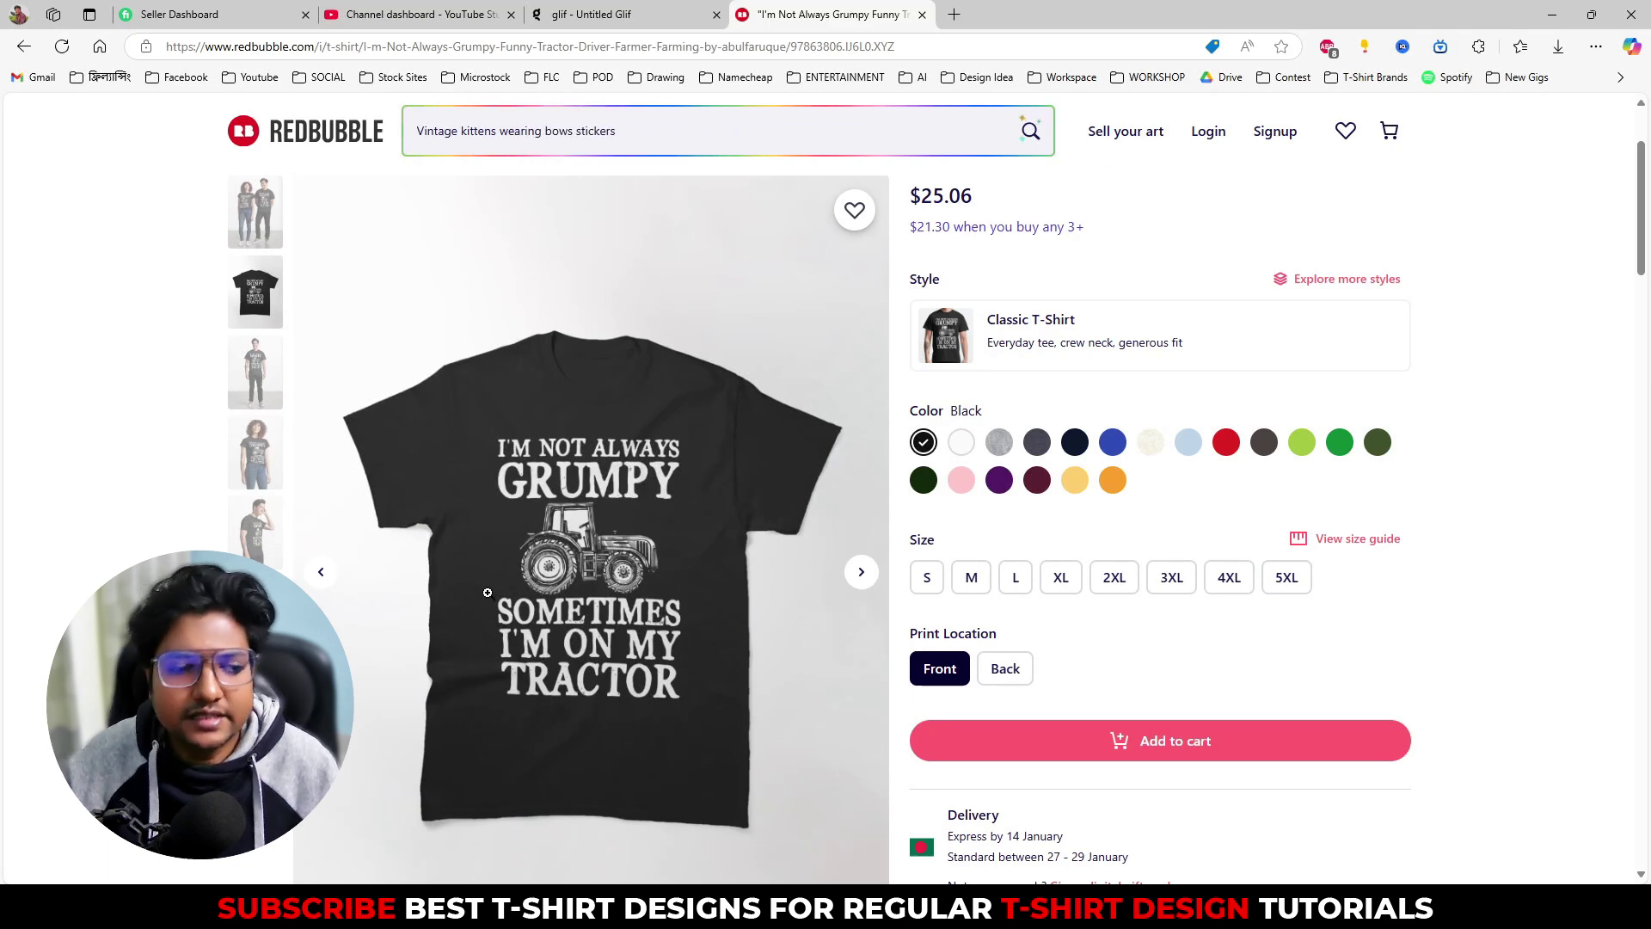
Step: Capture the black tractor T-shirt mockup from the Redbubble product page and copy the capture
{"action": "left_click", "coordinate": [782, 717]}
{"action": "left_click_drag", "start_coordinate": [394, 329], "coordinate": [780, 781]}
{"action": "key", "text": "ctrl+c"}
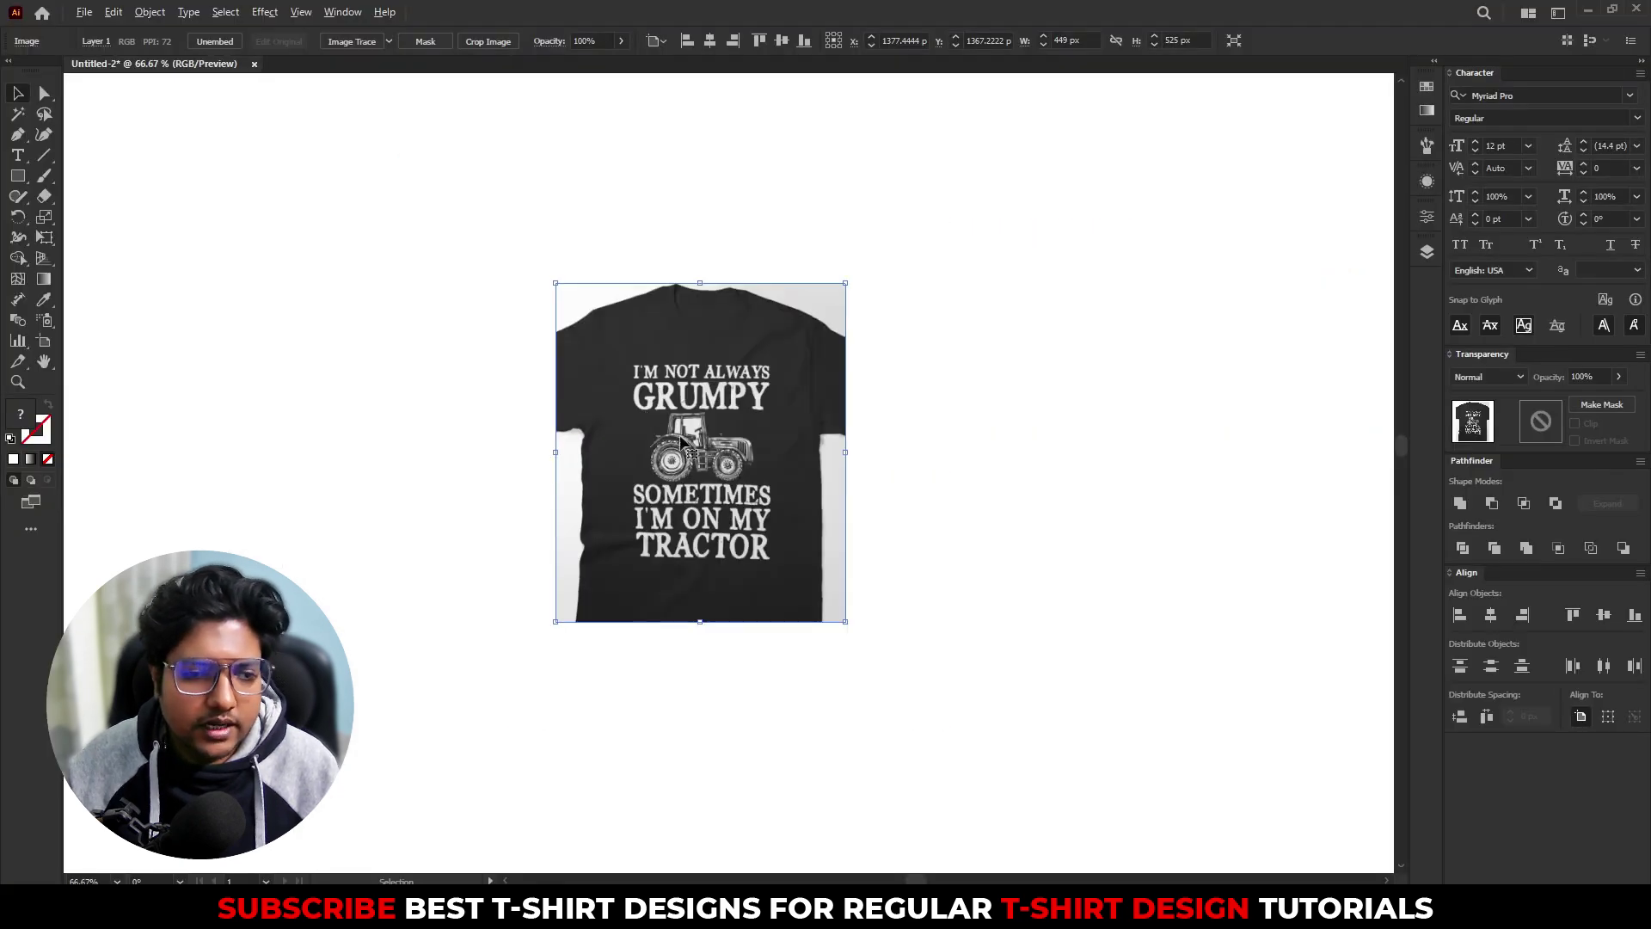
Step: In Illustrator, move the pasted T-shirt reference image toward the artboard's left side and deselect it
{"action": "left_click_drag", "start_coordinate": [700, 448], "coordinate": [392, 430]}
{"action": "left_click", "coordinate": [607, 507]}
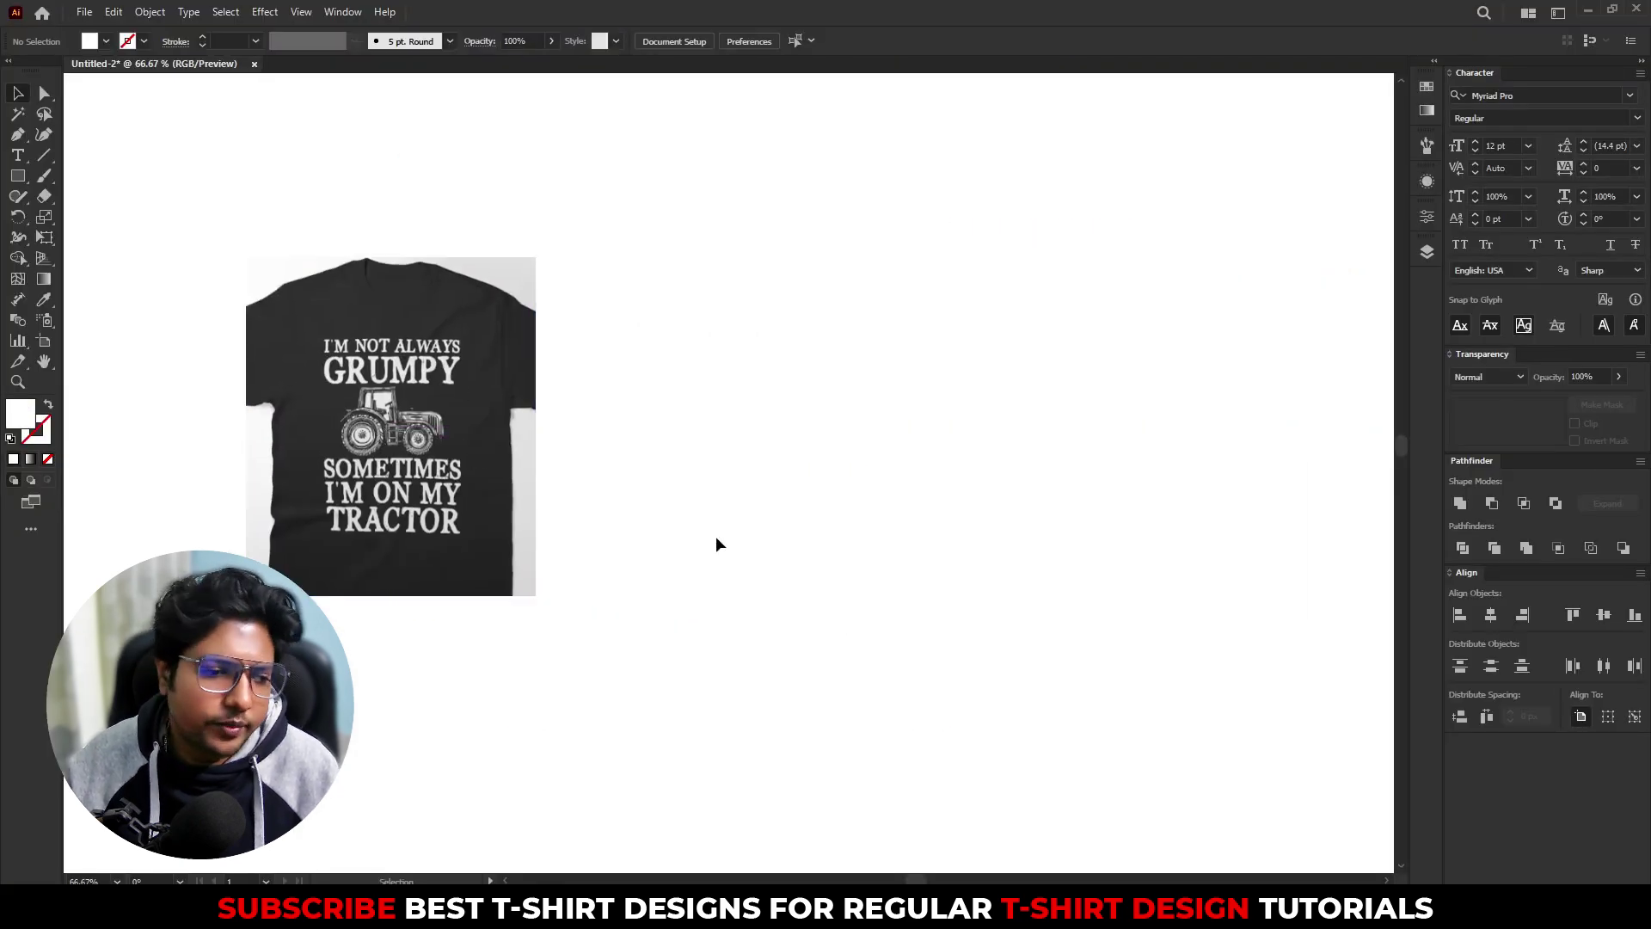
{"action": "scroll", "coordinate": [361, 436], "scroll_direction": "up", "scroll_amount": 2}
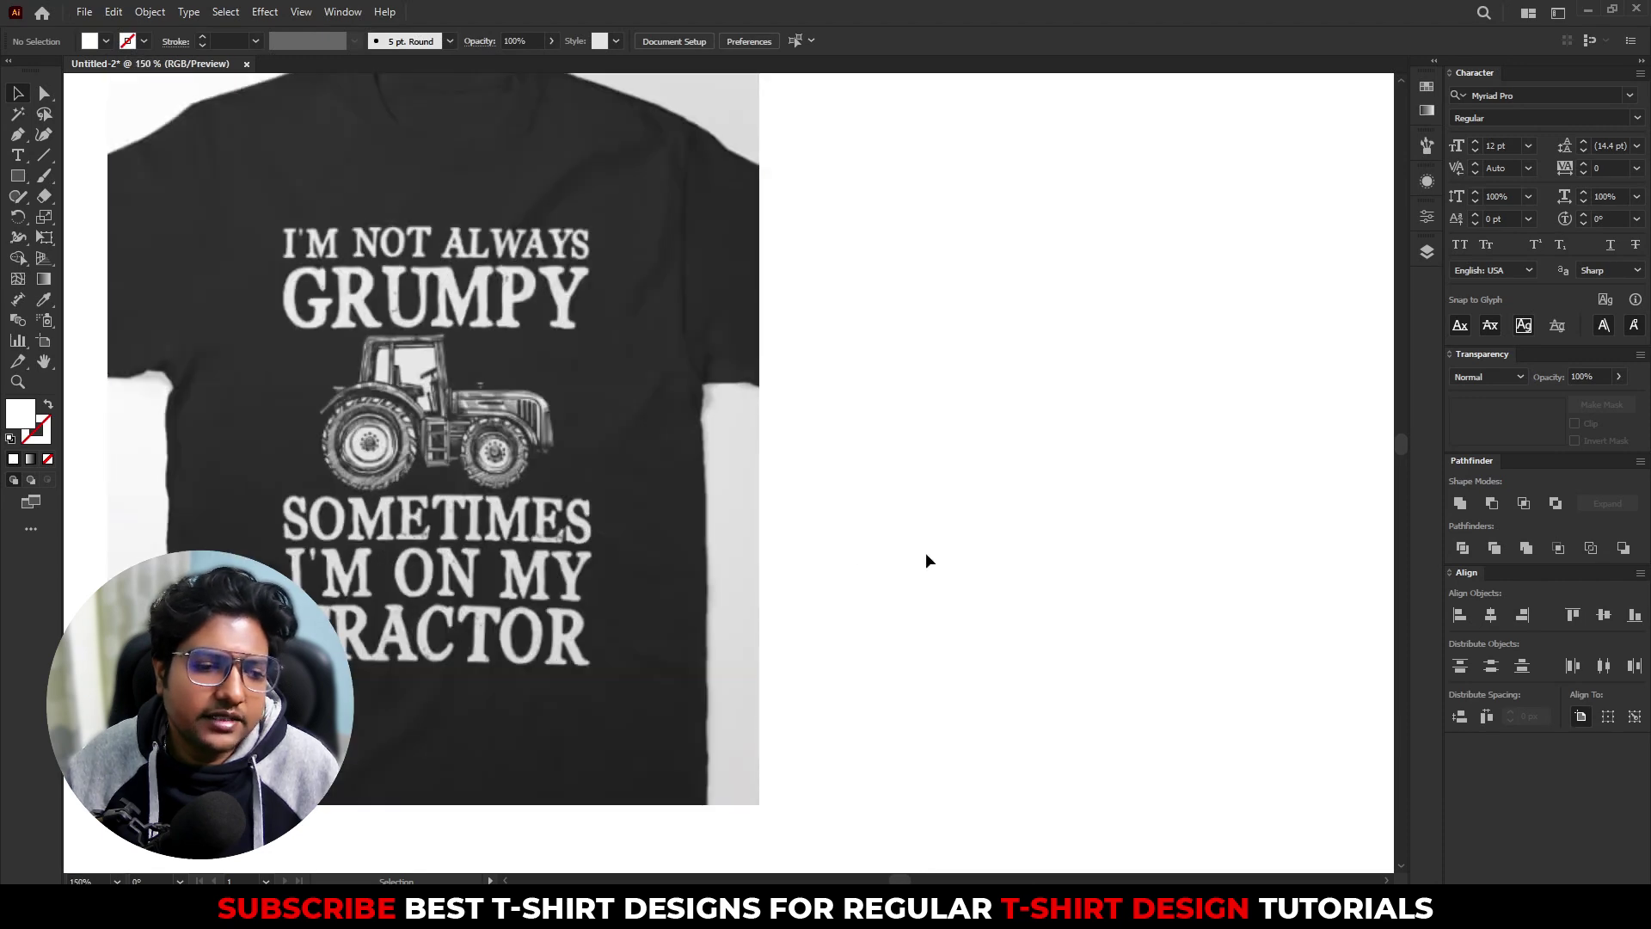
{"action": "key", "text": "ctrl+0"}
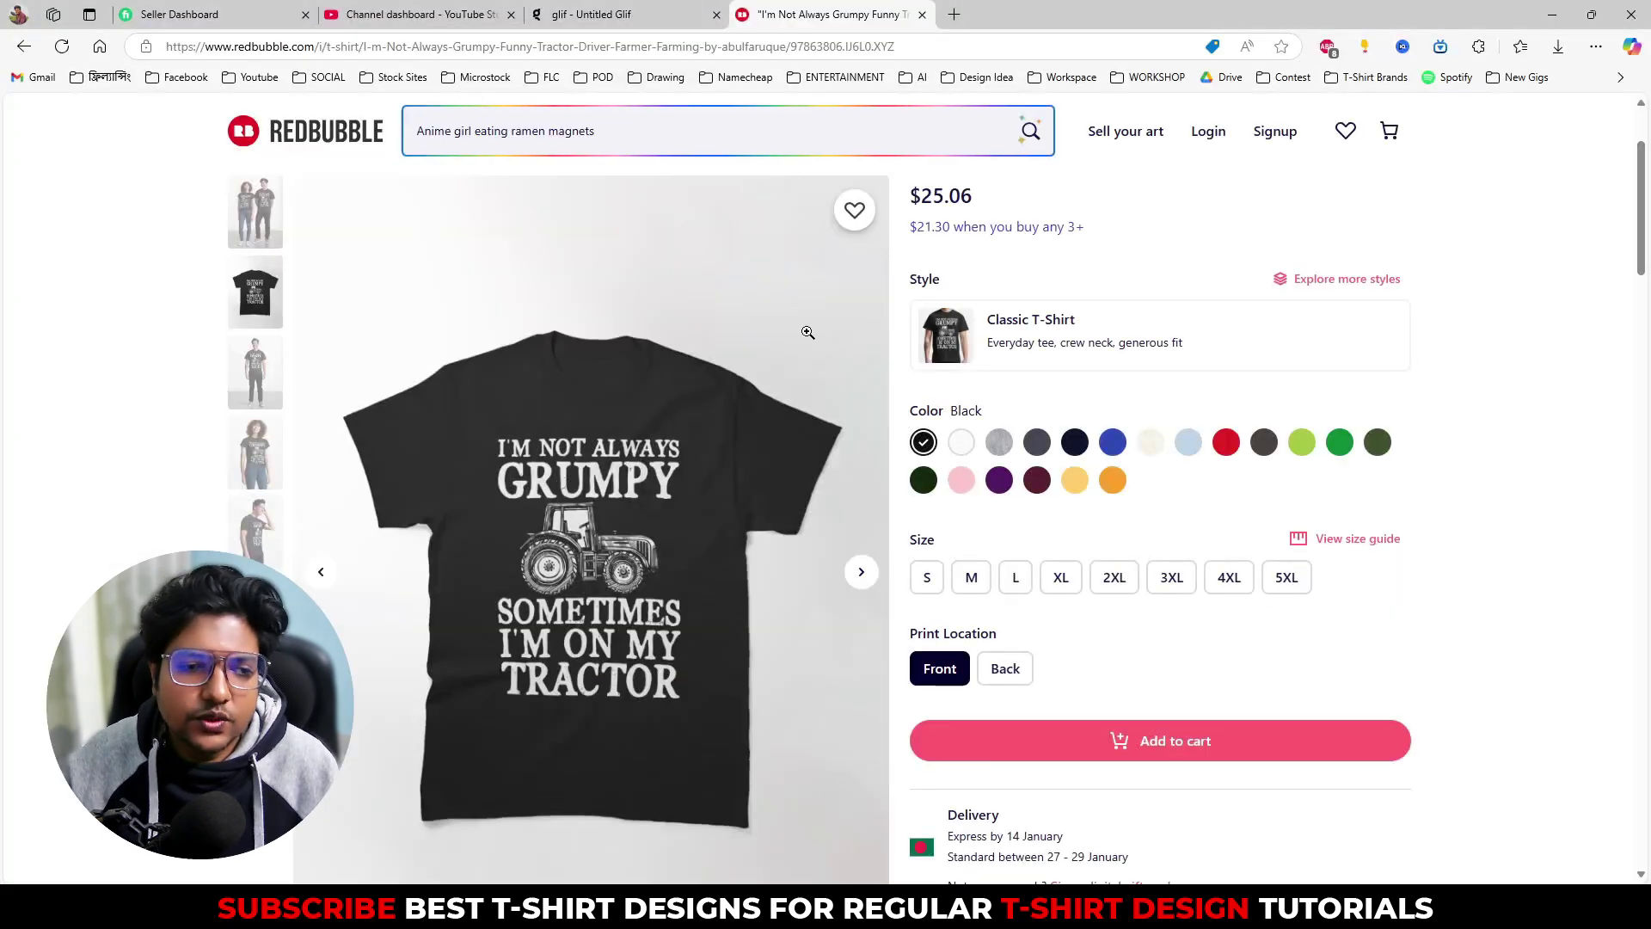
Step: Switch to the Glif page in the browser and examine the generated tractor illustration at enlarged size
{"action": "key", "text": "ctrl+shift+Tab"}
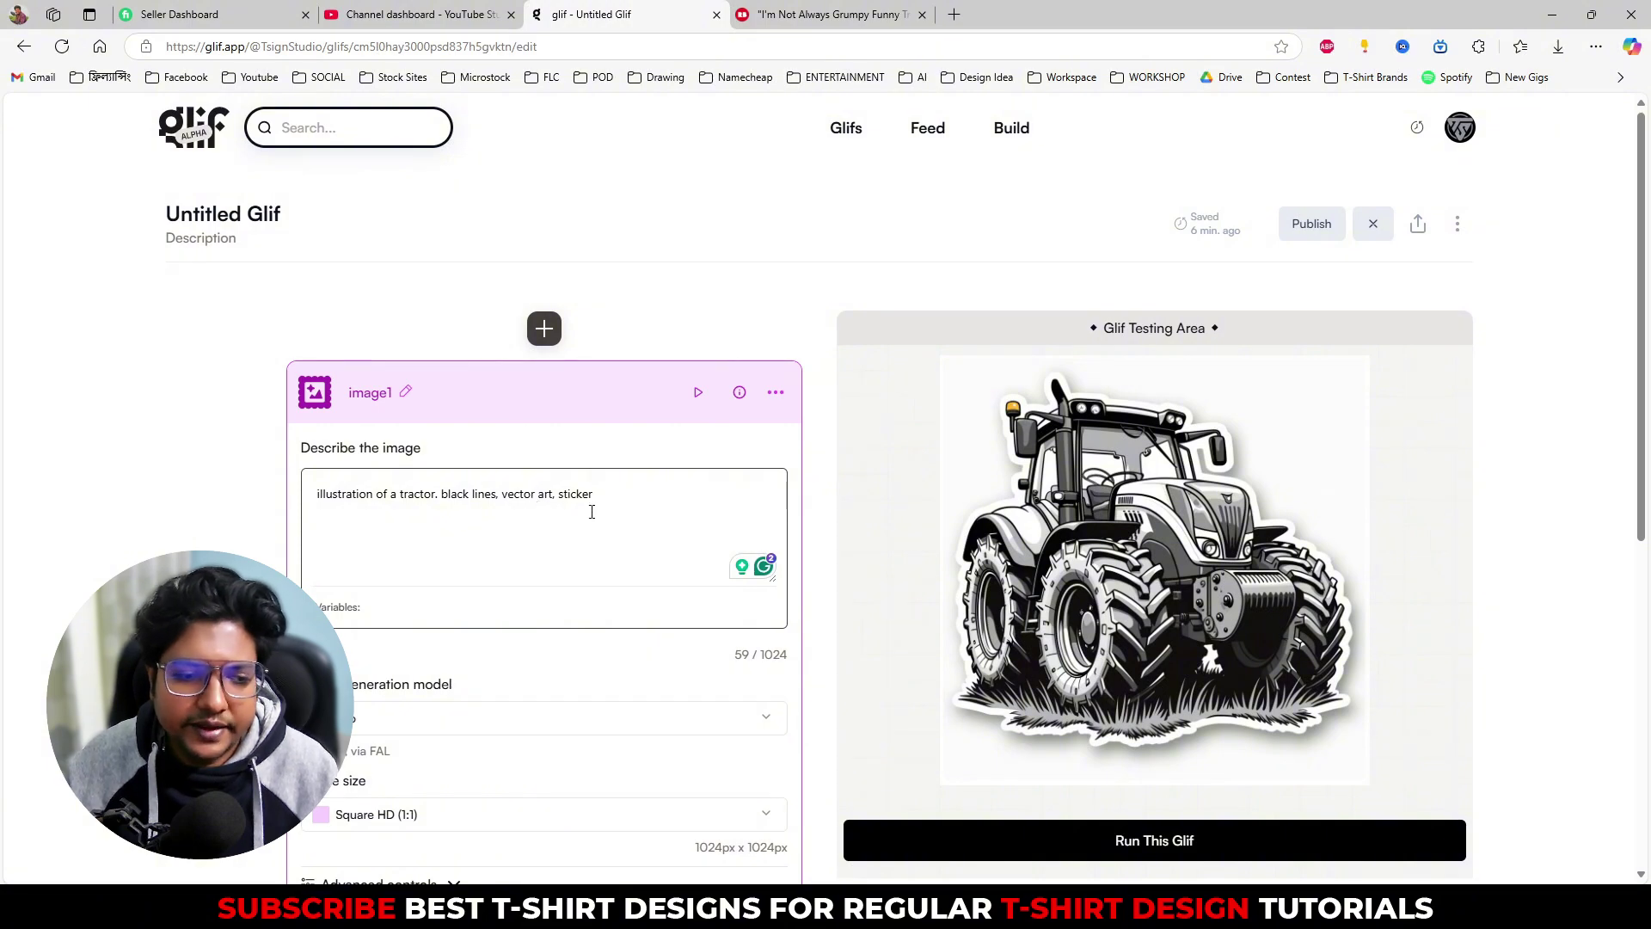
{"action": "left_click", "coordinate": [1043, 611]}
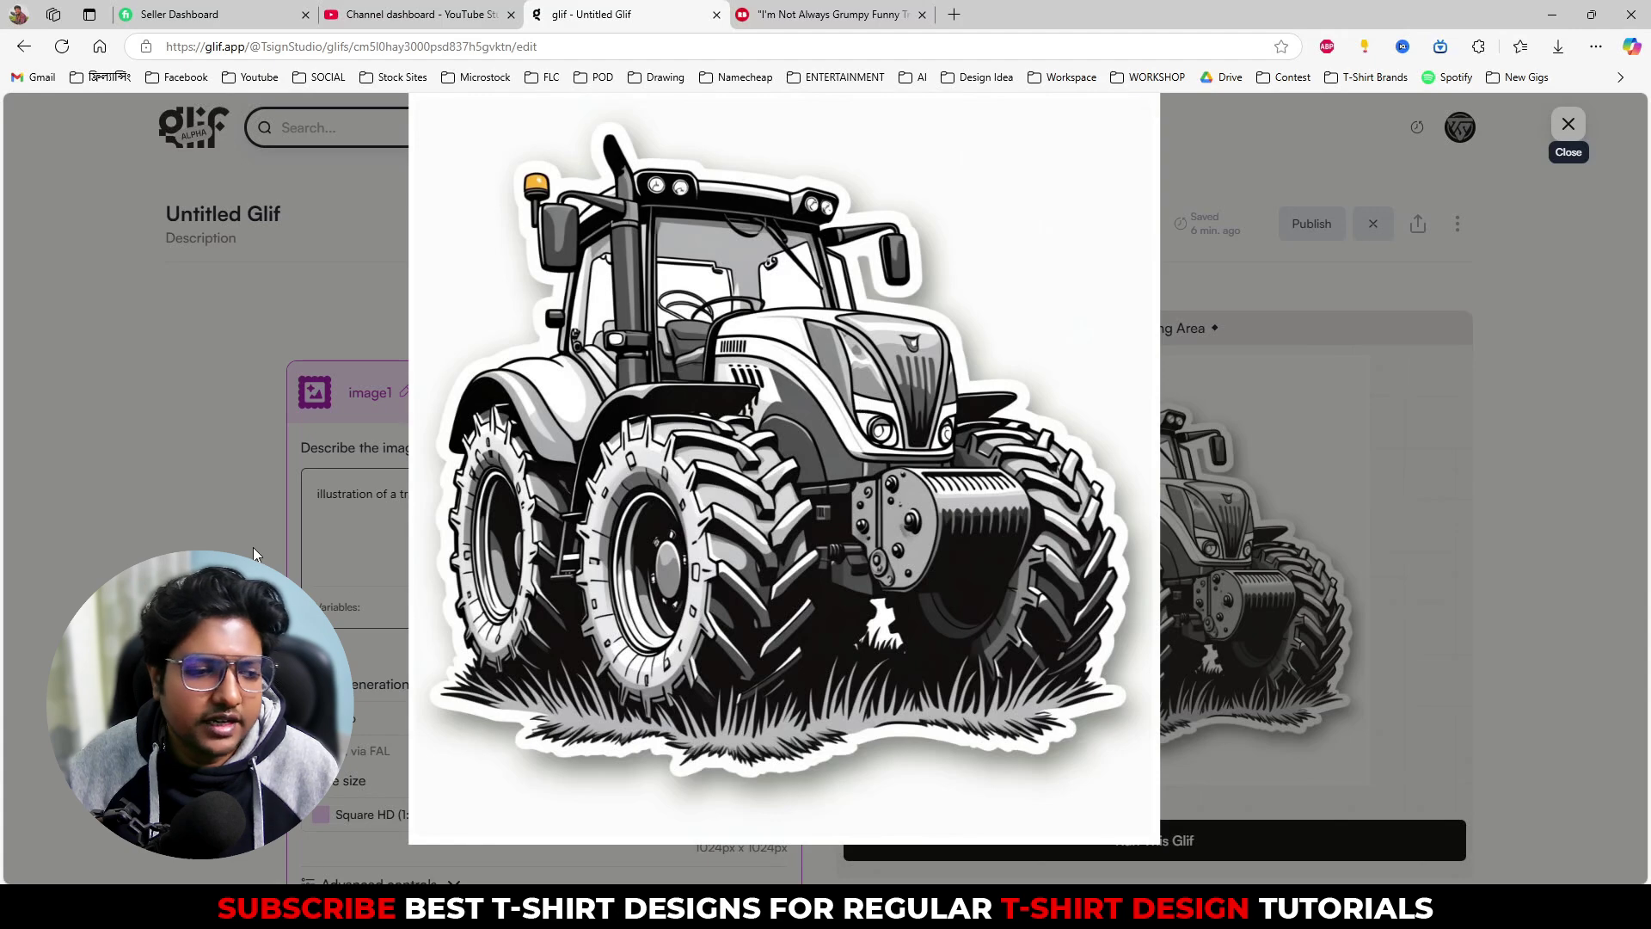
{"action": "left_click", "coordinate": [1569, 124]}
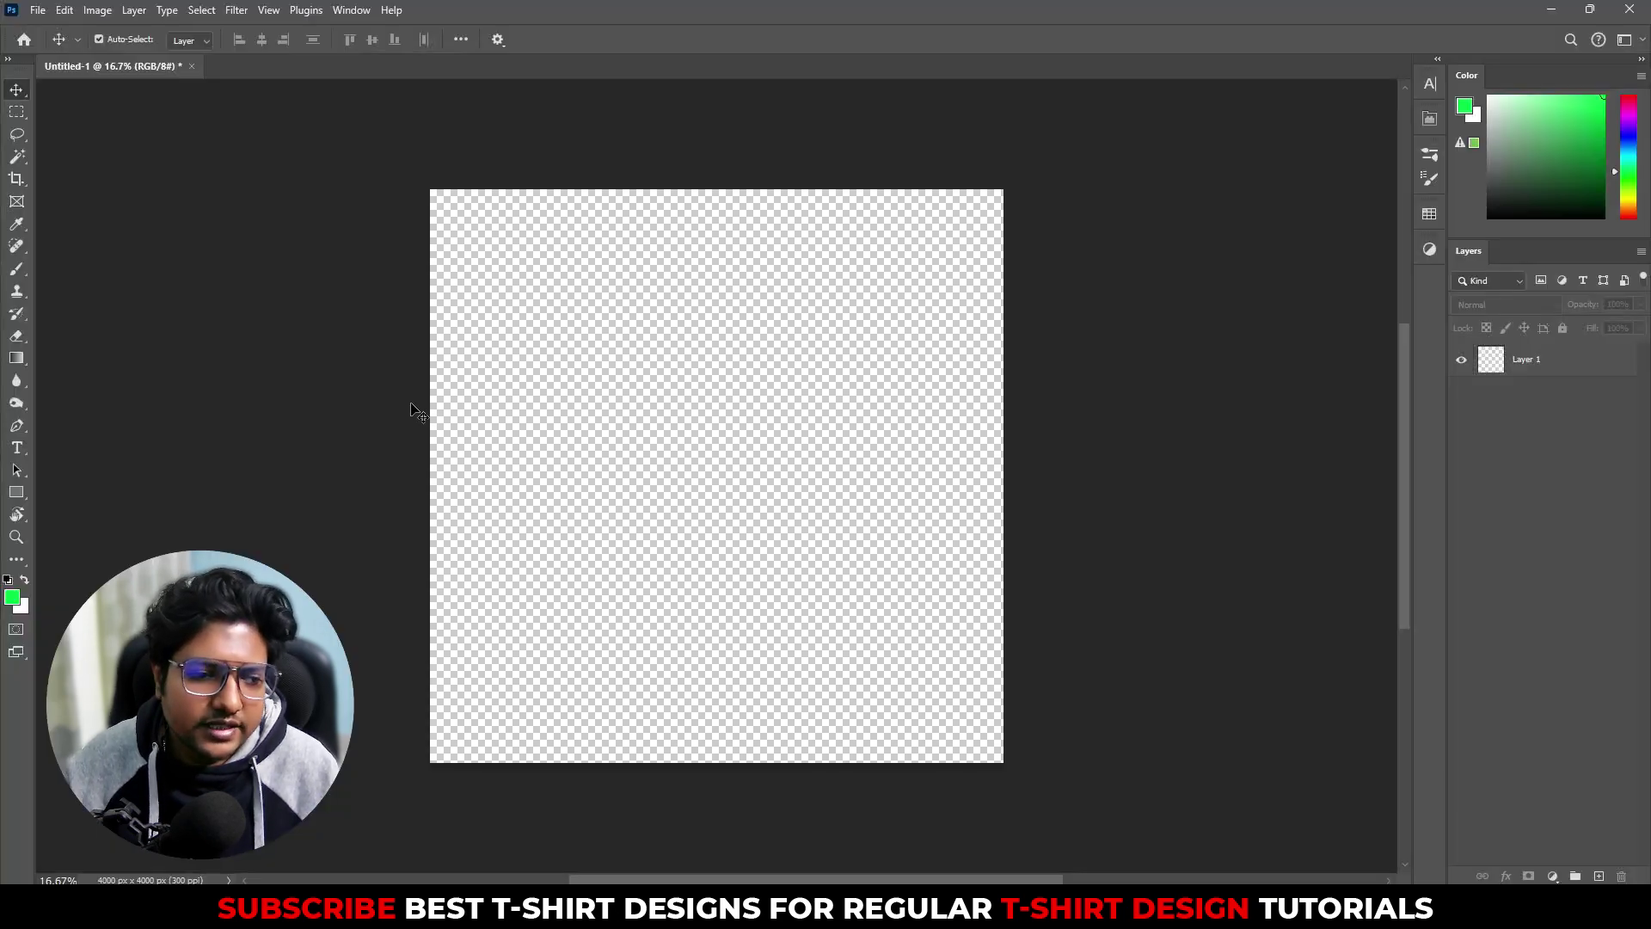
Step: In Photoshop, place the generated tractor image into the empty 4000 x 4000 px document
{"action": "left_click", "coordinate": [38, 9]}
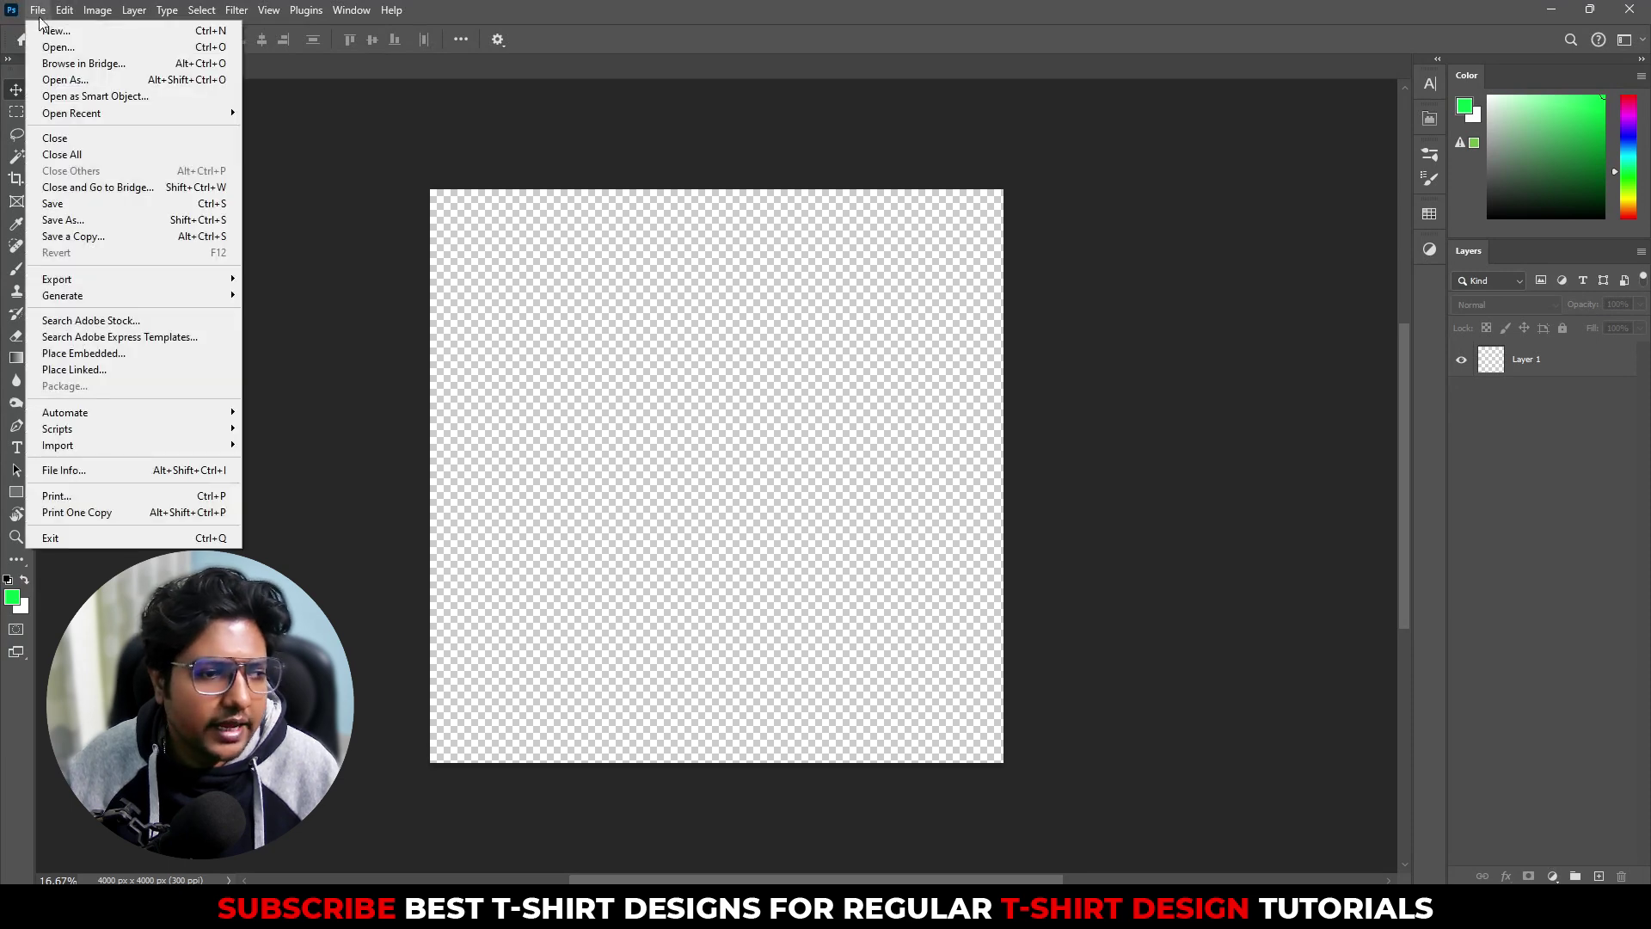
{"action": "left_click", "coordinate": [129, 352]}
{"action": "double_click", "coordinate": [256, 179]}
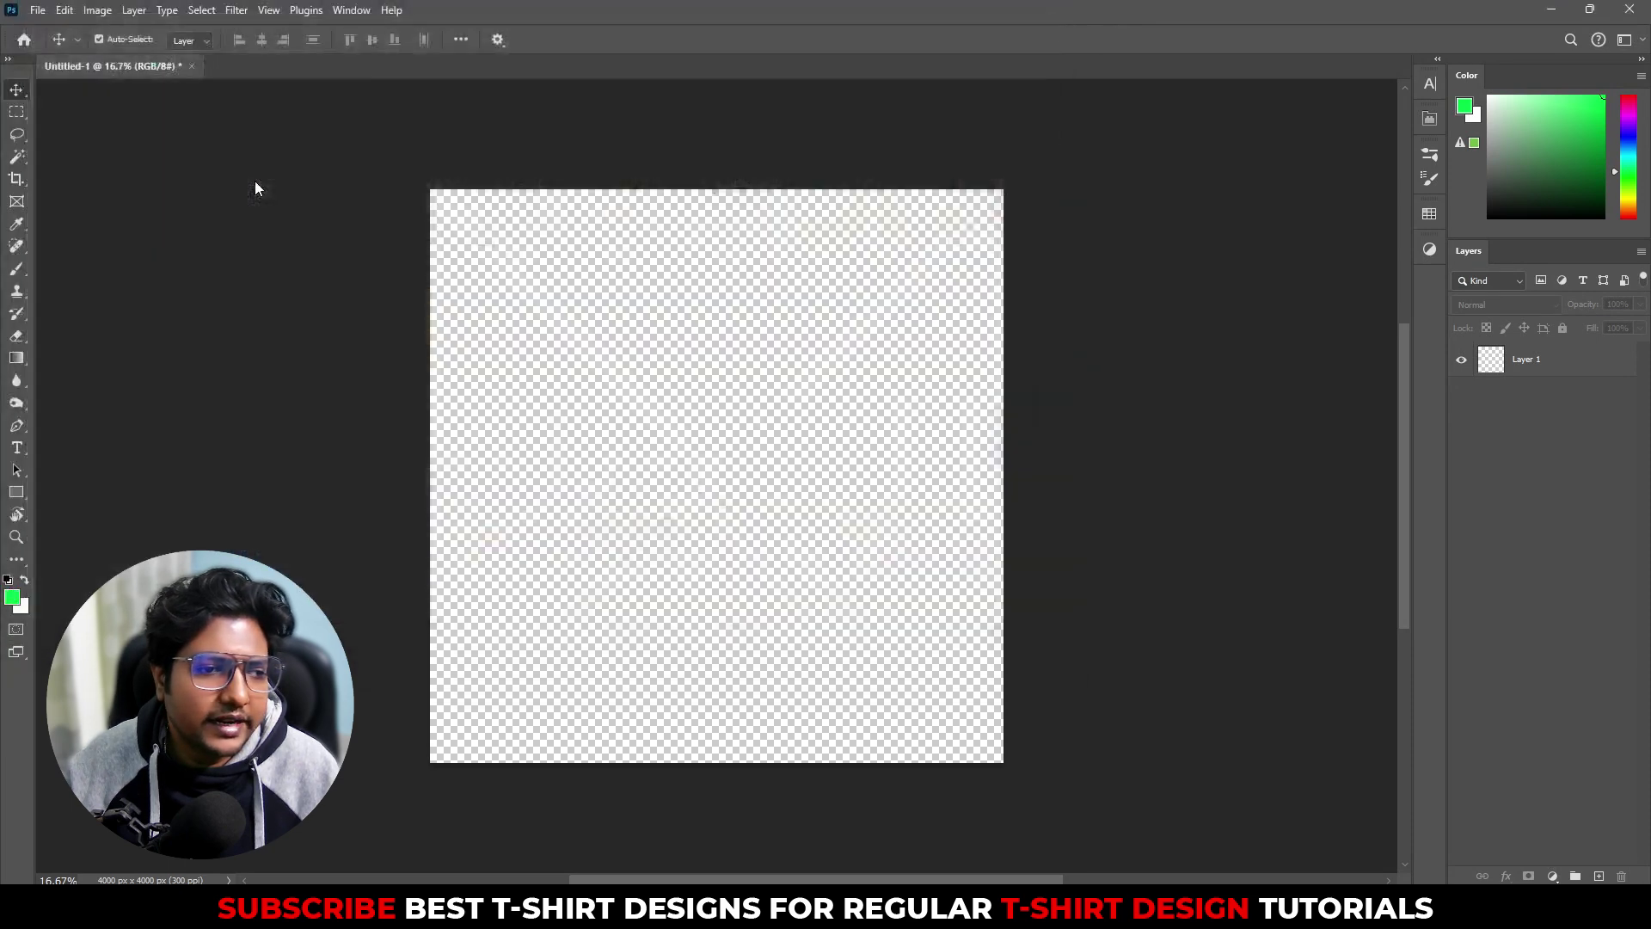
Step: Apply a Threshold adjustment with level 93 to the placed tractor image
{"action": "left_click", "coordinate": [97, 9]}
{"action": "mouse_move", "coordinate": [144, 58]}
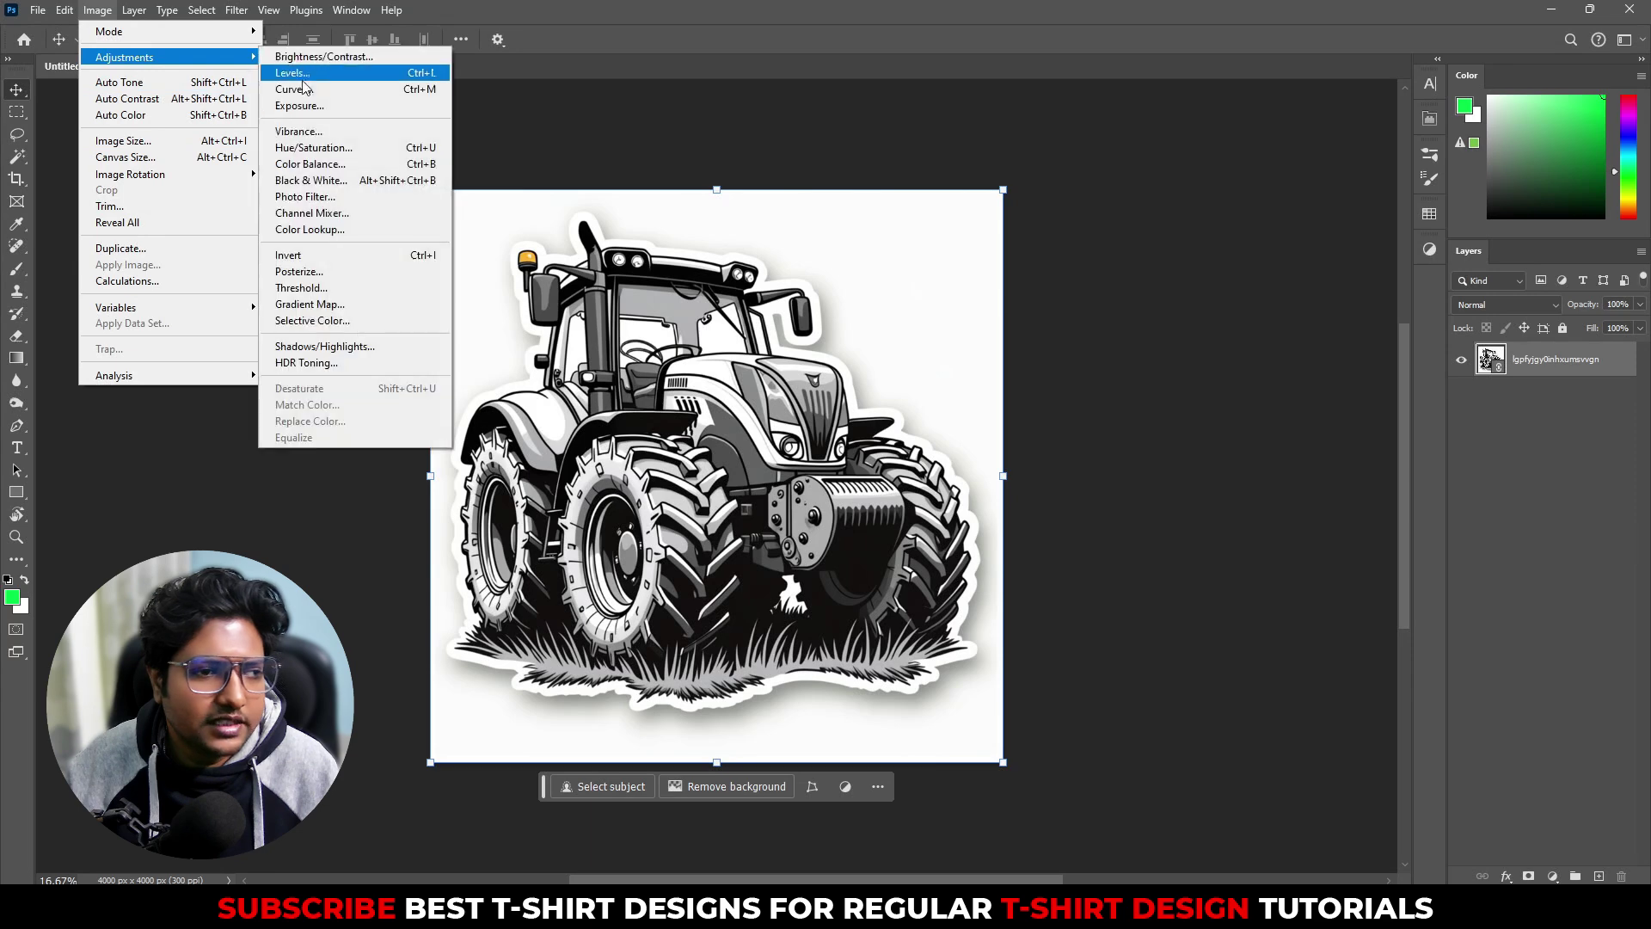
{"action": "left_click", "coordinate": [302, 290]}
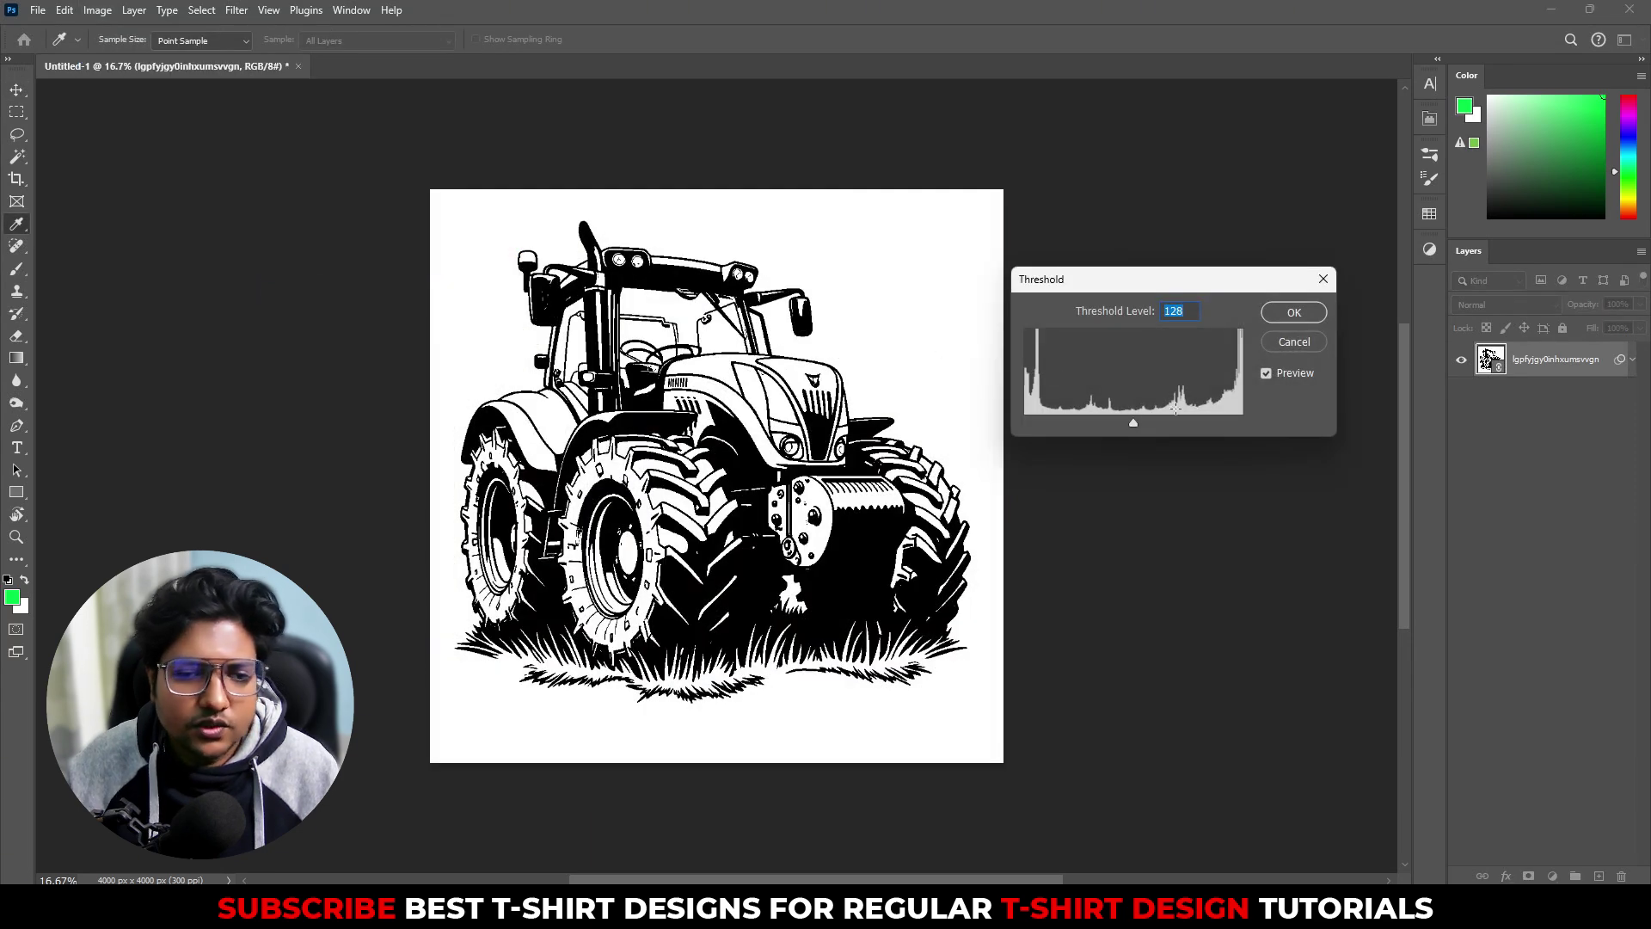
{"action": "left_click_drag", "start_coordinate": [1131, 425], "coordinate": [1102, 431]}
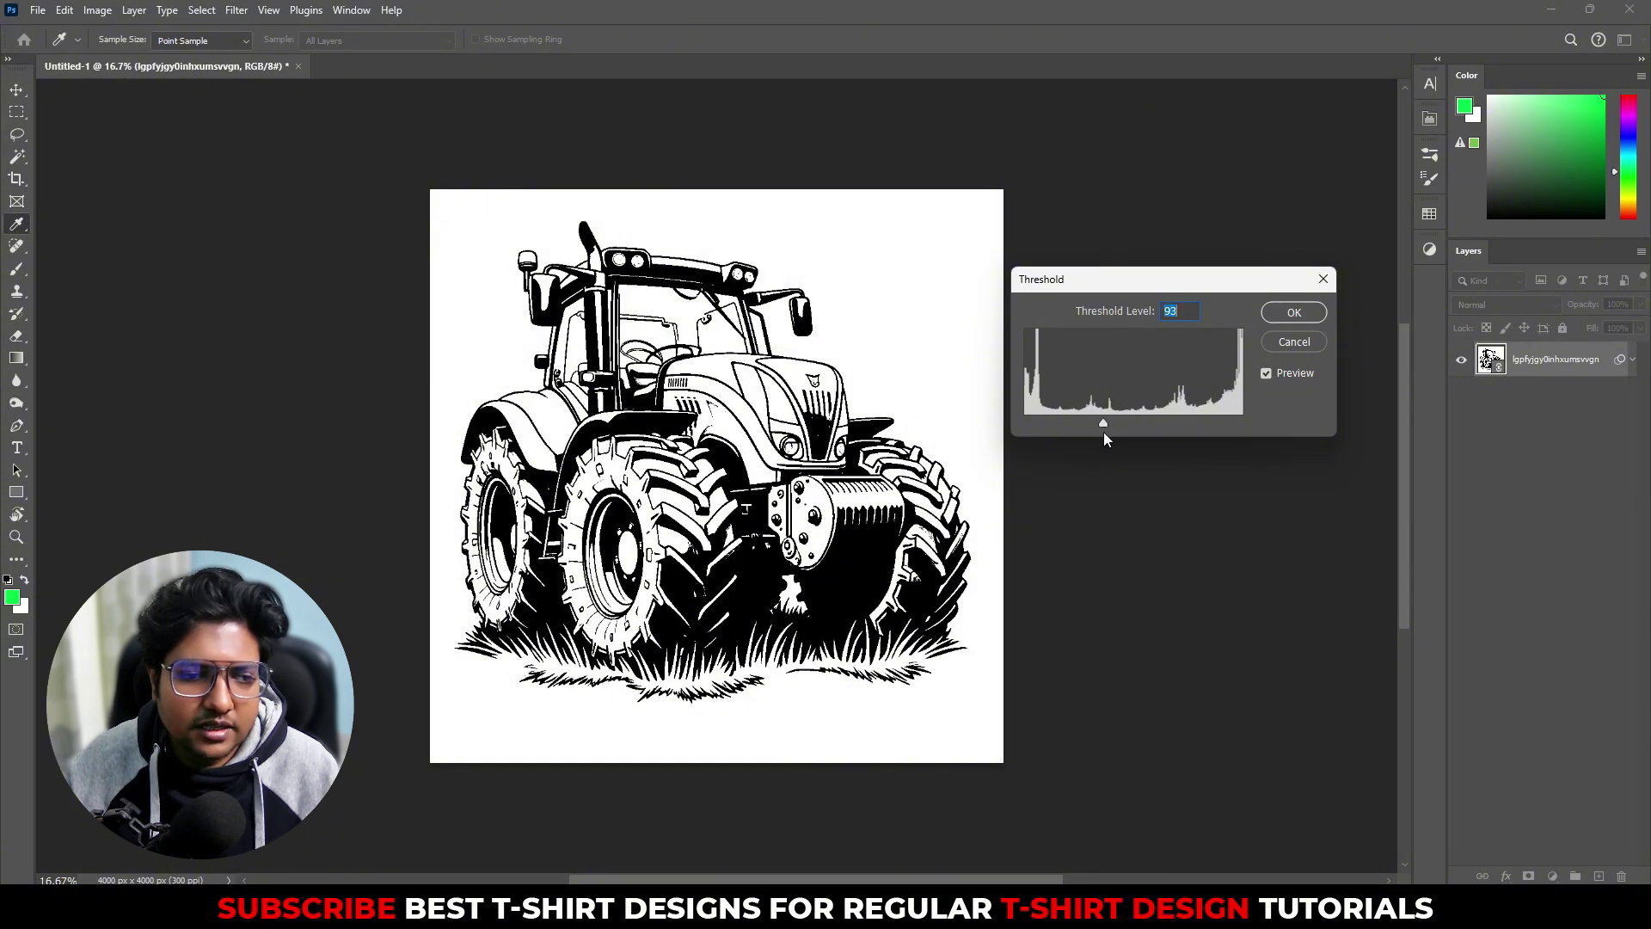
{"action": "left_click", "coordinate": [1294, 314]}
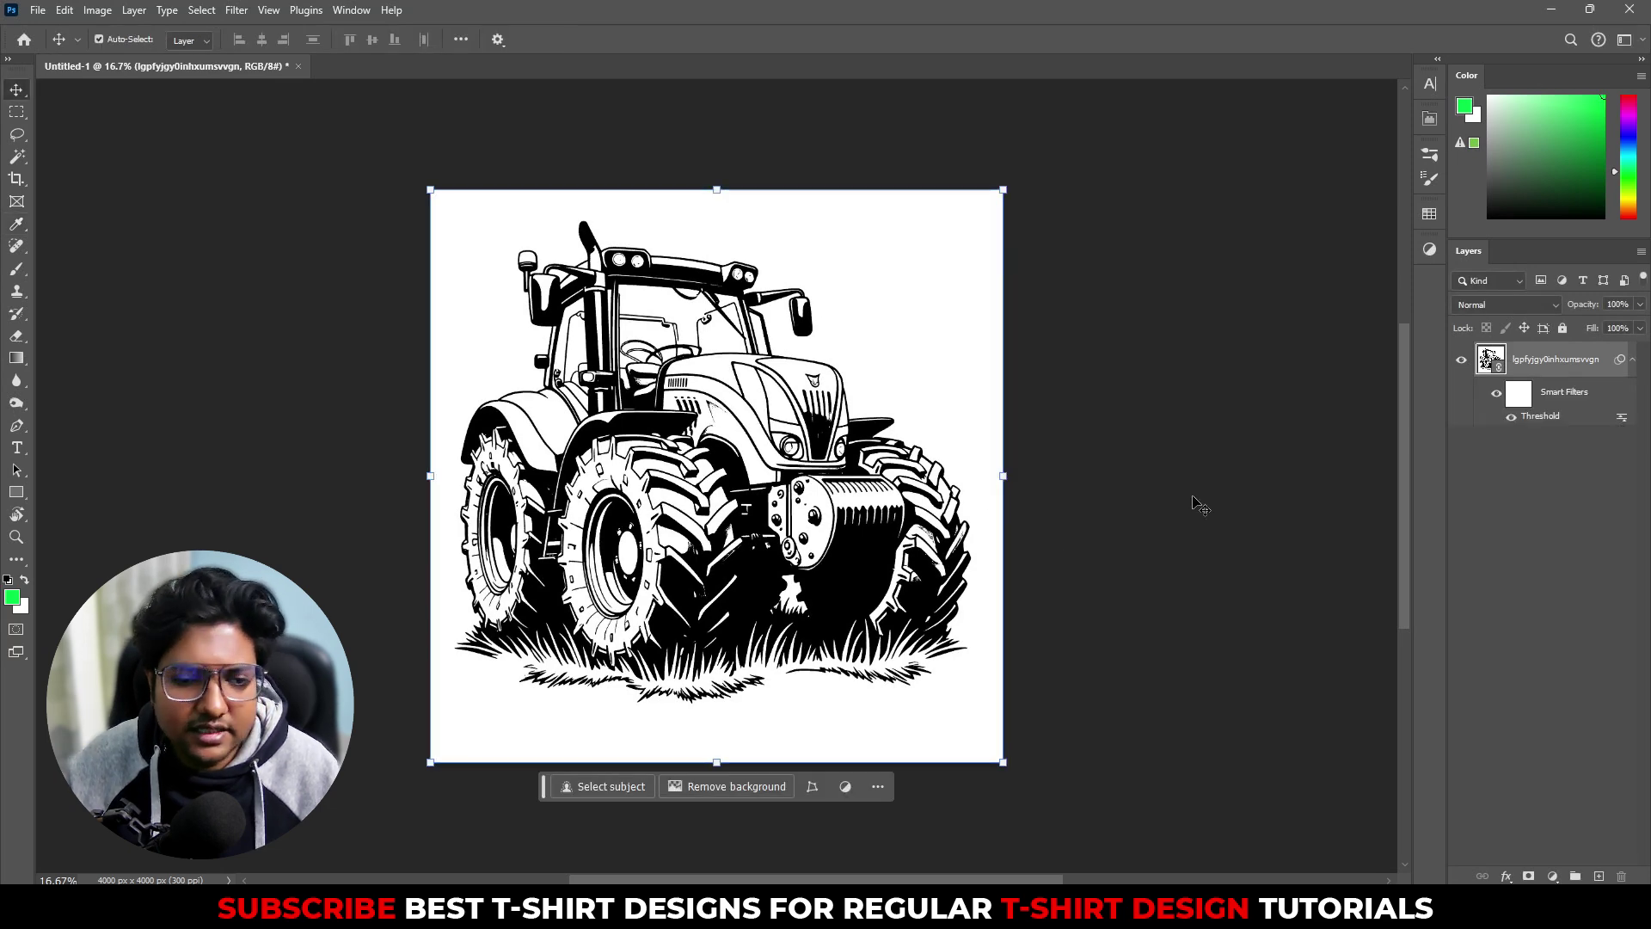
Step: Rasterize the thresholded tractor layer and copy its full canvas into the Illustrator document with the T-shirt reference
{"action": "right_click", "coordinate": [1545, 361]}
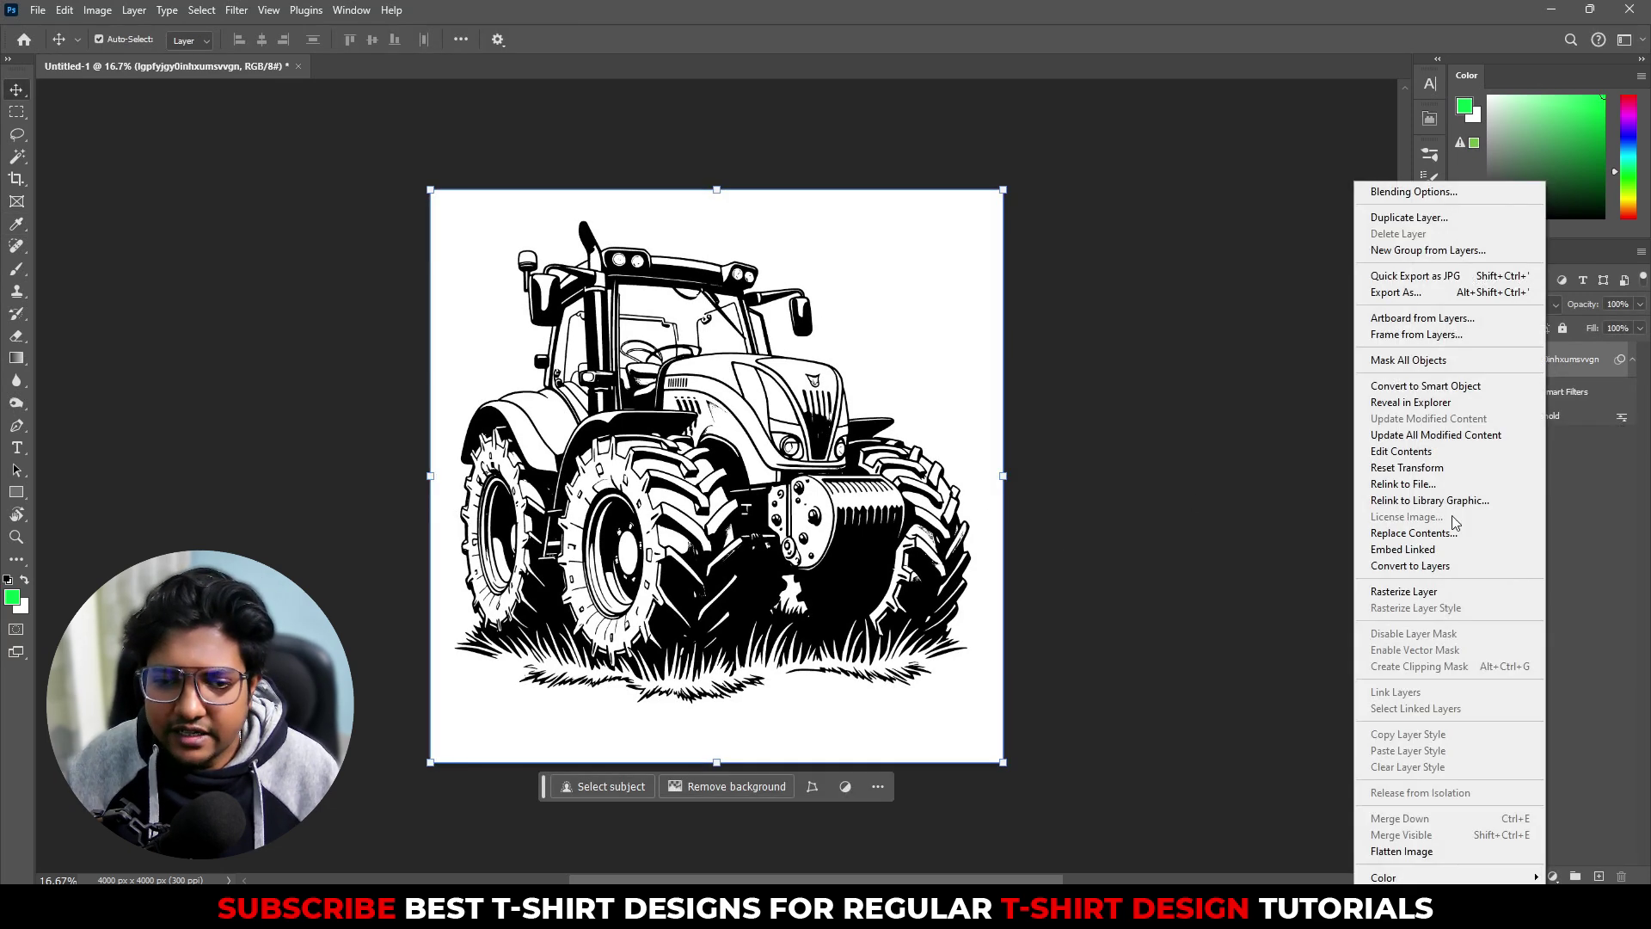
{"action": "left_click", "coordinate": [1410, 592]}
{"action": "key", "text": "ctrl+a"}
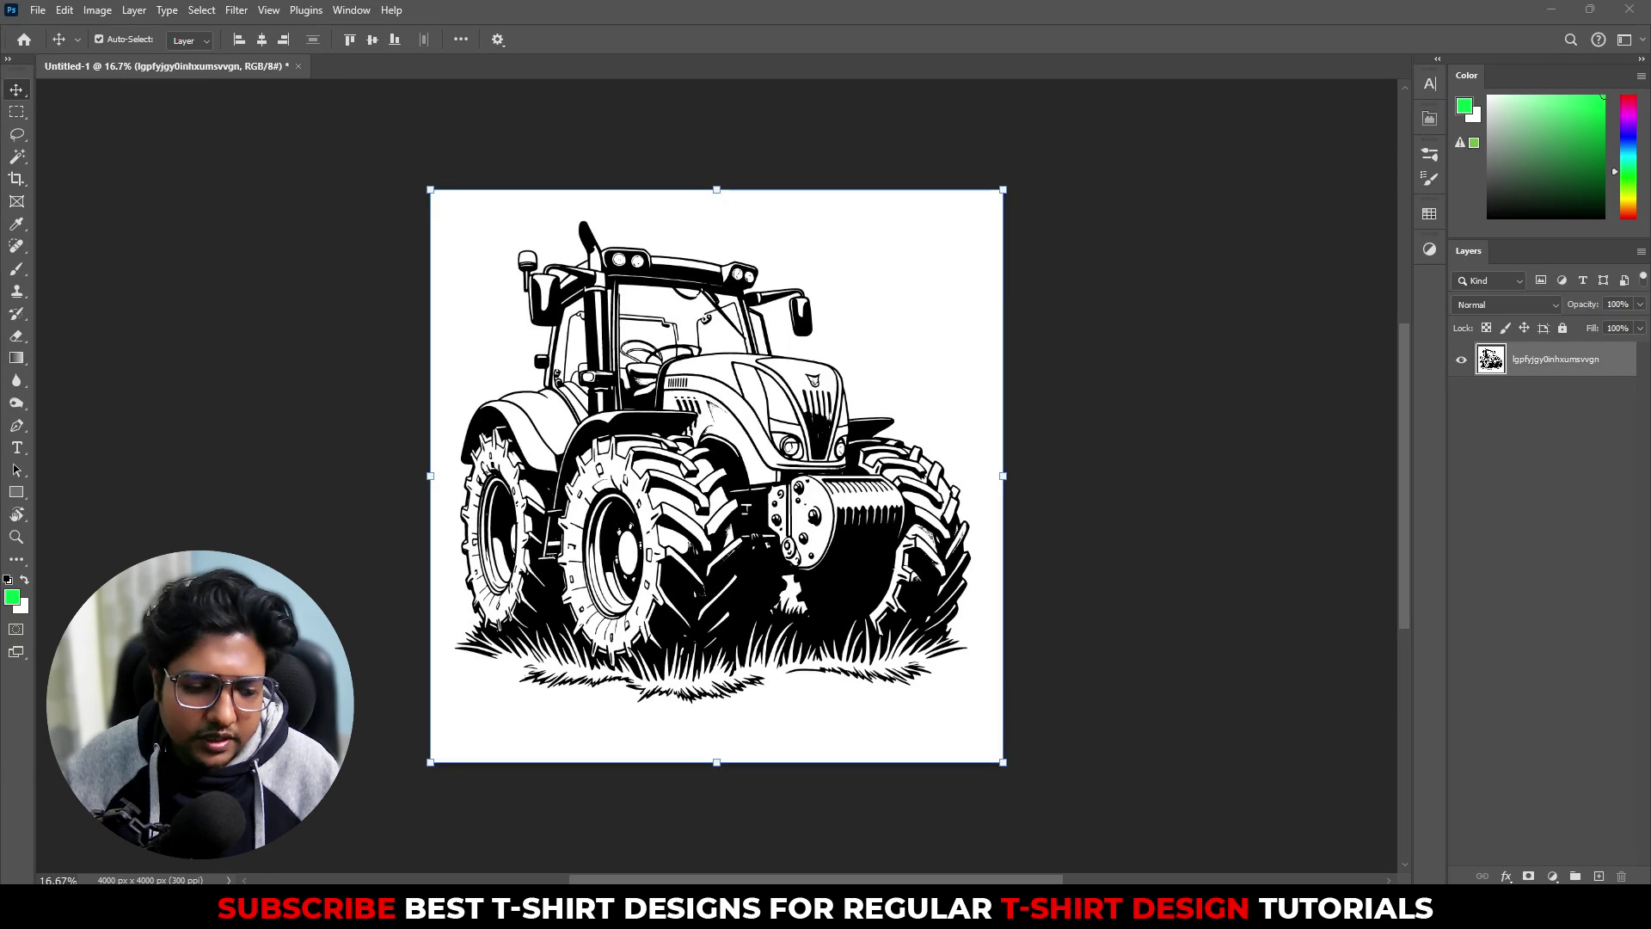
{"action": "key", "text": "alt+Tab"}
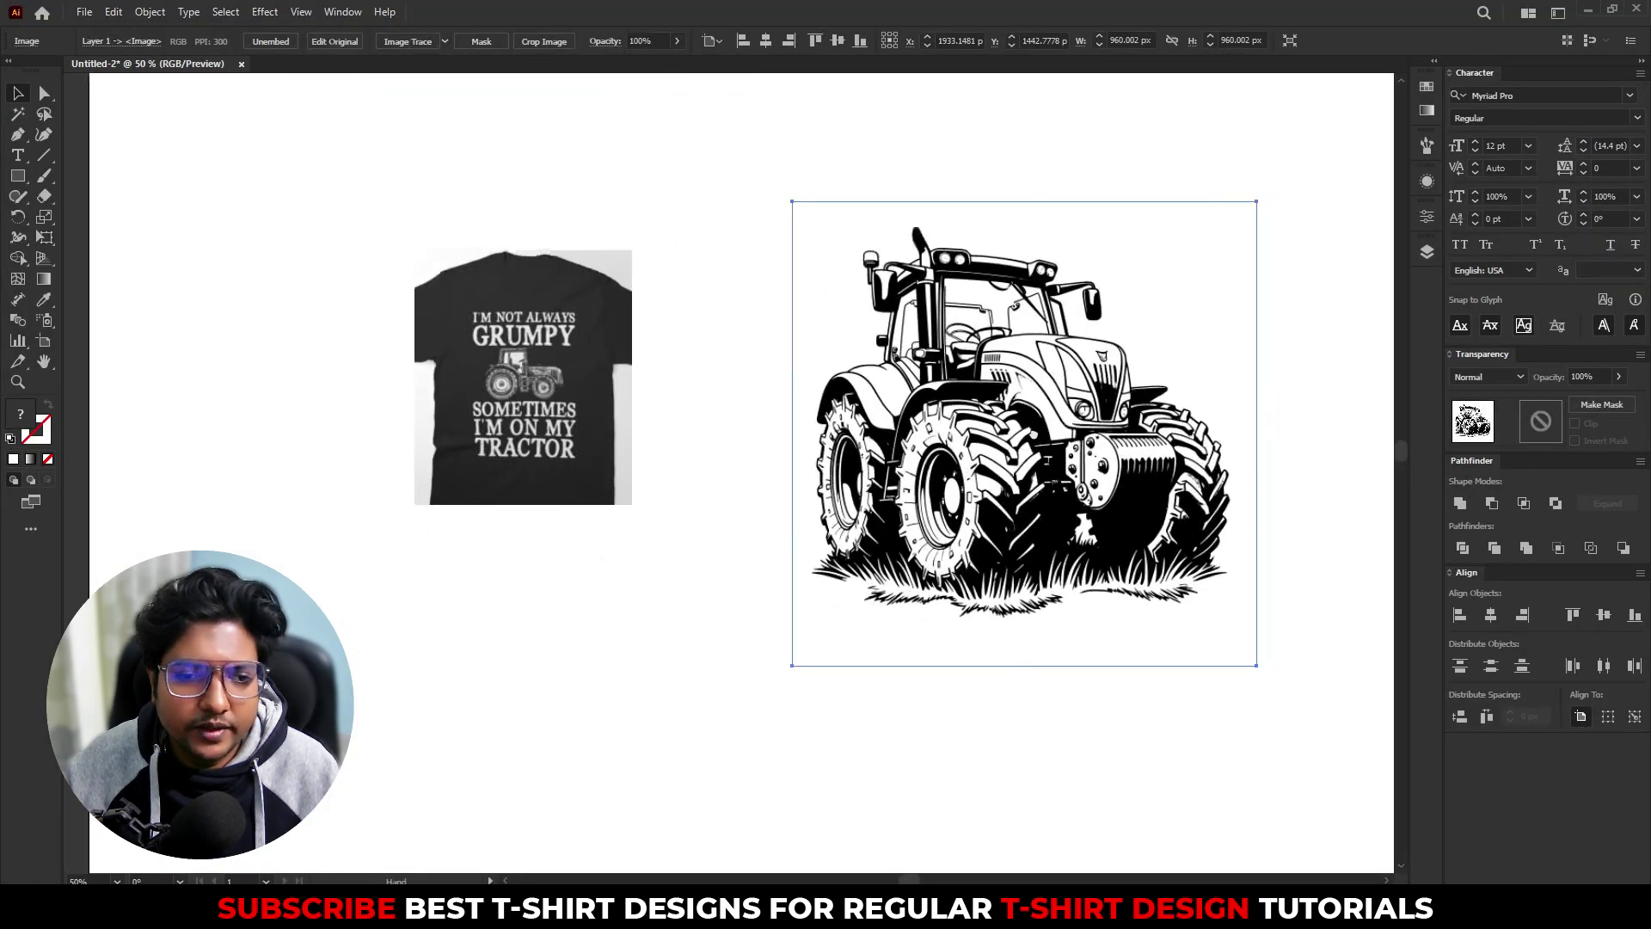
Step: Image-trace the tractor in black and white mode with a threshold of 187
{"action": "left_click_drag", "start_coordinate": [1060, 427], "coordinate": [651, 436]}
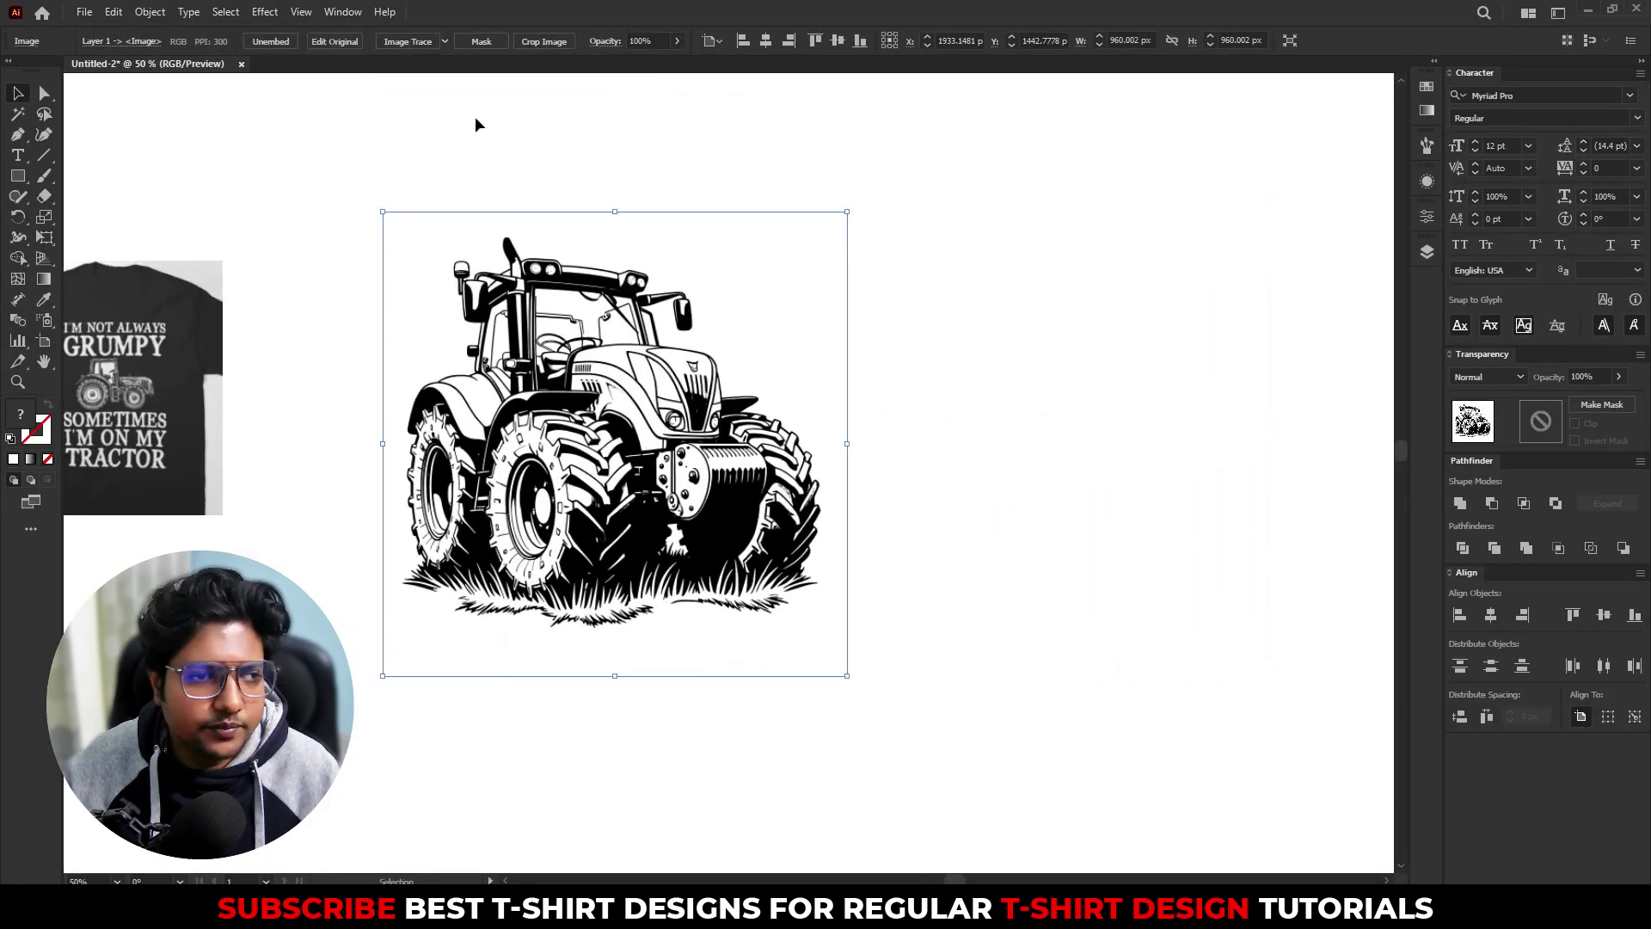
{"action": "left_click", "coordinate": [398, 42]}
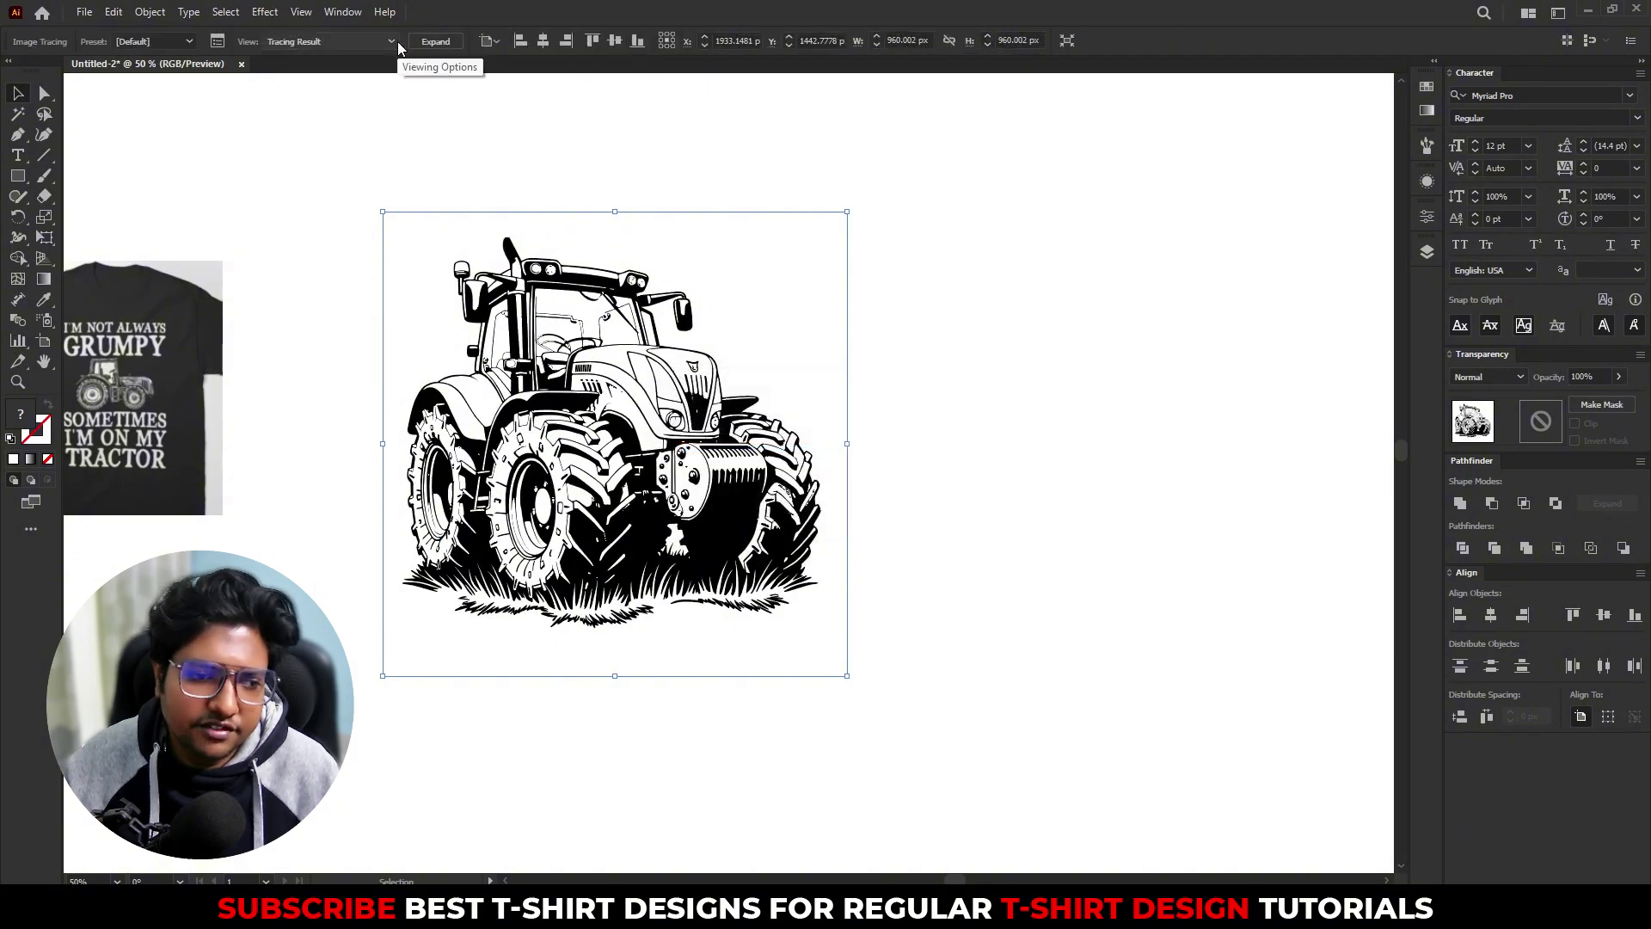
{"action": "left_click", "coordinate": [217, 41]}
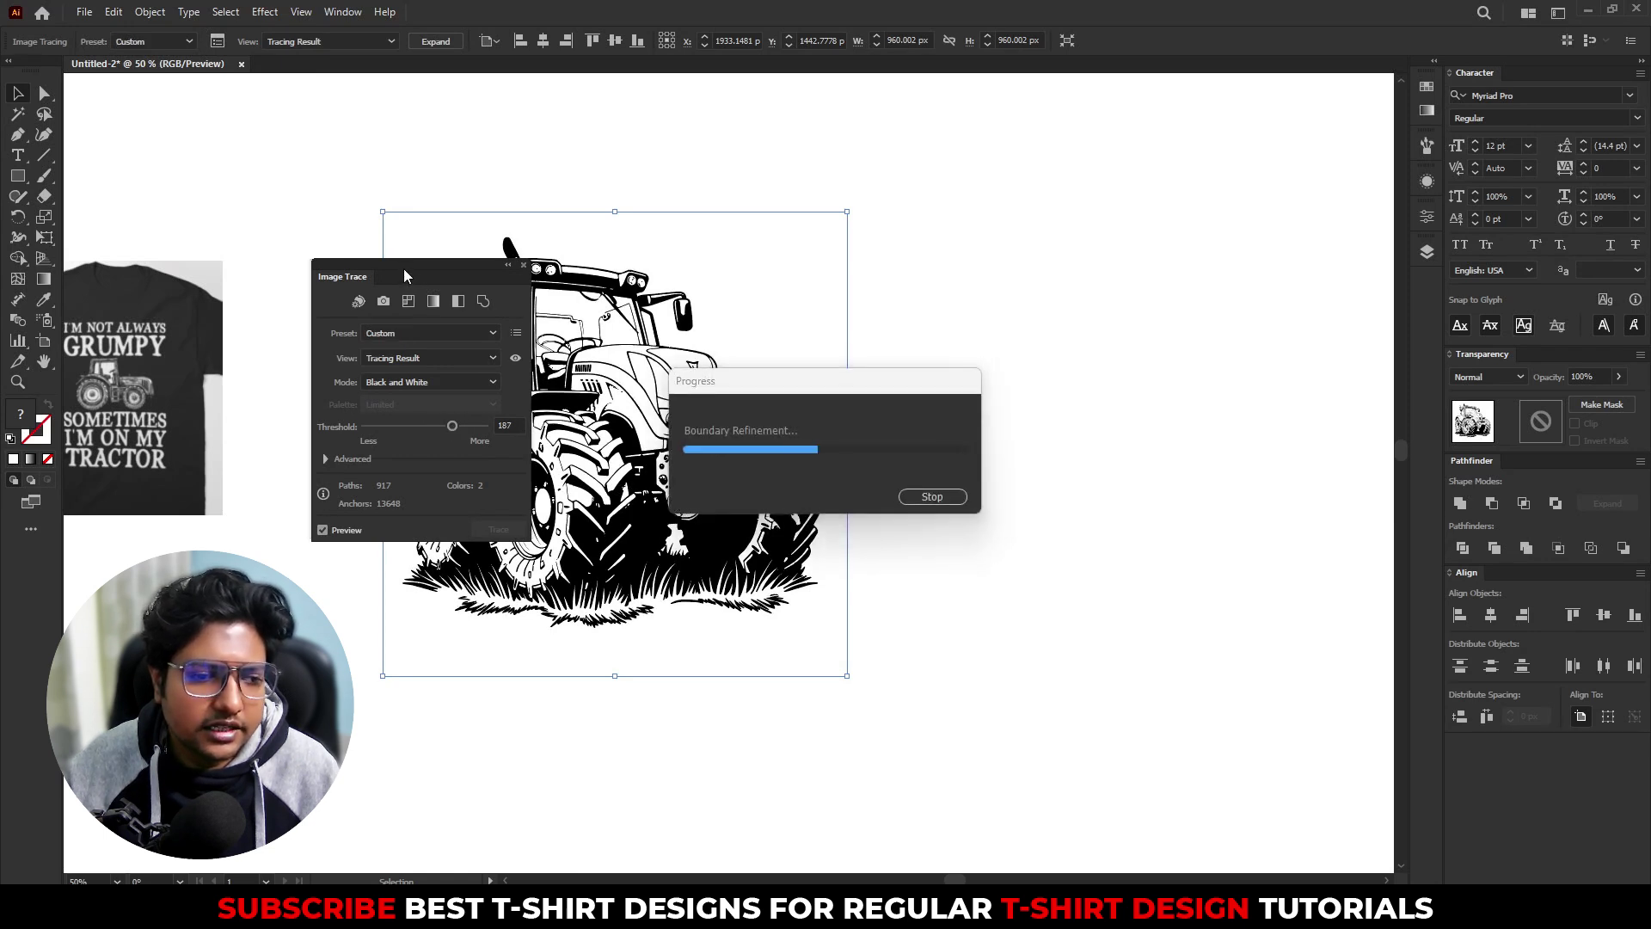
{"action": "left_click_drag", "start_coordinate": [407, 270], "coordinate": [963, 270]}
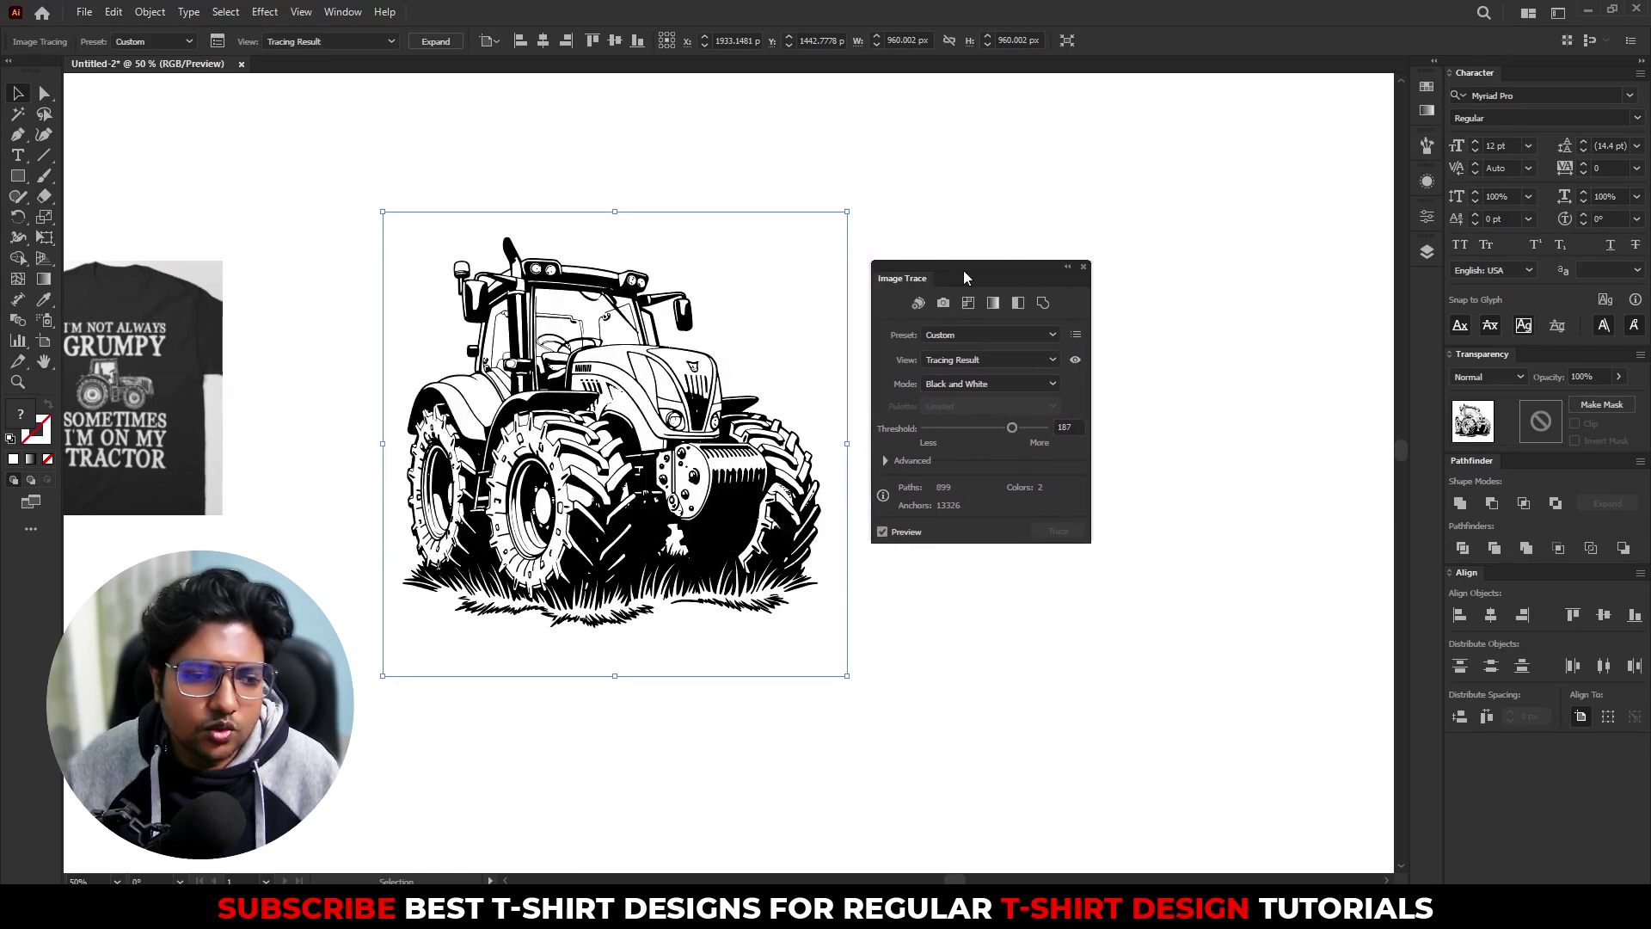
{"action": "left_click", "coordinate": [1083, 267]}
Step: Check the details of the traced tractor and expand the tracing into editable vector paths
{"action": "scroll", "coordinate": [553, 401], "scroll_direction": "up", "scroll_amount": 3}
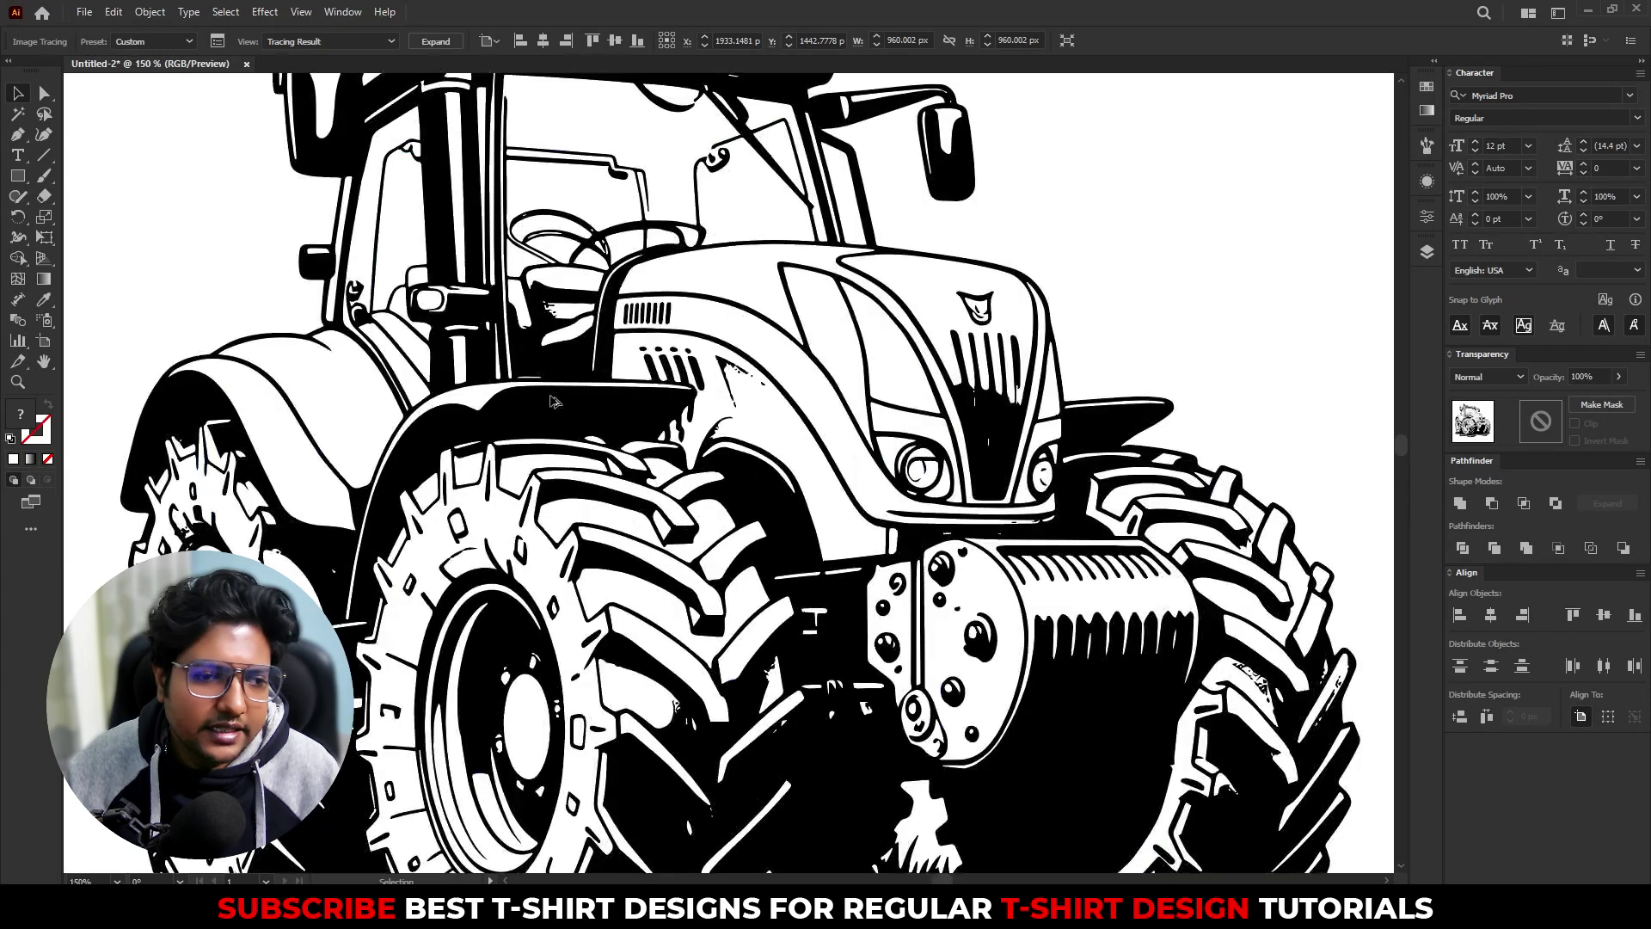
{"action": "scroll", "coordinate": [553, 402], "scroll_direction": "down", "scroll_amount": 2}
{"action": "left_click", "coordinate": [1022, 394]}
{"action": "left_click", "coordinate": [894, 558]}
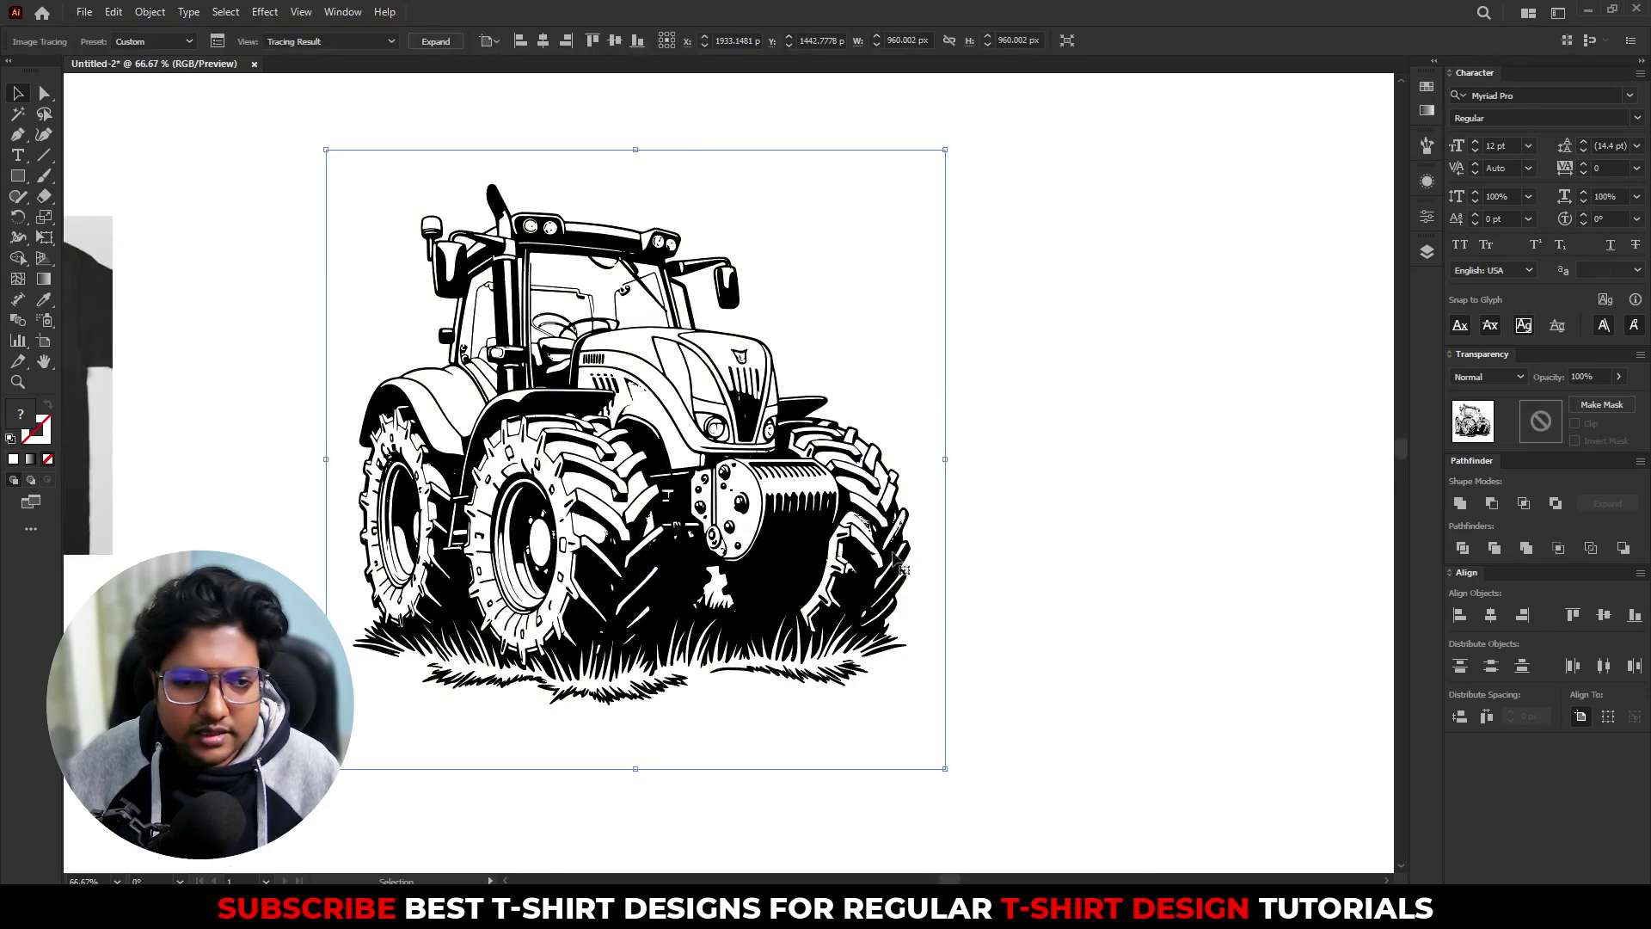
{"action": "left_click", "coordinate": [436, 41]}
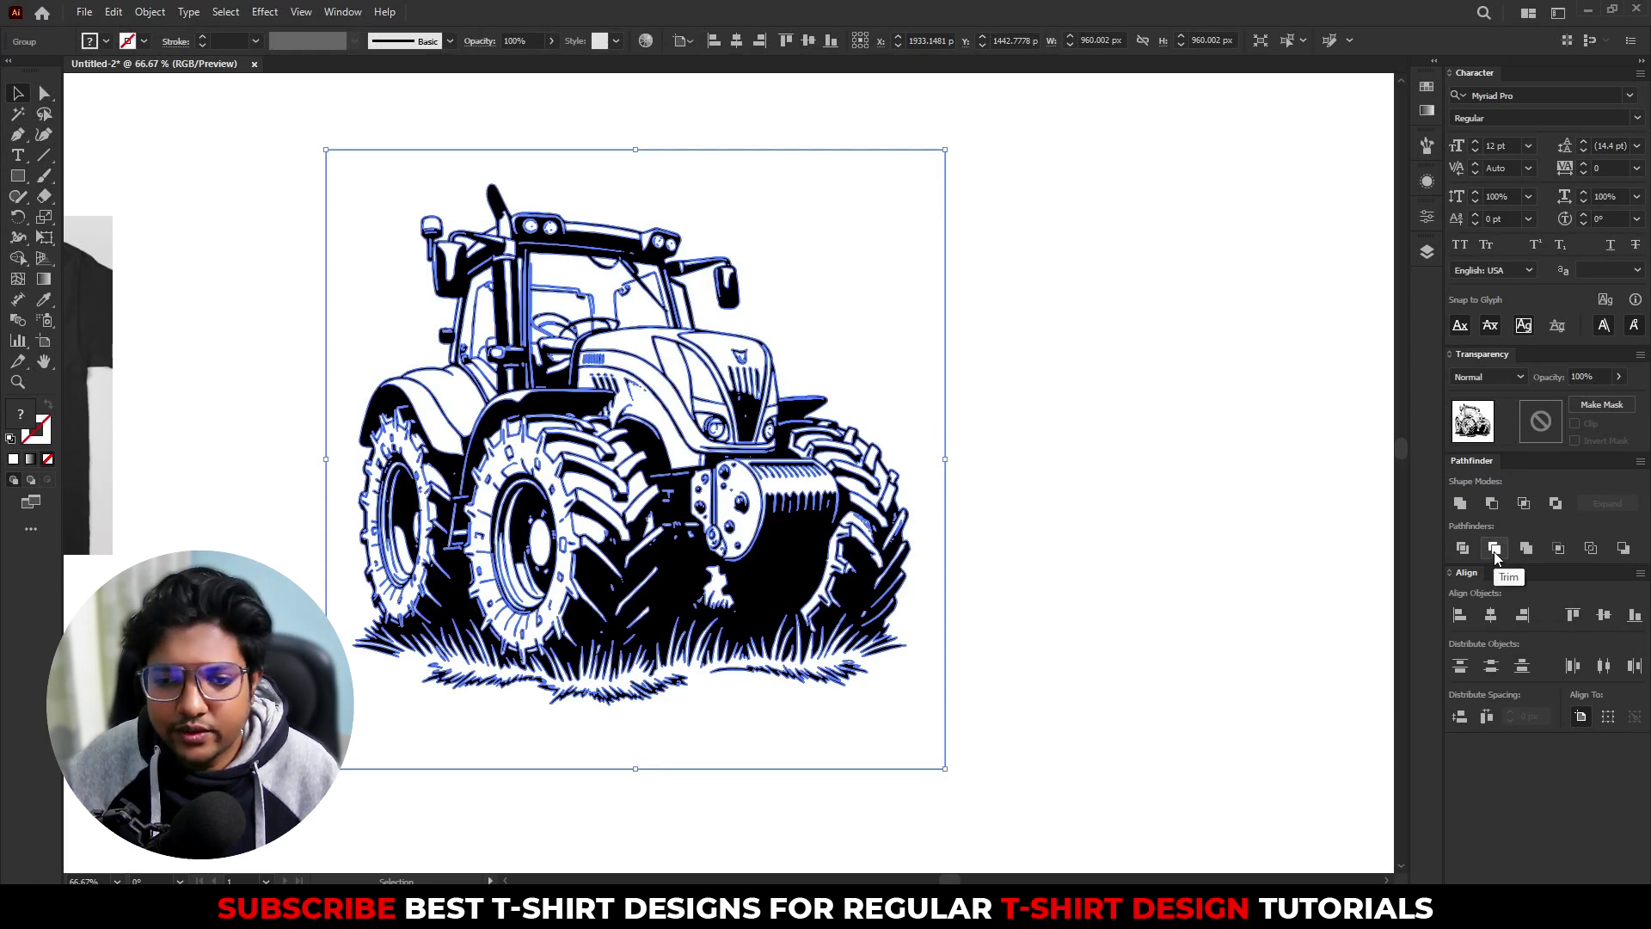
Step: Move the expanded tractor group off the artboard onto the dark canvas to its right
{"action": "left_click", "coordinate": [766, 827]}
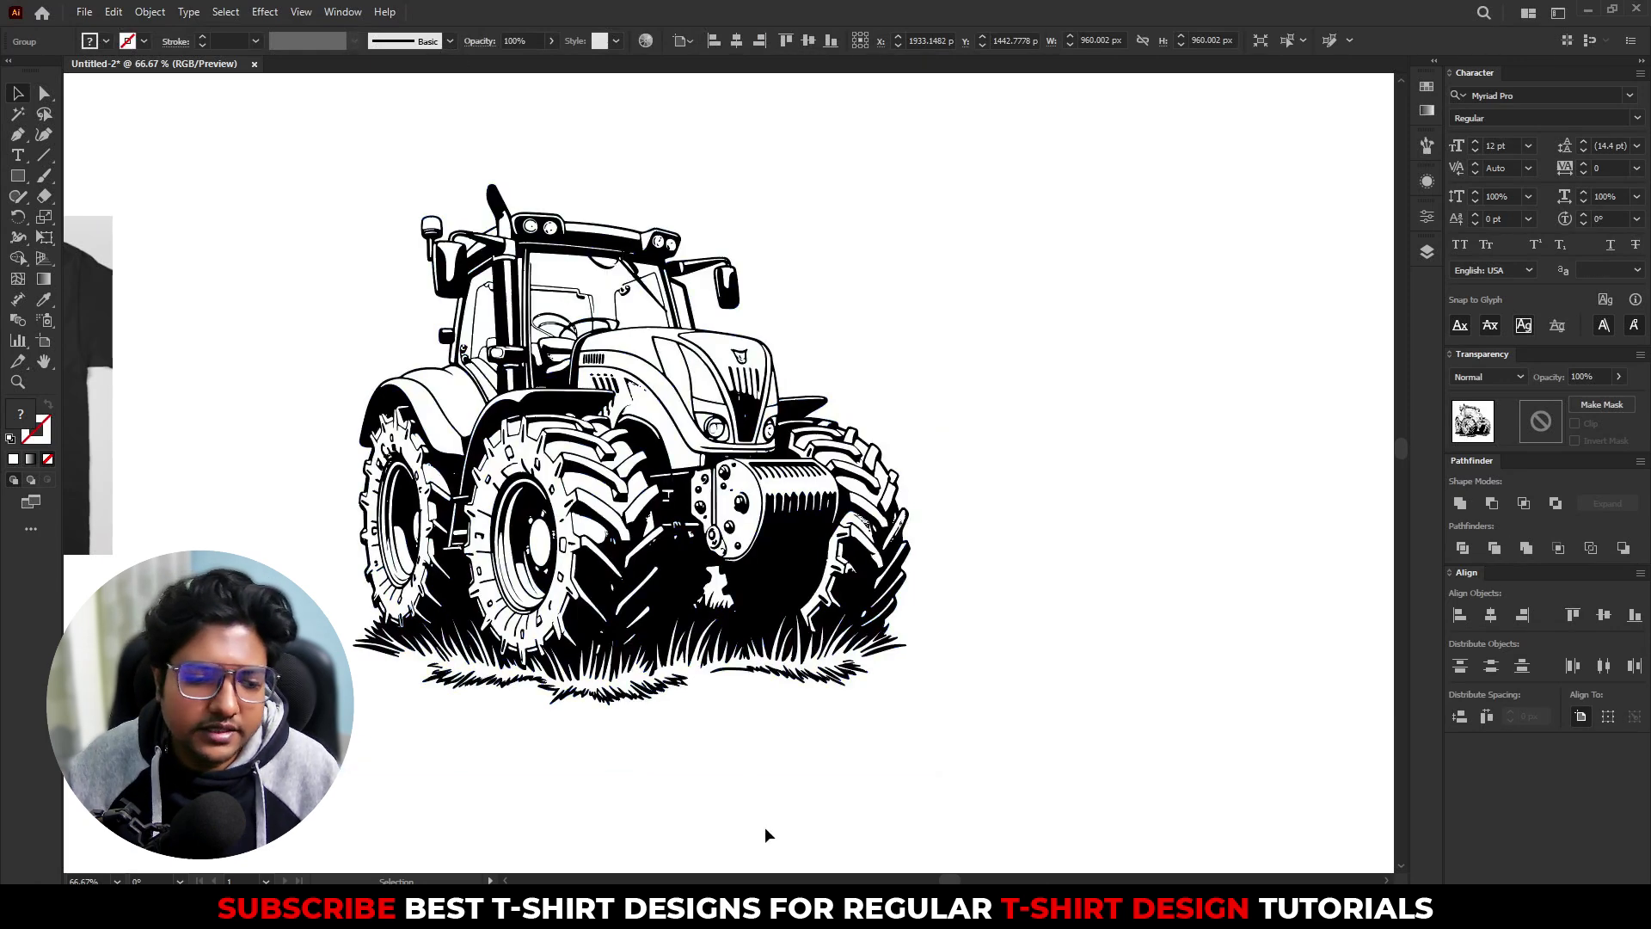
{"action": "double_click", "coordinate": [692, 739]}
{"action": "key", "text": "ctrl+minus"}
{"action": "key", "text": "ctrl+minus"}
{"action": "key", "text": "ctrl+minus"}
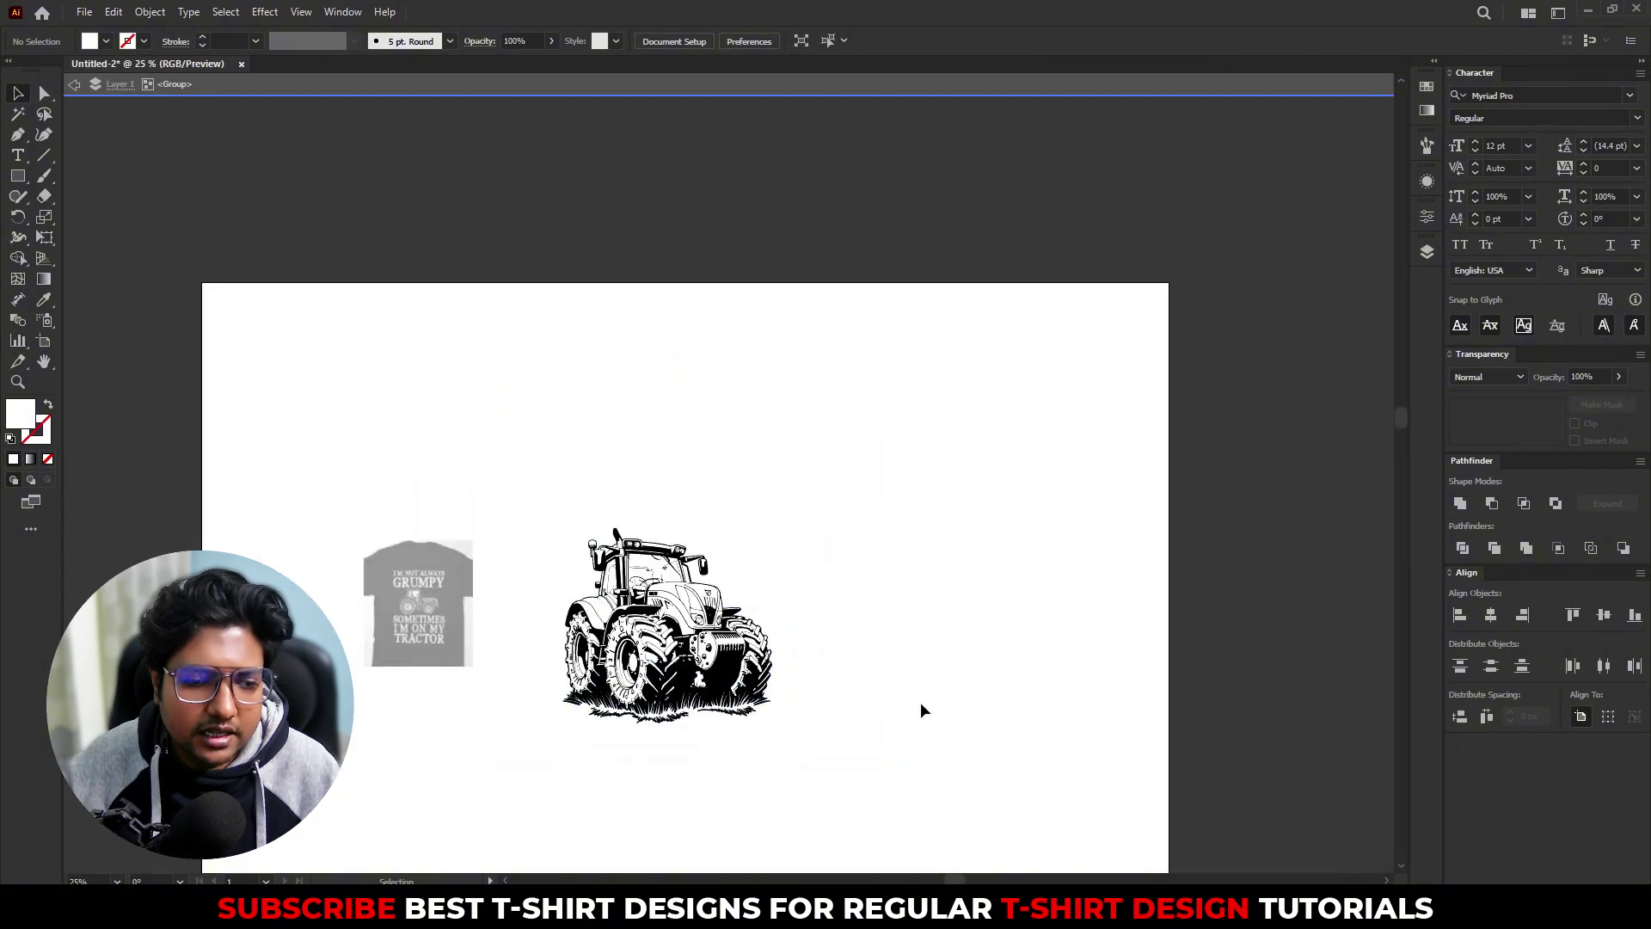
{"action": "double_click", "coordinate": [920, 704]}
{"action": "left_click_drag", "start_coordinate": [692, 652], "coordinate": [847, 565]}
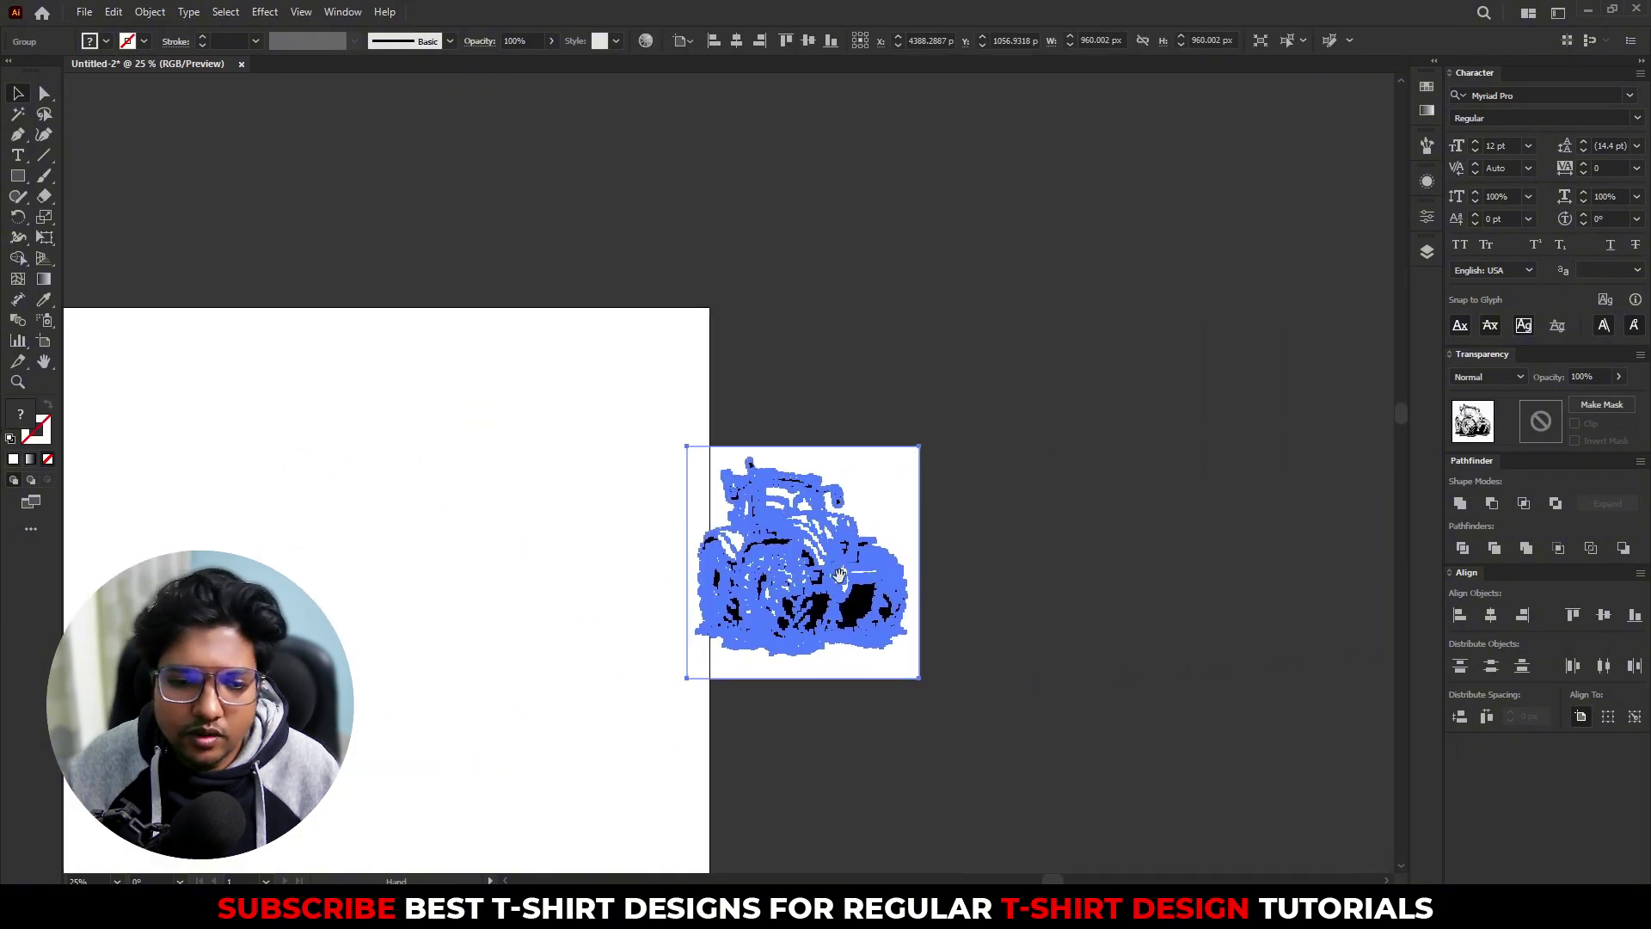
{"action": "left_click_drag", "start_coordinate": [918, 606], "coordinate": [1032, 571]}
Step: Isolate the tractor group and delete the white background shape surrounding the tractor
{"action": "scroll", "coordinate": [1035, 511], "scroll_direction": "up", "scroll_amount": 3}
{"action": "double_click", "coordinate": [968, 435]}
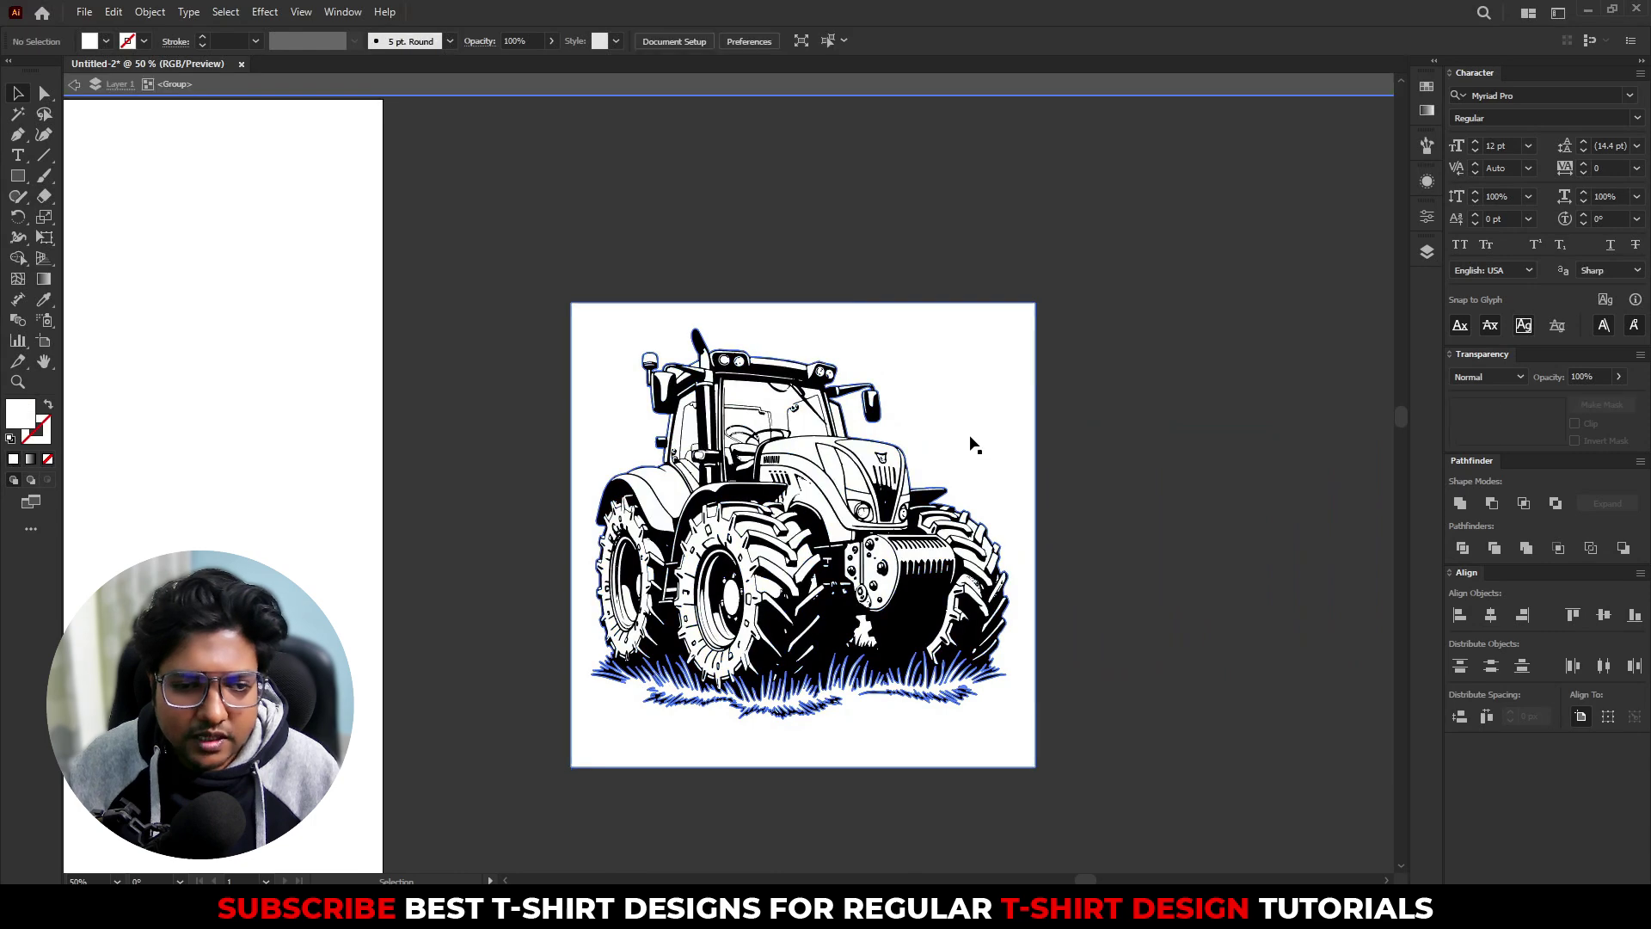
{"action": "left_click", "coordinate": [968, 435]}
{"action": "key", "text": "Delete"}
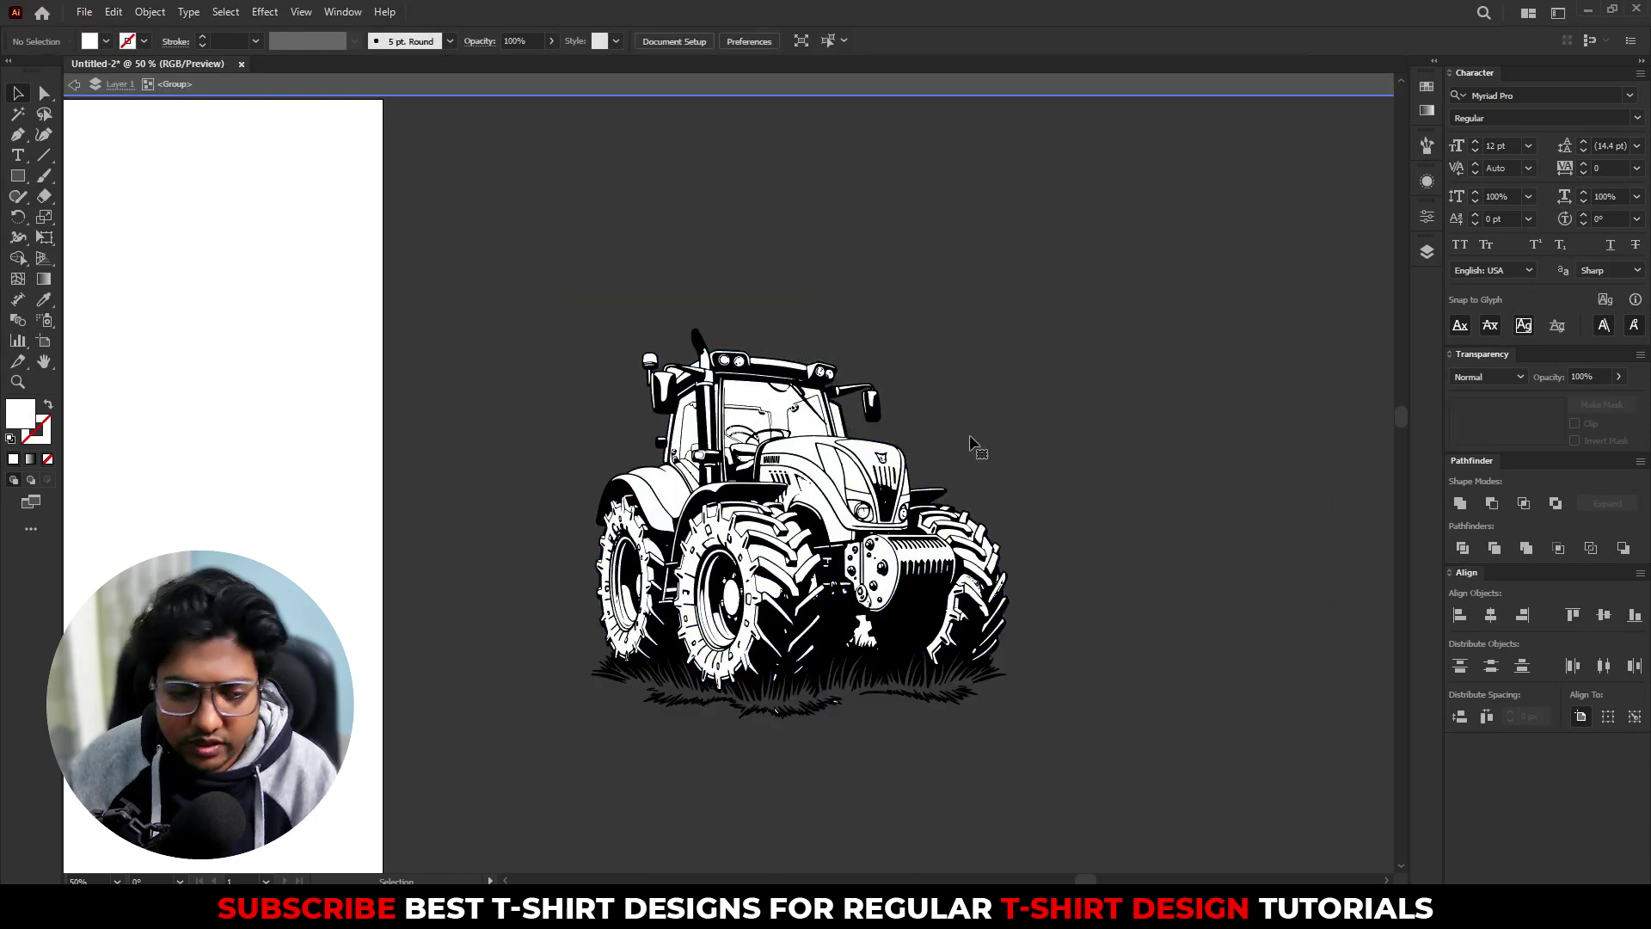
Step: Delete the white fill behind the steering wheel in the tractor's front window
{"action": "scroll", "coordinate": [723, 405], "scroll_direction": "up", "scroll_amount": 5}
{"action": "left_click", "coordinate": [721, 400]}
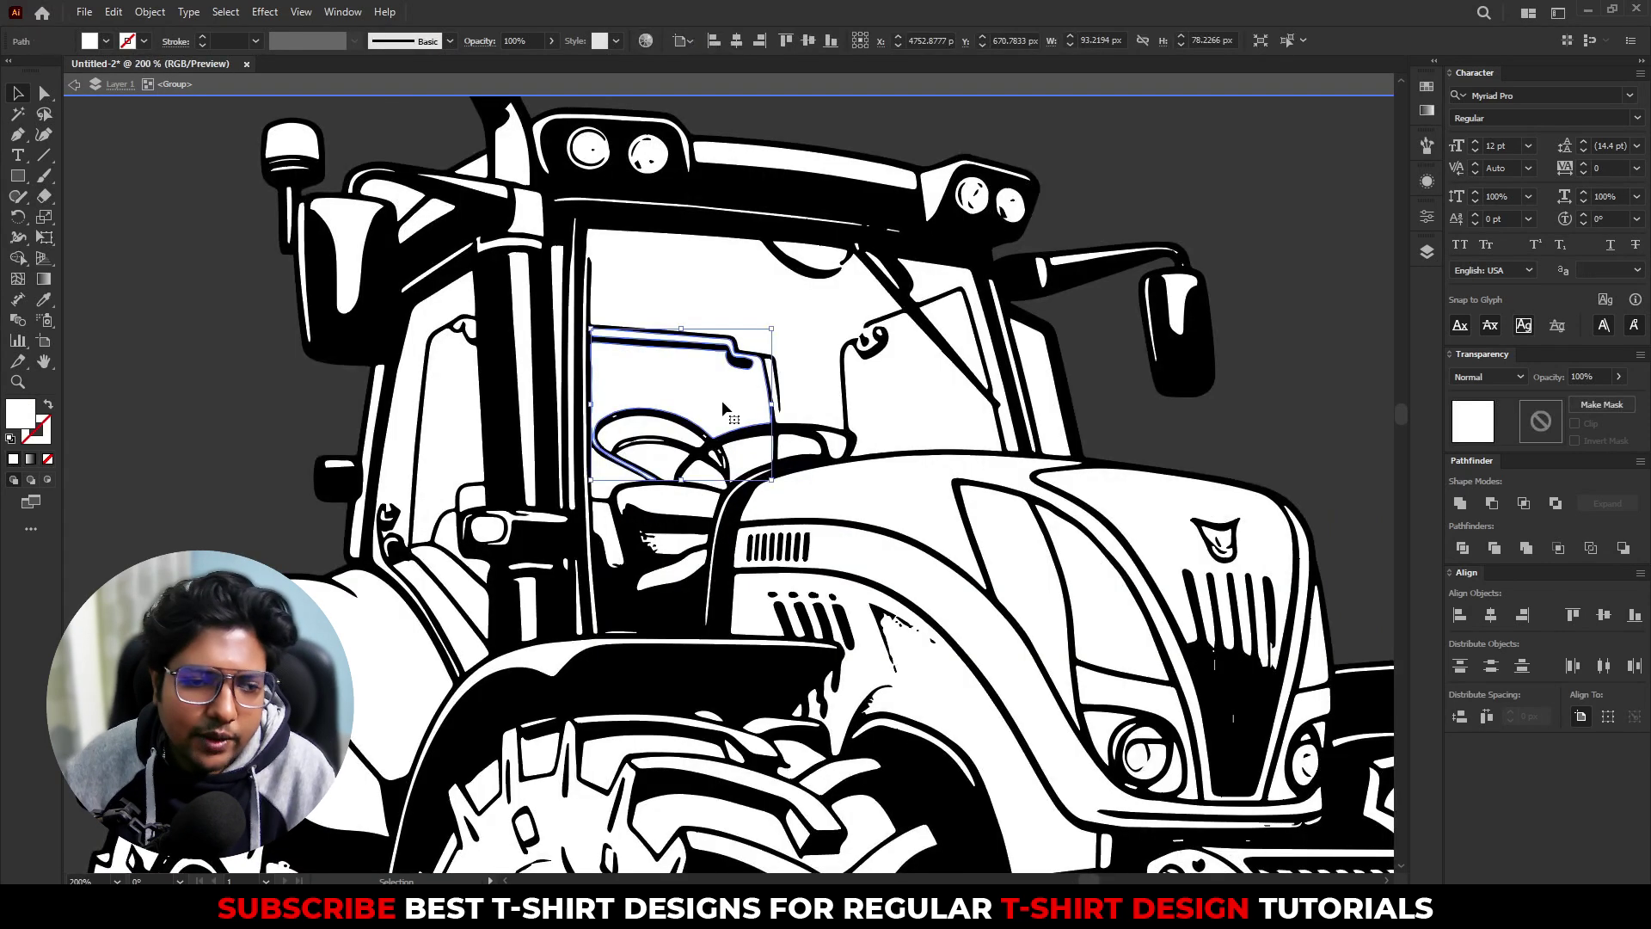
{"action": "key", "text": "Delete"}
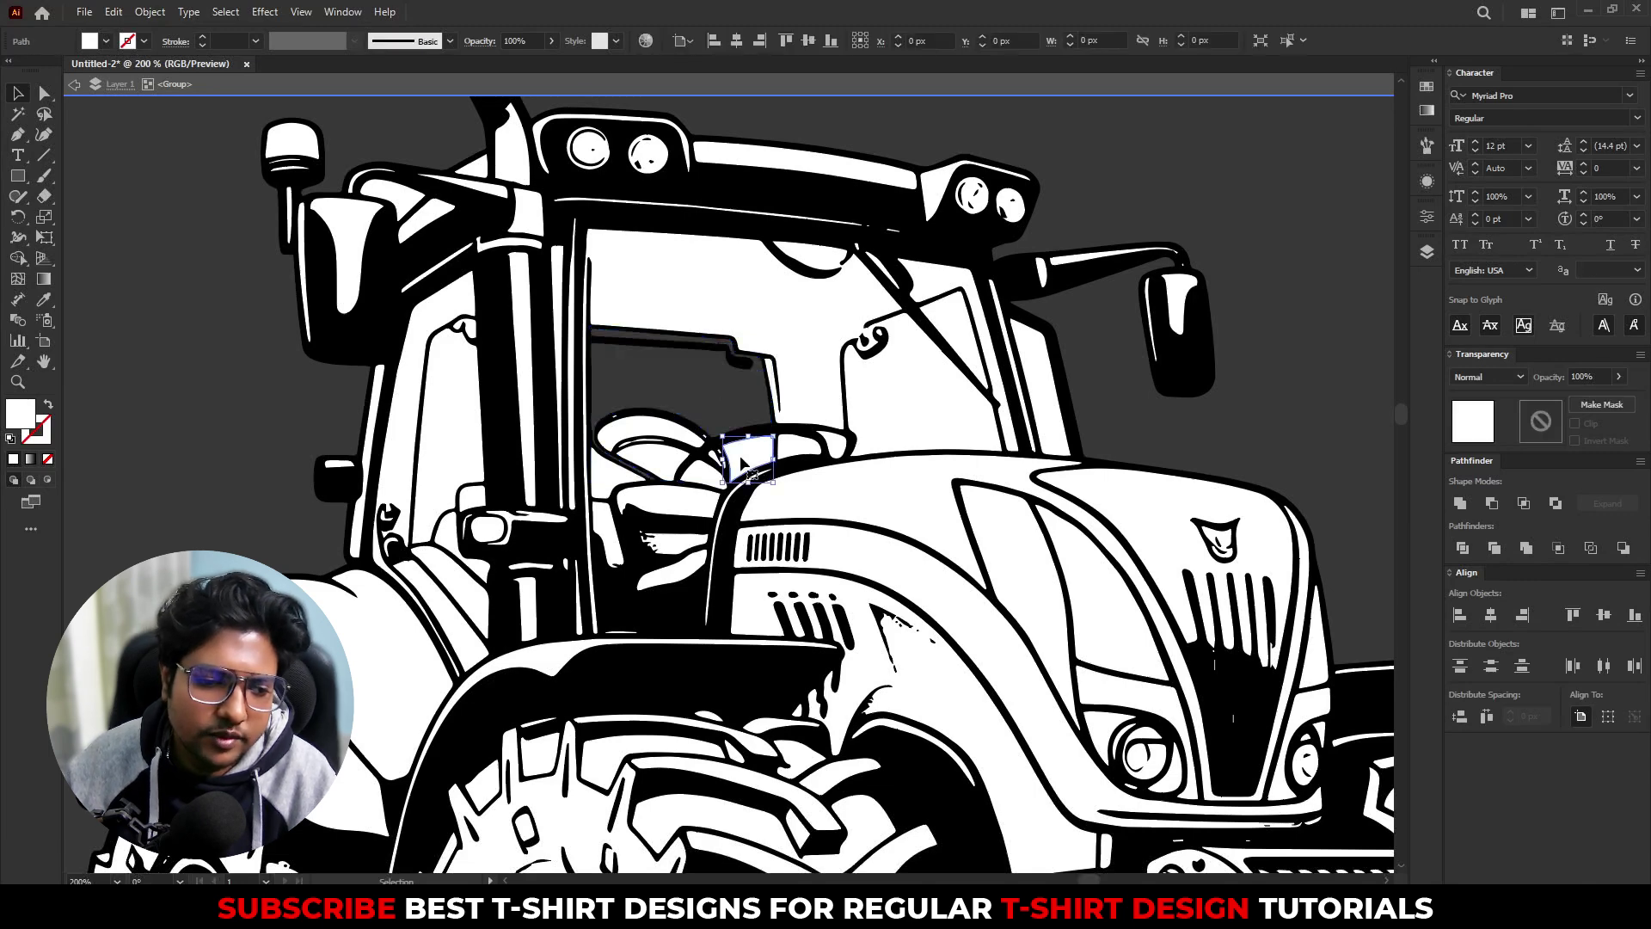
{"action": "left_click", "coordinate": [949, 395]}
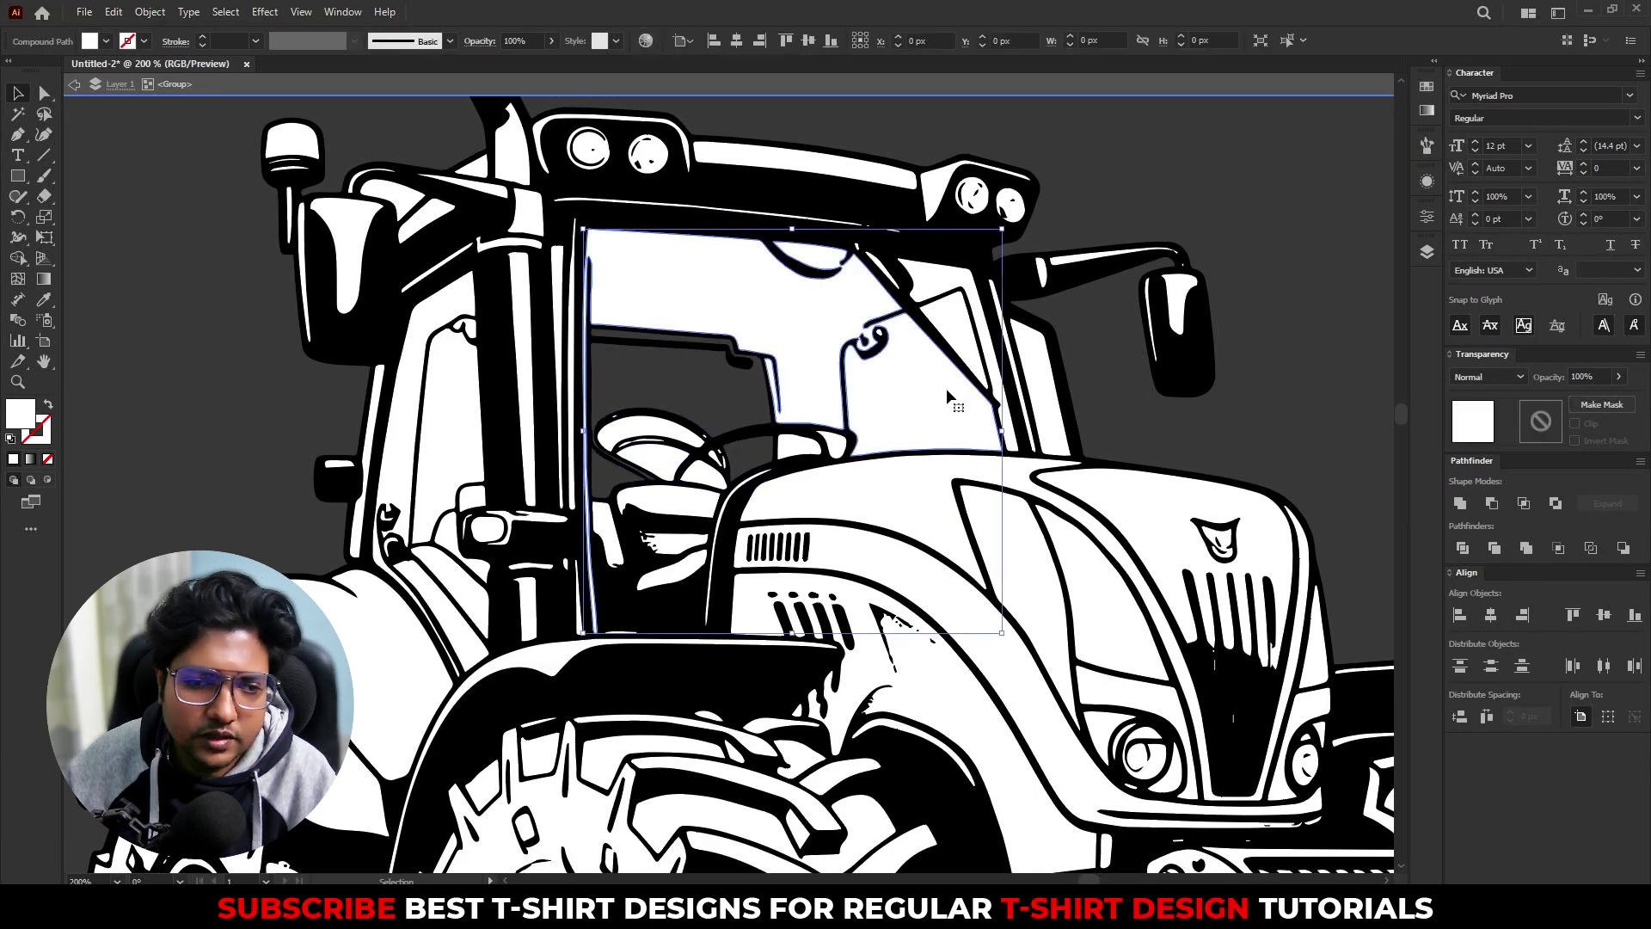
{"action": "key", "text": "Delete"}
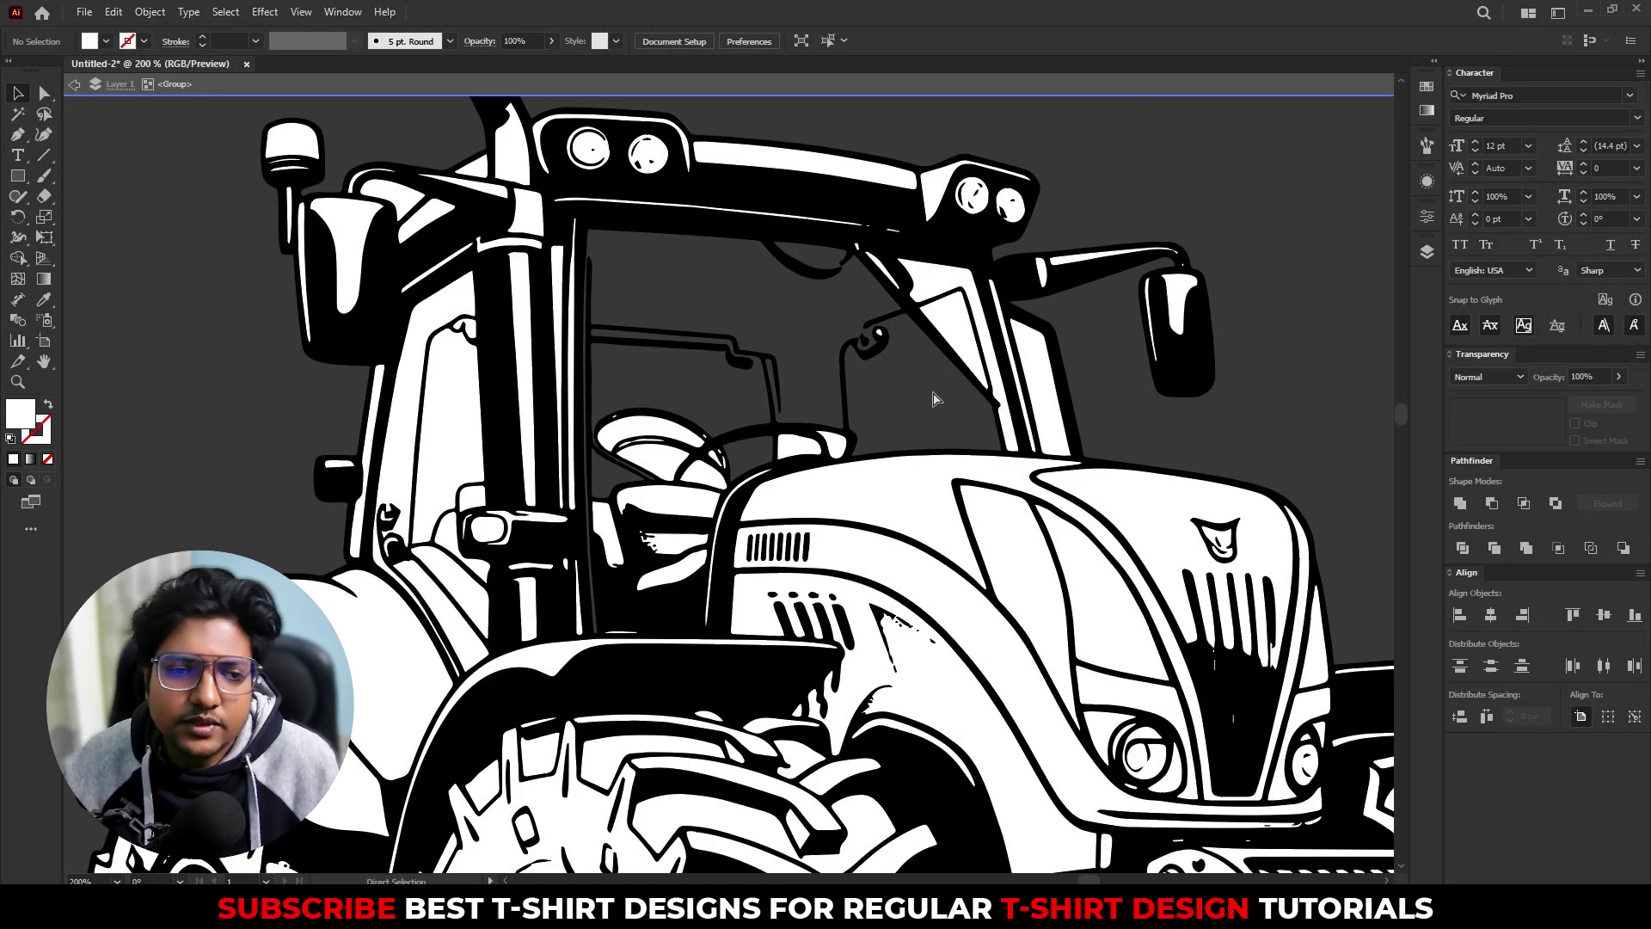
{"action": "key", "text": "ctrl+z"}
Step: Delete the white fills in the tractor's rear side window and inside the steering wheel, including a small teardrop highlight on the wheel
{"action": "left_click", "coordinate": [455, 434]}
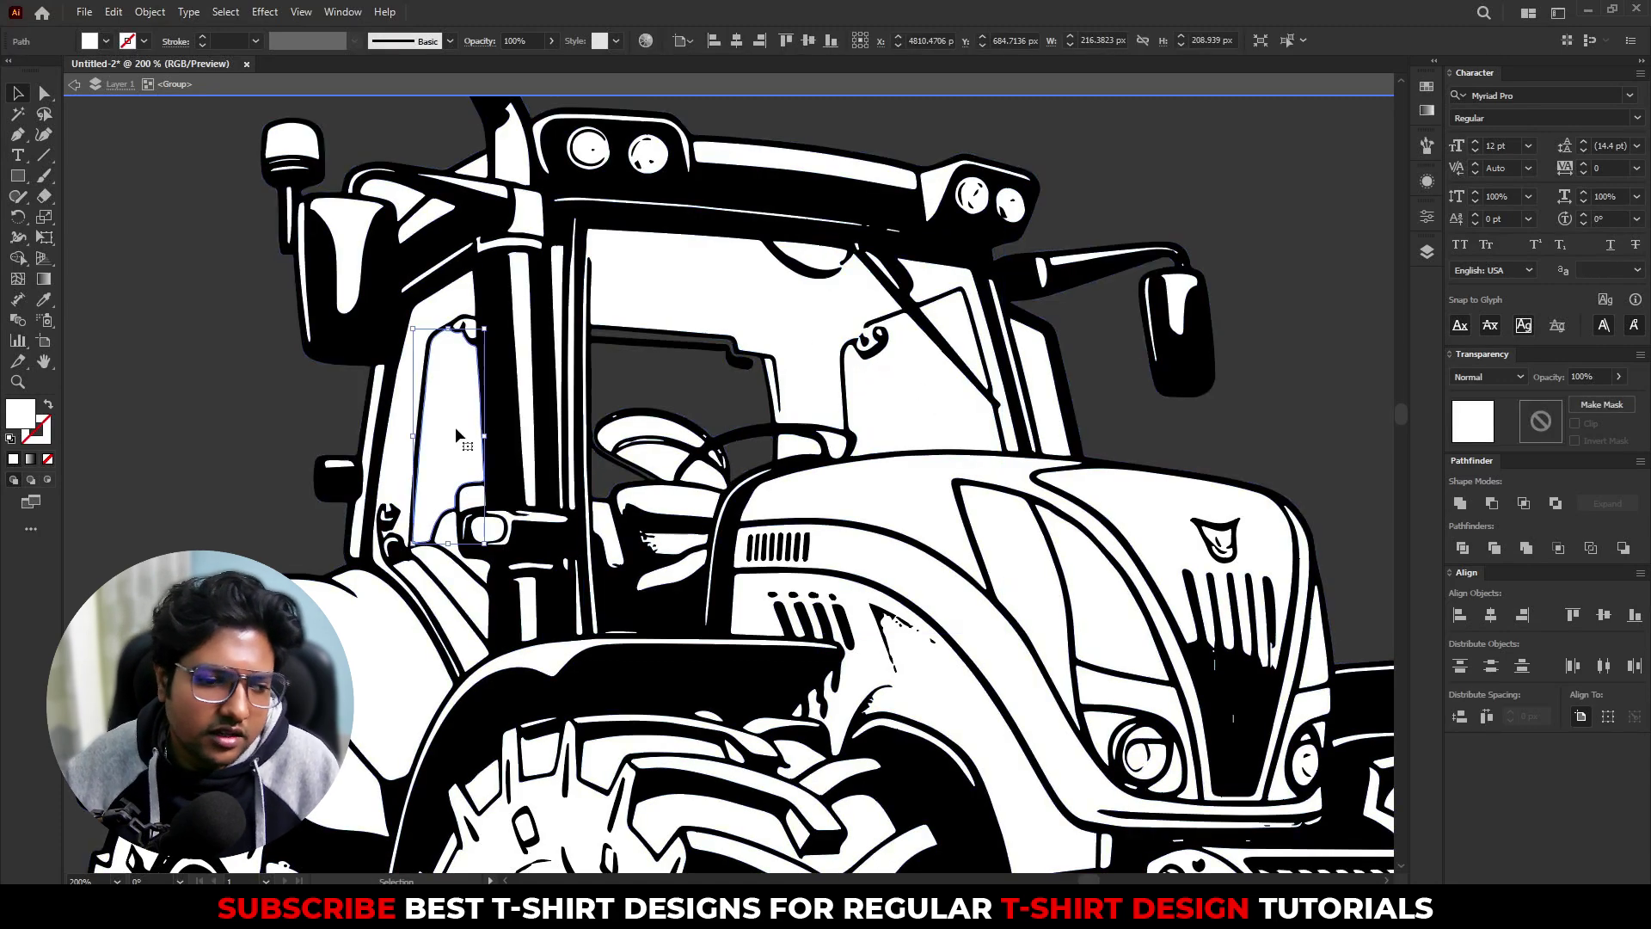
{"action": "key", "text": "Delete"}
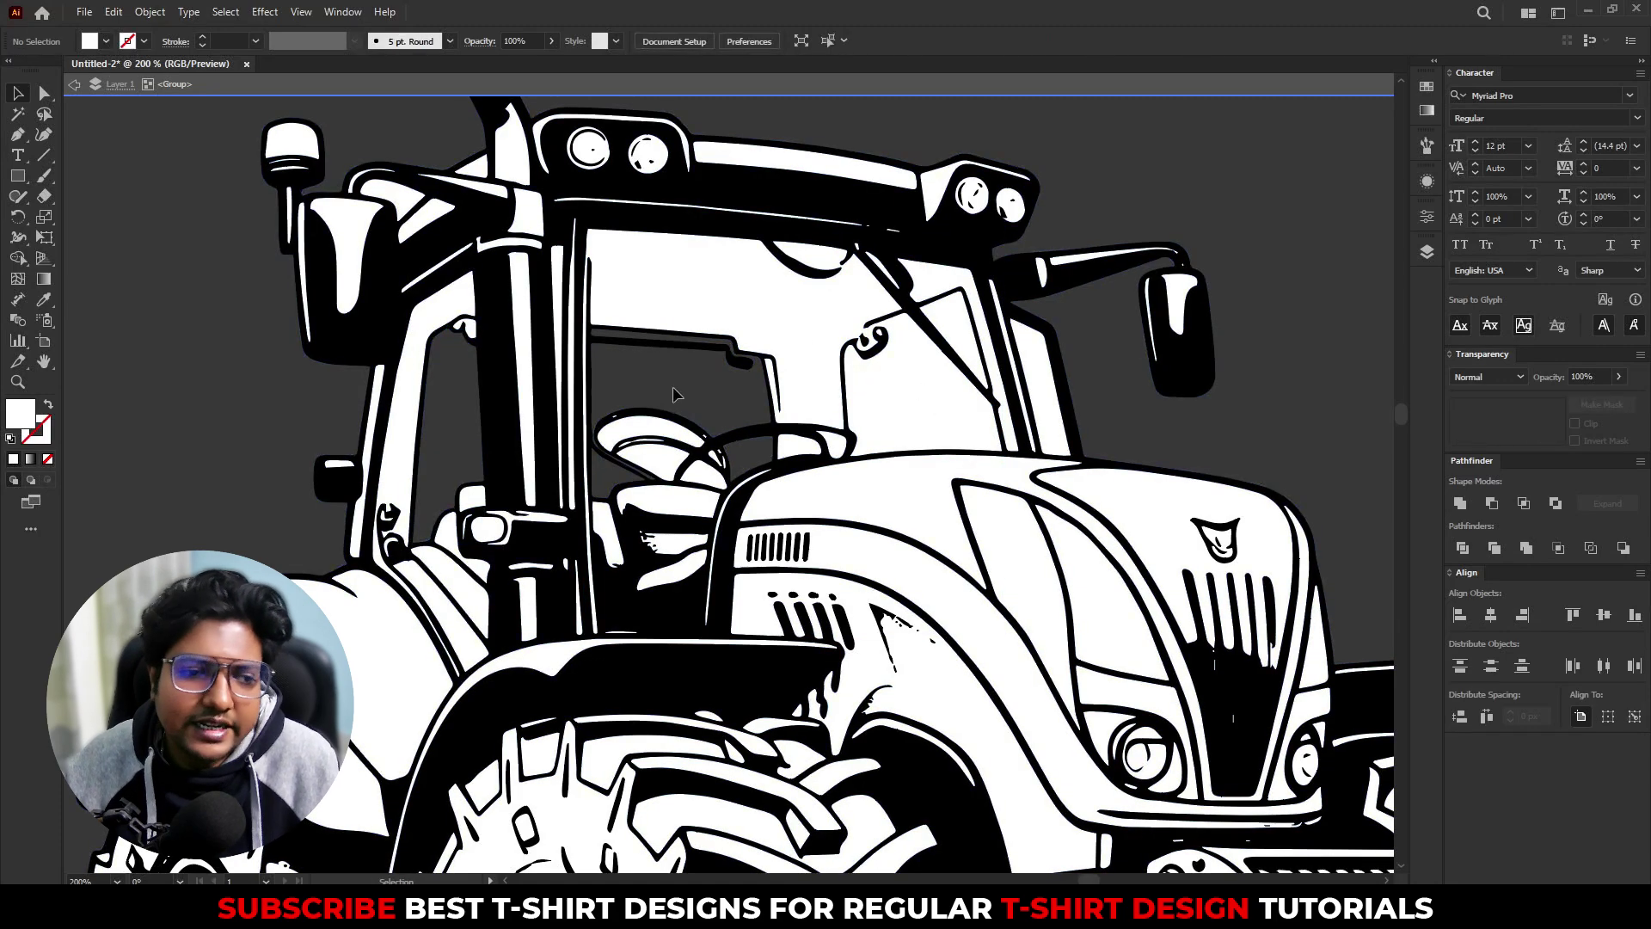
{"action": "scroll", "coordinate": [672, 385], "scroll_direction": "up", "scroll_amount": 3}
{"action": "left_click", "coordinate": [628, 421]}
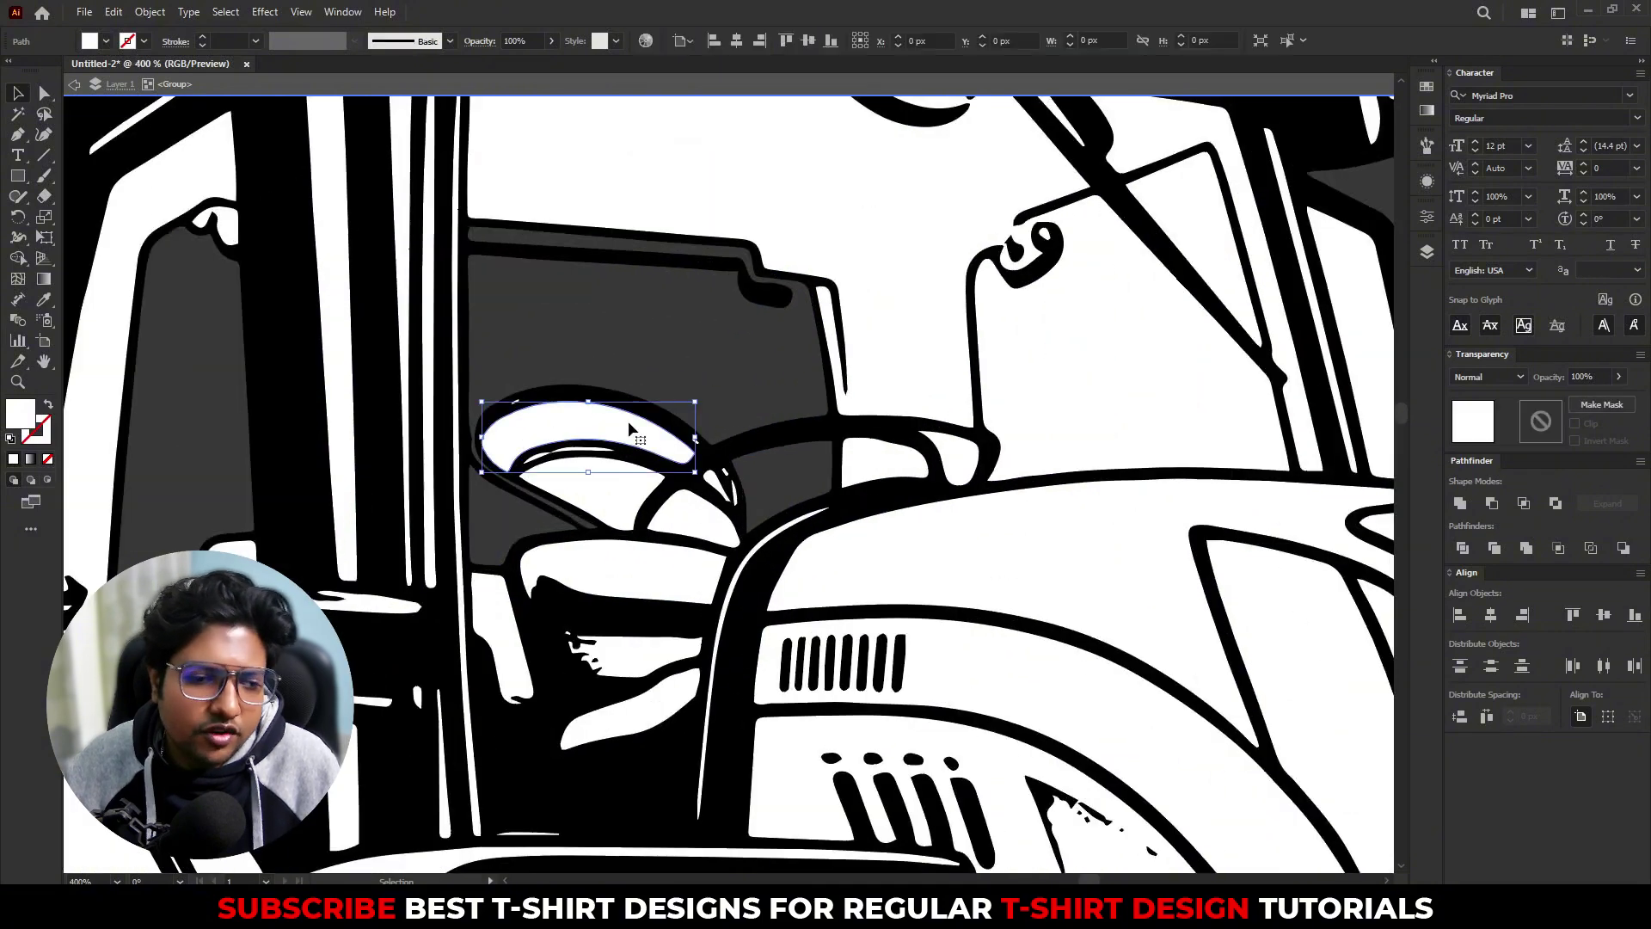
{"action": "key", "text": "Delete"}
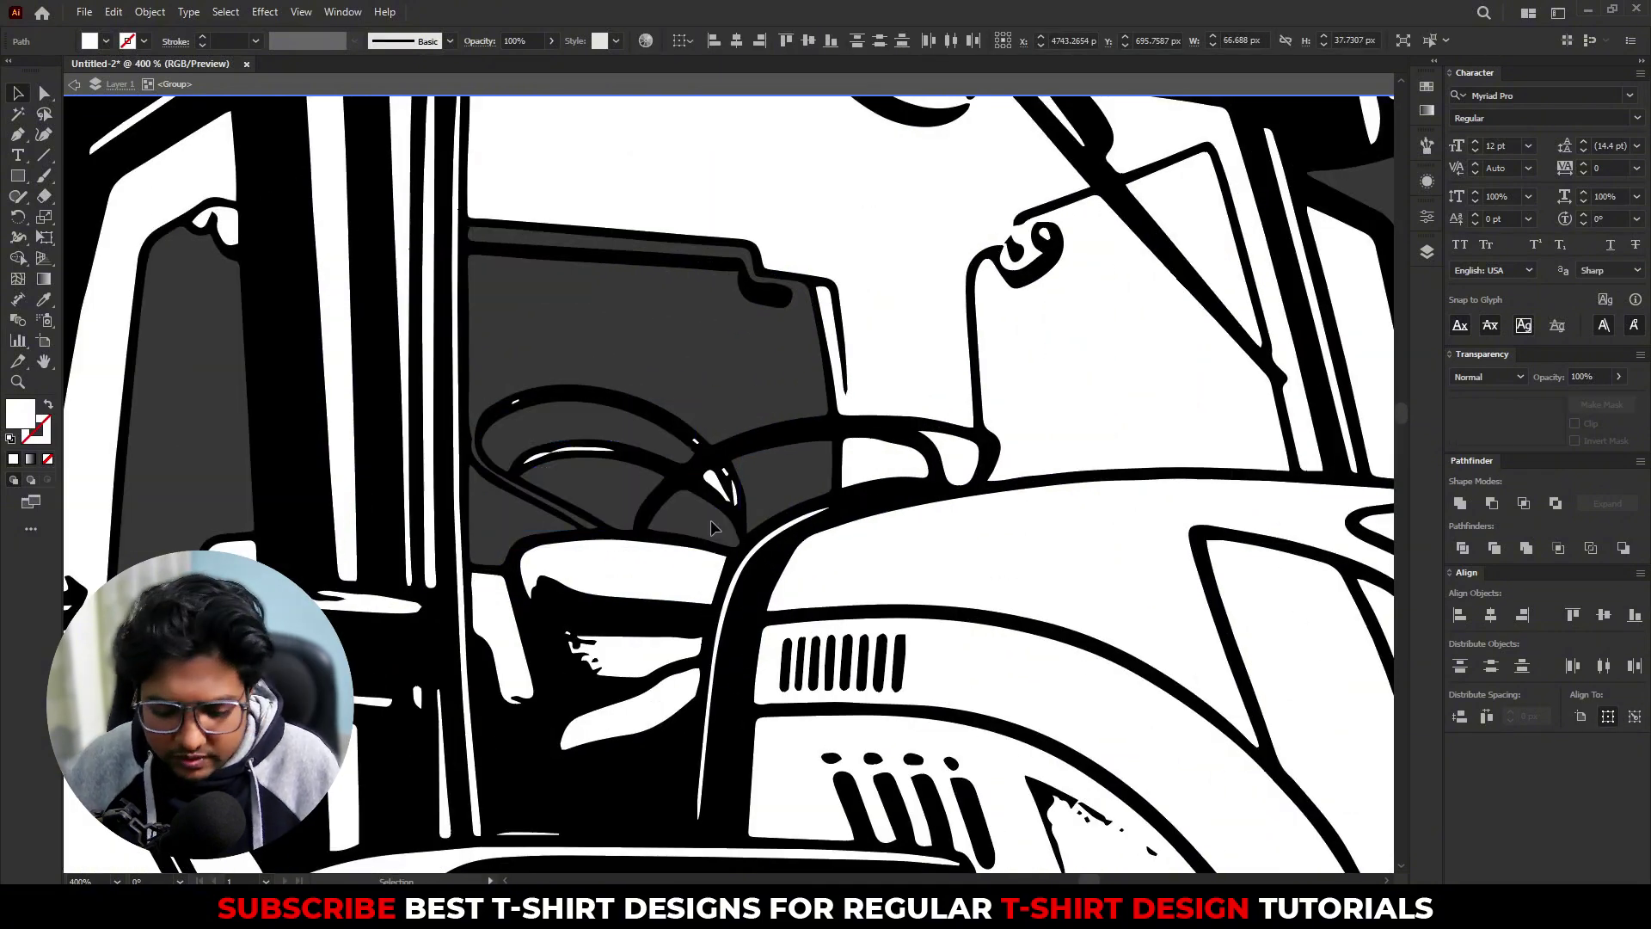
{"action": "scroll", "coordinate": [712, 481], "scroll_direction": "up", "scroll_amount": 3}
{"action": "left_click", "coordinate": [710, 477]}
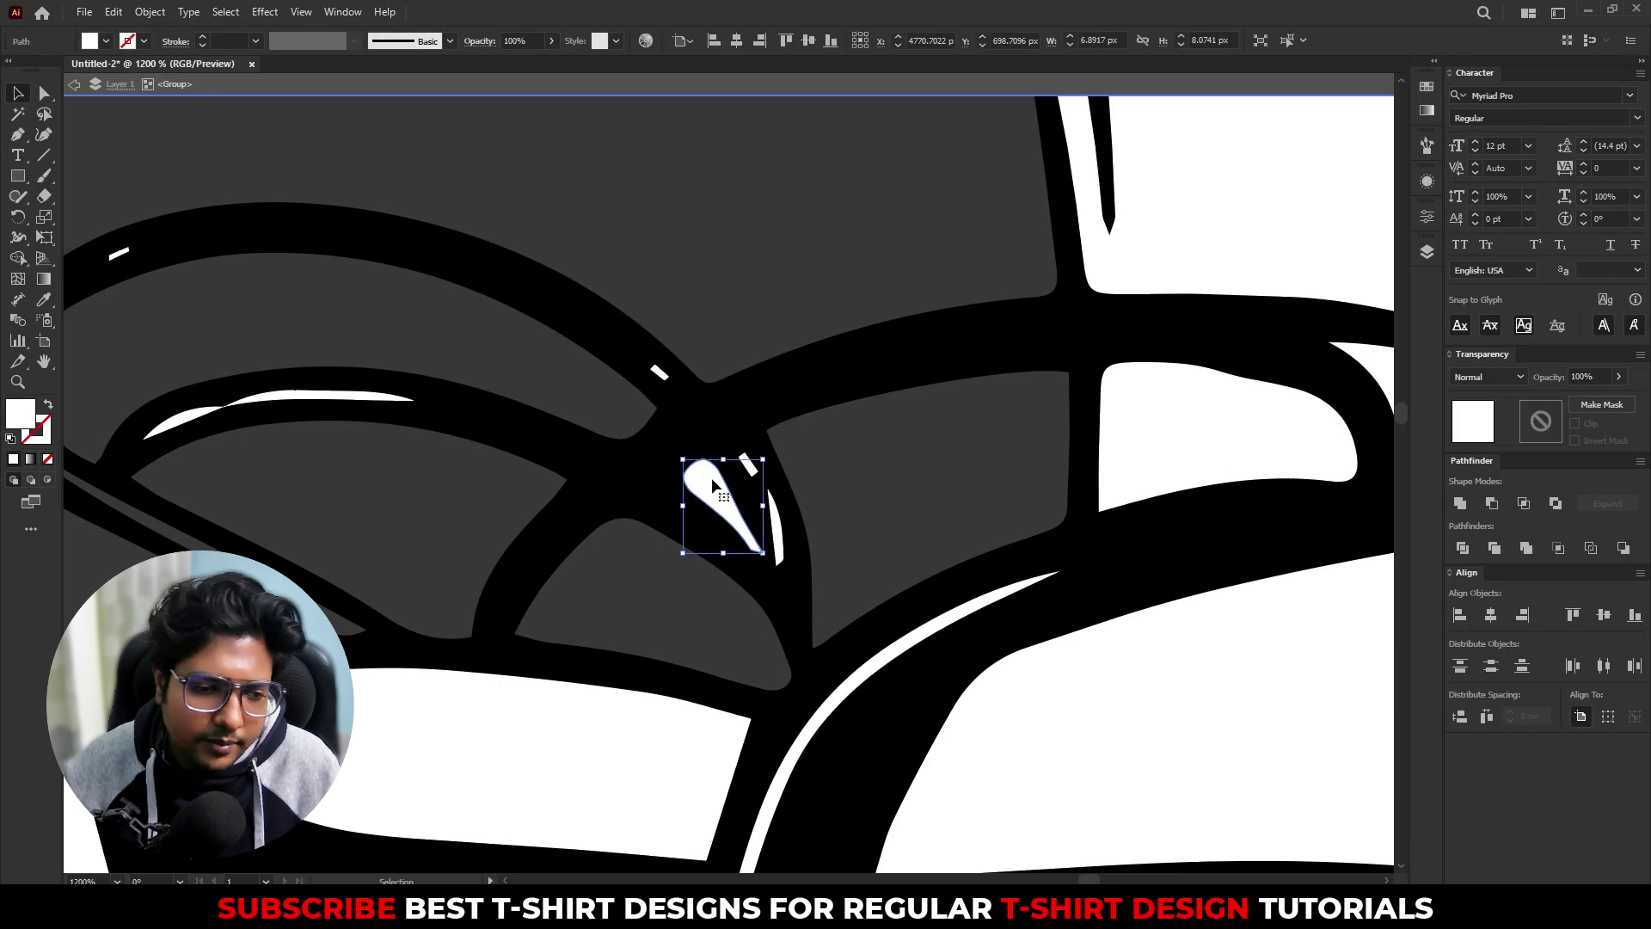
{"action": "key", "text": "Delete"}
{"action": "scroll", "coordinate": [711, 481], "scroll_direction": "down", "scroll_amount": 4}
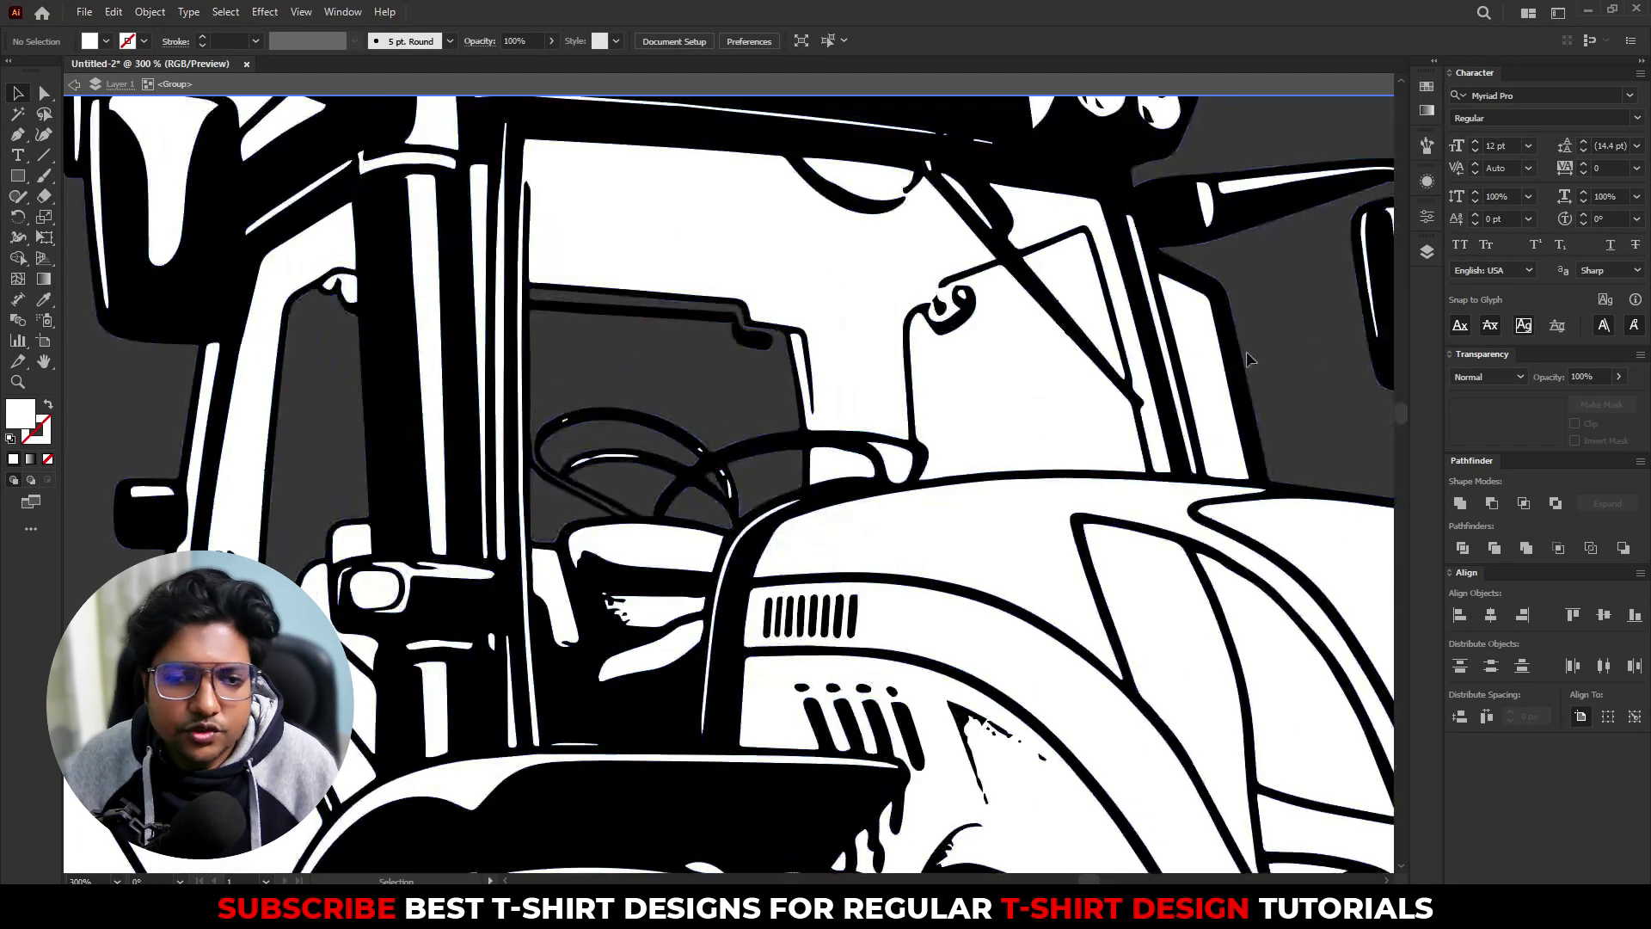
Step: Recolour the large white fill of the tractor's front window dark red
{"action": "left_click_drag", "start_coordinate": [891, 454], "coordinate": [806, 466]}
{"action": "left_click", "coordinate": [806, 467]}
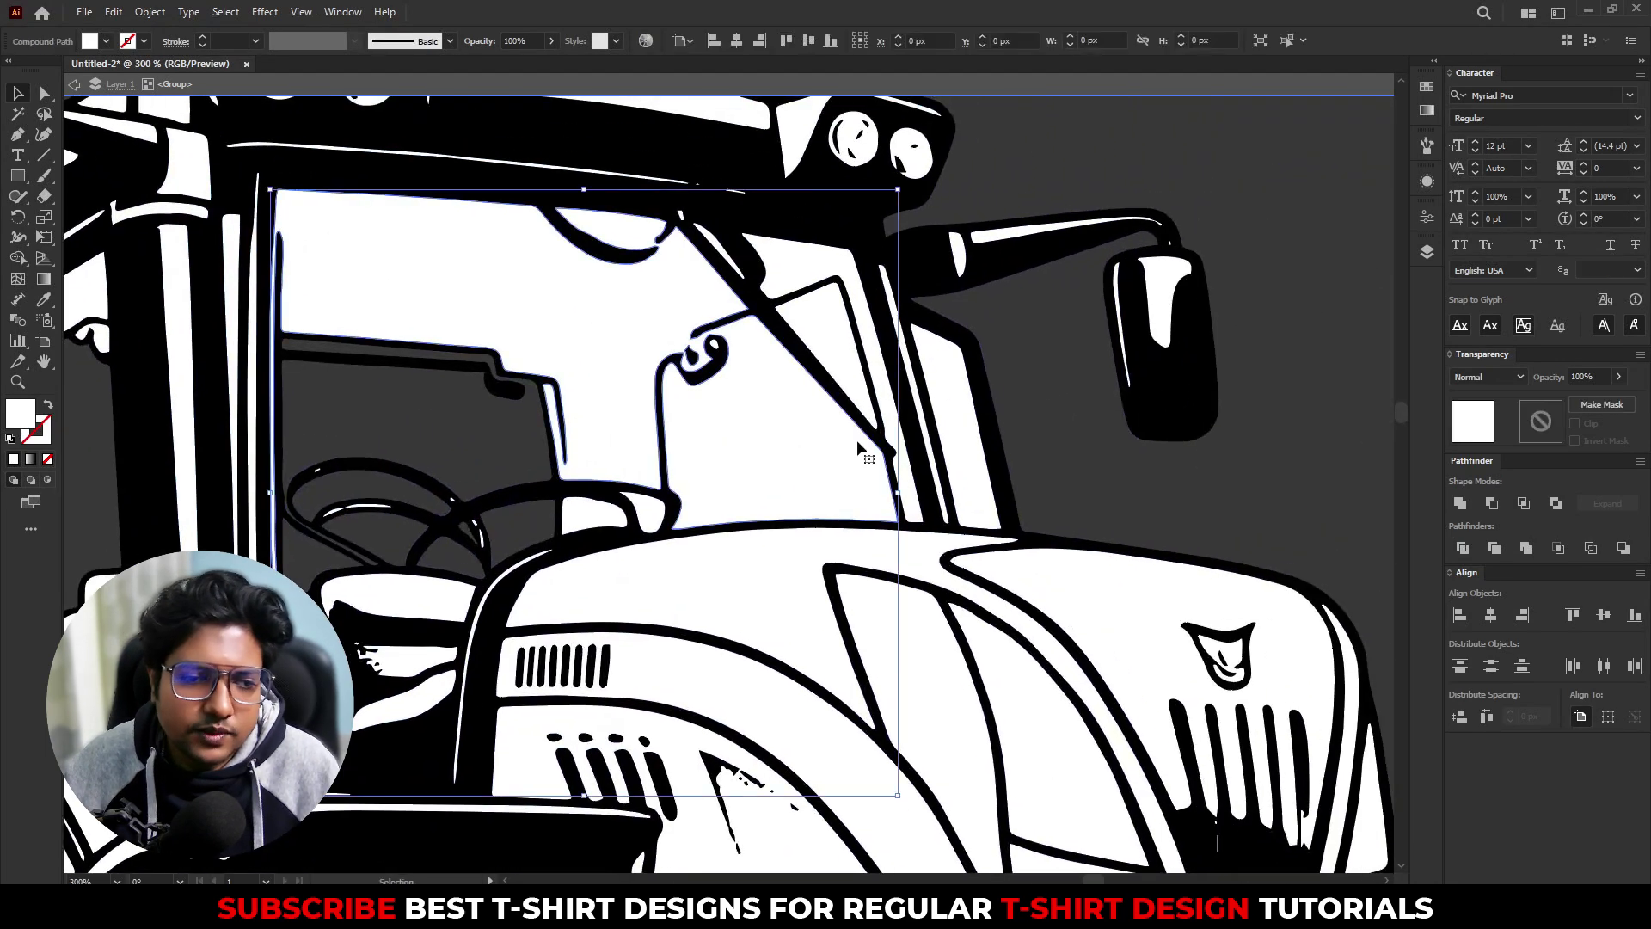
{"action": "left_click", "coordinate": [1426, 87]}
{"action": "left_click", "coordinate": [1339, 126]}
{"action": "left_click", "coordinate": [1083, 447]}
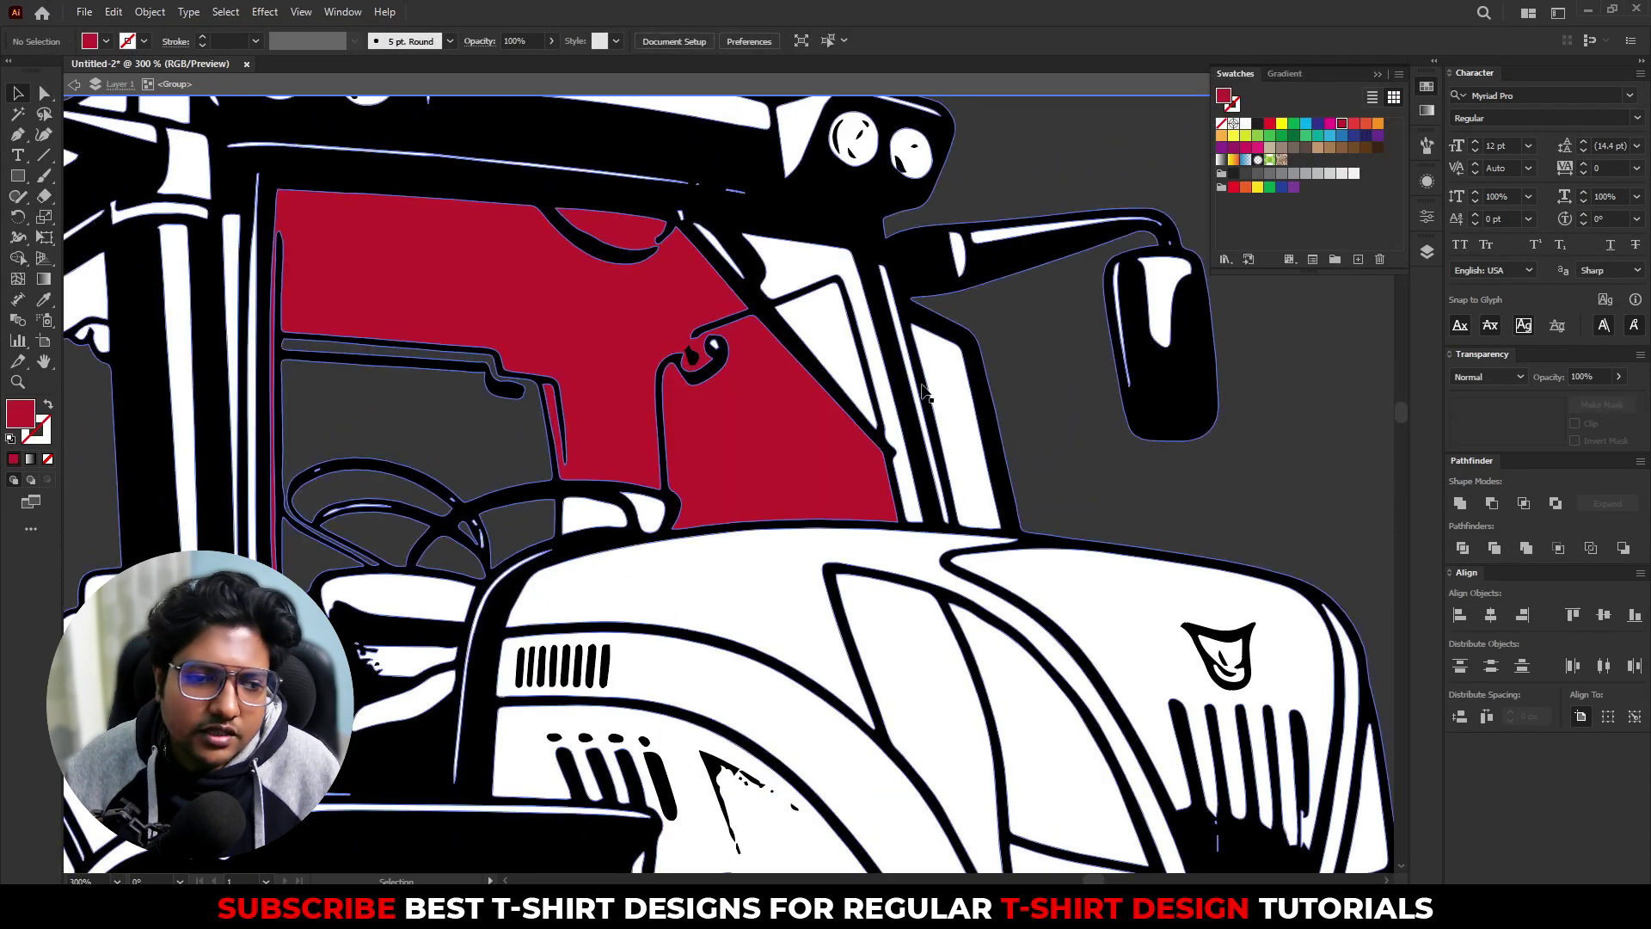
{"action": "scroll", "coordinate": [973, 382], "scroll_direction": "up", "scroll_amount": 1}
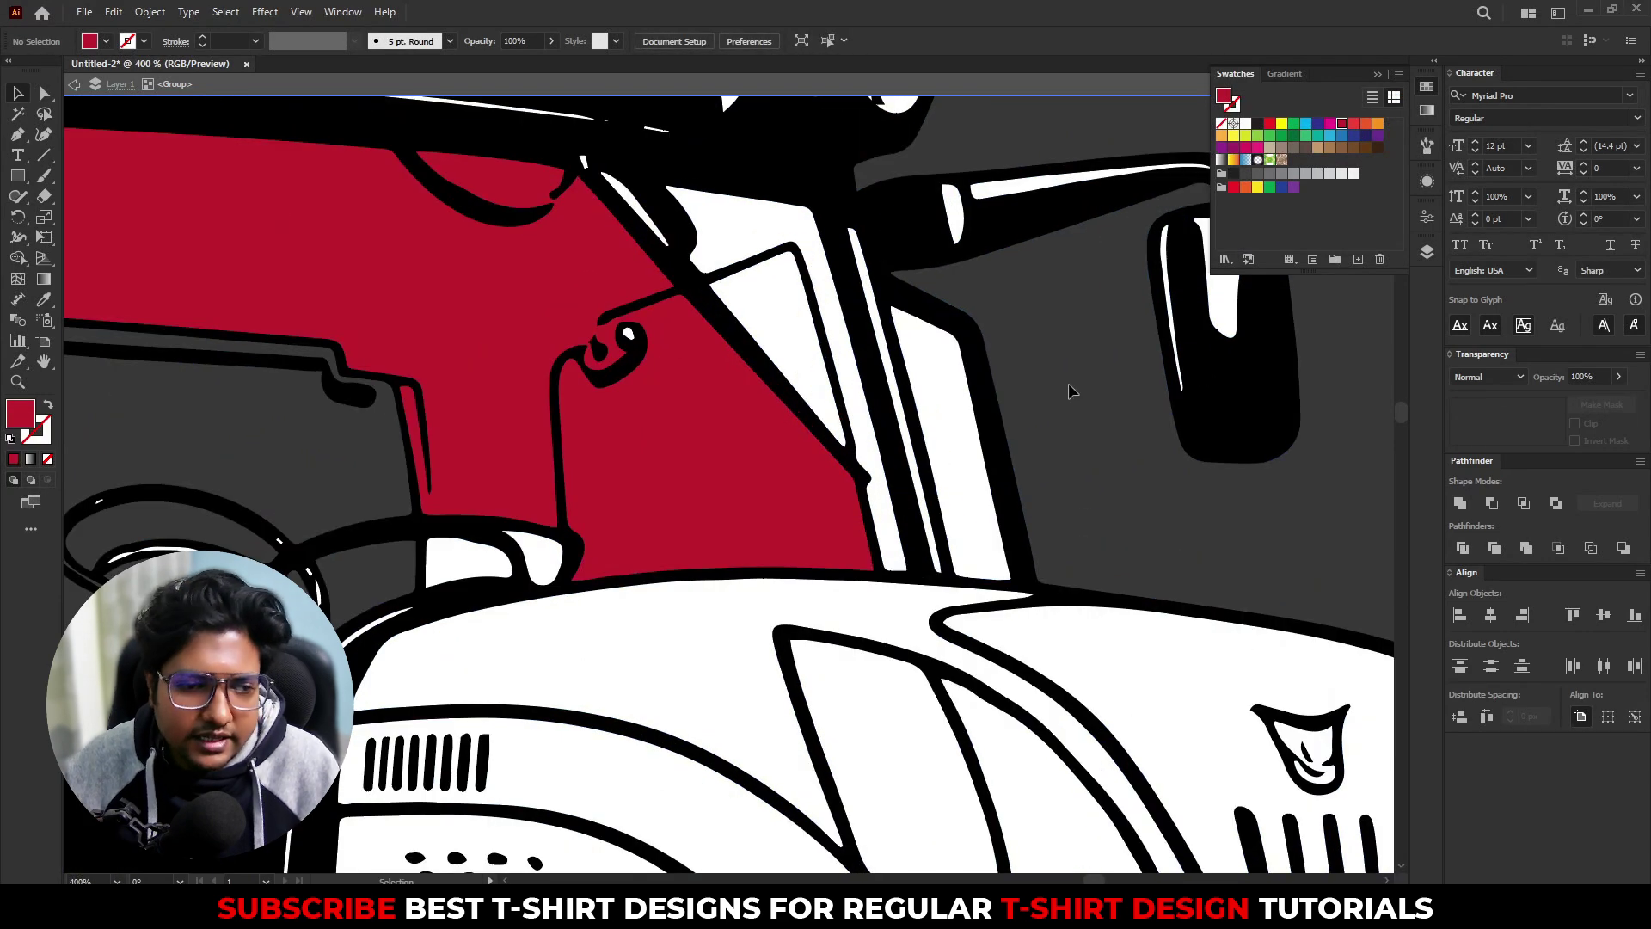
{"action": "key", "text": "Print"}
{"action": "left_click_drag", "start_coordinate": [303, 154], "coordinate": [885, 559]}
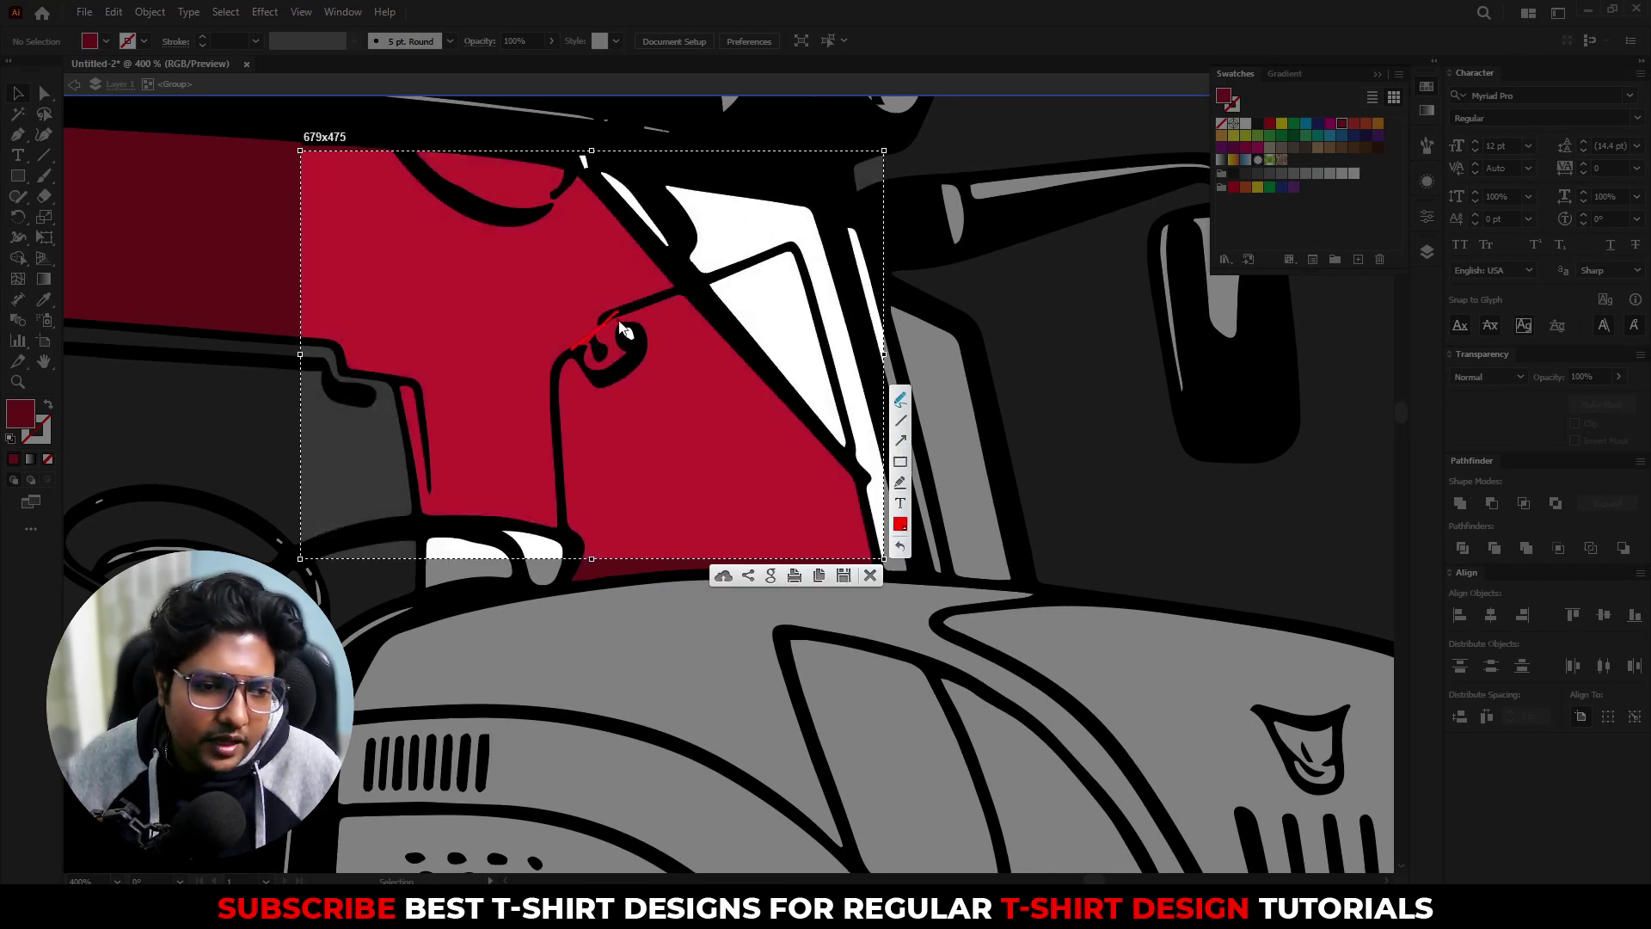
{"action": "mouse_move", "coordinate": [618, 313]}
{"action": "left_mouse_down"}
{"action": "mouse_move", "coordinate": [584, 334]}
{"action": "mouse_move", "coordinate": [642, 318]}
{"action": "mouse_move", "coordinate": [787, 474]}
{"action": "left_mouse_up"}
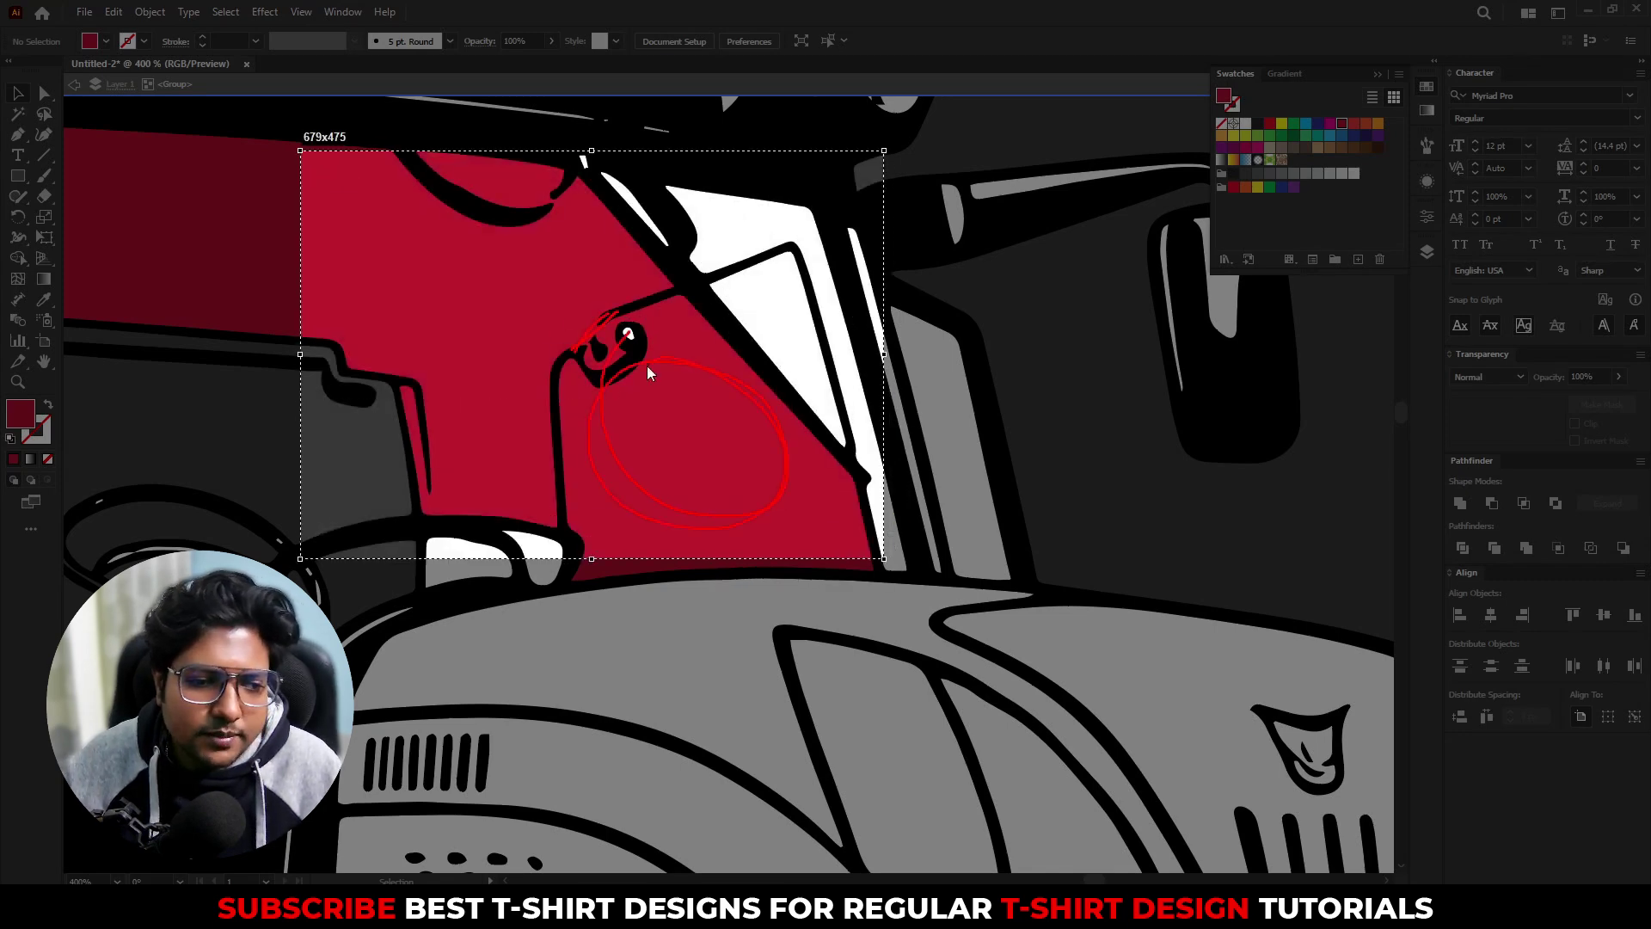
{"action": "left_click_drag", "start_coordinate": [646, 364], "coordinate": [718, 437]}
{"action": "mouse_move", "coordinate": [404, 273]}
{"action": "left_mouse_down"}
{"action": "mouse_move", "coordinate": [464, 318]}
{"action": "mouse_move", "coordinate": [564, 221]}
{"action": "left_mouse_up"}
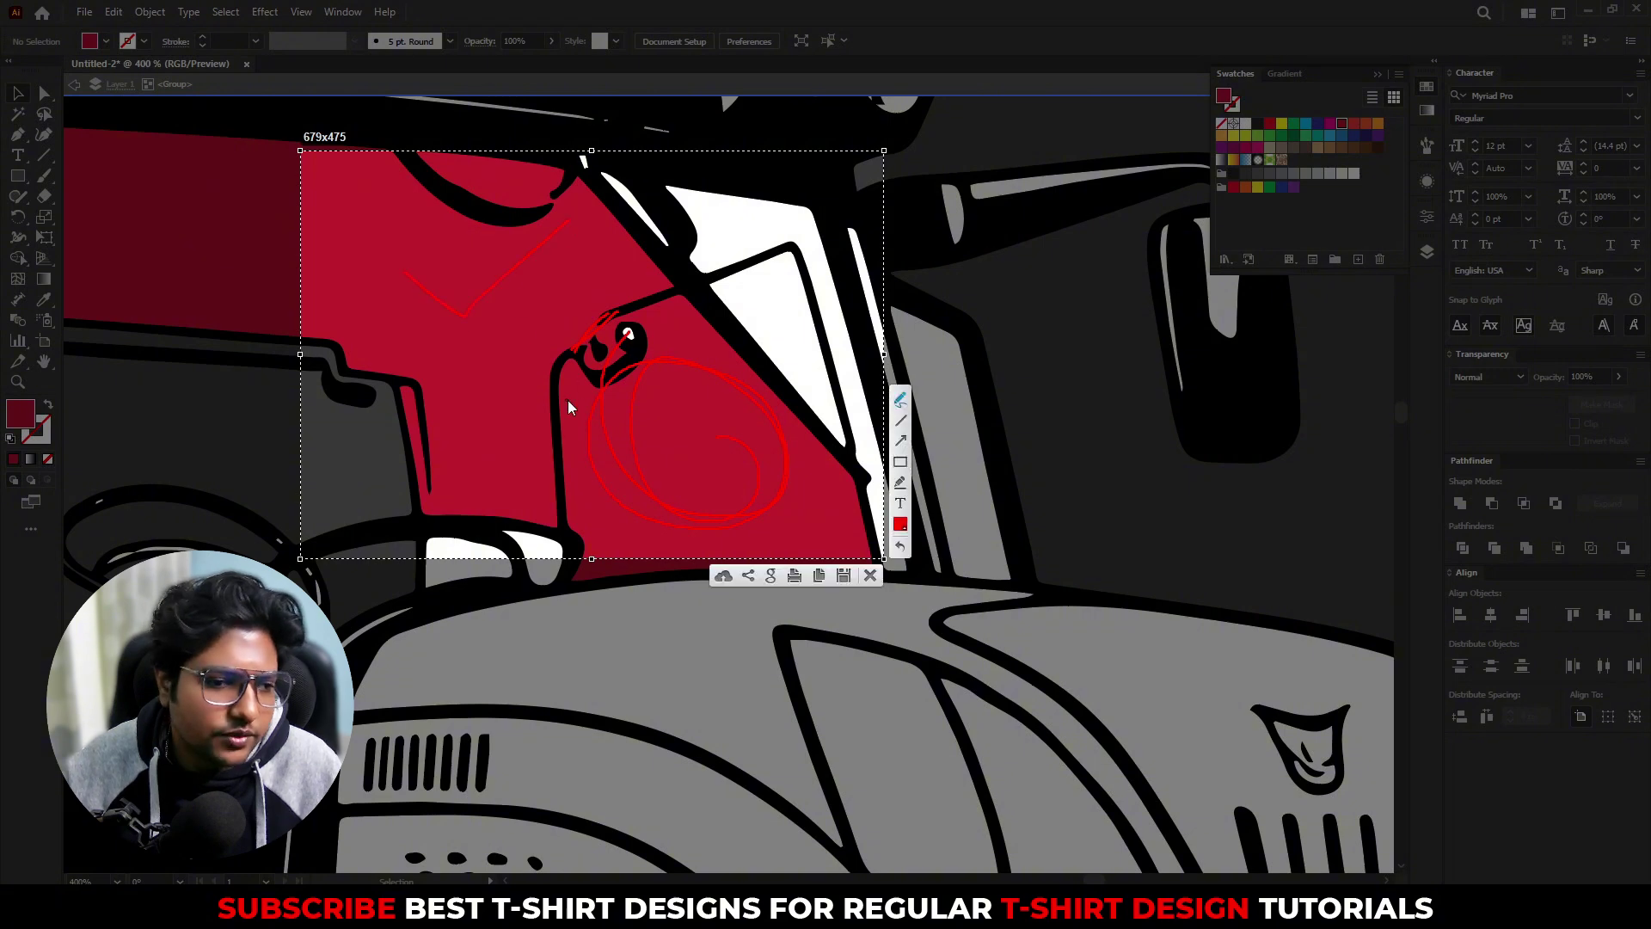
{"action": "key", "text": "ctrl+z"}
{"action": "key", "text": "ctrl+z"}
{"action": "key", "text": "ctrl+z"}
{"action": "key", "text": "ctrl+z"}
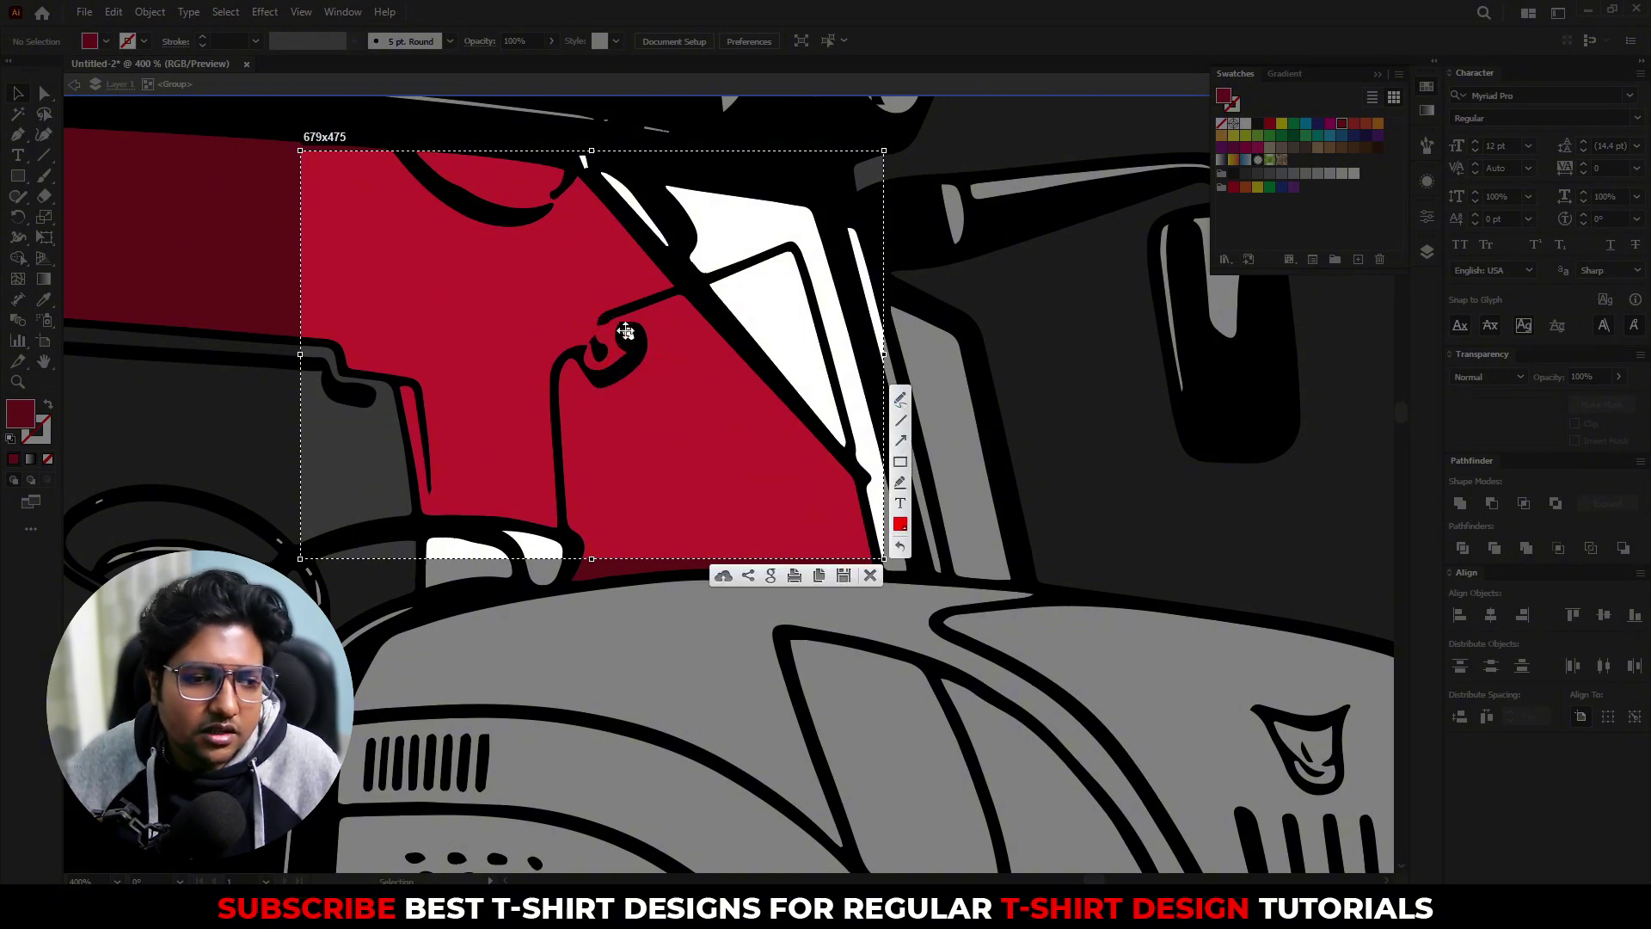
{"action": "left_click", "coordinate": [870, 574]}
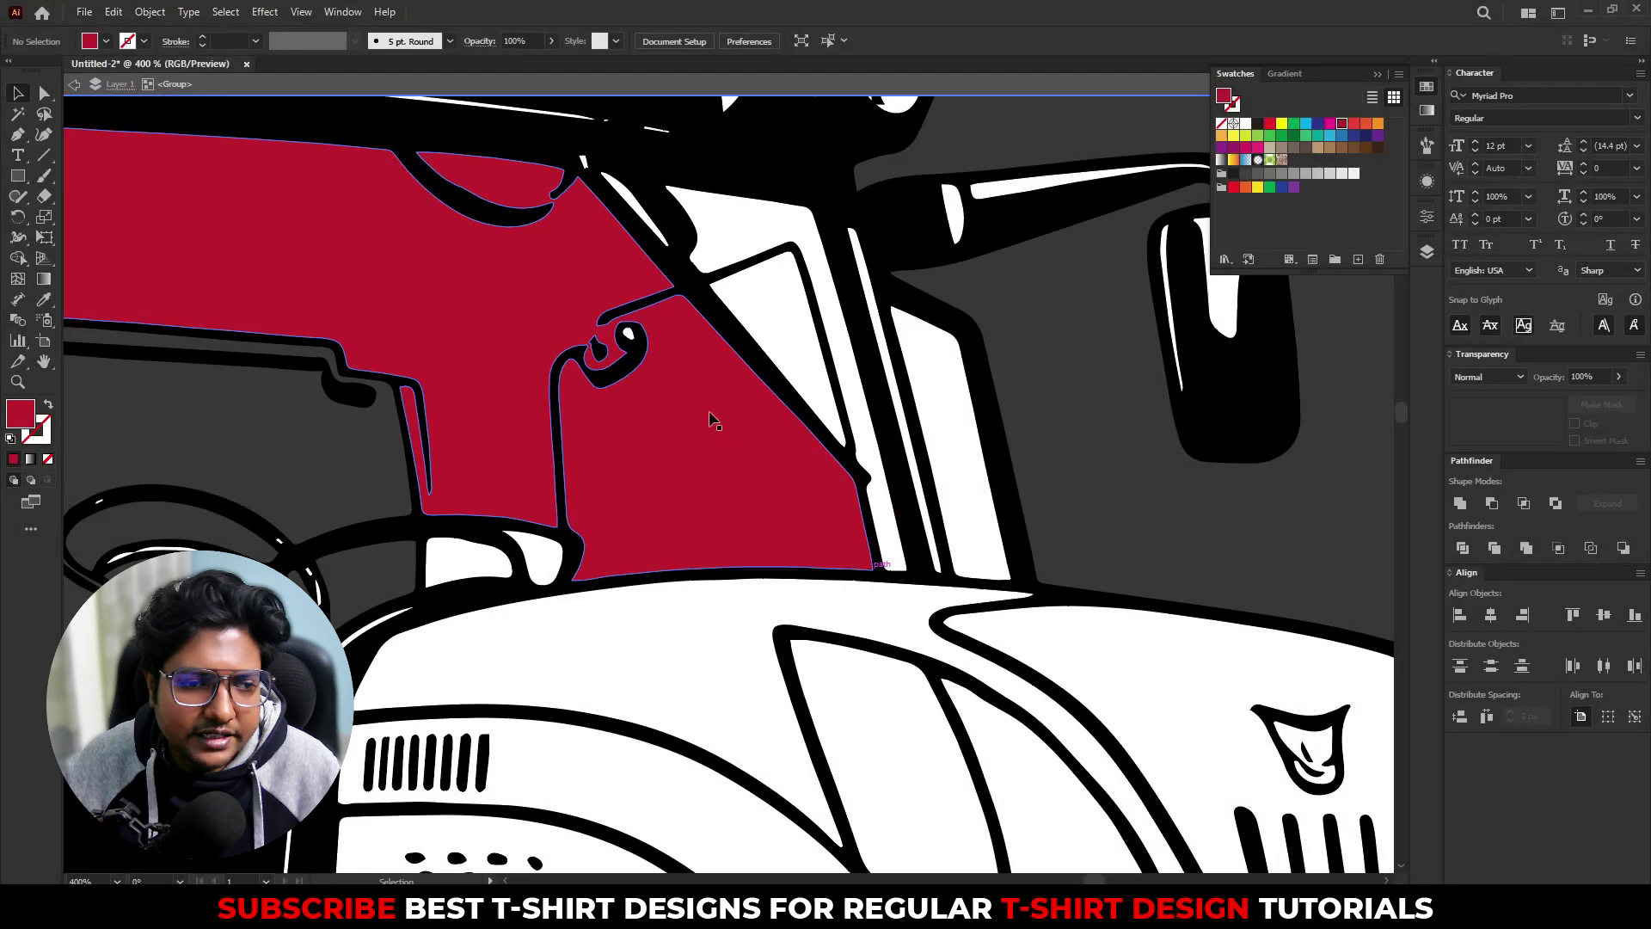
Step: Split the front window fill with the Knife across the narrow gap beside the curled bracket
{"action": "left_click", "coordinate": [683, 371]}
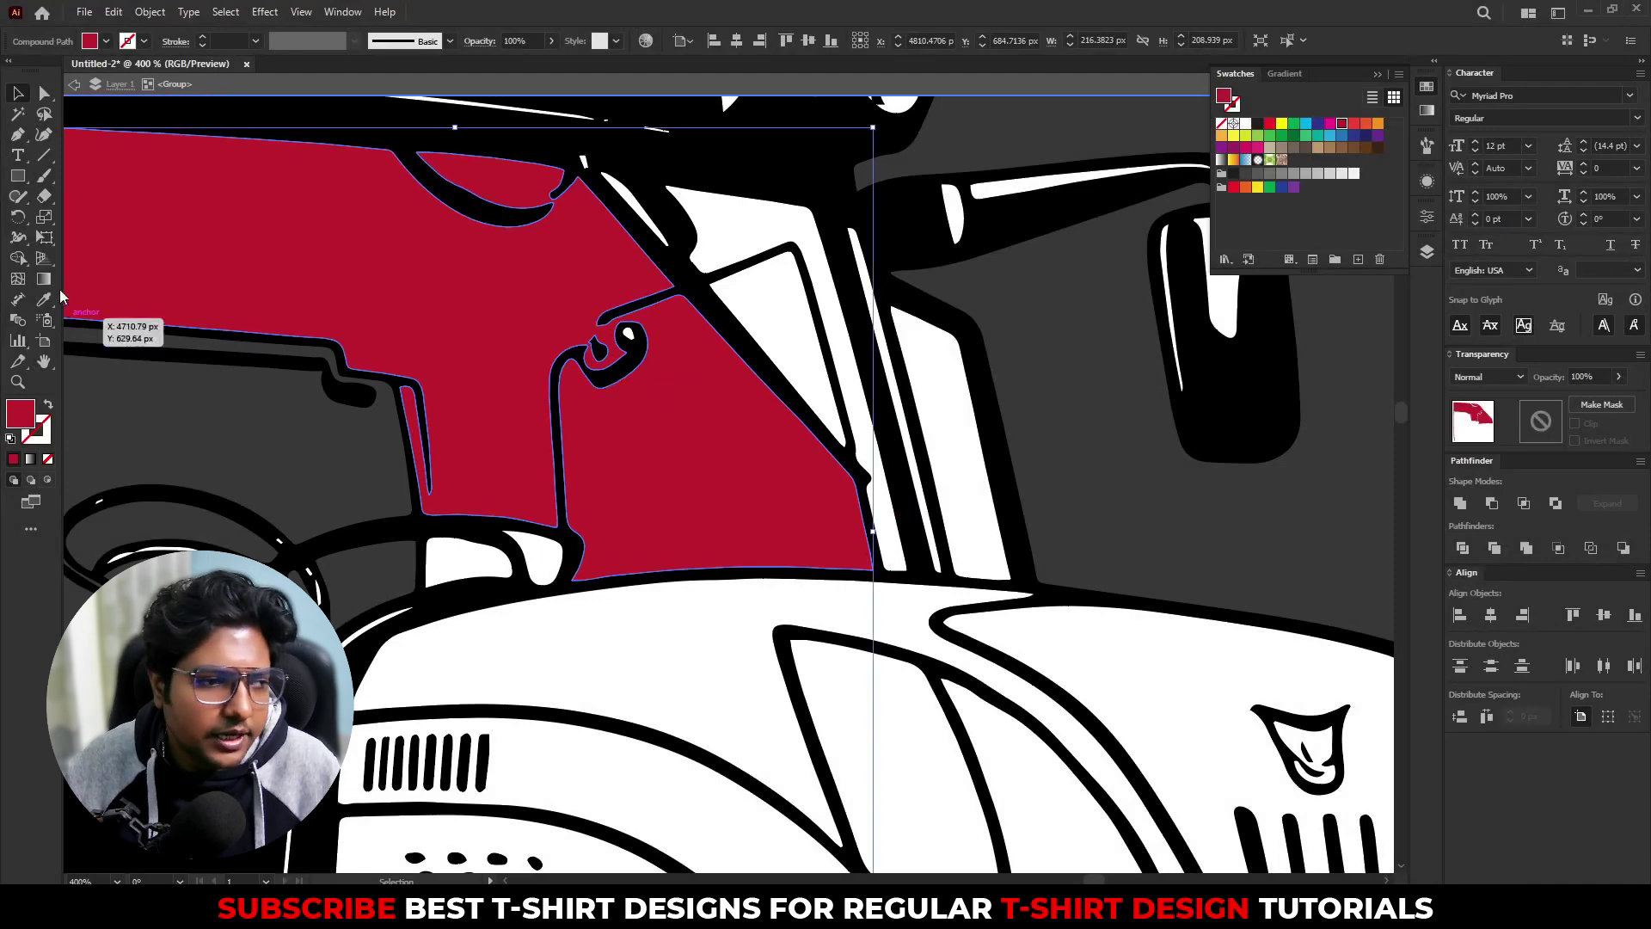
{"action": "left_click_drag", "start_coordinate": [44, 197], "coordinate": [119, 240]}
{"action": "scroll", "coordinate": [602, 342], "scroll_direction": "up", "scroll_amount": 4}
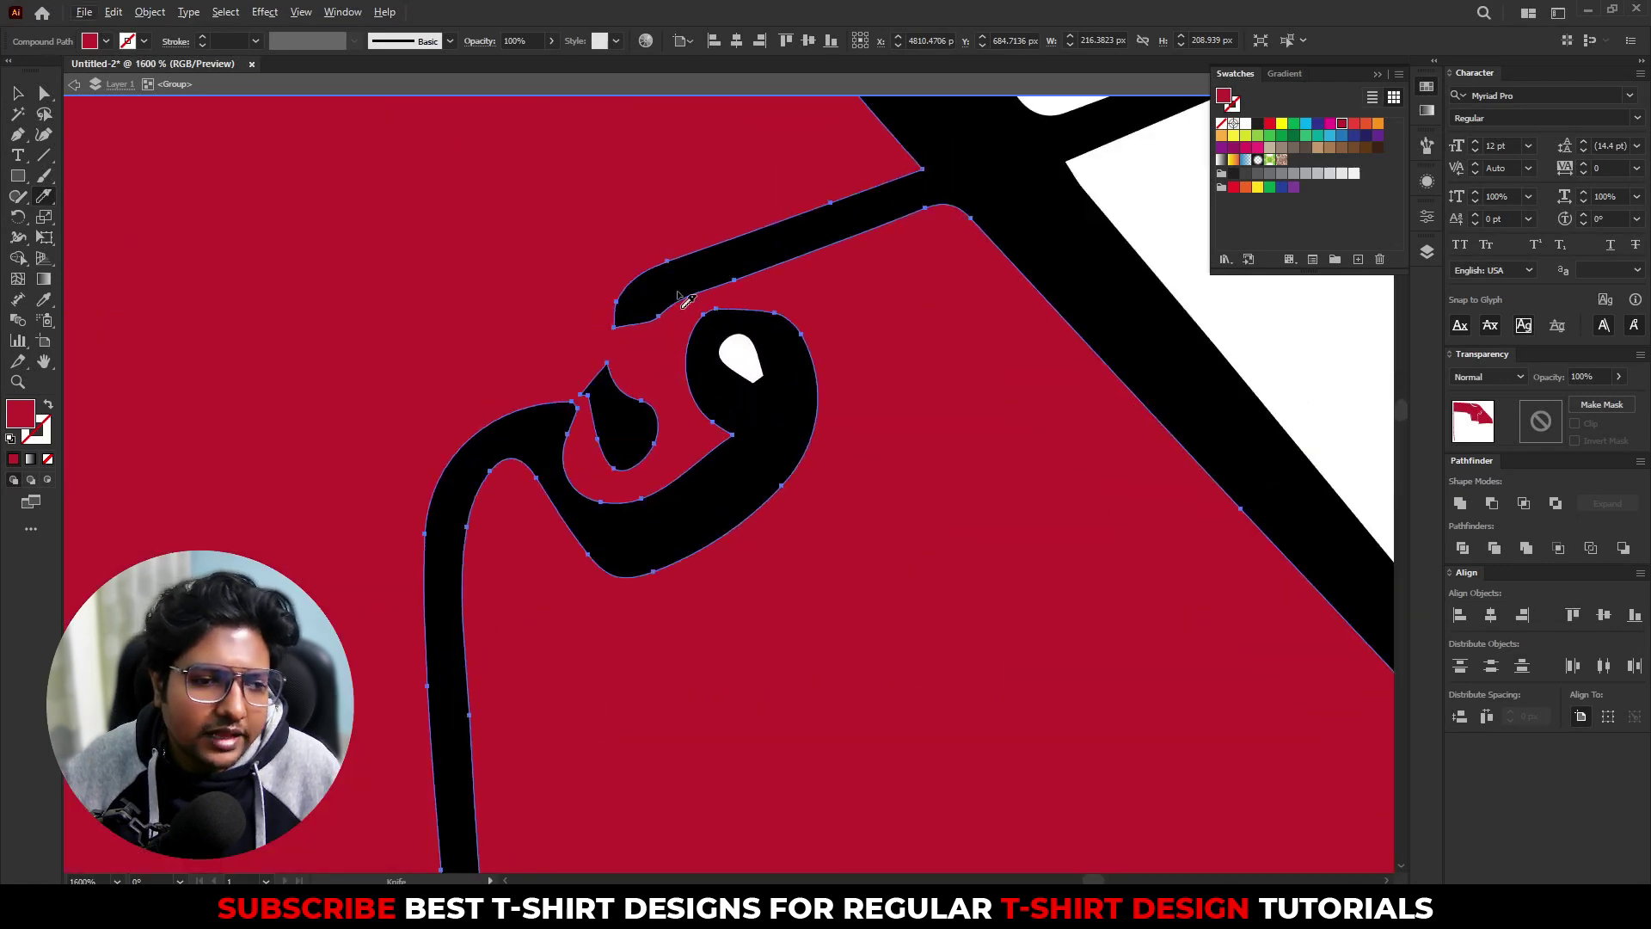
{"action": "mouse_move", "coordinate": [602, 348]}
{"action": "left_mouse_down"}
{"action": "mouse_move", "coordinate": [544, 388]}
{"action": "mouse_move", "coordinate": [507, 449]}
{"action": "left_mouse_up"}
{"action": "scroll", "coordinate": [632, 344], "scroll_direction": "down", "scroll_amount": 4}
{"action": "key", "text": "v"}
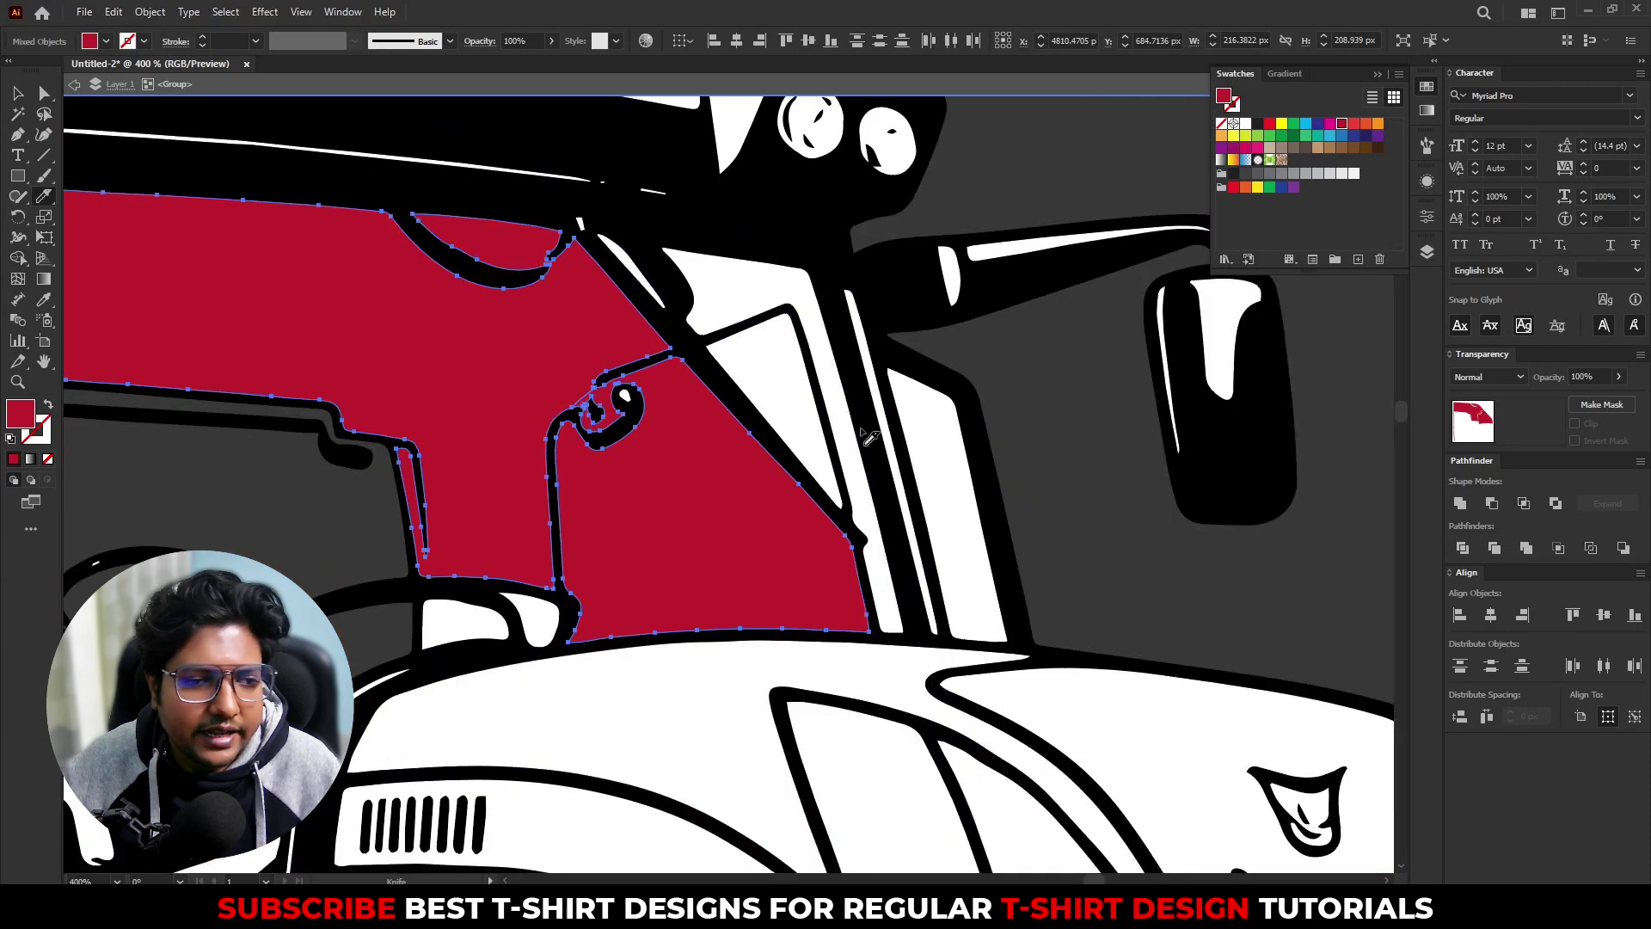
Step: Delete the cut-off section of the front window fill between the curled bracket and the diagonal bar
{"action": "left_click", "coordinate": [1056, 458]}
{"action": "left_click_drag", "start_coordinate": [669, 506], "coordinate": [987, 490]}
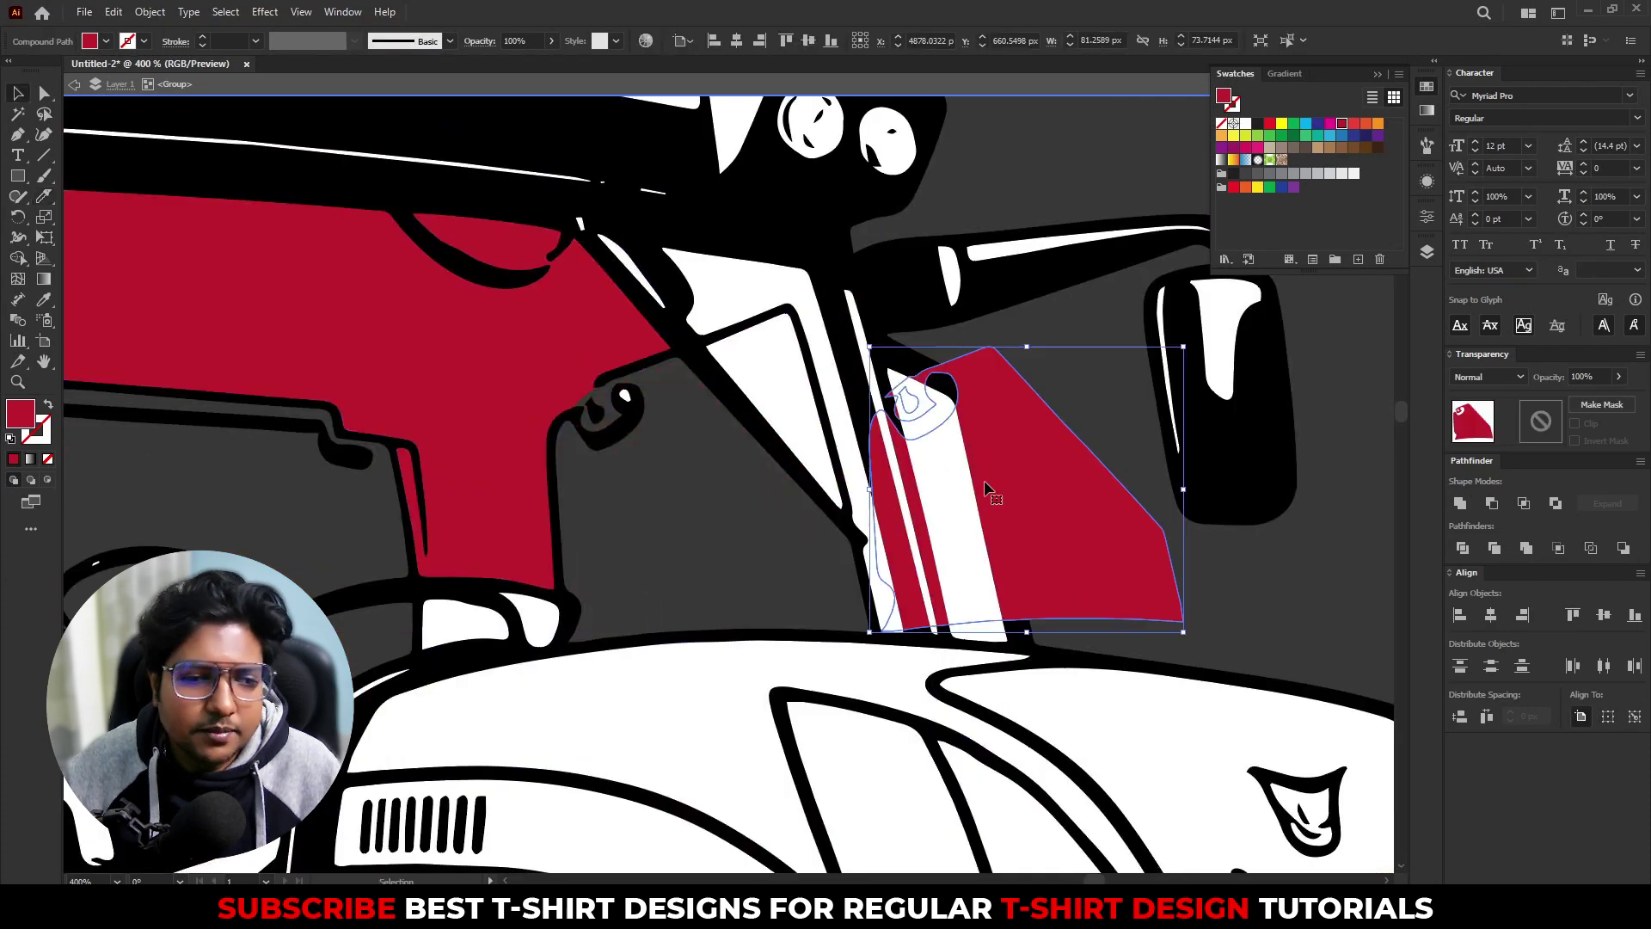
{"action": "key", "text": "ctrl+z"}
{"action": "key", "text": "ctrl+z"}
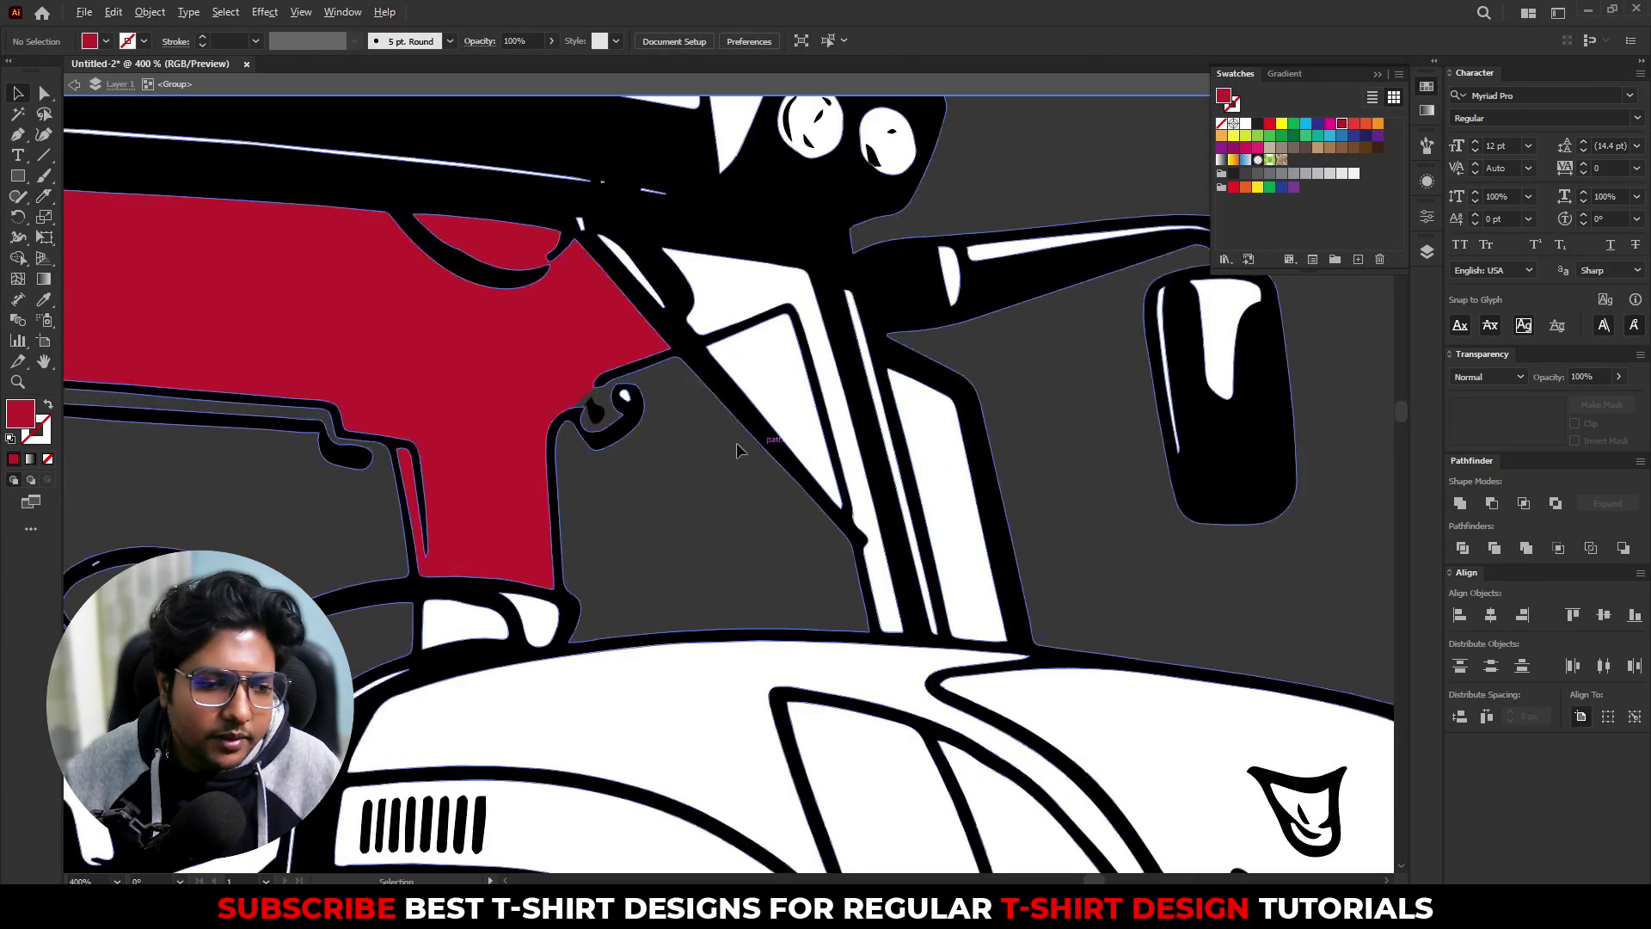
Step: Recolour the remaining upper section of the front window fill white
{"action": "scroll", "coordinate": [606, 411], "scroll_direction": "down", "scroll_amount": 3}
{"action": "left_click", "coordinate": [606, 411]}
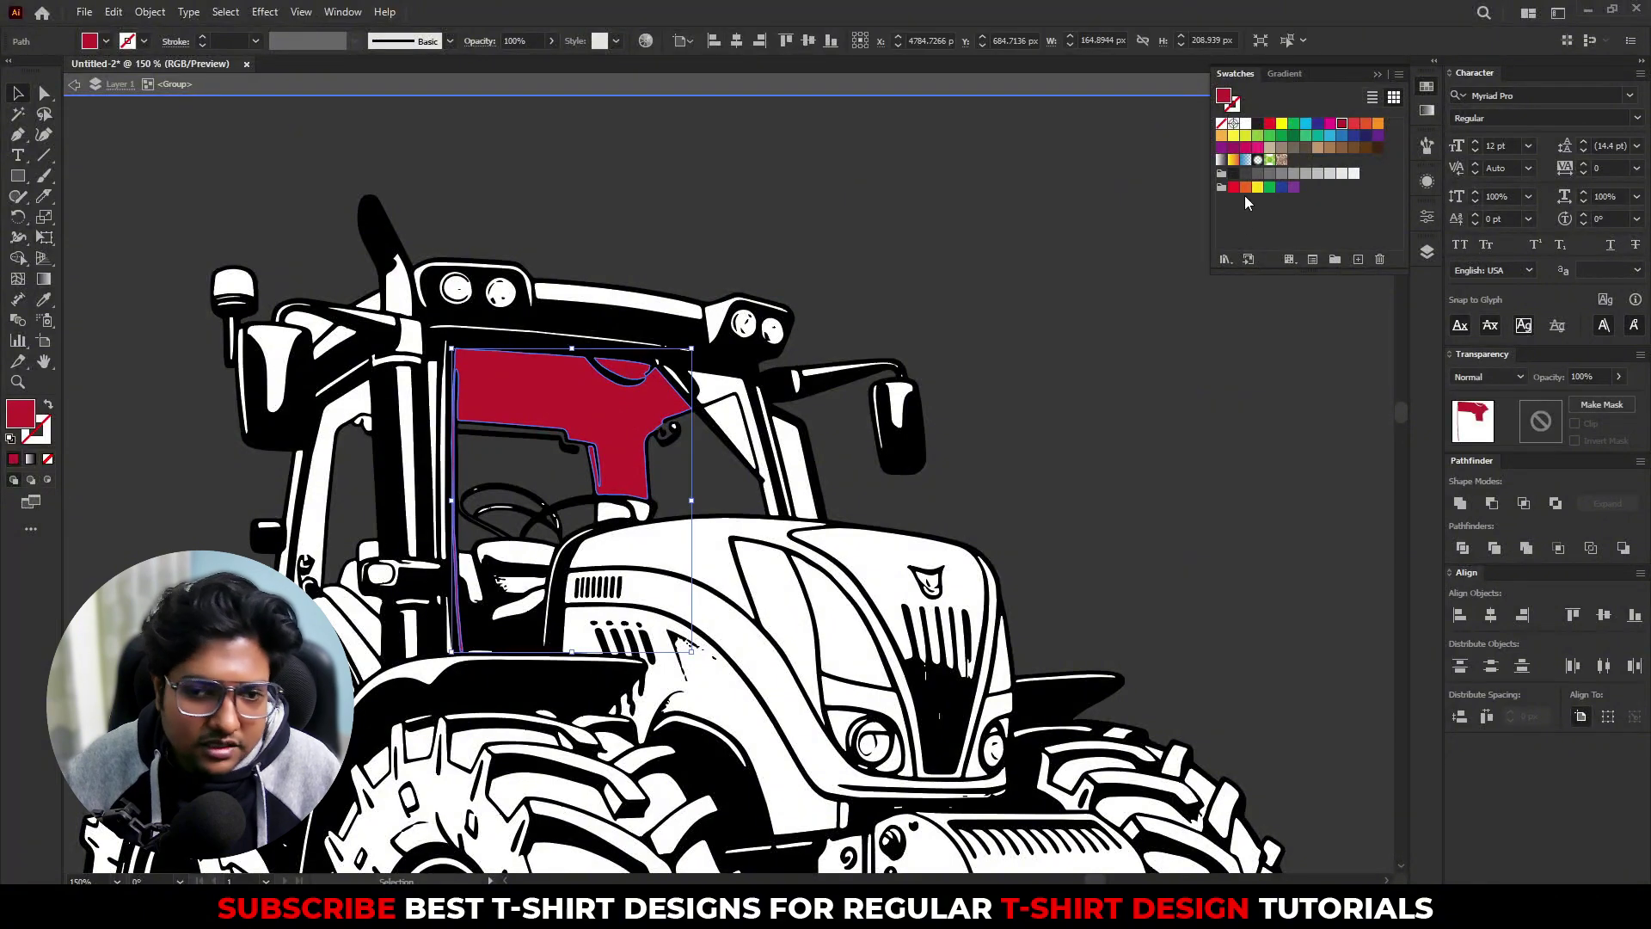
{"action": "left_click", "coordinate": [1245, 122]}
{"action": "left_click", "coordinate": [777, 252]}
{"action": "scroll", "coordinate": [680, 232], "scroll_direction": "down", "scroll_amount": 2}
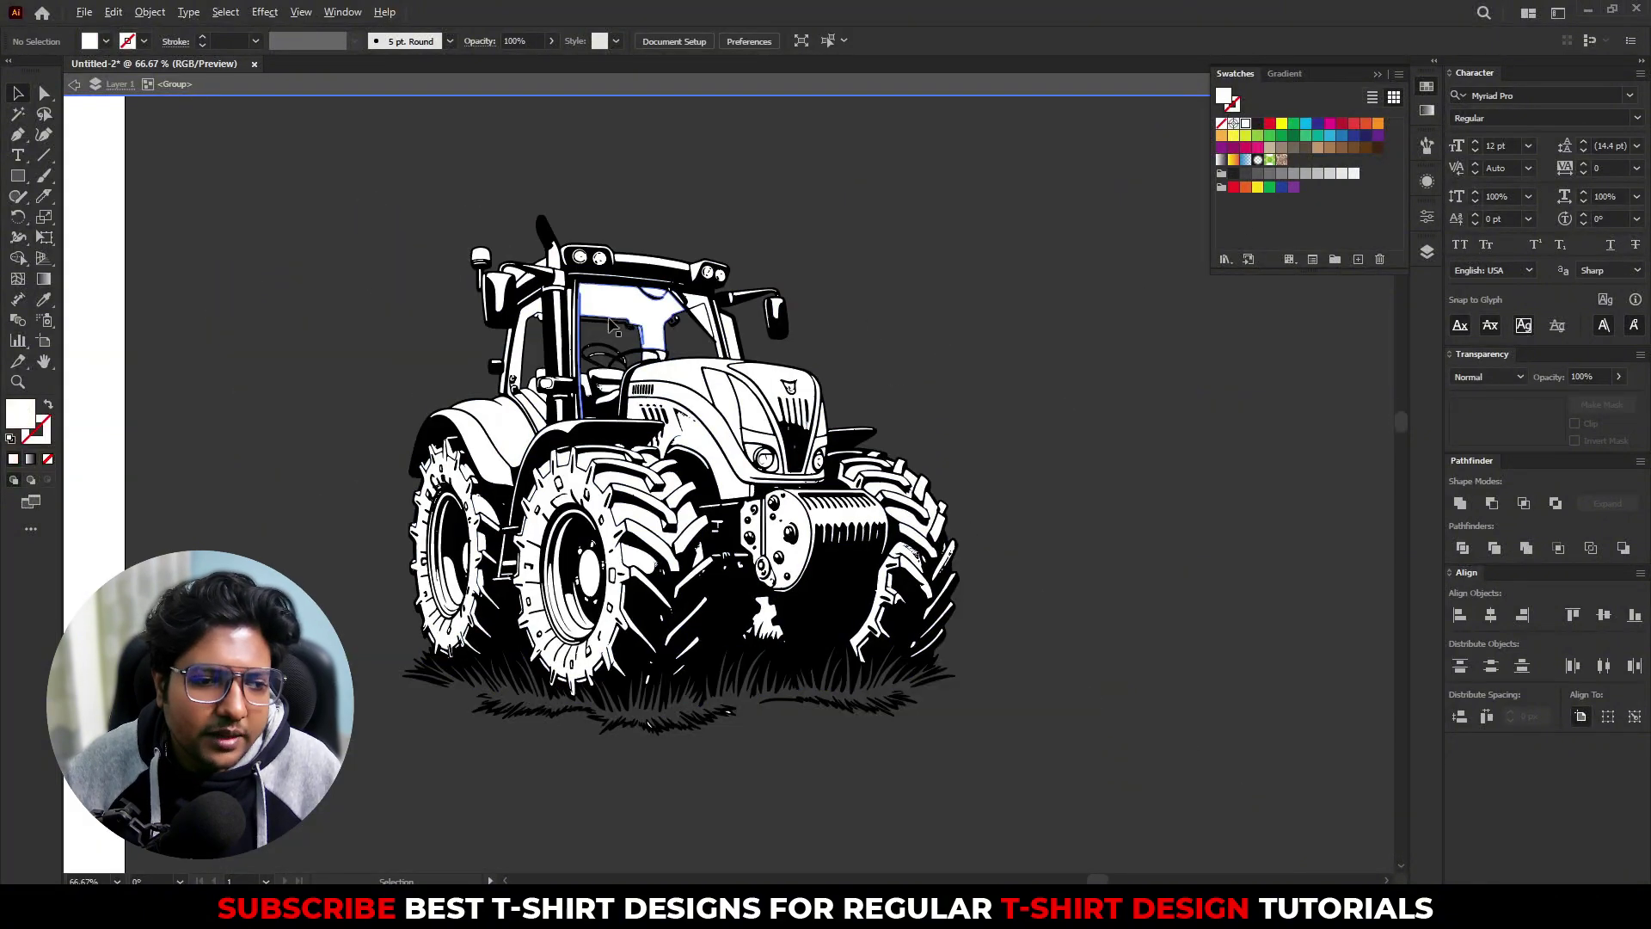
Step: Stretch the end of the black bar above the steering wheel to meet the vertical window strut by moving its anchor point
{"action": "scroll", "coordinate": [611, 325], "scroll_direction": "up", "scroll_amount": 5}
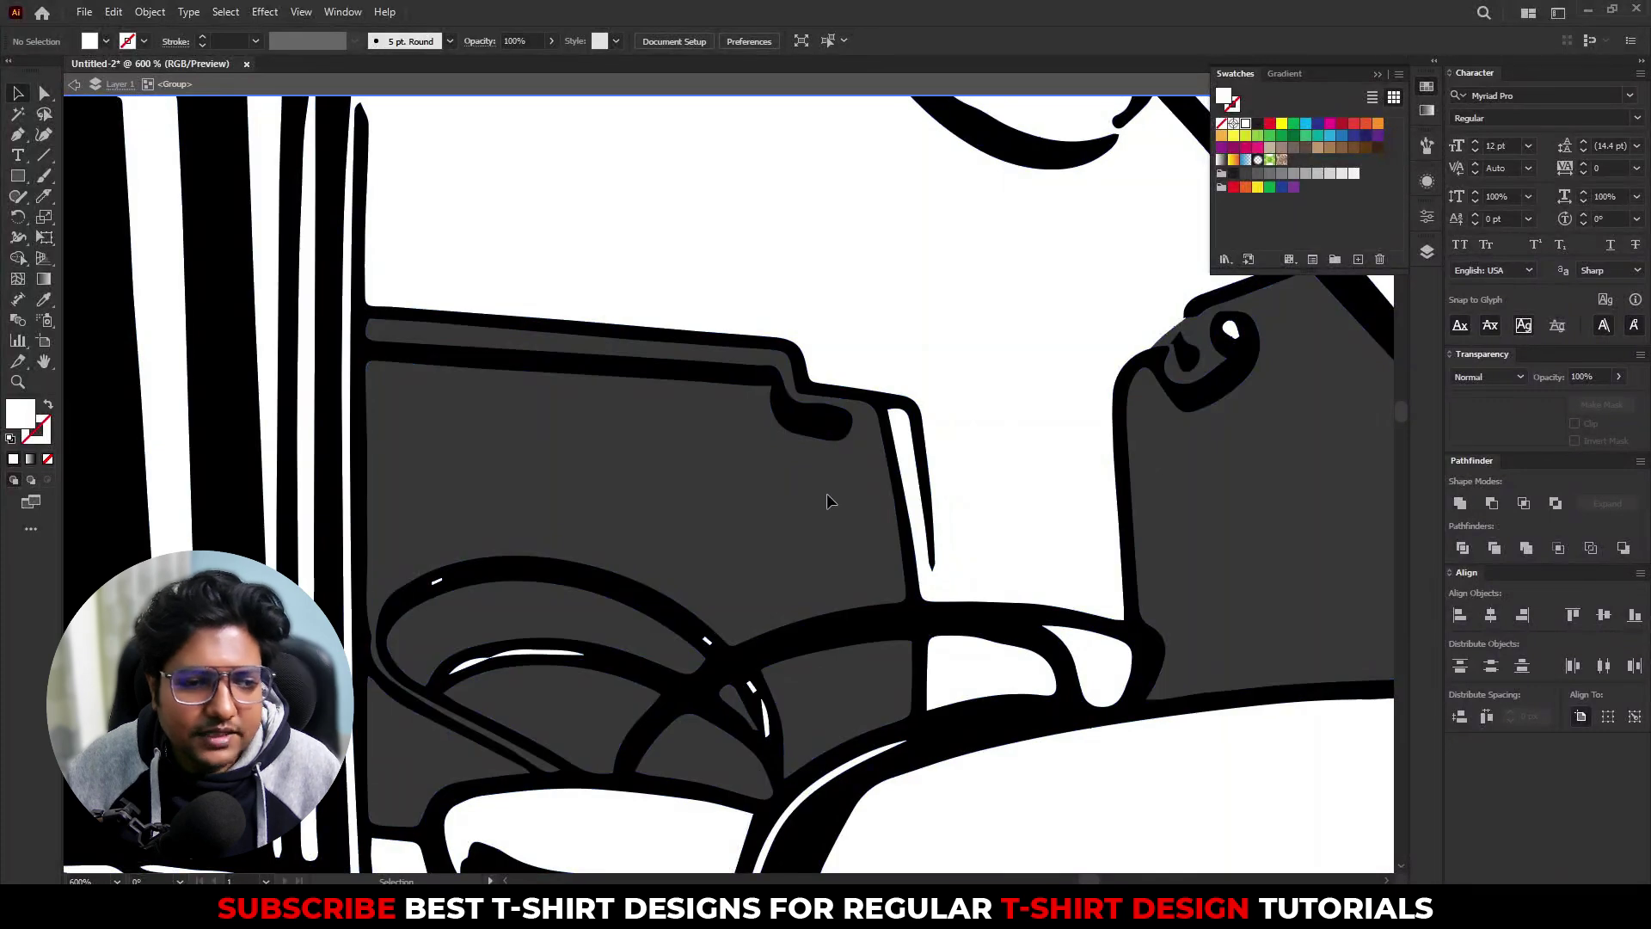
{"action": "key", "text": "a"}
{"action": "left_click", "coordinate": [850, 433]}
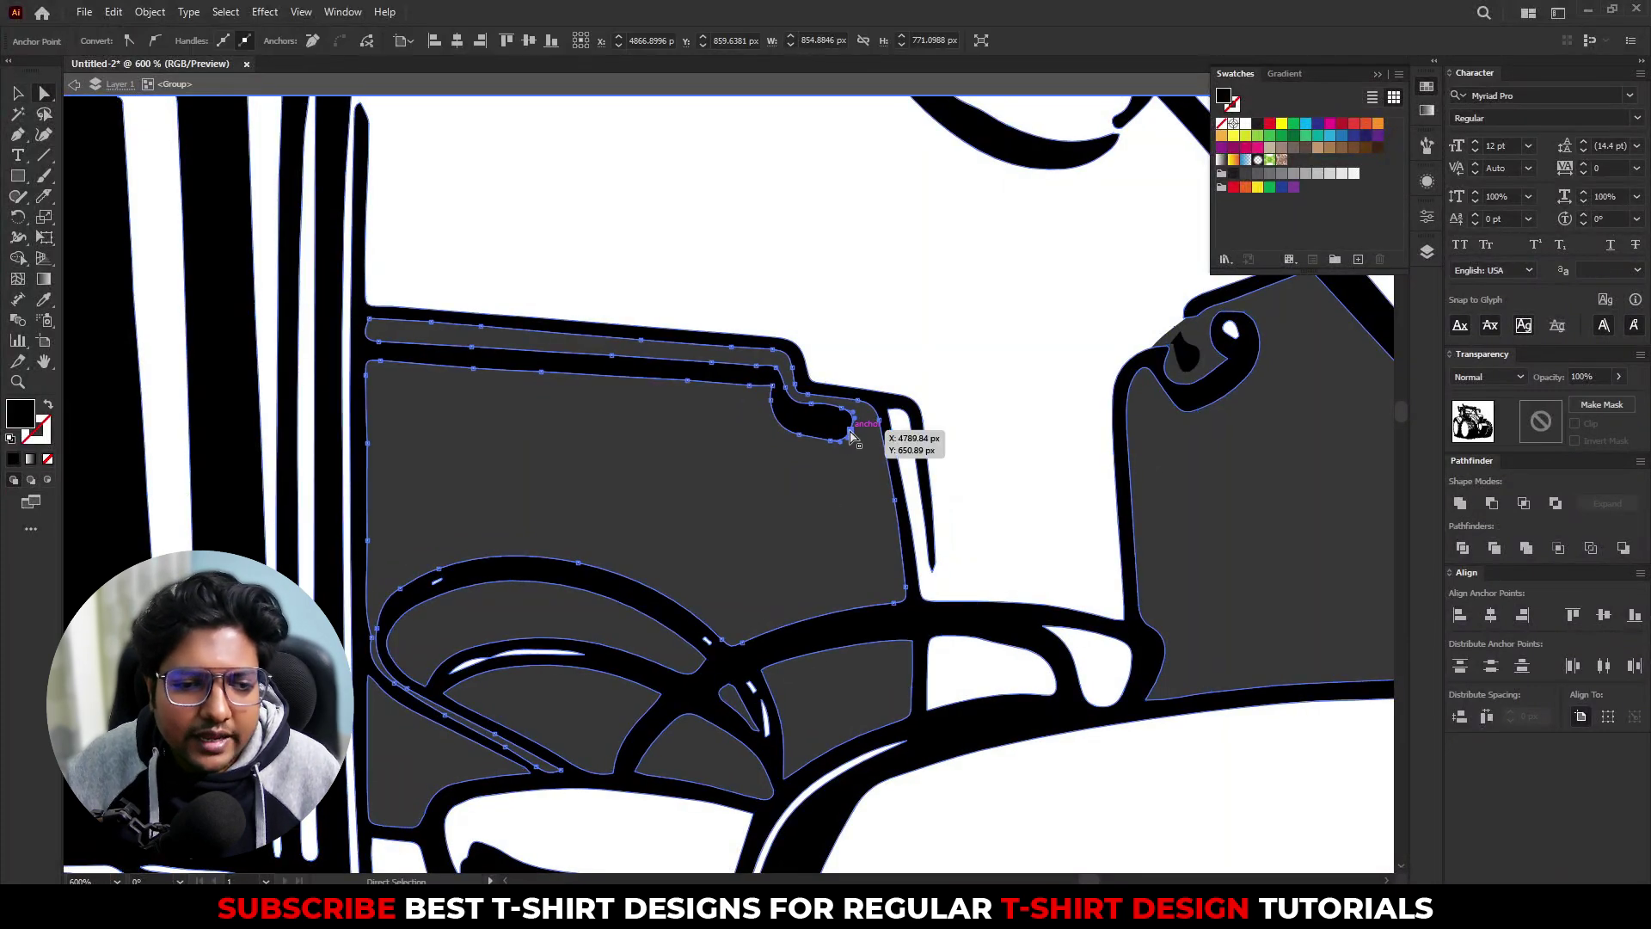
{"action": "left_click_drag", "start_coordinate": [849, 434], "coordinate": [881, 432]}
{"action": "left_click", "coordinate": [788, 294]}
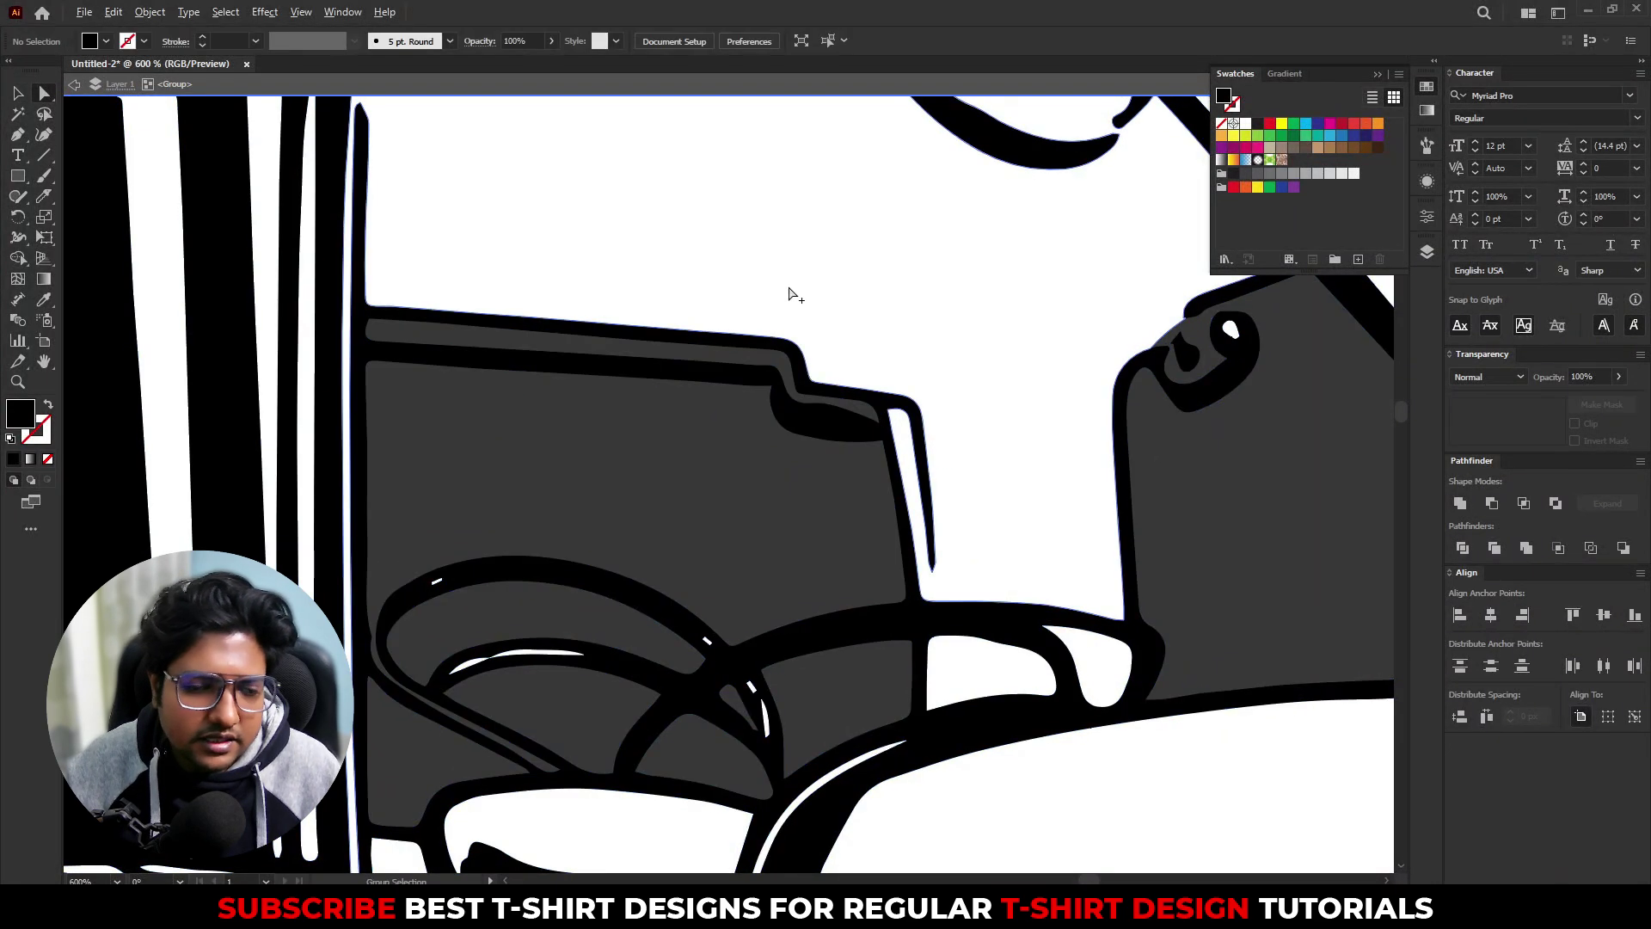
Step: Draw a closed freehand Pencil shape covering the transparent gap along the black bar above the steering wheel
{"action": "scroll", "coordinate": [789, 294], "scroll_direction": "up", "scroll_amount": 1}
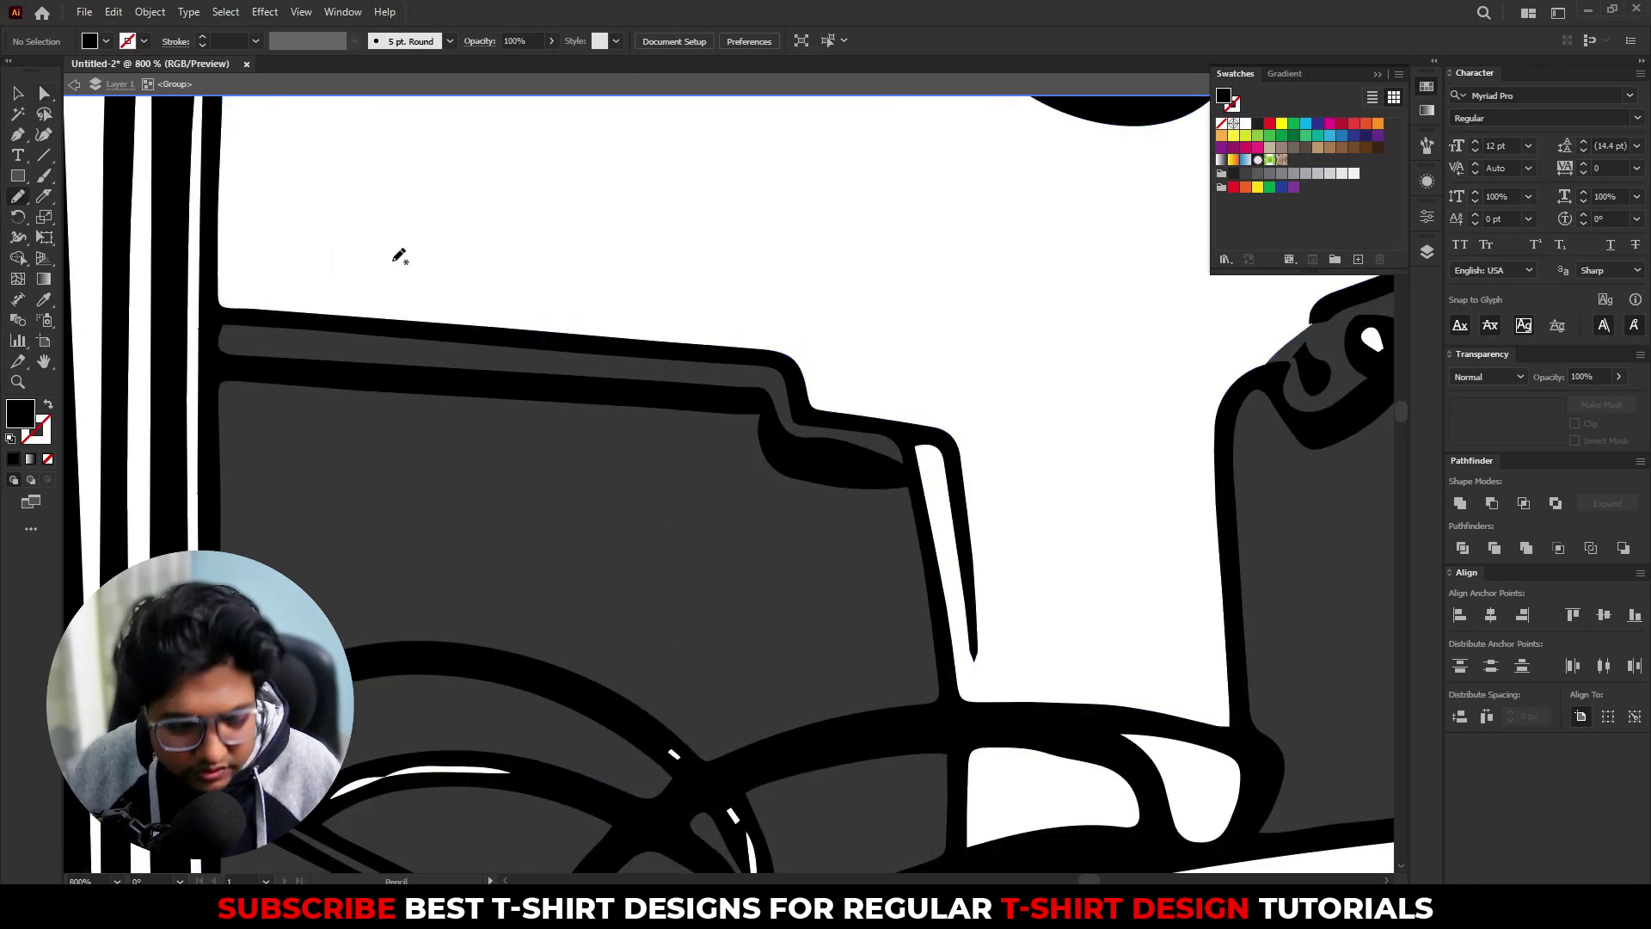
{"action": "mouse_move", "coordinate": [316, 207]}
{"action": "left_mouse_down"}
{"action": "mouse_move", "coordinate": [219, 272]}
{"action": "mouse_move", "coordinate": [212, 315]}
{"action": "left_mouse_up"}
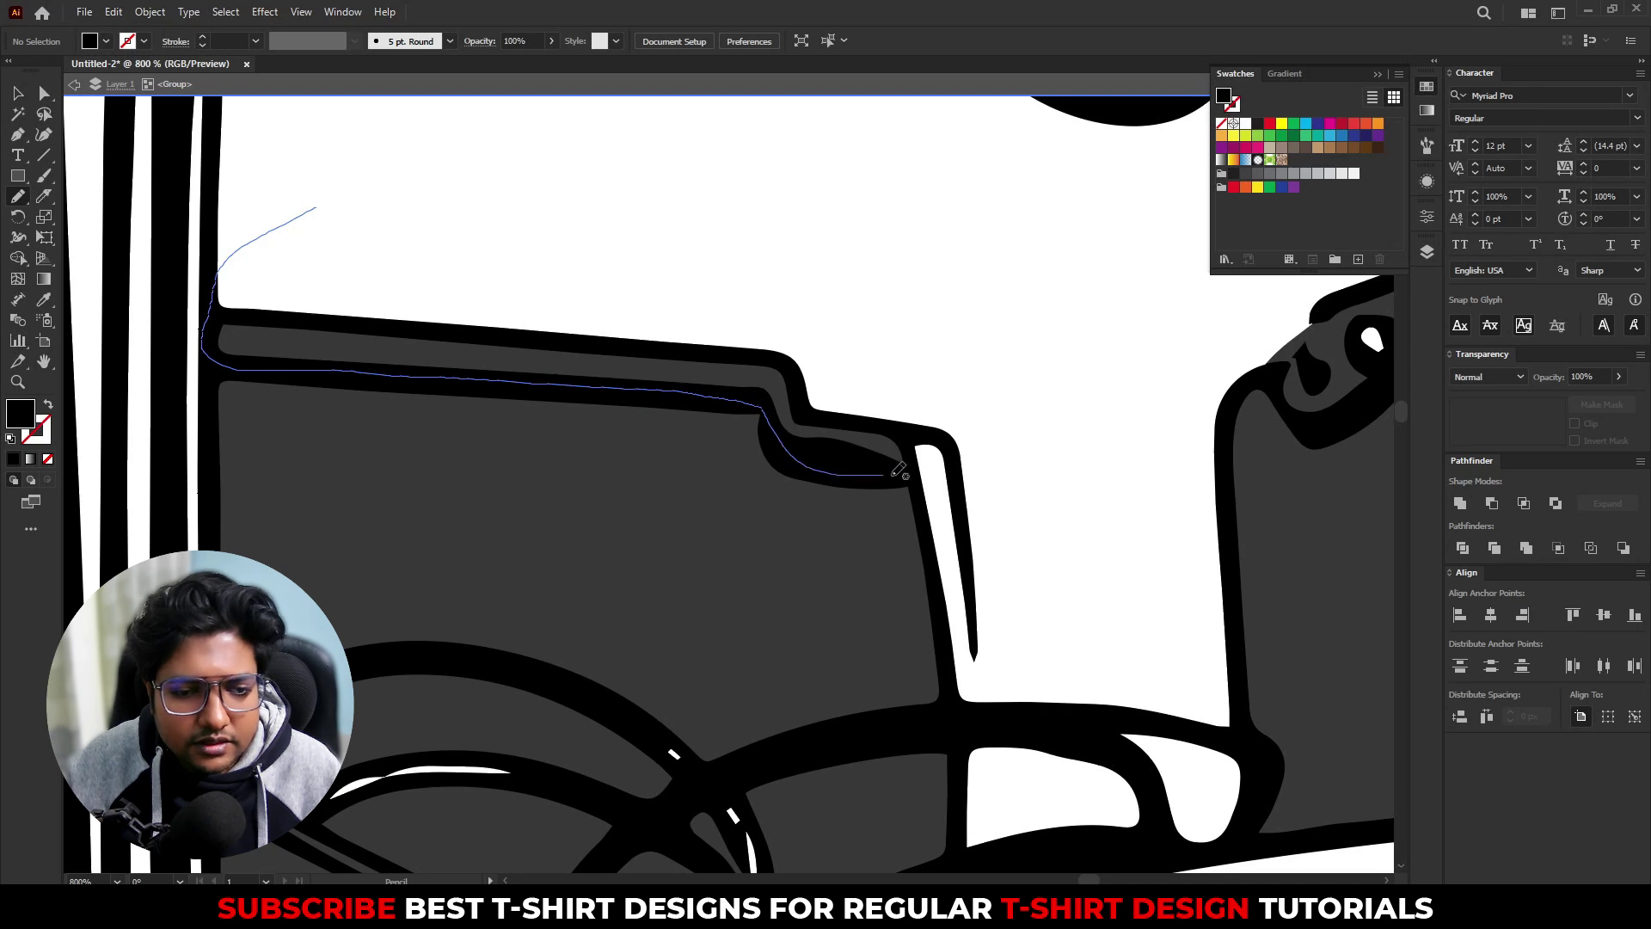
{"action": "left_click_drag", "start_coordinate": [964, 395], "coordinate": [315, 209]}
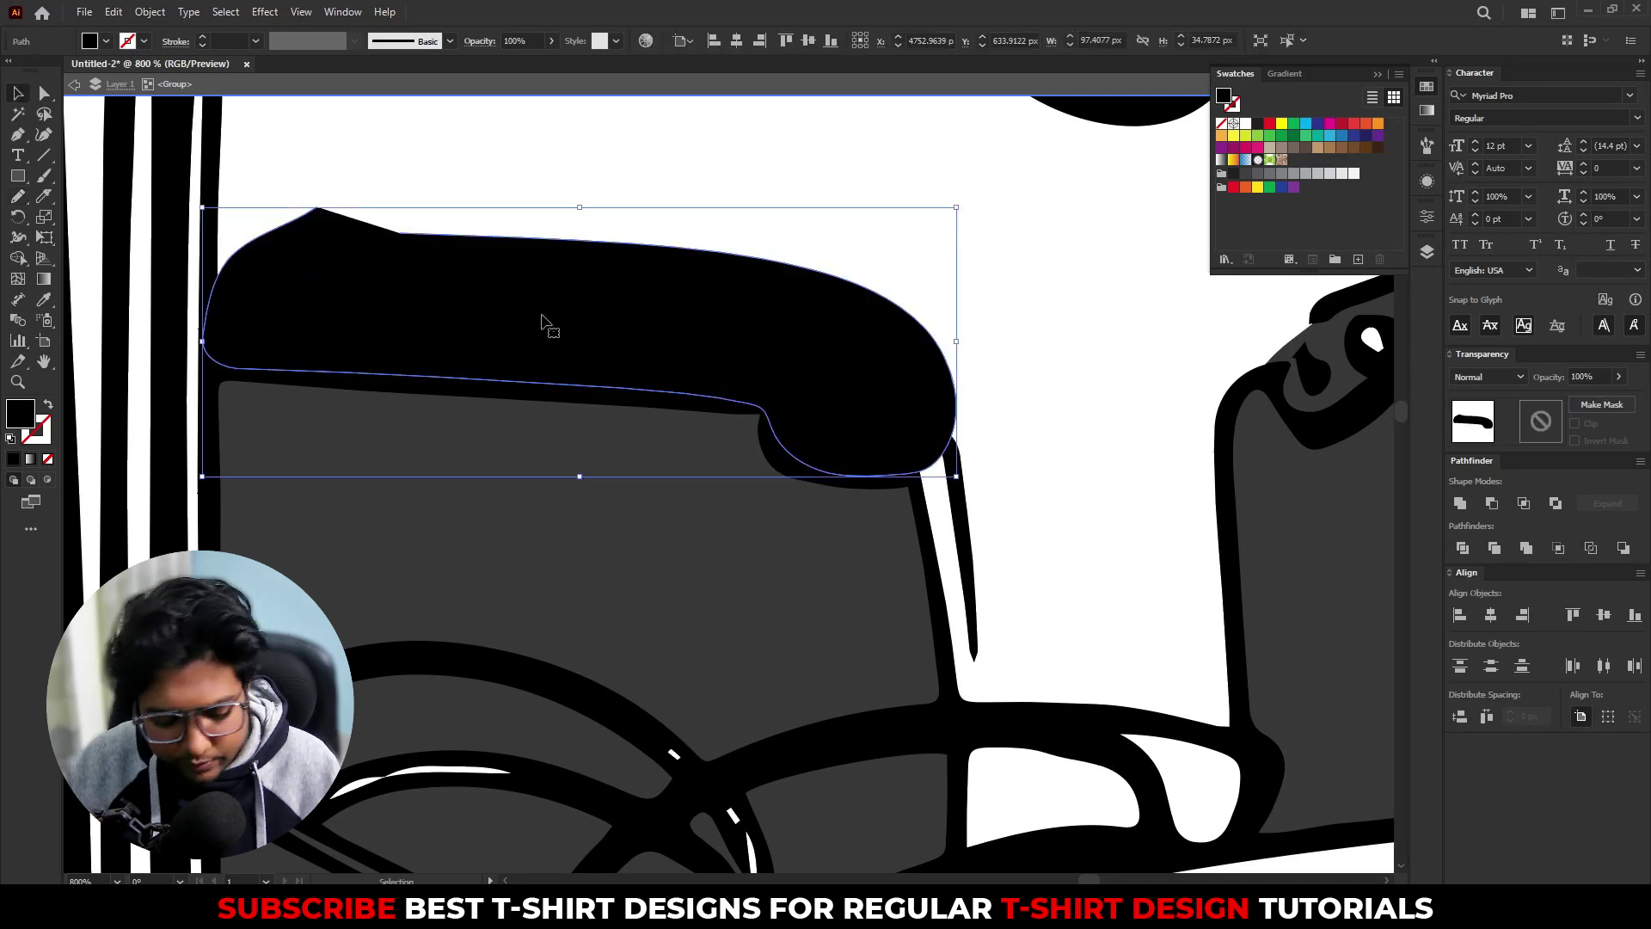
Step: Colour the freehand shape white to match the window fill, send it to the back and leave isolation mode
{"action": "key", "text": "i"}
{"action": "left_click", "coordinate": [871, 212]}
{"action": "key", "text": "v"}
{"action": "right_click", "coordinate": [590, 554]}
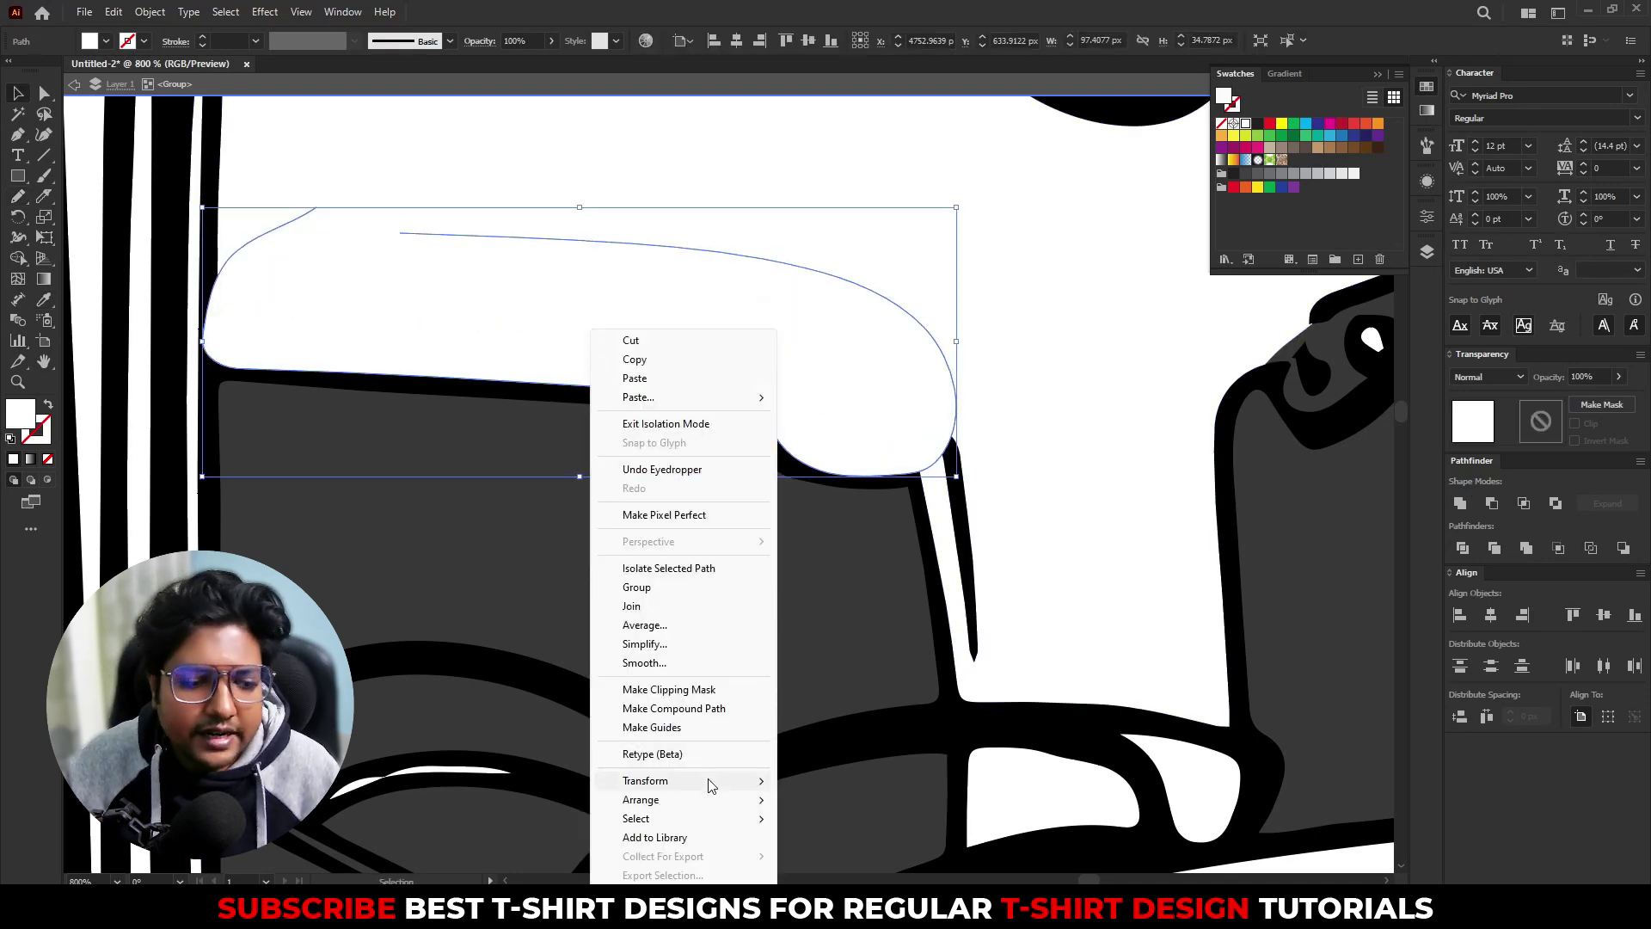
{"action": "left_click", "coordinate": [826, 853]}
{"action": "left_click", "coordinate": [770, 533]}
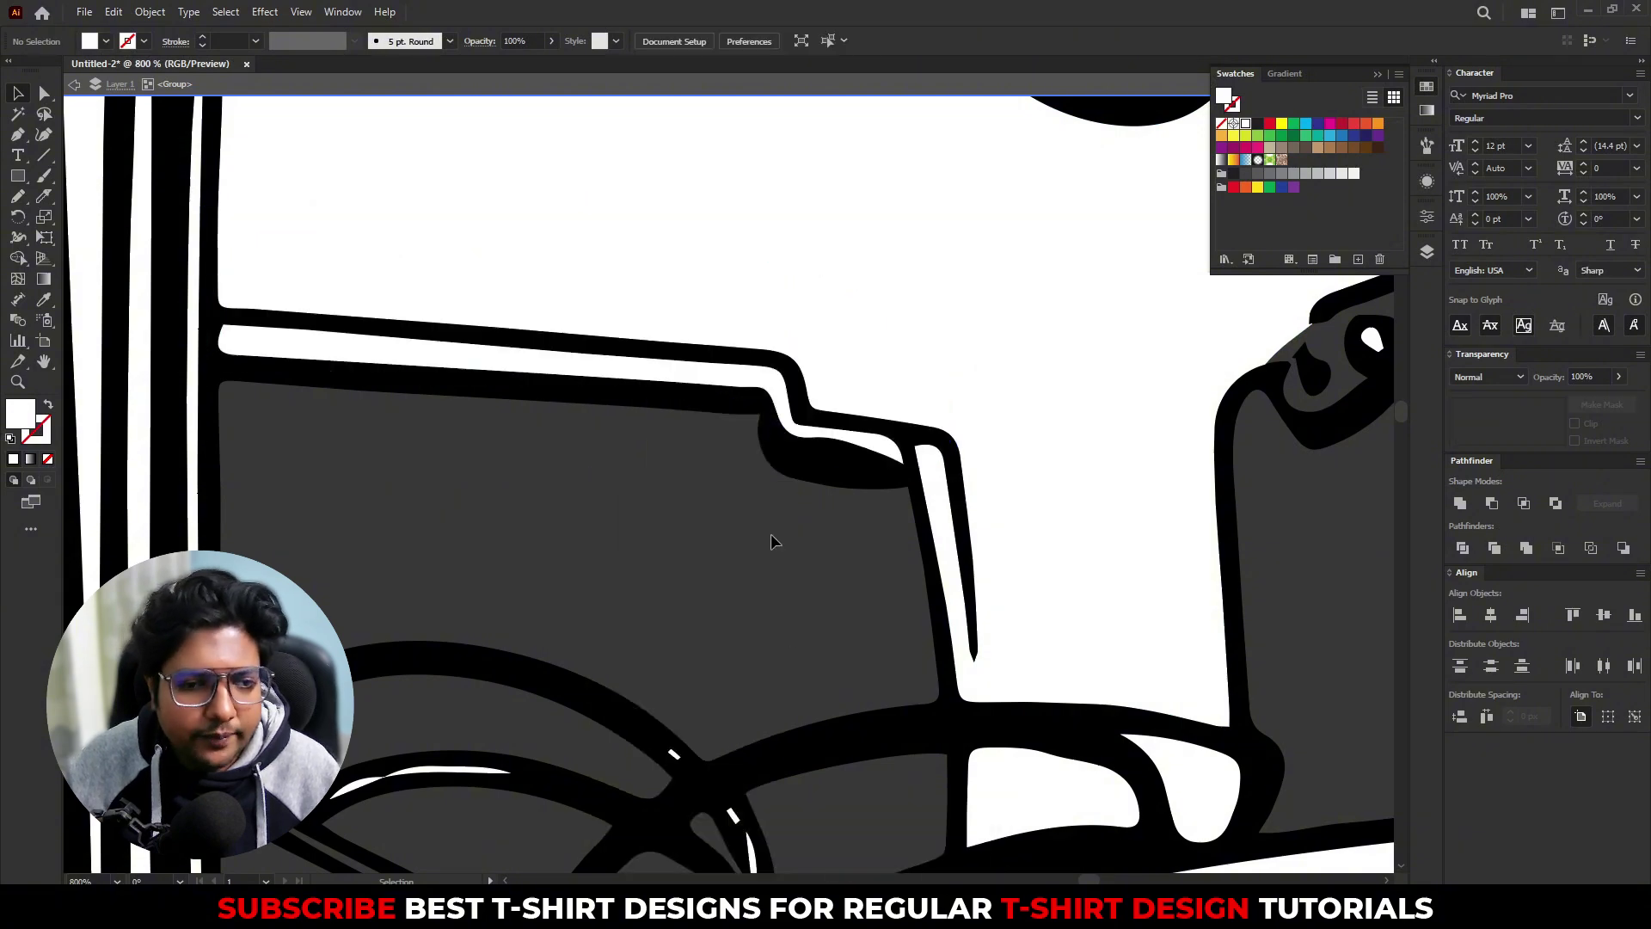
{"action": "scroll", "coordinate": [636, 432], "scroll_direction": "down", "scroll_amount": 5}
{"action": "key", "text": "Escape"}
{"action": "scroll", "coordinate": [727, 258], "scroll_direction": "down", "scroll_amount": 2}
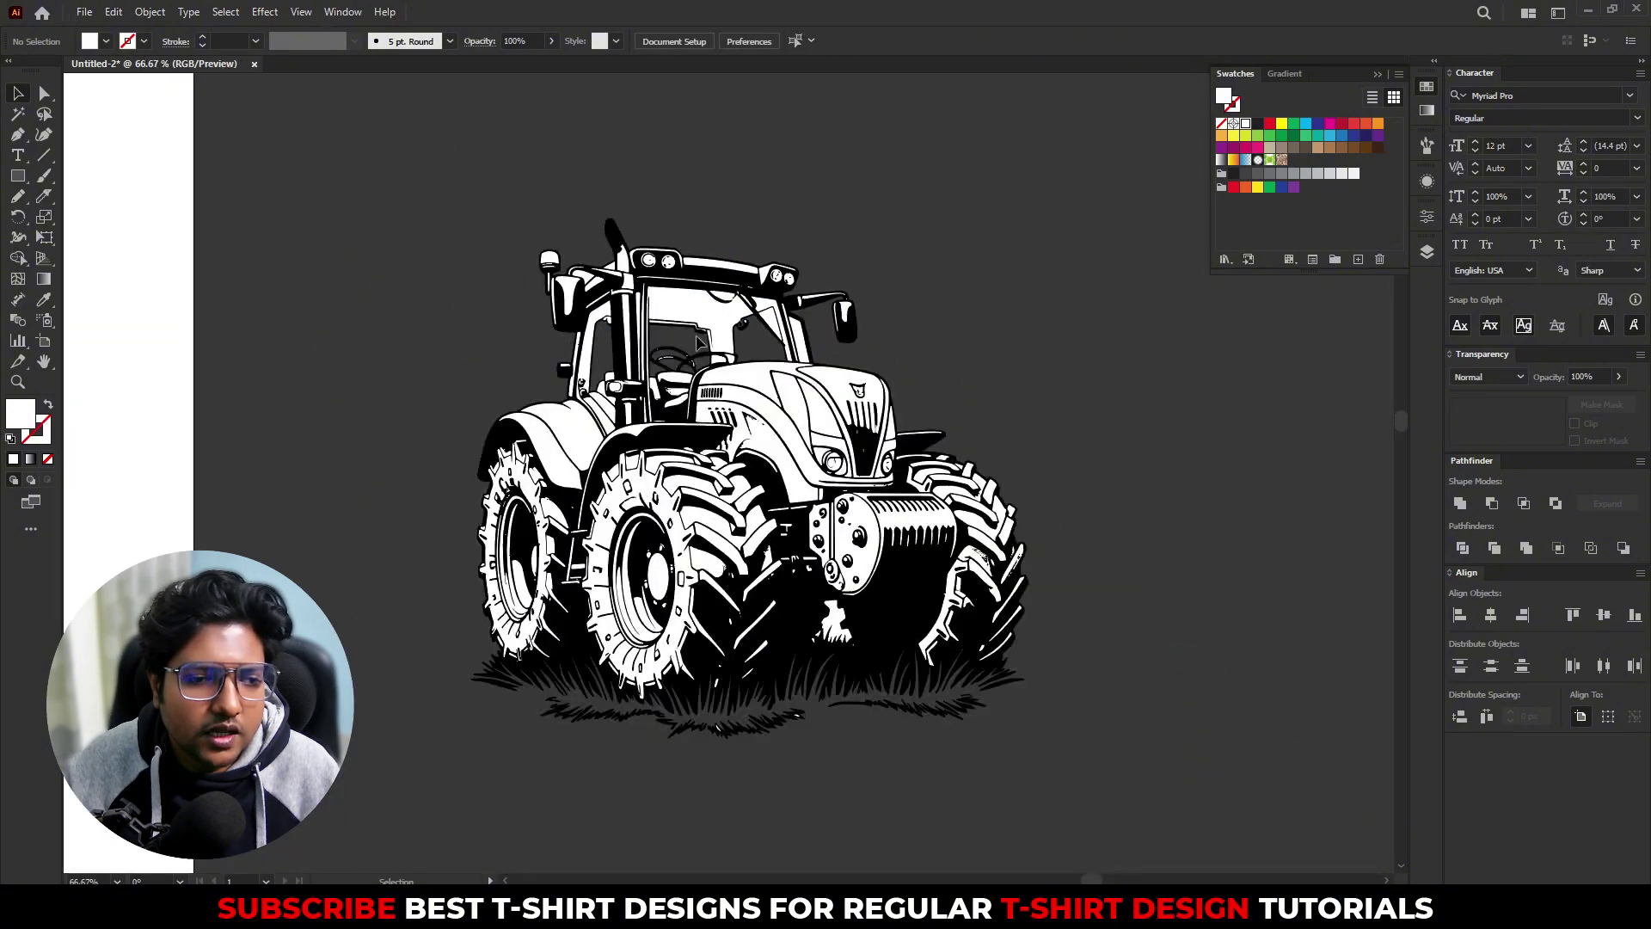
Step: Examine the grass strands and tyre details at the base of the tractor for leftover white specks
{"action": "scroll", "coordinate": [744, 807], "scroll_direction": "up", "scroll_amount": 3}
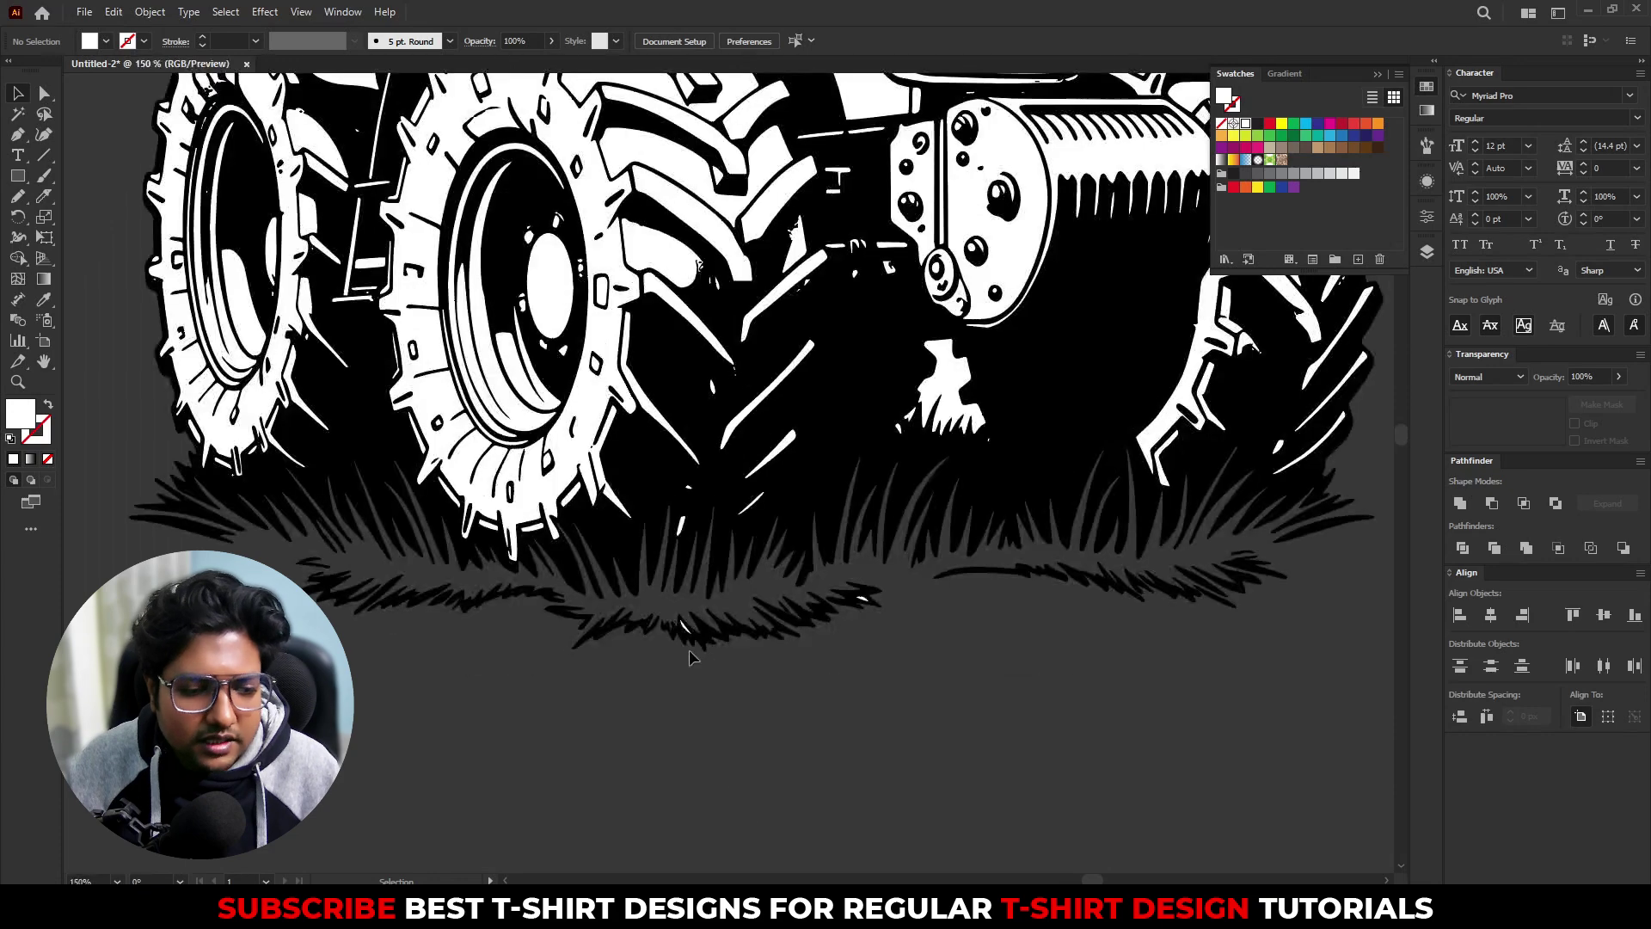
{"action": "left_click", "coordinate": [686, 643]}
{"action": "double_click", "coordinate": [685, 638]}
{"action": "left_click", "coordinate": [685, 639]}
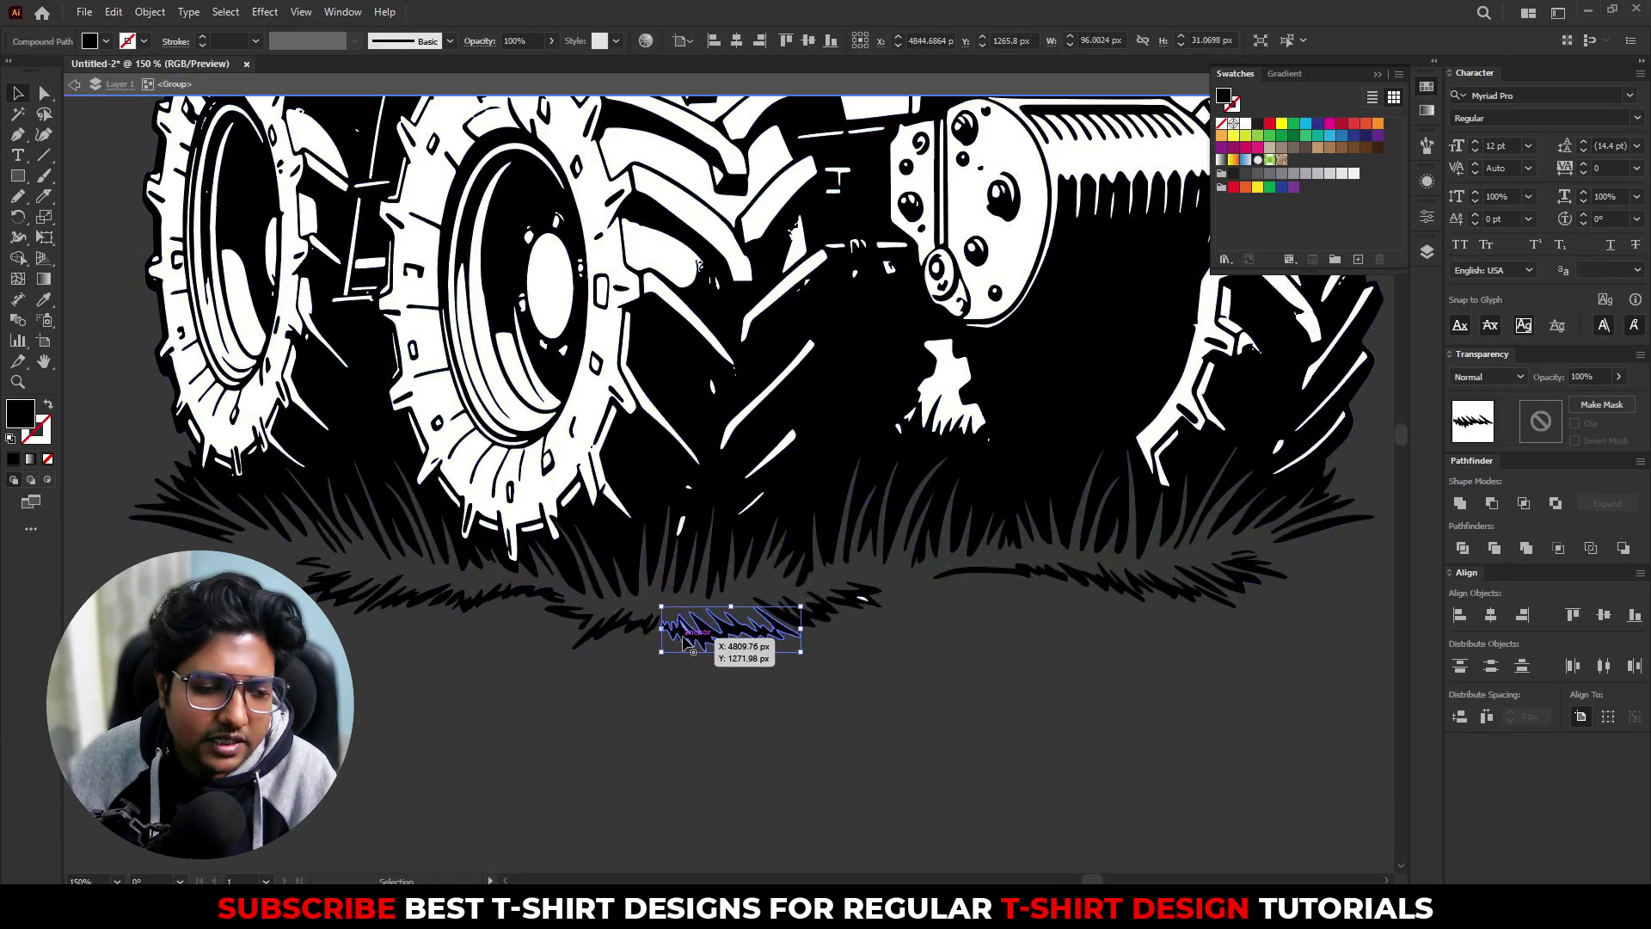
{"action": "double_click", "coordinate": [899, 705]}
{"action": "scroll", "coordinate": [813, 704], "scroll_direction": "down", "scroll_amount": 3}
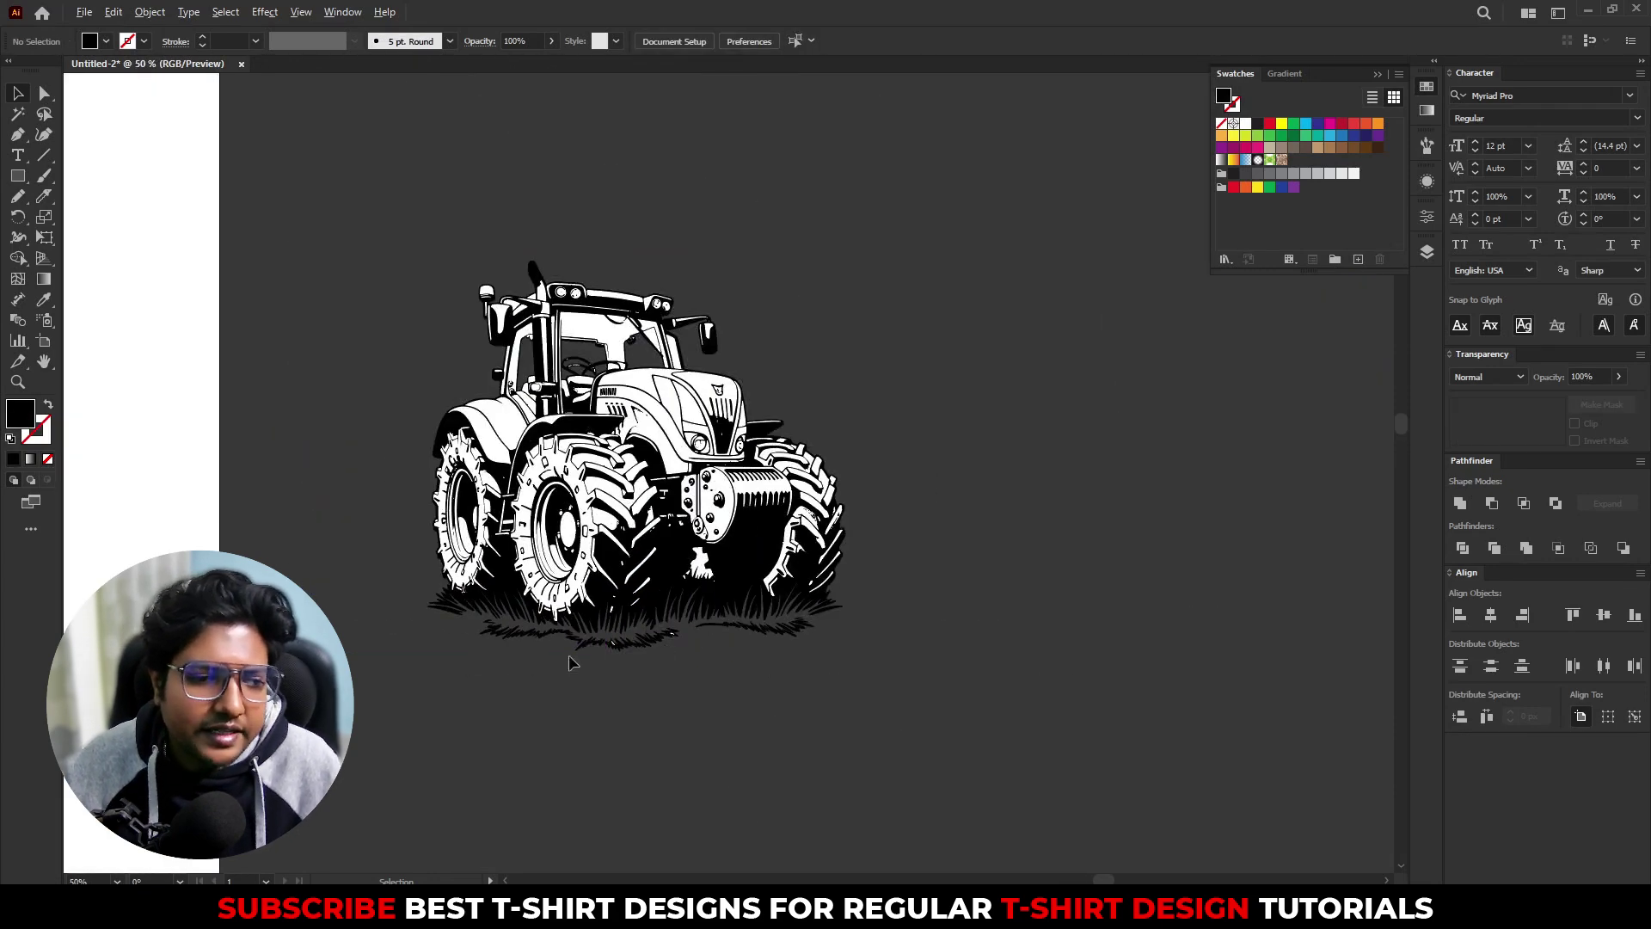
{"action": "scroll", "coordinate": [569, 656], "scroll_direction": "up", "scroll_amount": 1}
{"action": "scroll", "coordinate": [727, 657], "scroll_direction": "up", "scroll_amount": 2}
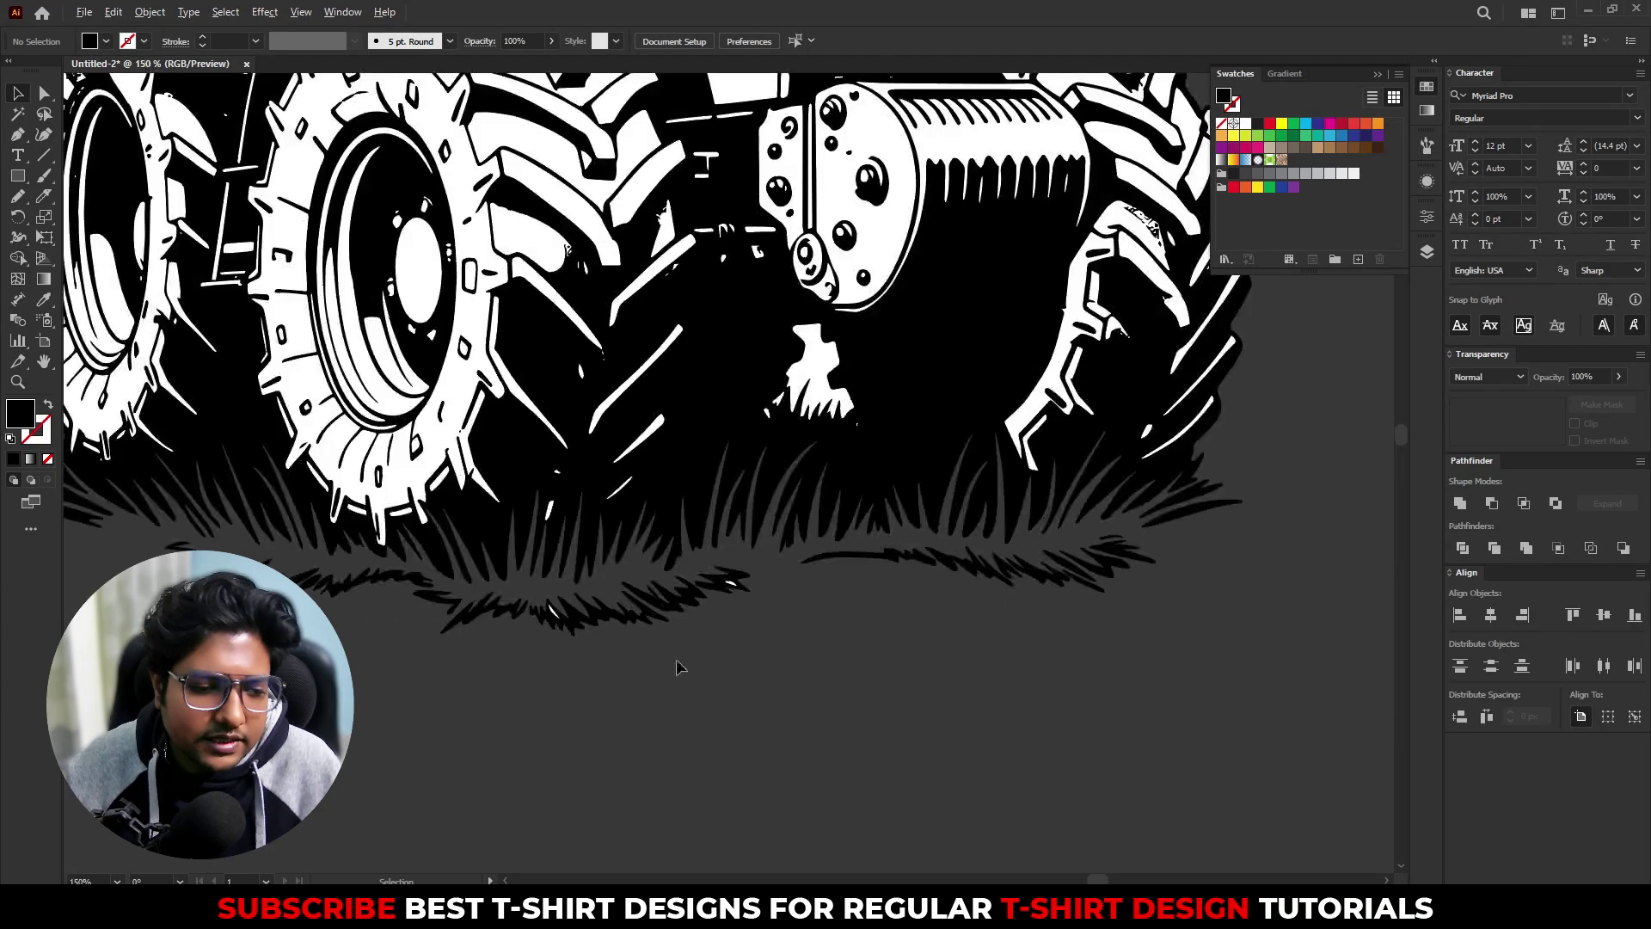
{"action": "scroll", "coordinate": [833, 653], "scroll_direction": "up", "scroll_amount": 3}
{"action": "scroll", "coordinate": [833, 651], "scroll_direction": "up", "scroll_amount": 5}
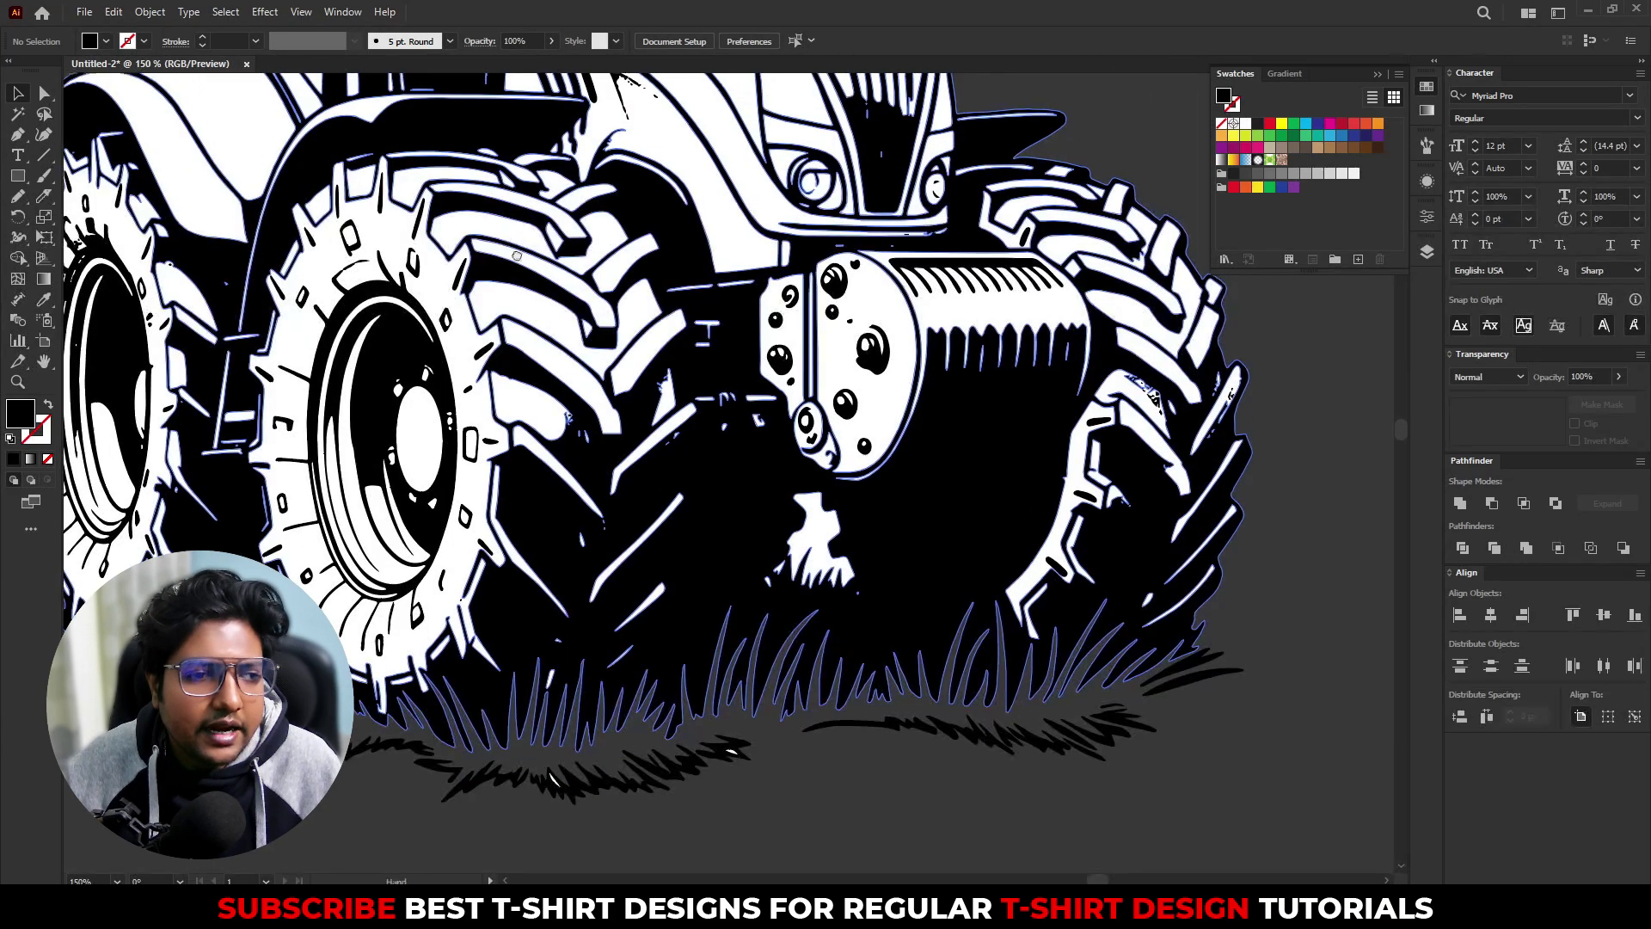
Step: Offset all paths of the tractor artwork by 6 px with round joins
{"action": "scroll", "coordinate": [620, 344], "scroll_direction": "down", "scroll_amount": 2}
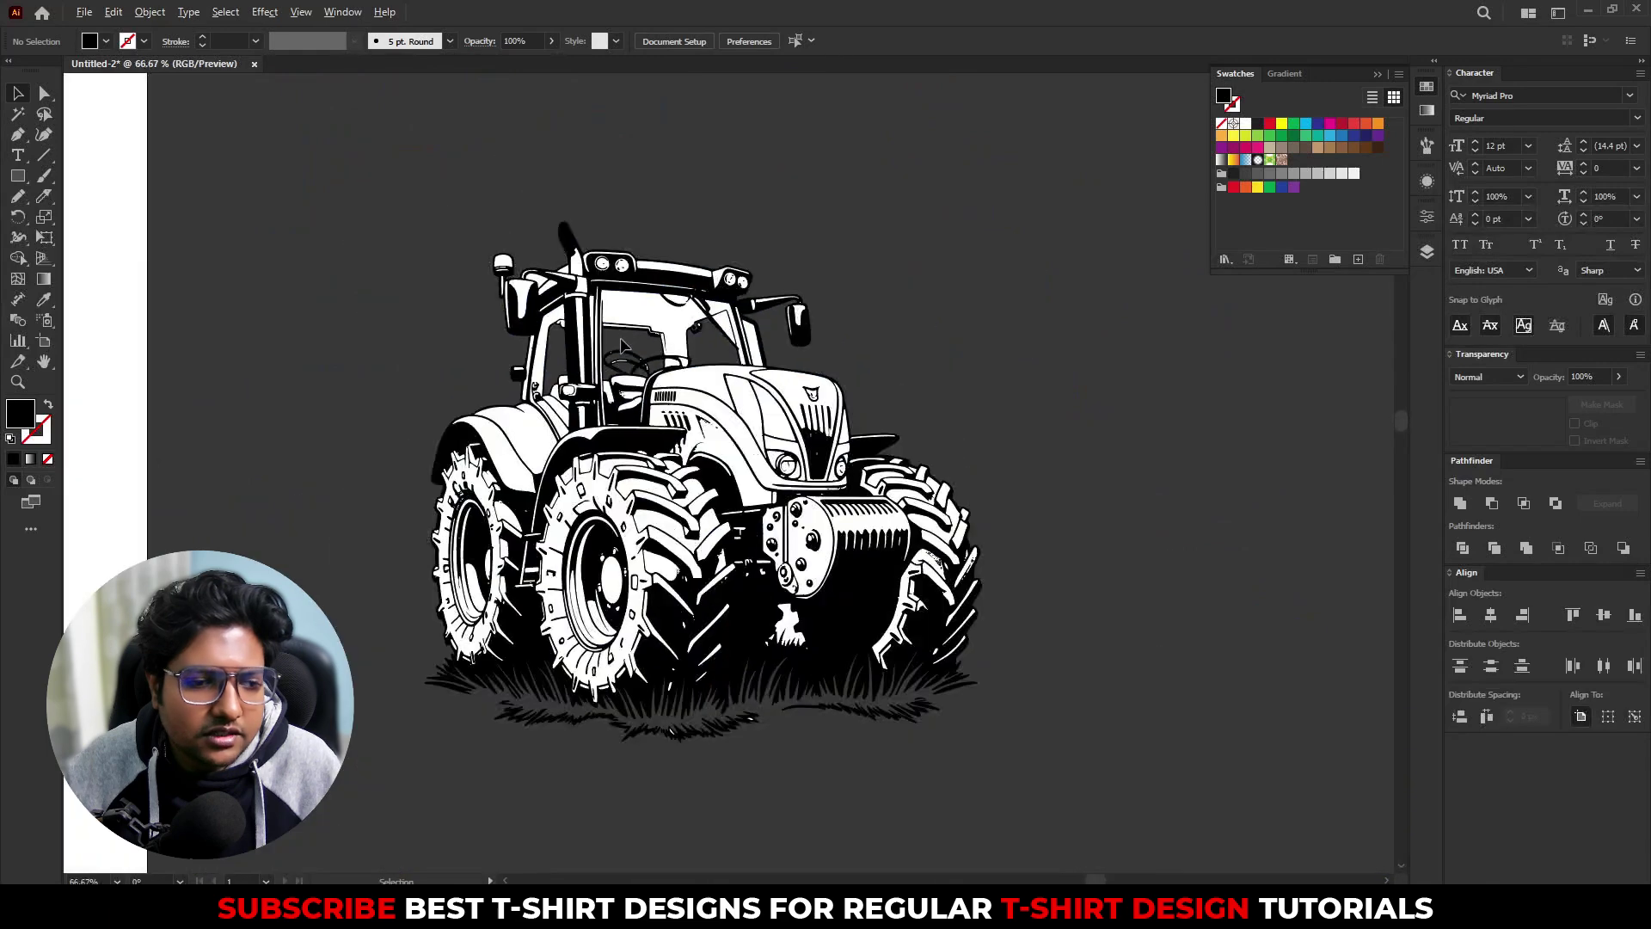
{"action": "left_click", "coordinate": [593, 393]}
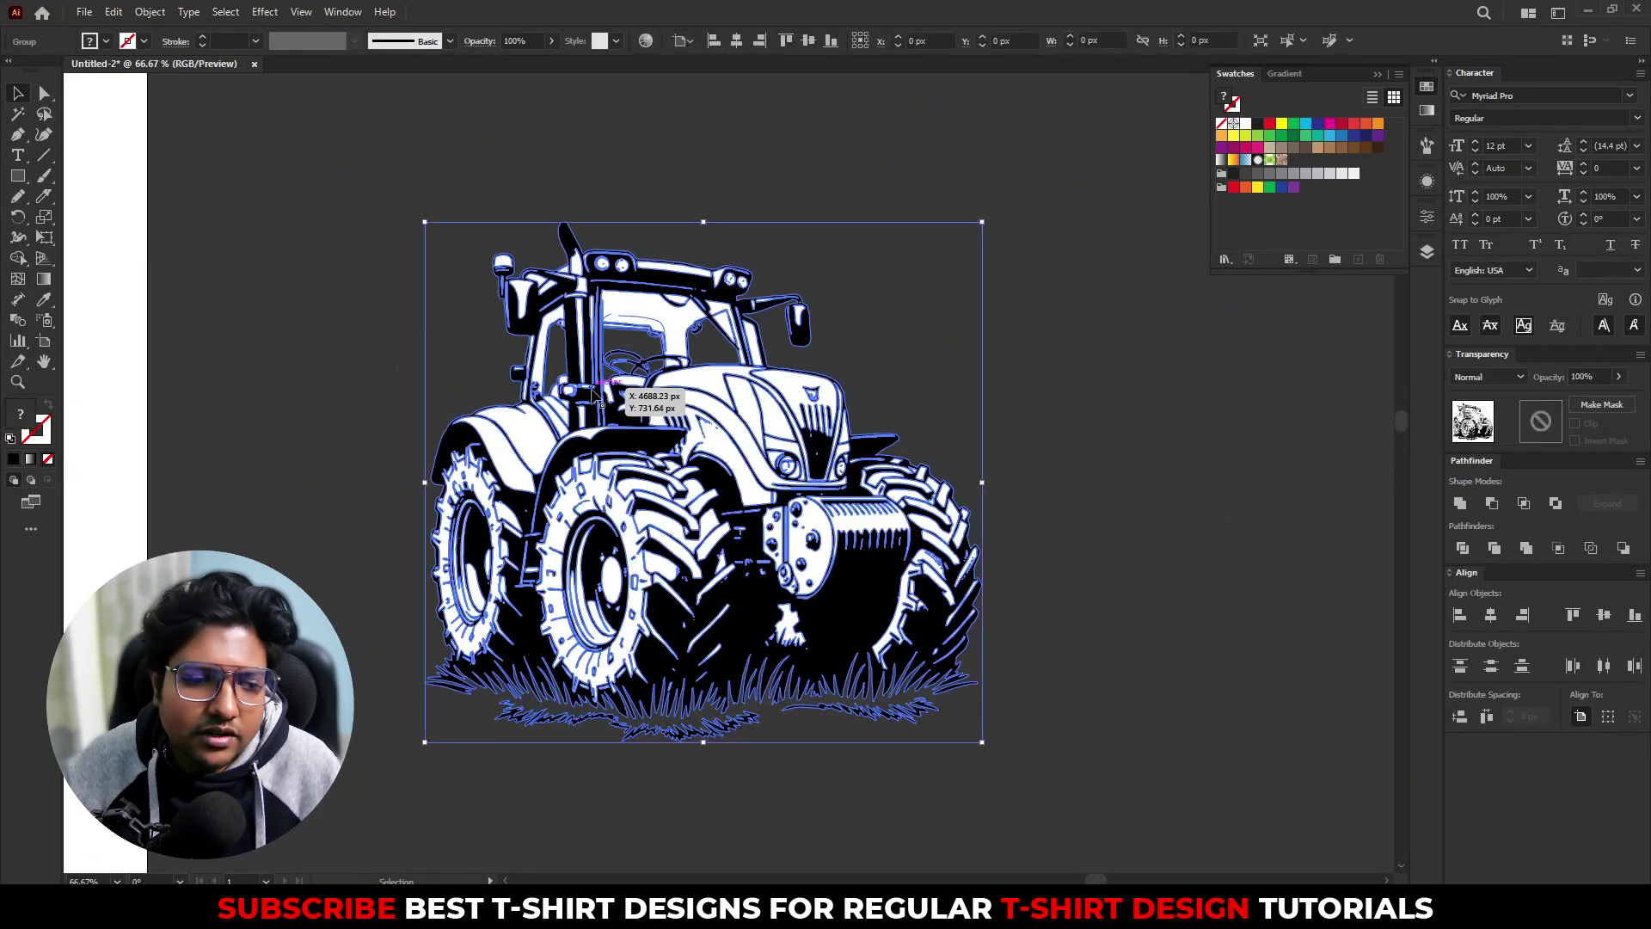
{"action": "key", "text": "a"}
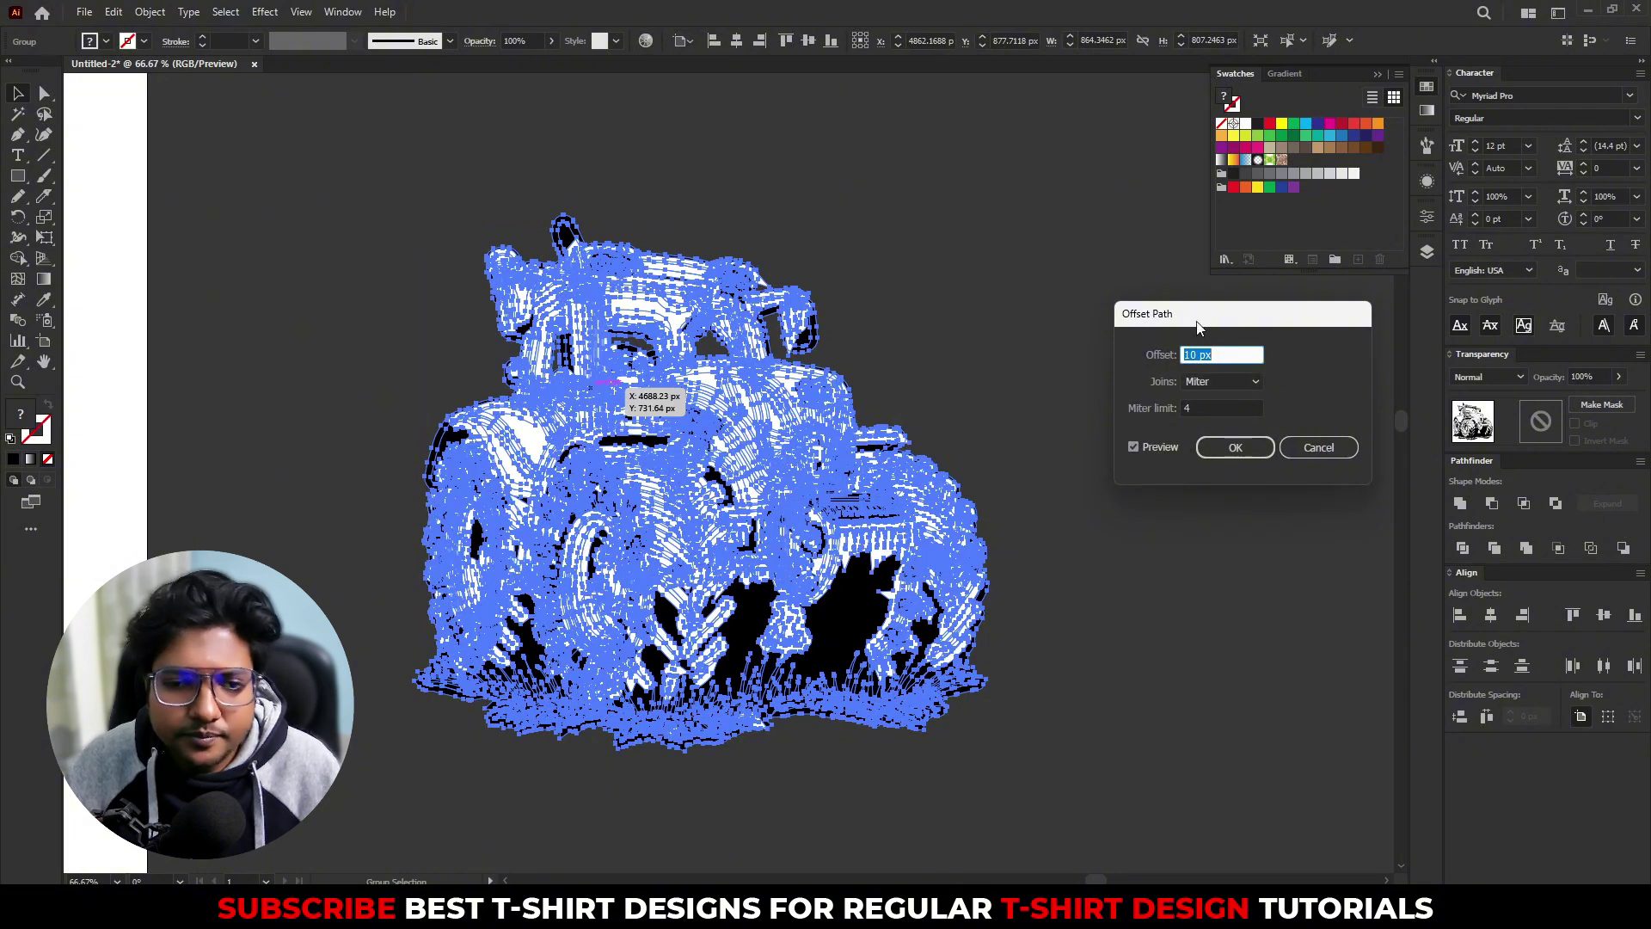
{"action": "left_click_drag", "start_coordinate": [1196, 308], "coordinate": [966, 182]}
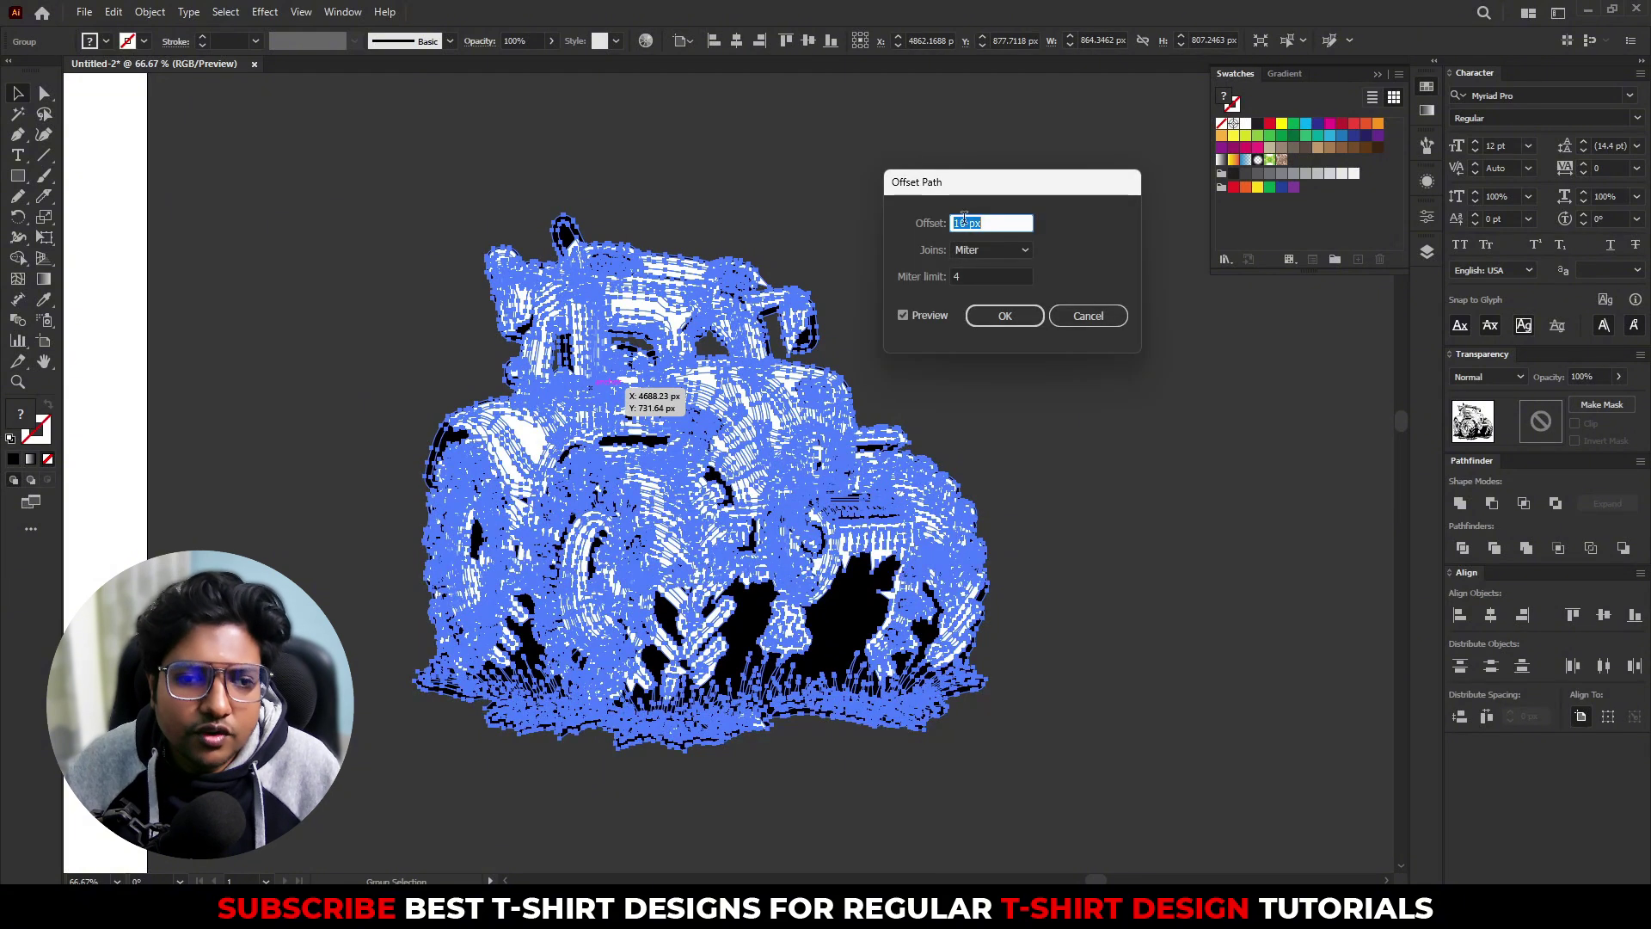
{"action": "key", "text": "Down"}
{"action": "key", "text": "Down"}
{"action": "key", "text": "Down"}
{"action": "key", "text": "Down"}
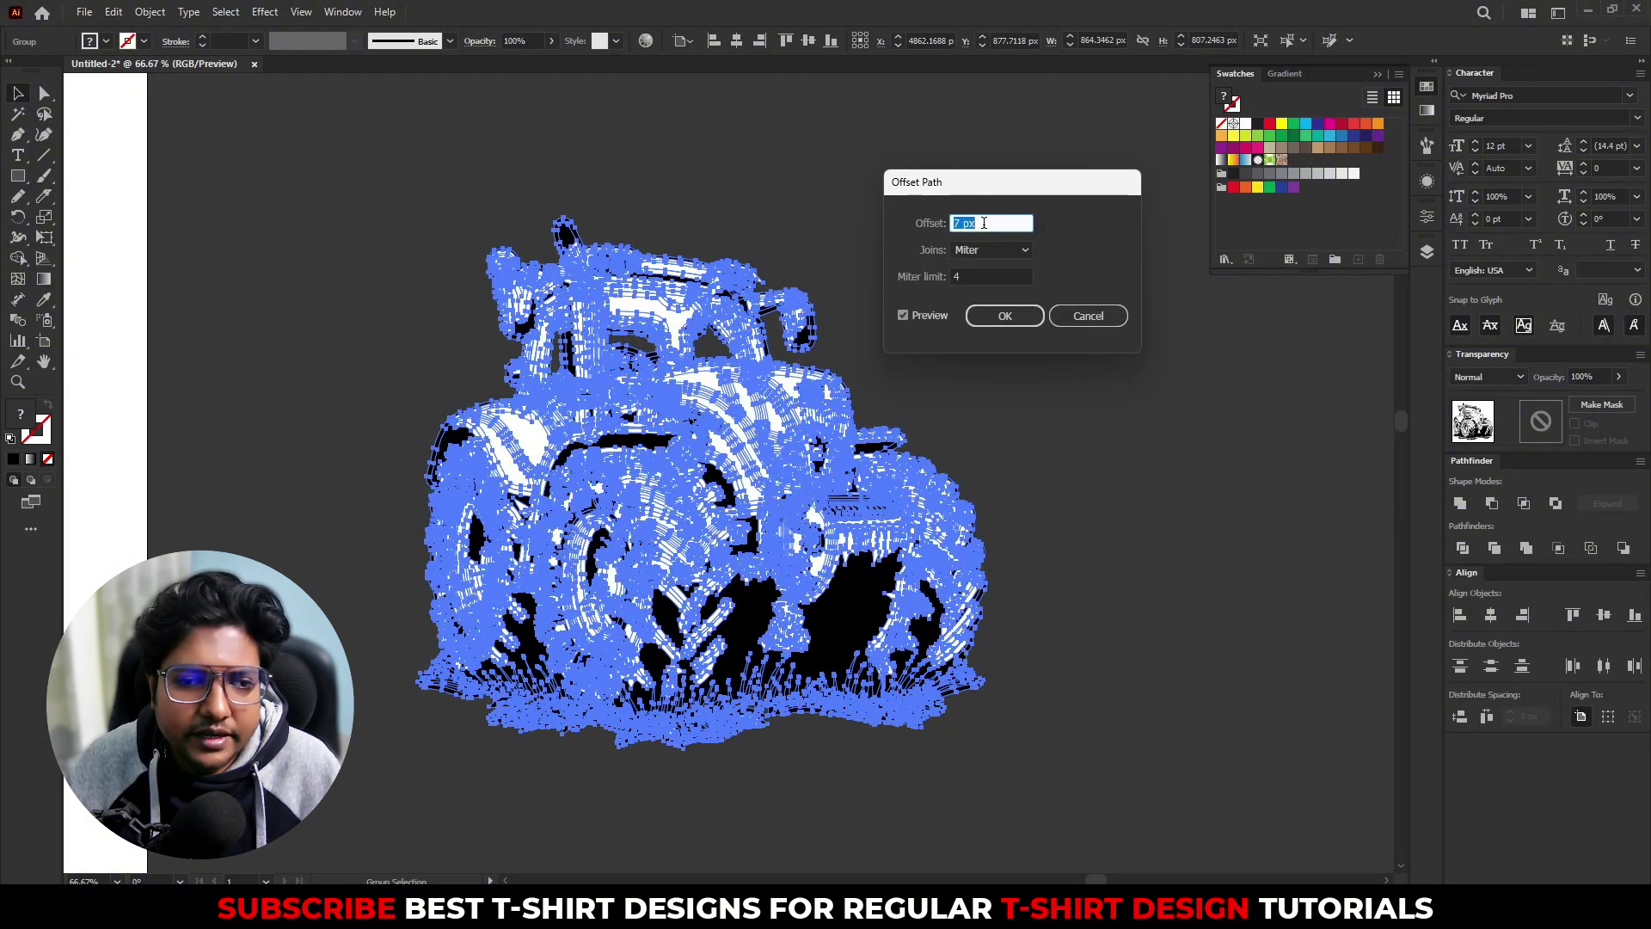
{"action": "key", "text": "Down"}
{"action": "left_click", "coordinate": [984, 246]}
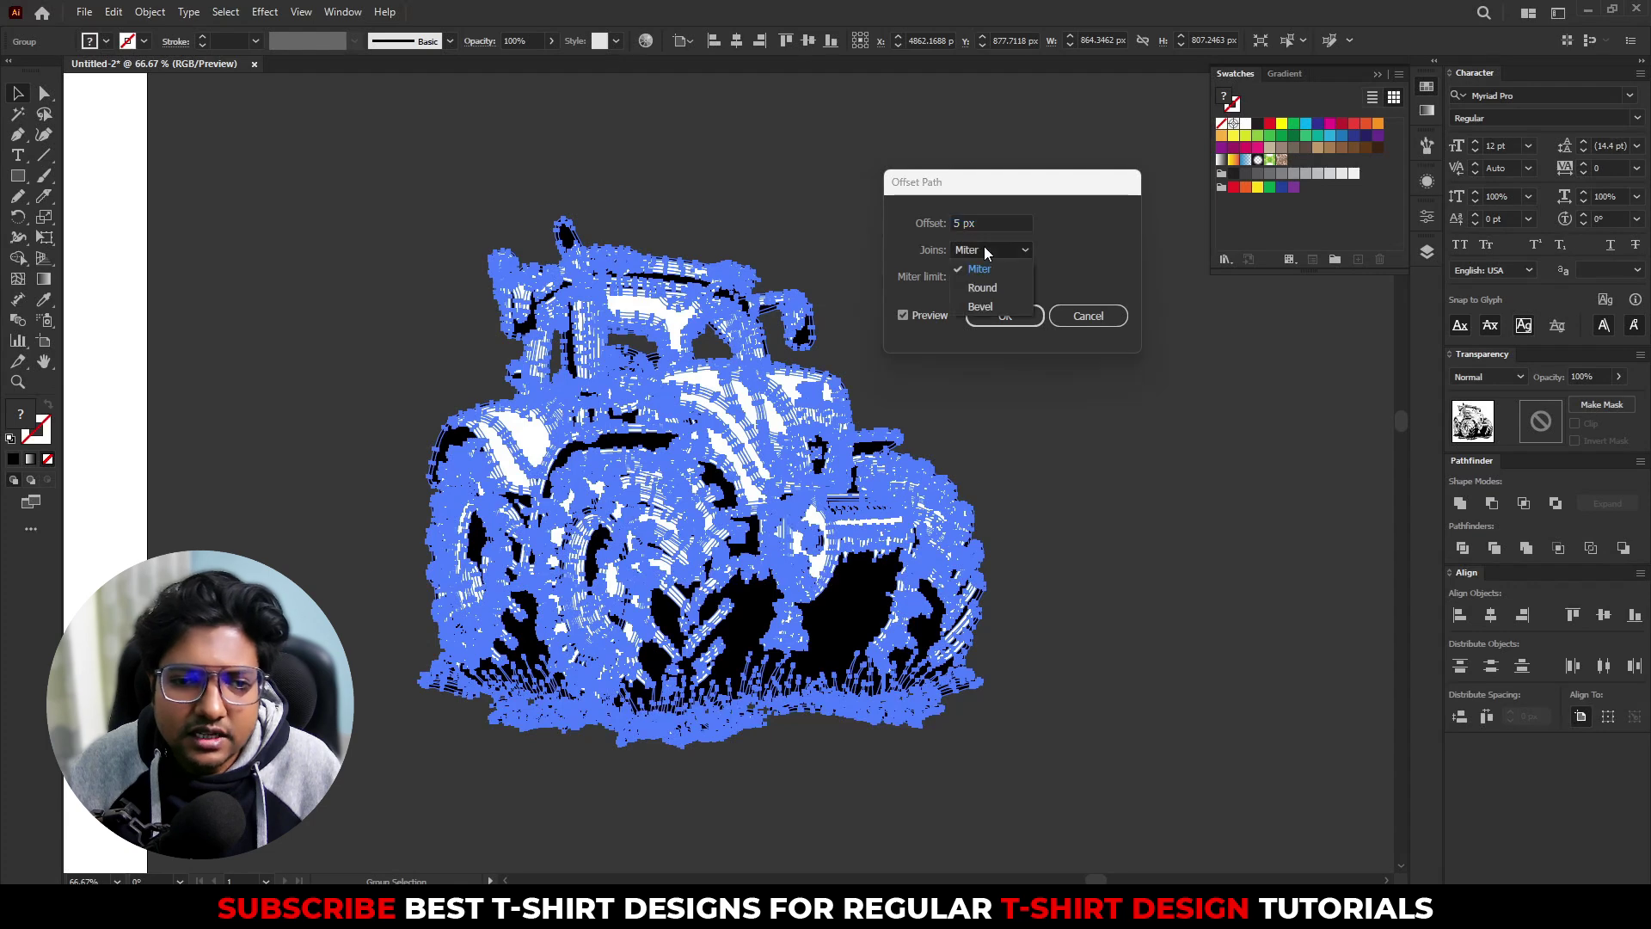
{"action": "left_click", "coordinate": [984, 295]}
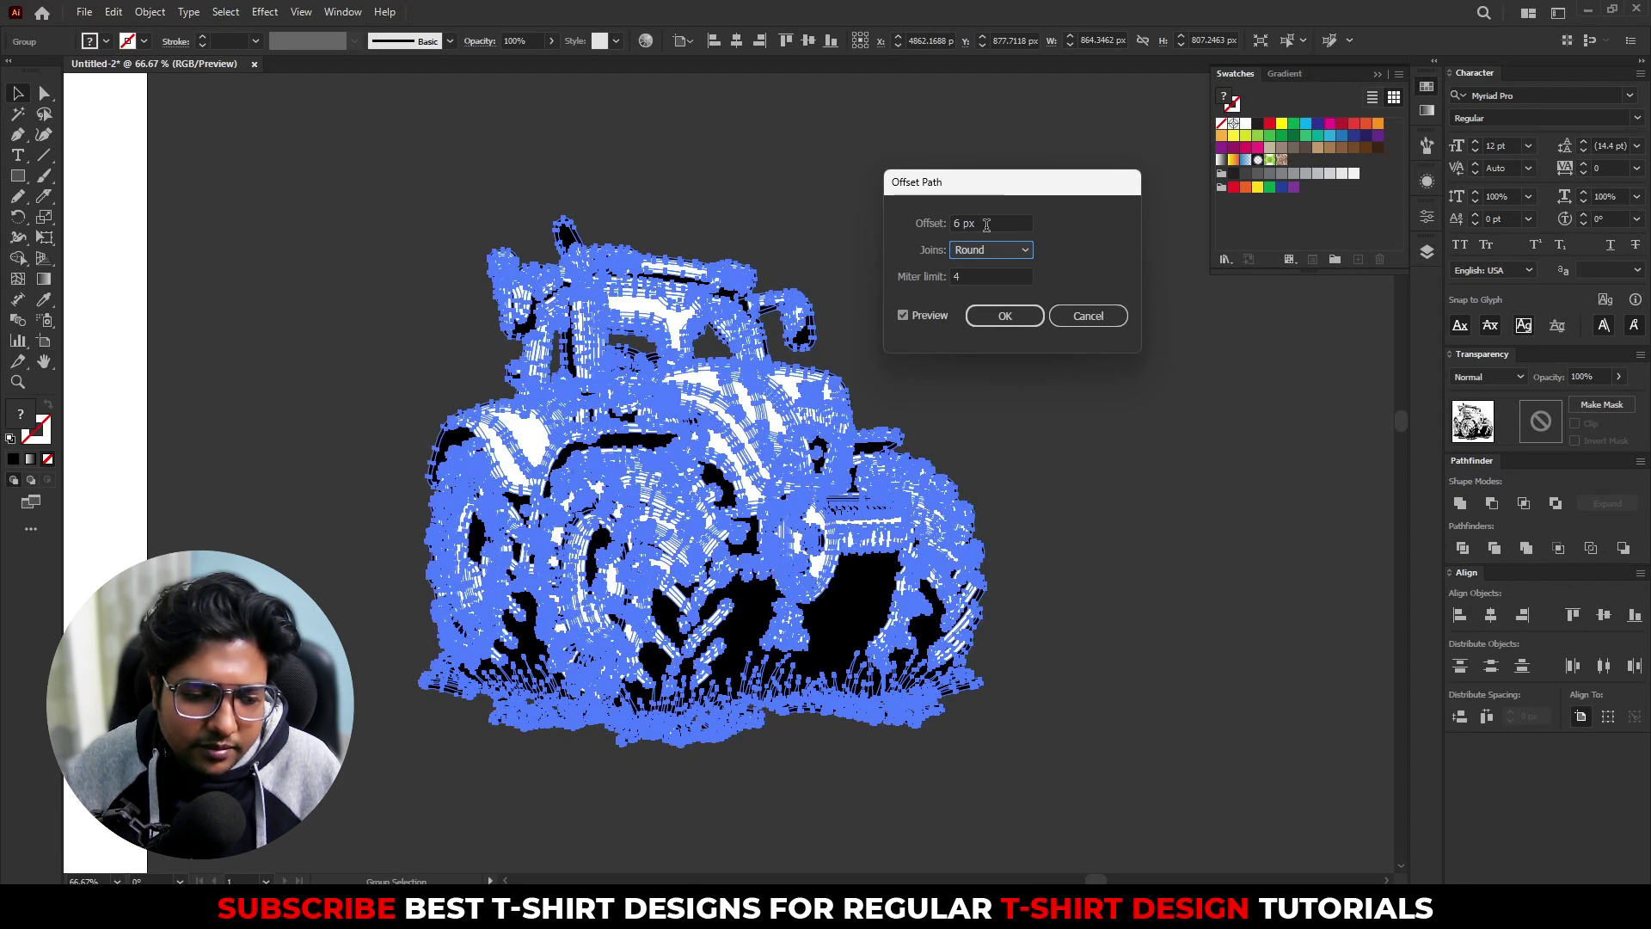
{"action": "left_click", "coordinate": [975, 317]}
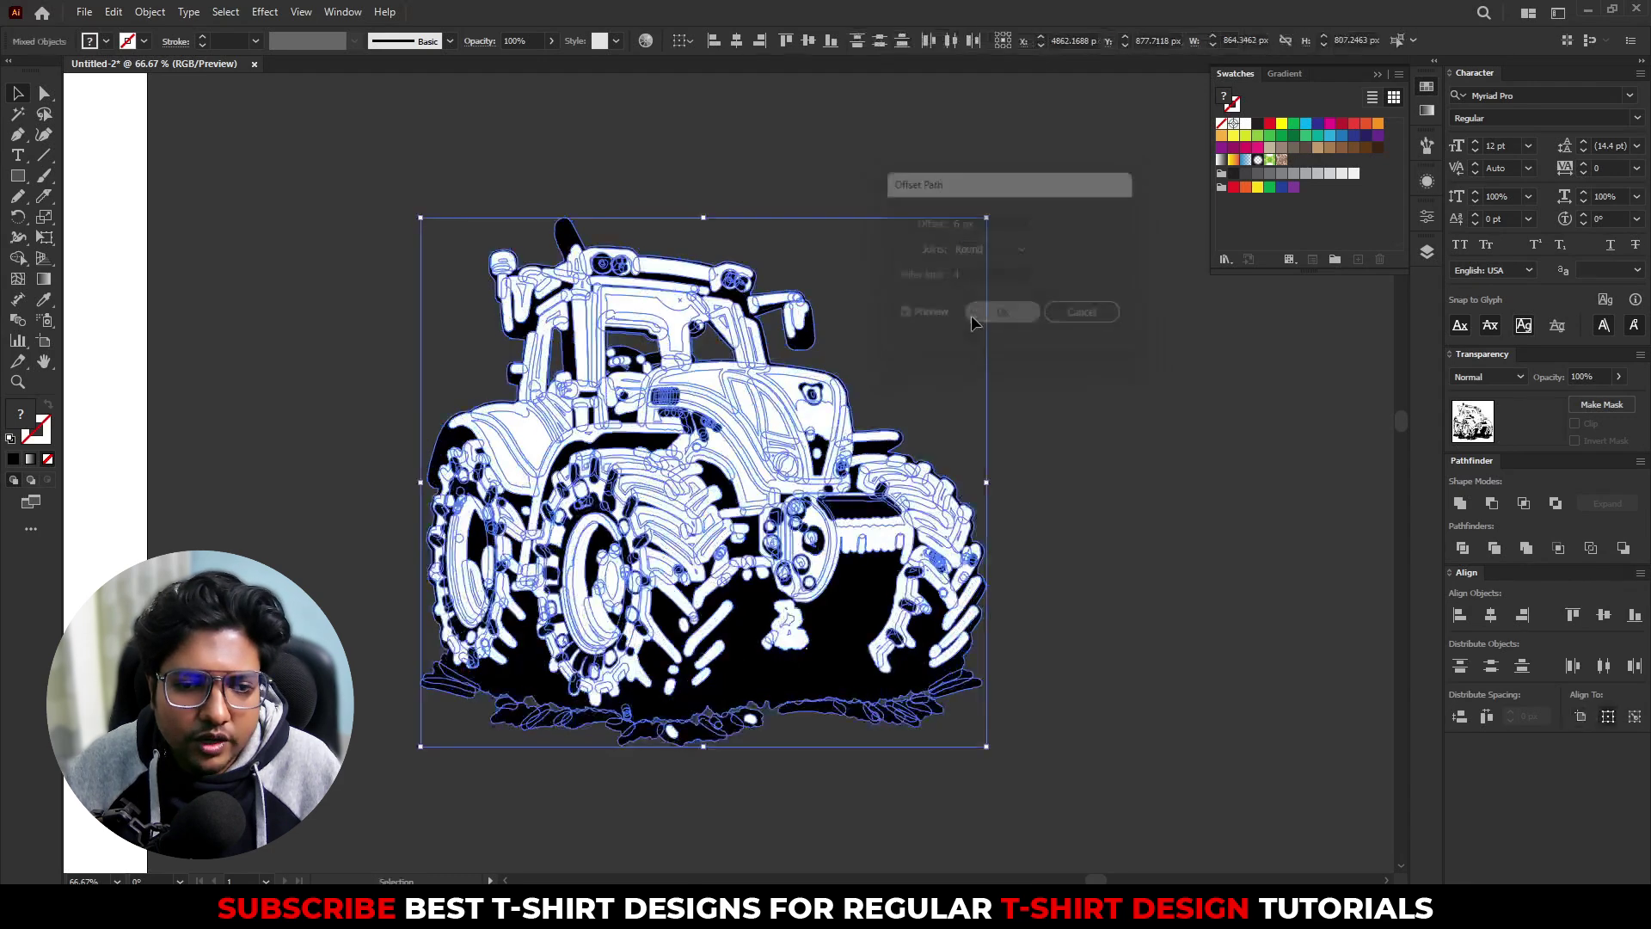
Step: Unite the offset paths into one solid silhouette and place it behind the original tractor artwork
{"action": "left_click", "coordinate": [1459, 504]}
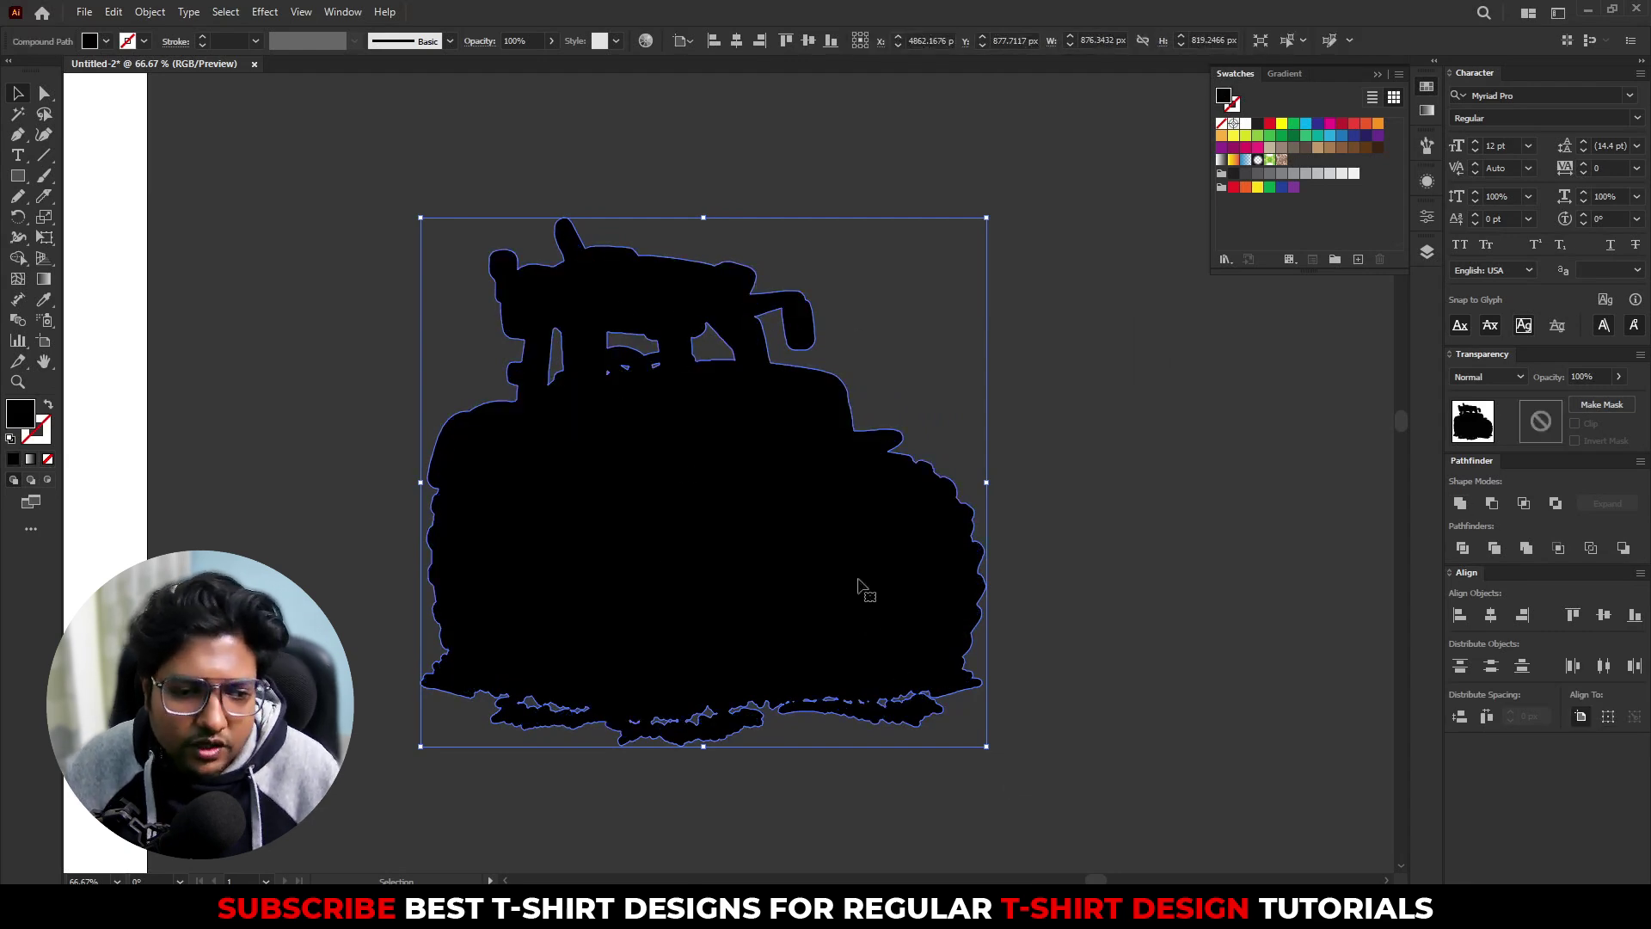
{"action": "key", "text": "a"}
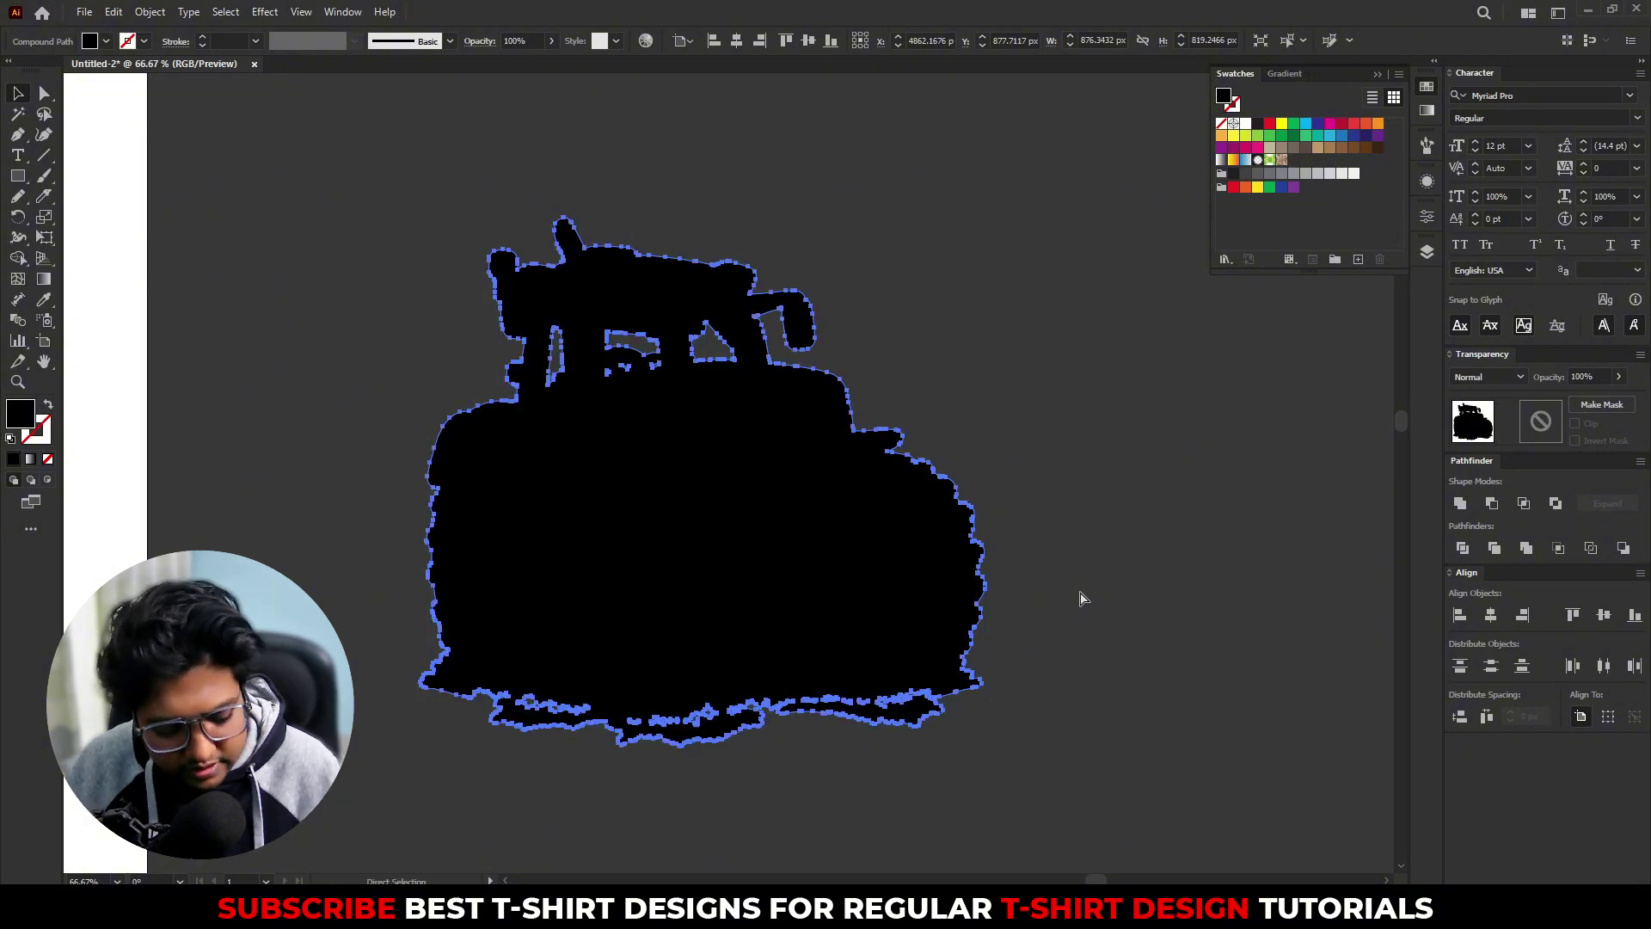
{"action": "key", "text": "ctrl+z"}
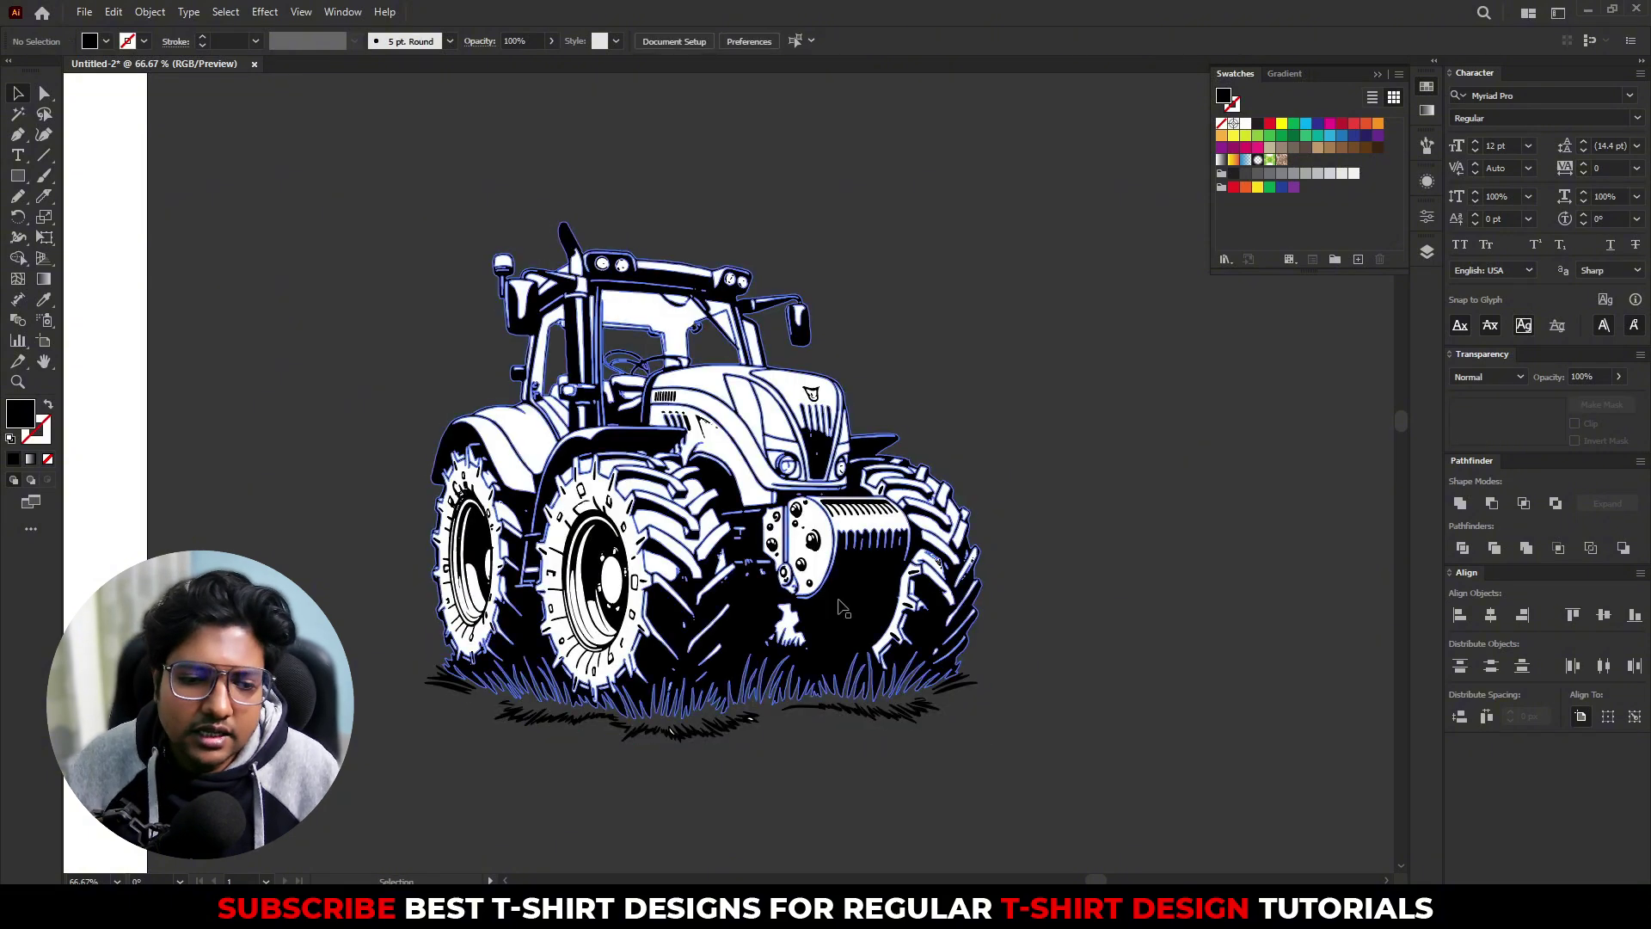
{"action": "key", "text": "v"}
{"action": "key", "text": "a"}
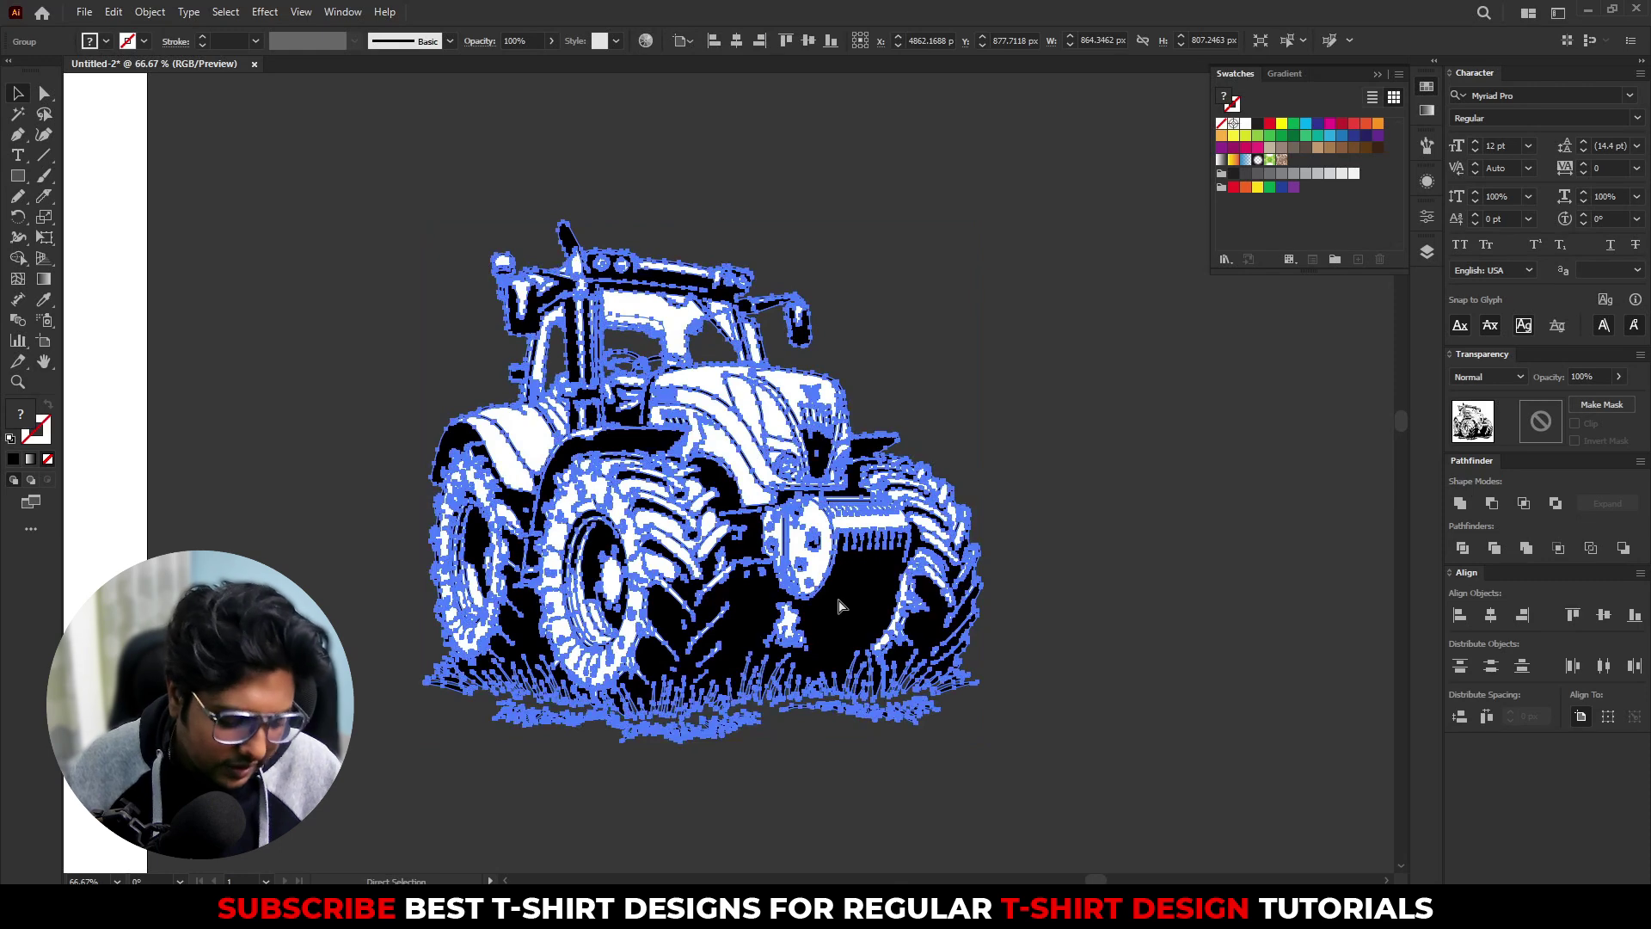
{"action": "key", "text": "ctrl+8"}
{"action": "key", "text": "v"}
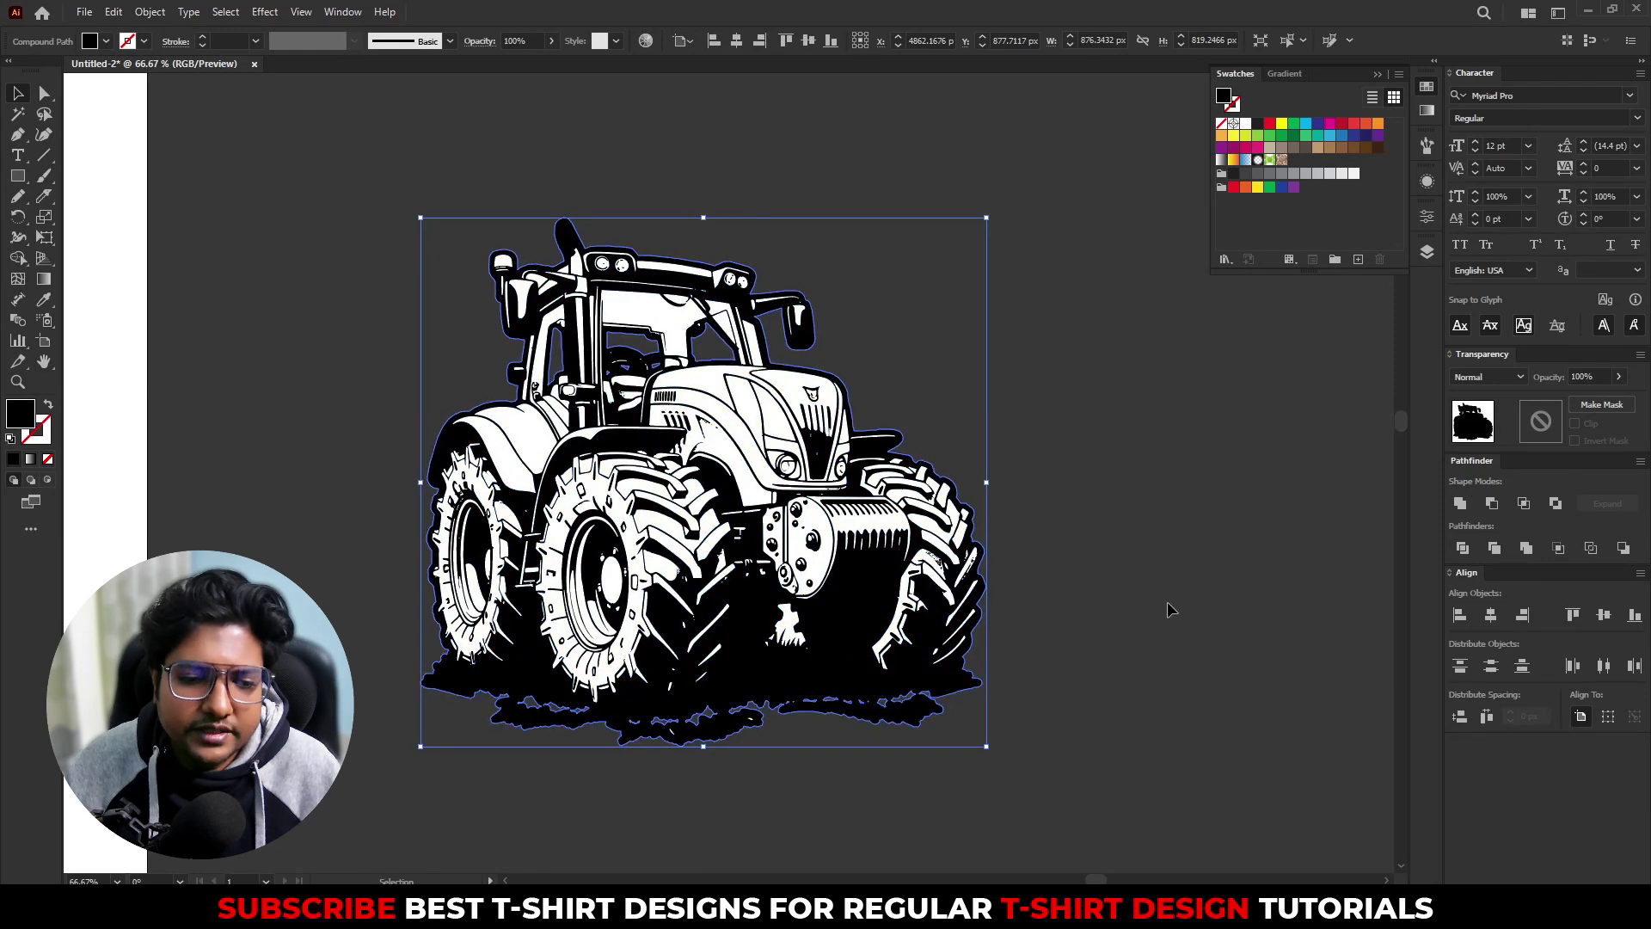
Step: Fill the silhouette behind the tractor green and check the outline around the wheels and grass
{"action": "left_click", "coordinate": [1269, 136]}
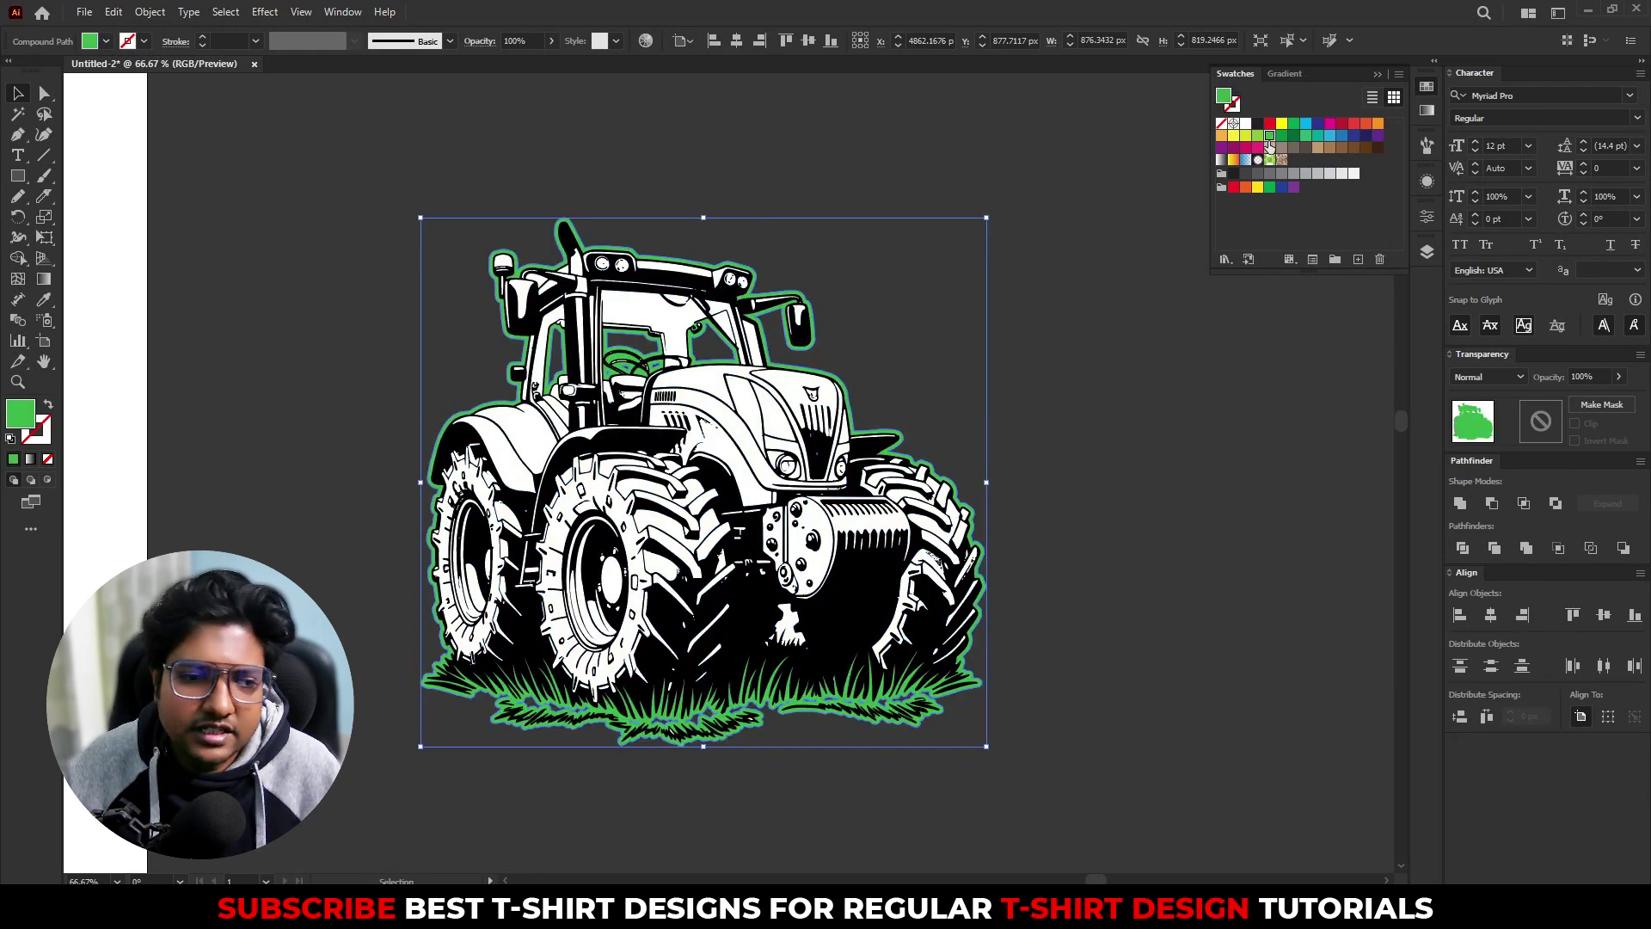
{"action": "left_click", "coordinate": [1157, 514]}
{"action": "scroll", "coordinate": [843, 756], "scroll_direction": "up", "scroll_amount": 1}
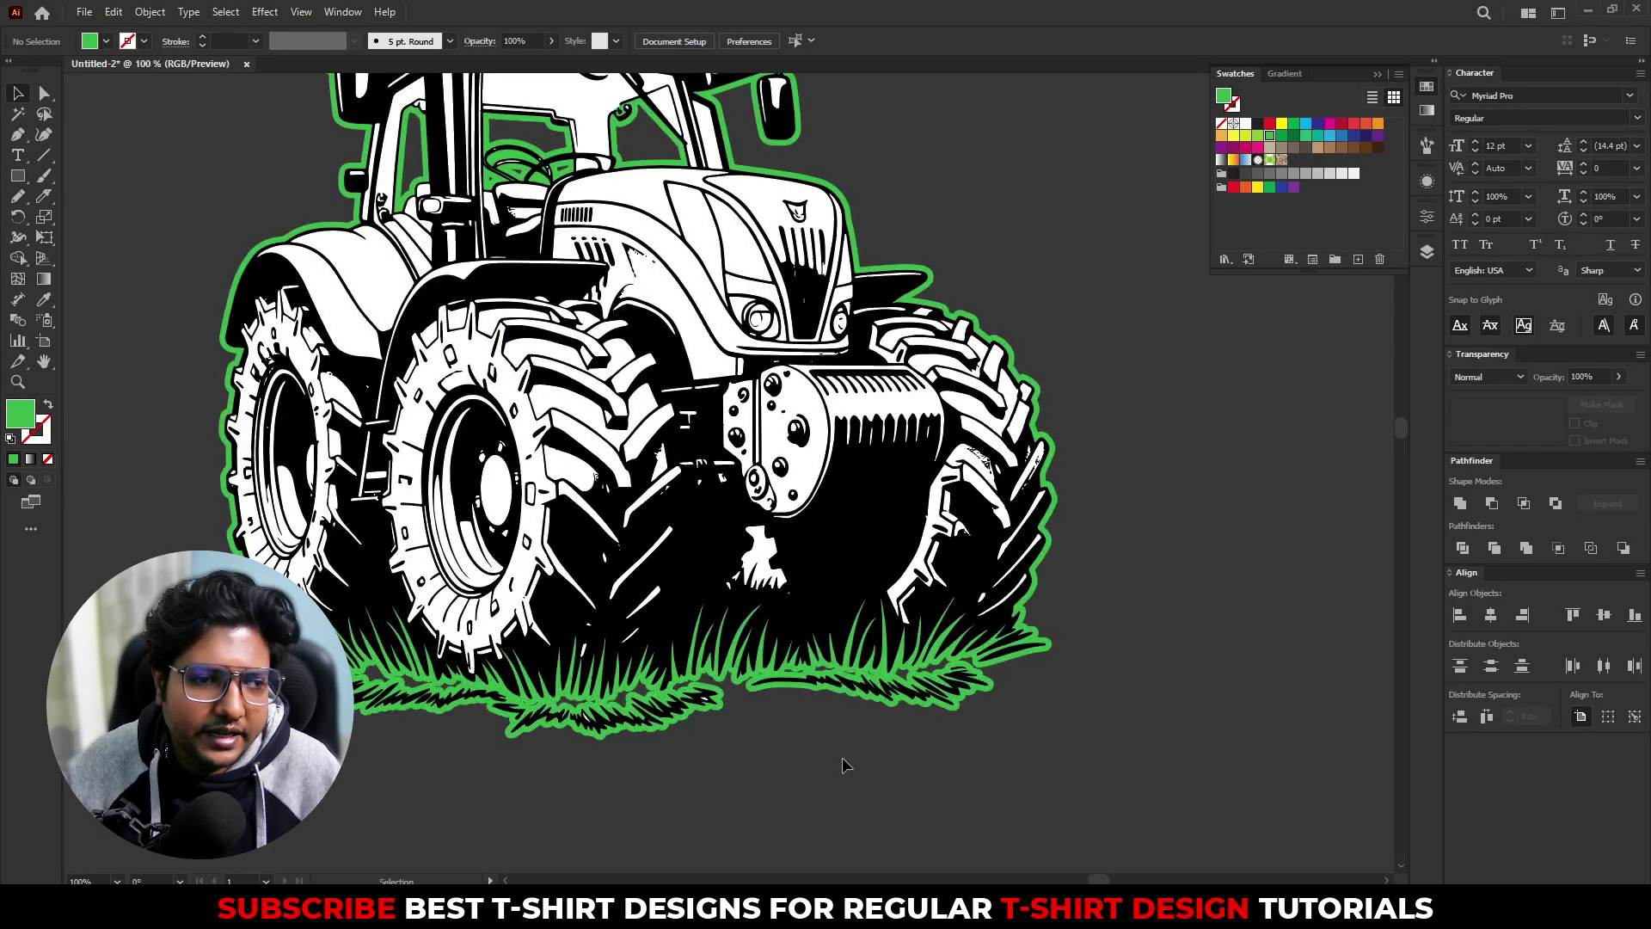
Step: Recolour the silhouette behind the tractor white
{"action": "left_click", "coordinate": [772, 696]}
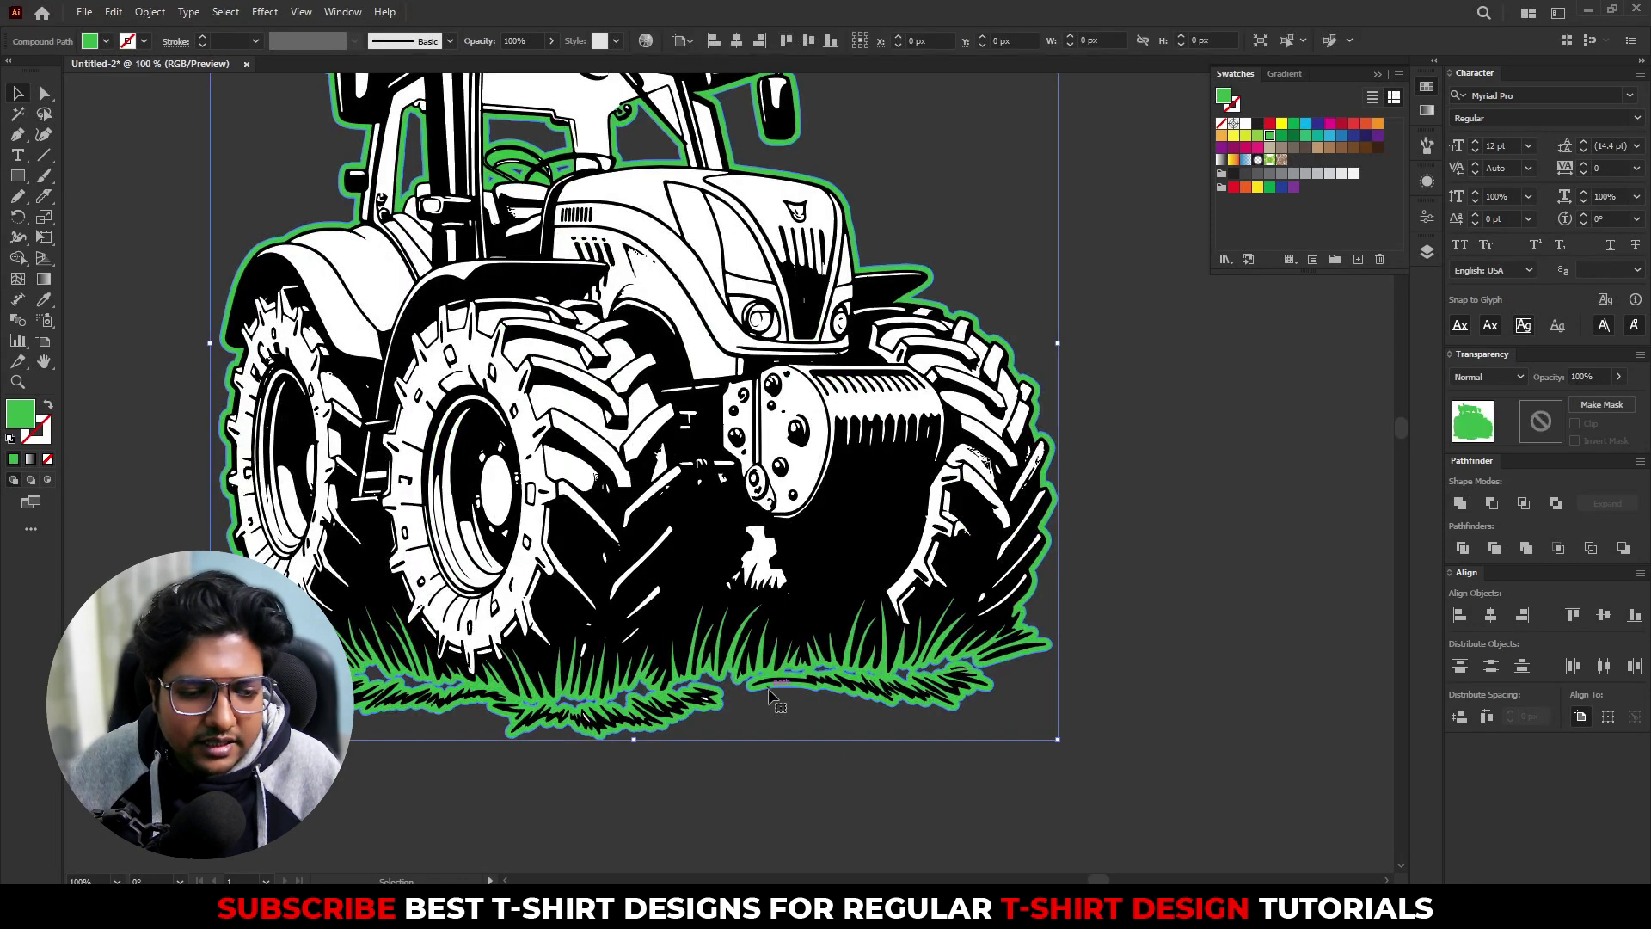
{"action": "left_click", "coordinate": [1246, 124]}
{"action": "left_click", "coordinate": [1182, 522]}
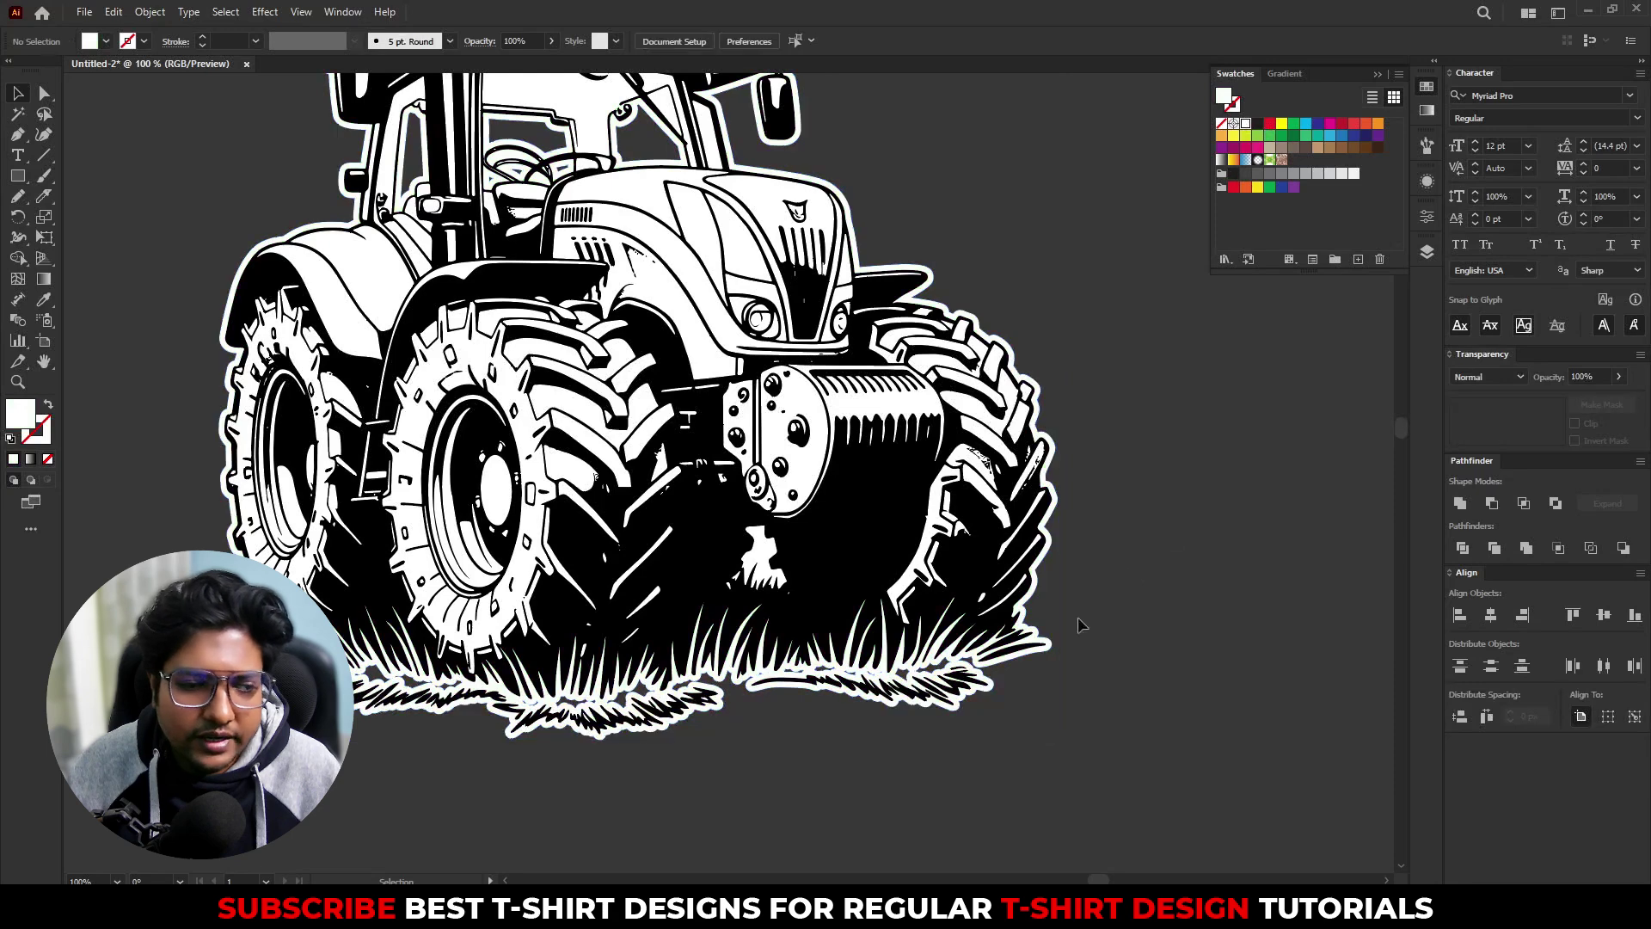
Step: Group the tractor with its white outline and scale it down to about a fifth of its size
{"action": "scroll", "coordinate": [859, 690], "scroll_direction": "down", "scroll_amount": 2}
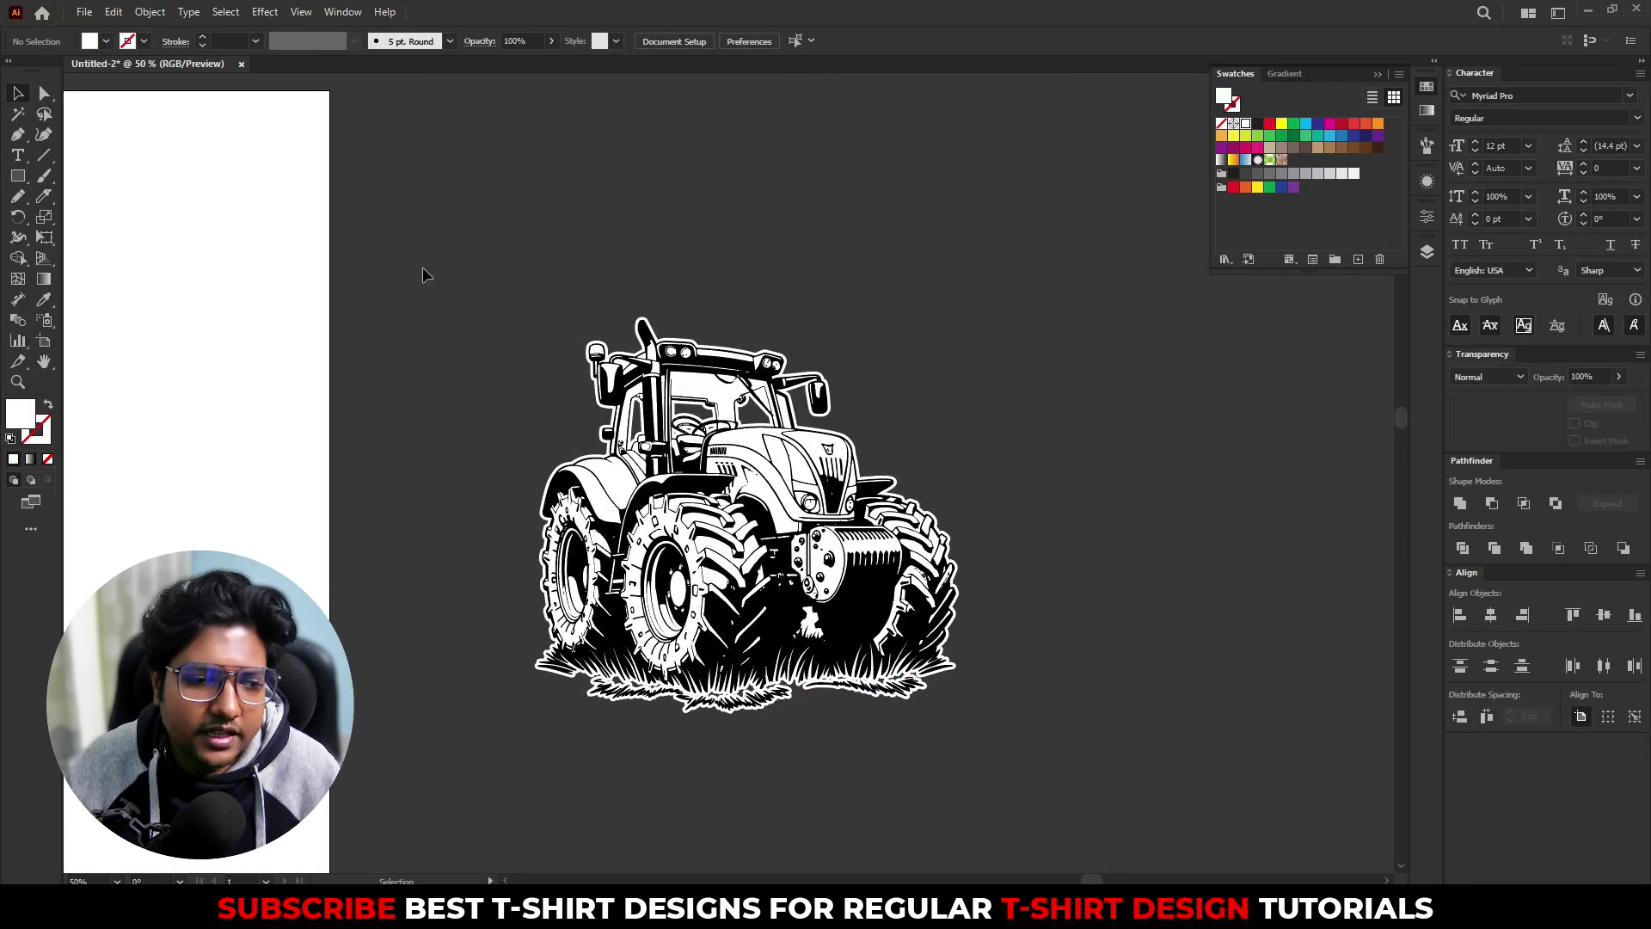
{"action": "left_click_drag", "start_coordinate": [422, 246], "coordinate": [1048, 788]}
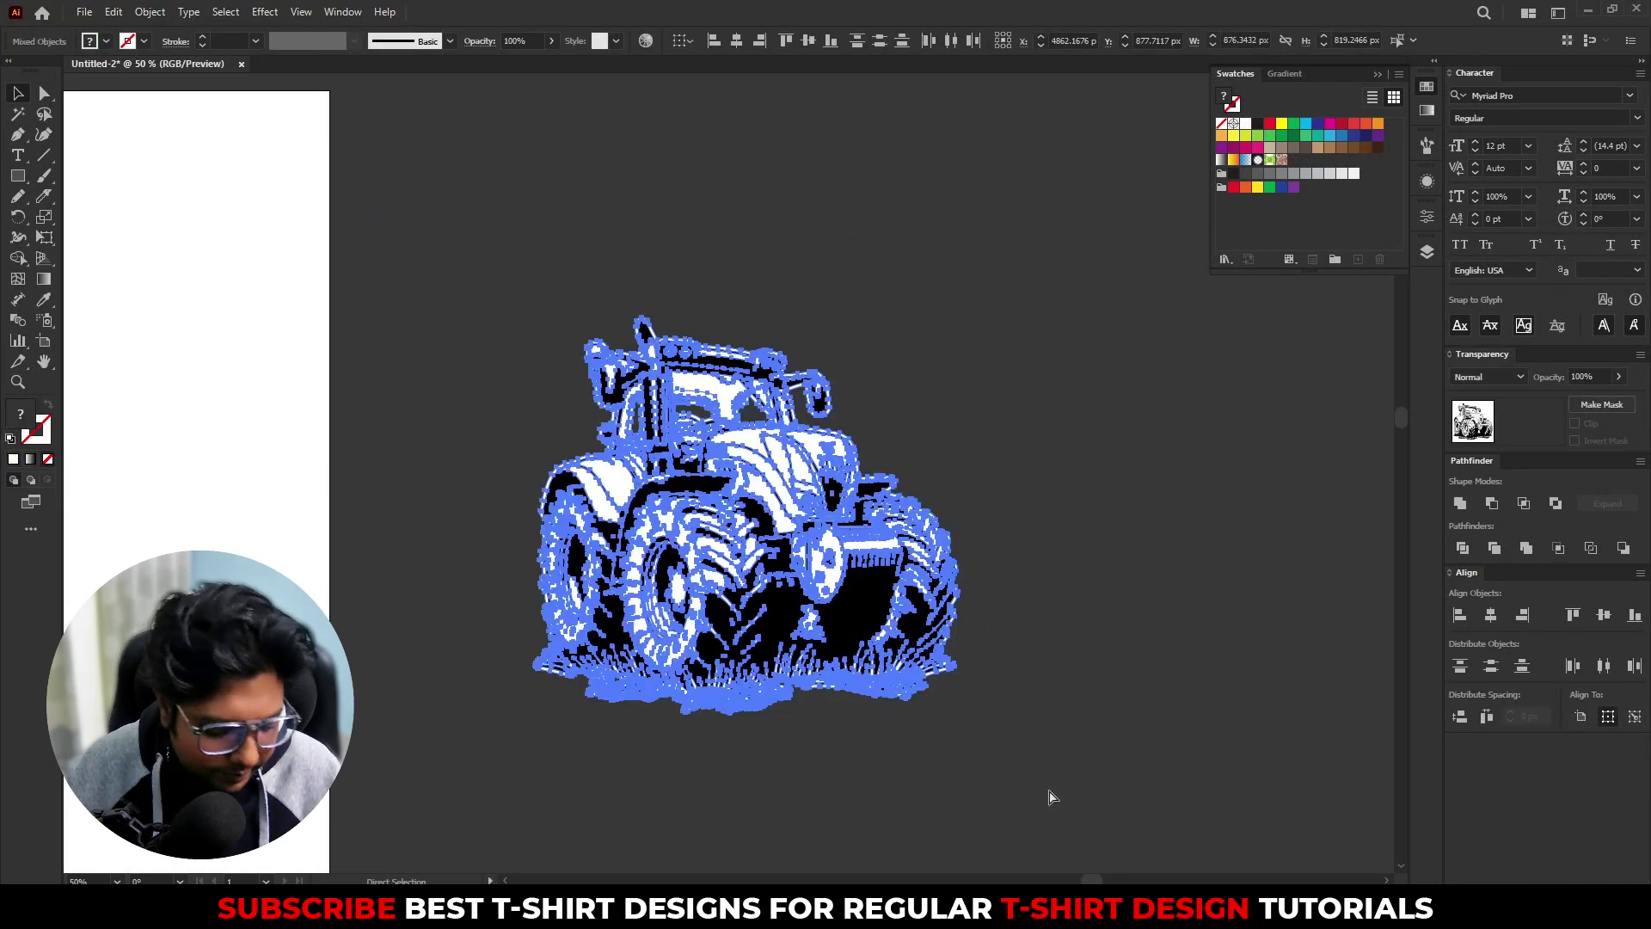
{"action": "left_click_drag", "start_coordinate": [960, 516], "coordinate": [792, 522]}
{"action": "left_click", "coordinate": [880, 531]}
Step: Draw a rectangle of about 910 x 1191 px around the tractor, fill it black and send it to the back
{"action": "key", "text": "m"}
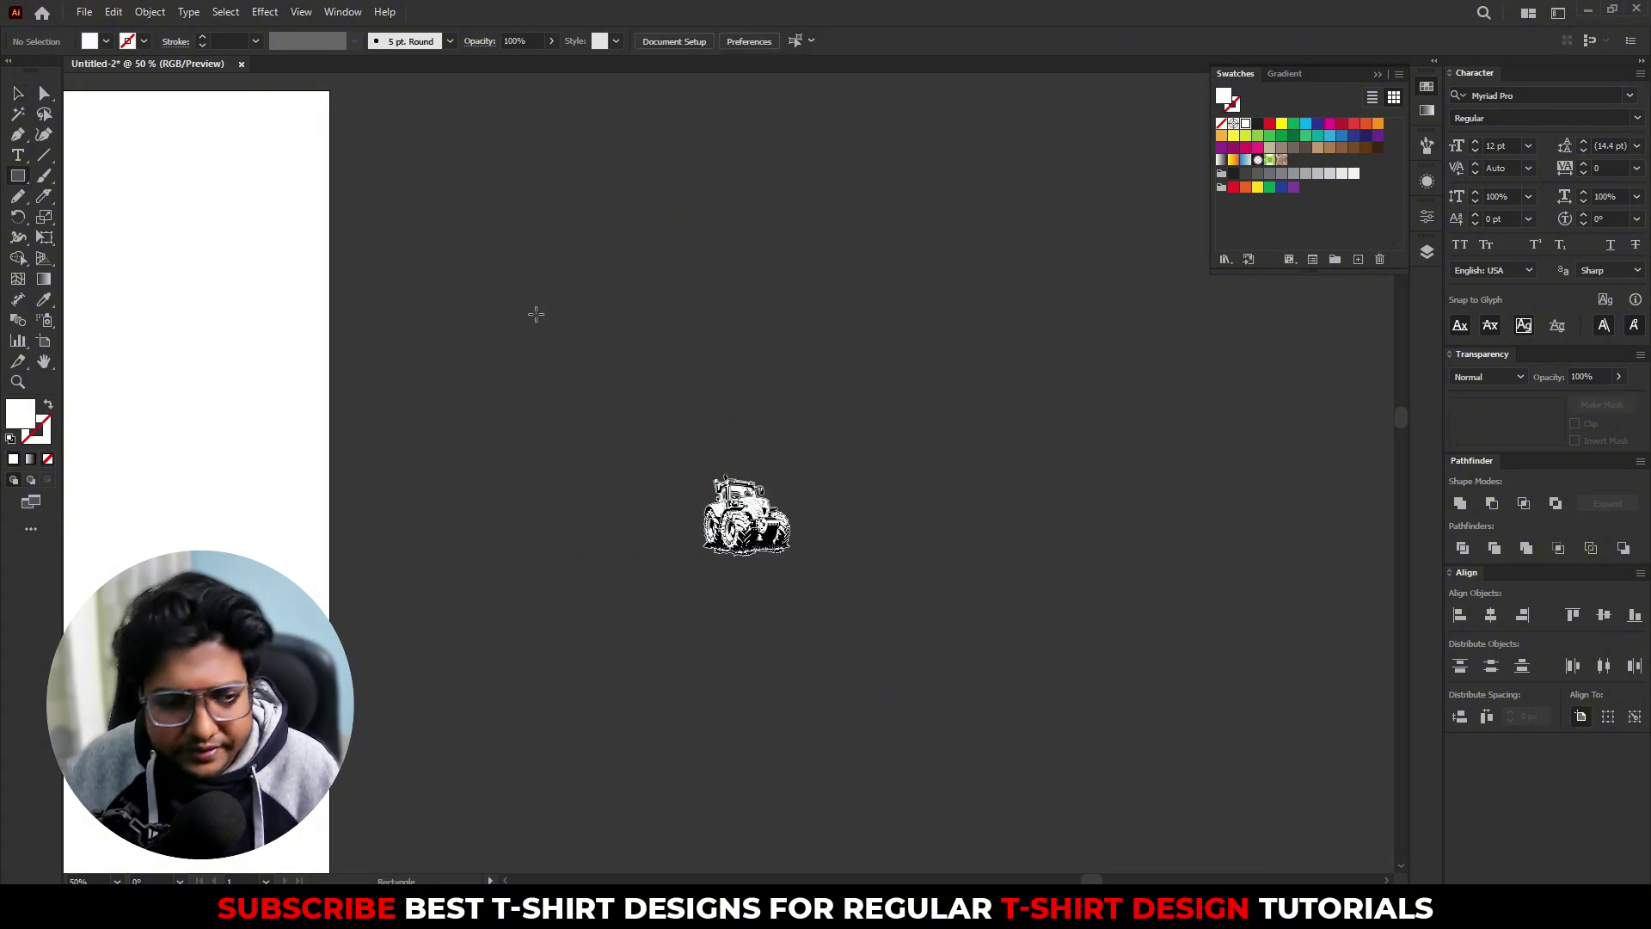
{"action": "mouse_move", "coordinate": [509, 262]}
{"action": "left_mouse_down"}
{"action": "mouse_move", "coordinate": [829, 645]}
{"action": "mouse_move", "coordinate": [948, 838]}
{"action": "left_mouse_up"}
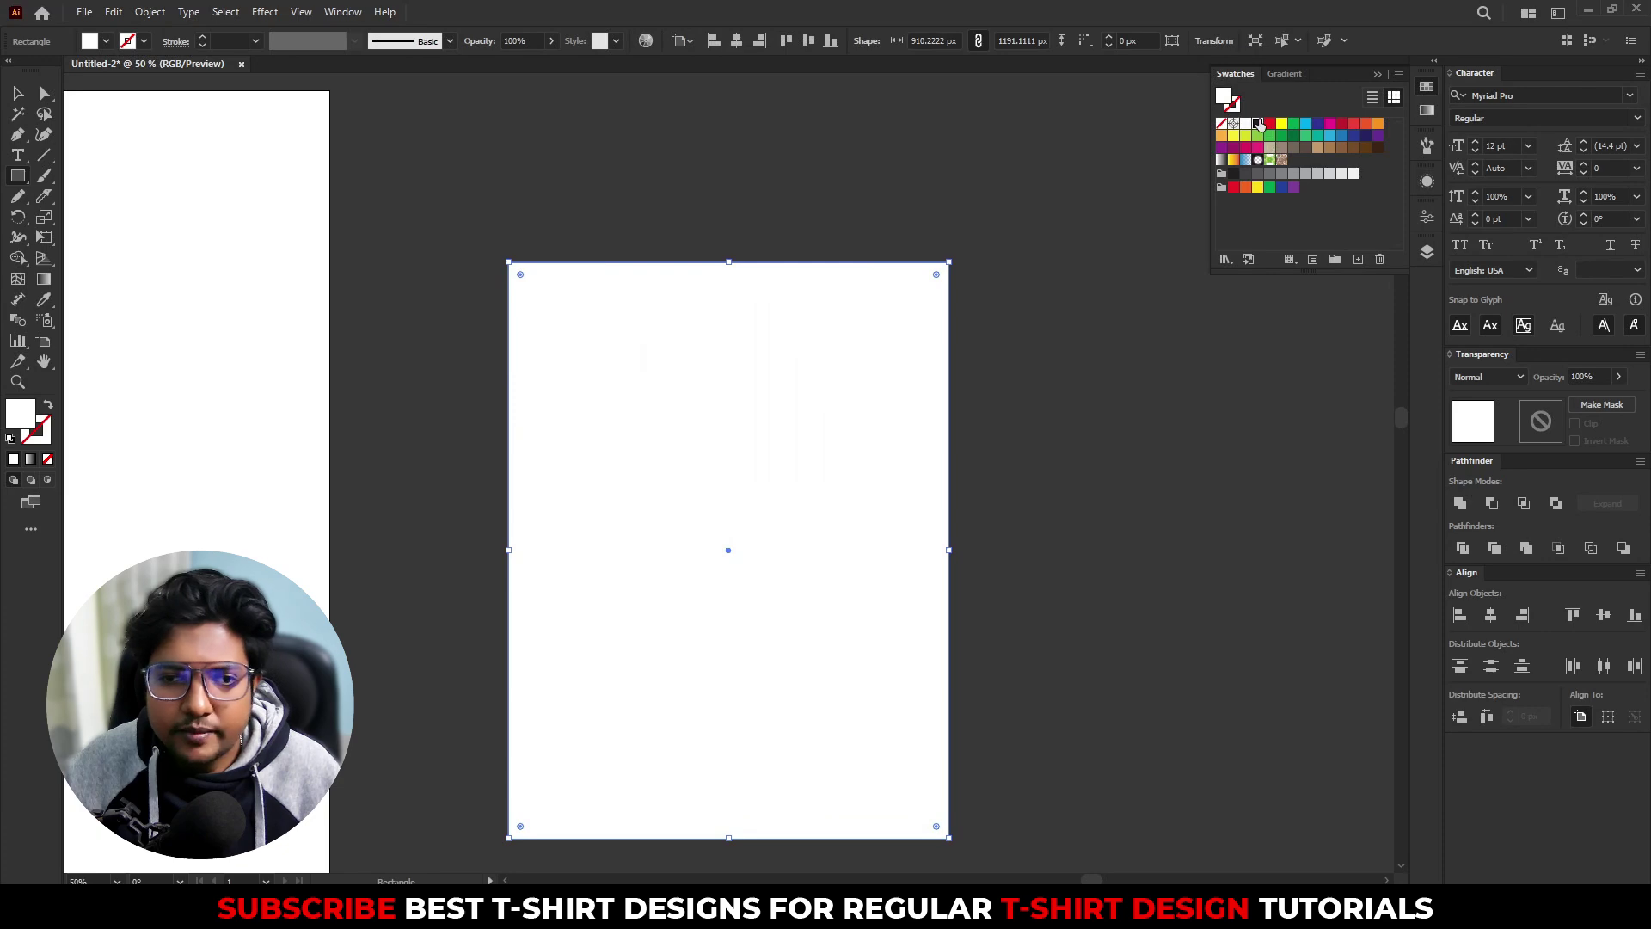
{"action": "left_click", "coordinate": [1258, 124]}
{"action": "key", "text": "v"}
{"action": "key", "text": "ctrl+shift+bracketleft"}
{"action": "left_click", "coordinate": [1039, 474]}
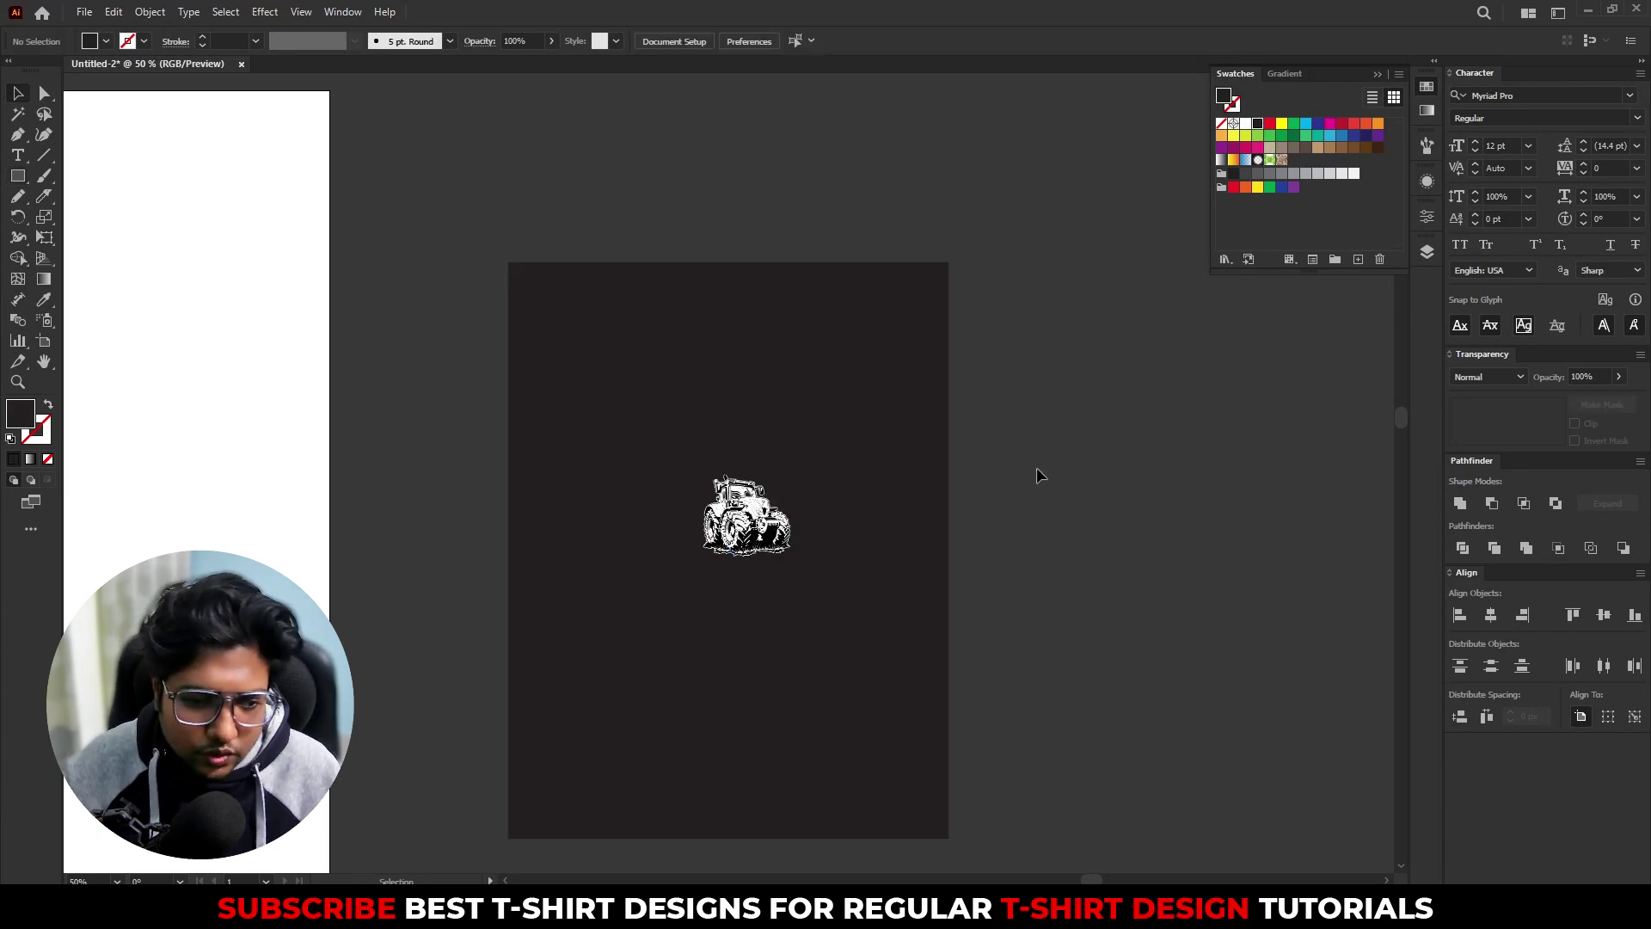
Step: Move the small tractor slightly up and to the left on the black background rectangle
{"action": "left_click", "coordinate": [746, 516]}
{"action": "left_click_drag", "start_coordinate": [746, 516], "coordinate": [720, 506]}
{"action": "left_click", "coordinate": [934, 591]}
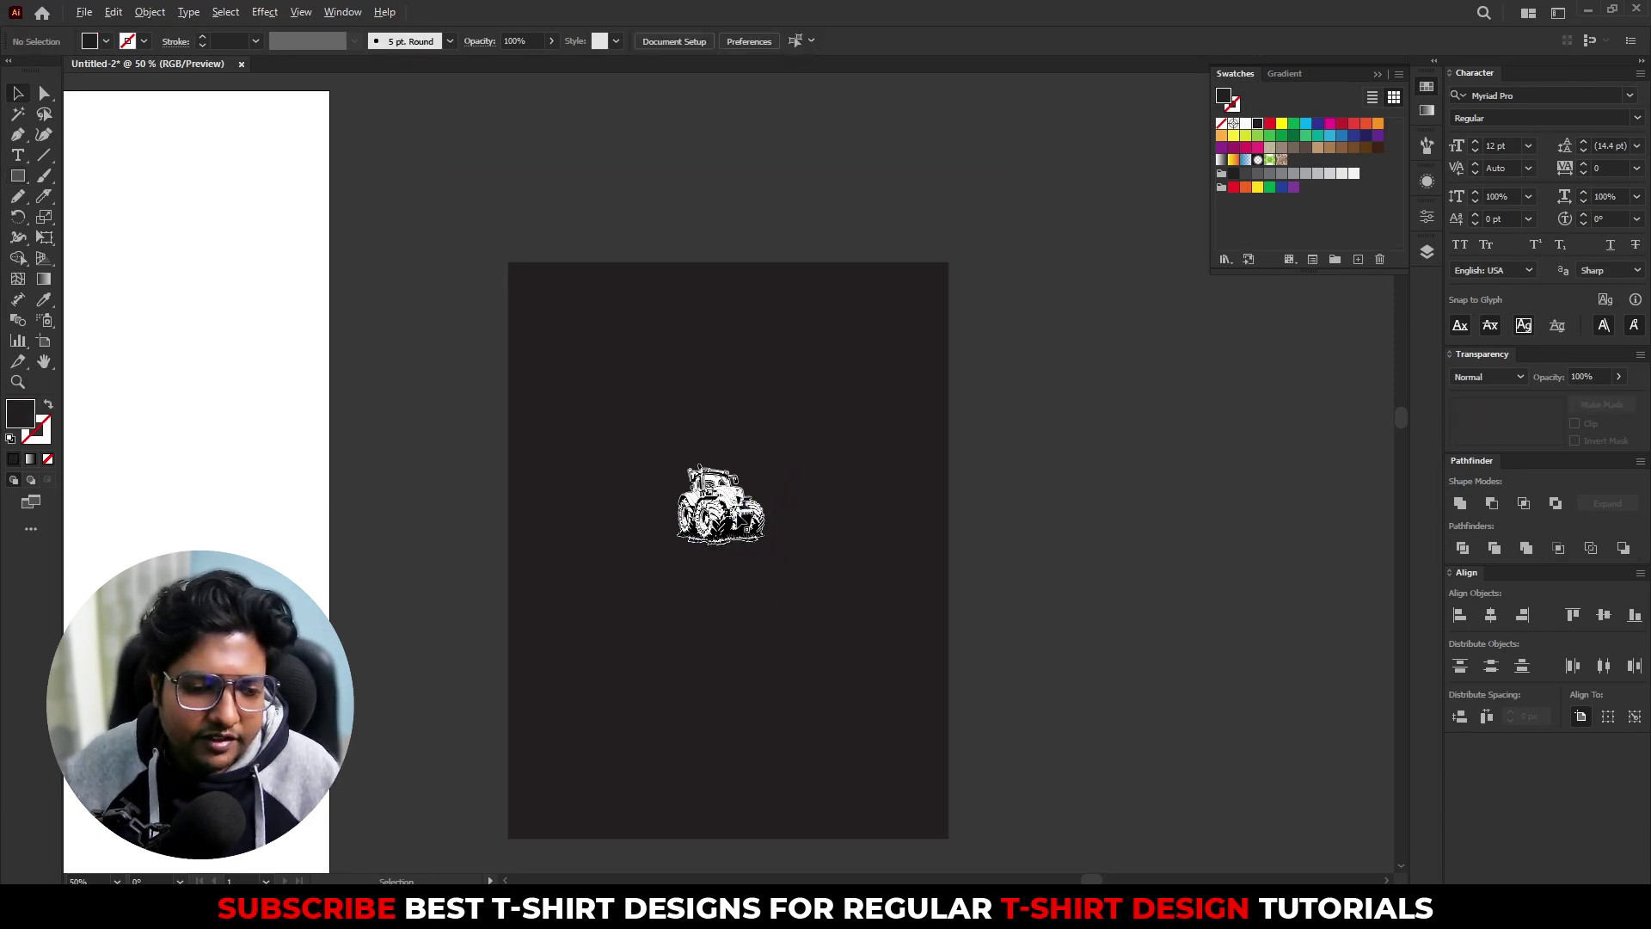
Step: Examine the scaled-down tractor and its outline against the black background
{"action": "key", "text": "ctrl+plus"}
{"action": "key", "text": "ctrl+plus"}
{"action": "key", "text": "ctrl+plus"}
{"action": "key", "text": "ctrl+plus"}
{"action": "key", "text": "ctrl+minus"}
{"action": "key", "text": "ctrl+minus"}
{"action": "key", "text": "ctrl+minus"}
{"action": "key", "text": "ctrl+minus"}
{"action": "key", "text": "ctrl+minus"}
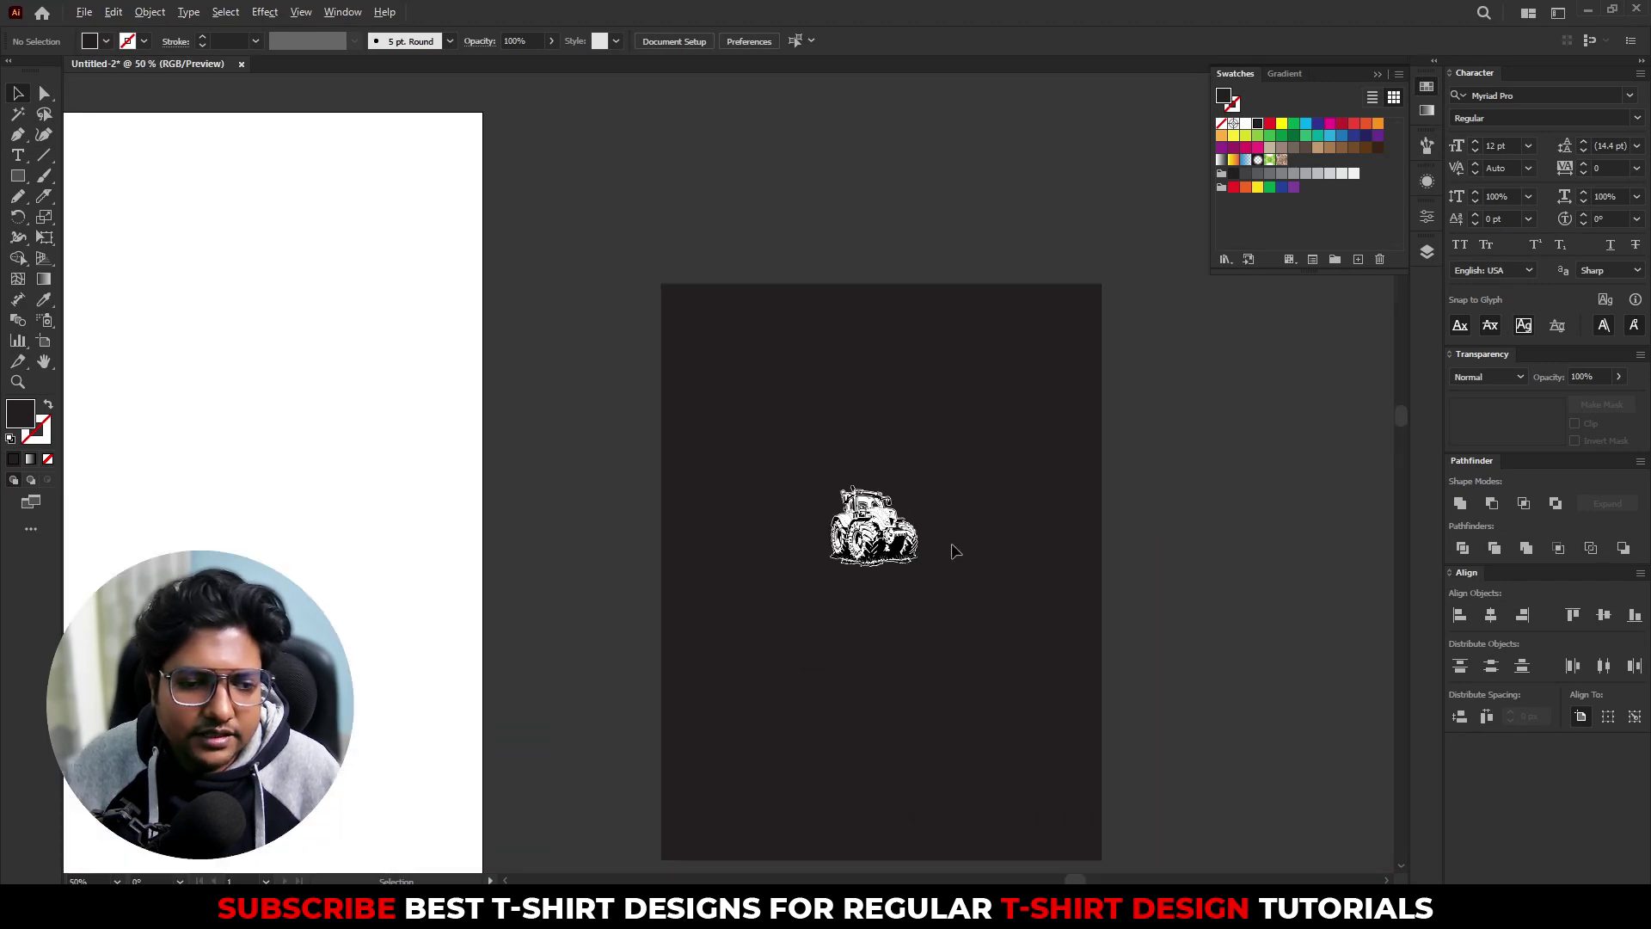
Step: Bring the T-shirt reference image from the artboard over to the black background, just left of the tractor
{"action": "left_click_drag", "start_coordinate": [370, 643], "coordinate": [888, 565]}
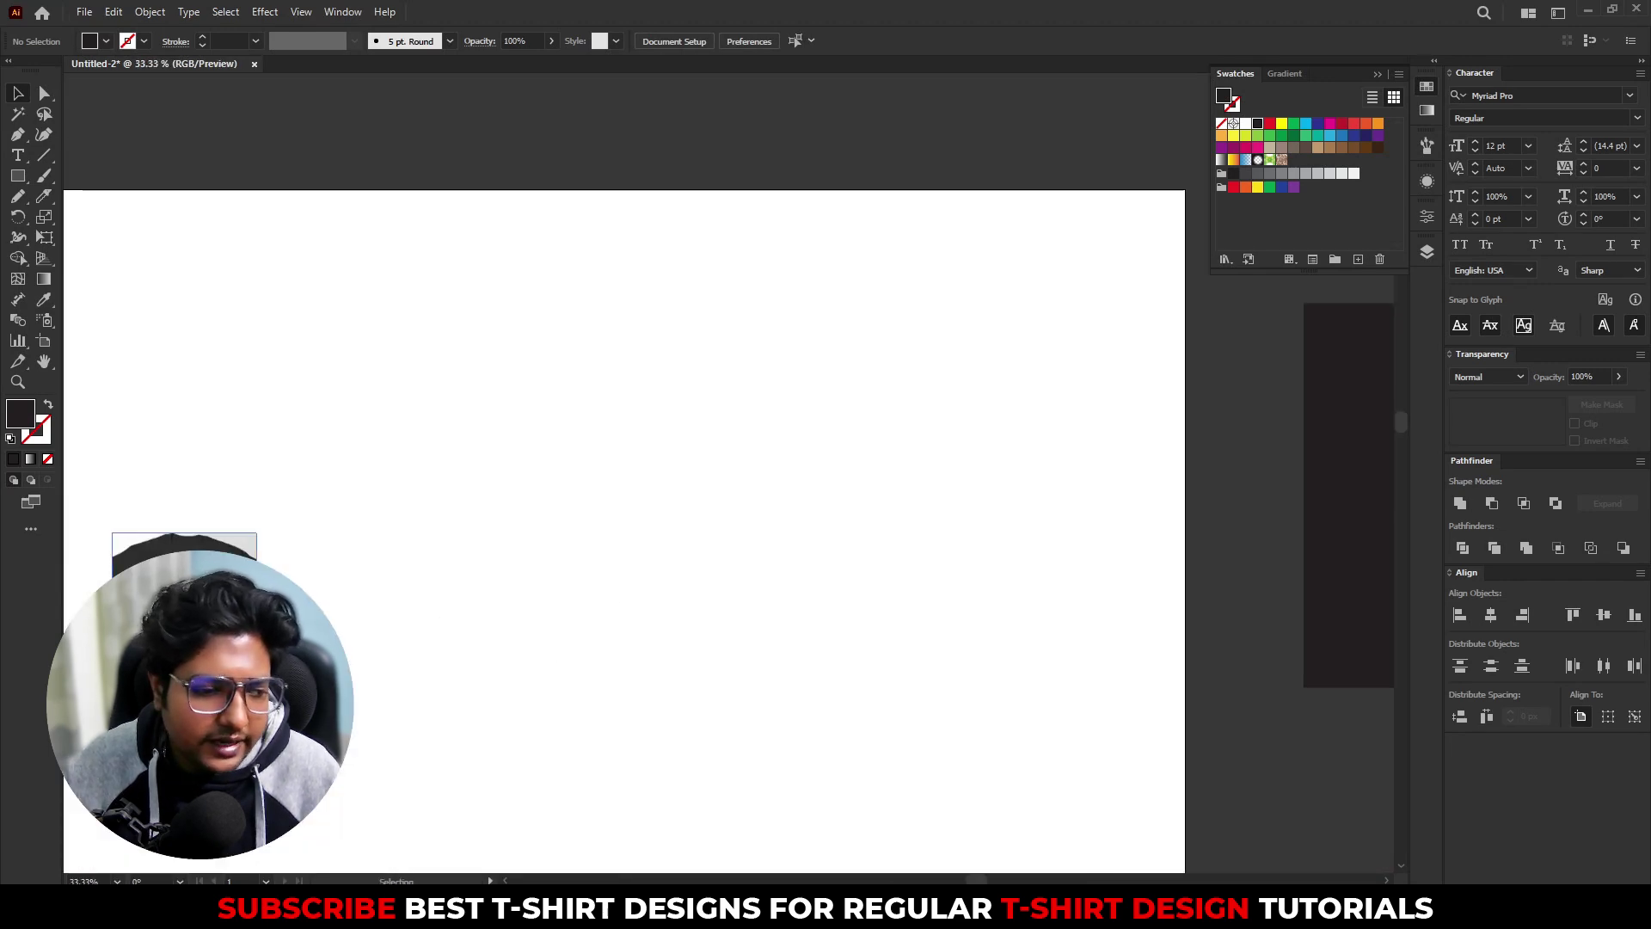
{"action": "left_click_drag", "start_coordinate": [197, 610], "coordinate": [1204, 499]}
{"action": "left_click_drag", "start_coordinate": [1221, 505], "coordinate": [544, 528]}
{"action": "left_click_drag", "start_coordinate": [574, 530], "coordinate": [727, 498]}
{"action": "scroll", "coordinate": [835, 486], "scroll_direction": "up", "scroll_amount": 2}
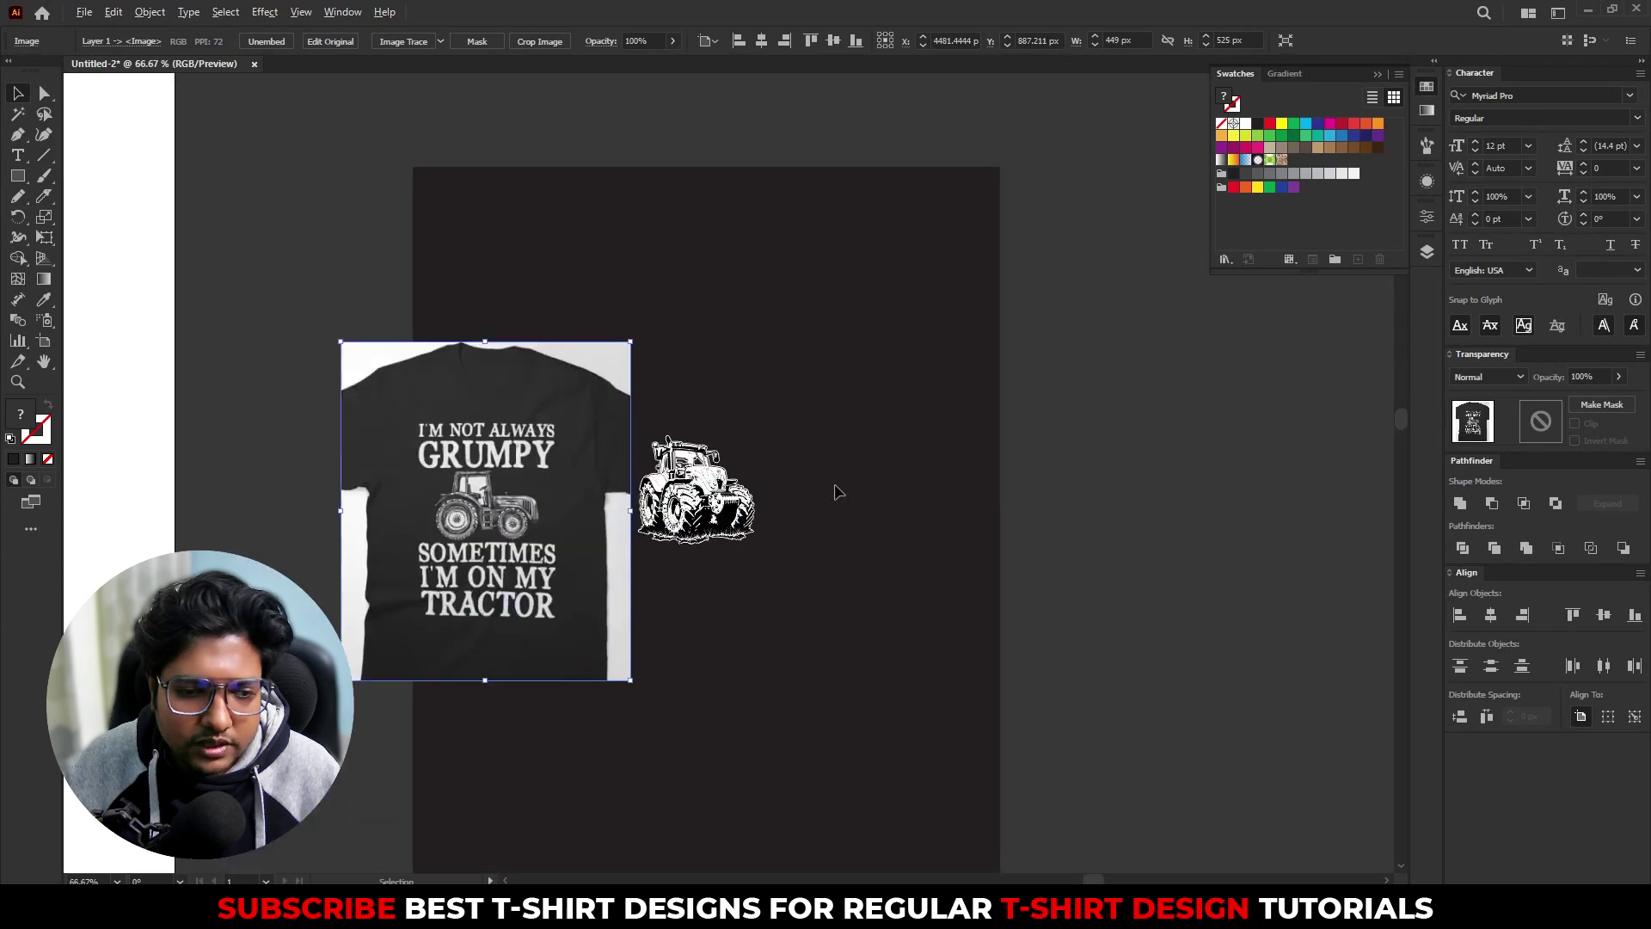
Step: Enlarge the white "i'm not always grumpy sometimes I ride my tractor" text to about 40.6 pt and place it right of the tractor
{"action": "scroll", "coordinate": [838, 492], "scroll_direction": "up", "scroll_amount": 1}
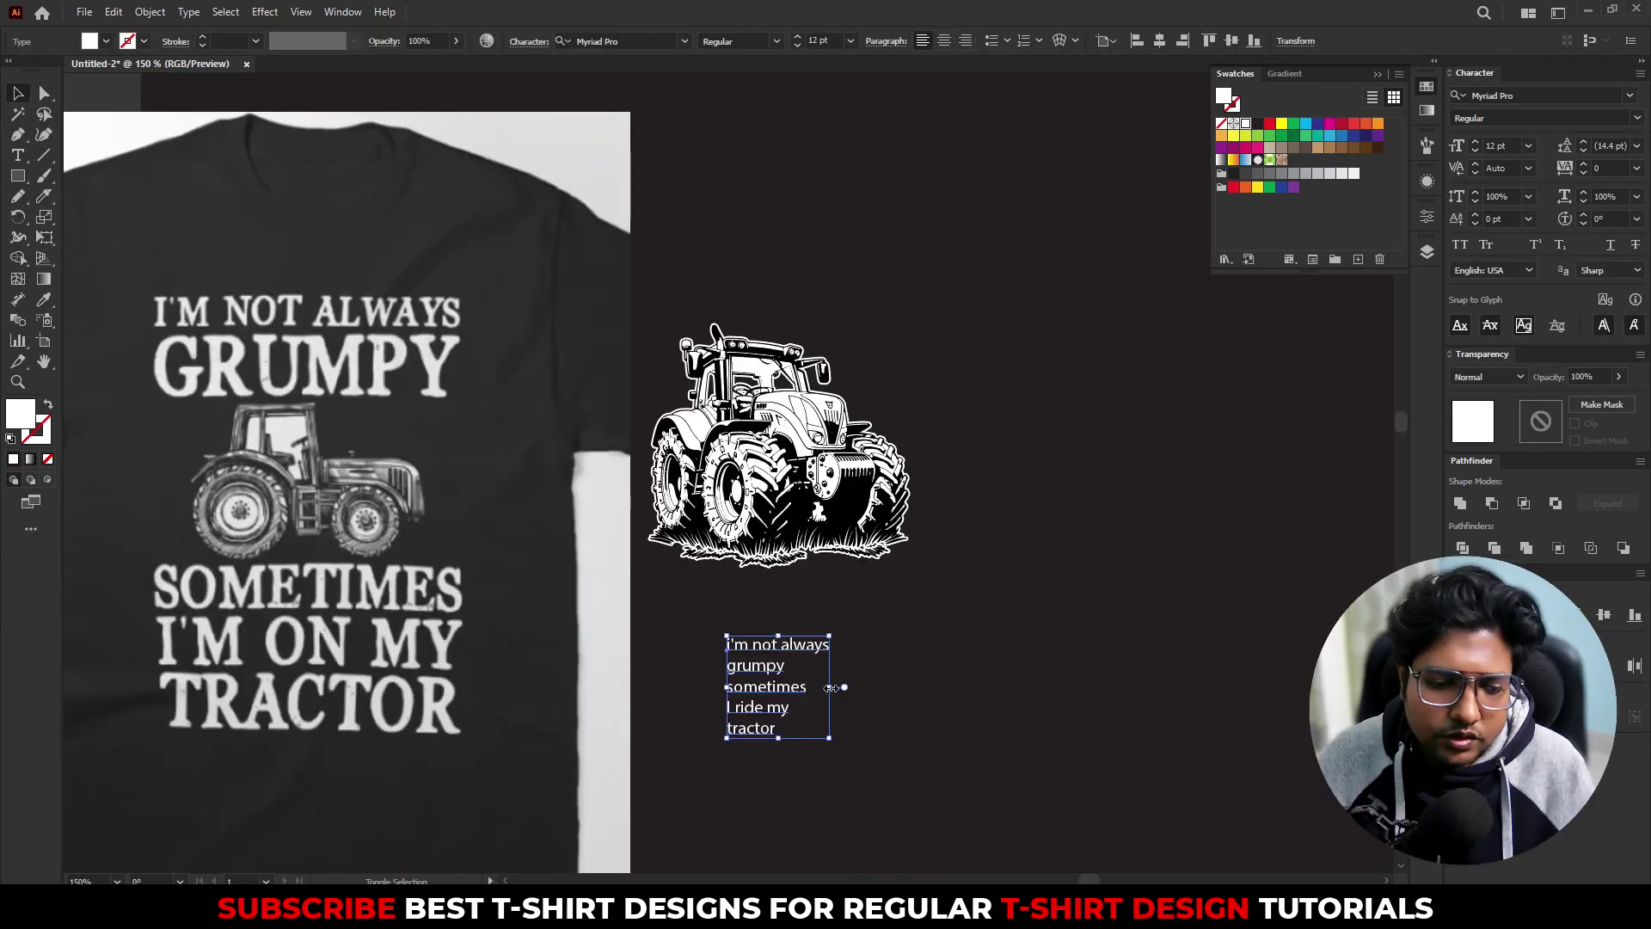
{"action": "left_click_drag", "start_coordinate": [866, 687], "coordinate": [1075, 687]}
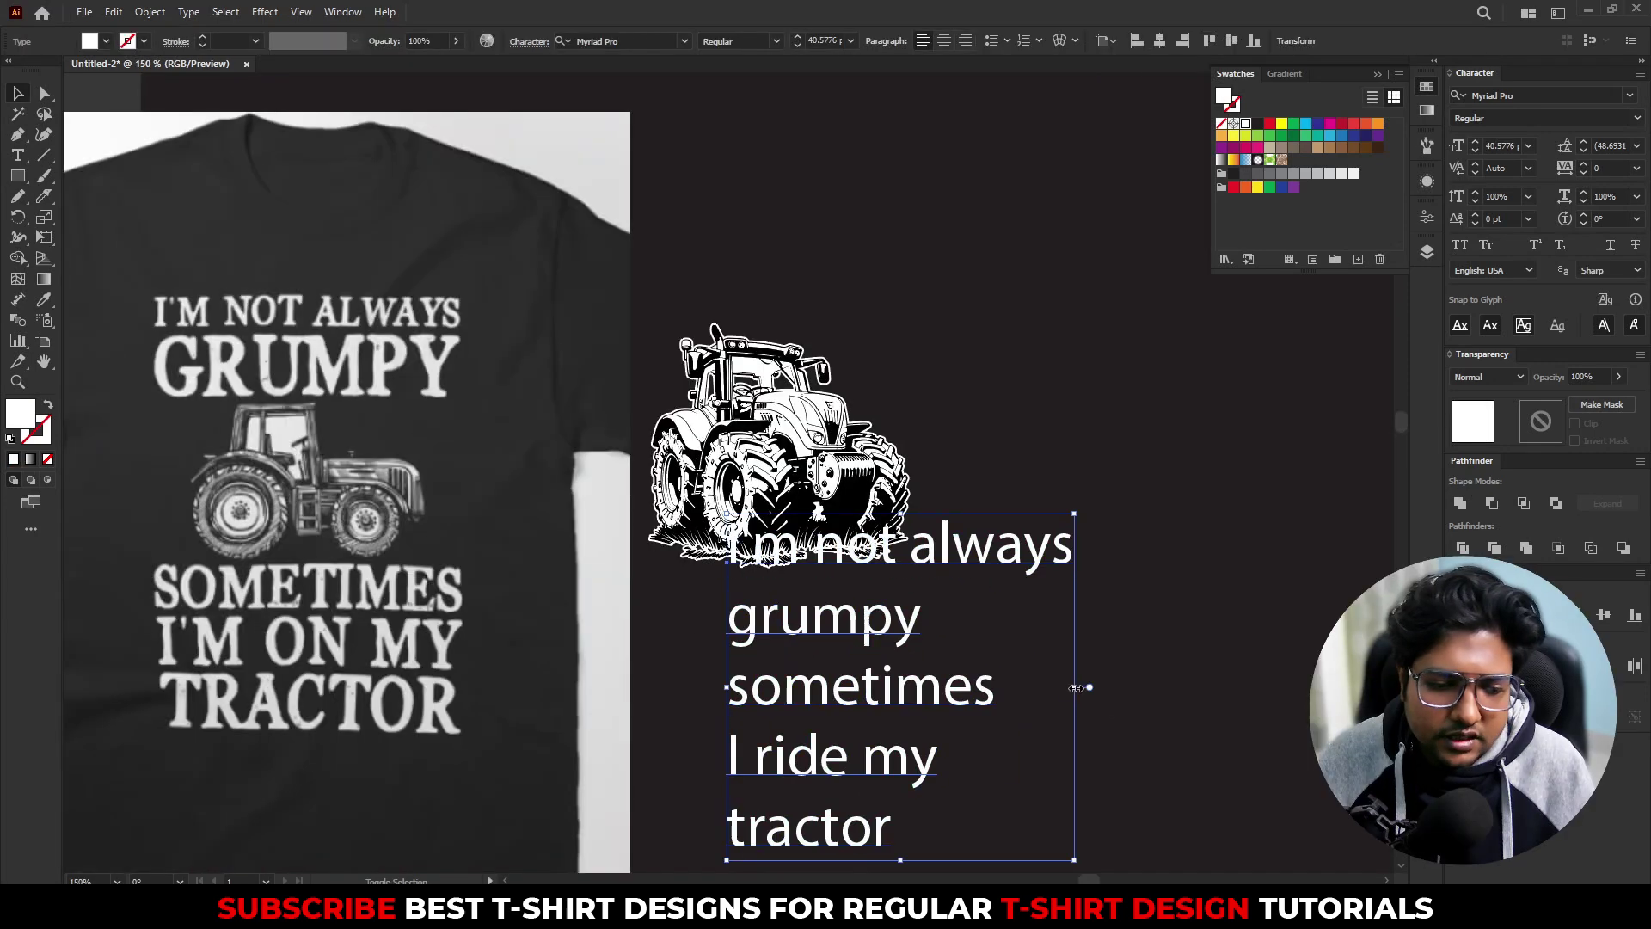
{"action": "left_click_drag", "start_coordinate": [937, 673], "coordinate": [1206, 468]}
{"action": "left_click_drag", "start_coordinate": [793, 642], "coordinate": [700, 608]}
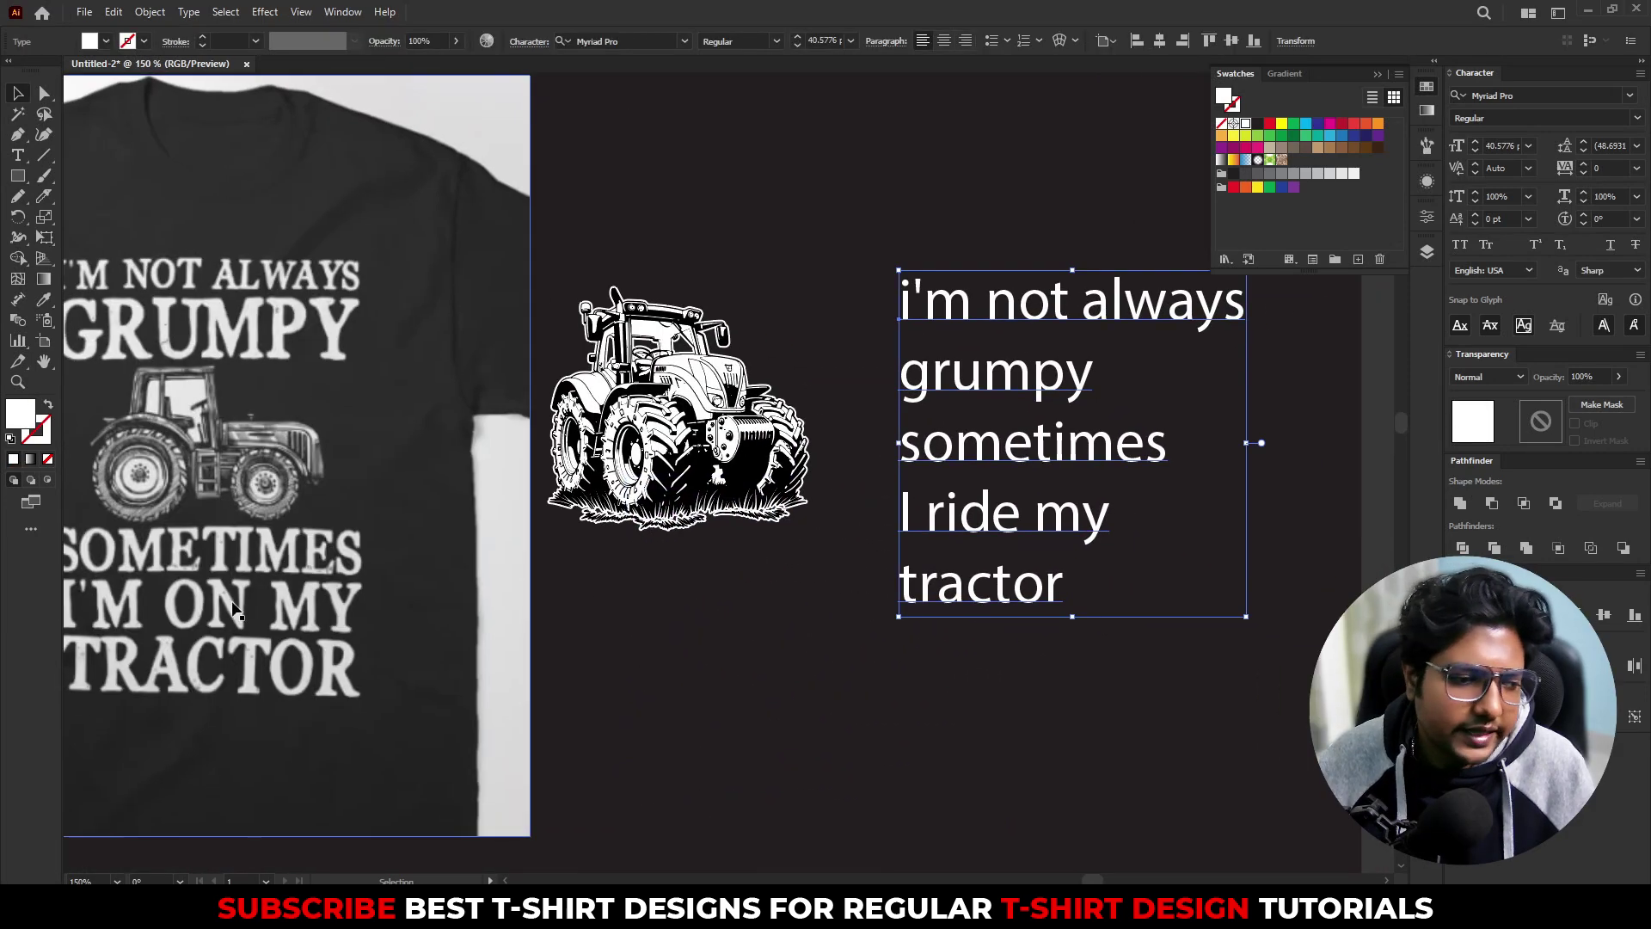
Step: Move the T-shirt reference image farther left, clear of the tractor and the text
{"action": "scroll", "coordinate": [236, 611], "scroll_direction": "down", "scroll_amount": 1}
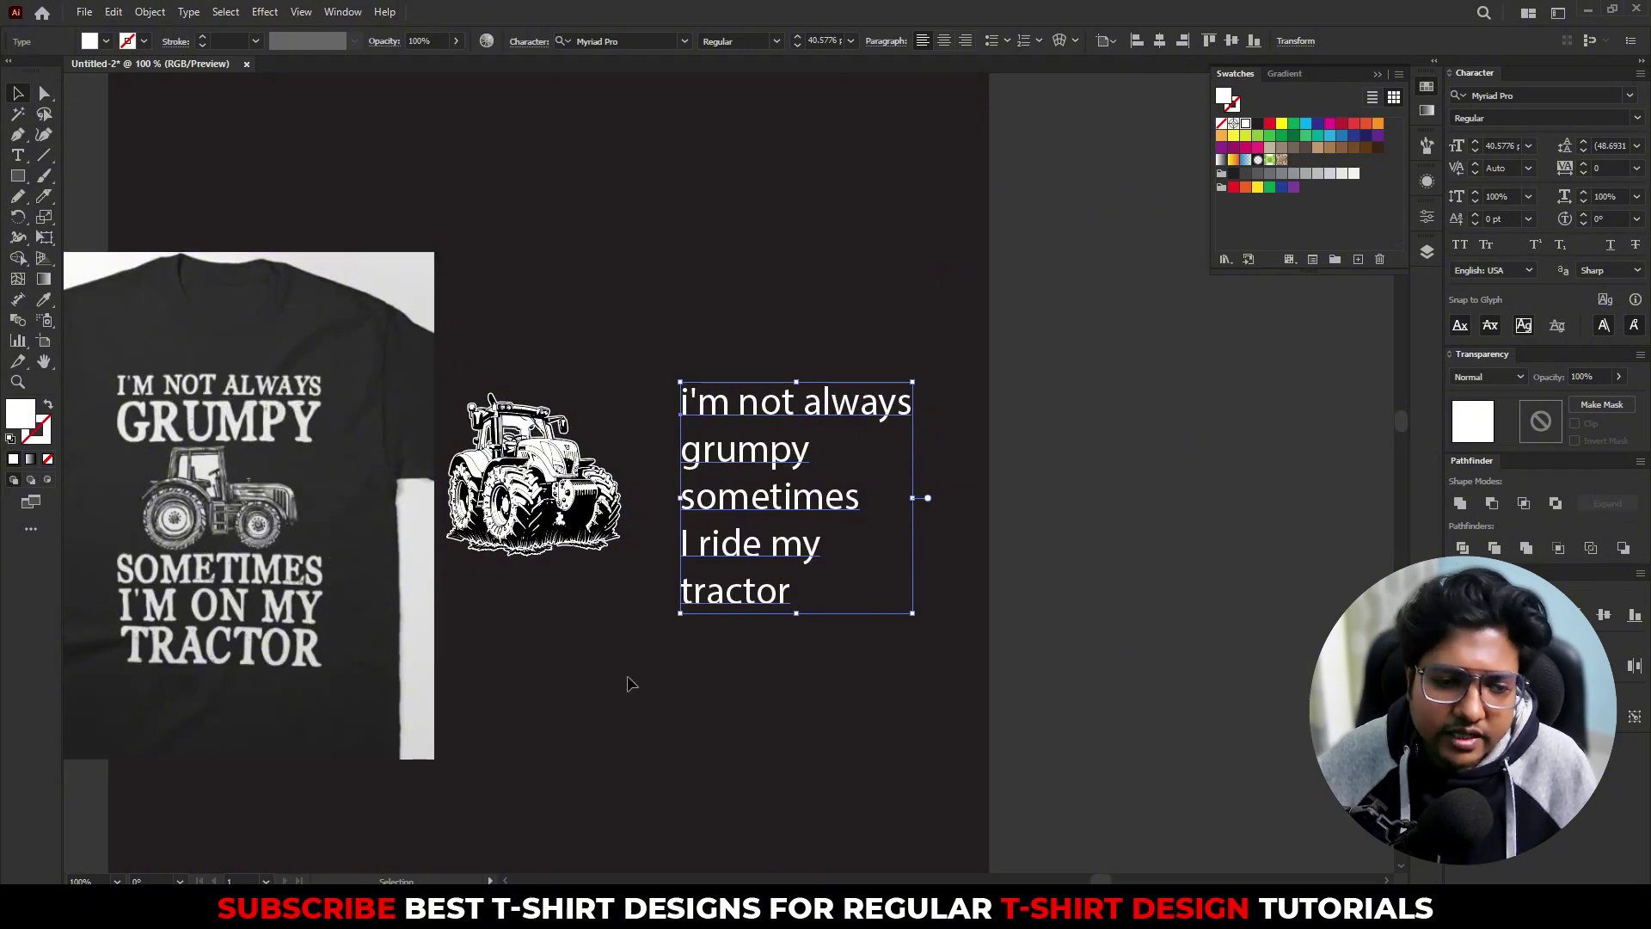
{"action": "scroll", "coordinate": [679, 624], "scroll_direction": "down", "scroll_amount": 1}
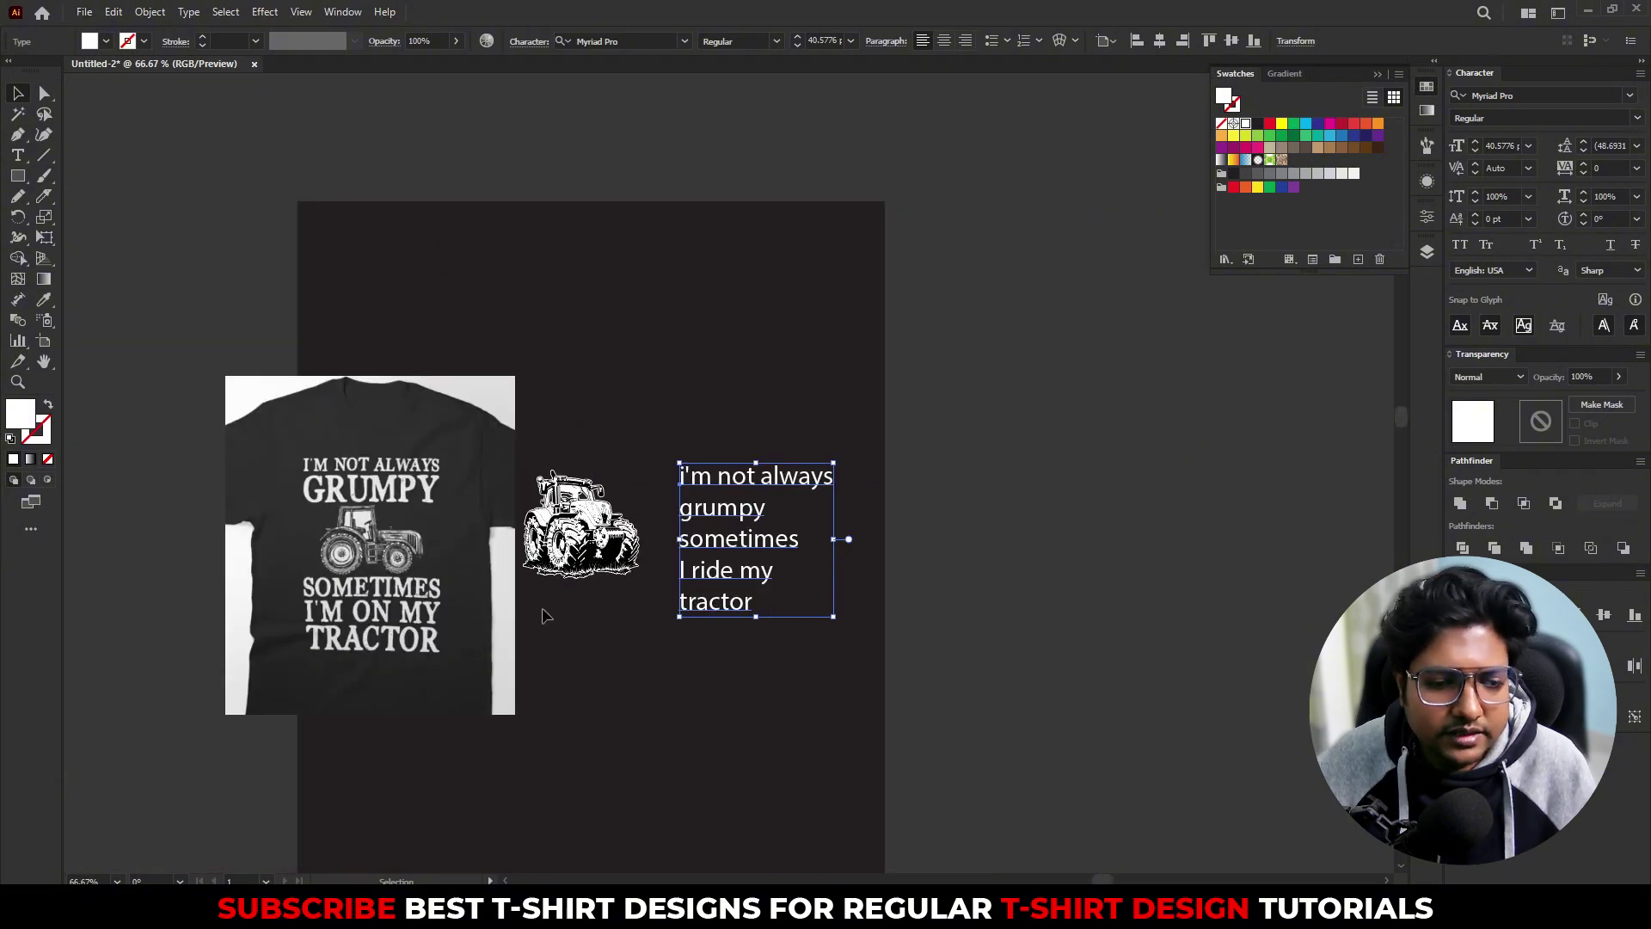
{"action": "left_click_drag", "start_coordinate": [503, 590], "coordinate": [210, 567]}
Step: Run a script on the five-line slogan text to split it into a separate text object for each line
{"action": "scroll", "coordinate": [593, 611], "scroll_direction": "up", "scroll_amount": 3}
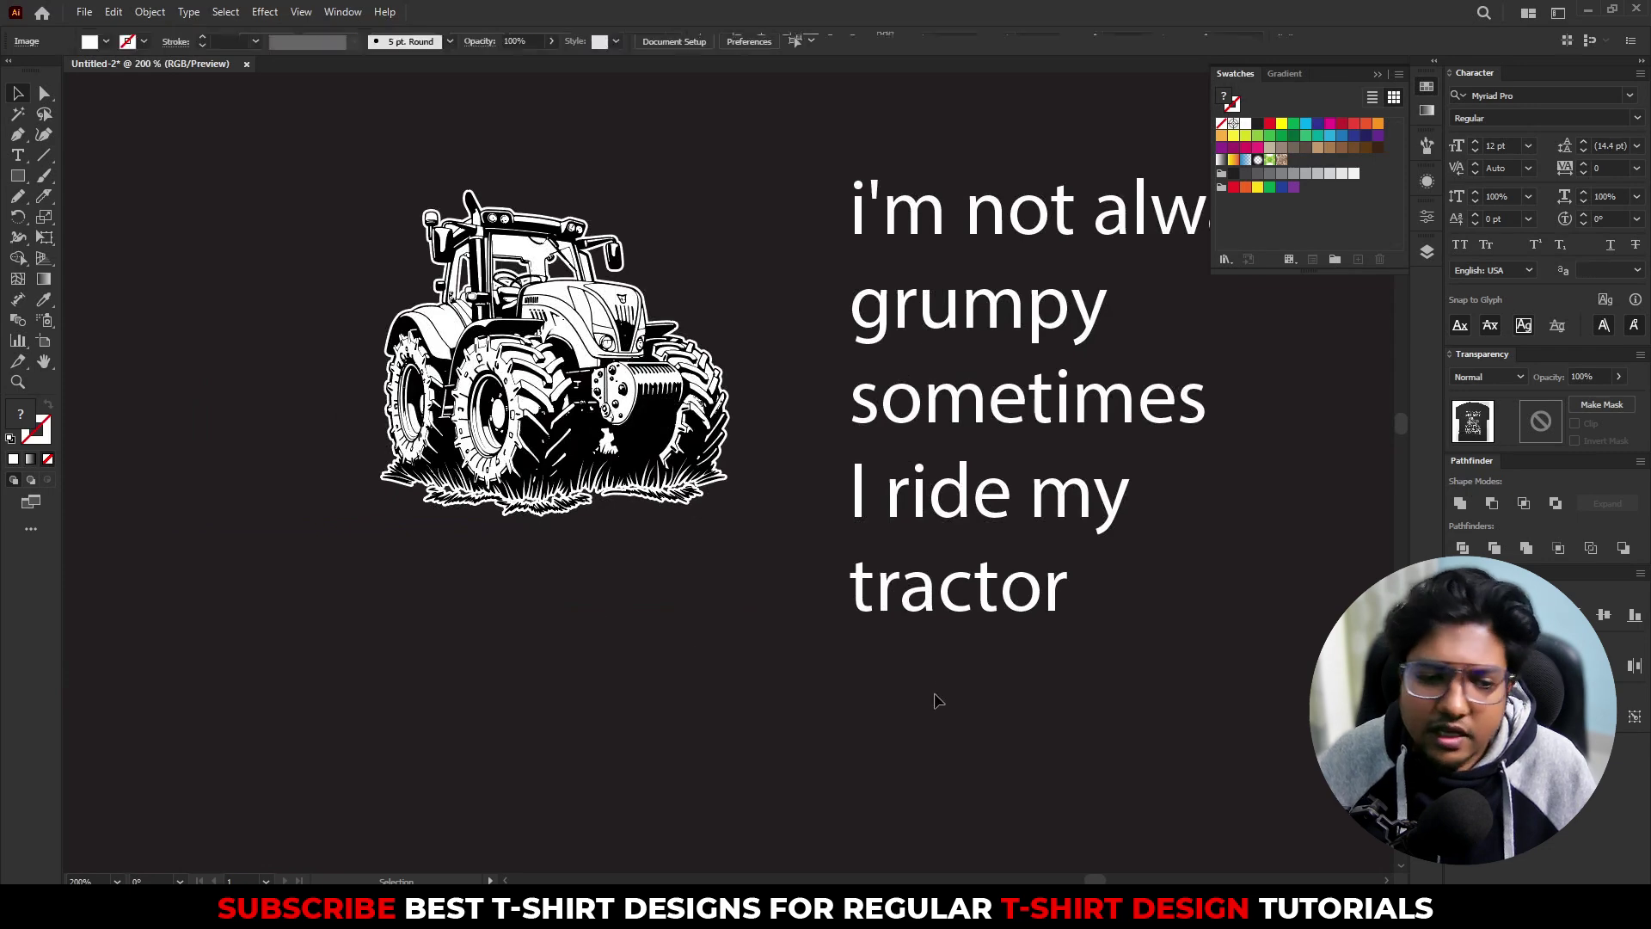
{"action": "left_click", "coordinate": [951, 579]}
{"action": "left_click_drag", "start_coordinate": [981, 568], "coordinate": [782, 601]}
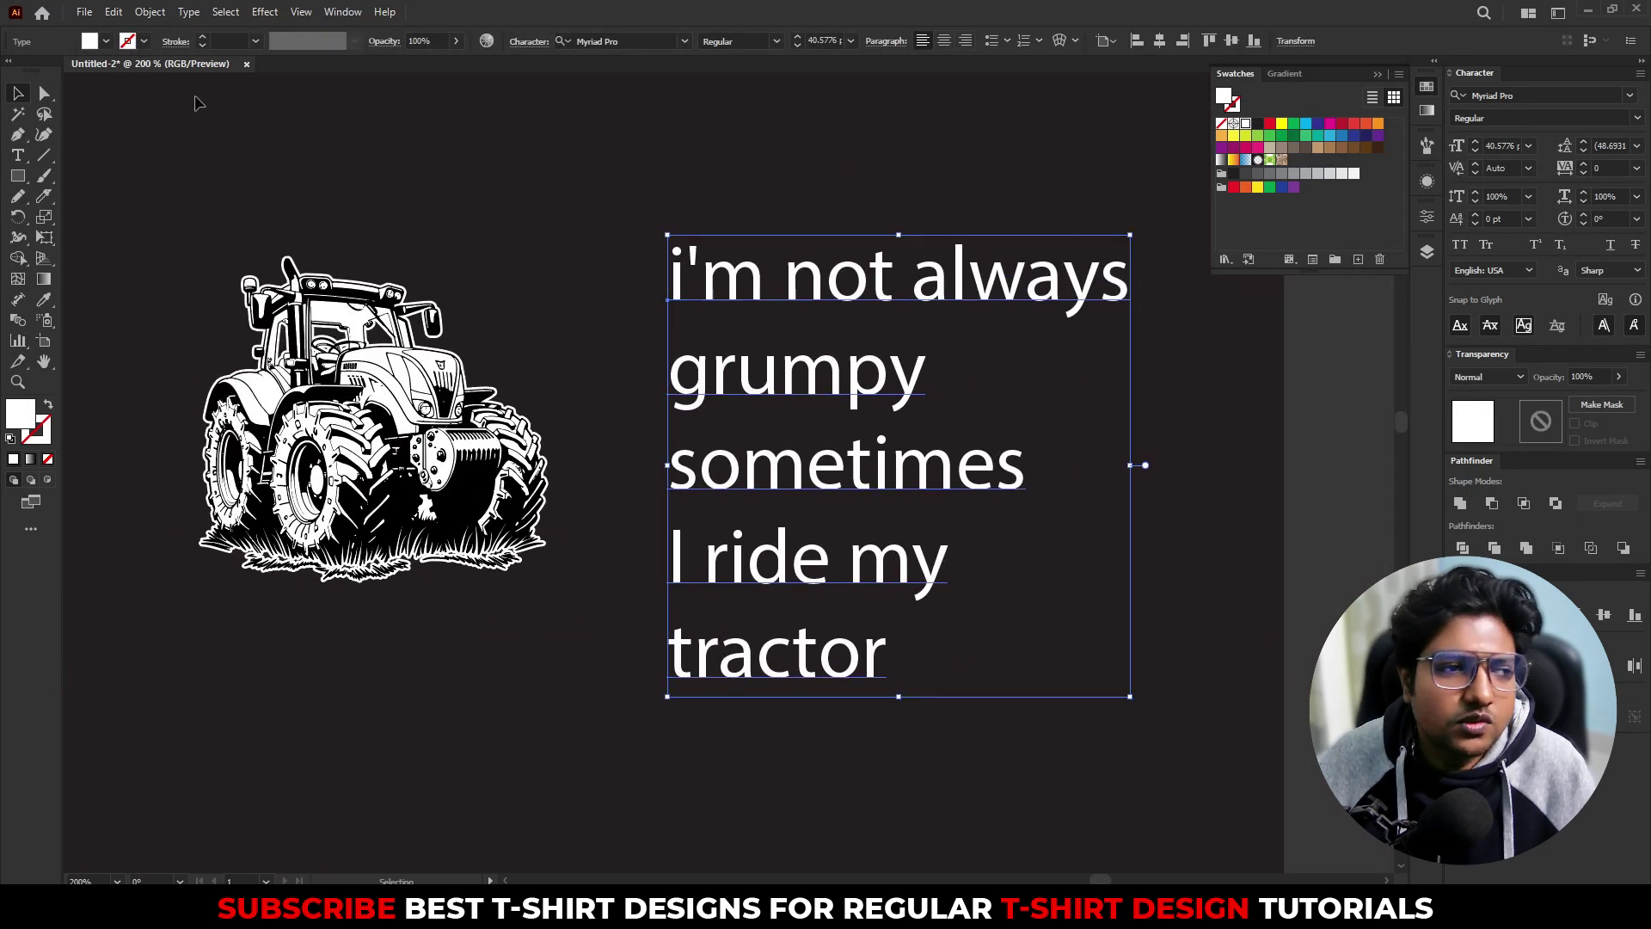
{"action": "left_click", "coordinate": [85, 12]}
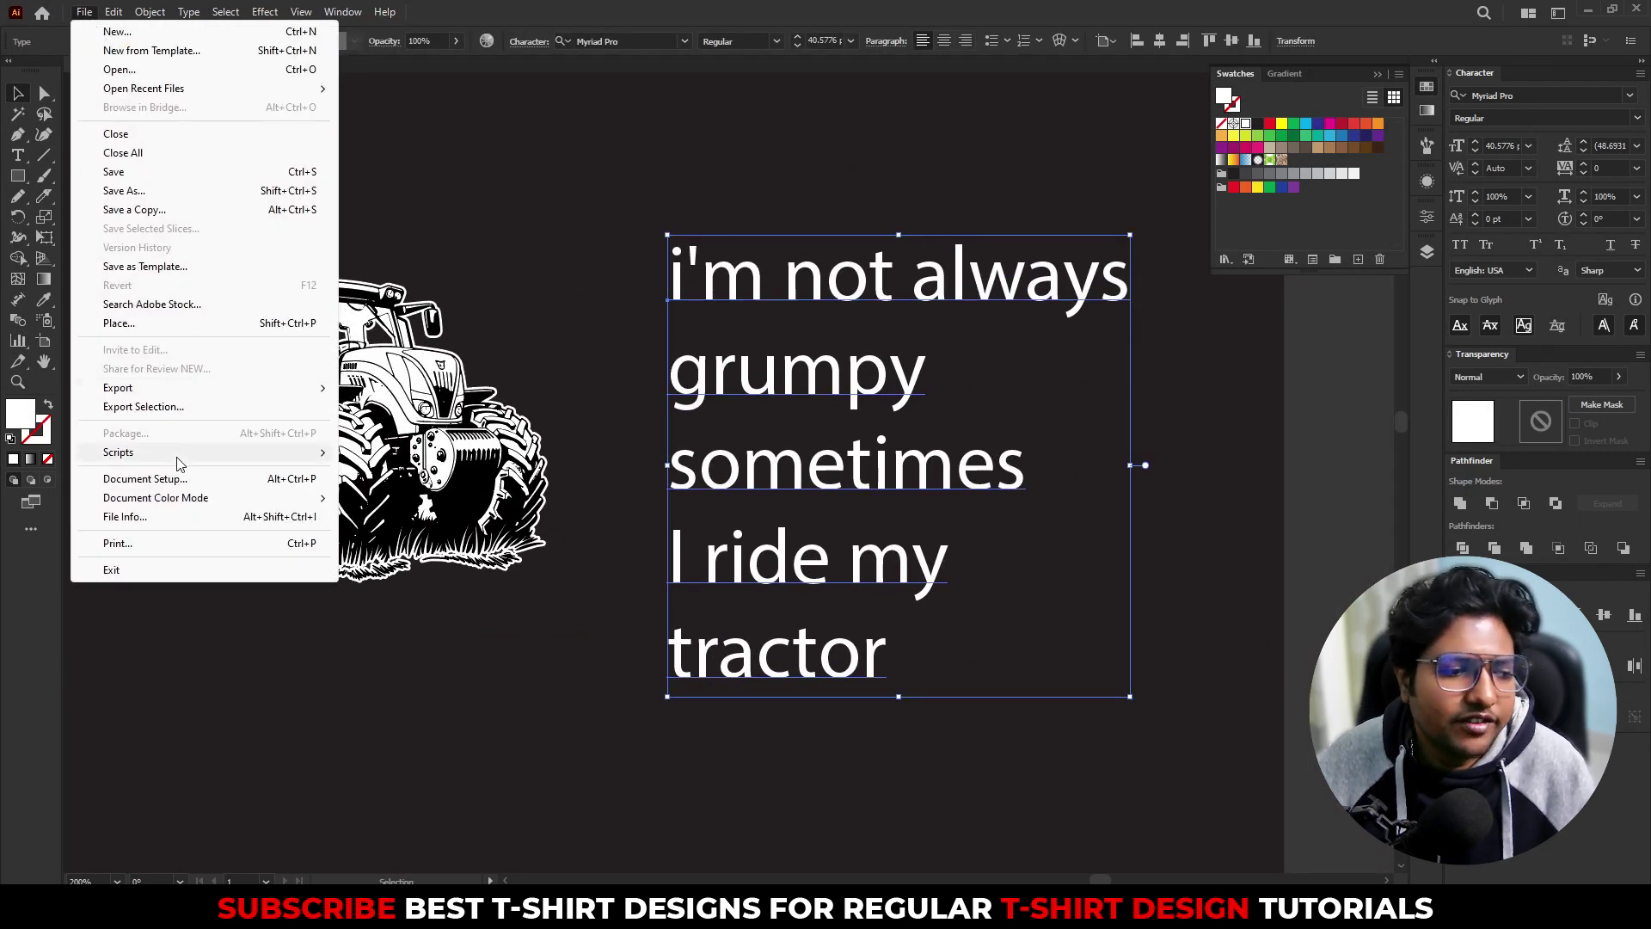
{"action": "mouse_move", "coordinate": [181, 454]}
{"action": "left_click", "coordinate": [412, 452]}
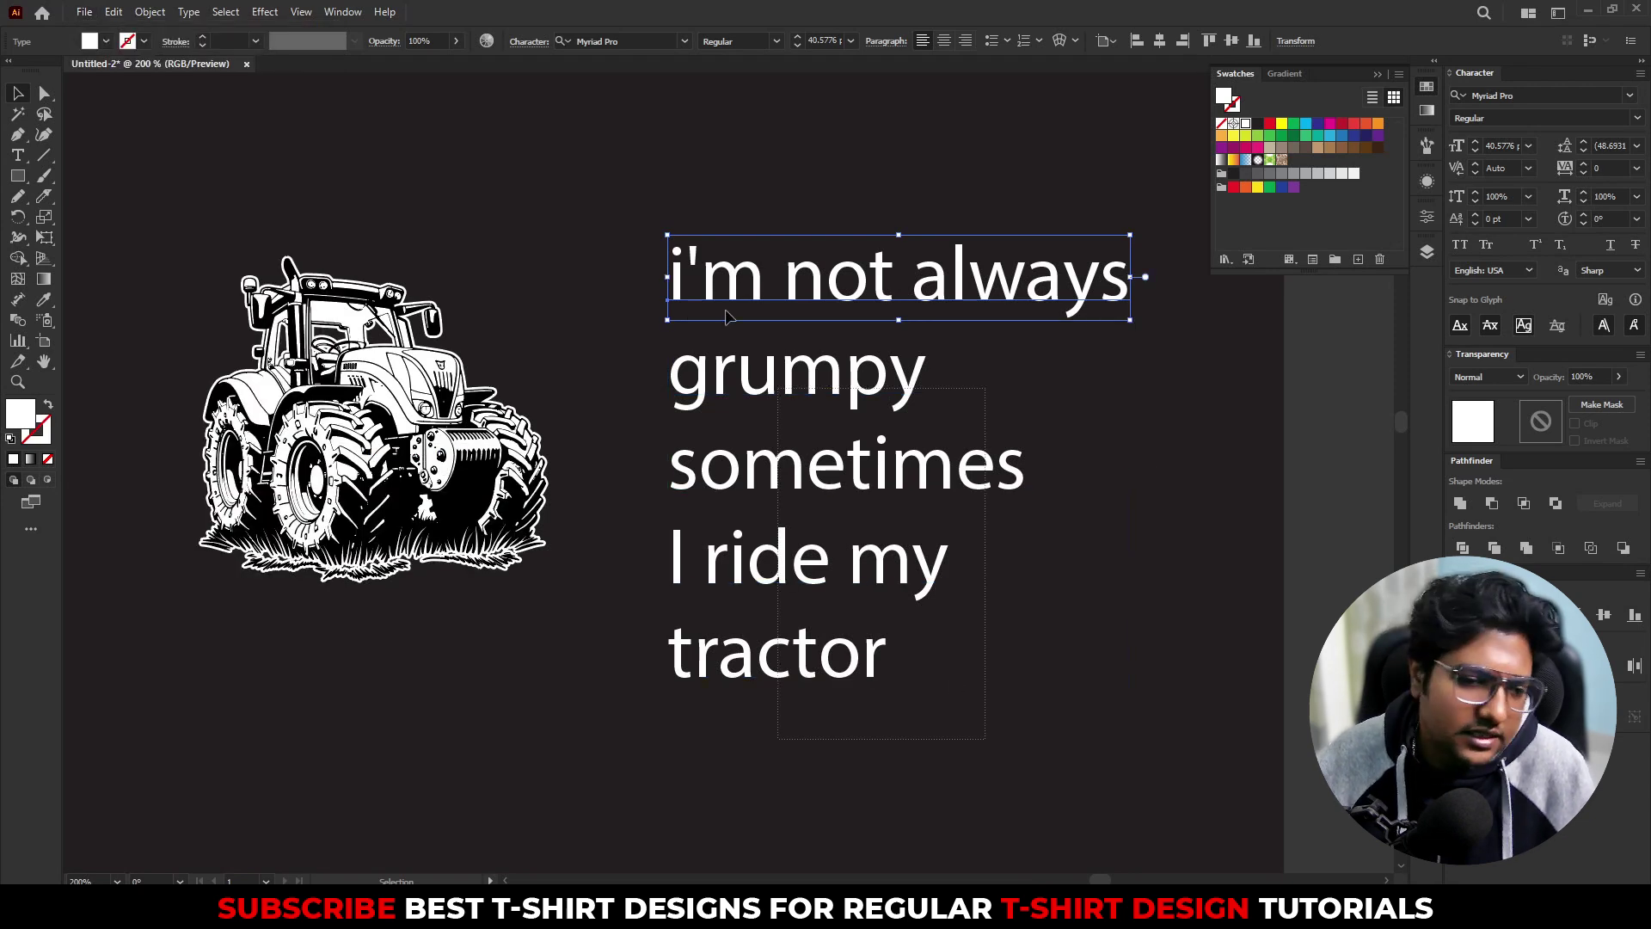
{"action": "left_click", "coordinate": [965, 612]}
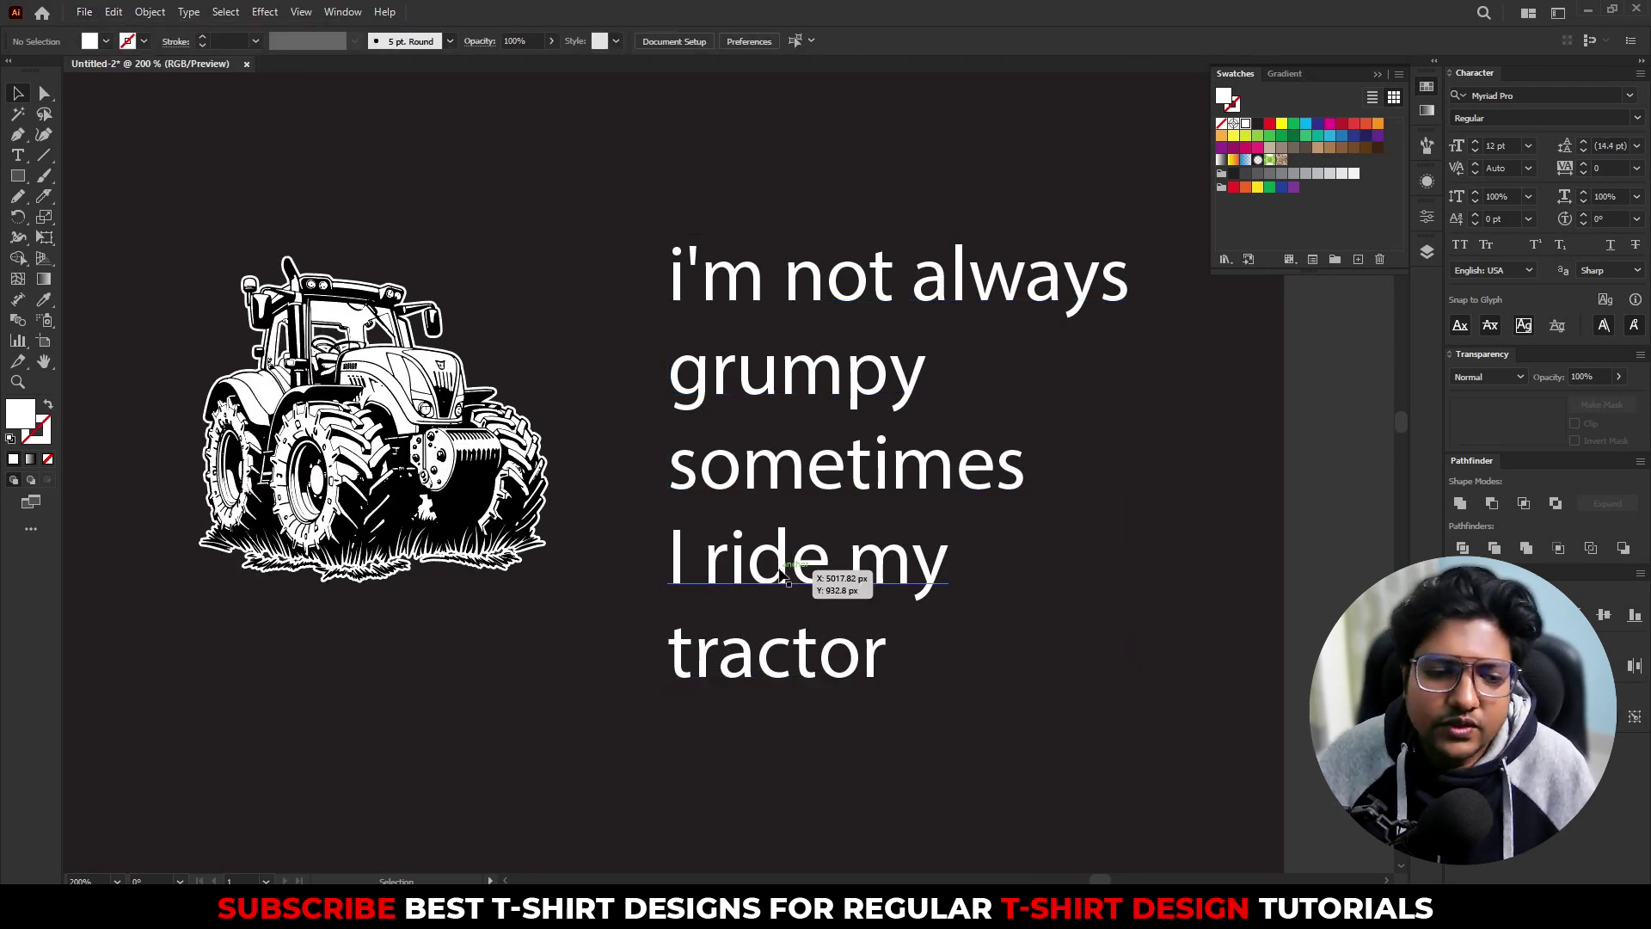
{"action": "left_click", "coordinate": [732, 570]}
{"action": "left_click", "coordinate": [1087, 583]}
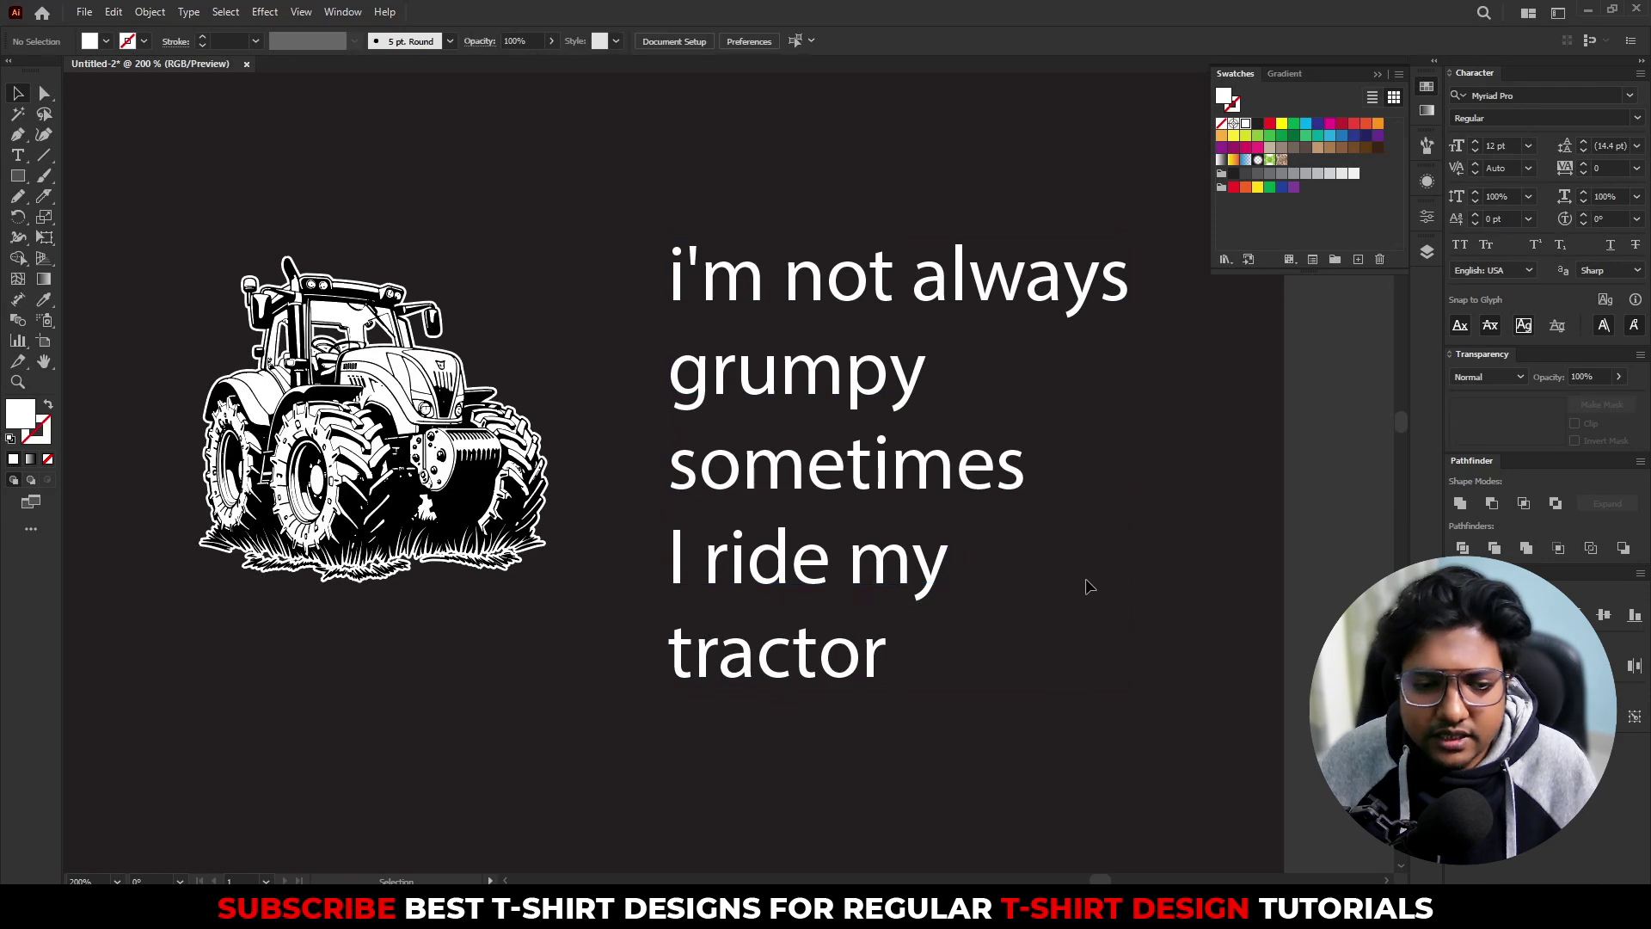
{"action": "left_click_drag", "start_coordinate": [644, 503], "coordinate": [936, 522]}
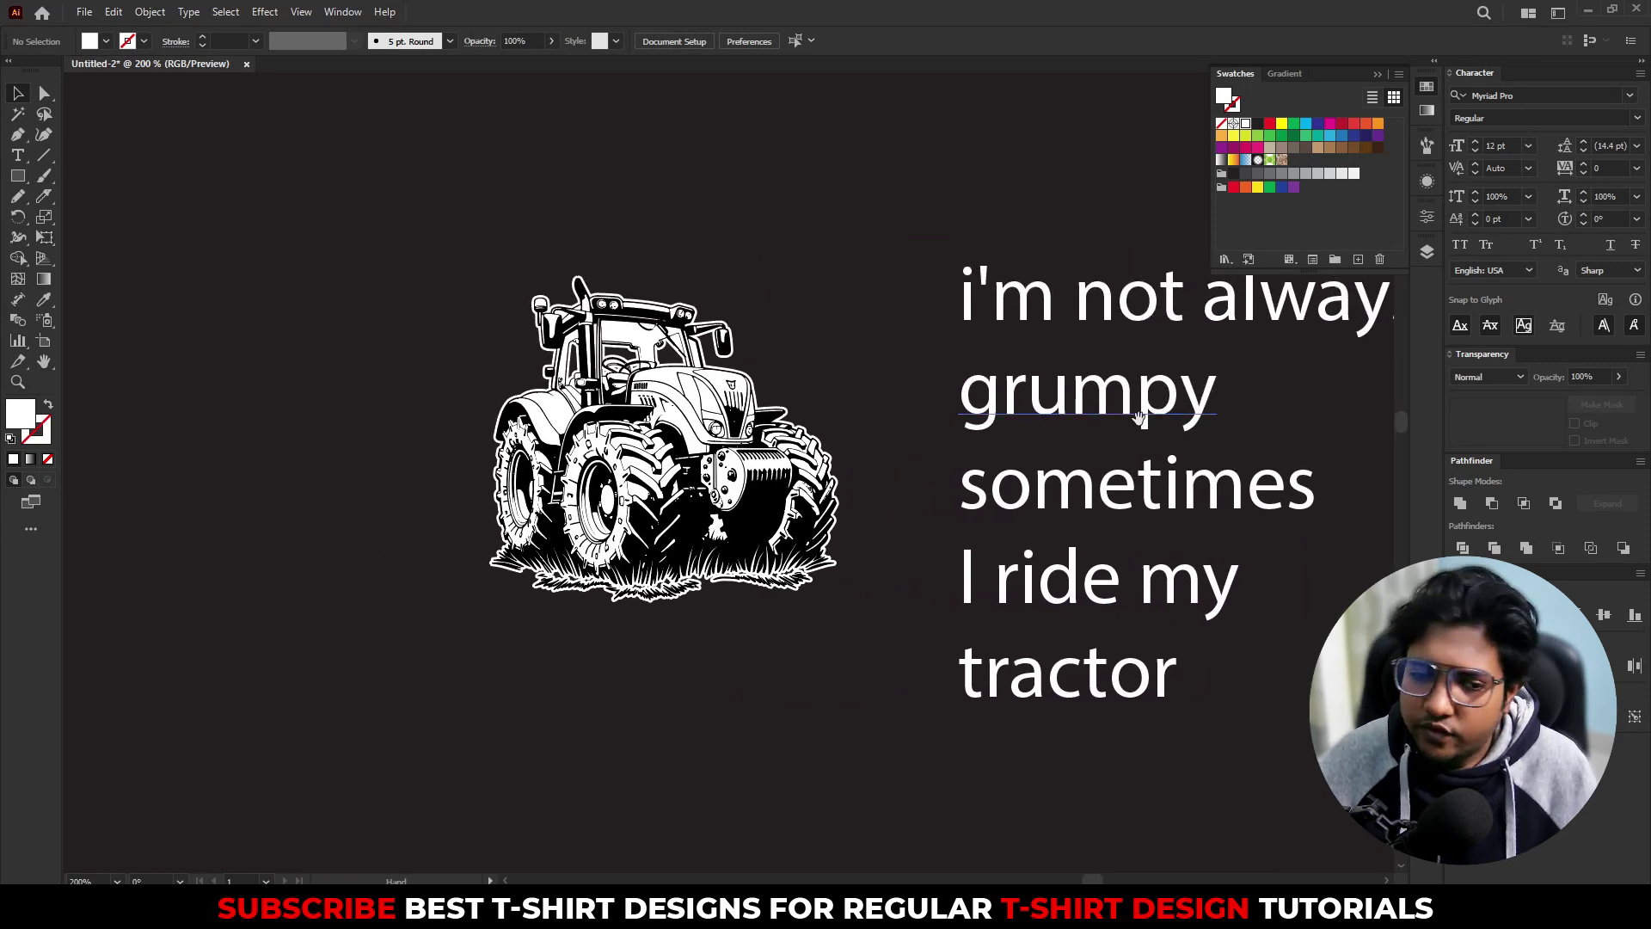
{"action": "left_click_drag", "start_coordinate": [1128, 426], "coordinate": [860, 377]}
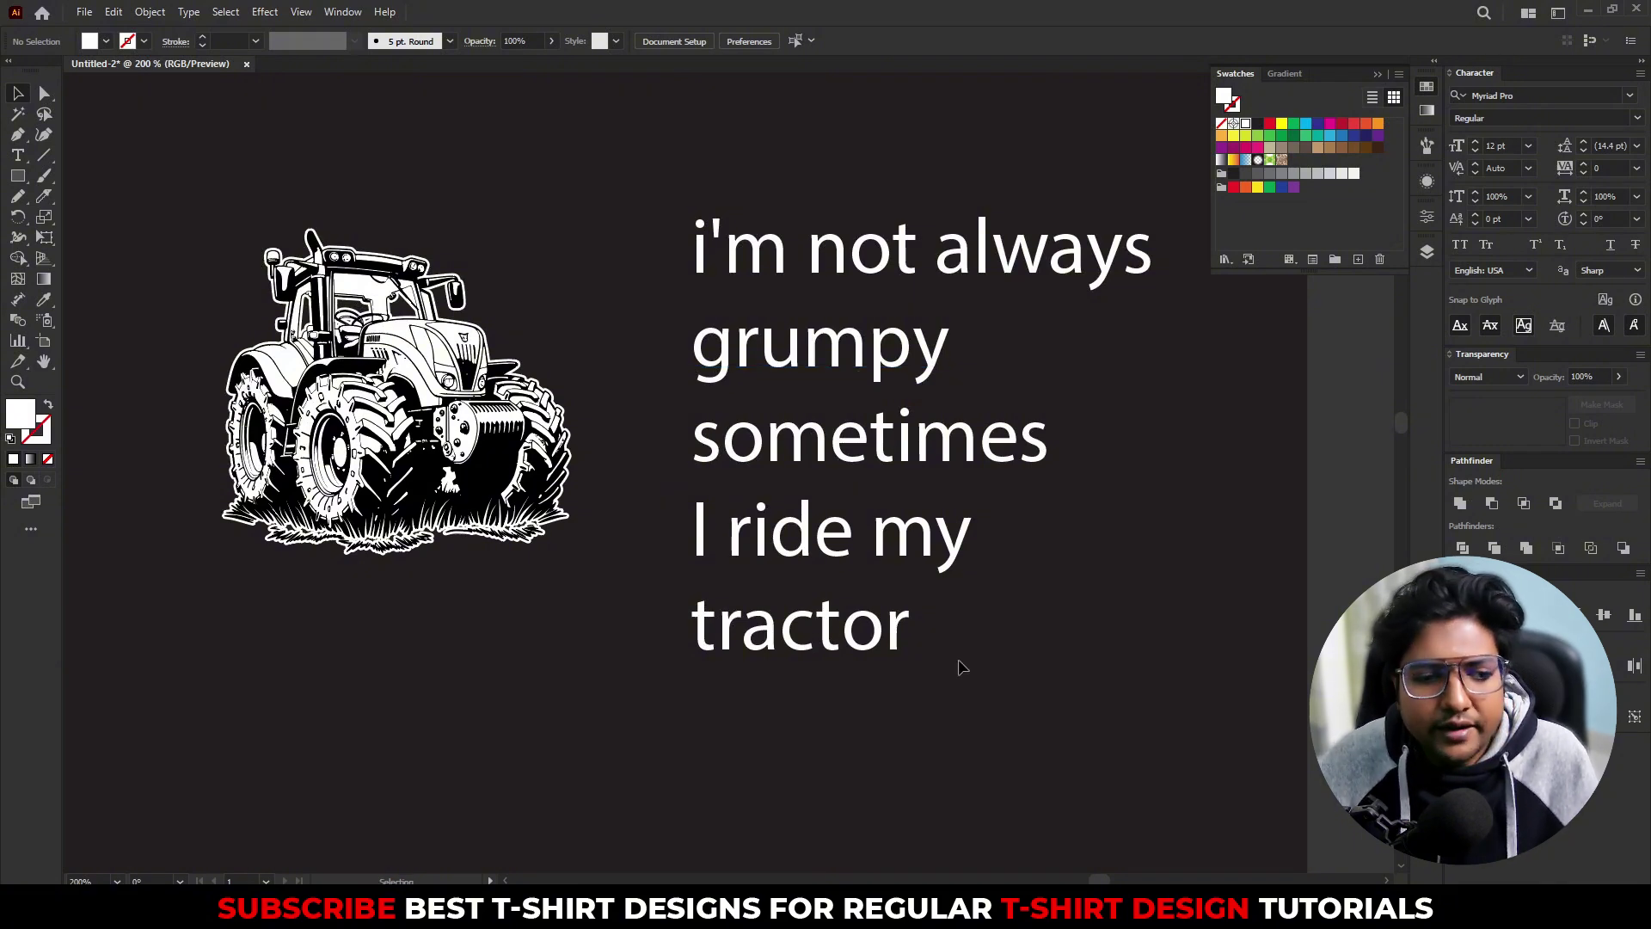
Step: Move the word "tractor" beneath the tractor illustration and enlarge it to about 67 pt to match the illustration's width
{"action": "left_click", "coordinate": [856, 653]}
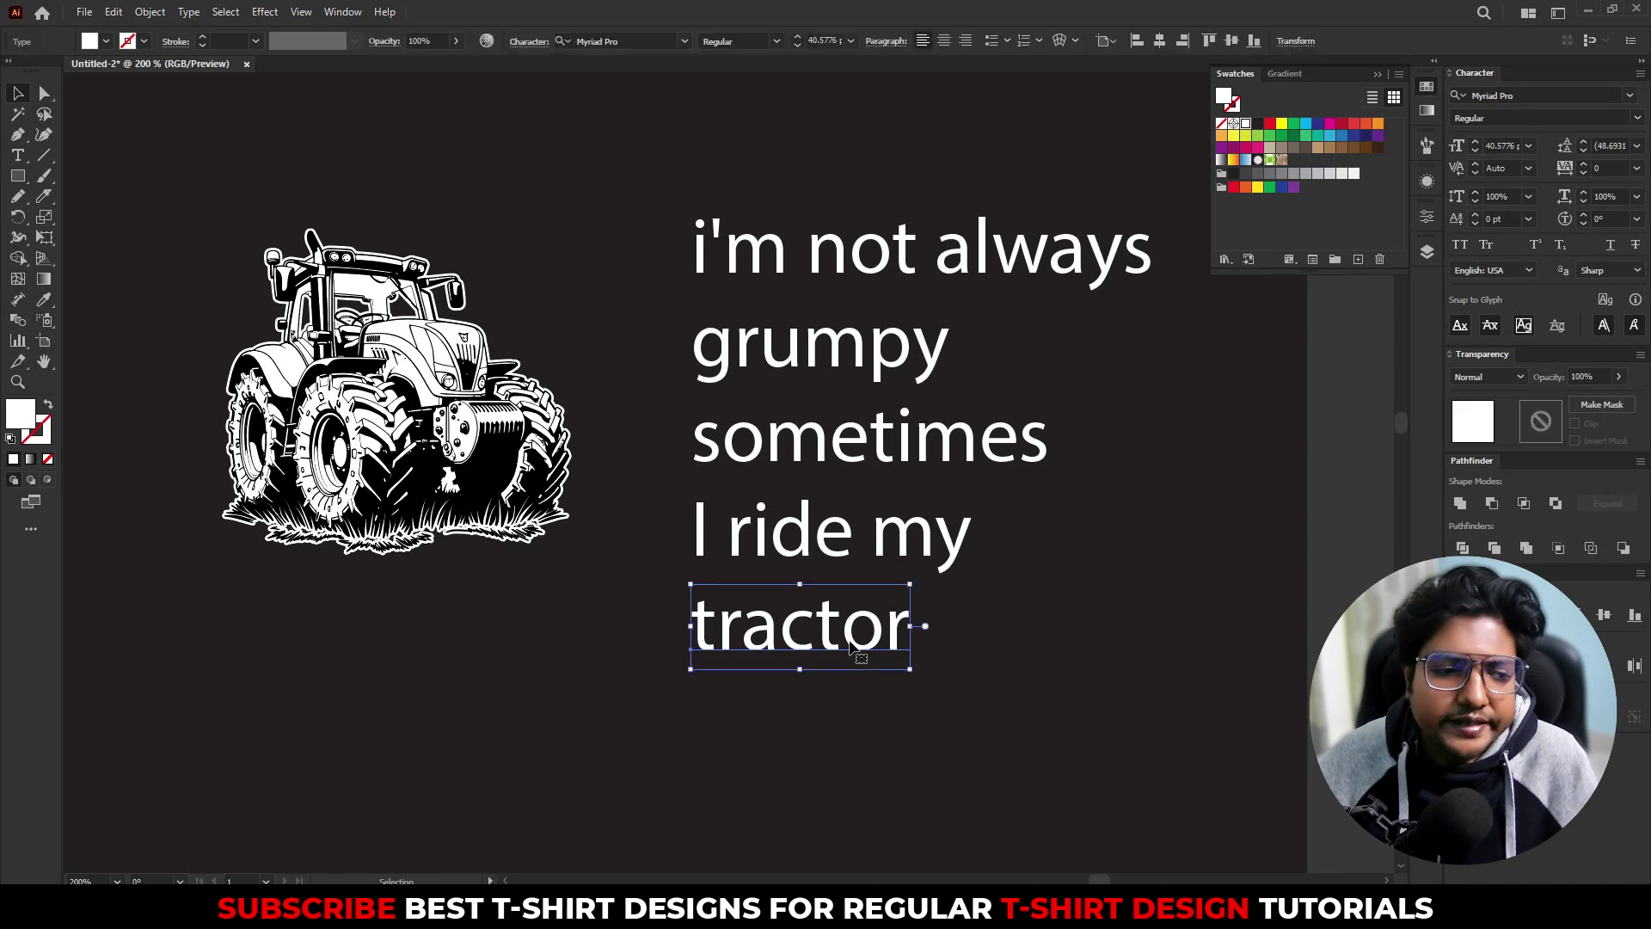
{"action": "left_click_drag", "start_coordinate": [864, 655], "coordinate": [572, 617]}
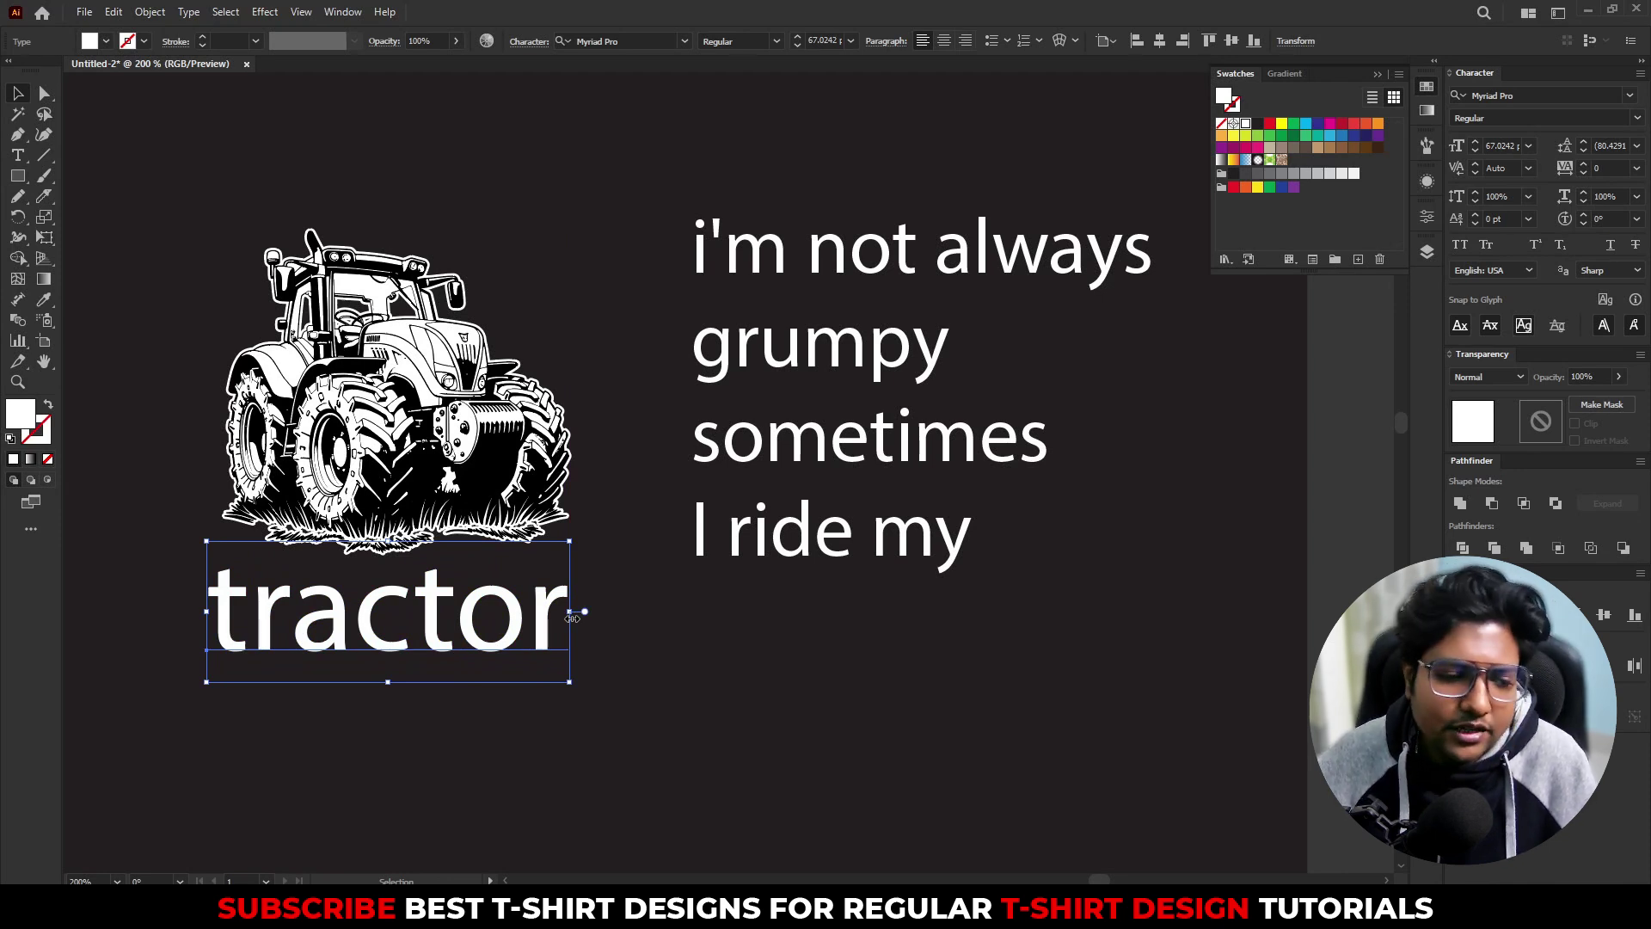
{"action": "mouse_move", "coordinate": [510, 628]}
{"action": "left_mouse_down"}
{"action": "mouse_move", "coordinate": [514, 675]}
{"action": "mouse_move", "coordinate": [510, 653]}
{"action": "left_mouse_up"}
{"action": "left_click", "coordinate": [585, 565]}
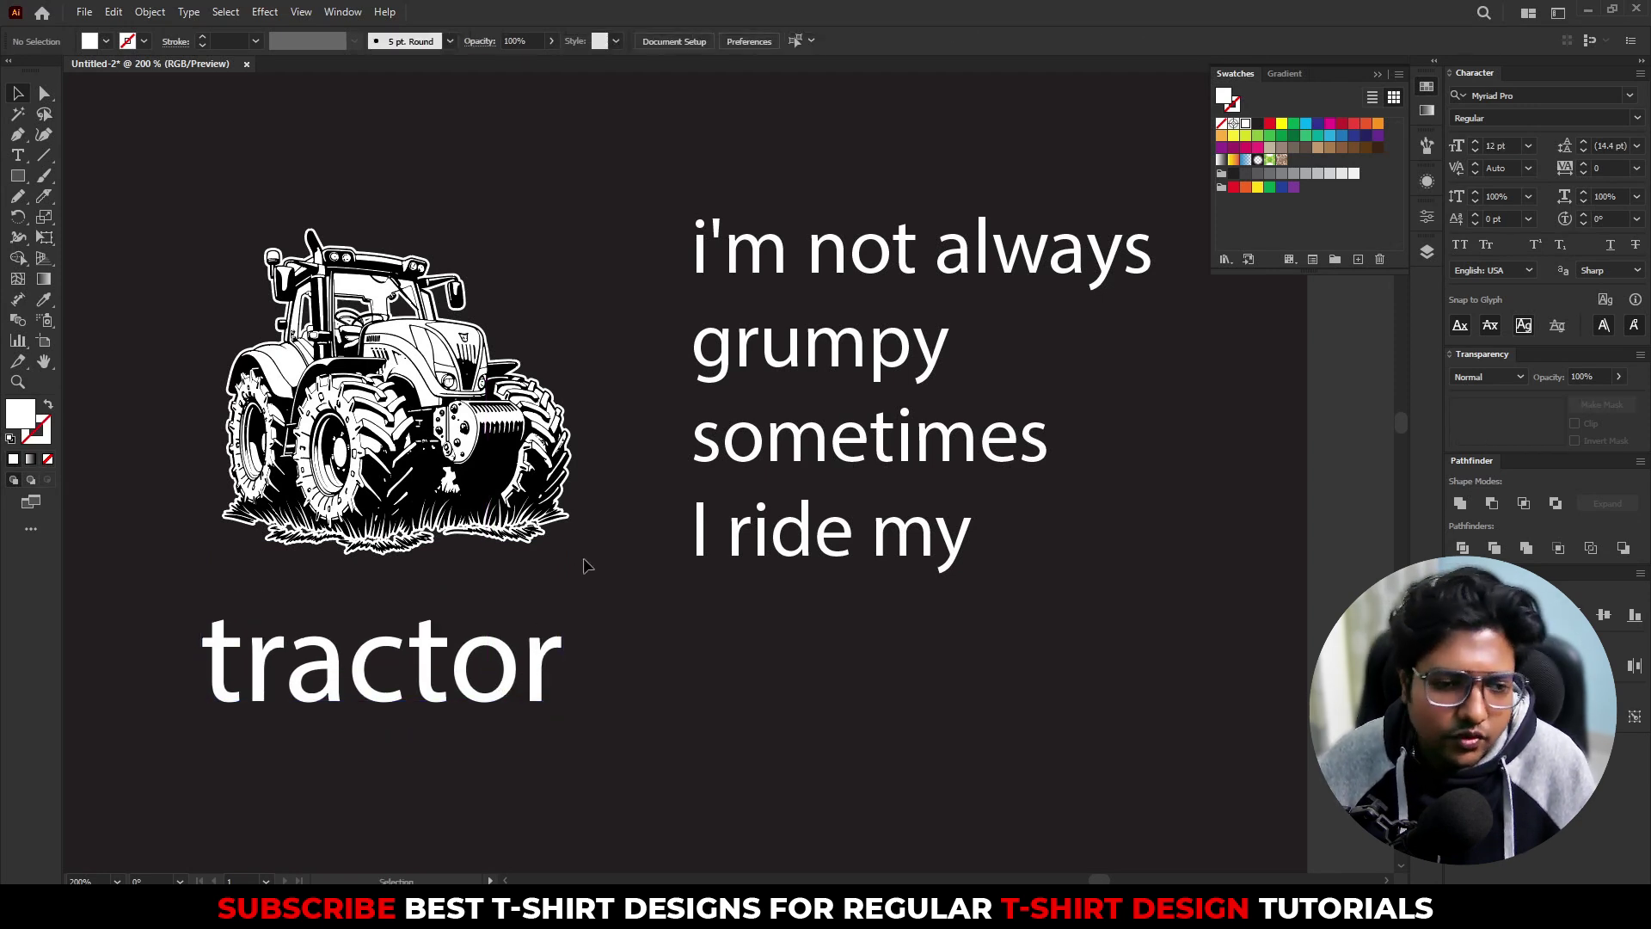
Step: Place "grumpy" across the tractor's roof at about 61.9 pt and set the "i'm not always" line aside at the upper right
{"action": "left_click_drag", "start_coordinate": [839, 367], "coordinate": [395, 247]}
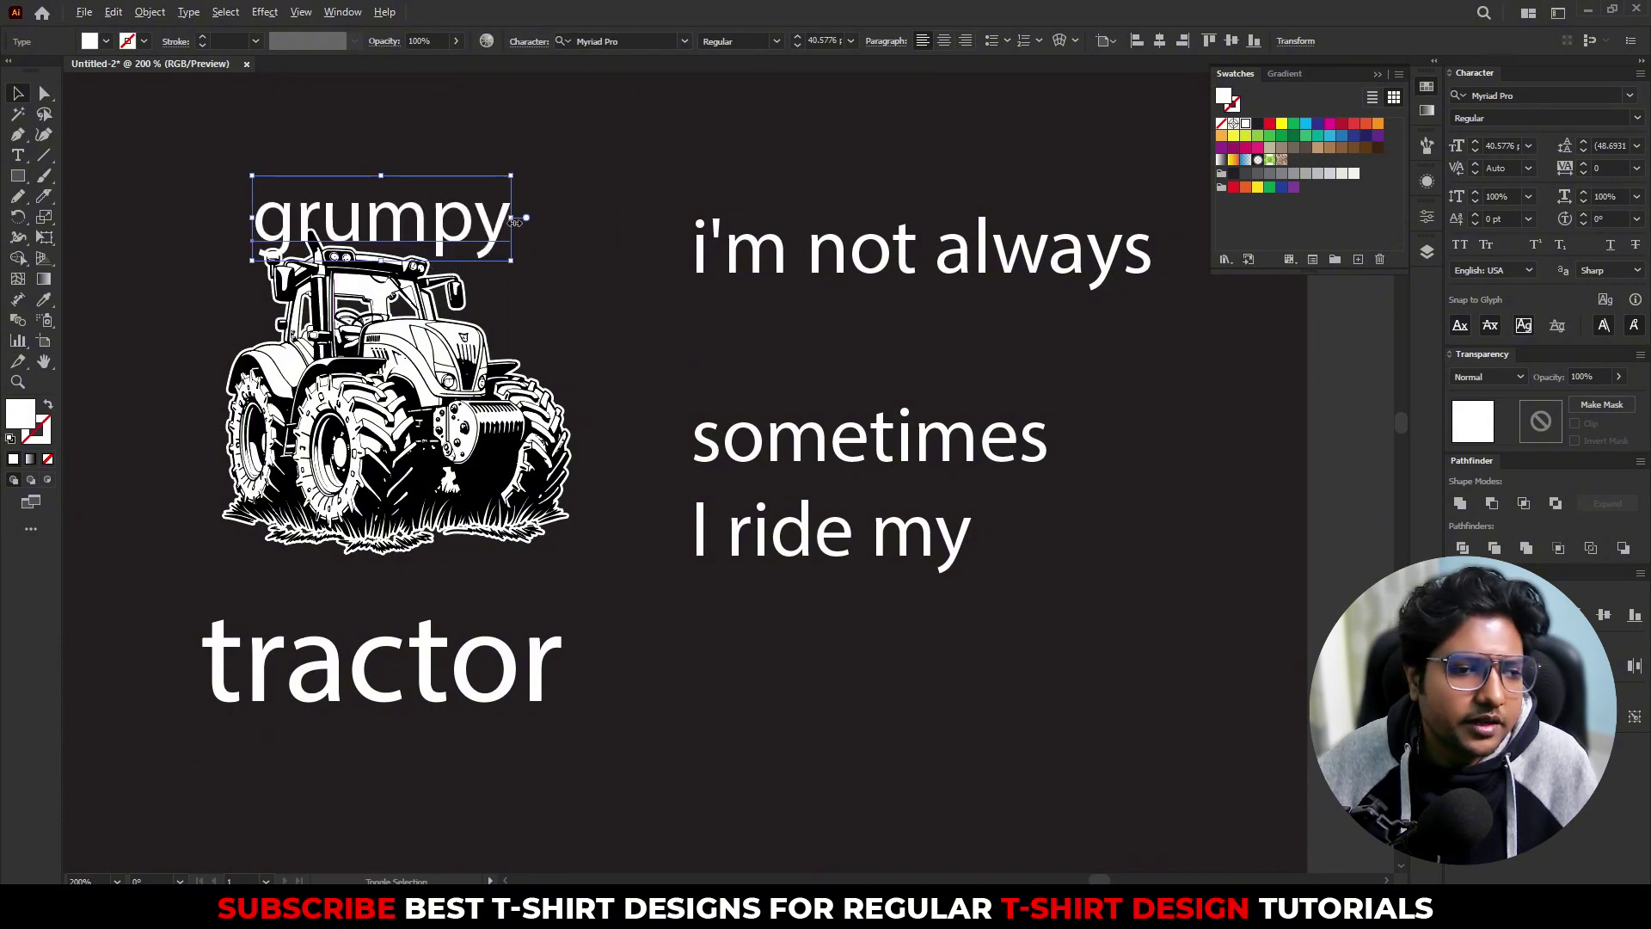
{"action": "left_click_drag", "start_coordinate": [510, 219], "coordinate": [553, 217]}
{"action": "left_click_drag", "start_coordinate": [937, 258], "coordinate": [422, 160]}
{"action": "left_click", "coordinate": [764, 334]}
{"action": "left_click_drag", "start_coordinate": [638, 332], "coordinate": [818, 388]}
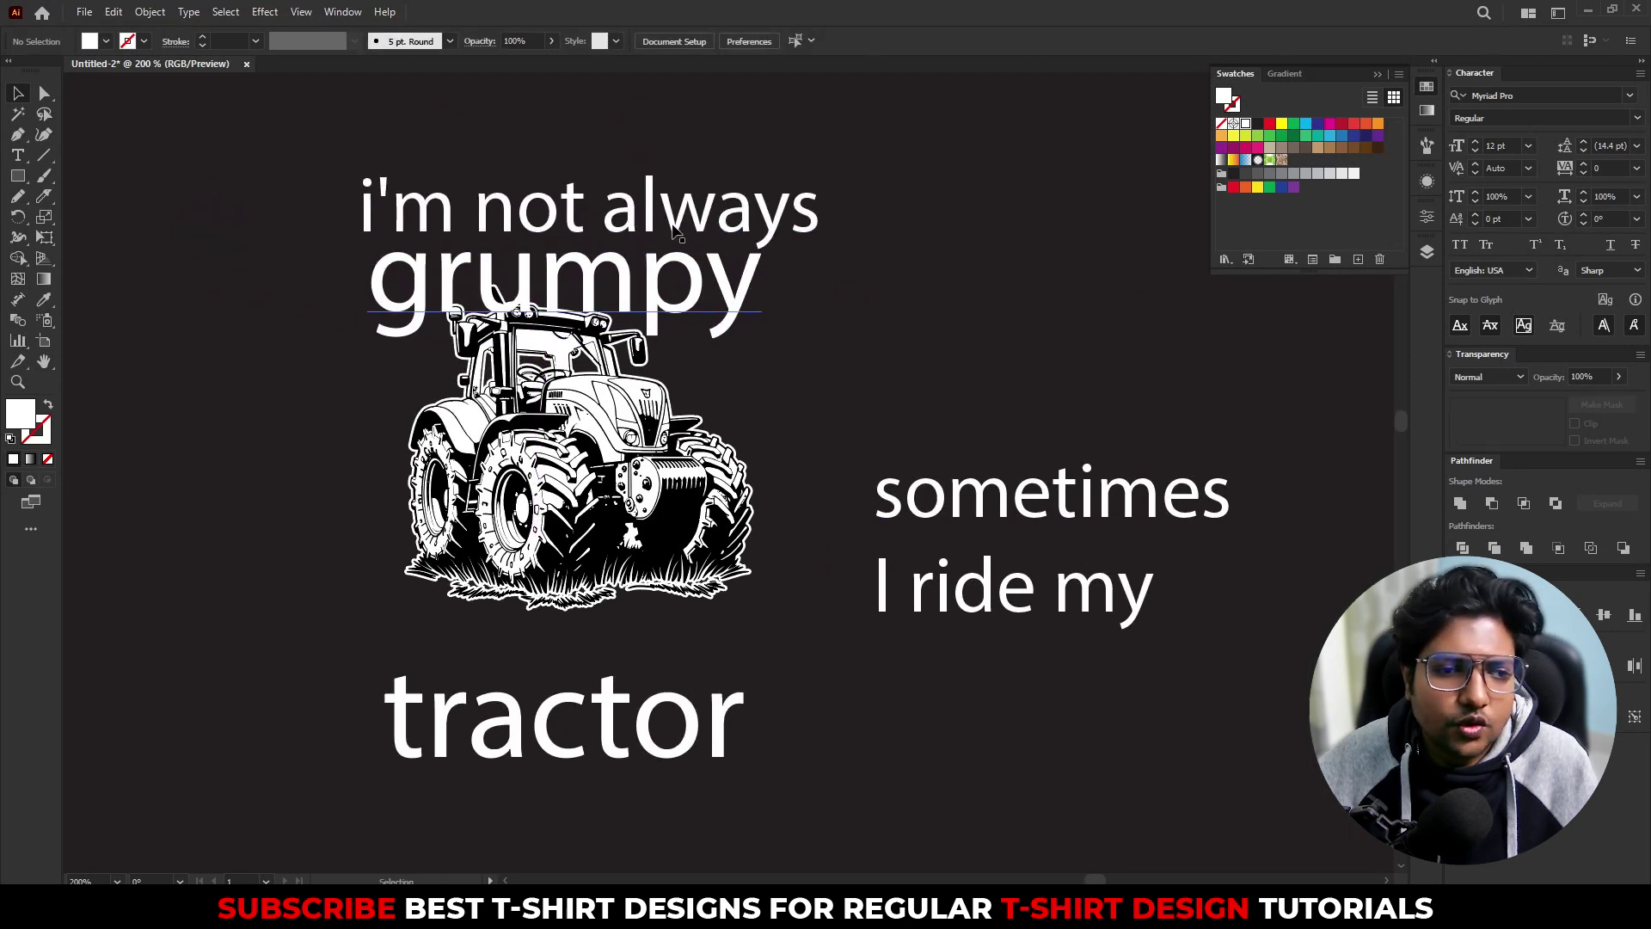
{"action": "left_click_drag", "start_coordinate": [662, 233], "coordinate": [997, 151]}
Step: Change the font of both "grumpy" and "tractor" to Barley Aged from the favorite fonts
{"action": "left_click", "coordinate": [584, 279]}
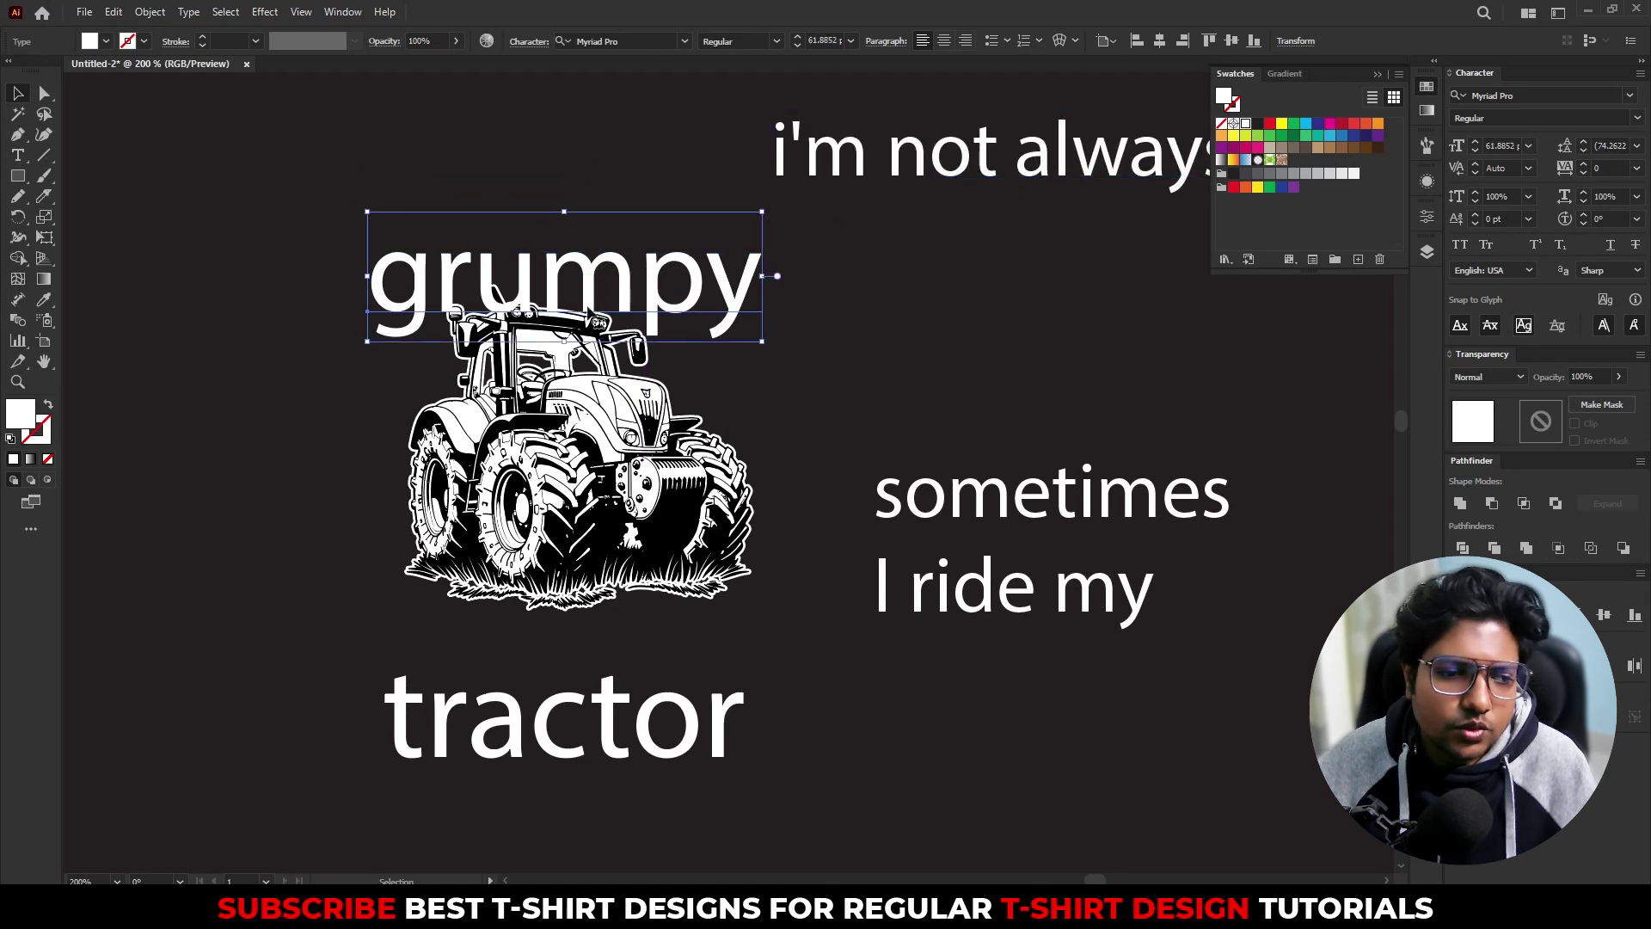
{"action": "left_click", "coordinate": [628, 726], "text": "shift"}
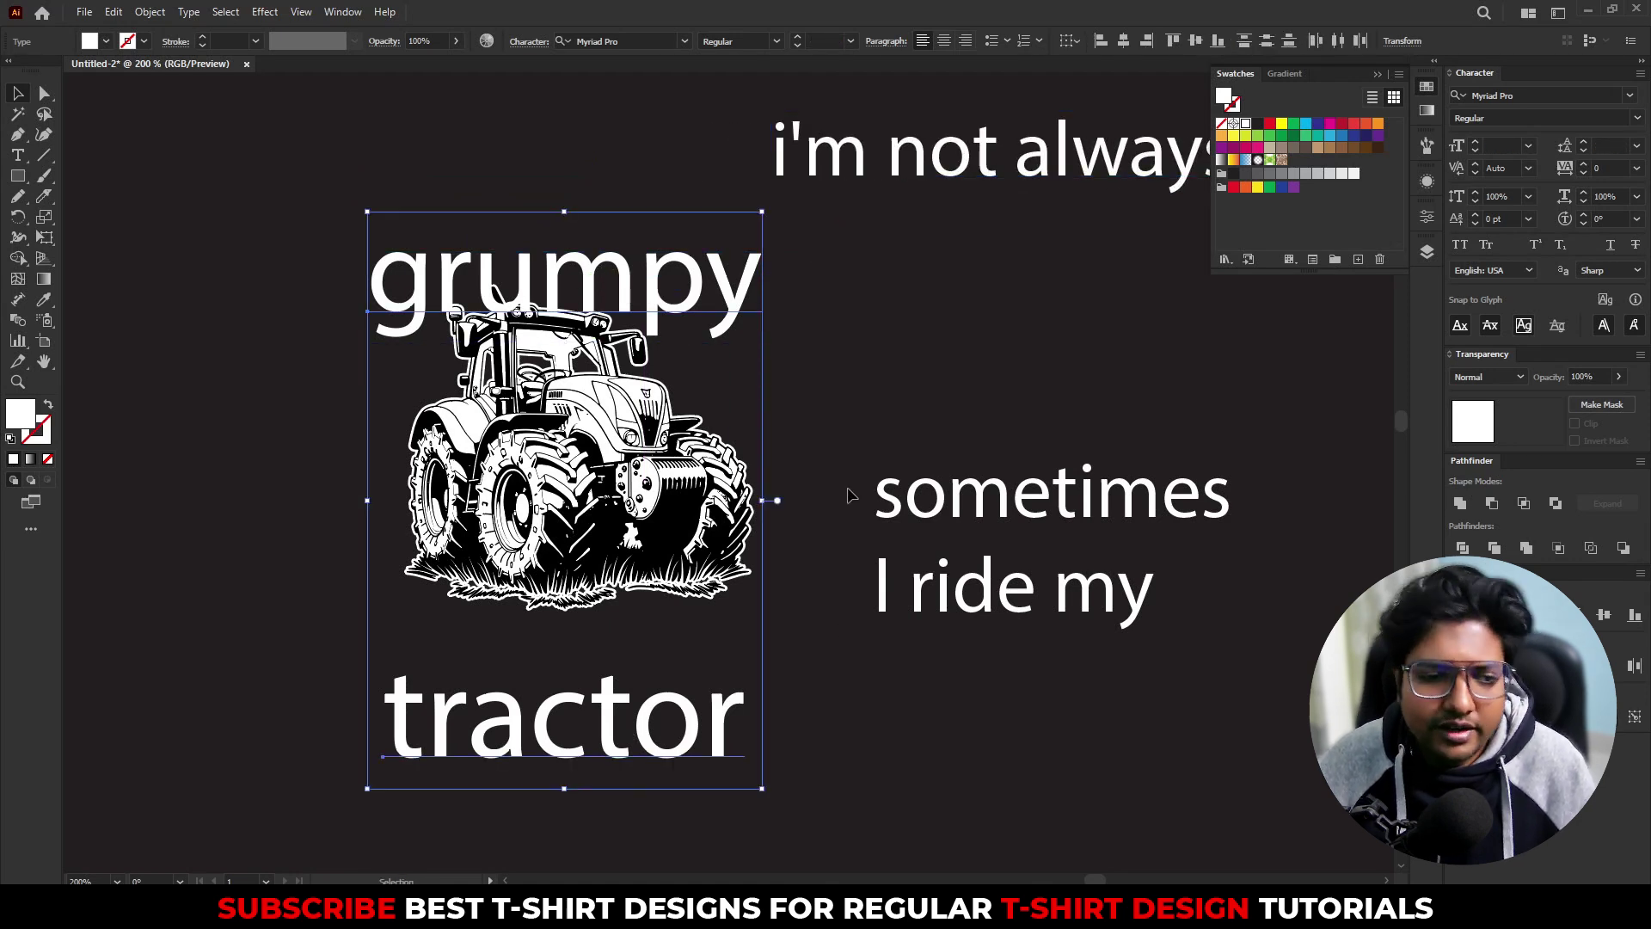
{"action": "left_click_drag", "start_coordinate": [869, 418], "coordinate": [567, 413]}
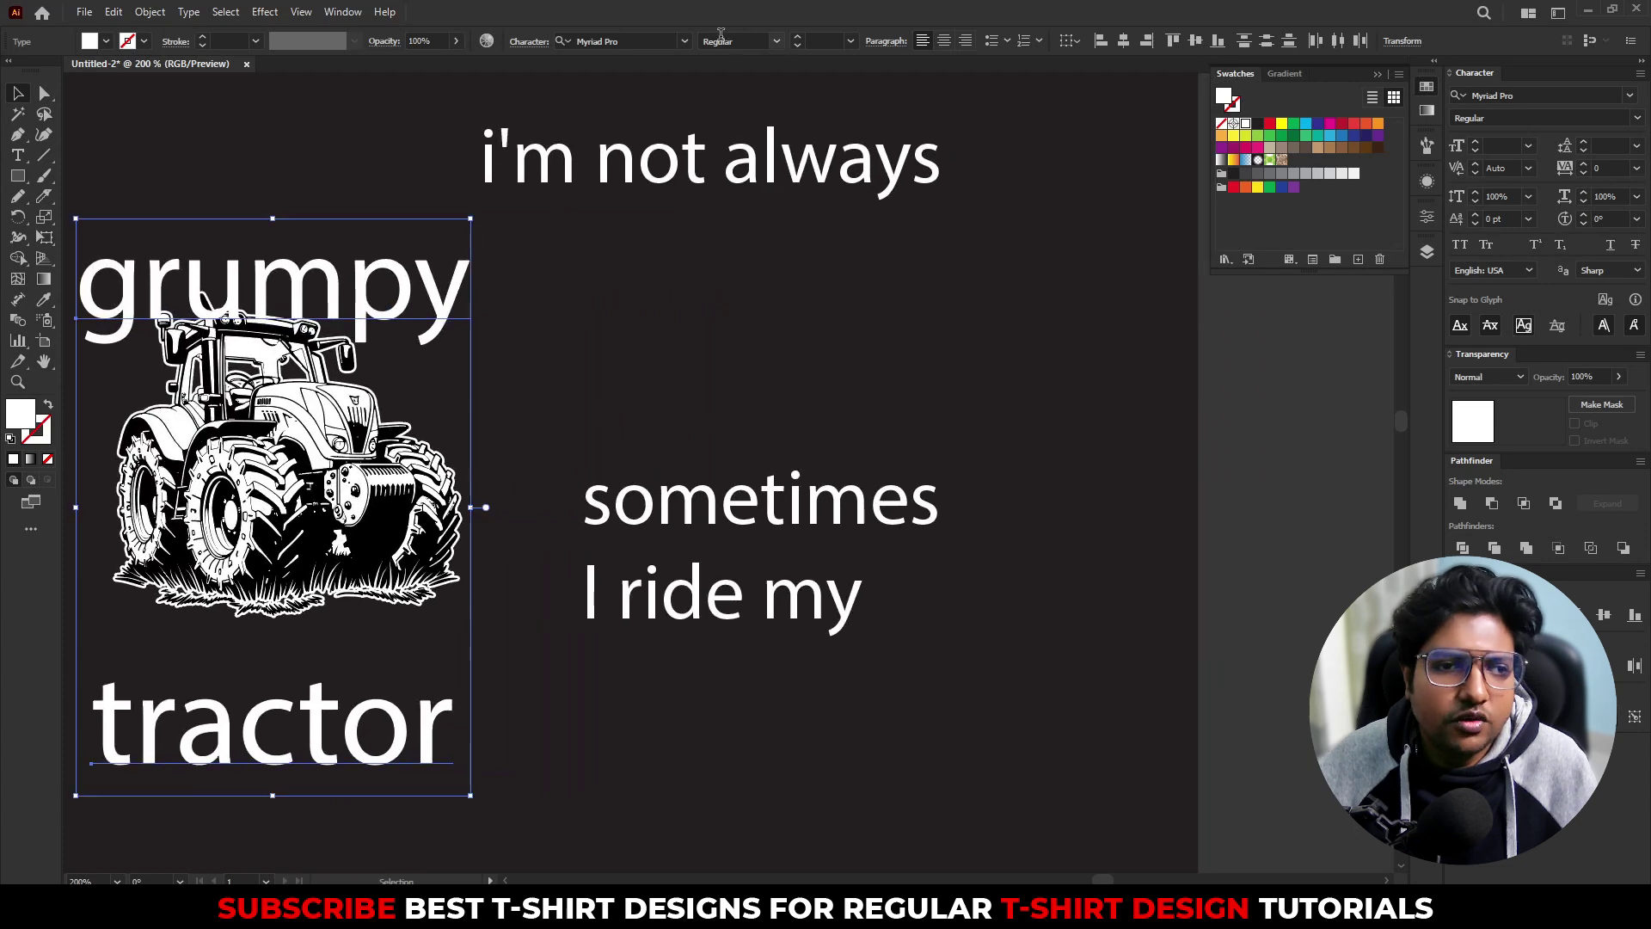
{"action": "left_click", "coordinate": [685, 40]}
{"action": "left_click", "coordinate": [633, 97]}
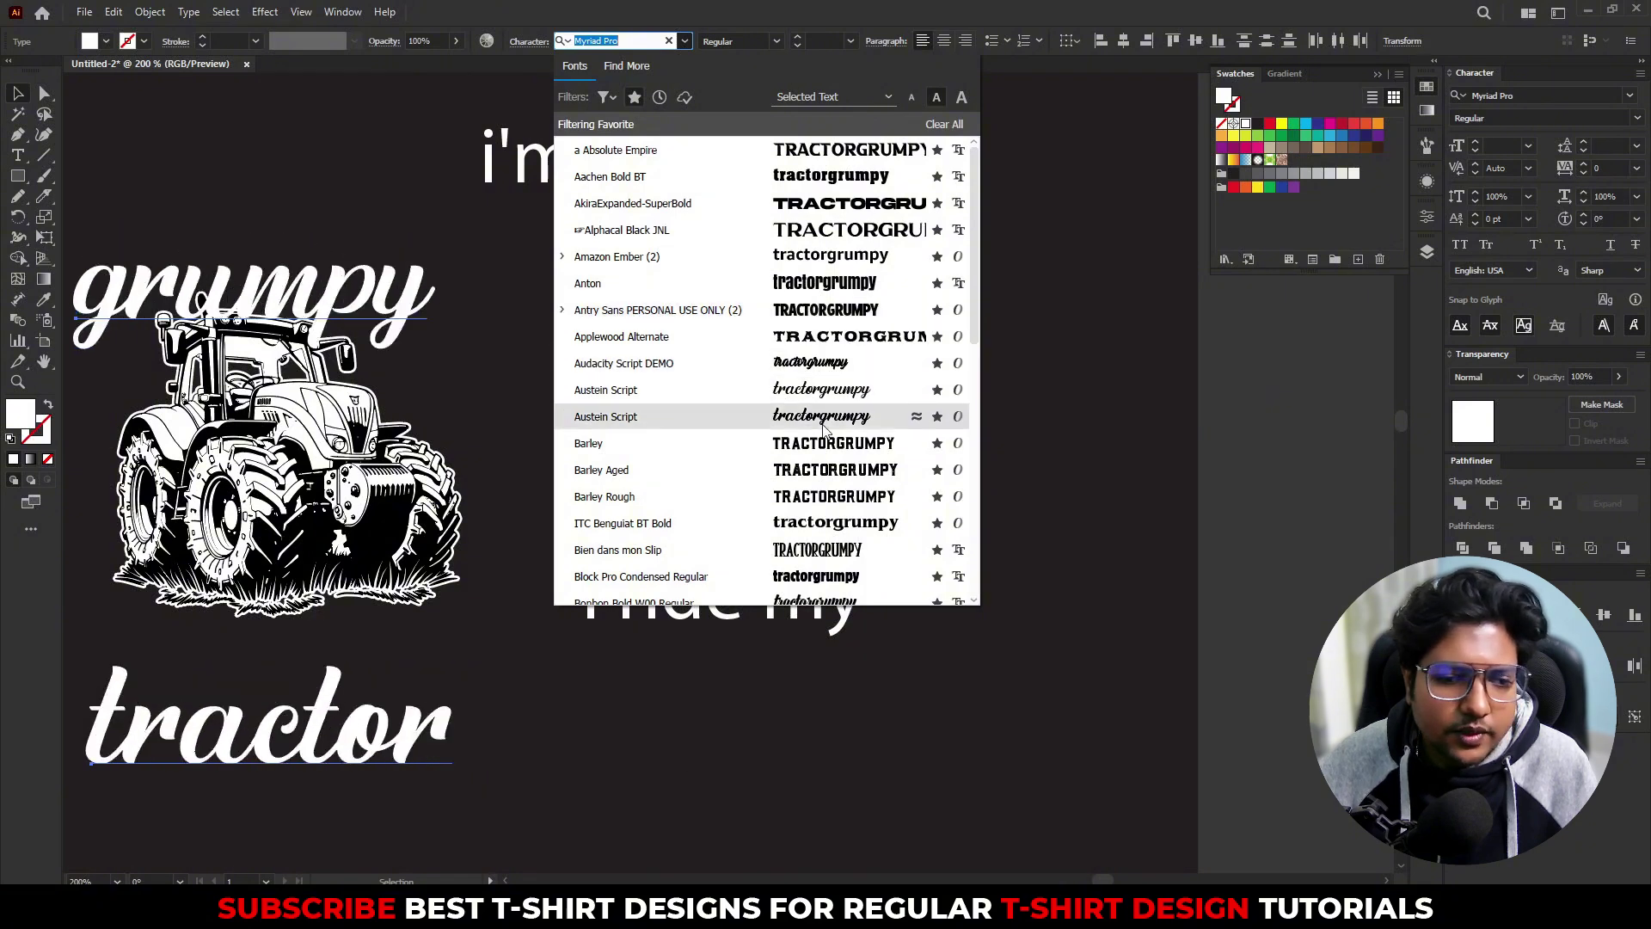
{"action": "left_click", "coordinate": [809, 472]}
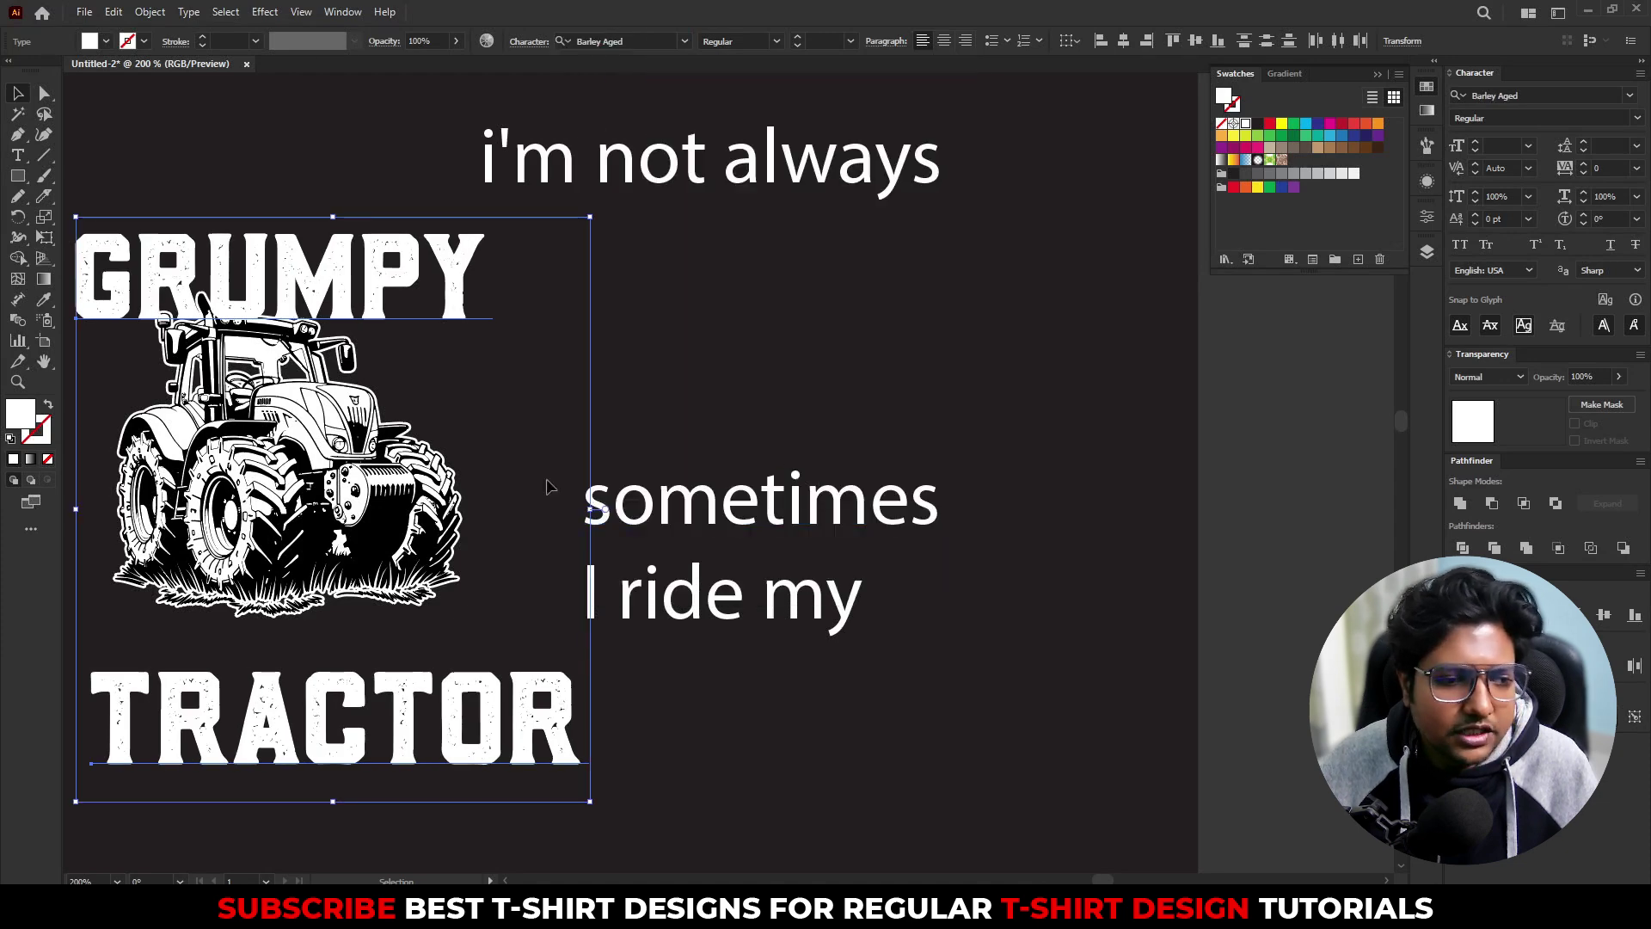
Step: Bring the word TRACTOR up closer under the illustration and shift the remaining slogan lines farther right
{"action": "scroll", "coordinate": [803, 435], "scroll_direction": "left", "scroll_amount": 3}
{"action": "left_click", "coordinate": [885, 460]}
{"action": "left_click_drag", "start_coordinate": [898, 675], "coordinate": [863, 636]}
{"action": "left_click_drag", "start_coordinate": [1108, 696], "coordinate": [1176, 151]}
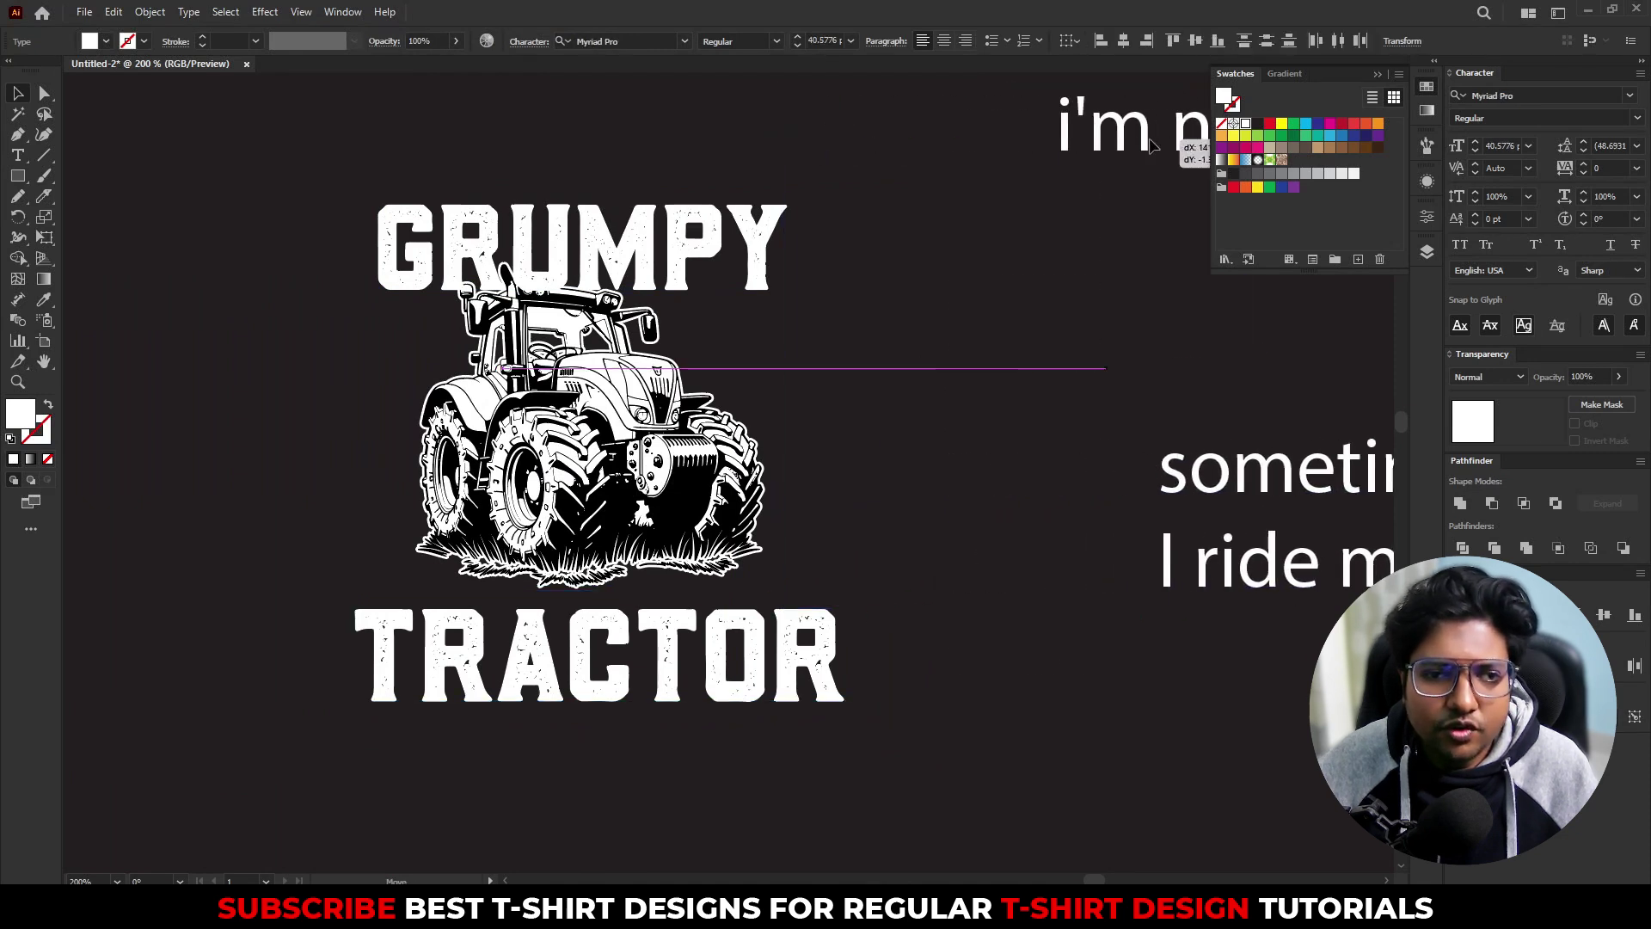
{"action": "left_click", "coordinate": [926, 358]}
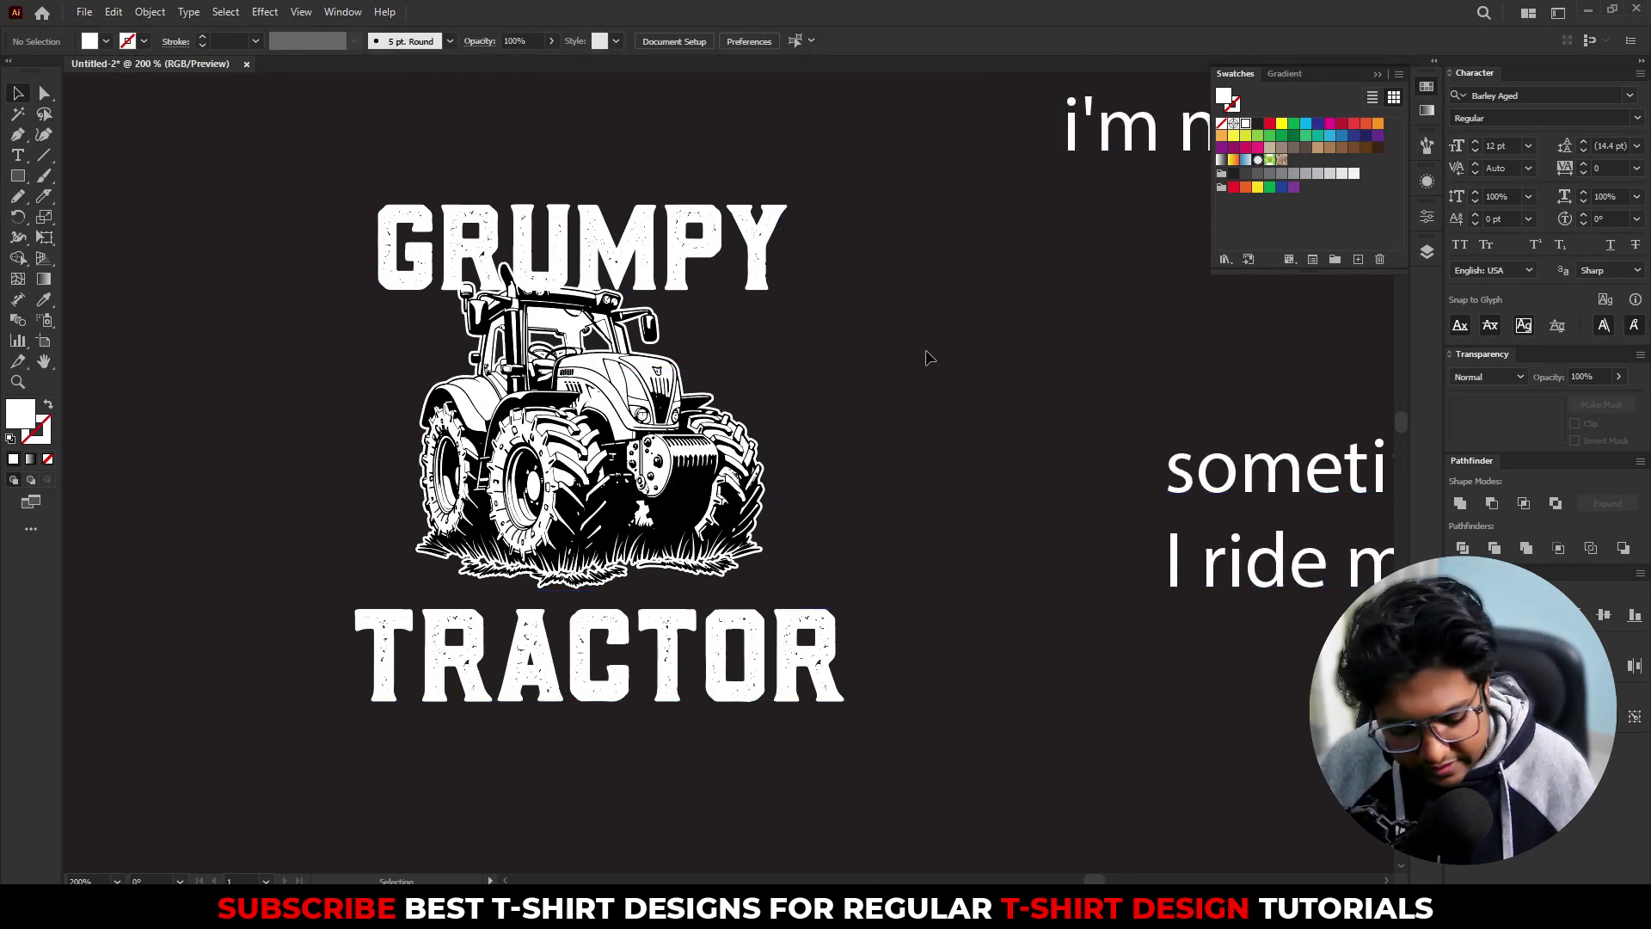
Step: Place vertical guides about 224 px apart on both sides of the design and nudge the tractor illustration slightly right between them
{"action": "key", "text": "ctrl+r"}
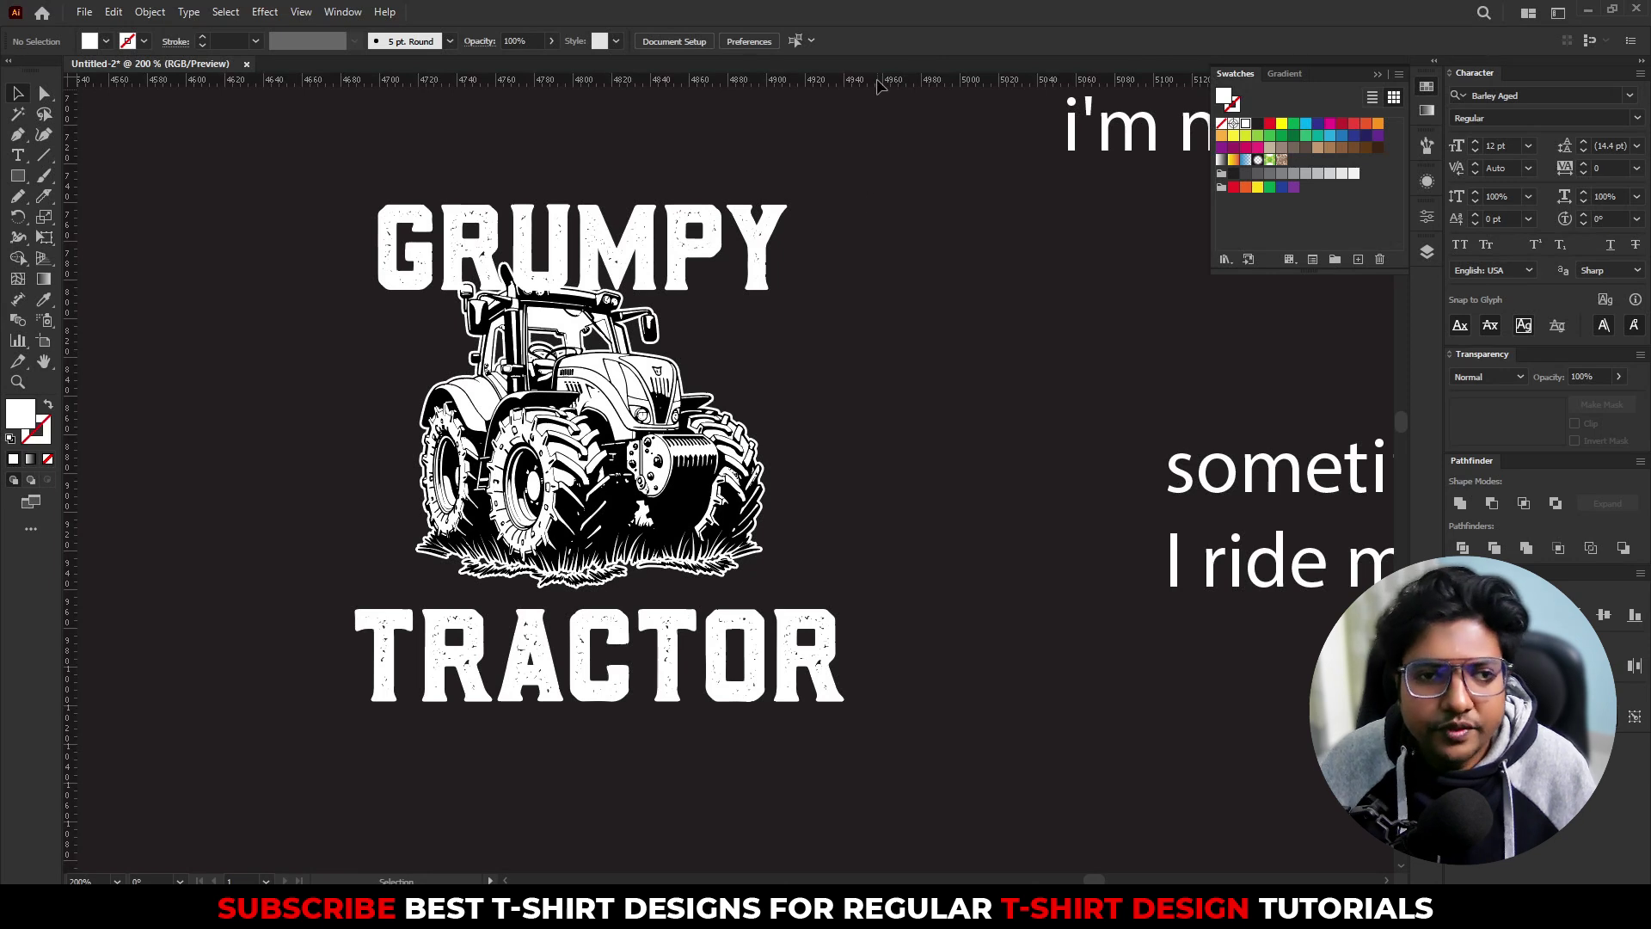
{"action": "left_click_drag", "start_coordinate": [879, 85], "coordinate": [381, 498]}
{"action": "left_click", "coordinate": [690, 469]}
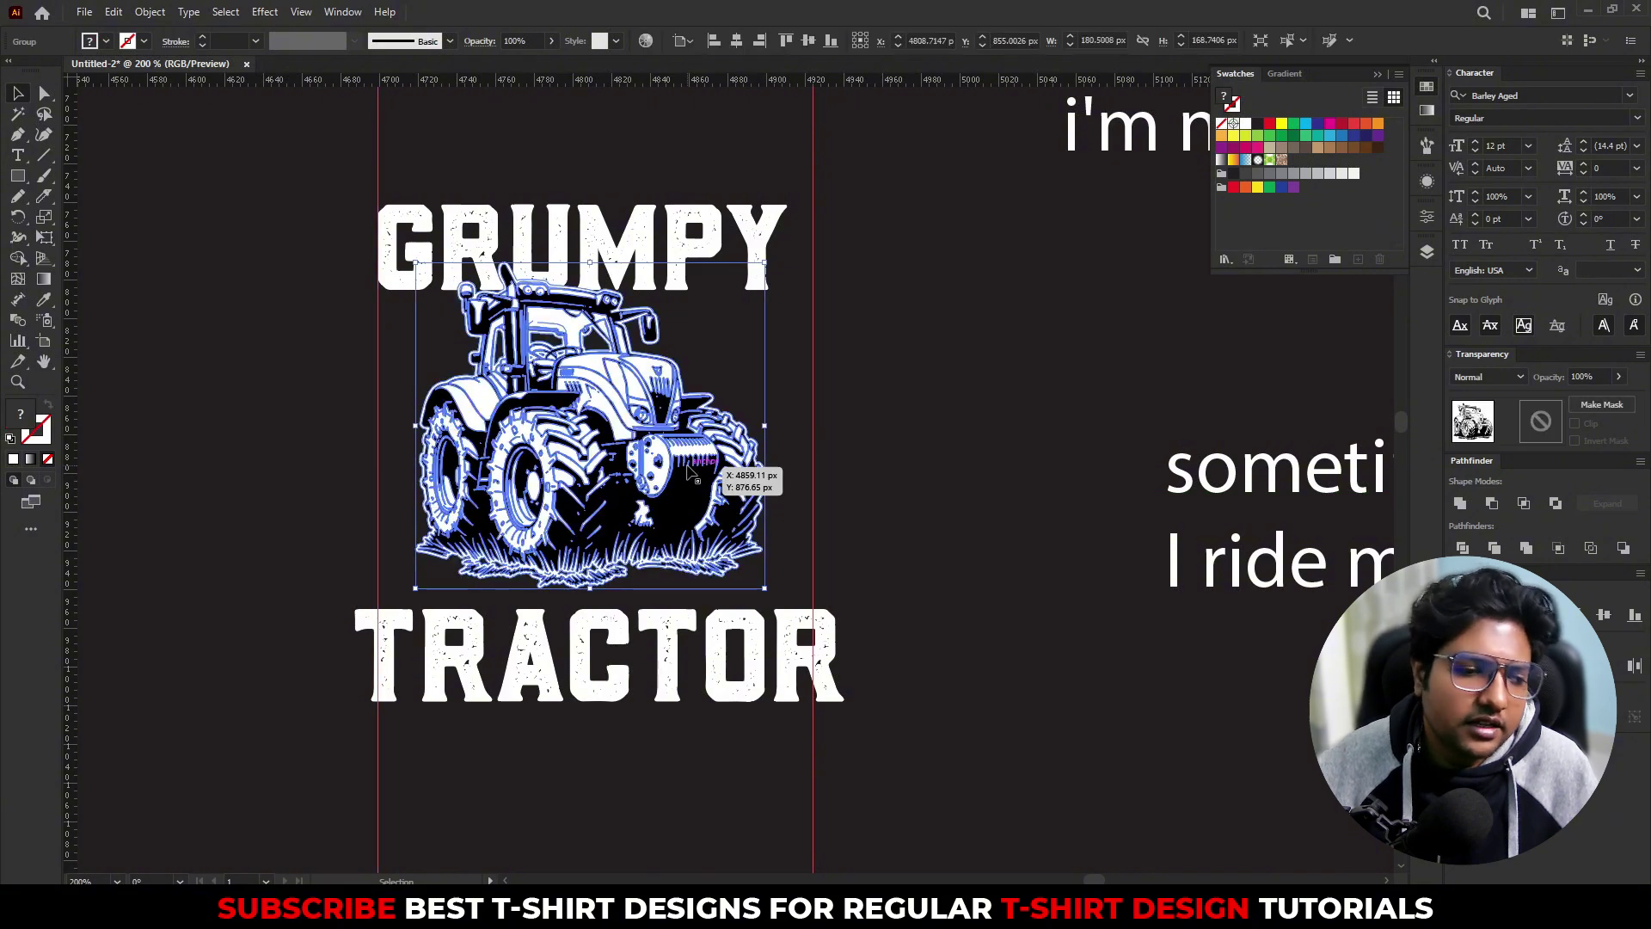
{"action": "key", "text": "Right"}
{"action": "key", "text": "Right"}
{"action": "key", "text": "Right"}
{"action": "left_click", "coordinate": [950, 490]}
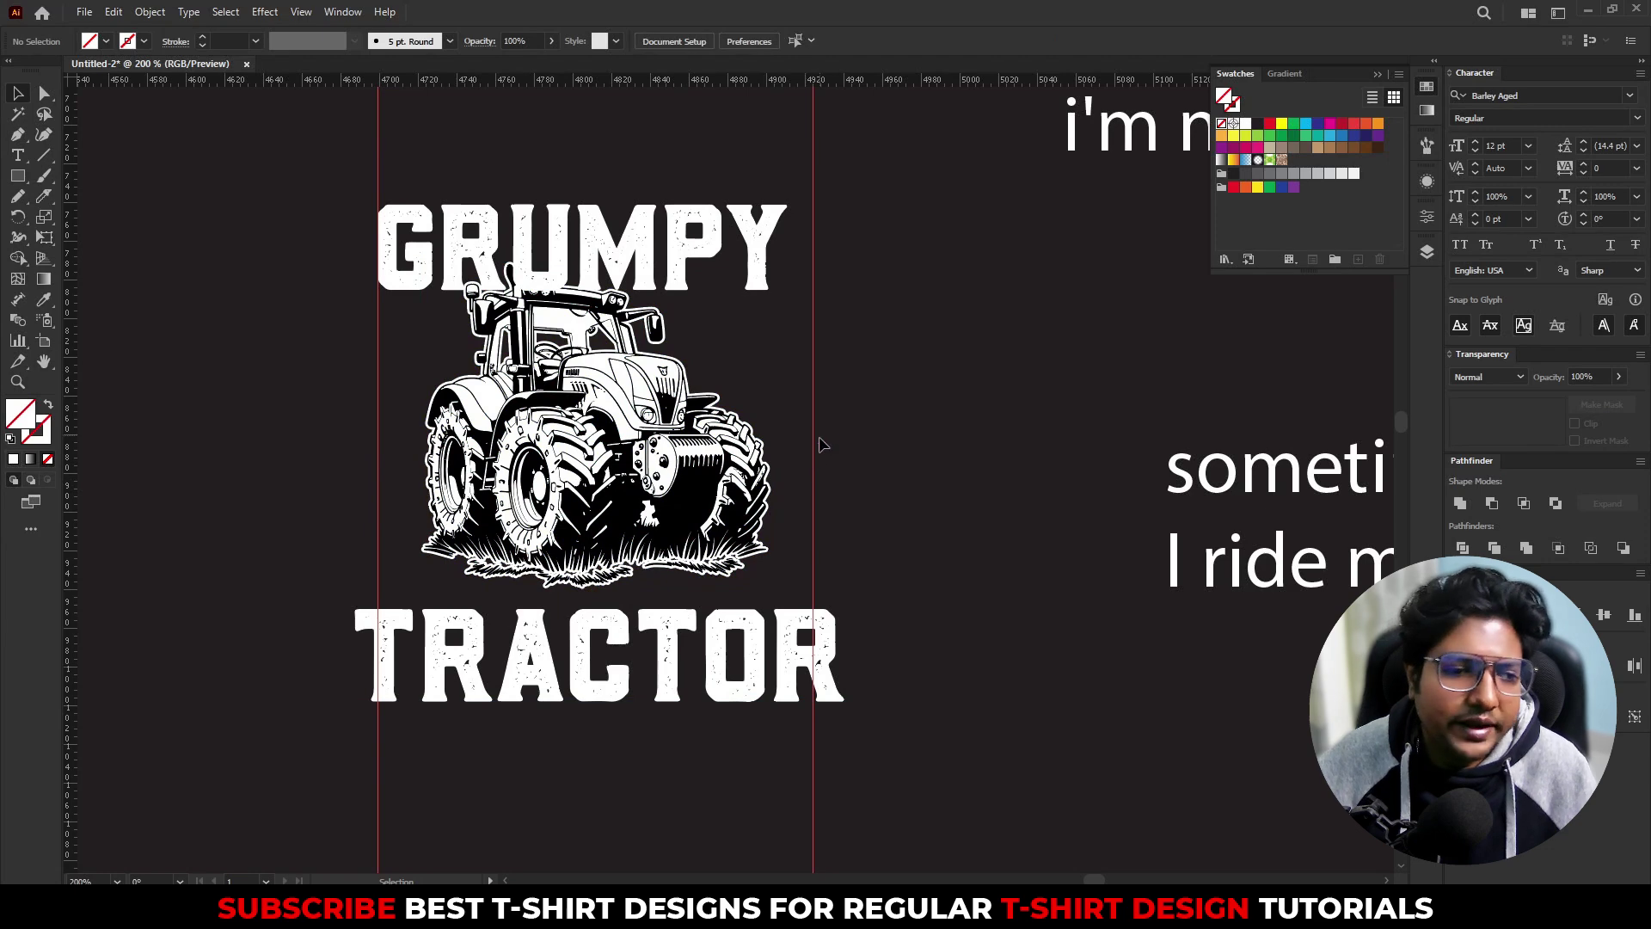
Step: Convert the word TRACTOR to outlines and scale it to fit exactly between the two vertical guides
{"action": "left_click", "coordinate": [707, 643]}
{"action": "right_click", "coordinate": [707, 640]}
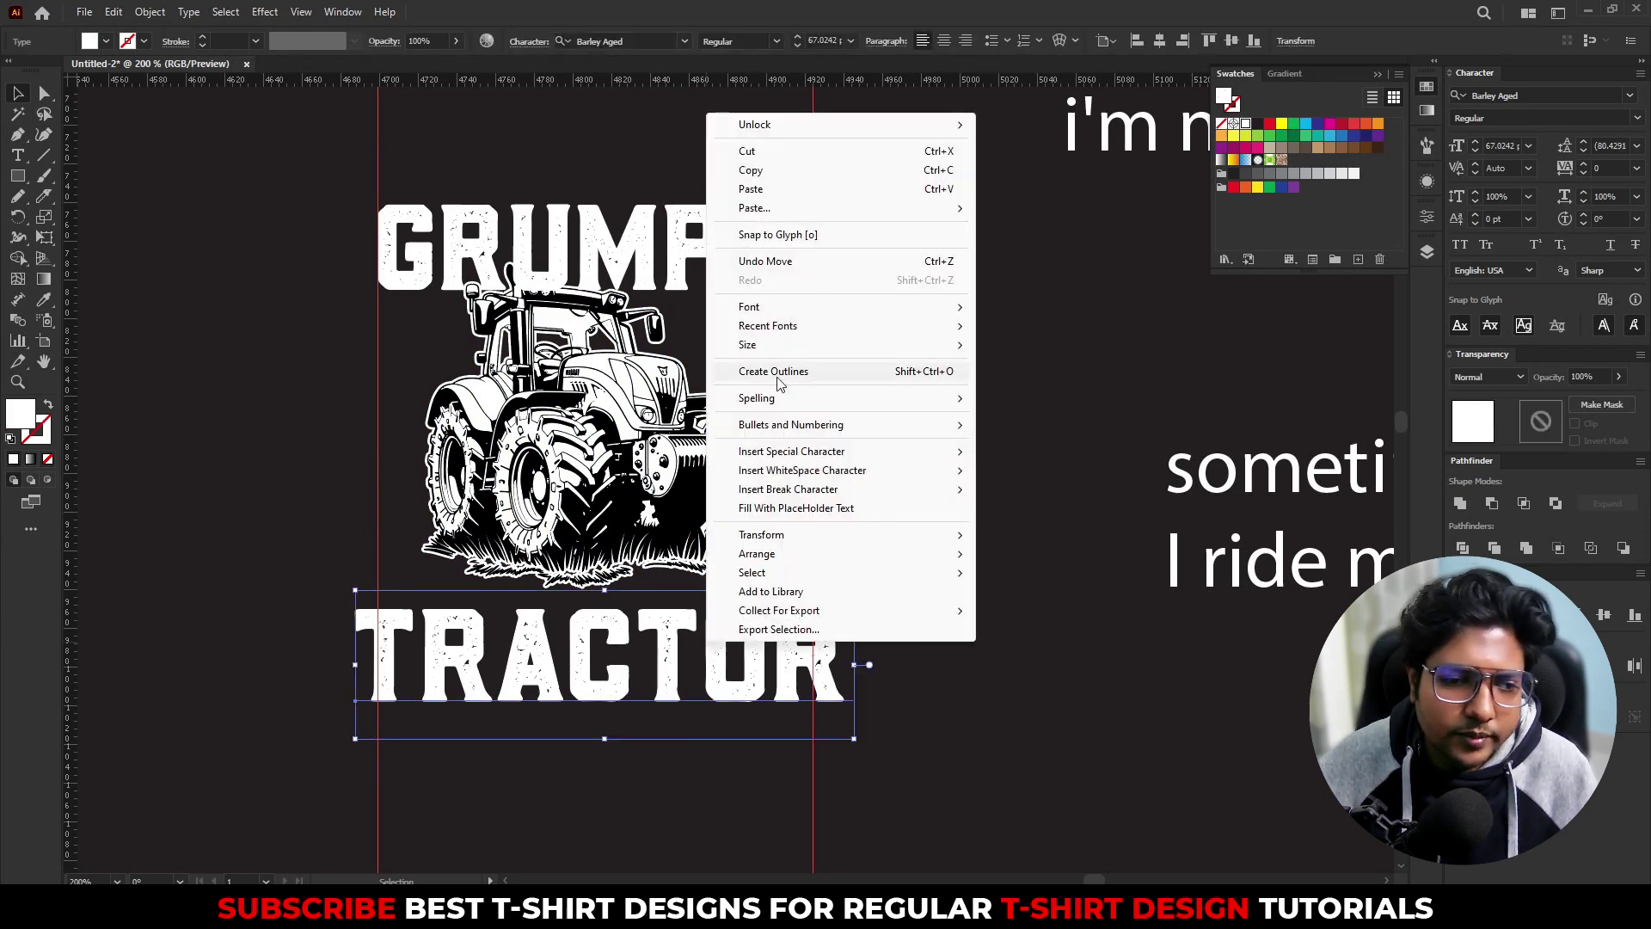
{"action": "left_click", "coordinate": [780, 384]}
{"action": "left_click_drag", "start_coordinate": [849, 655], "coordinate": [812, 658]}
{"action": "left_click_drag", "start_coordinate": [356, 655], "coordinate": [448, 641]}
{"action": "scroll", "coordinate": [357, 667], "scroll_direction": "up", "scroll_amount": 4}
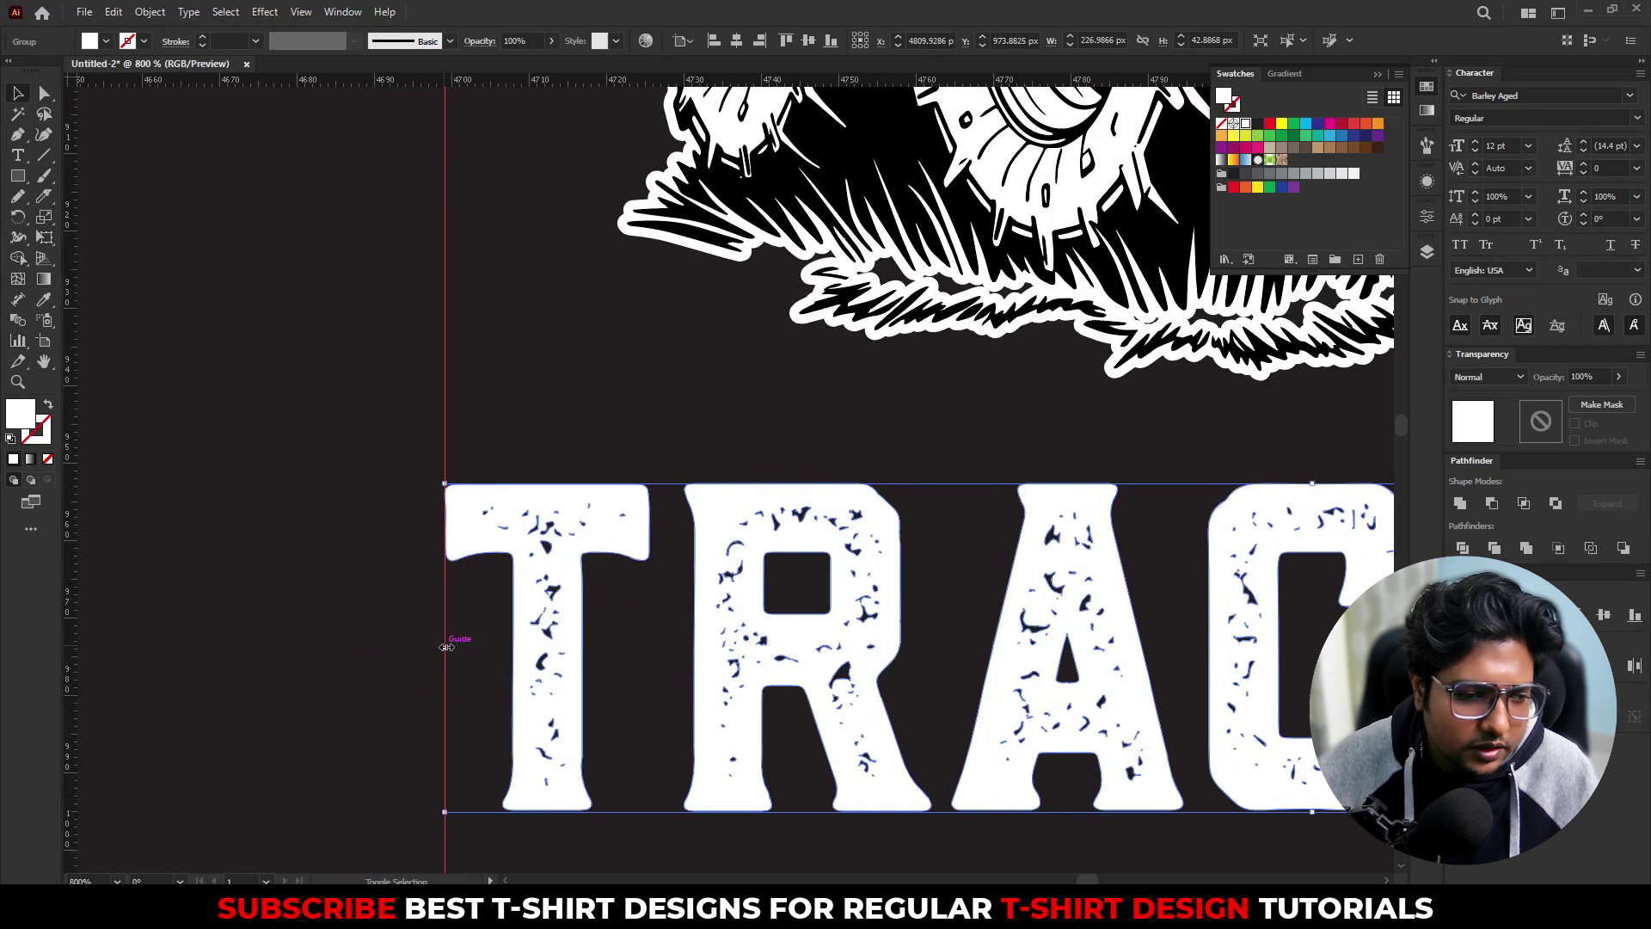
{"action": "scroll", "coordinate": [449, 640], "scroll_direction": "down", "scroll_amount": 3}
{"action": "left_click", "coordinate": [954, 757]}
{"action": "scroll", "coordinate": [748, 737], "scroll_direction": "right", "scroll_amount": 2}
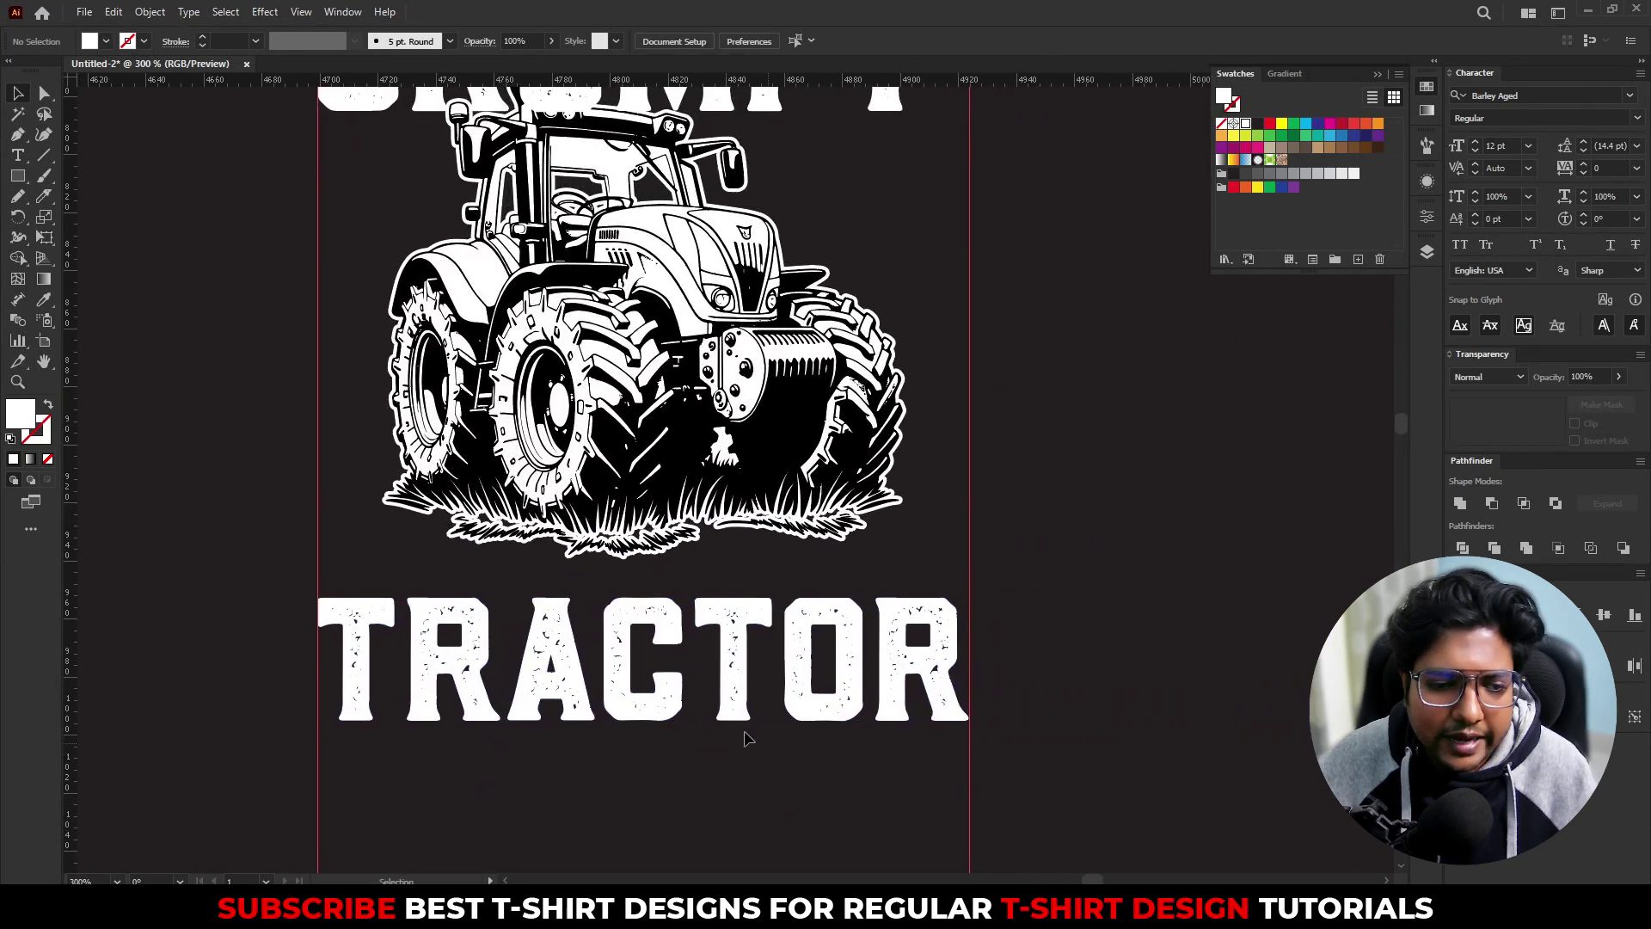
{"action": "scroll", "coordinate": [748, 737], "scroll_direction": "down", "scroll_amount": 2}
{"action": "left_click_drag", "start_coordinate": [1201, 439], "coordinate": [1241, 676]}
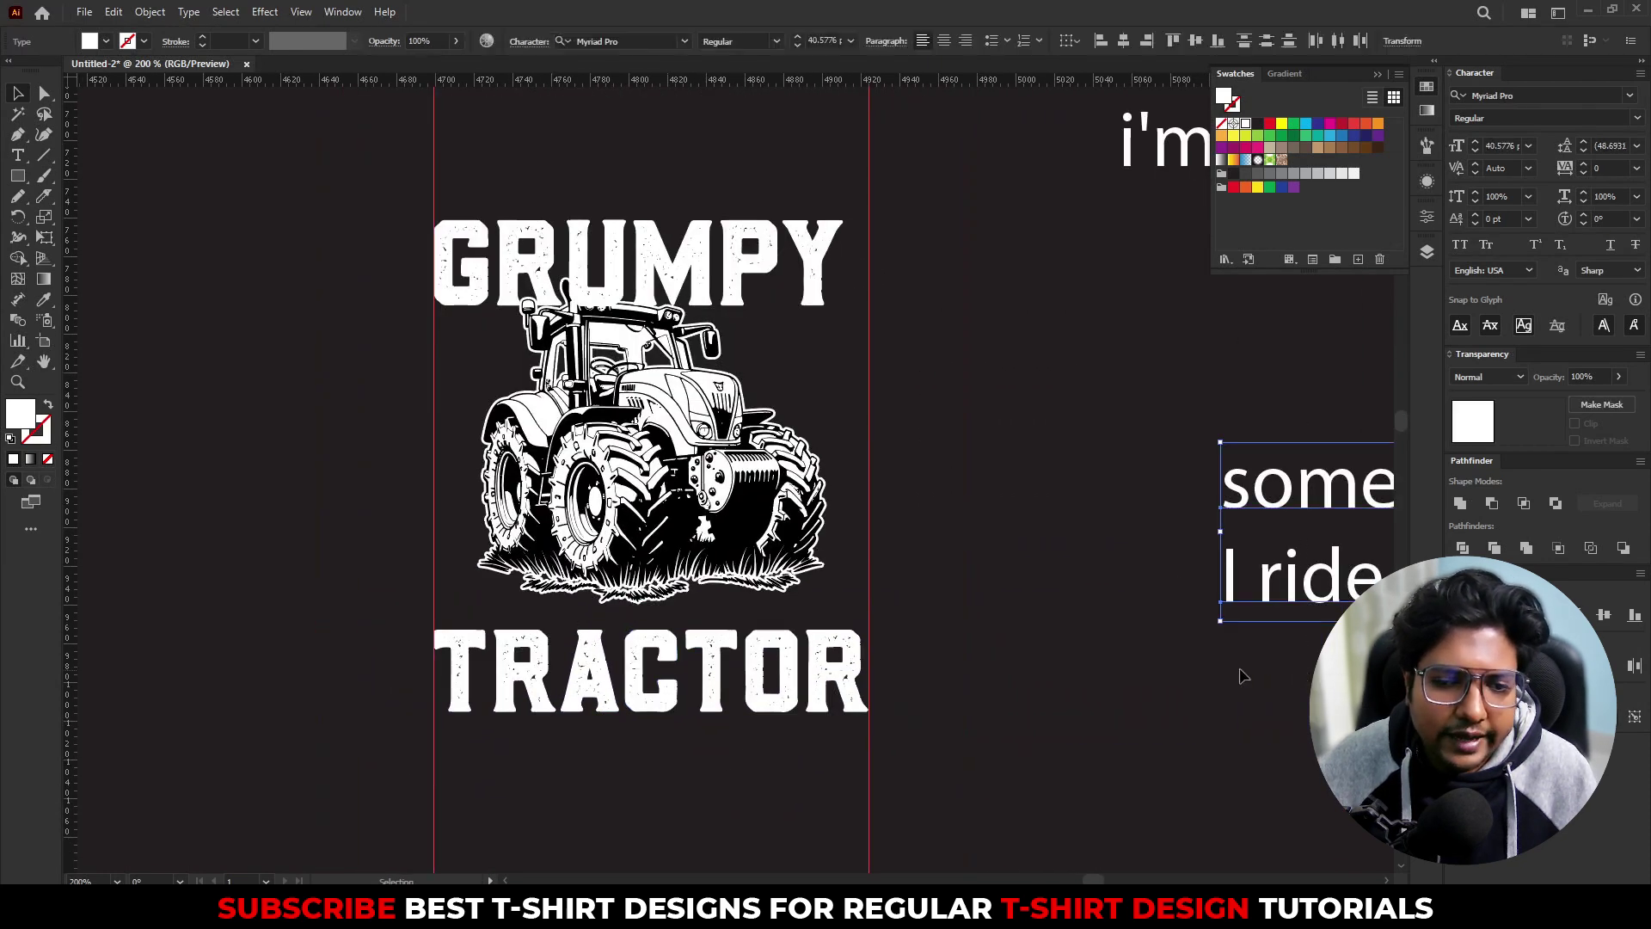
Step: Apply an Arc Upper warp with a -20% bend to TRACTOR and stretch the word slightly downward
{"action": "left_click", "coordinate": [699, 662]}
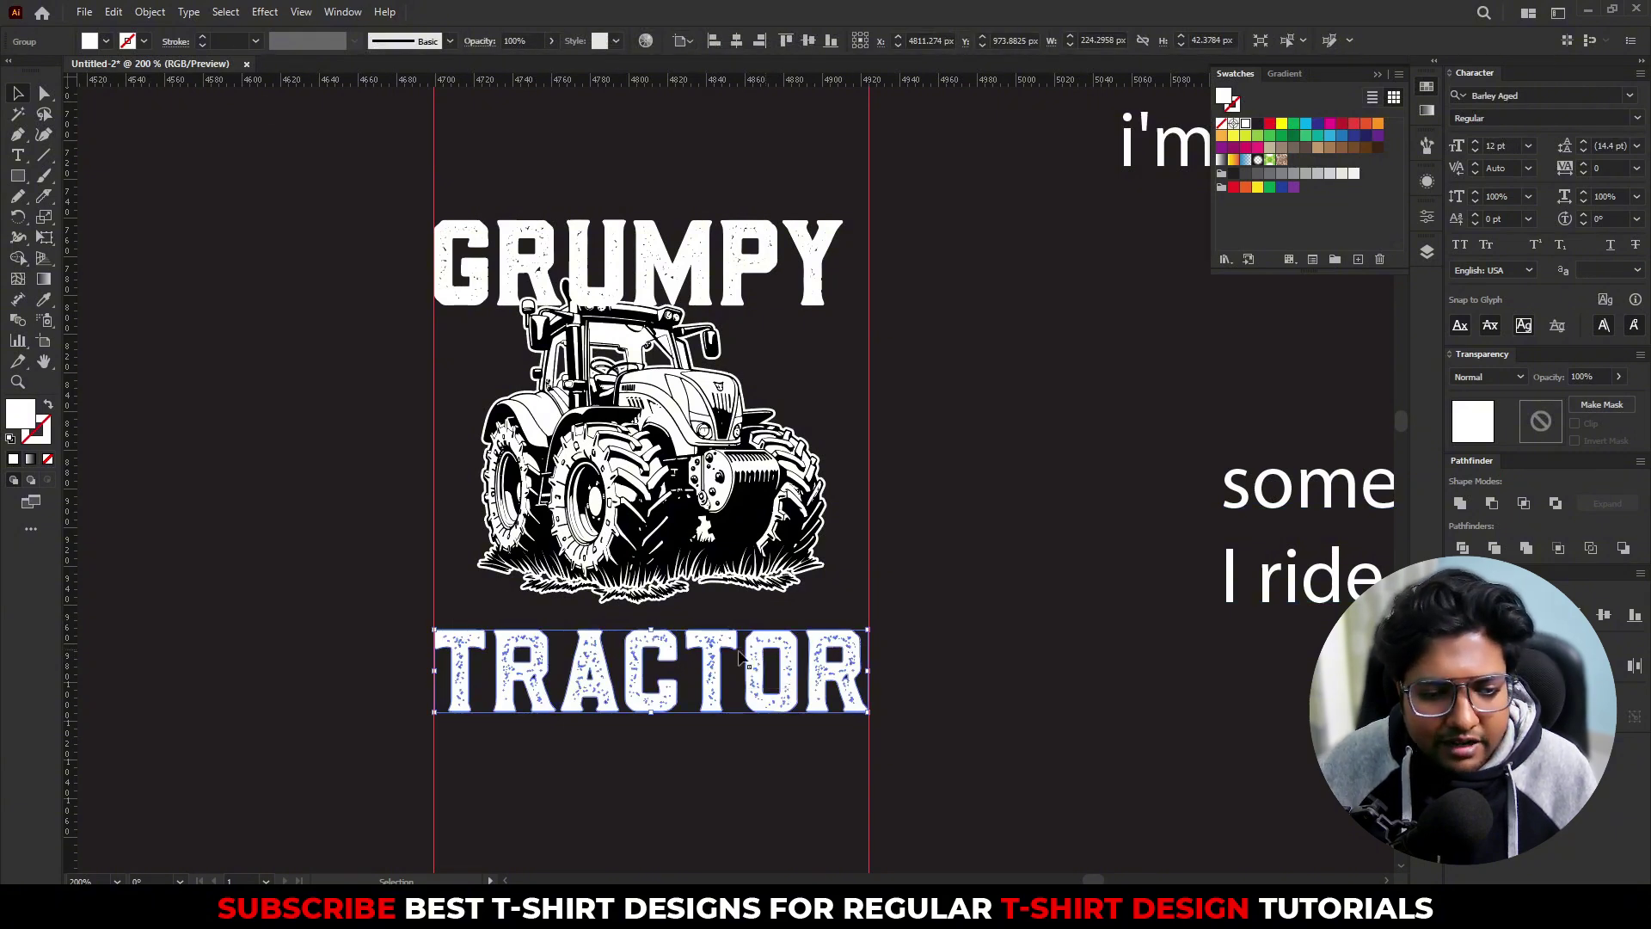
{"action": "left_click", "coordinate": [227, 11]}
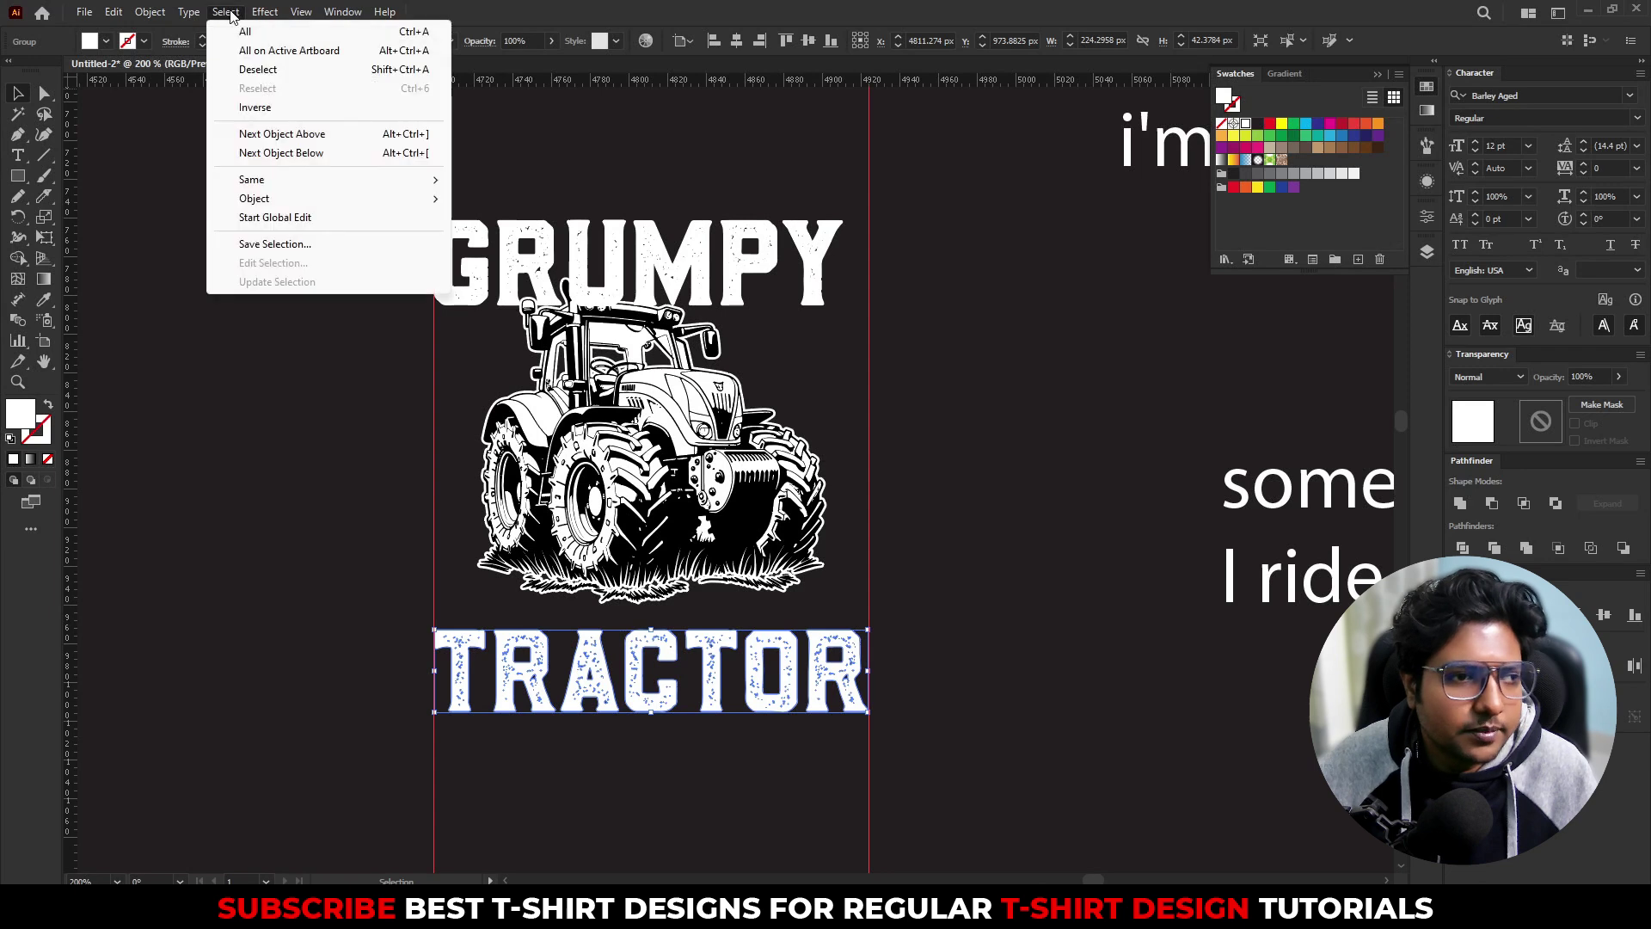
{"action": "mouse_move", "coordinate": [267, 14]}
{"action": "mouse_move", "coordinate": [341, 241]}
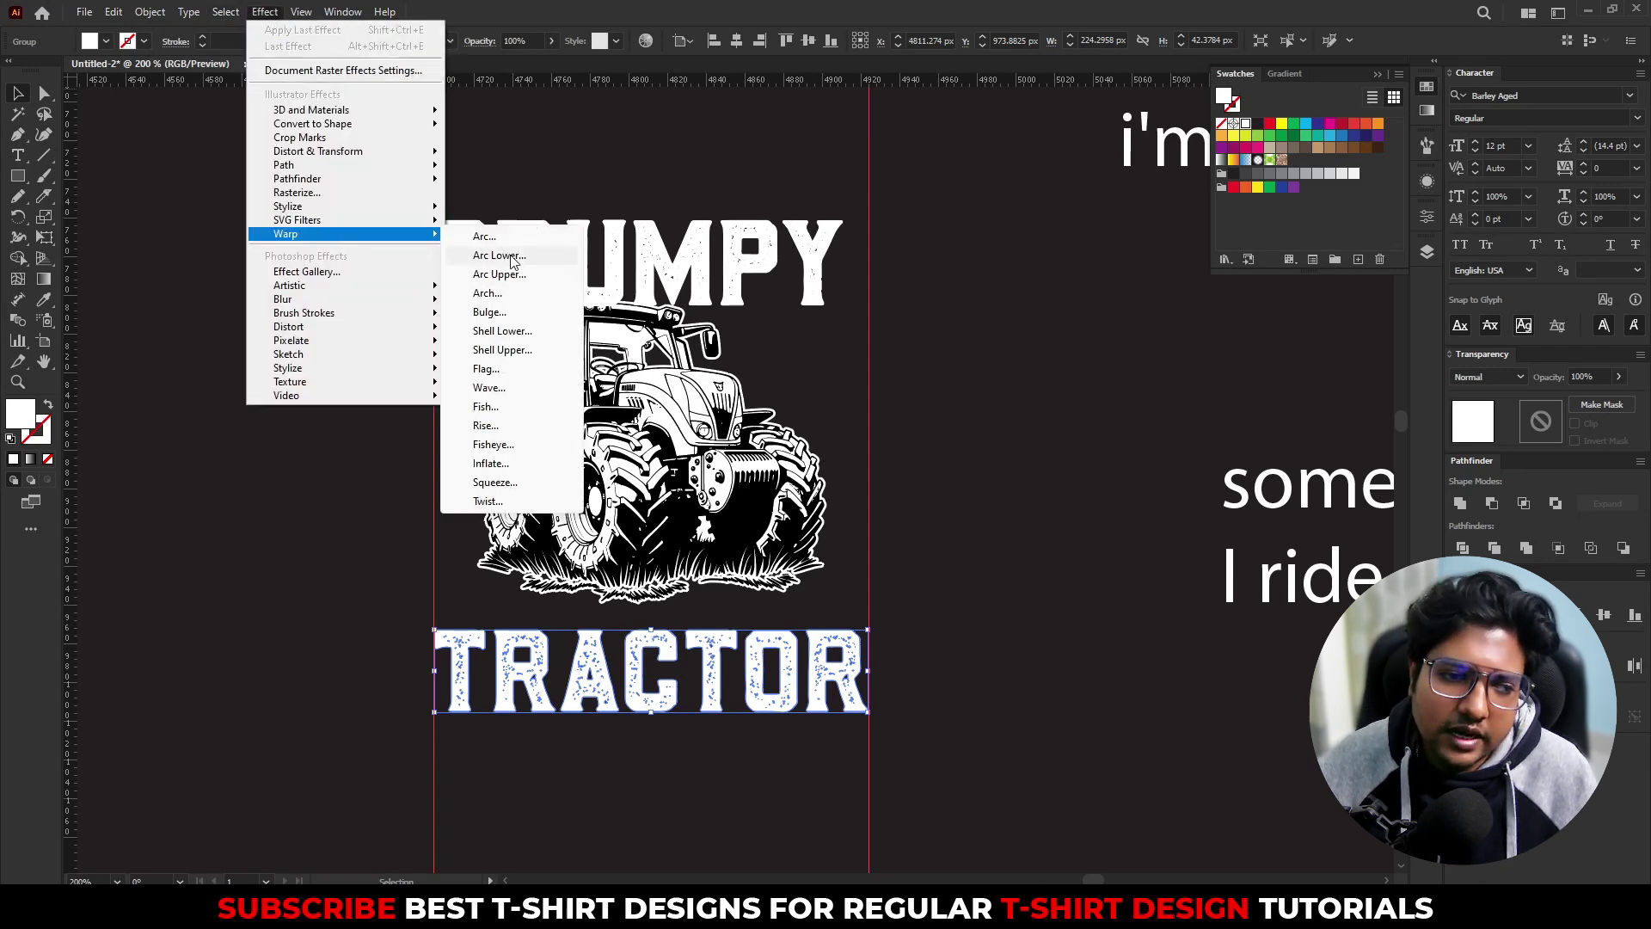
{"action": "left_click", "coordinate": [514, 273]}
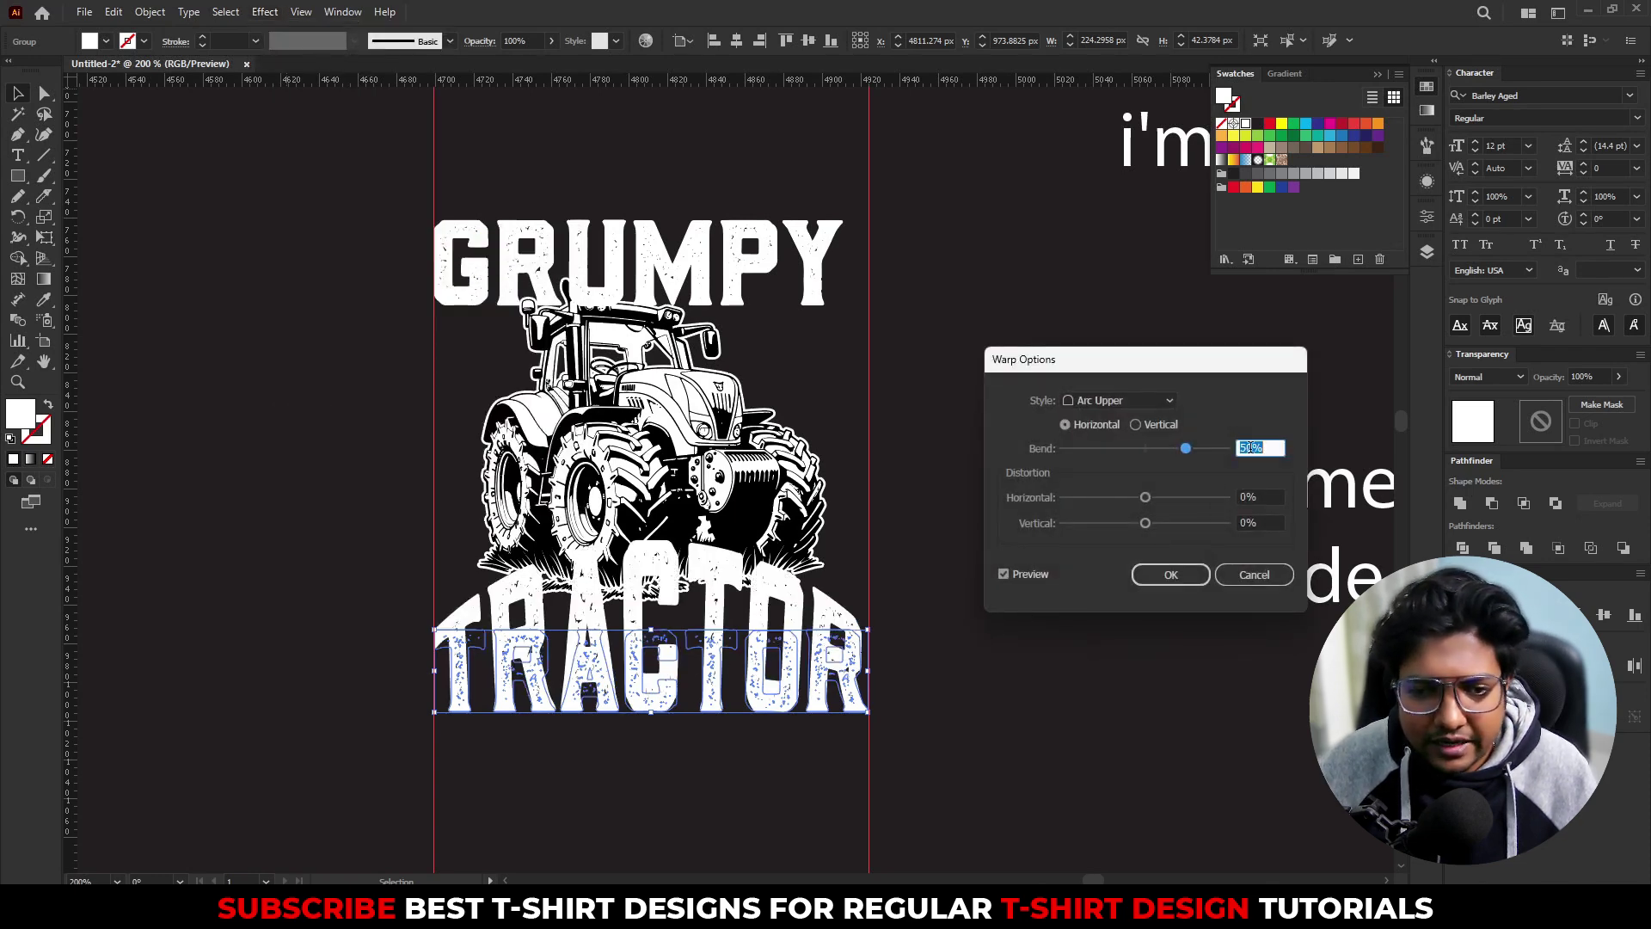
{"action": "key", "text": "shift+Down"}
{"action": "key", "text": "shift+Down"}
{"action": "key", "text": "shift+Down"}
{"action": "key", "text": "shift+Down"}
{"action": "key", "text": "shift+Down"}
{"action": "key", "text": "shift+Down"}
{"action": "key", "text": "shift+Down"}
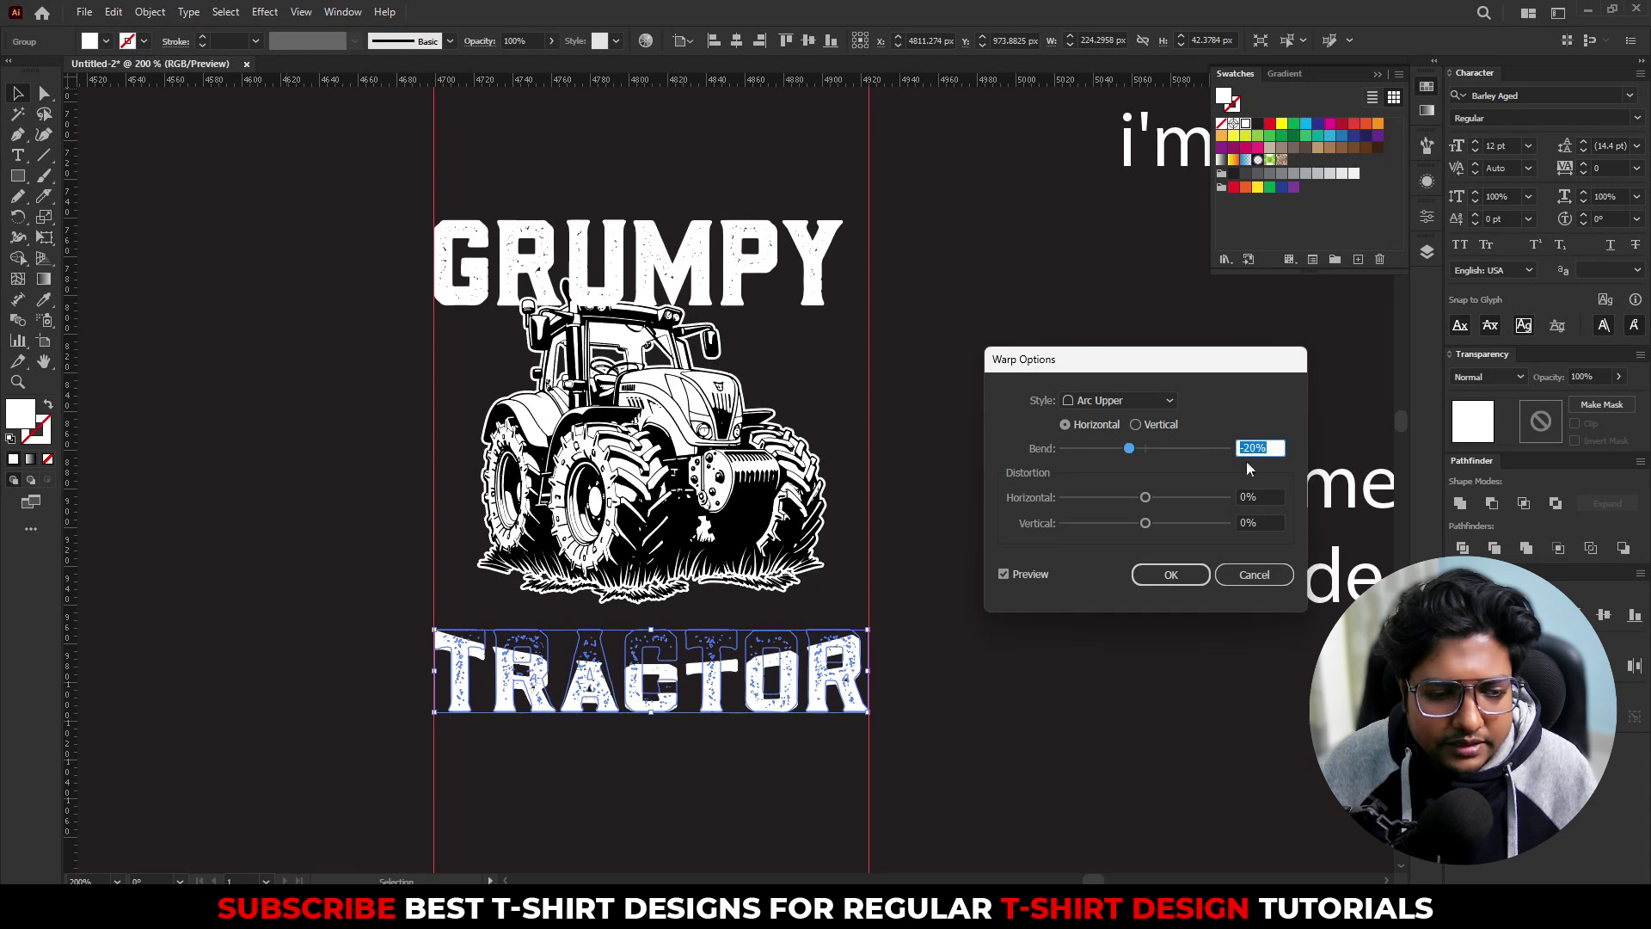
{"action": "left_click", "coordinate": [1171, 576]}
{"action": "left_click_drag", "start_coordinate": [657, 714], "coordinate": [656, 743]}
{"action": "left_click", "coordinate": [731, 829]}
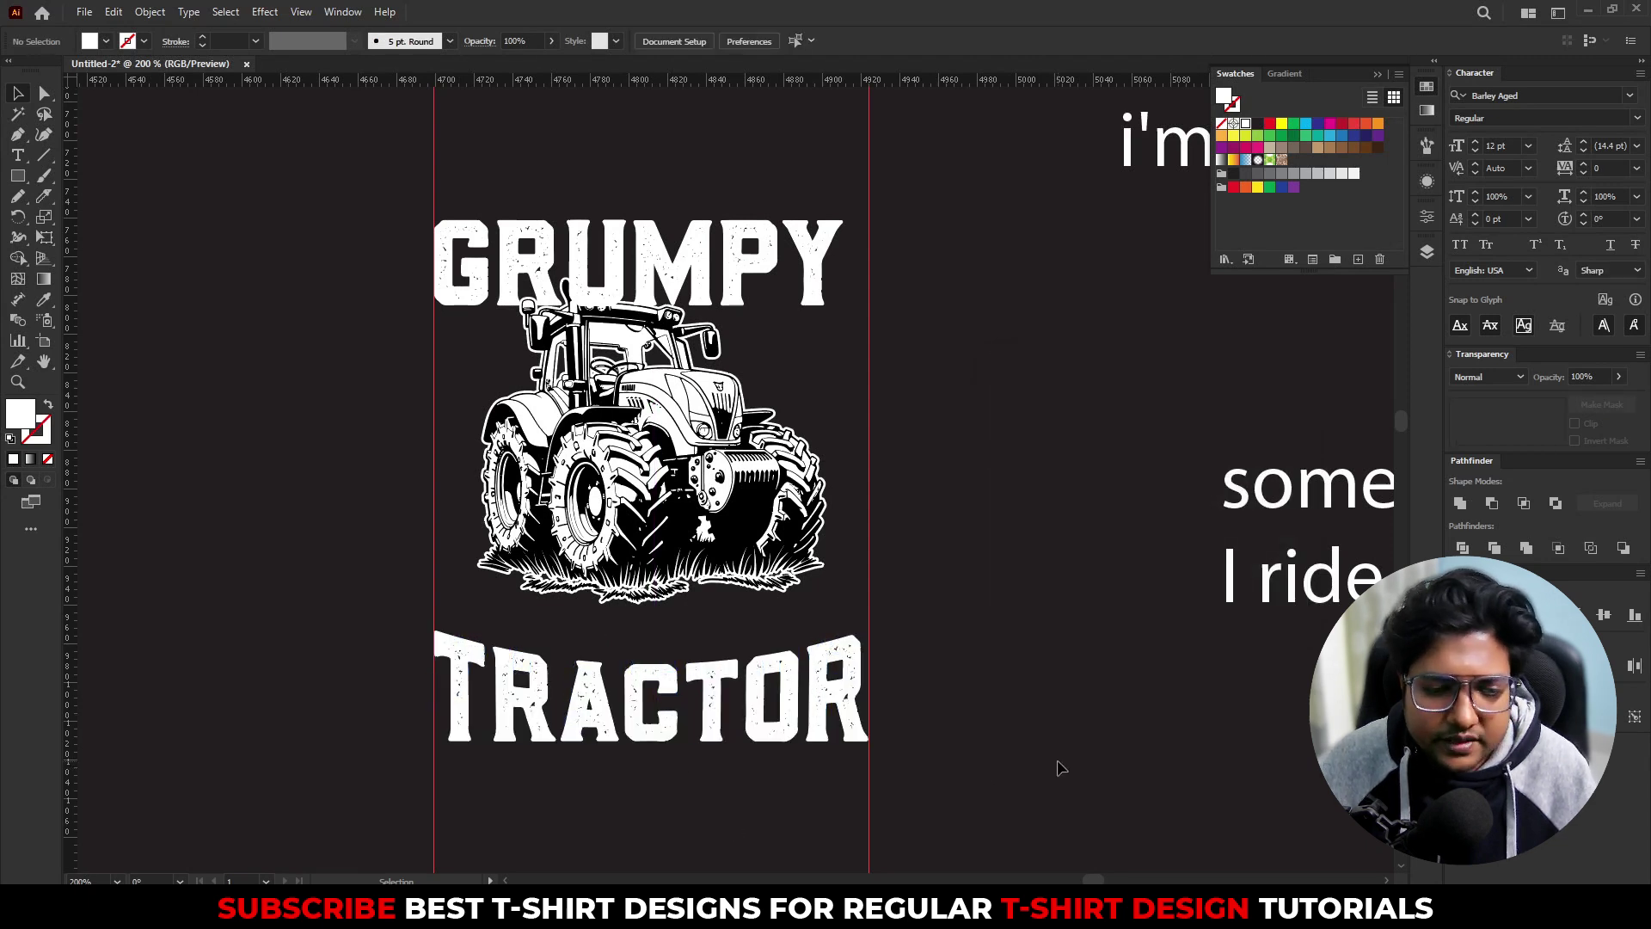
Step: Pull the "sometimes" and "I ride my" lines apart, bringing each closer to the artwork on its right side
{"action": "left_click_drag", "start_coordinate": [1061, 768], "coordinate": [880, 748]}
{"action": "left_click_drag", "start_coordinate": [1213, 469], "coordinate": [1045, 379]}
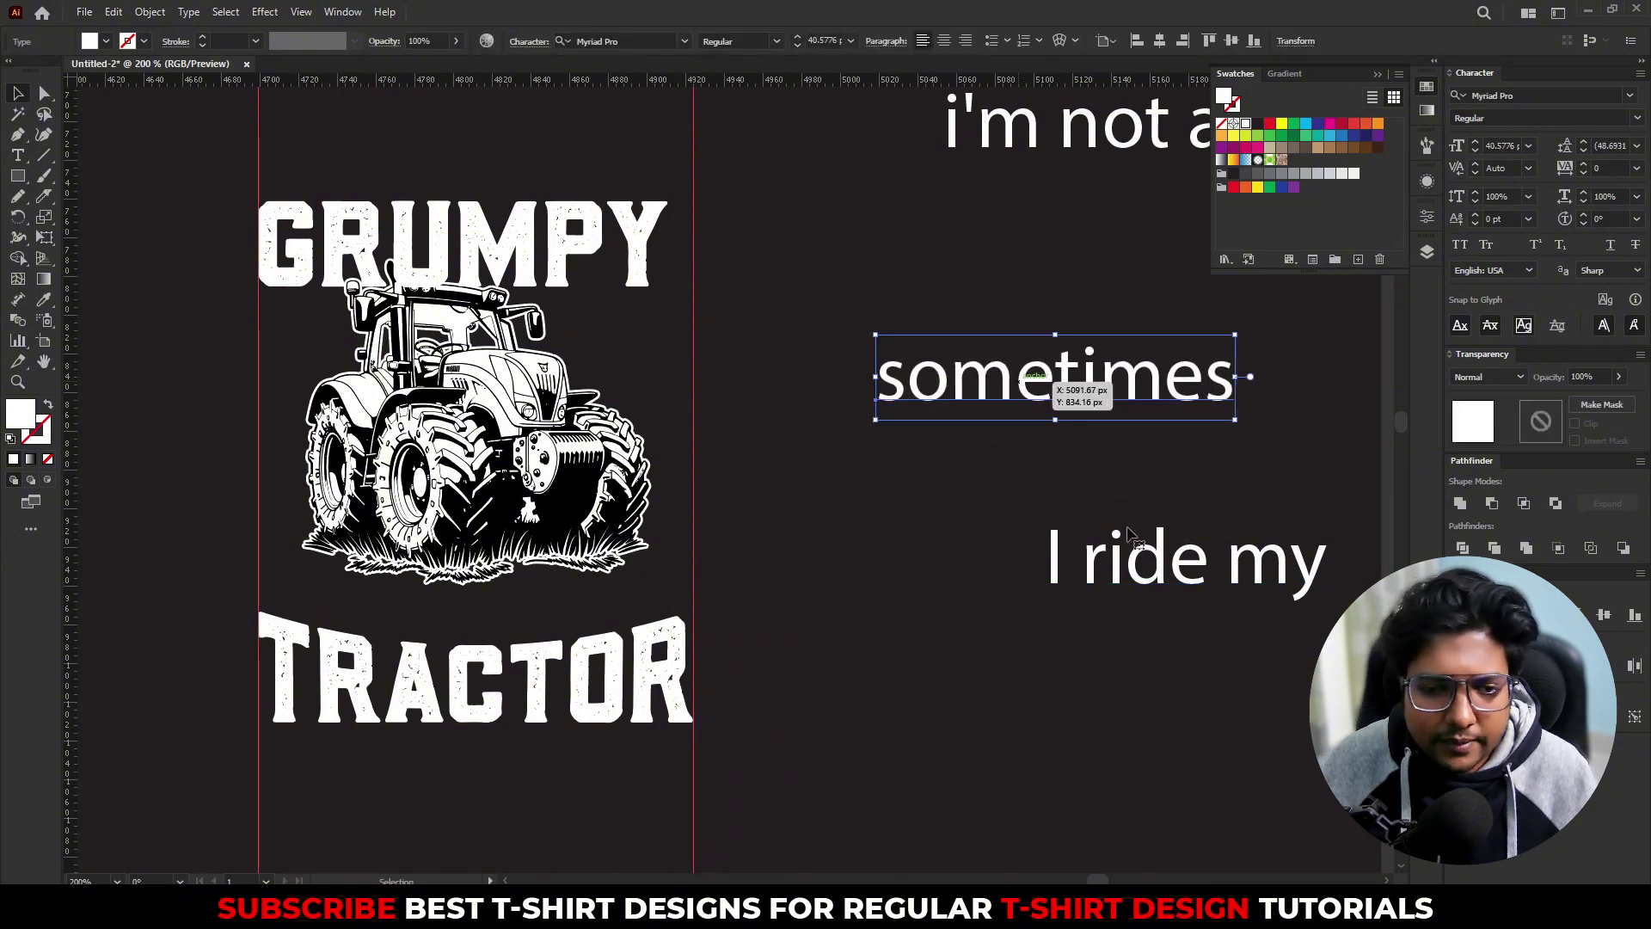
{"action": "left_click_drag", "start_coordinate": [1131, 533], "coordinate": [891, 516]}
Step: Set the "I ride my" line in Barley Aged and shrink it to about 21 pt
{"action": "right_click", "coordinate": [952, 542]}
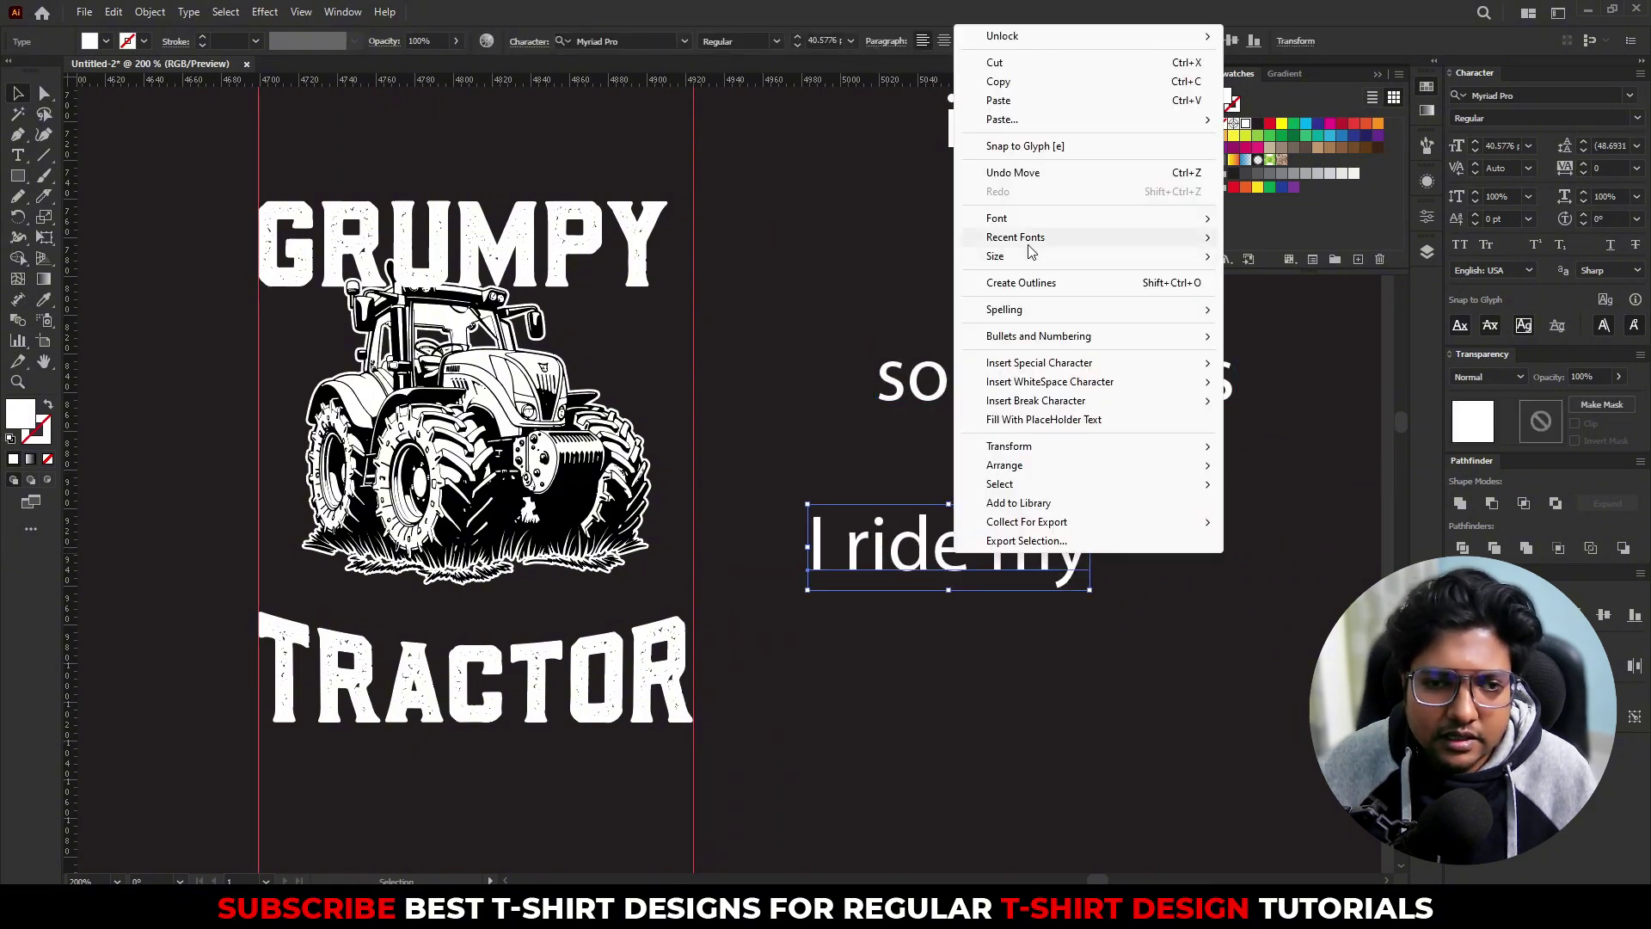
{"action": "mouse_move", "coordinate": [1031, 241]}
{"action": "left_click", "coordinate": [1273, 251]}
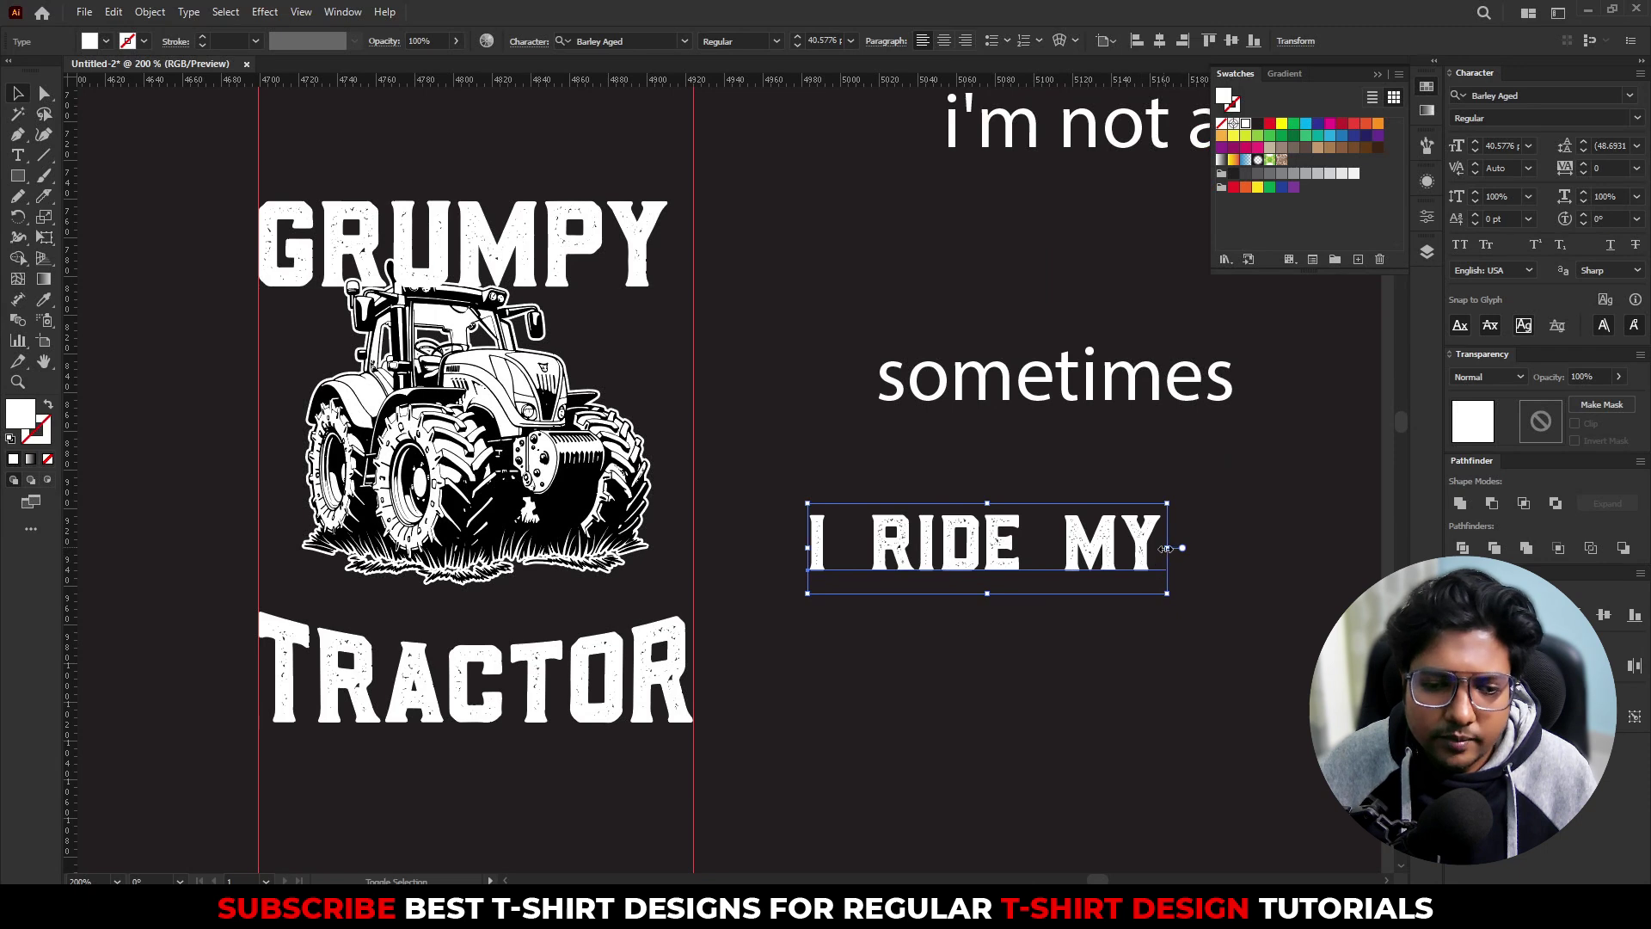
{"action": "left_click_drag", "start_coordinate": [1165, 548], "coordinate": [1064, 620]}
{"action": "left_click", "coordinate": [936, 674]}
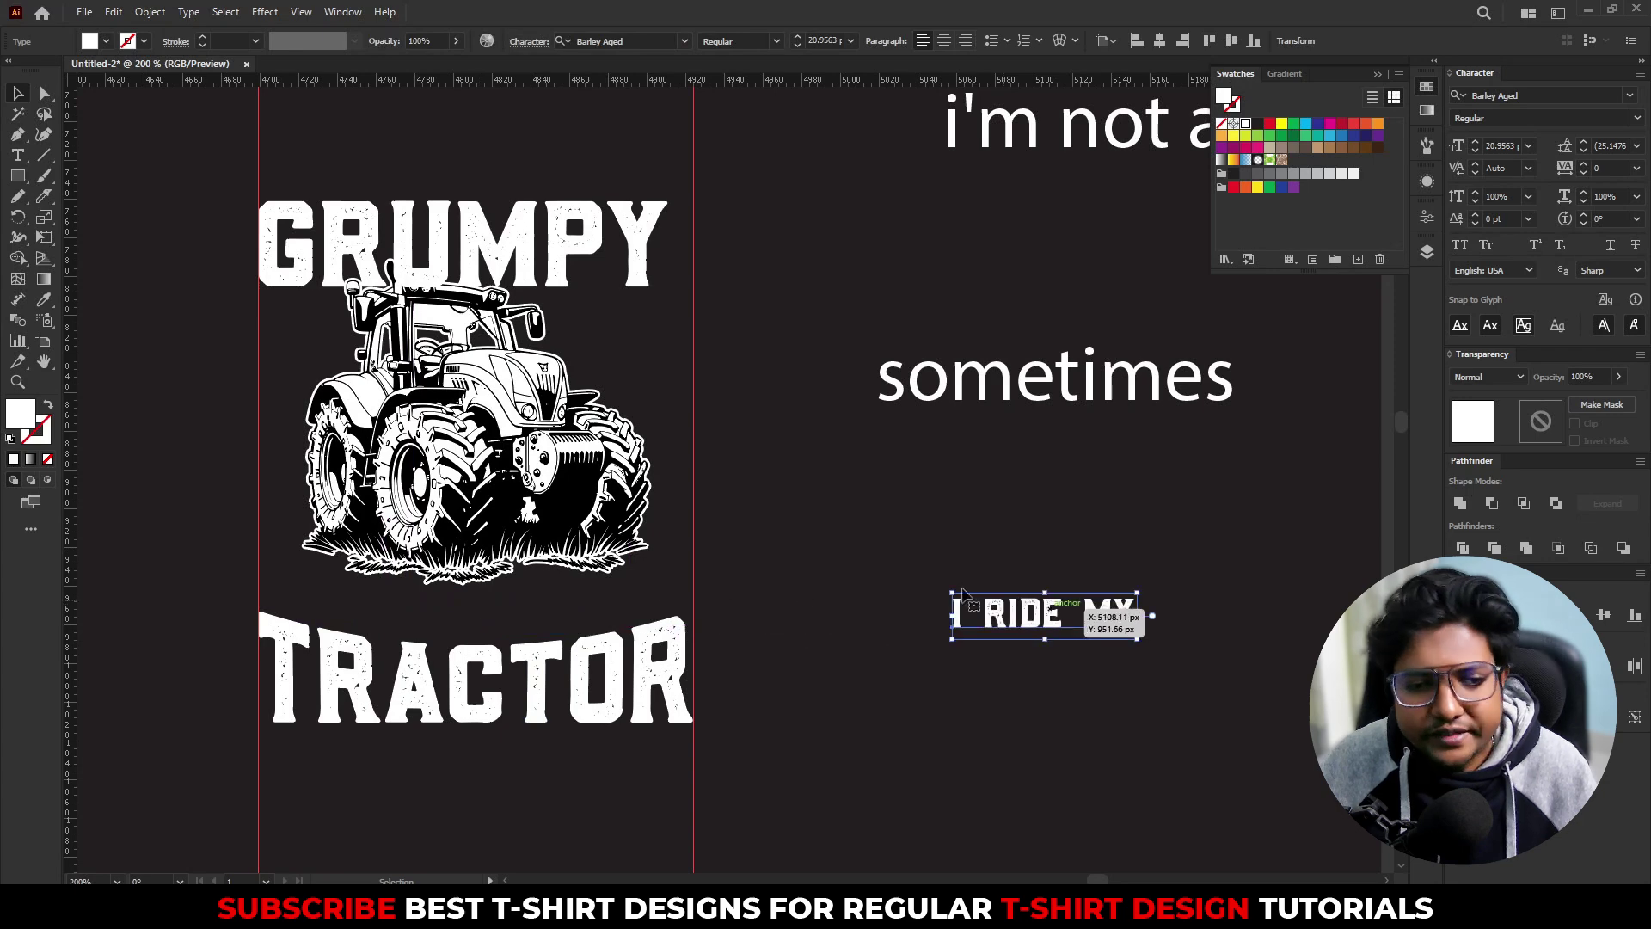
Step: Convert the word GRUMPY to outlines and scale it out to the right-hand guide
{"action": "left_click", "coordinate": [553, 256]}
{"action": "right_click", "coordinate": [553, 256]}
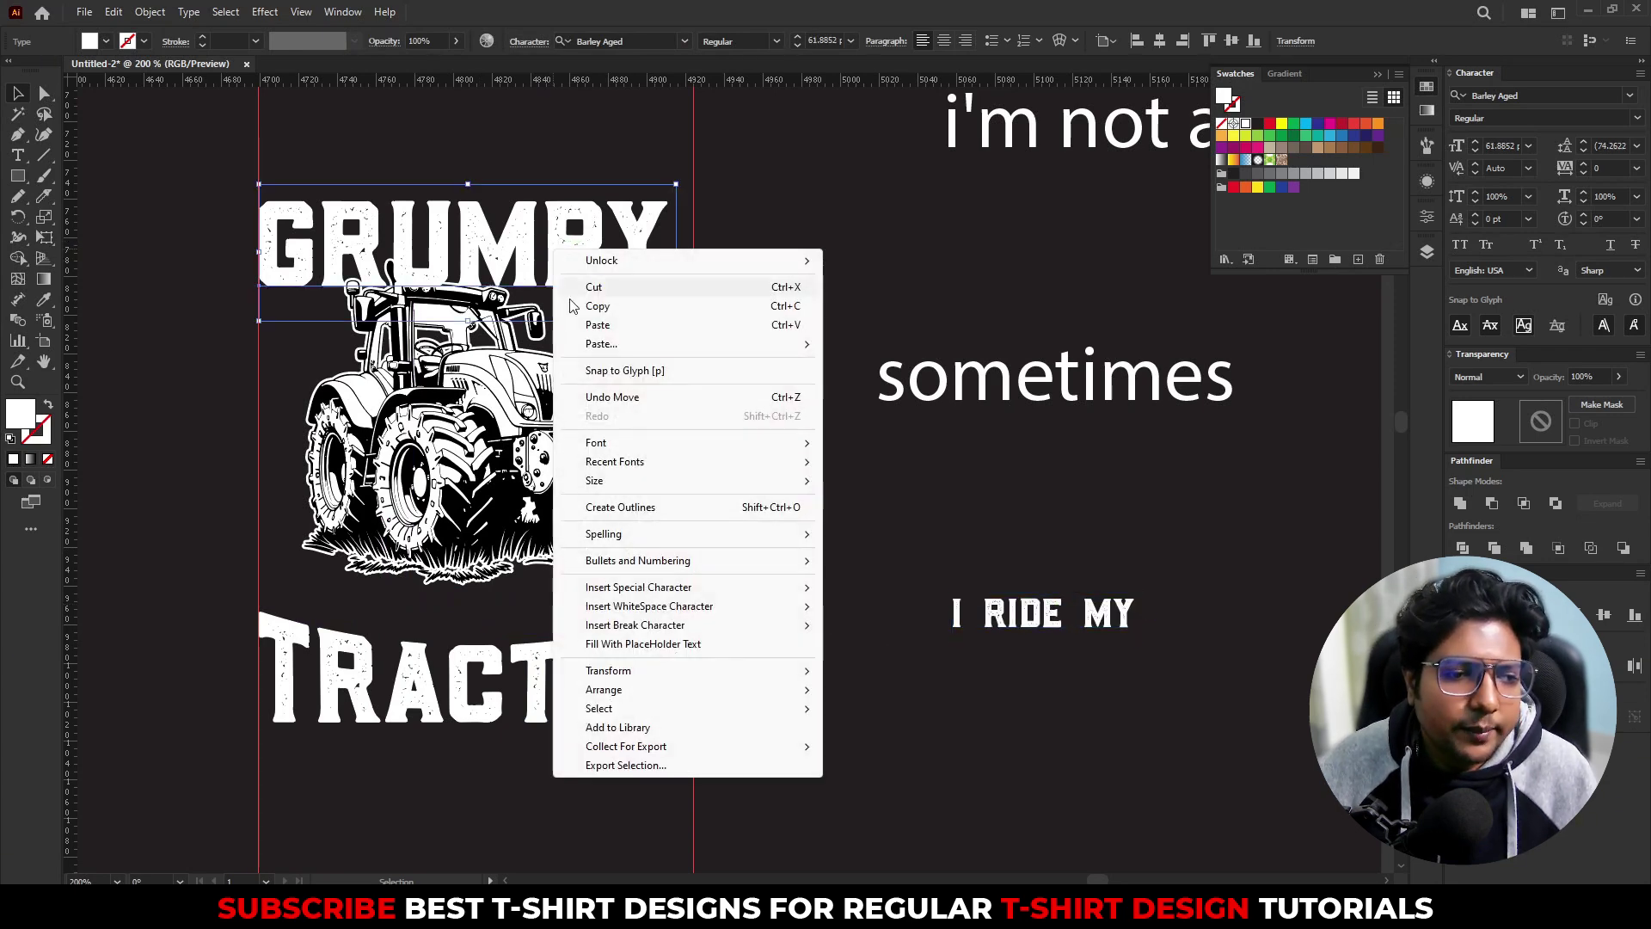
{"action": "left_click", "coordinate": [658, 504]}
{"action": "left_click_drag", "start_coordinate": [674, 245], "coordinate": [694, 245]}
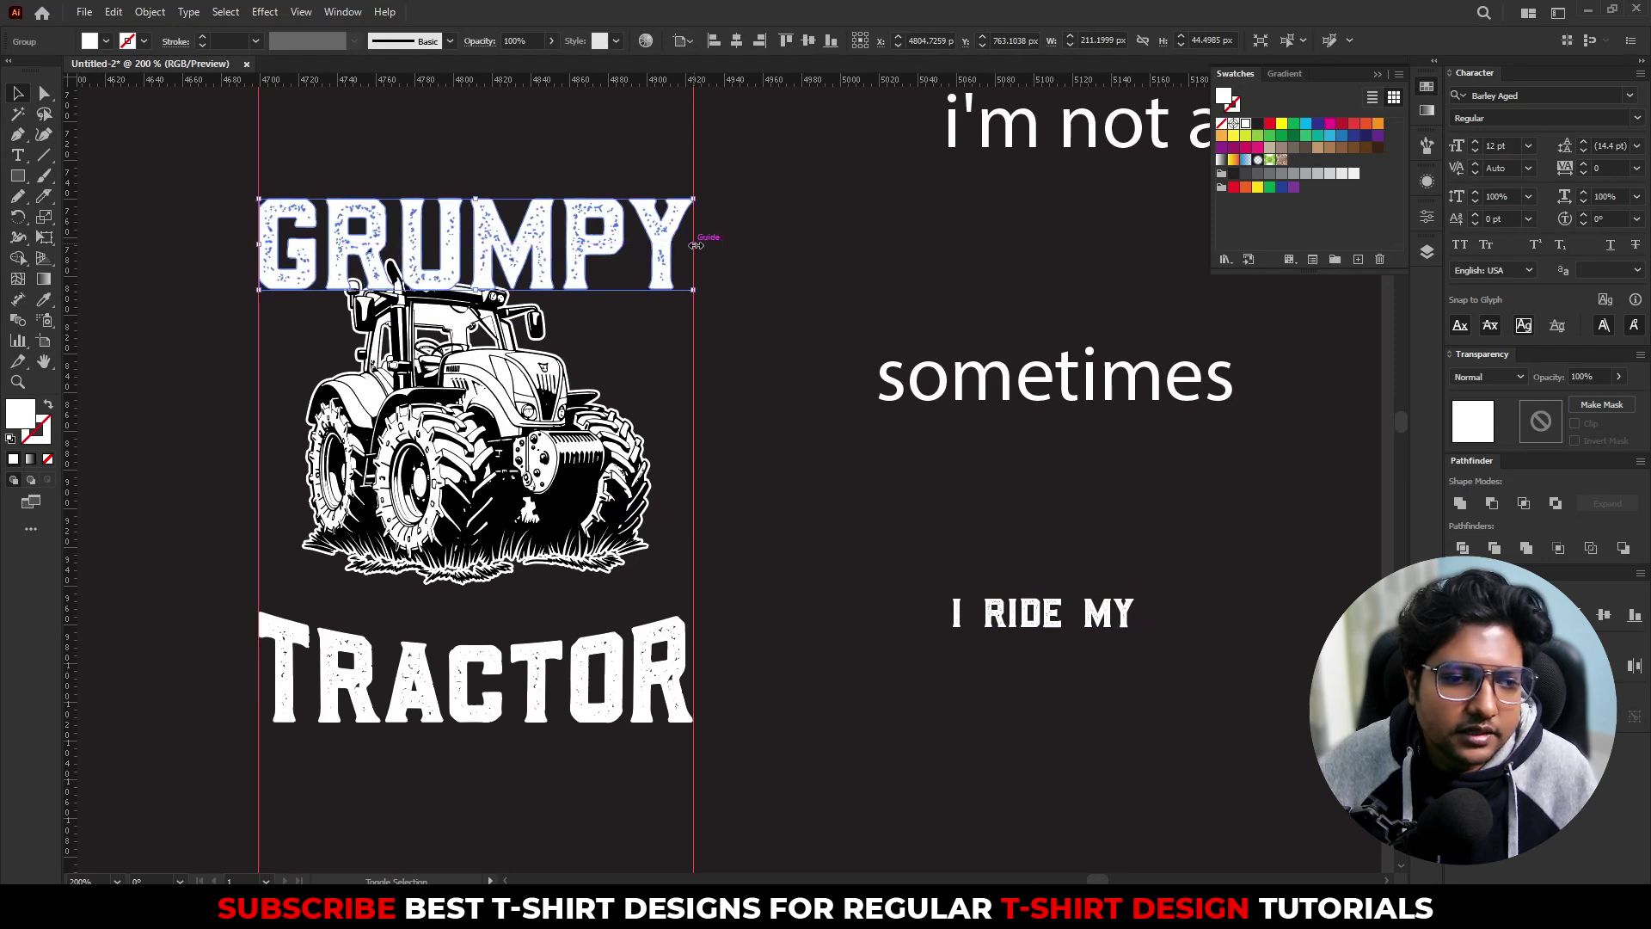
Step: Apply an Arc Lower warp with a -20% bend to GRUMPY and stretch the word slightly upward
{"action": "left_click", "coordinate": [258, 13]}
{"action": "mouse_move", "coordinate": [312, 232]}
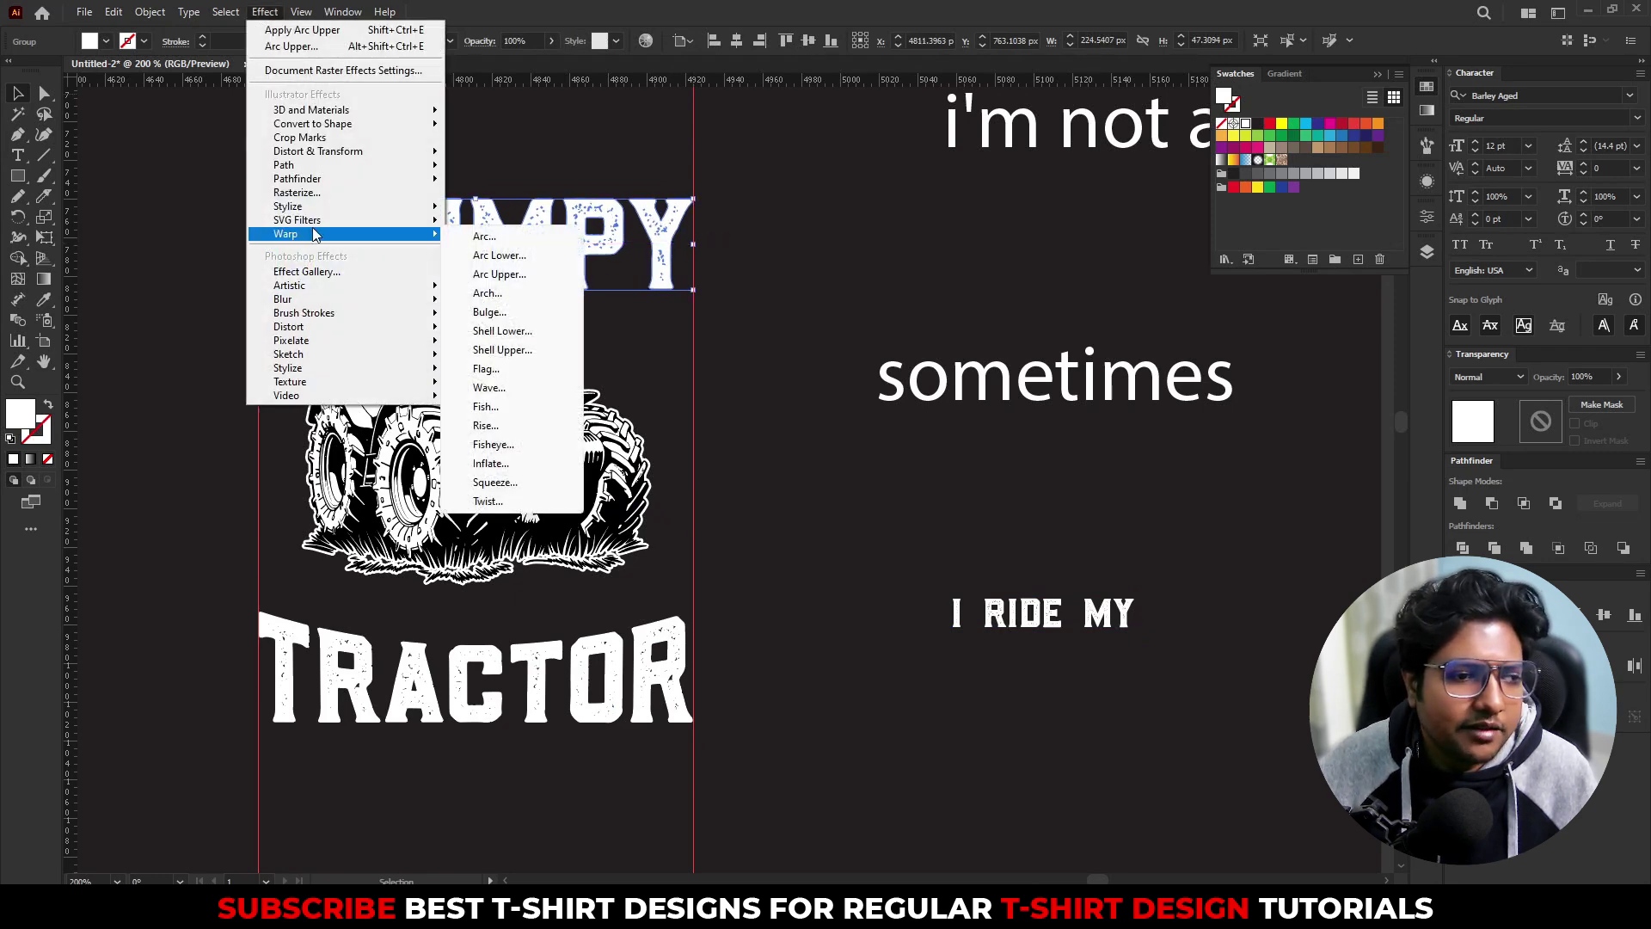
{"action": "left_click", "coordinate": [507, 257]}
{"action": "left_click", "coordinate": [1170, 575]}
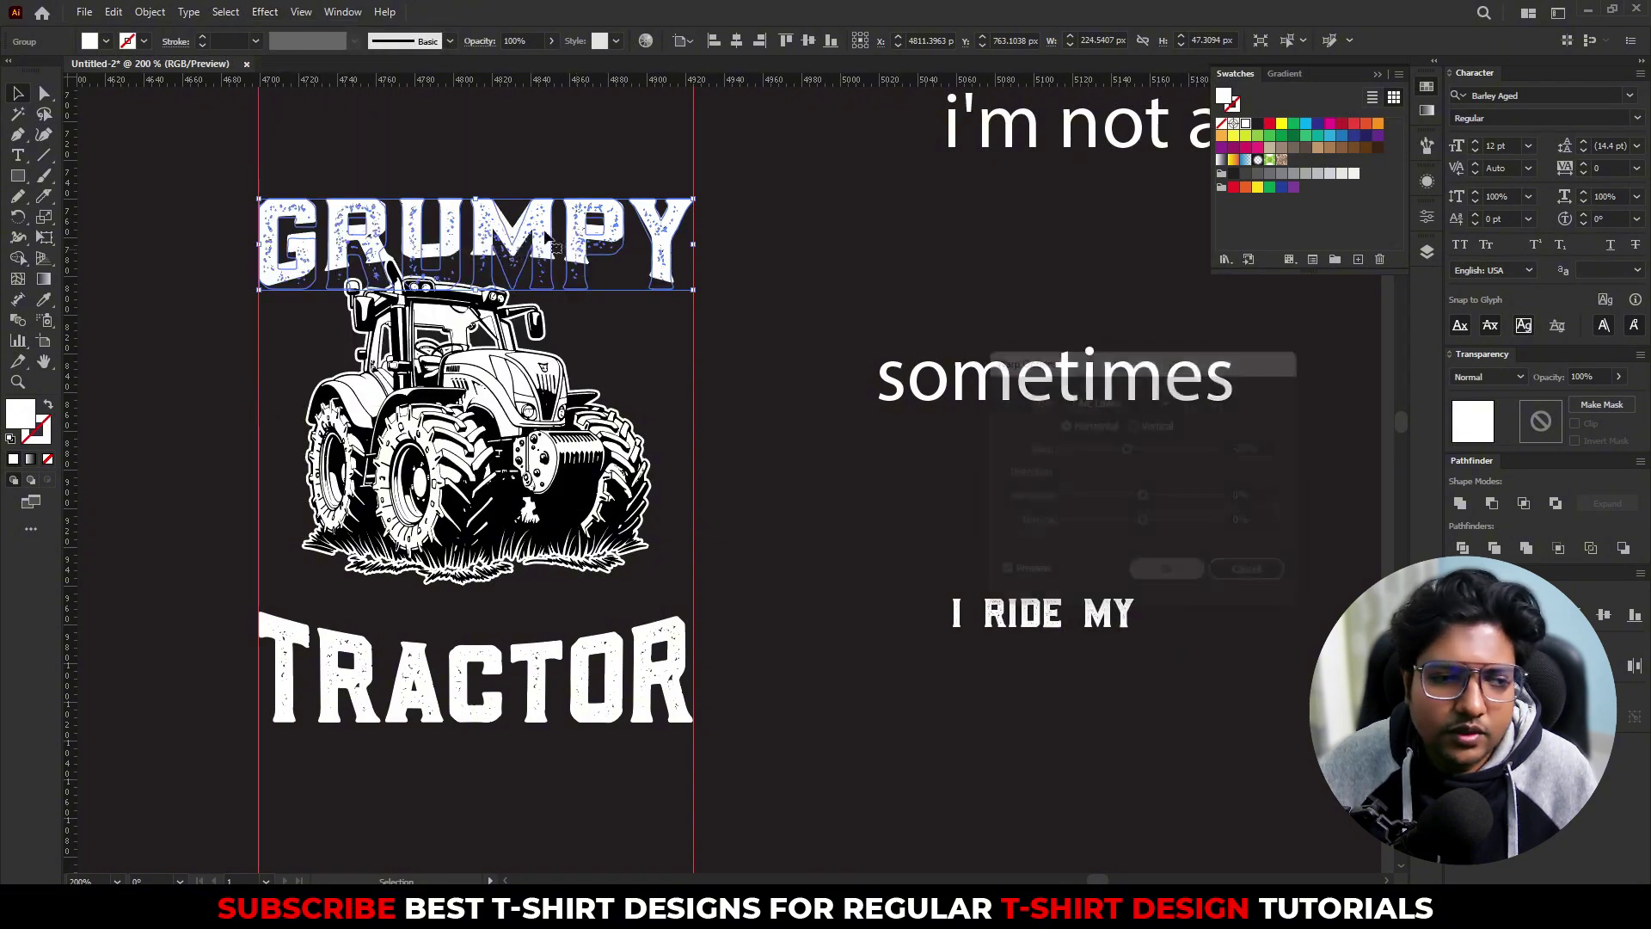
{"action": "left_click_drag", "start_coordinate": [478, 198], "coordinate": [475, 182]}
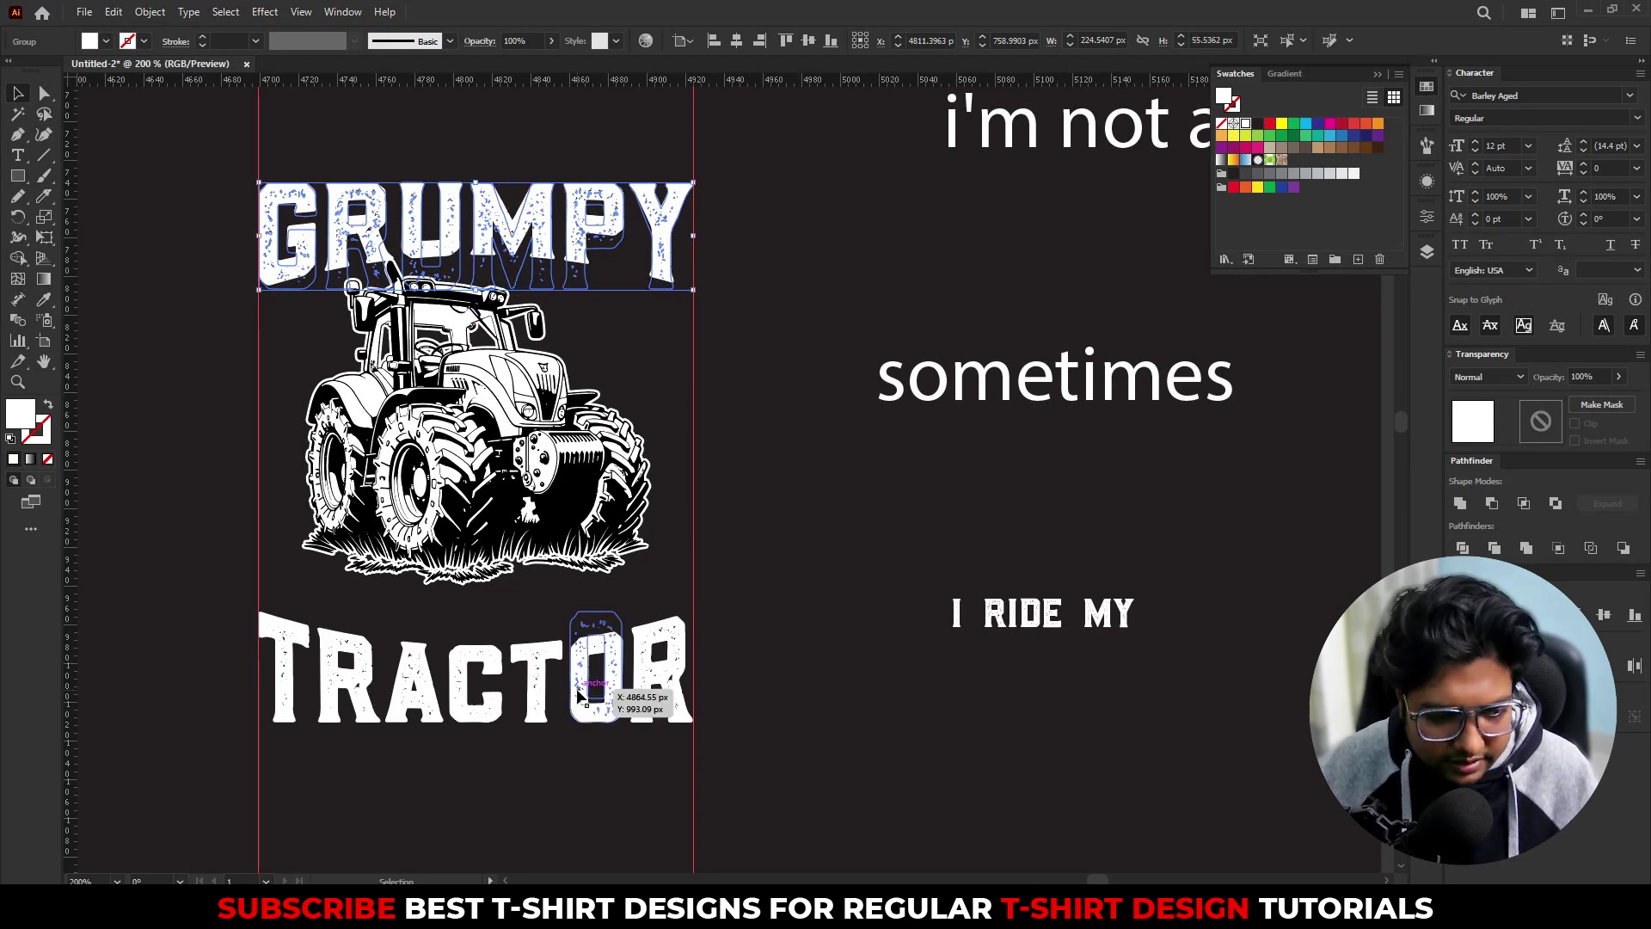
Step: Expand the warped appearance of TRACTOR so its outlines follow the curved letters
{"action": "left_click", "coordinate": [602, 684]}
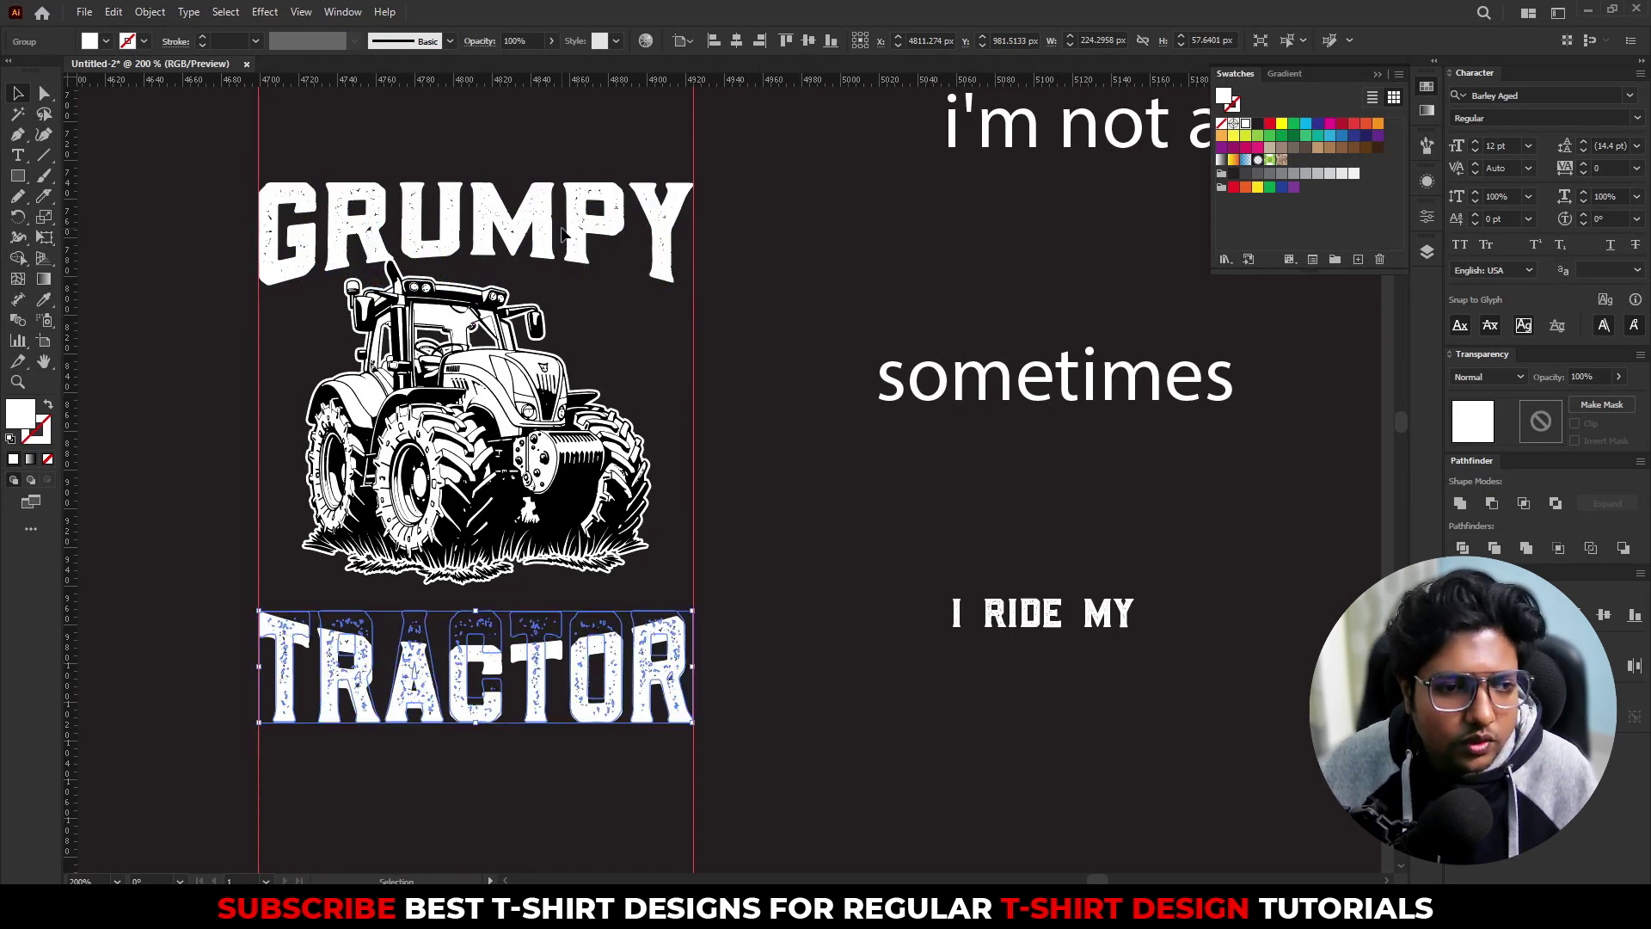
{"action": "left_click", "coordinate": [585, 234]}
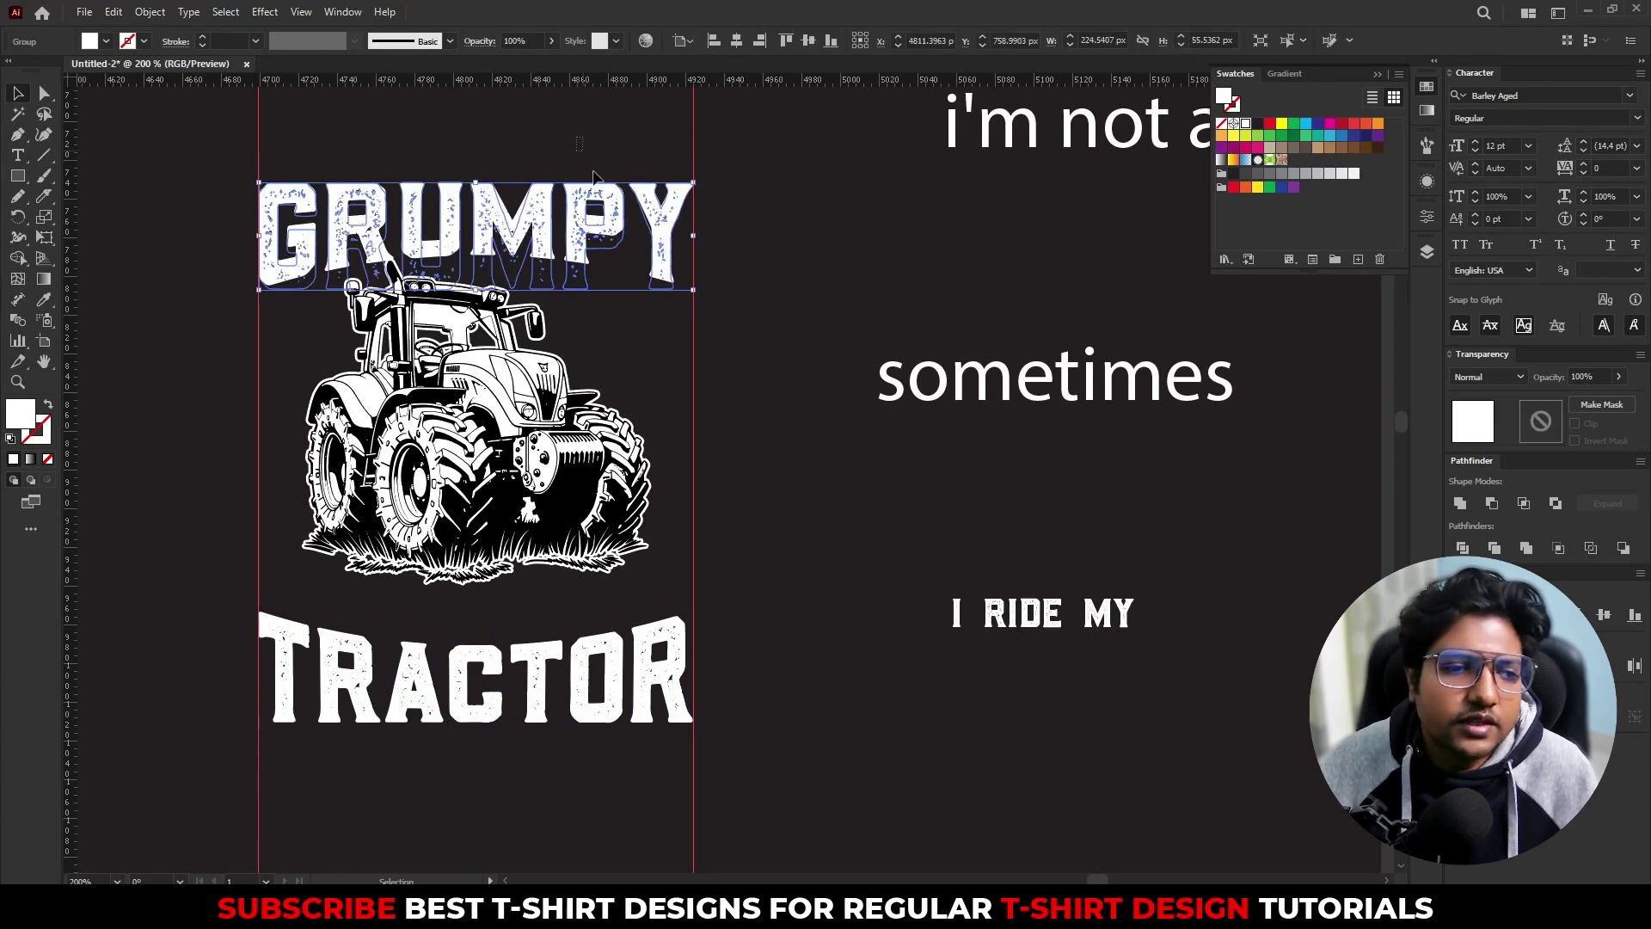
{"action": "left_click", "coordinate": [516, 632]}
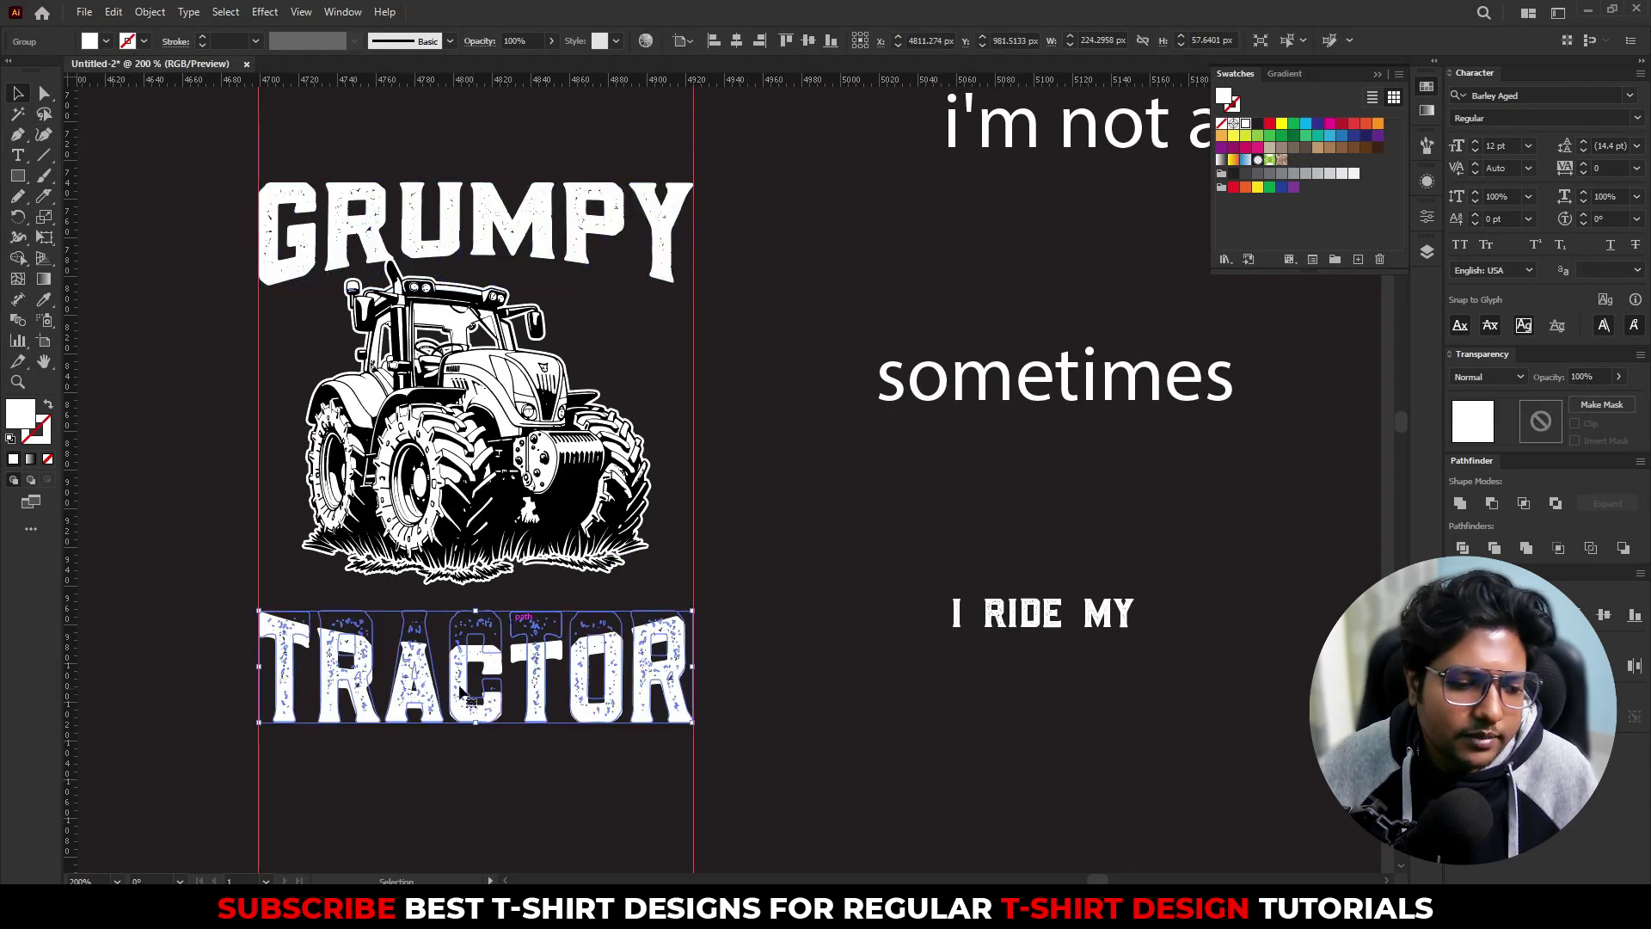
{"action": "key", "text": "ctrl+plus"}
{"action": "key", "text": "ctrl+plus"}
{"action": "key", "text": "ctrl+plus"}
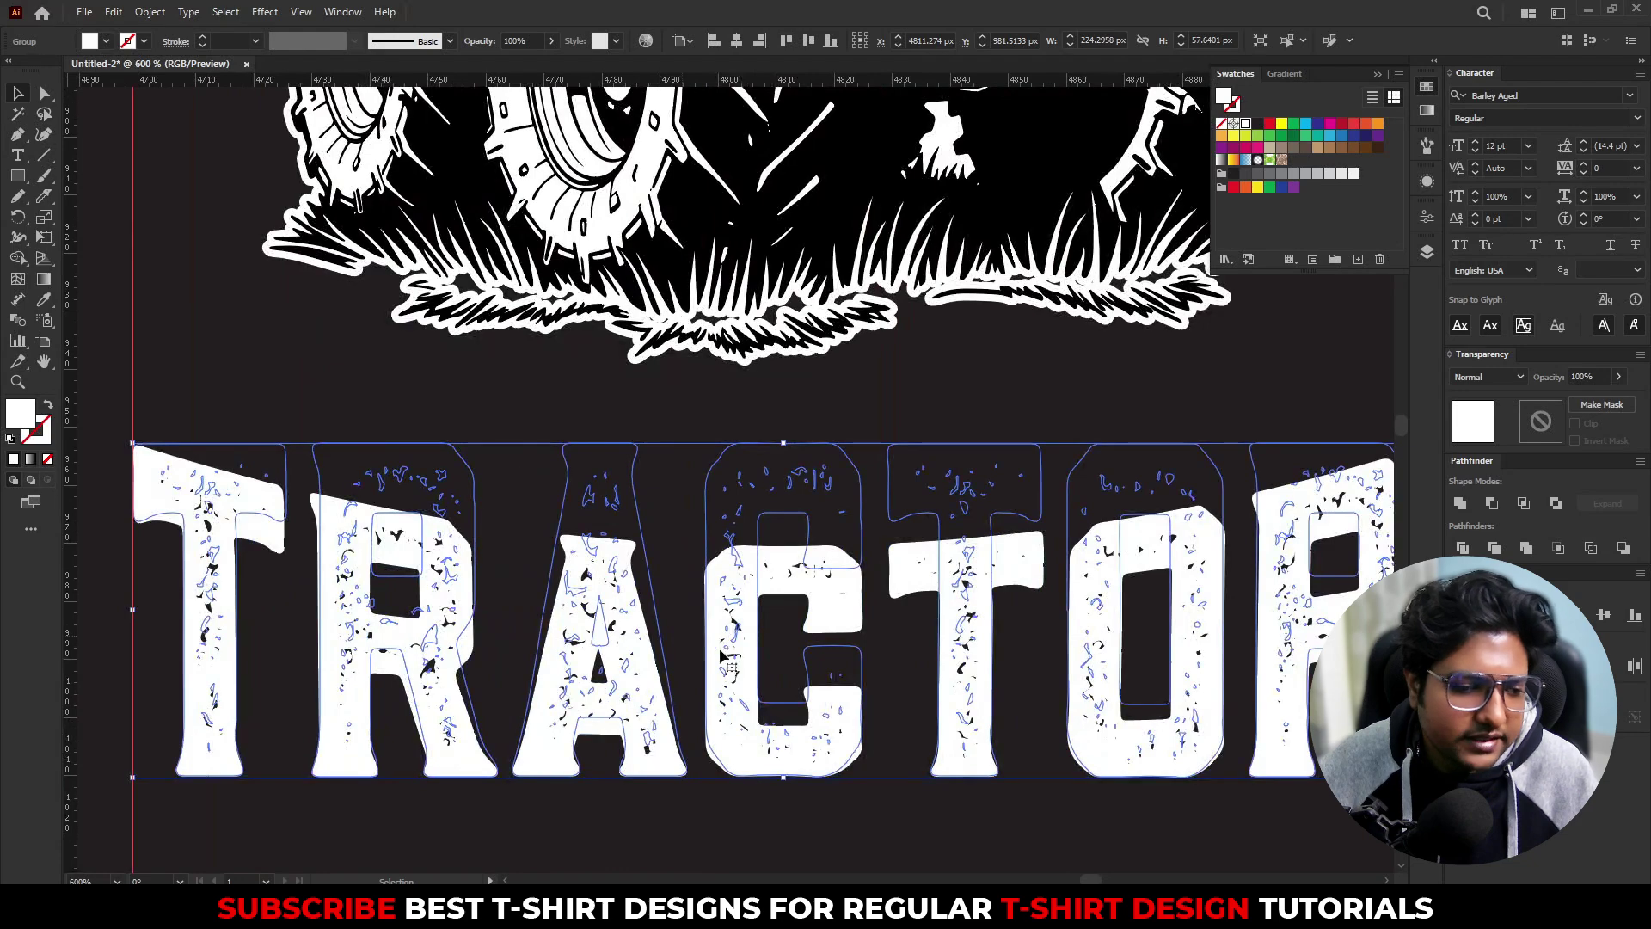
{"action": "key", "text": "a"}
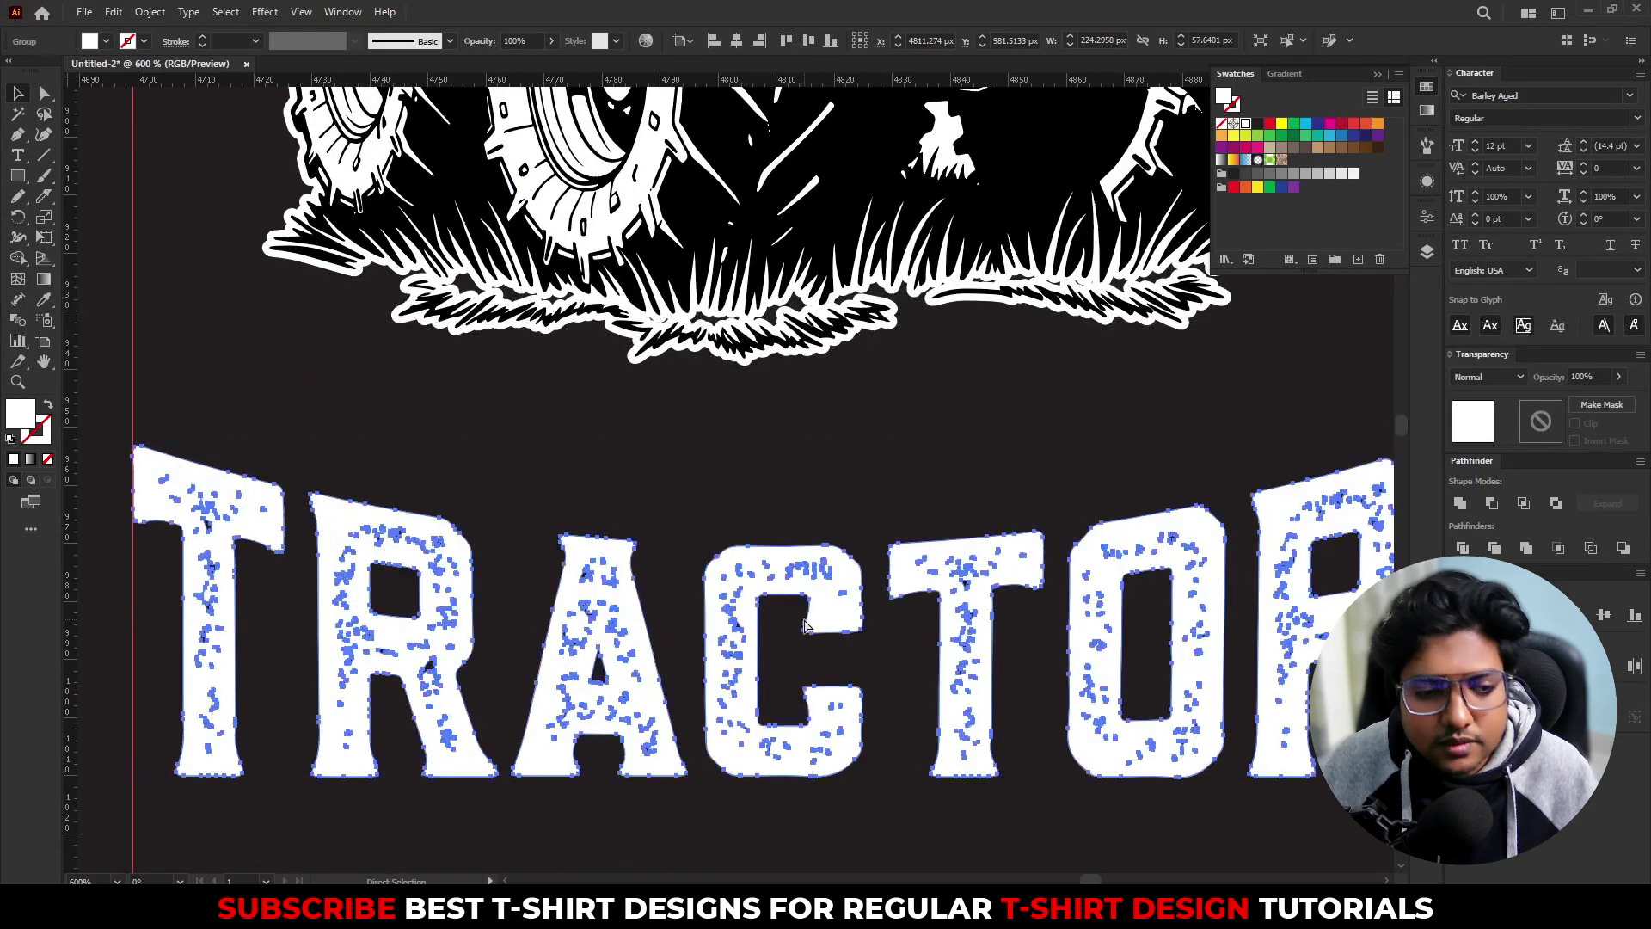
{"action": "key", "text": "v"}
{"action": "key", "text": "ctrl+minus"}
{"action": "key", "text": "ctrl+minus"}
{"action": "scroll", "coordinate": [669, 585], "scroll_direction": "up", "scroll_amount": 3}
{"action": "scroll", "coordinate": [669, 584], "scroll_direction": "up", "scroll_amount": 2}
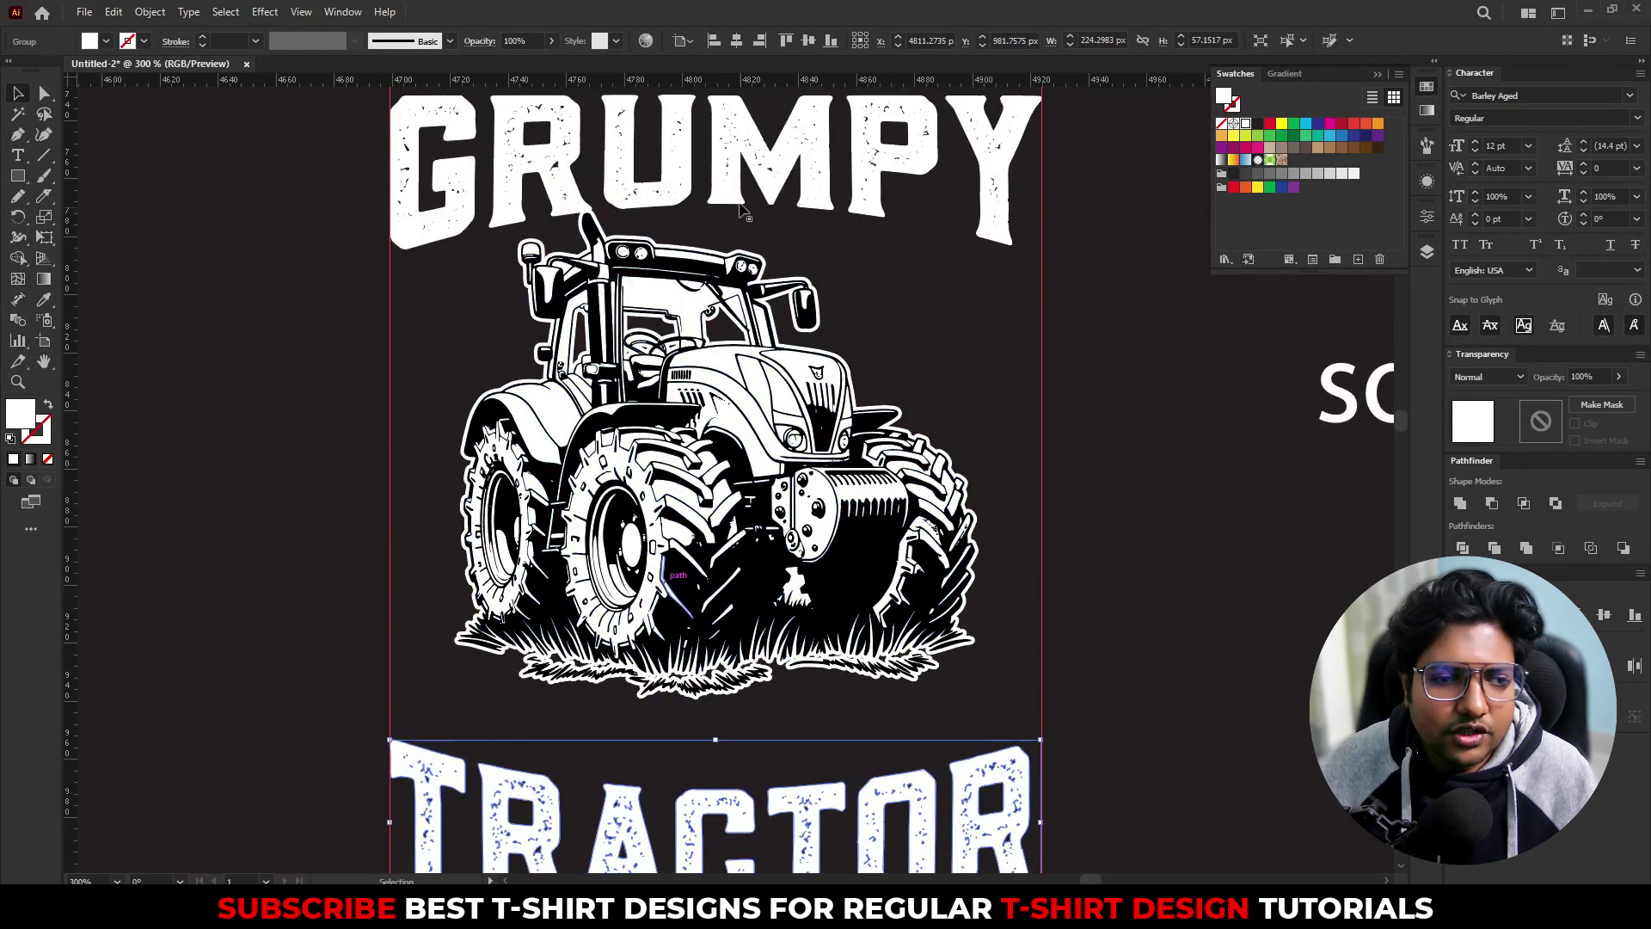
Step: Set the bend of GRUMPY's Arc Lower warp to -29%
{"action": "left_click", "coordinate": [745, 212]}
{"action": "scroll", "coordinate": [894, 404], "scroll_direction": "up", "scroll_amount": 2}
{"action": "left_click_drag", "start_coordinate": [975, 475], "coordinate": [808, 473]}
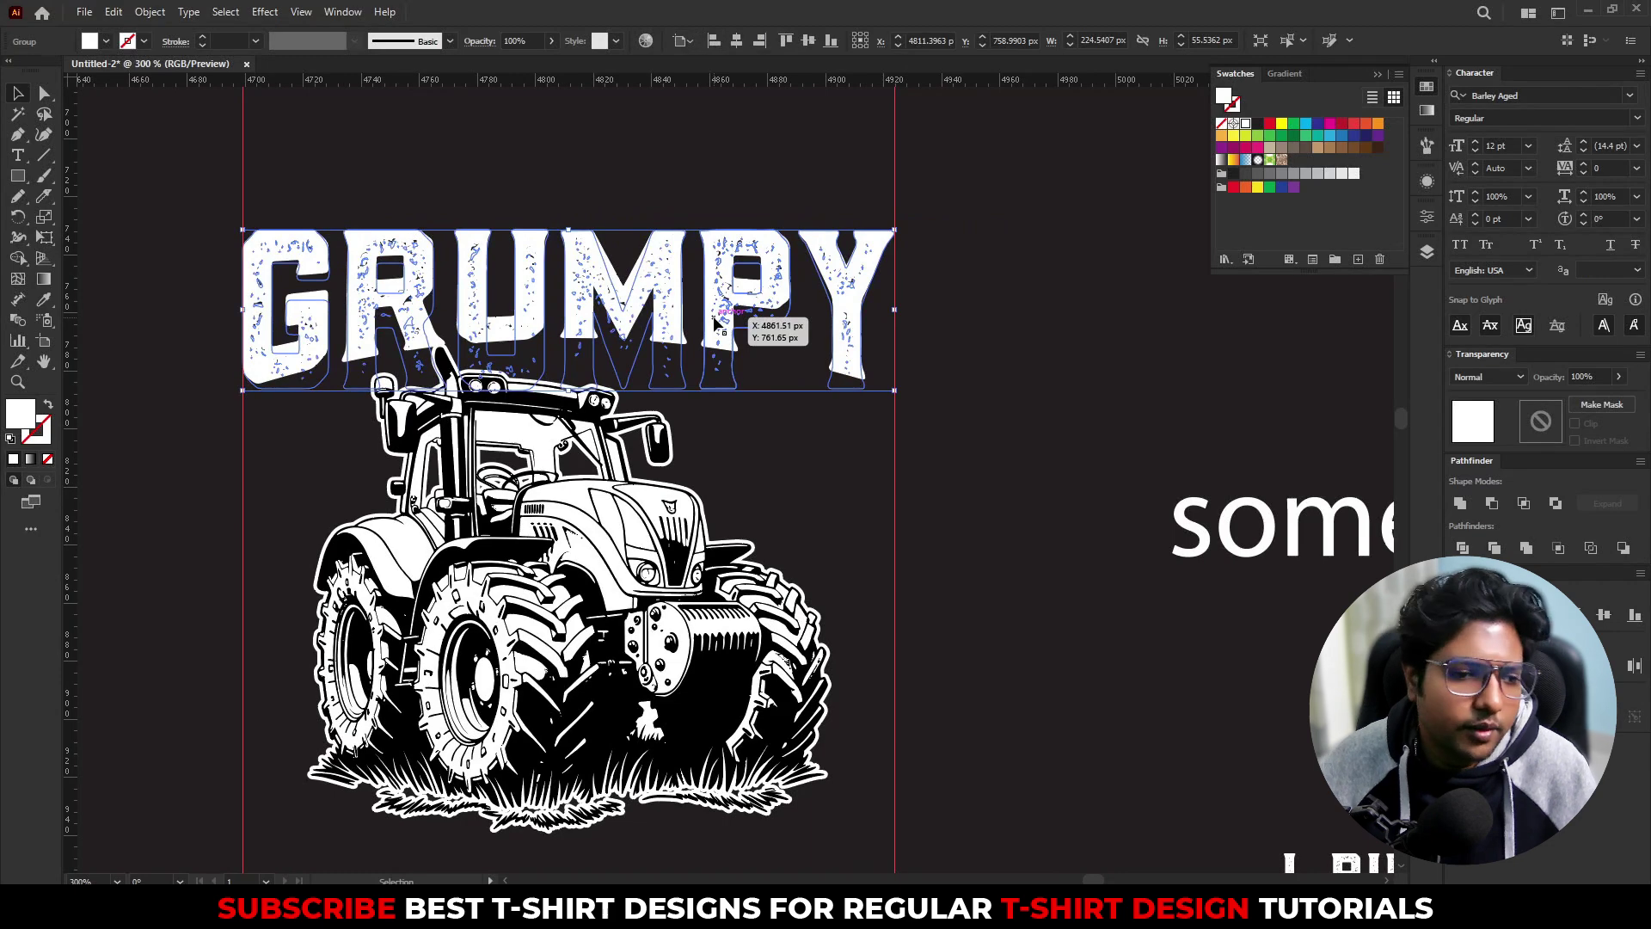
{"action": "left_click", "coordinate": [1427, 217]}
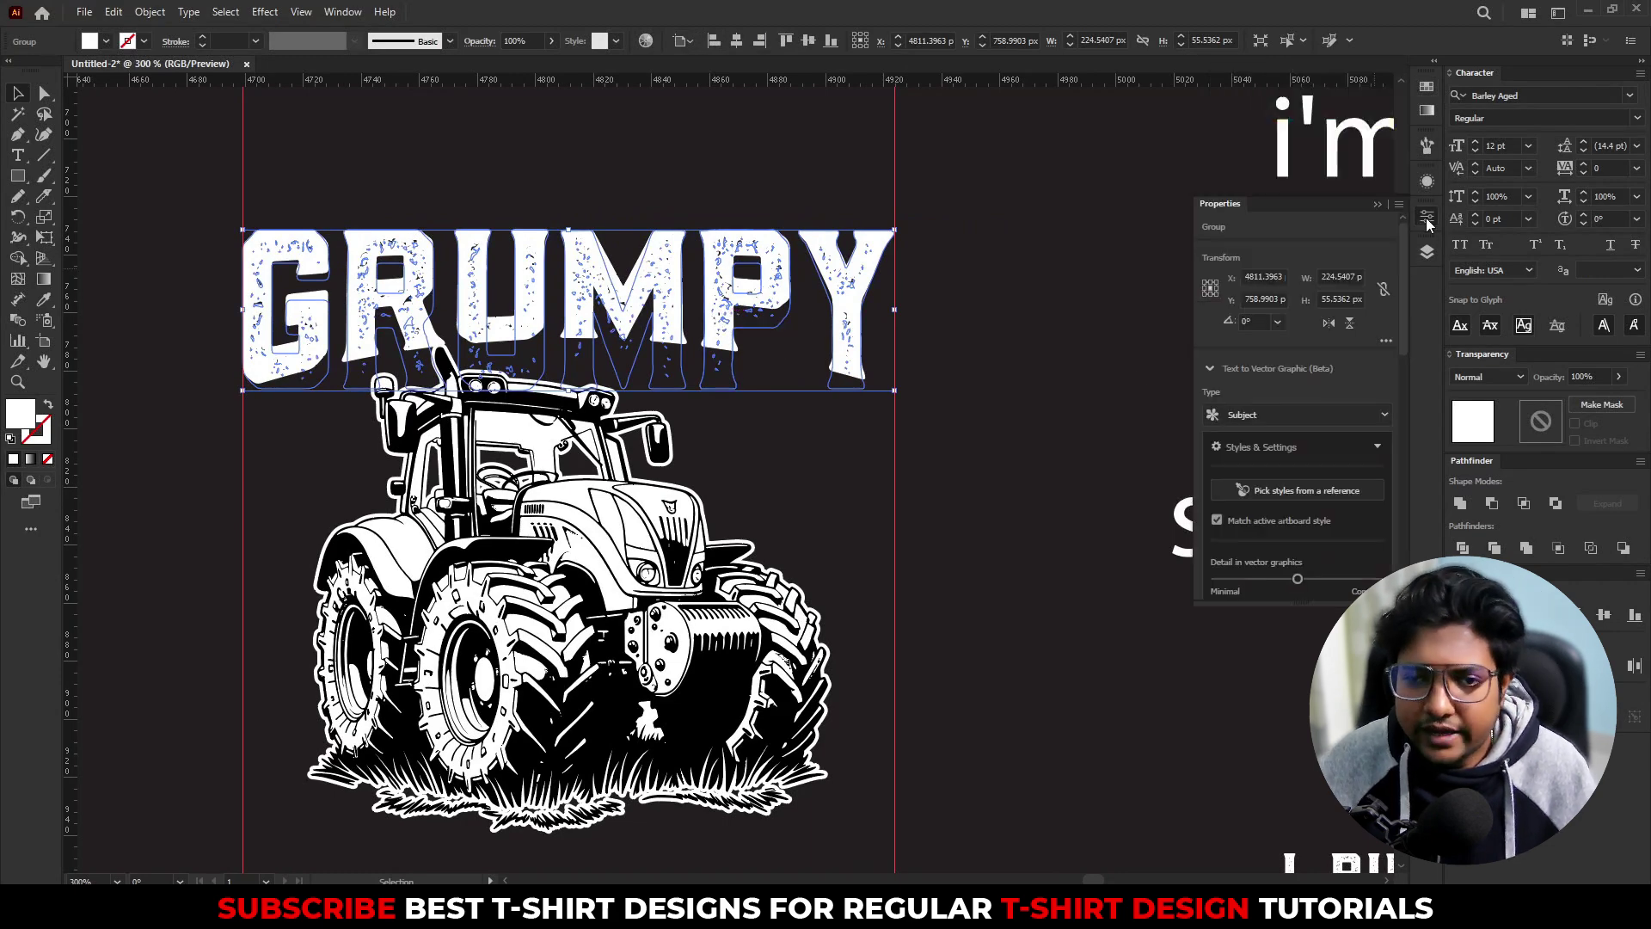
{"action": "scroll", "coordinate": [1322, 465], "scroll_direction": "down", "scroll_amount": 5}
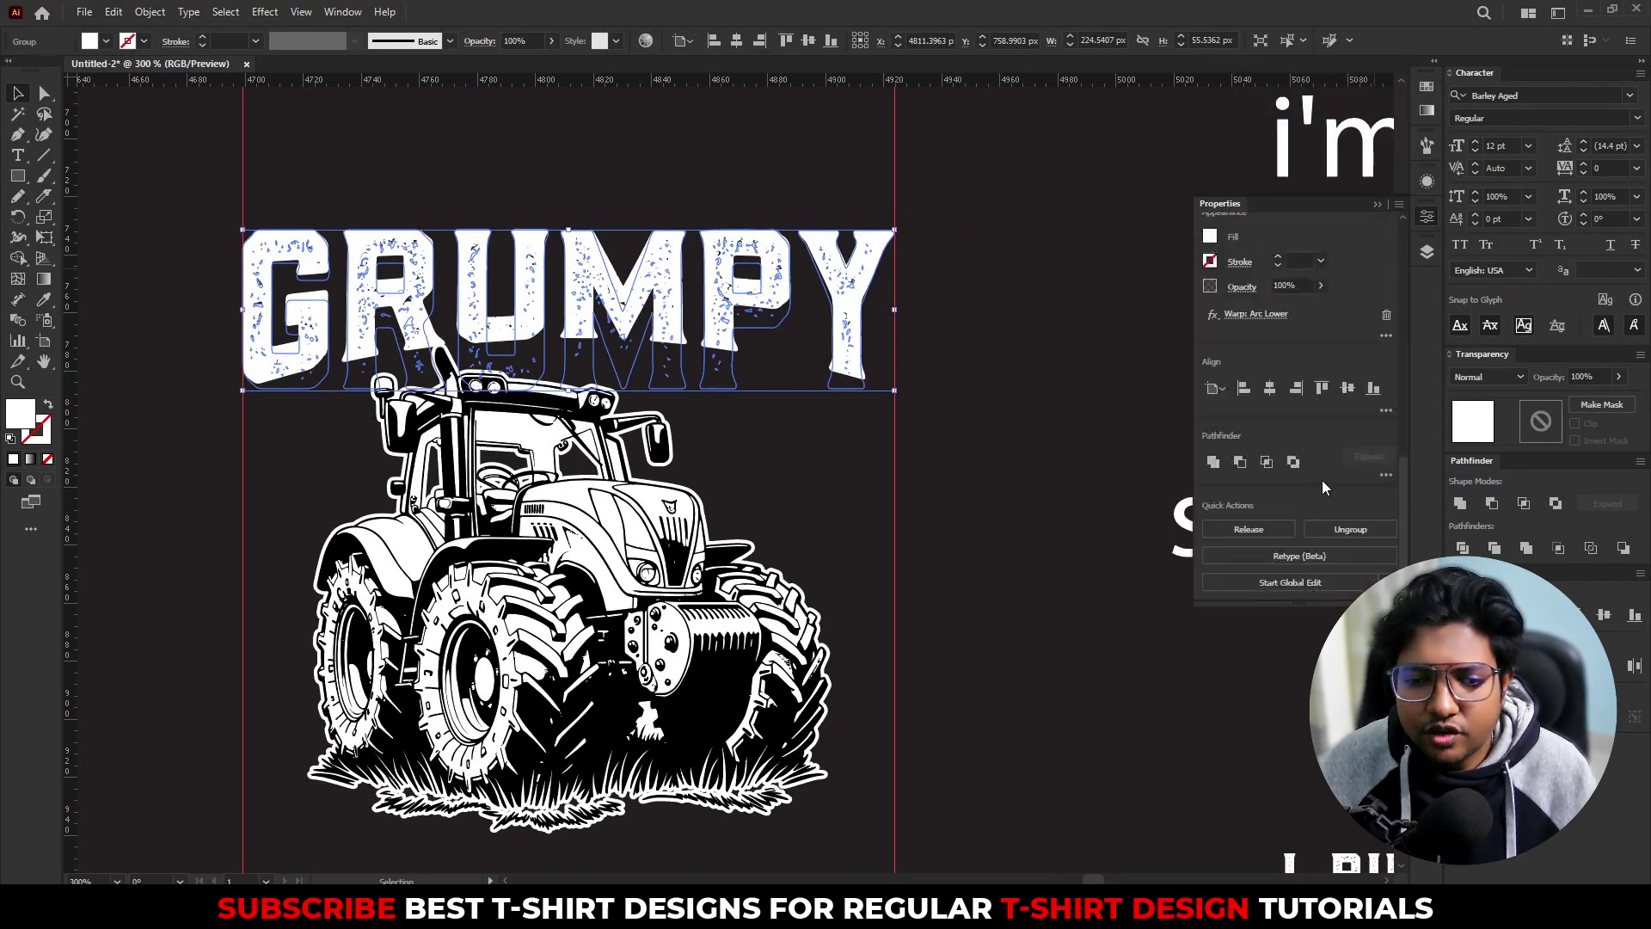
{"action": "left_click", "coordinate": [1238, 316]}
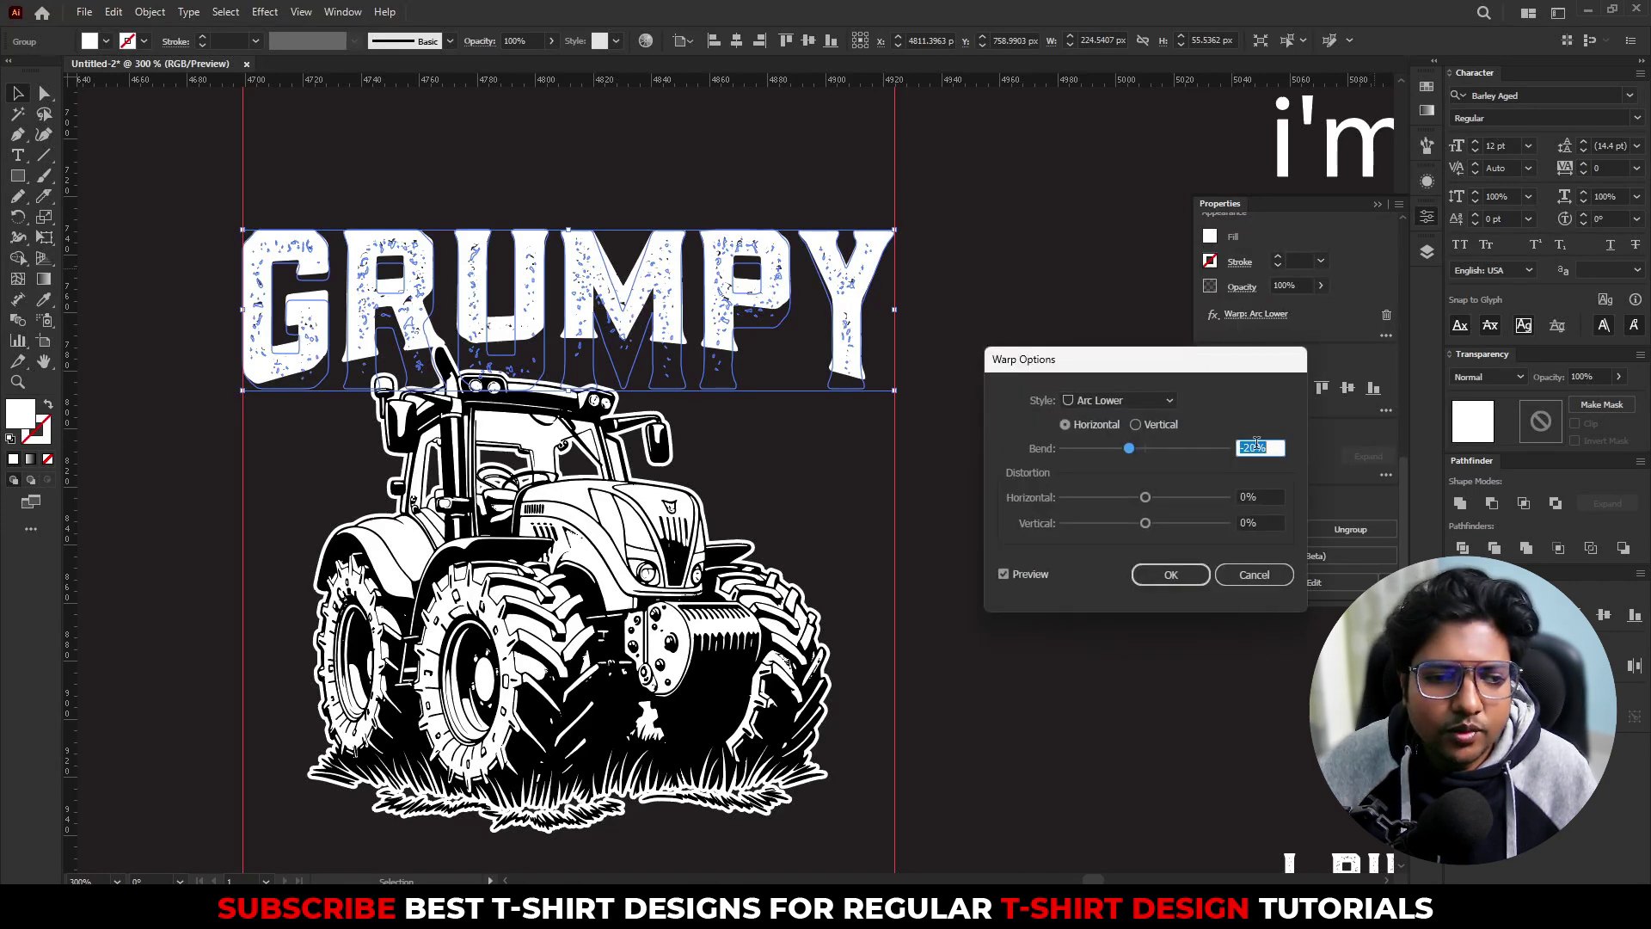
{"action": "scroll", "coordinate": [1257, 444], "scroll_direction": "down", "scroll_amount": 8}
{"action": "scroll", "coordinate": [1256, 444], "scroll_direction": "down", "scroll_amount": 1}
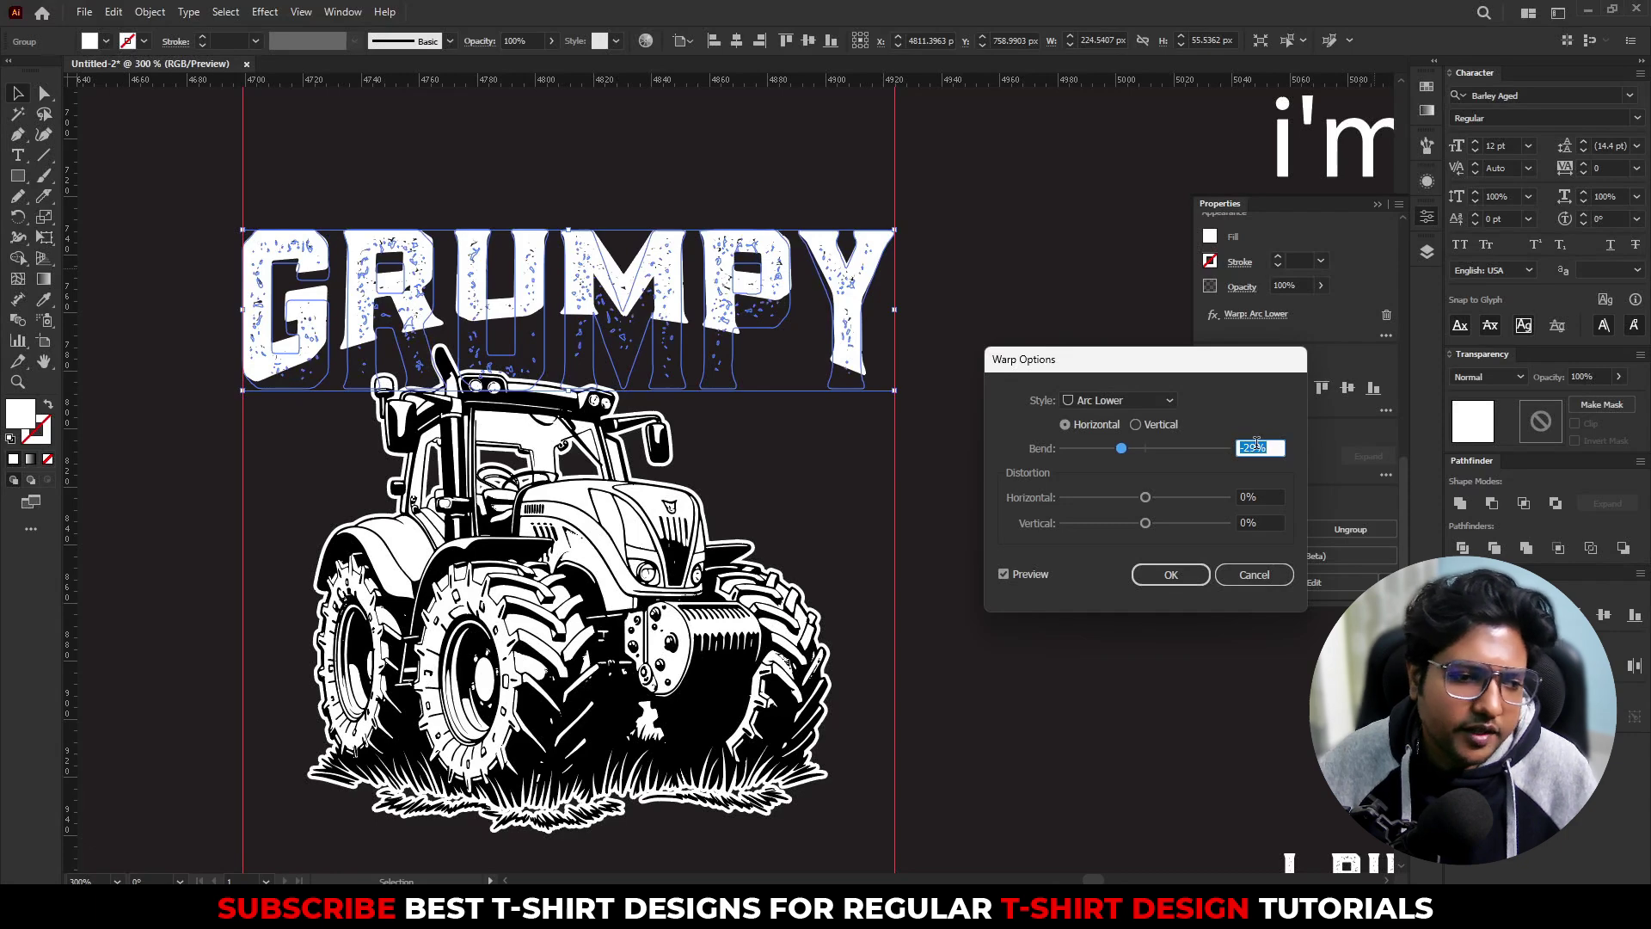
{"action": "left_click", "coordinate": [1178, 581]}
Step: Expand GRUMPY's warp into plain outlines and move the word up, well clear of the tractor
{"action": "key", "text": "a"}
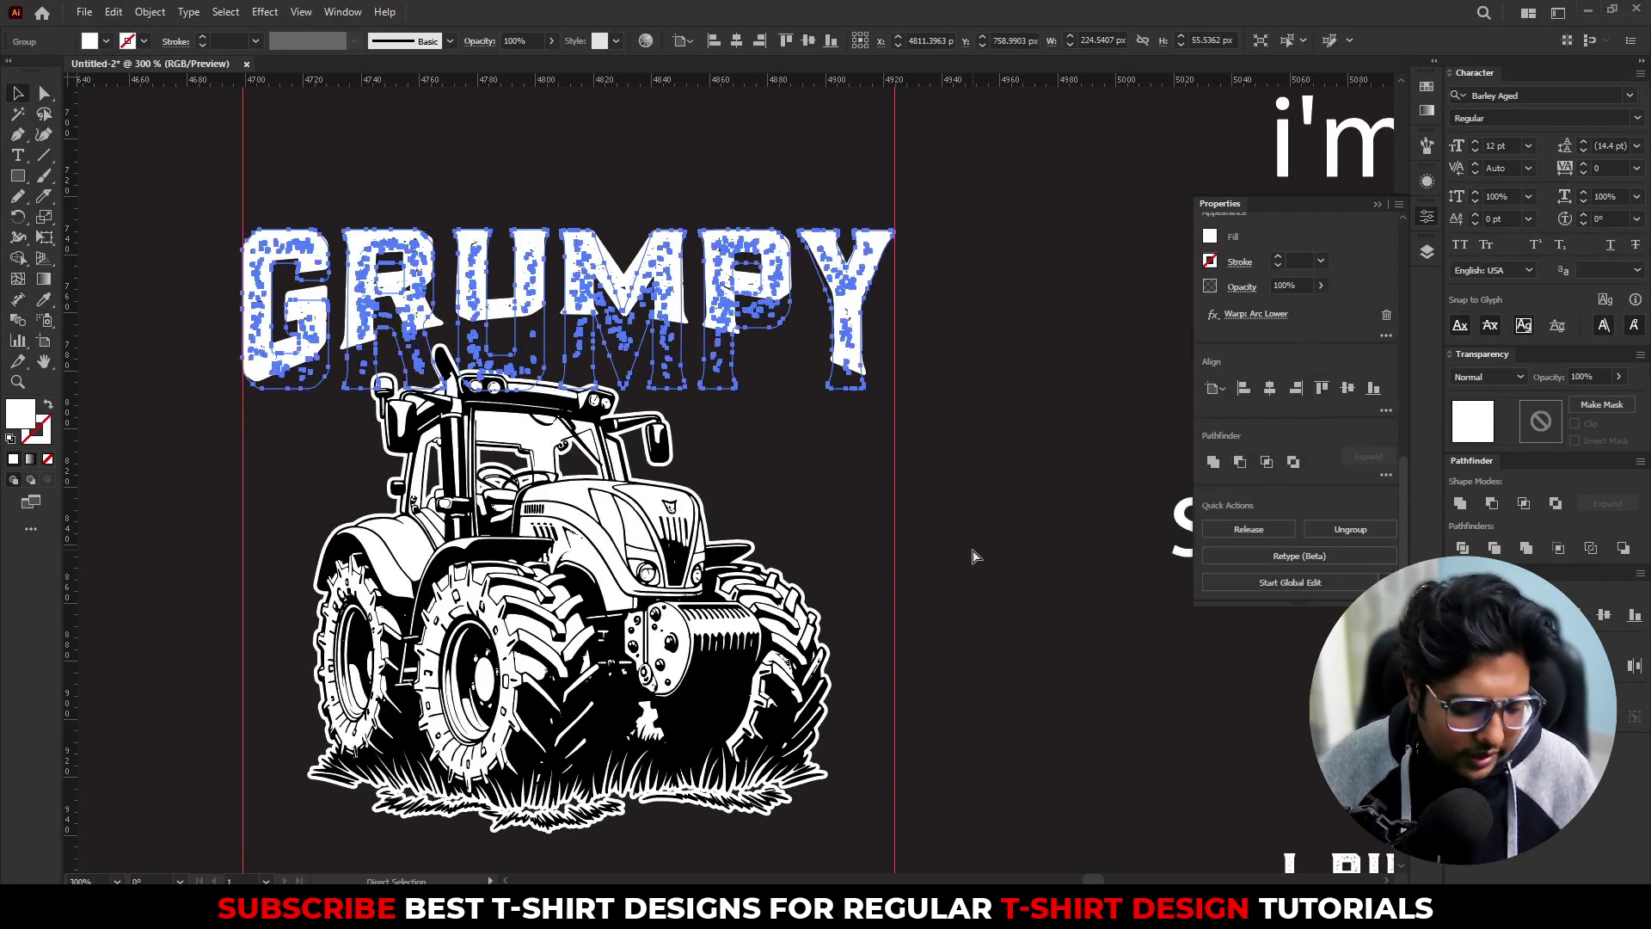
{"action": "key", "text": "v"}
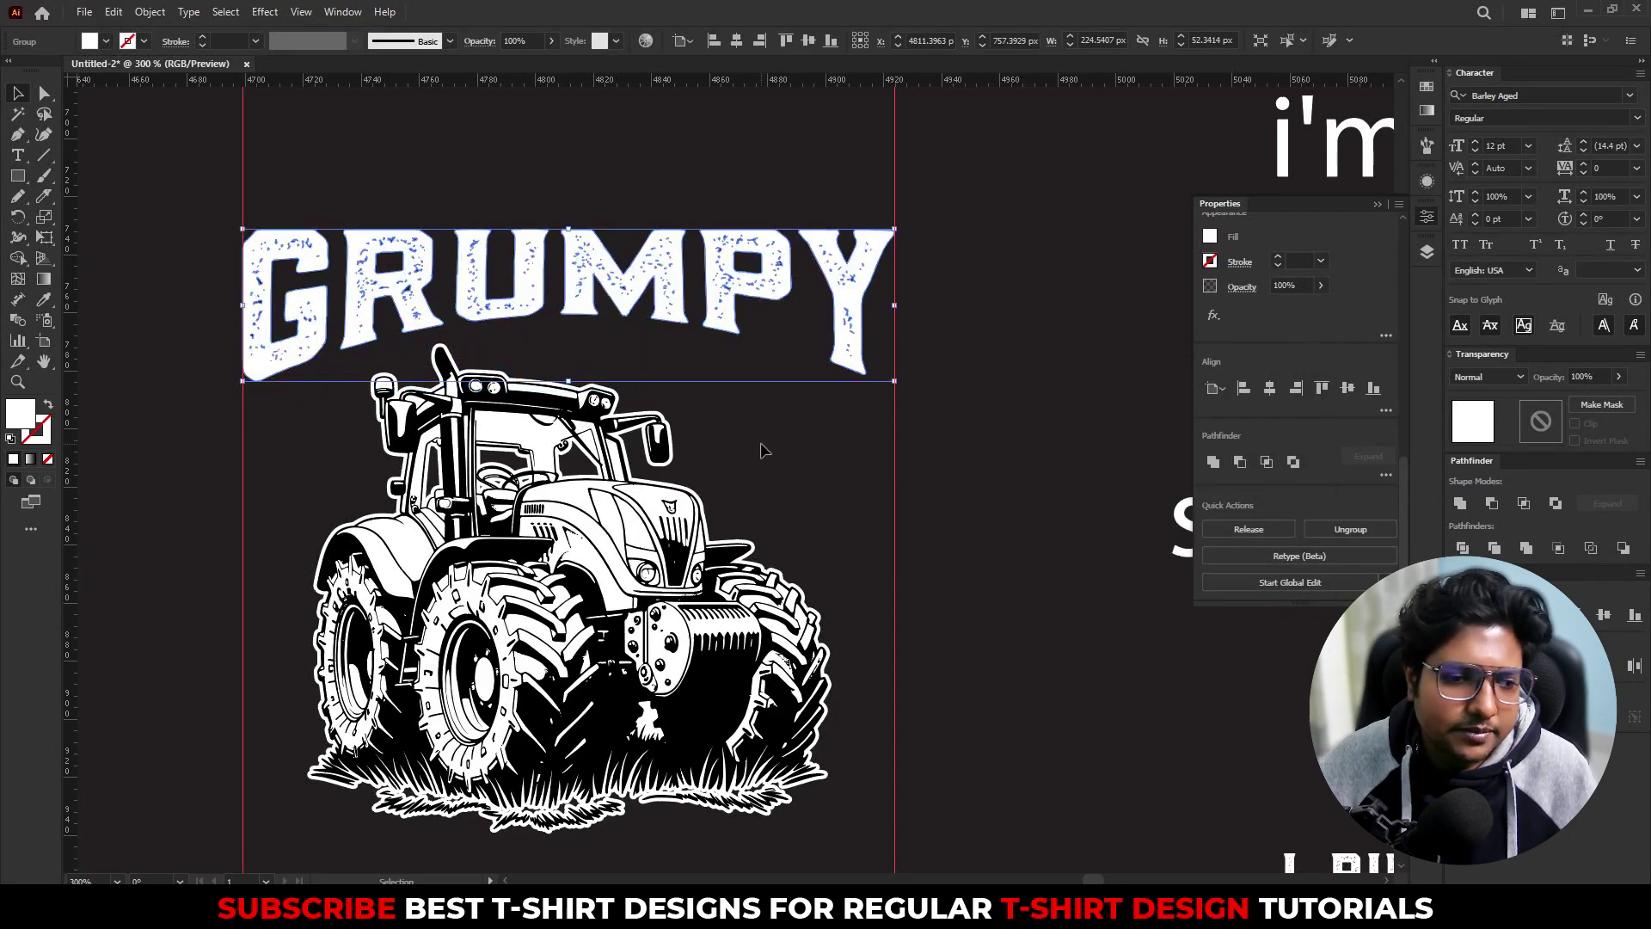
{"action": "left_click", "coordinate": [766, 450]}
{"action": "scroll", "coordinate": [656, 407], "scroll_direction": "down", "scroll_amount": 2}
{"action": "left_click_drag", "start_coordinate": [653, 342], "coordinate": [665, 183]}
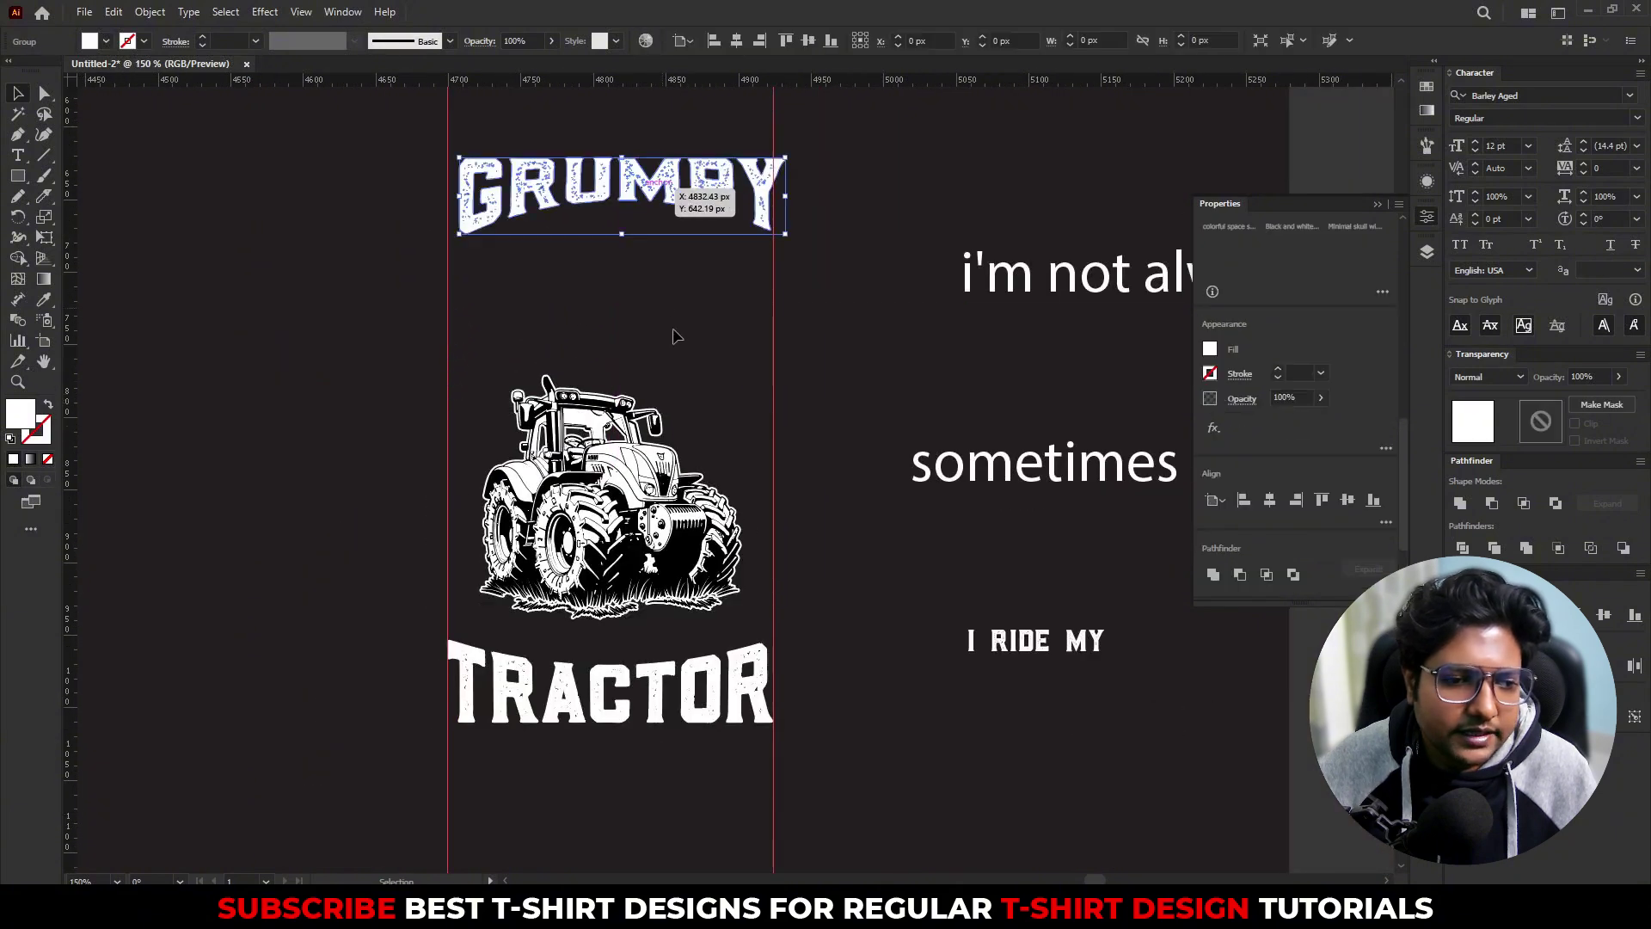
{"action": "left_click", "coordinate": [674, 335]}
Step: Draw a circle about 202 px wide centred on the tractor, with no fill and a 4 pt white stroke
{"action": "scroll", "coordinate": [626, 599], "scroll_direction": "up", "scroll_amount": 1}
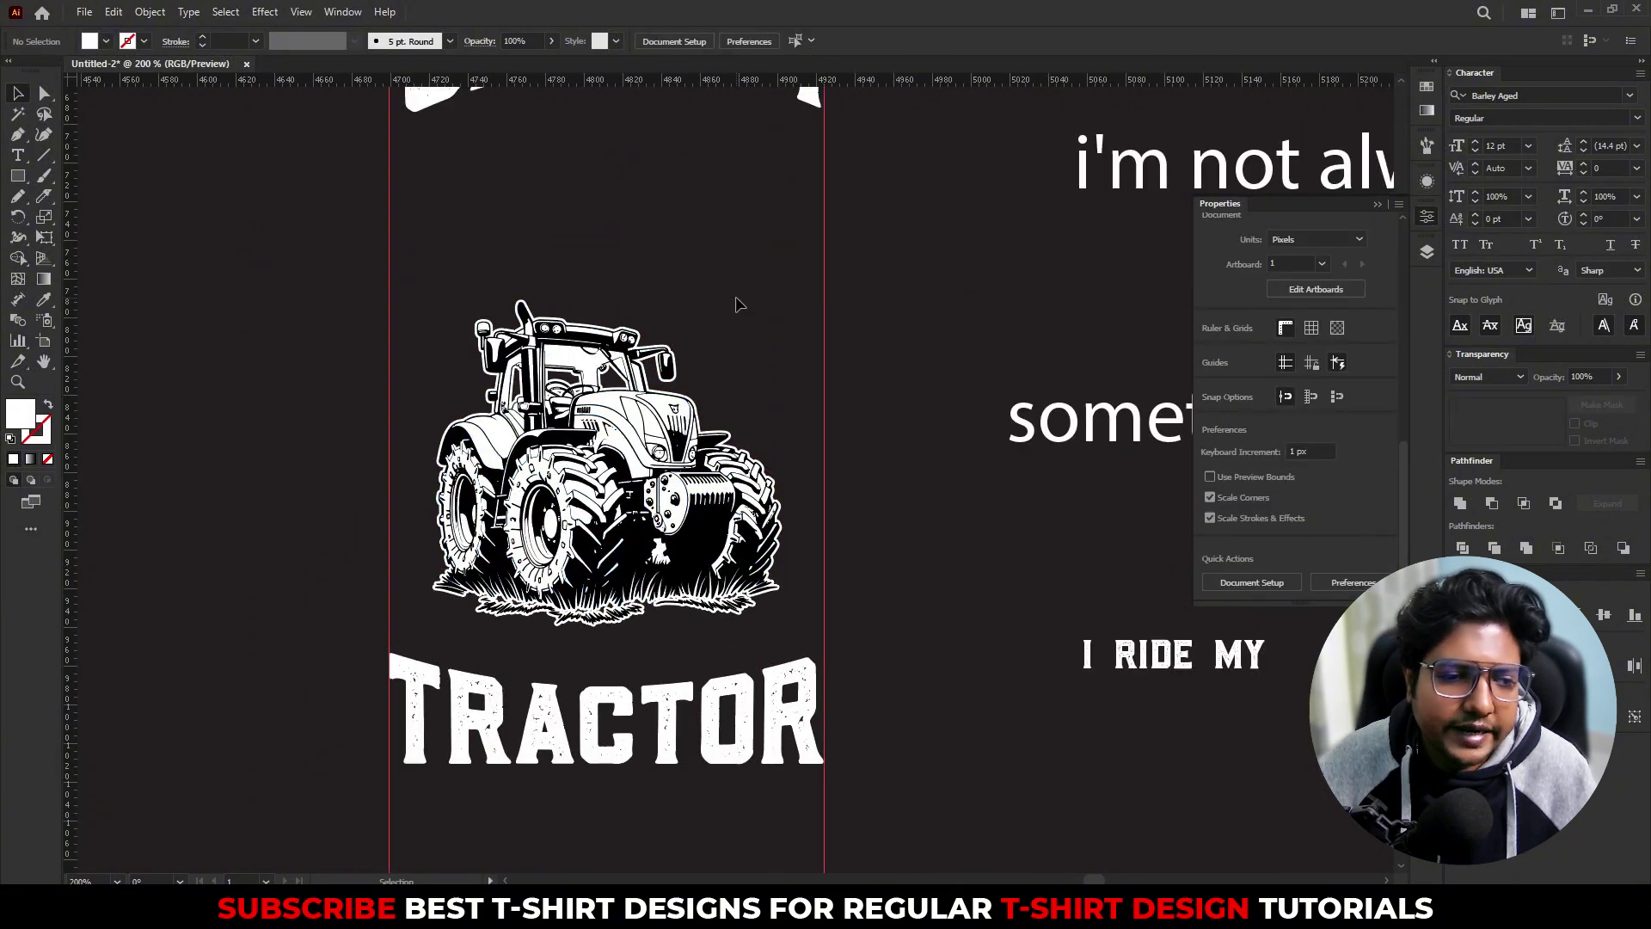
{"action": "left_click_drag", "start_coordinate": [12, 181], "coordinate": [99, 225]}
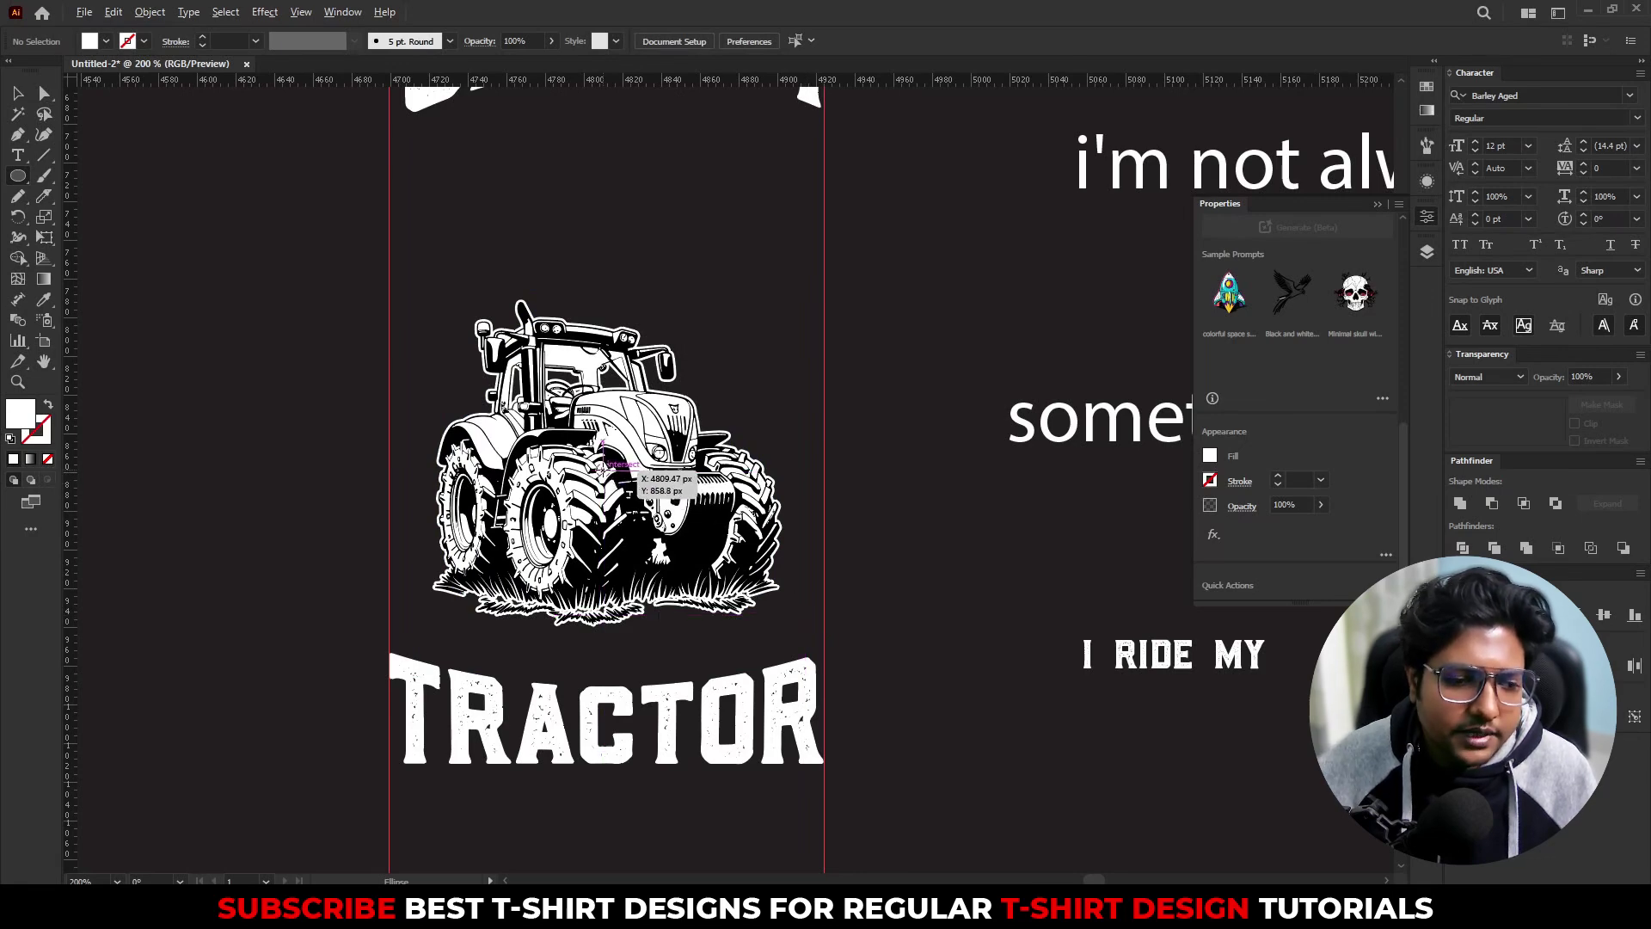
{"action": "left_click_drag", "start_coordinate": [600, 465], "coordinate": [795, 595]}
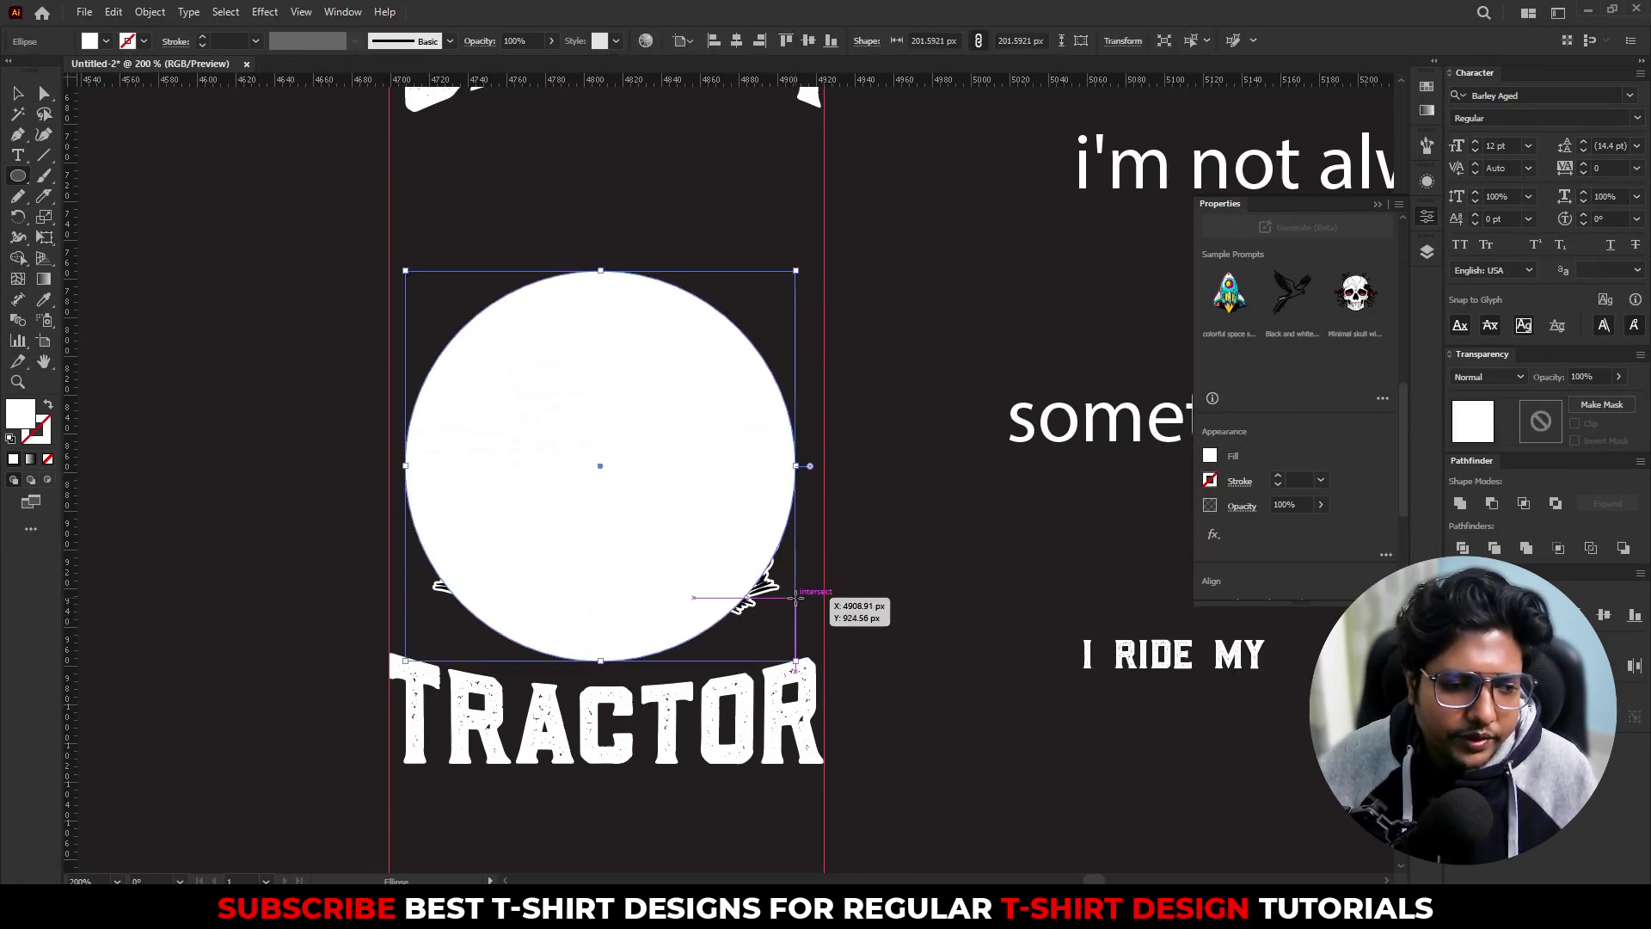
{"action": "key", "text": "shift+x"}
{"action": "key", "text": "v"}
{"action": "scroll", "coordinate": [226, 40], "scroll_direction": "up", "scroll_amount": 5}
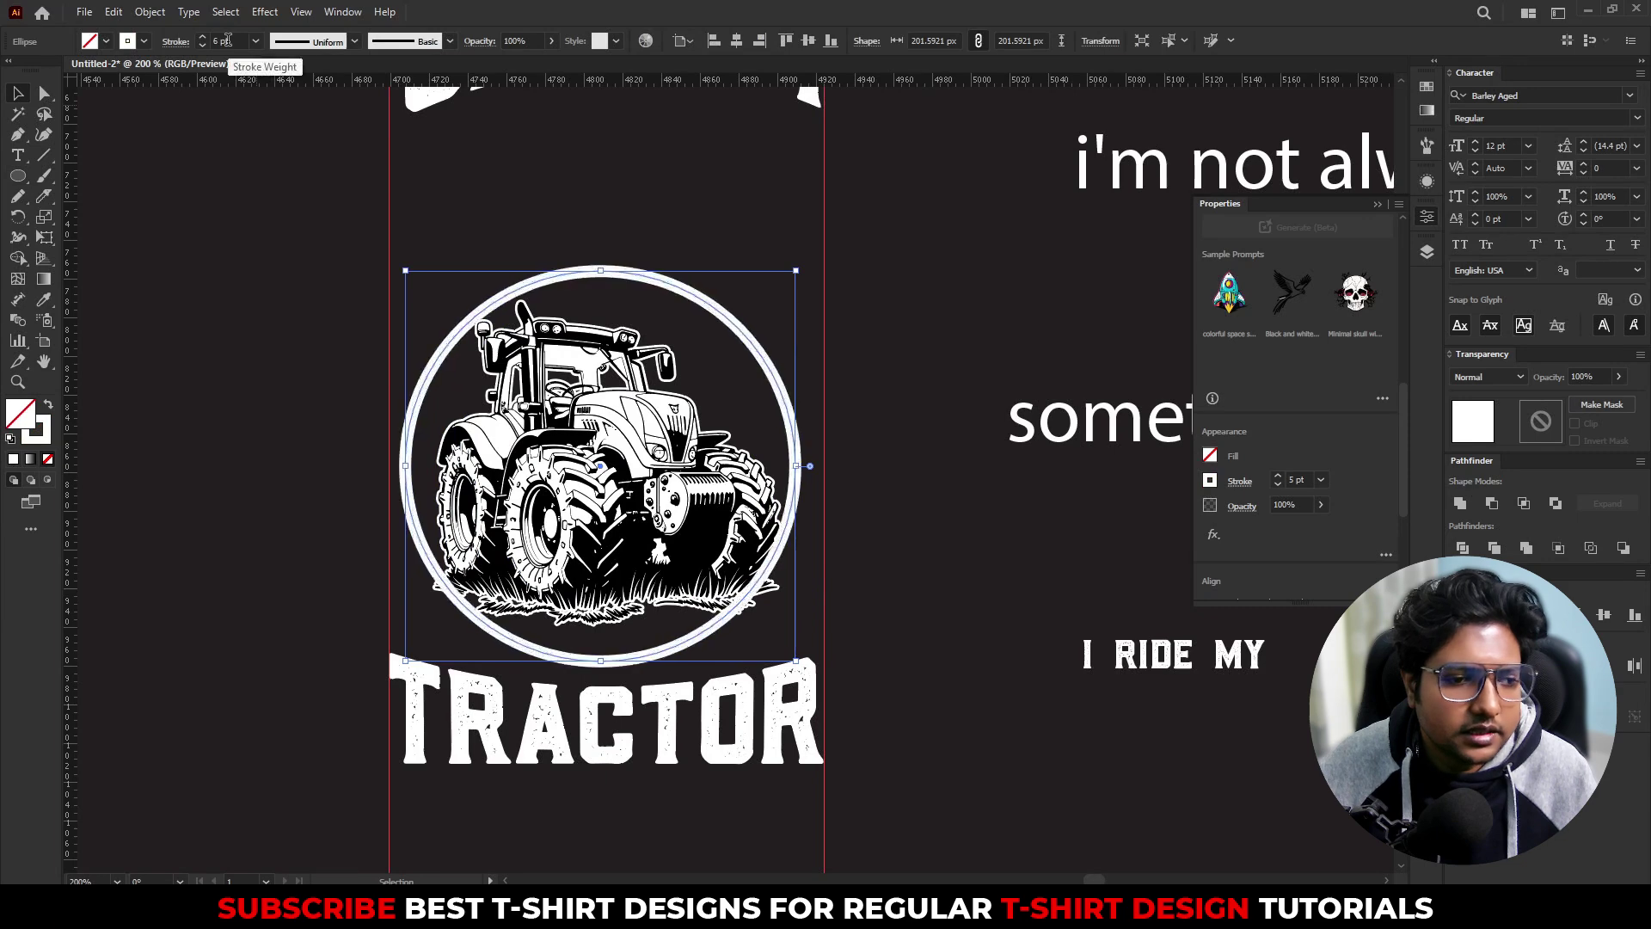
{"action": "scroll", "coordinate": [226, 41], "scroll_direction": "down", "scroll_amount": 2}
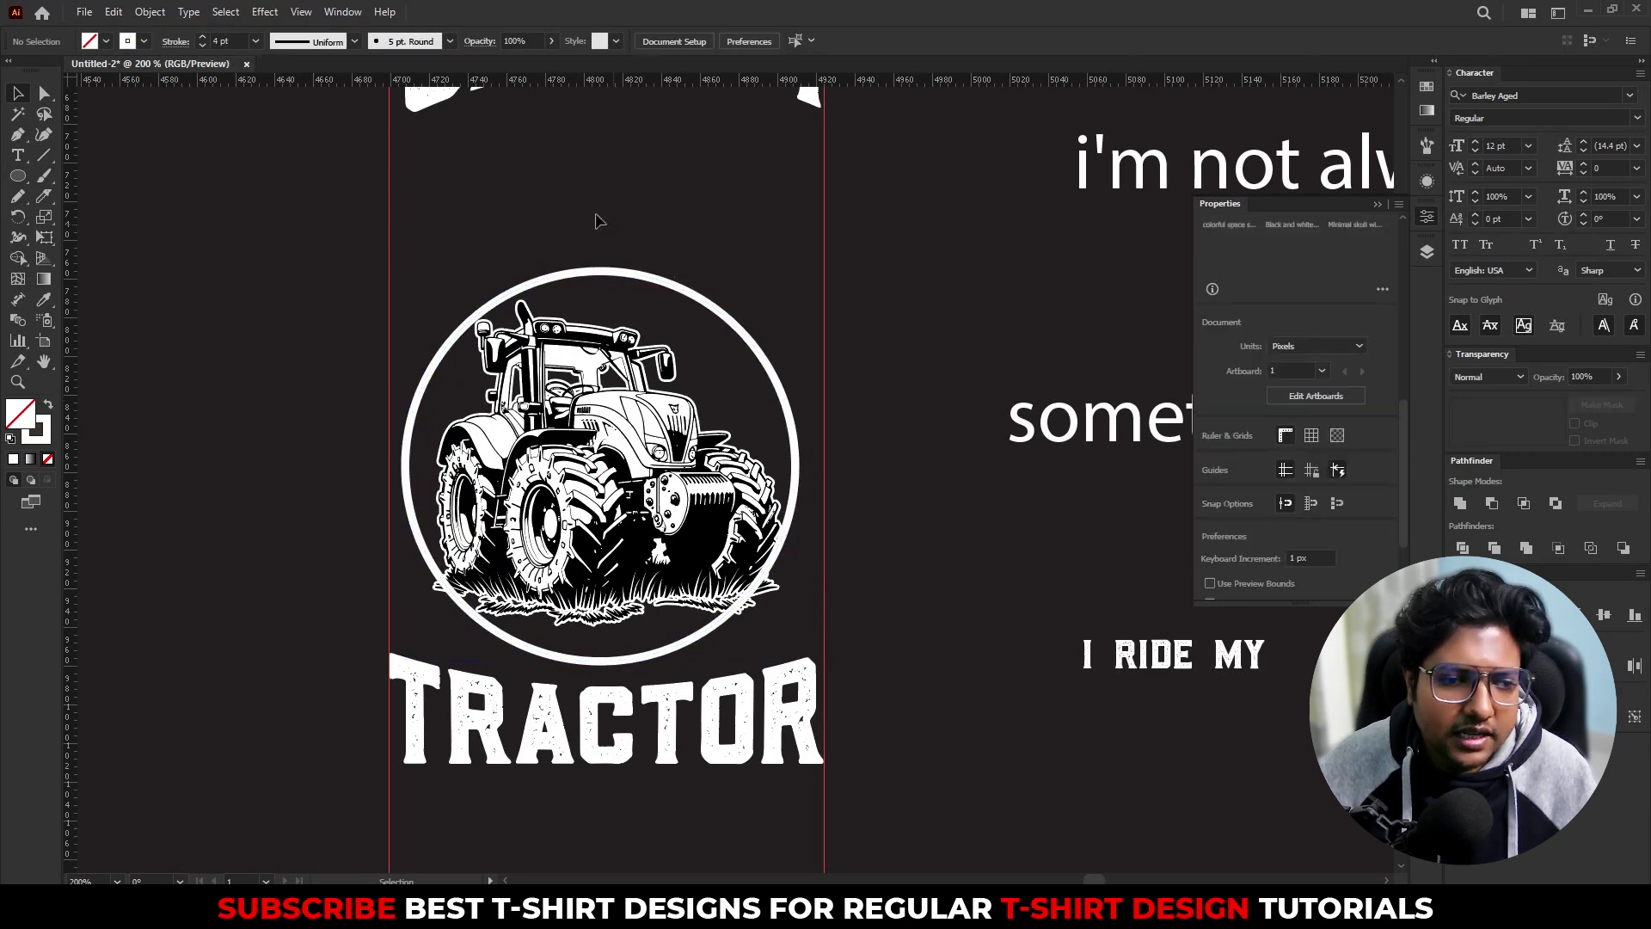
Step: Group the two vertical guides and centre the circle horizontally between them
{"action": "left_click", "coordinate": [737, 501], "text": "shift"}
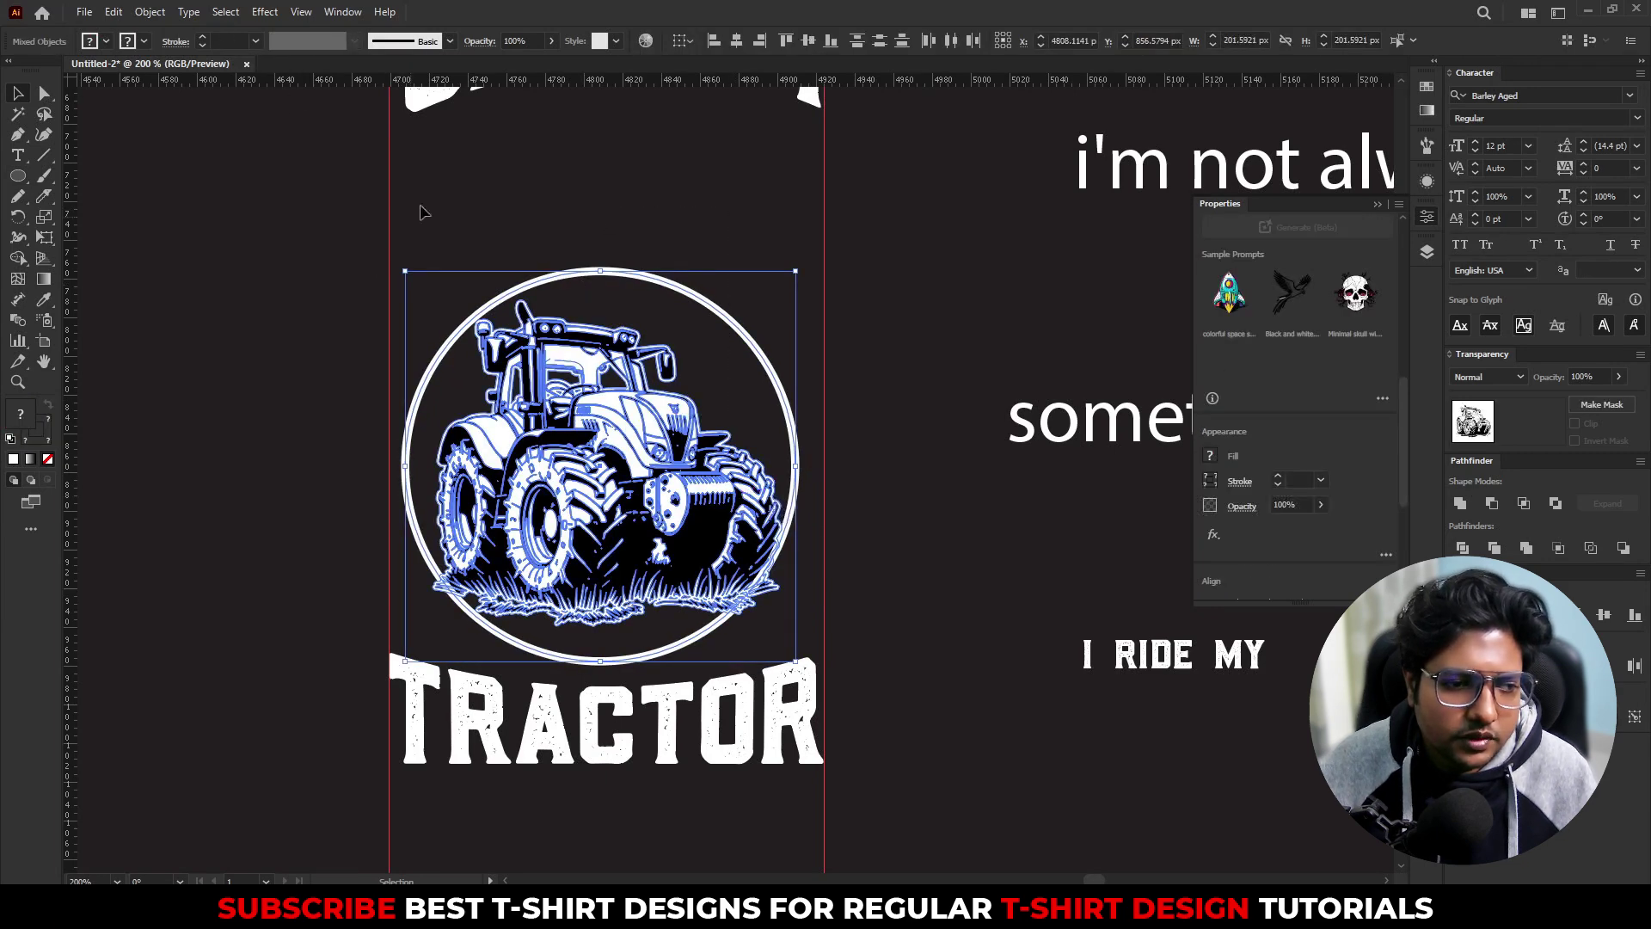
{"action": "left_click", "coordinate": [390, 205]}
{"action": "right_click", "coordinate": [823, 212]}
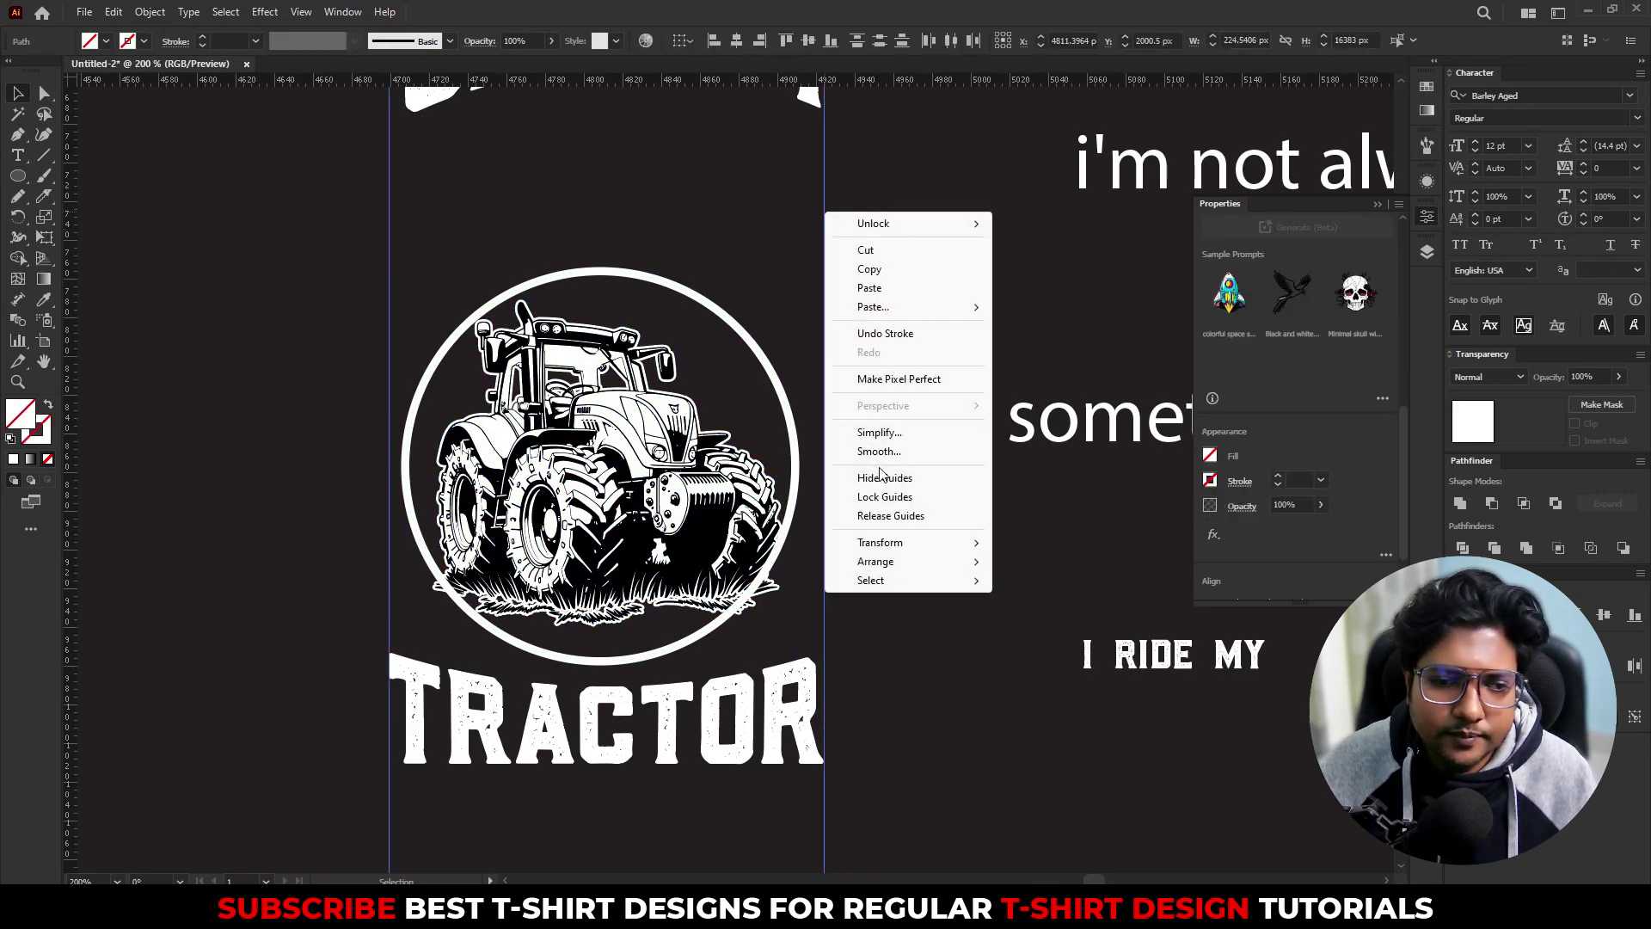
{"action": "left_click", "coordinate": [872, 503]}
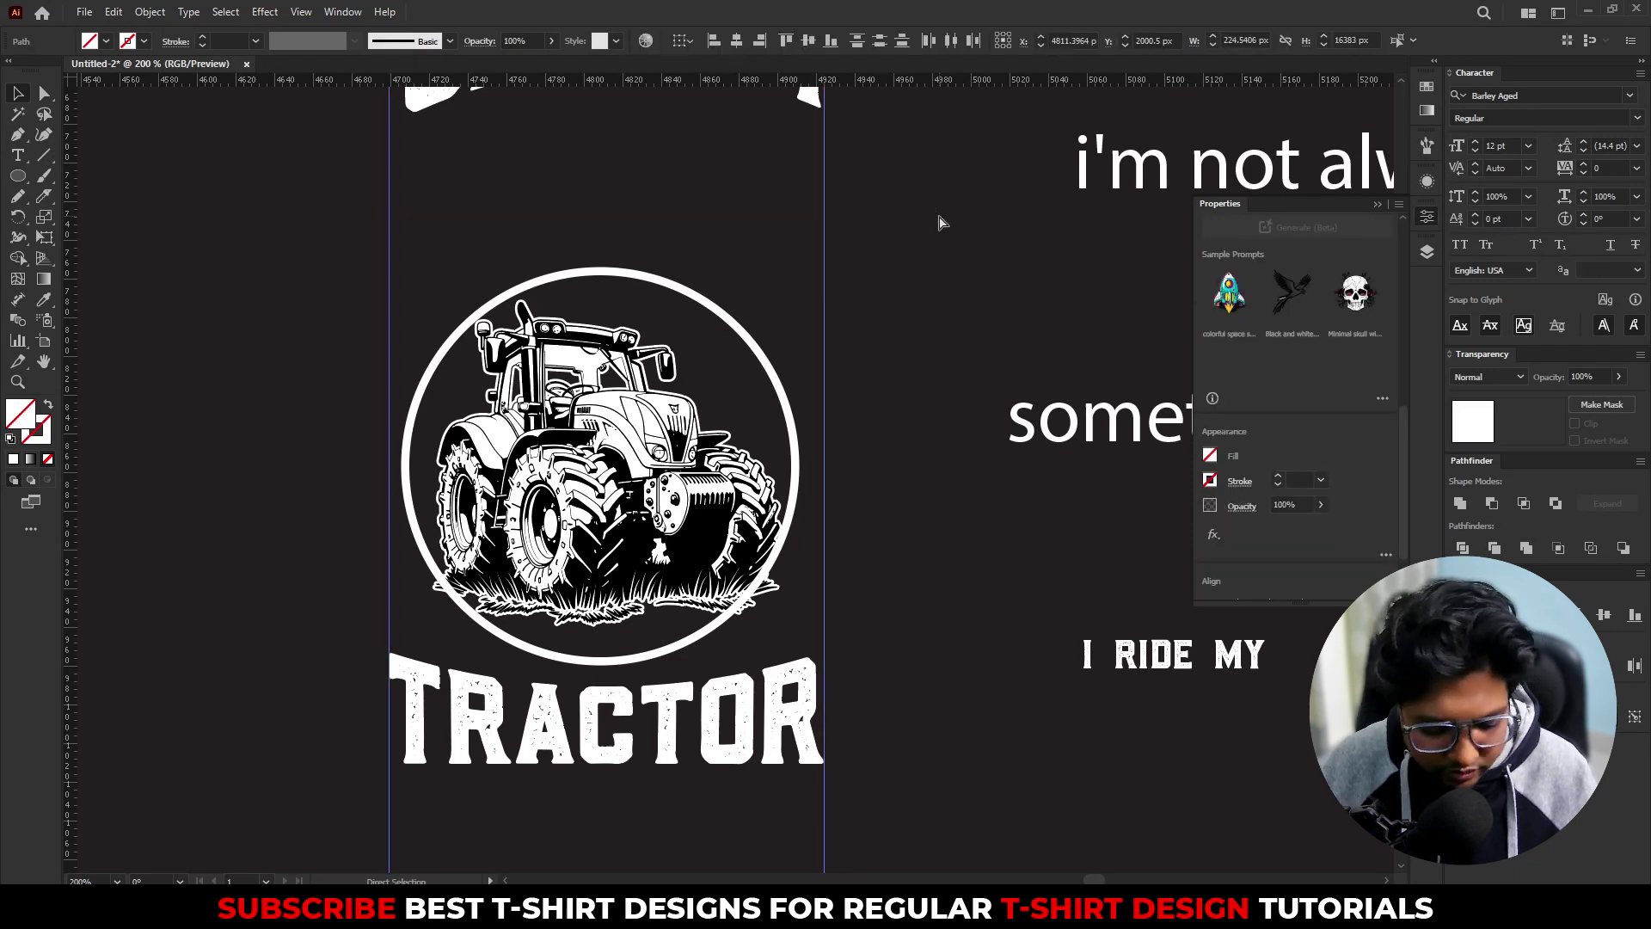
{"action": "key", "text": "v"}
{"action": "left_click", "coordinate": [750, 312]}
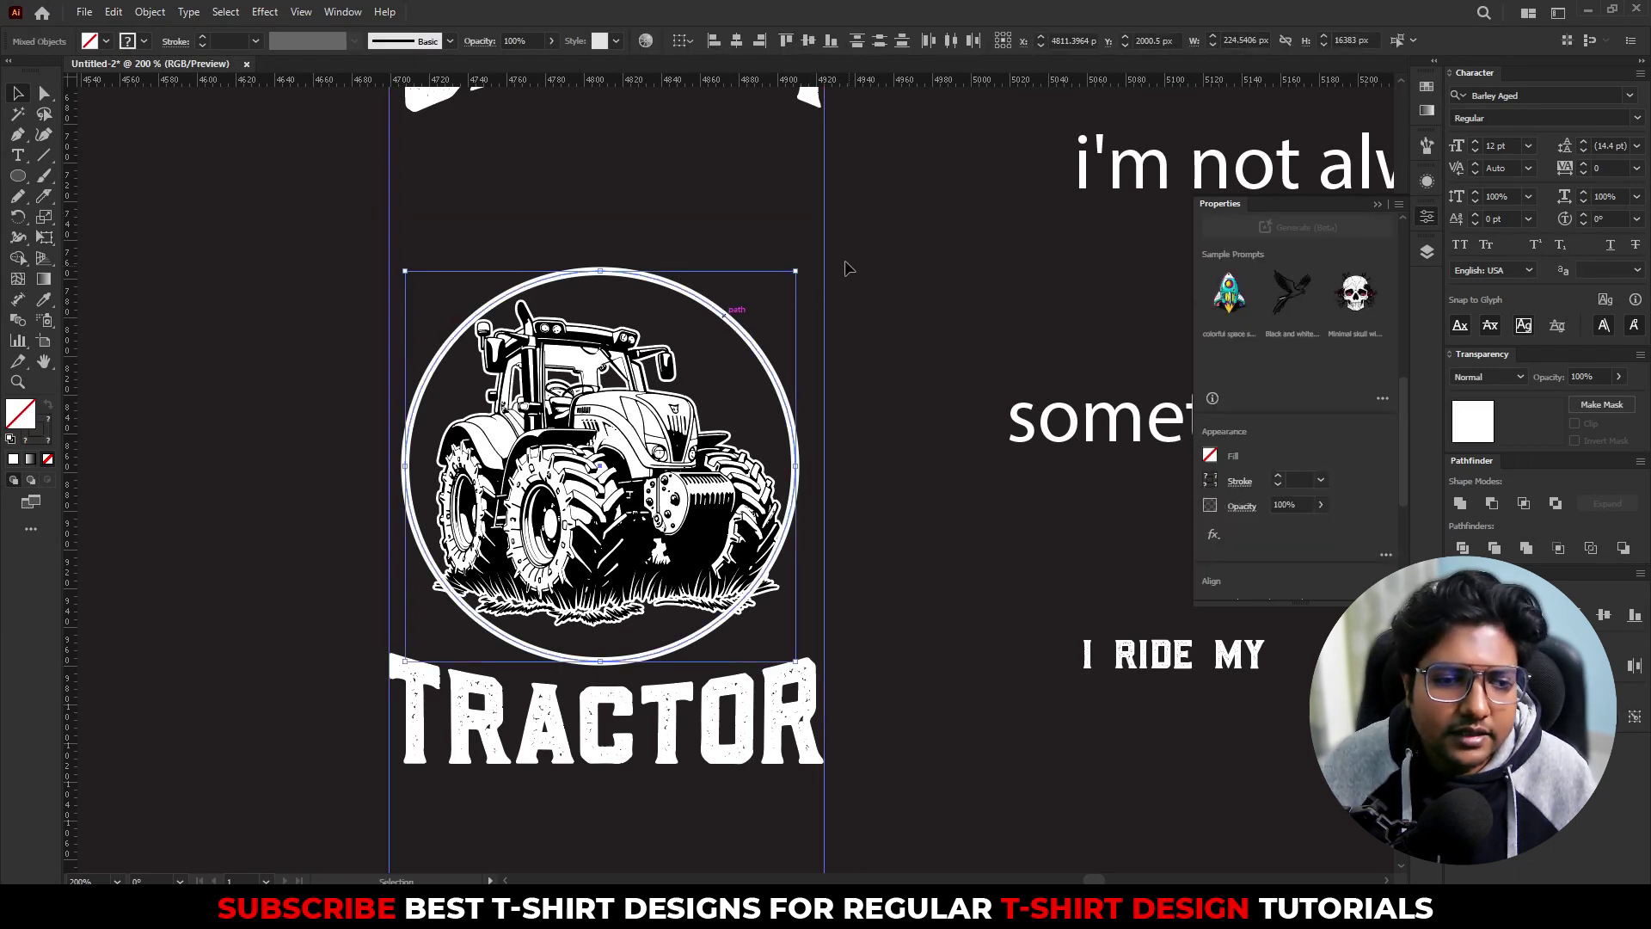
{"action": "left_click", "coordinate": [824, 251]}
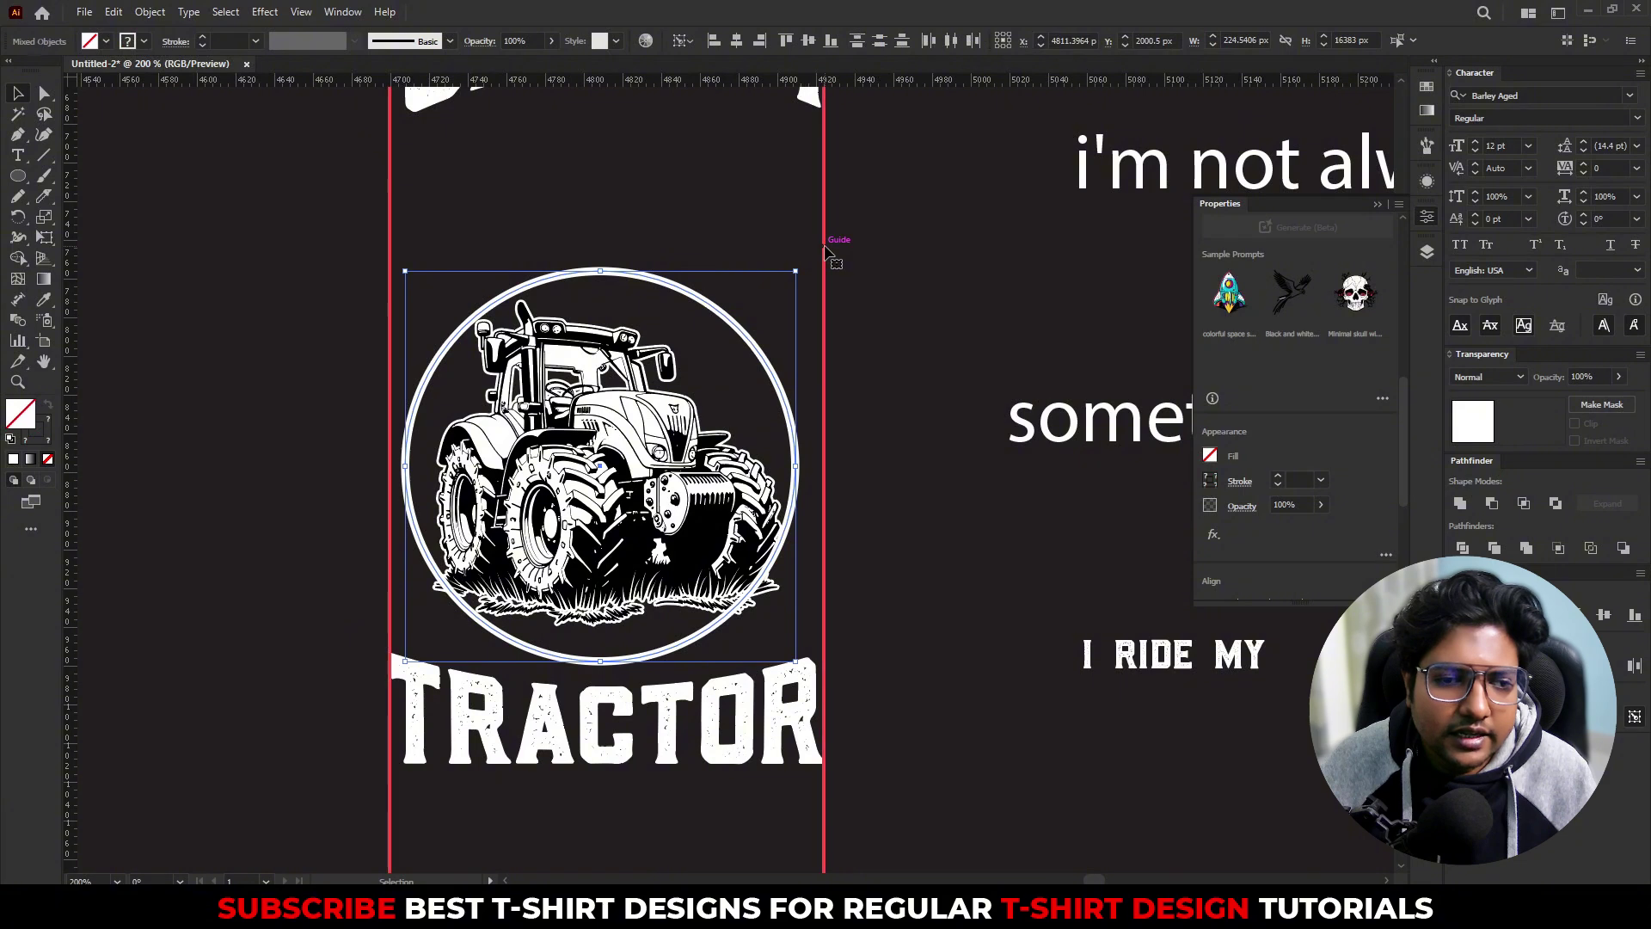
{"action": "left_click", "coordinate": [740, 41]}
{"action": "left_click", "coordinate": [521, 205]}
{"action": "left_click_drag", "start_coordinate": [288, 204], "coordinate": [969, 229]}
{"action": "left_click", "coordinate": [662, 218]}
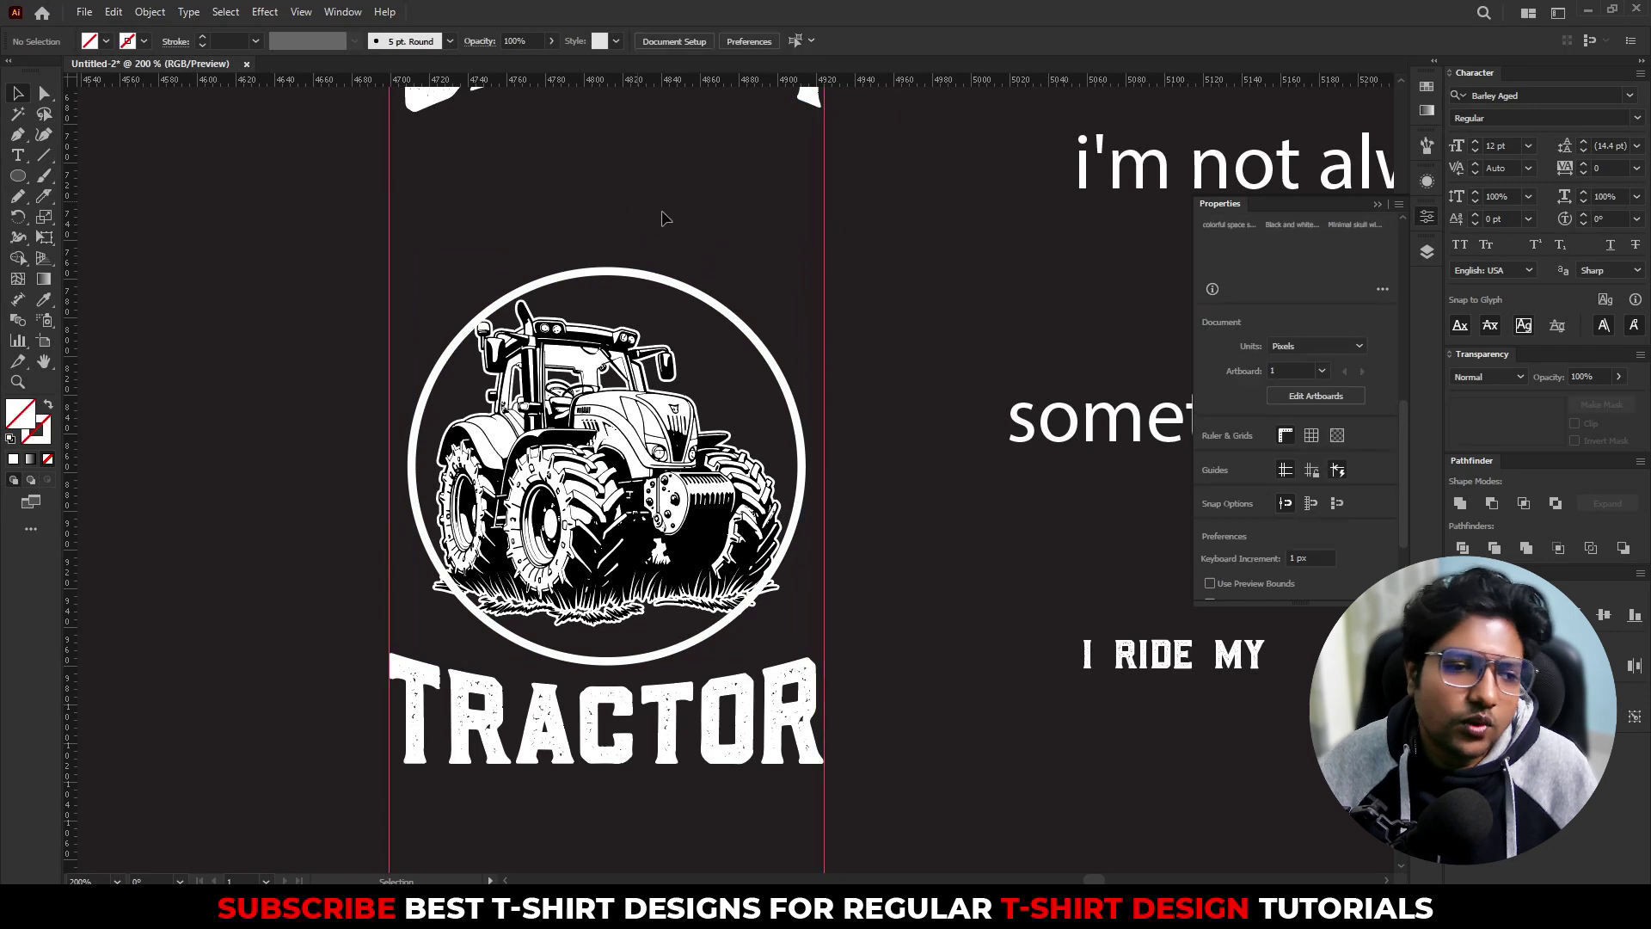
Step: Lock the two vertical guides
{"action": "left_click", "coordinate": [826, 274]}
{"action": "right_click", "coordinate": [827, 275]}
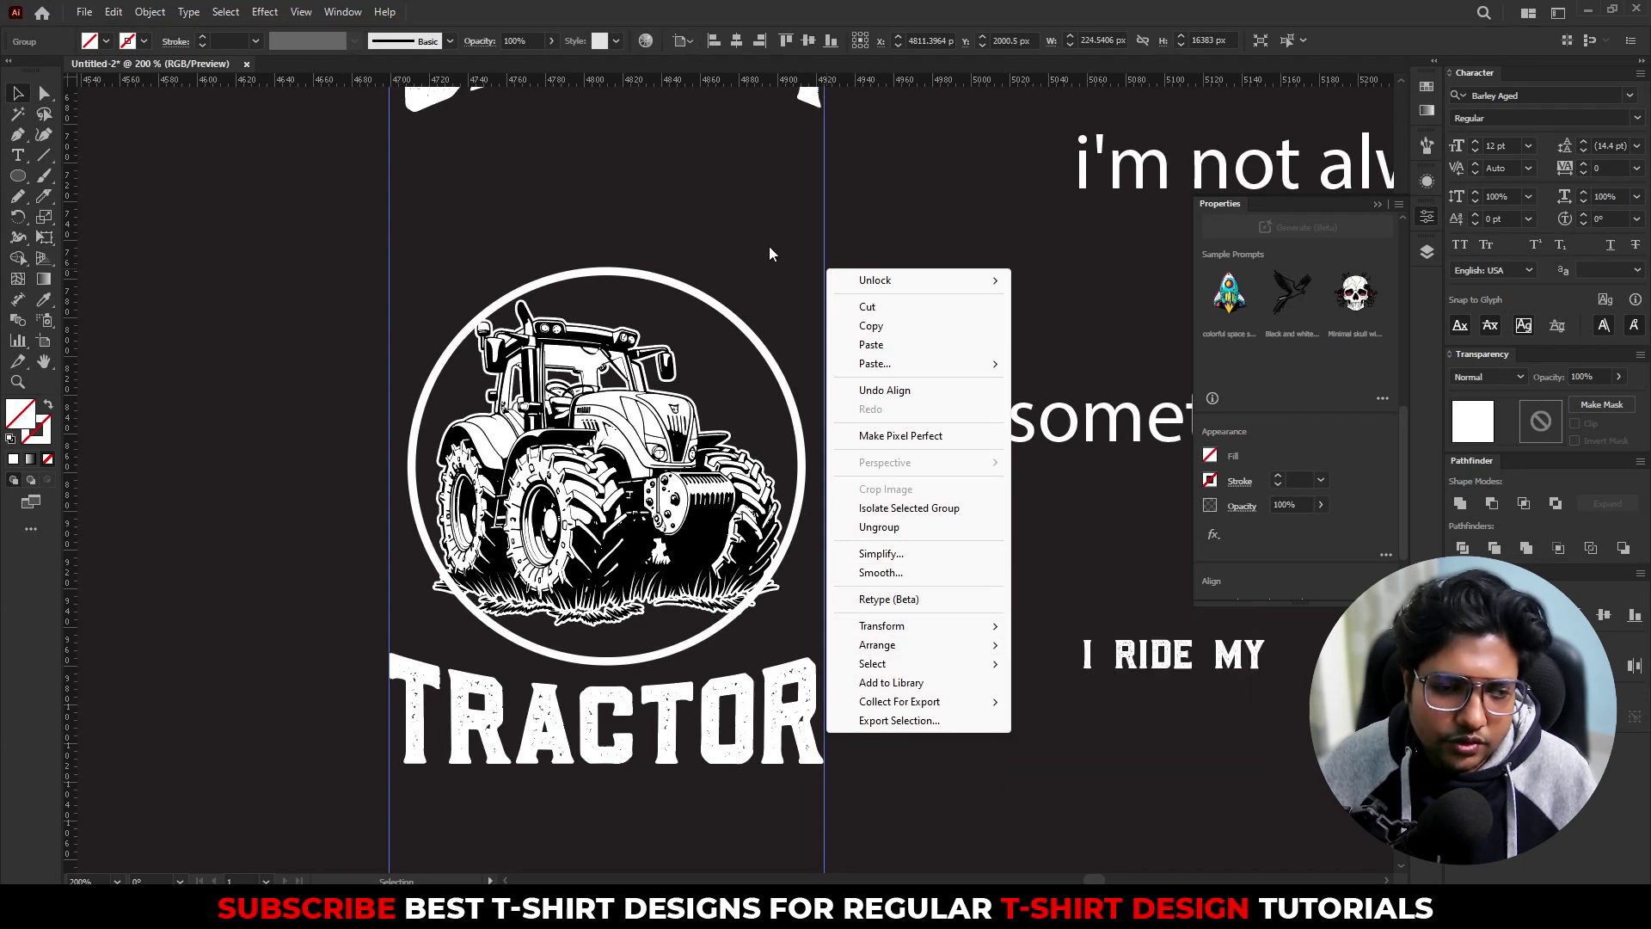
{"action": "left_click", "coordinate": [818, 247]}
{"action": "right_click", "coordinate": [819, 247]}
{"action": "left_click", "coordinate": [814, 242]}
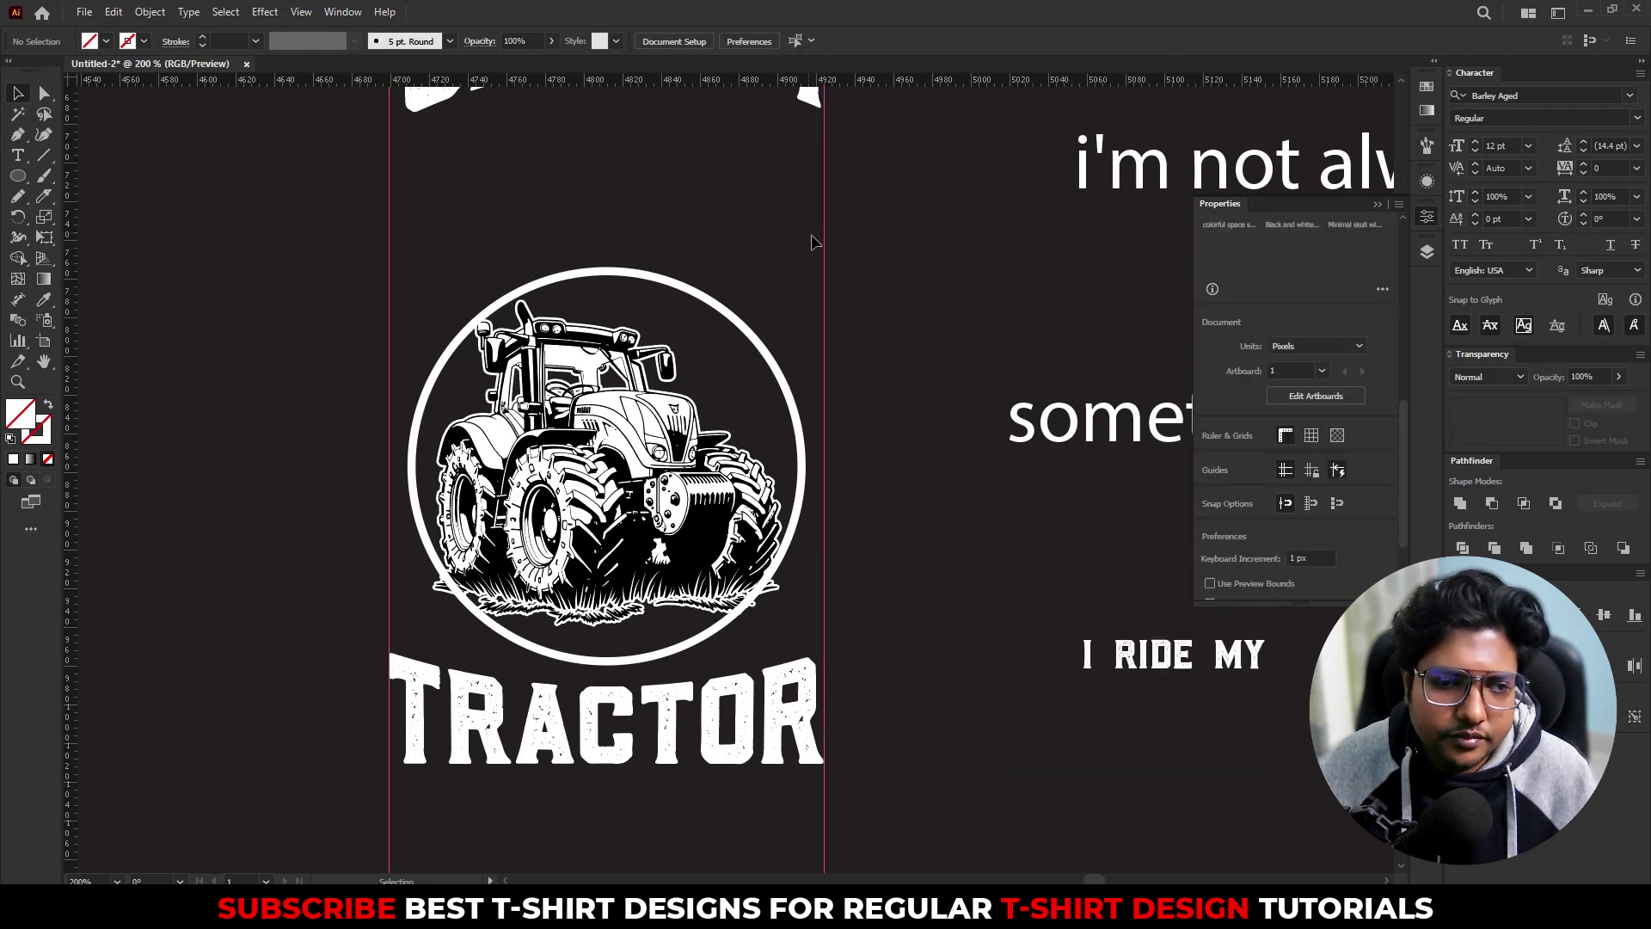
{"action": "right_click", "coordinate": [821, 252]}
{"action": "left_click", "coordinate": [884, 550]}
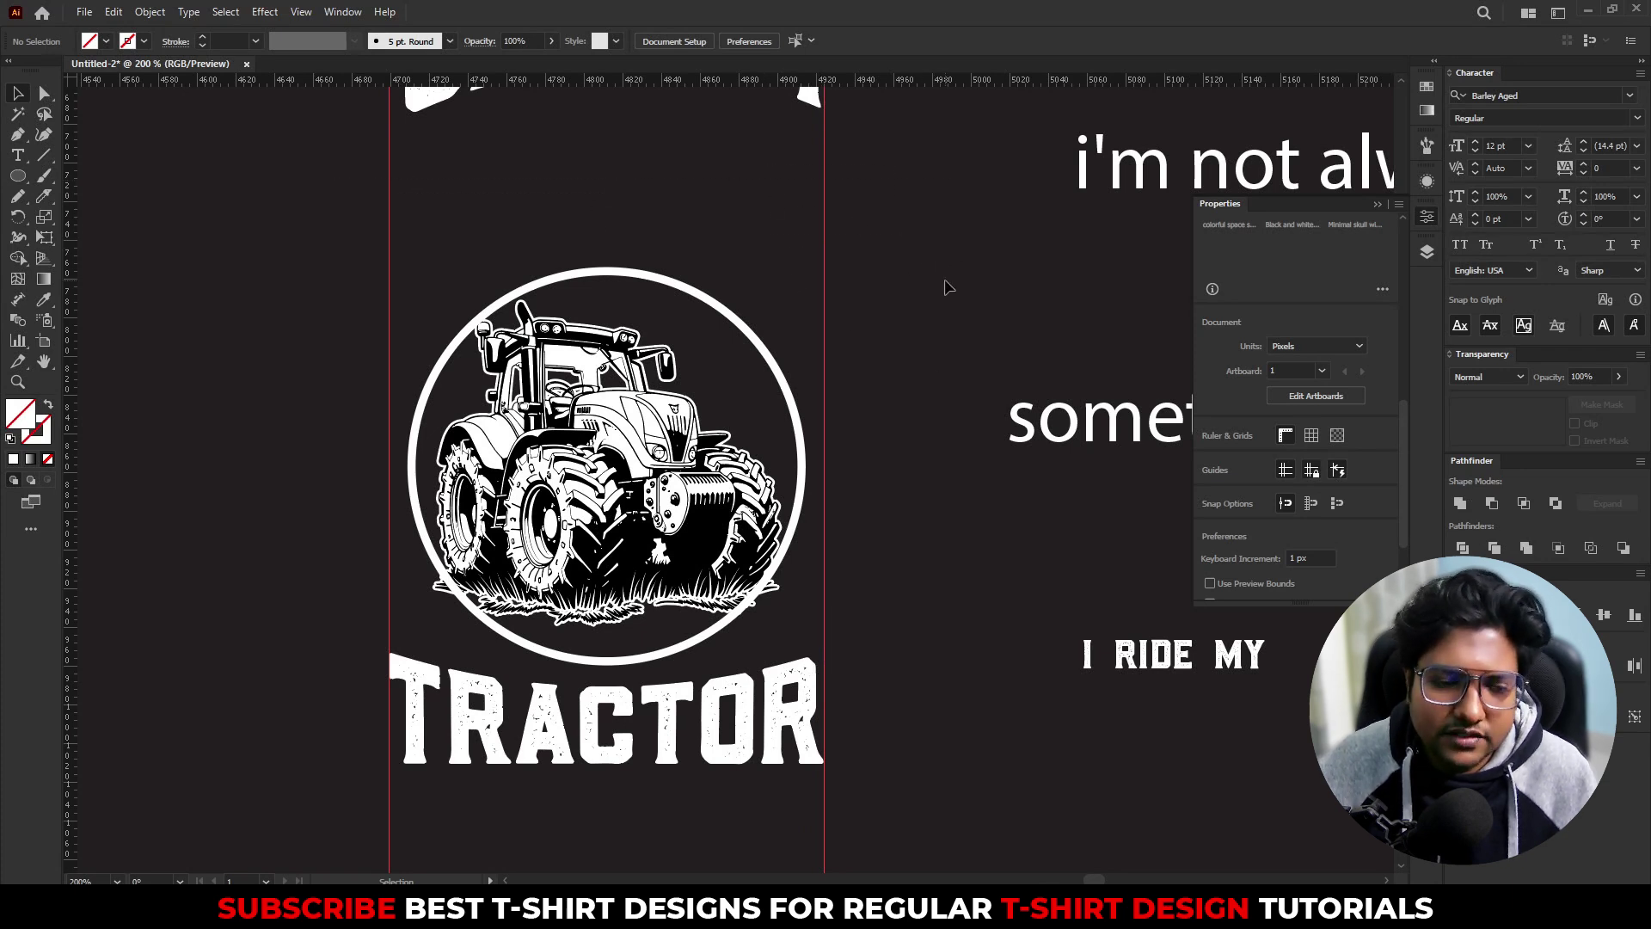
Step: Move GRUMPY down so it sits just above the circle around the tractor
{"action": "scroll", "coordinate": [729, 343], "scroll_direction": "up", "scroll_amount": 2}
{"action": "left_click", "coordinate": [628, 129]}
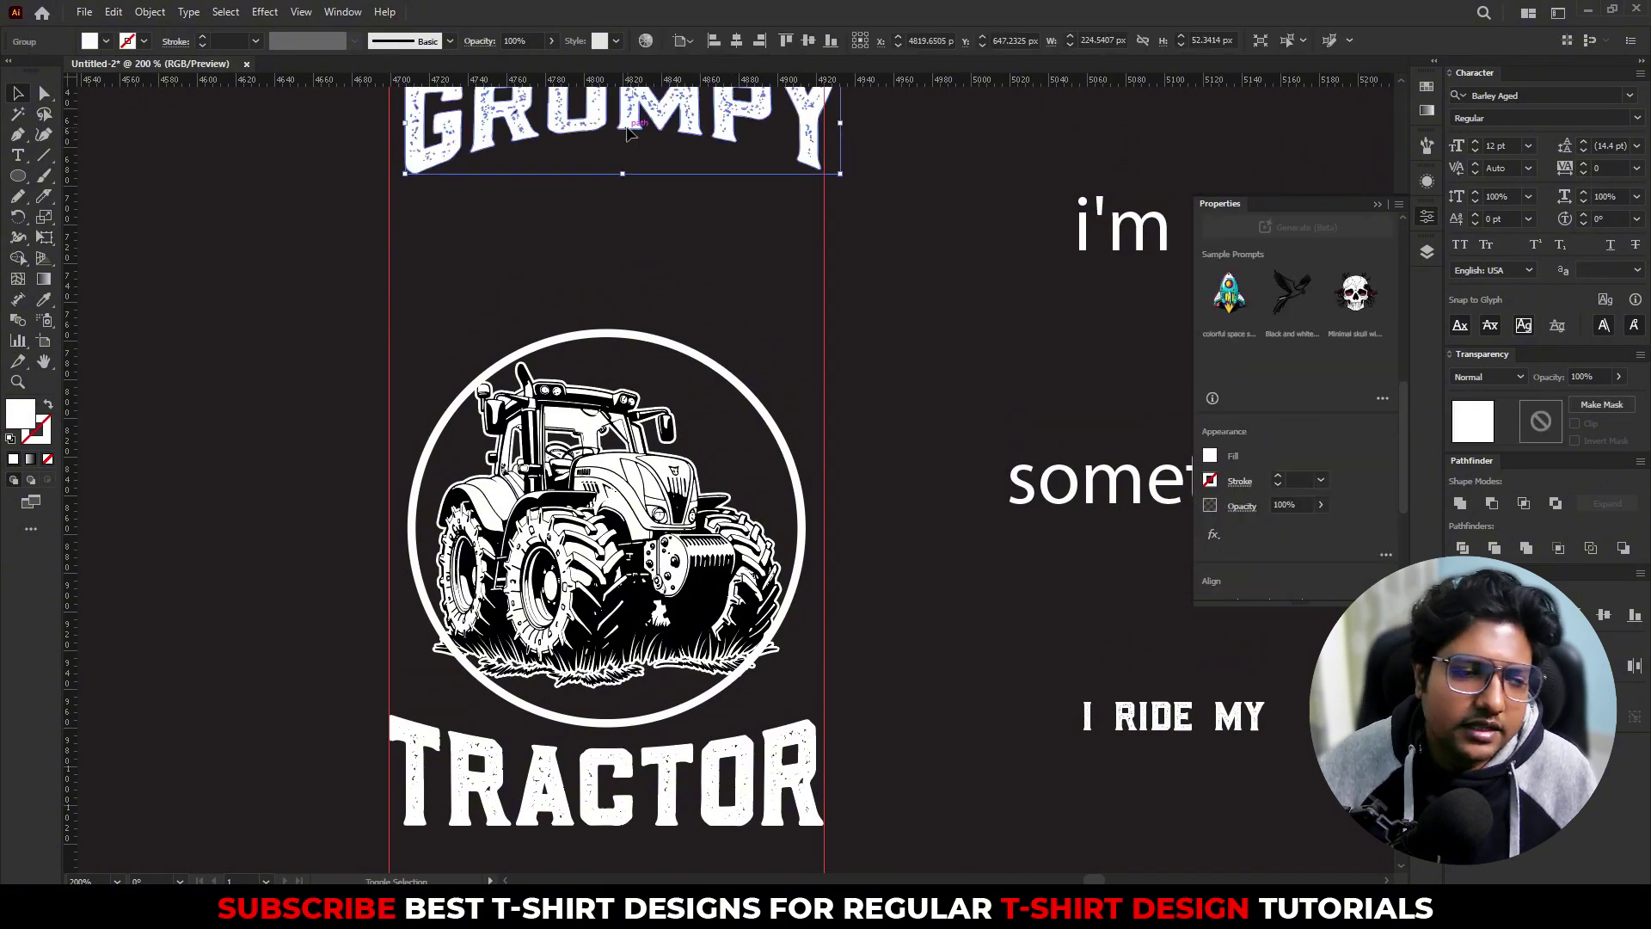
{"action": "key", "text": "shift+Down"}
{"action": "key", "text": "shift+Down"}
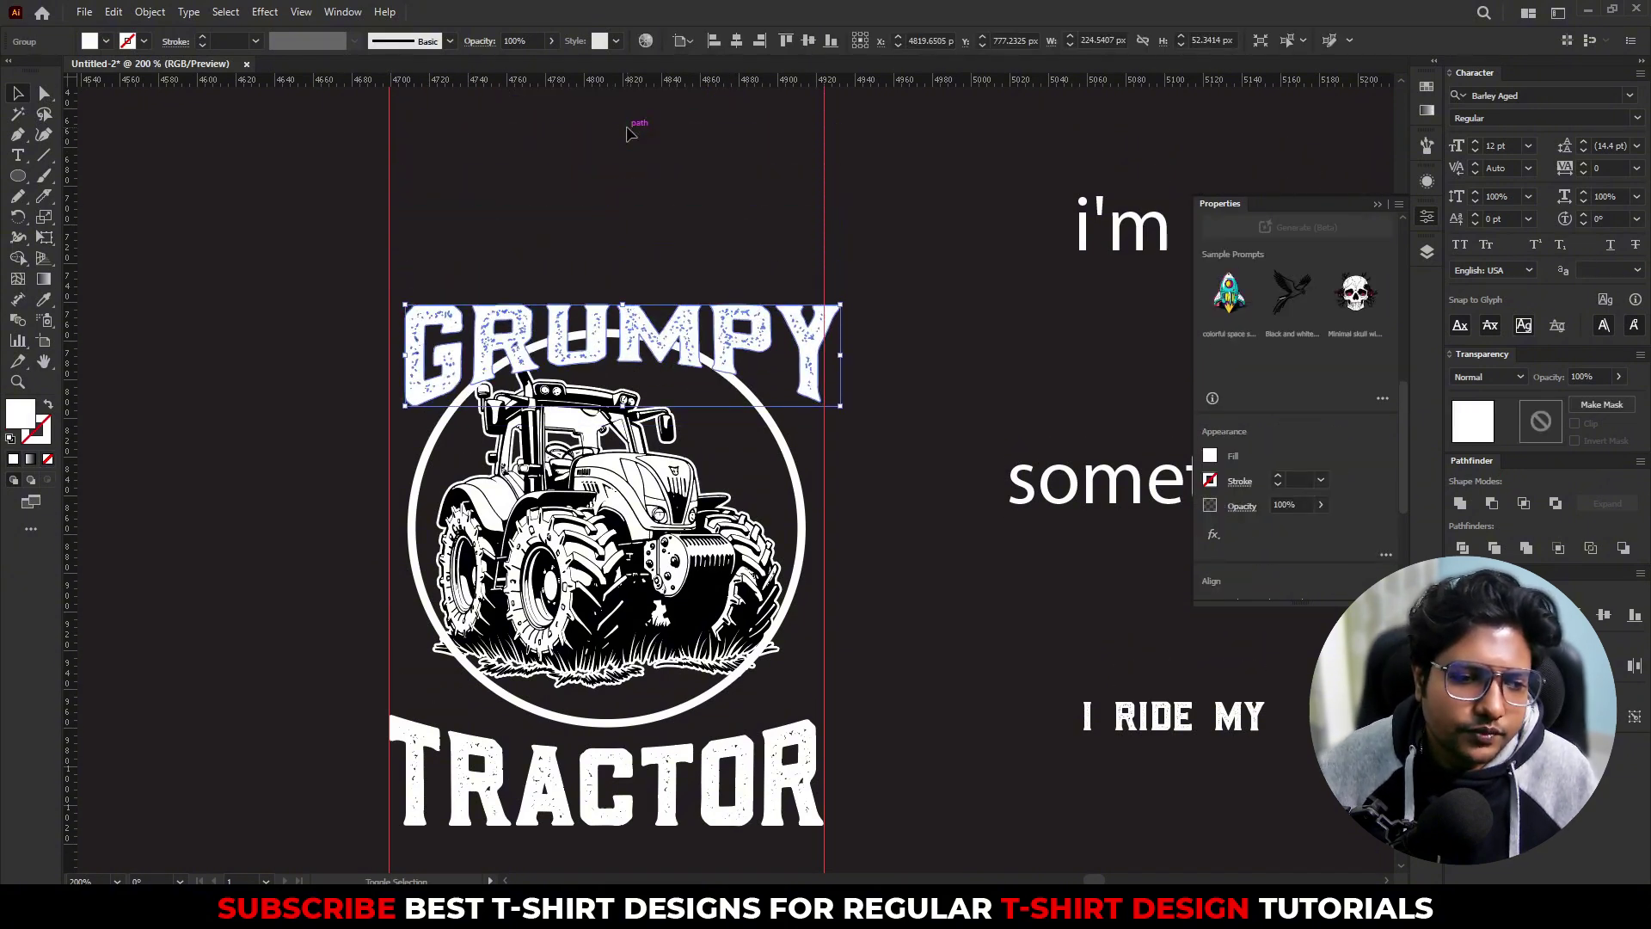
{"action": "key", "text": "shift+Up"}
{"action": "key", "text": "shift+Up"}
{"action": "key", "text": "shift+Up"}
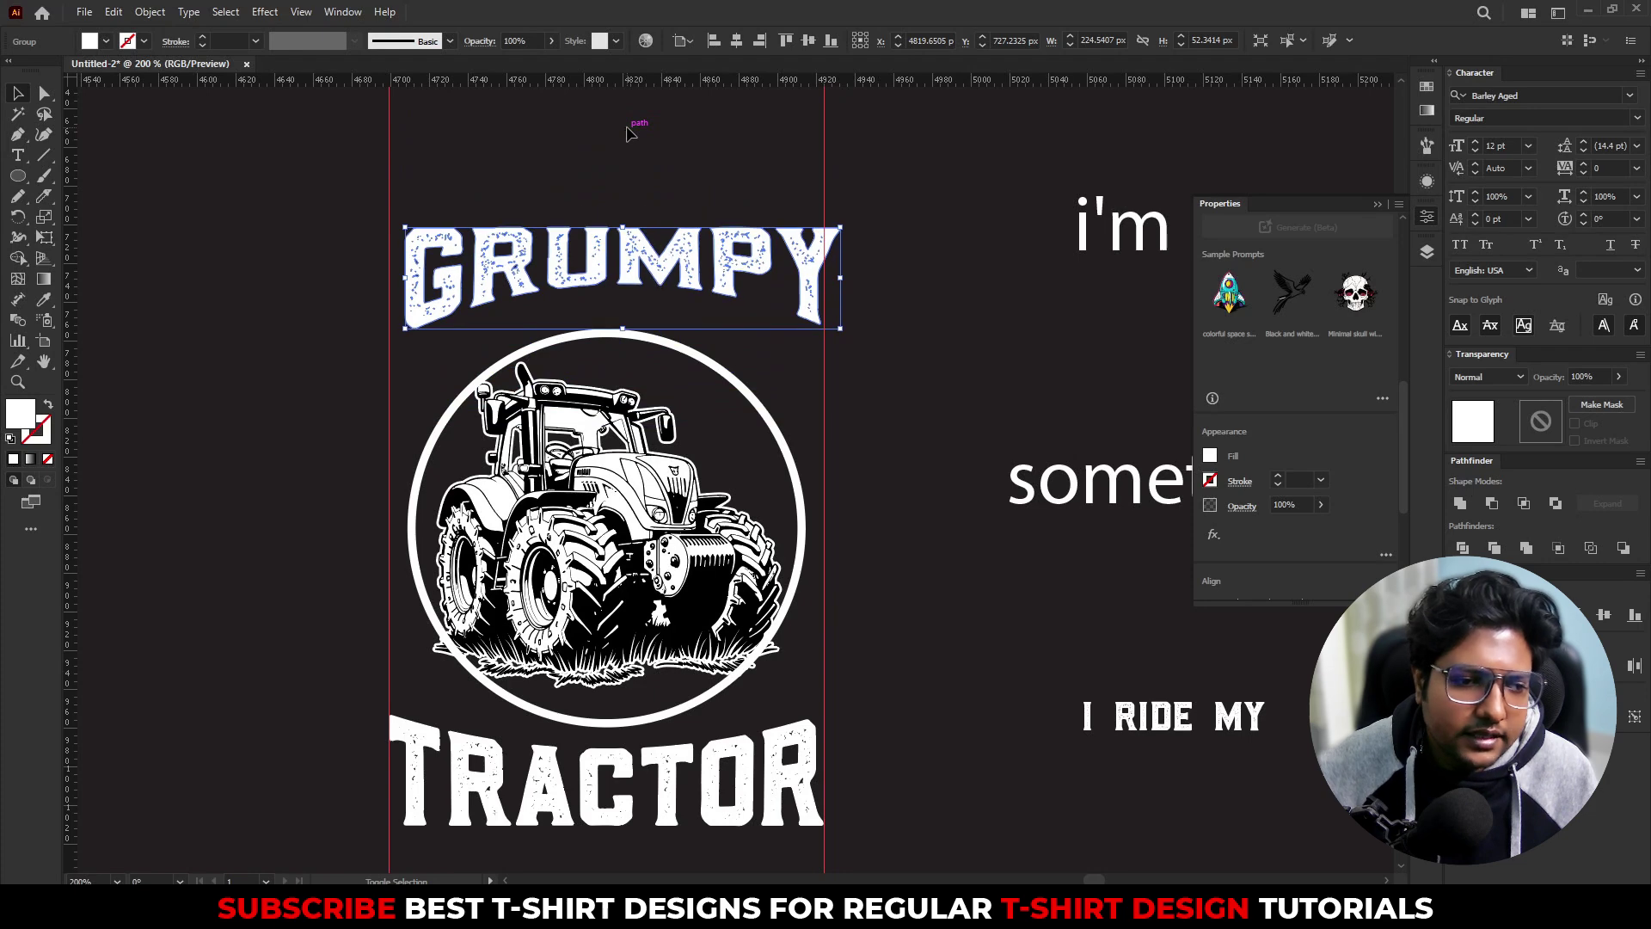
{"action": "scroll", "coordinate": [885, 338], "scroll_direction": "right", "scroll_amount": 2}
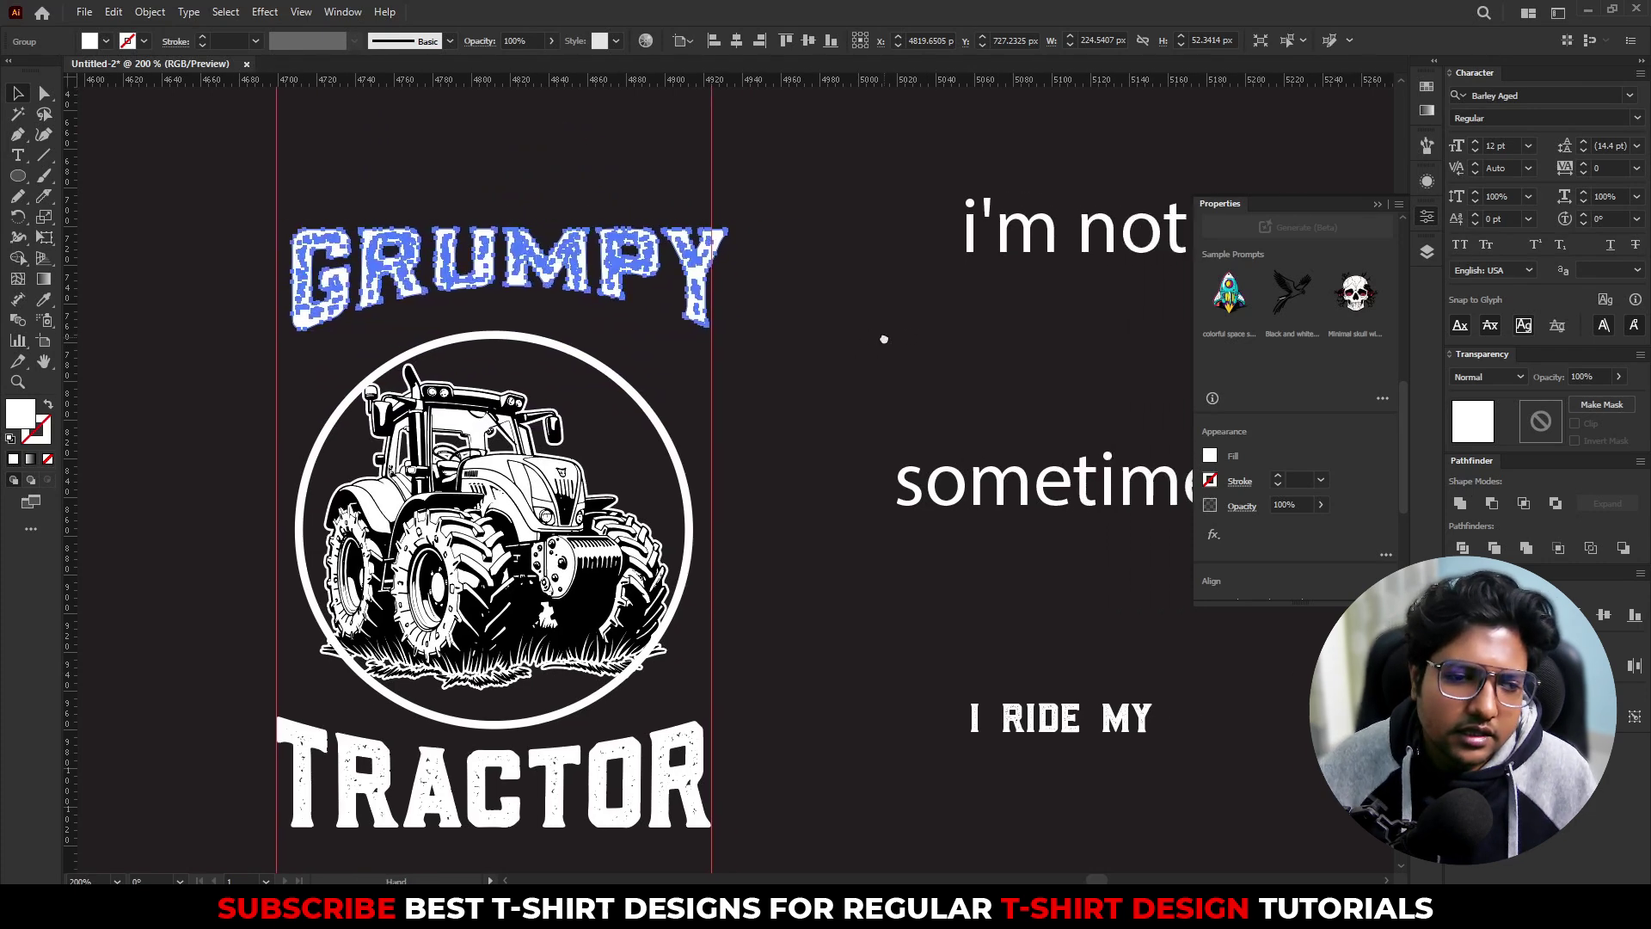
Step: Place the "i'm not always" text above GRUMPY and format it in Block Pro Condensed Regular, all caps
{"action": "scroll", "coordinate": [946, 336], "scroll_direction": "up", "scroll_amount": 2}
{"action": "left_click_drag", "start_coordinate": [974, 305], "coordinate": [302, 219]}
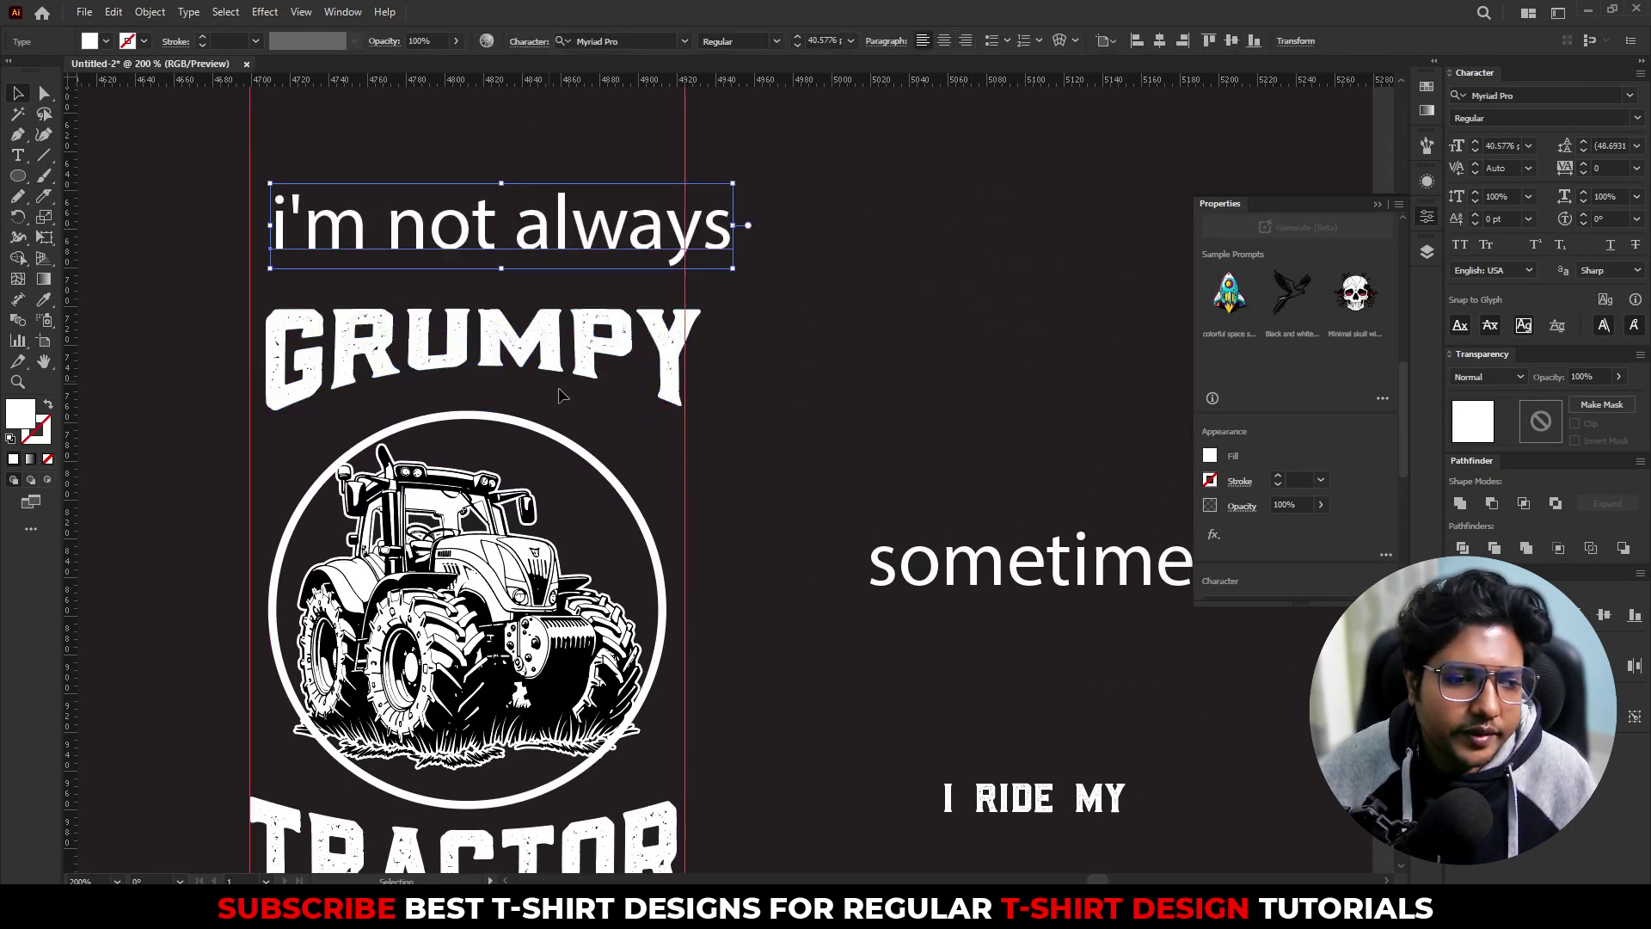
{"action": "left_click", "coordinate": [687, 41]}
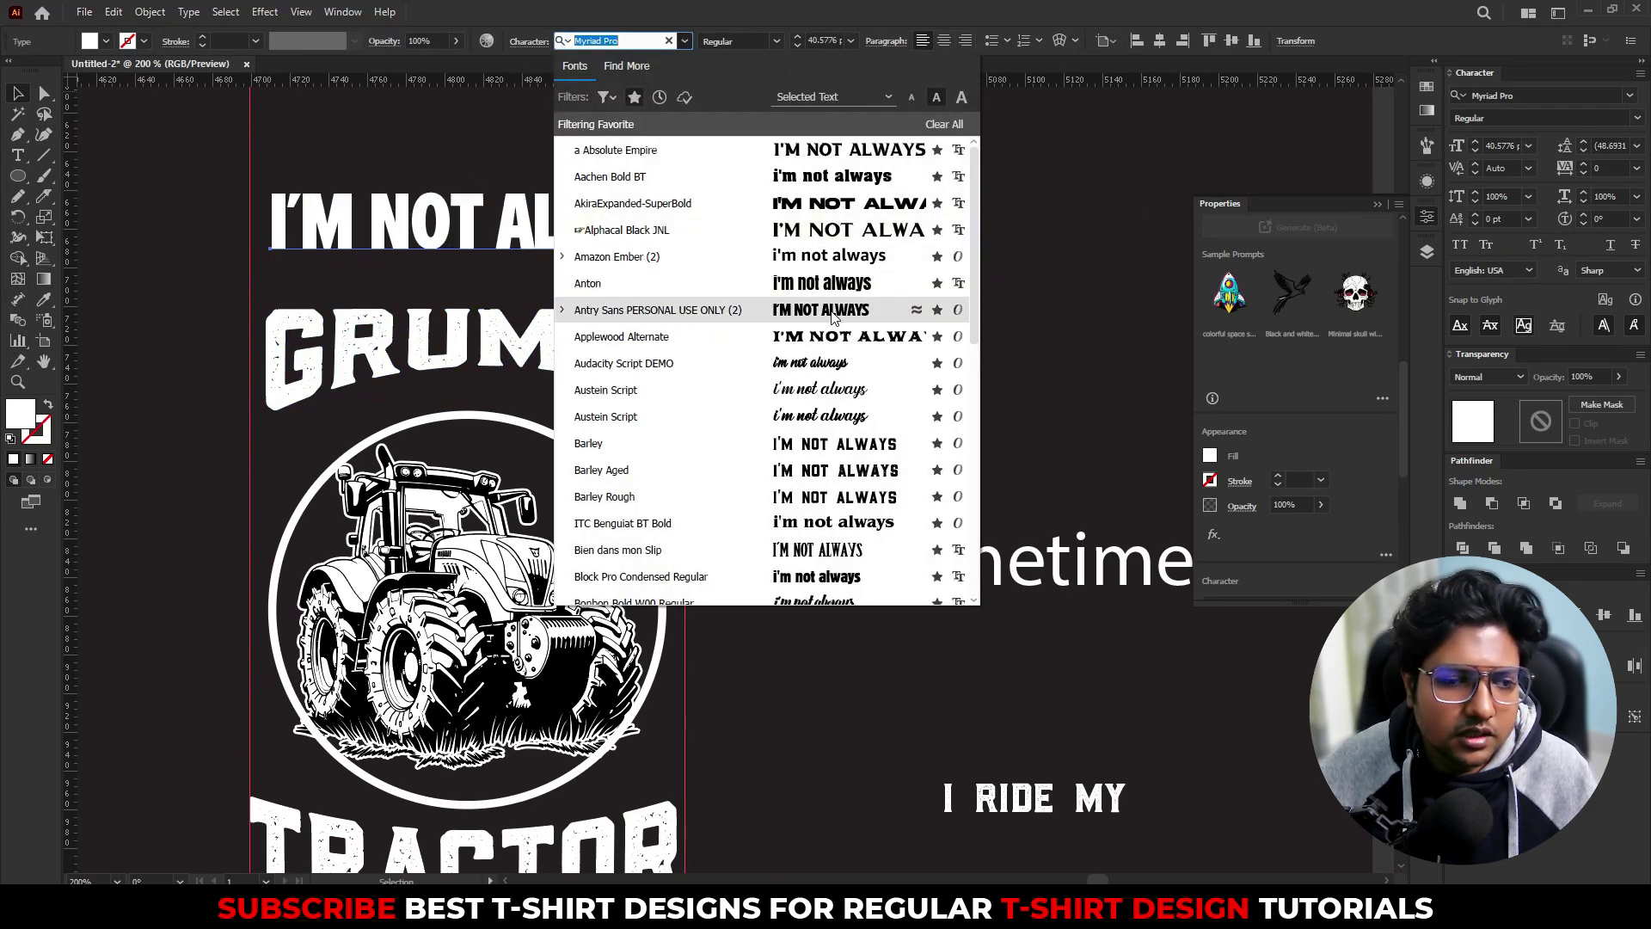
{"action": "left_click", "coordinate": [827, 578]}
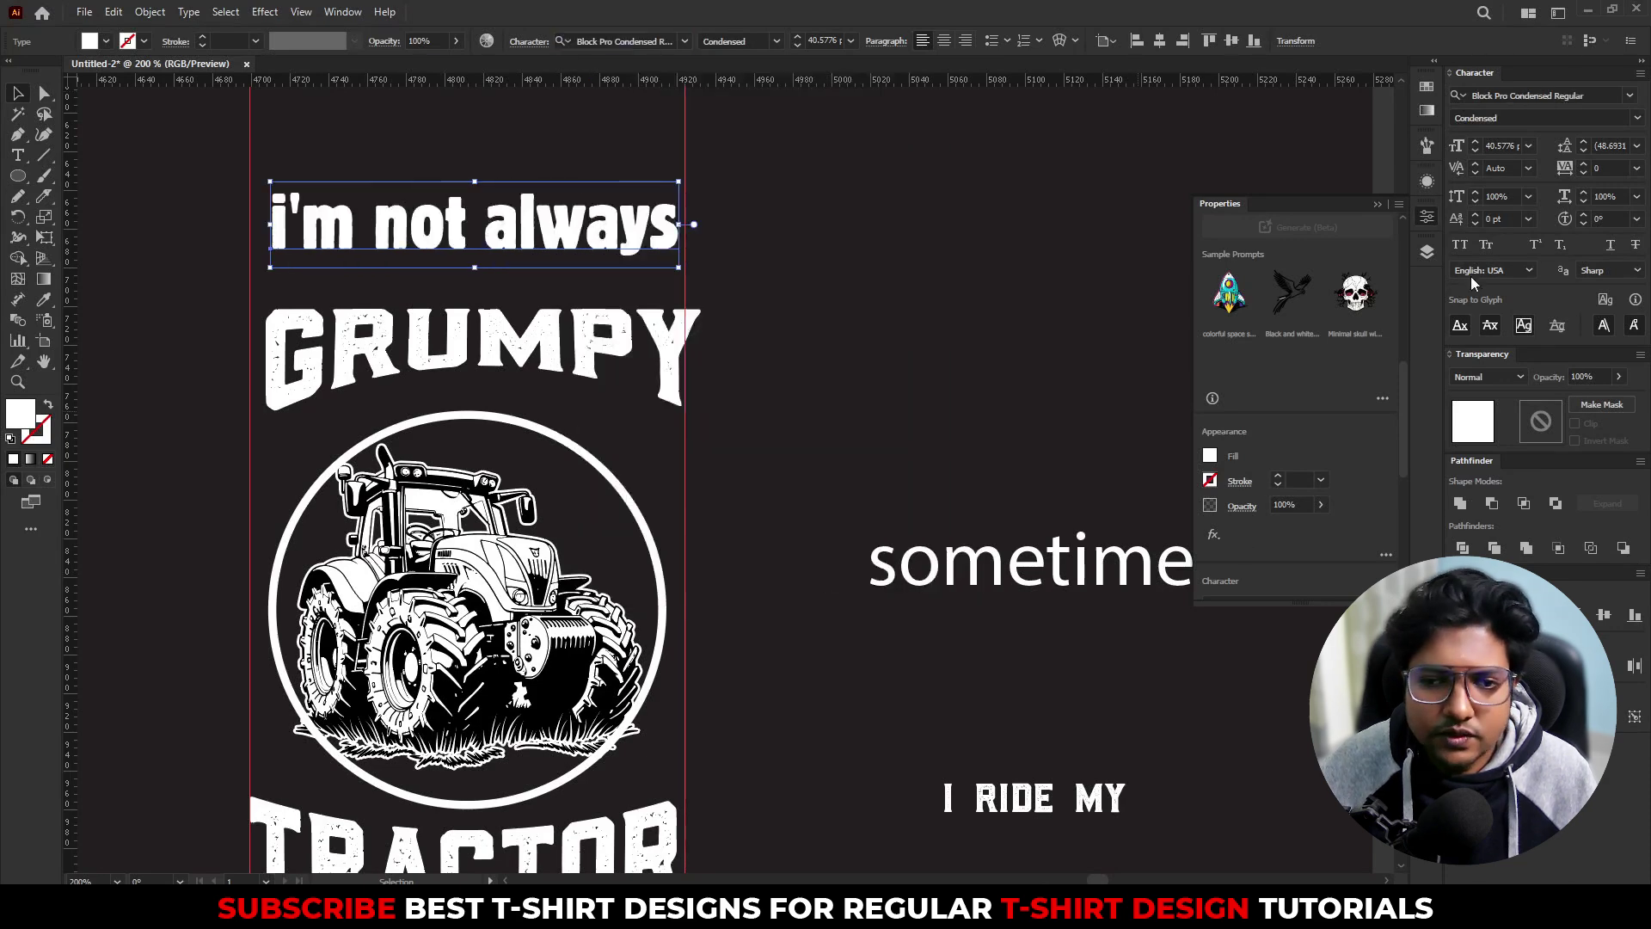
{"action": "left_click", "coordinate": [1459, 245]}
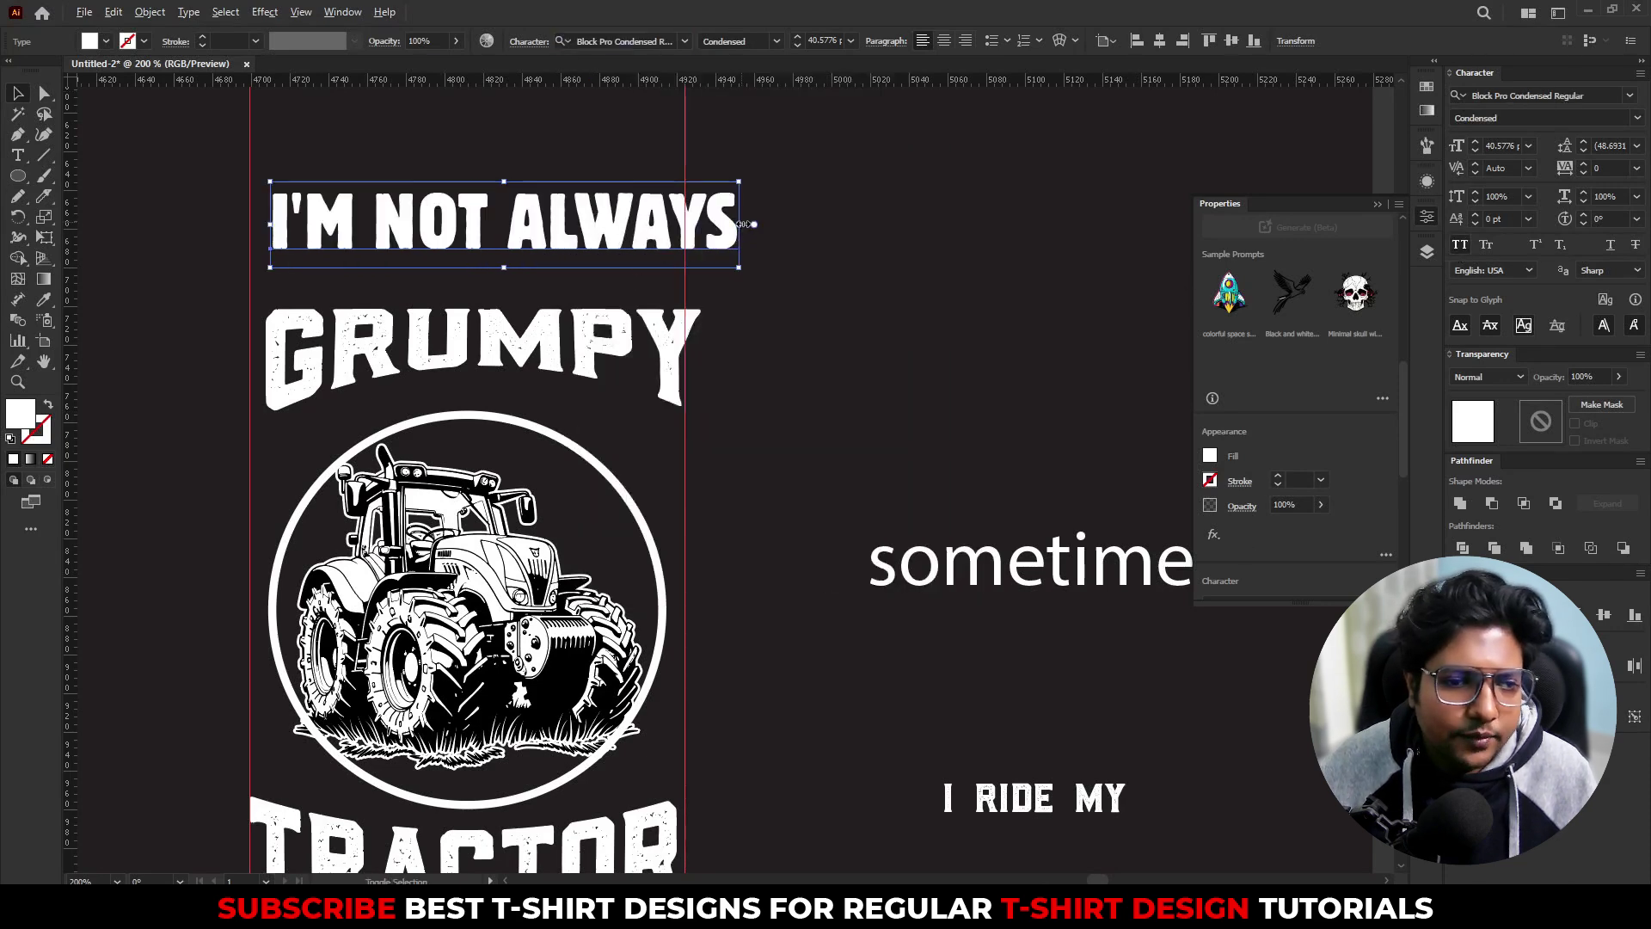
Step: Scale I'M NOT ALWAYS down to about 26.5 pt and place it directly above GRUMPY, narrower than that word
{"action": "left_click_drag", "start_coordinate": [739, 225], "coordinate": [655, 223]}
{"action": "left_click_drag", "start_coordinate": [574, 244], "coordinate": [554, 292]}
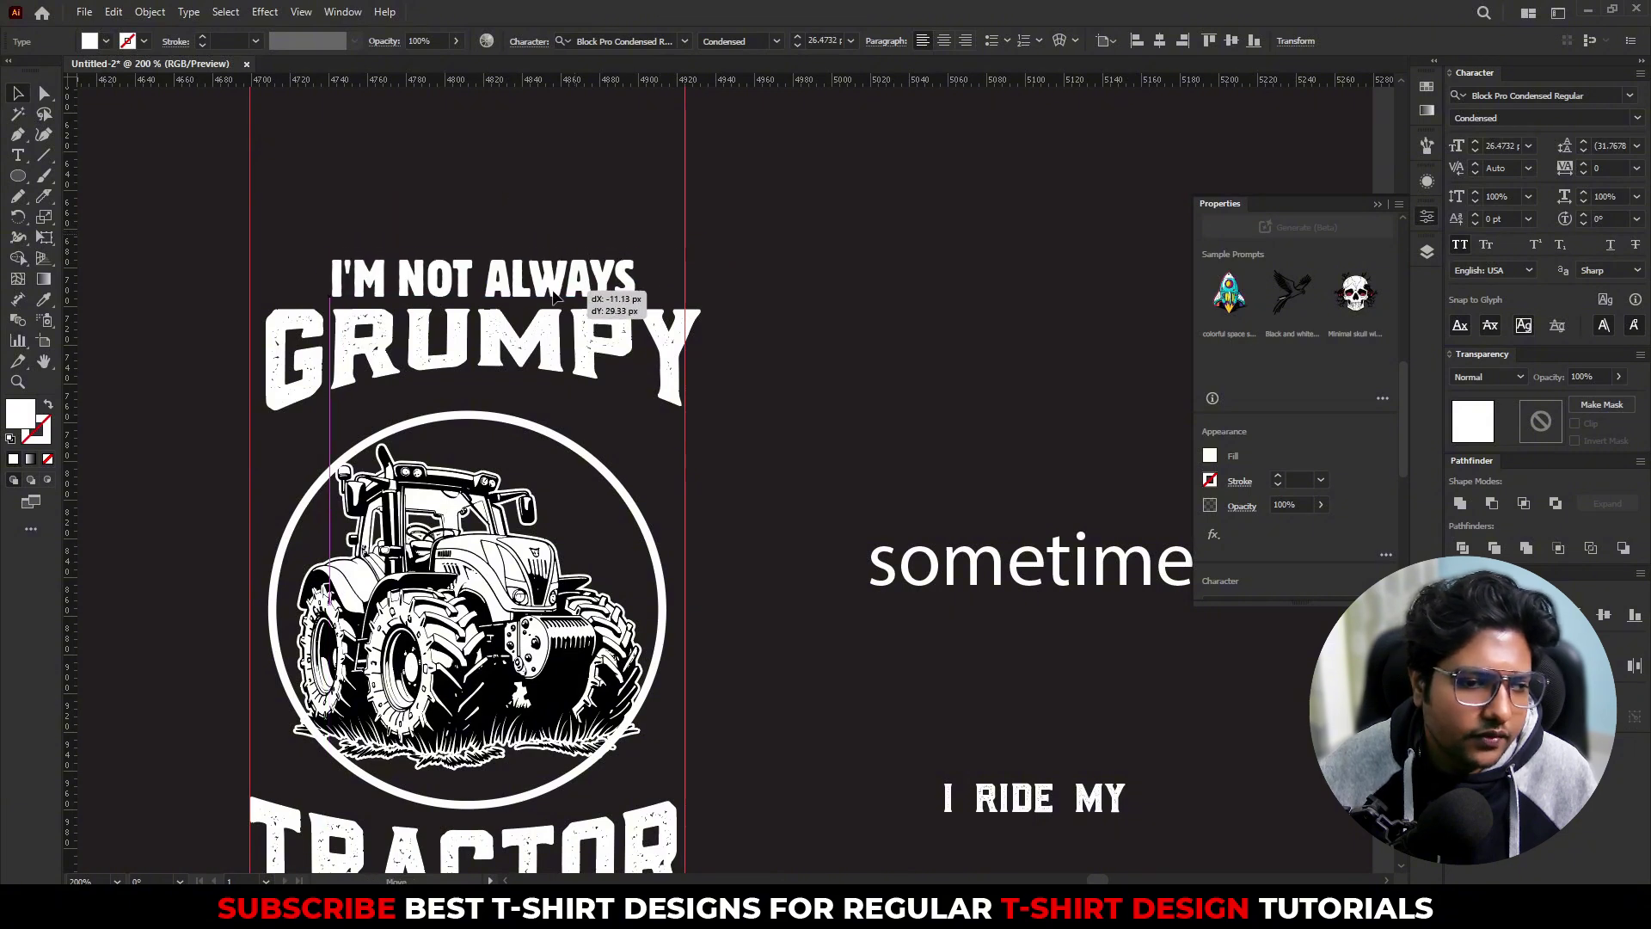
{"action": "right_click", "coordinate": [554, 292]}
{"action": "left_click", "coordinate": [932, 416]}
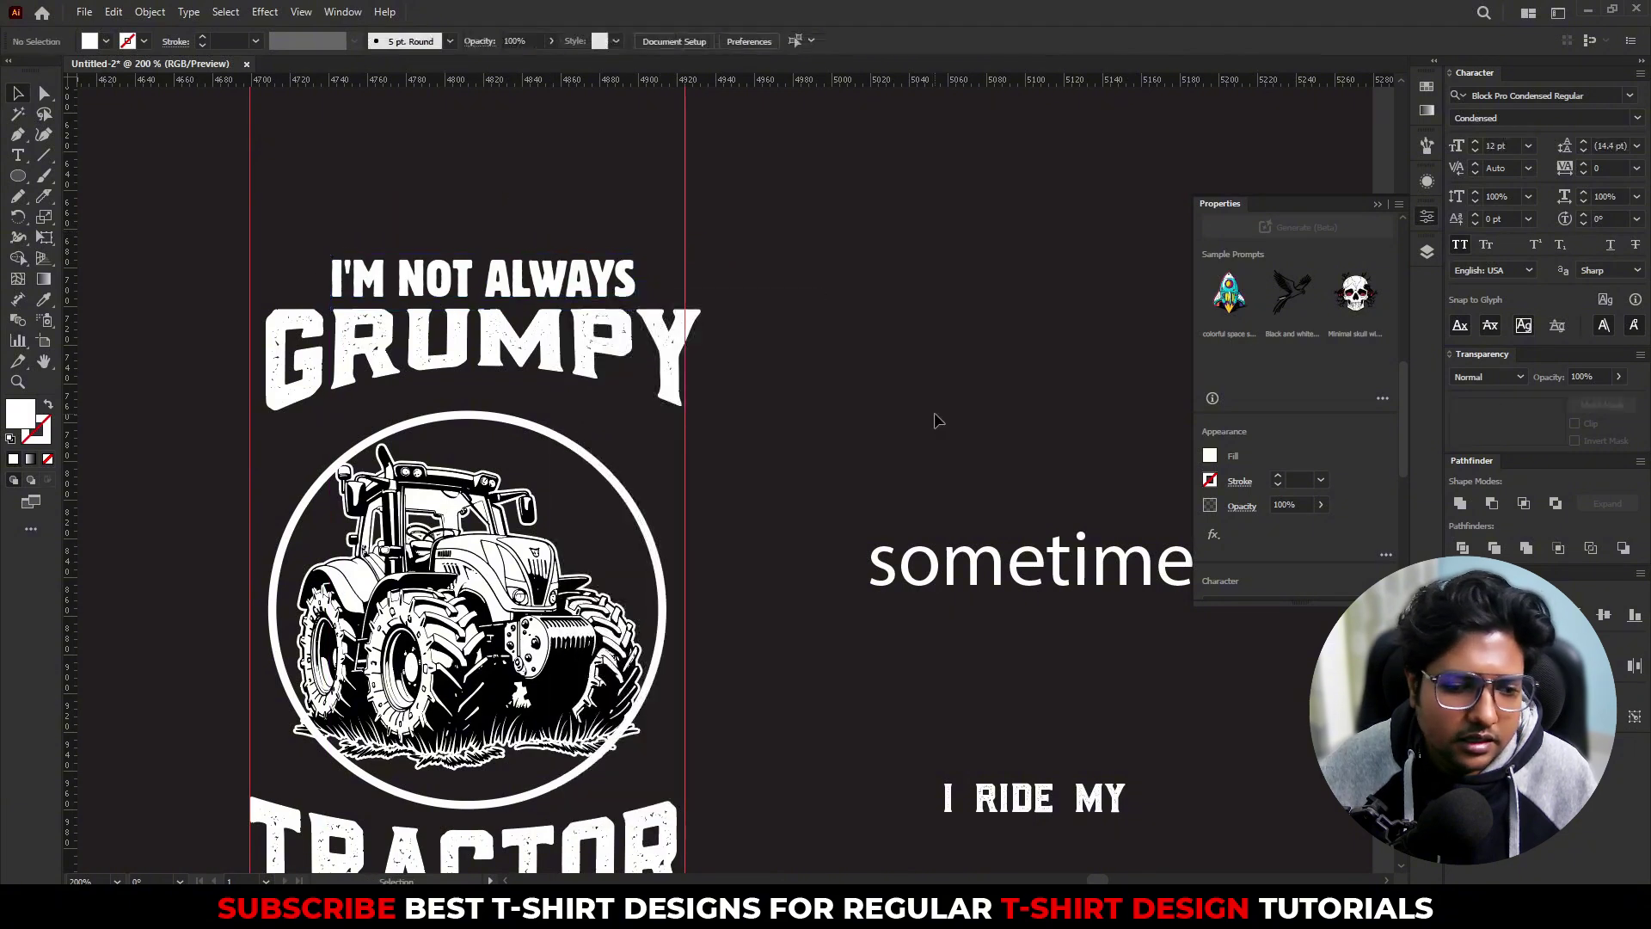
Step: Match the I RIDE MY text to the font, size and all-caps style of I'M NOT ALWAYS
{"action": "left_click", "coordinate": [1047, 811]}
{"action": "key", "text": "ctrl+z"}
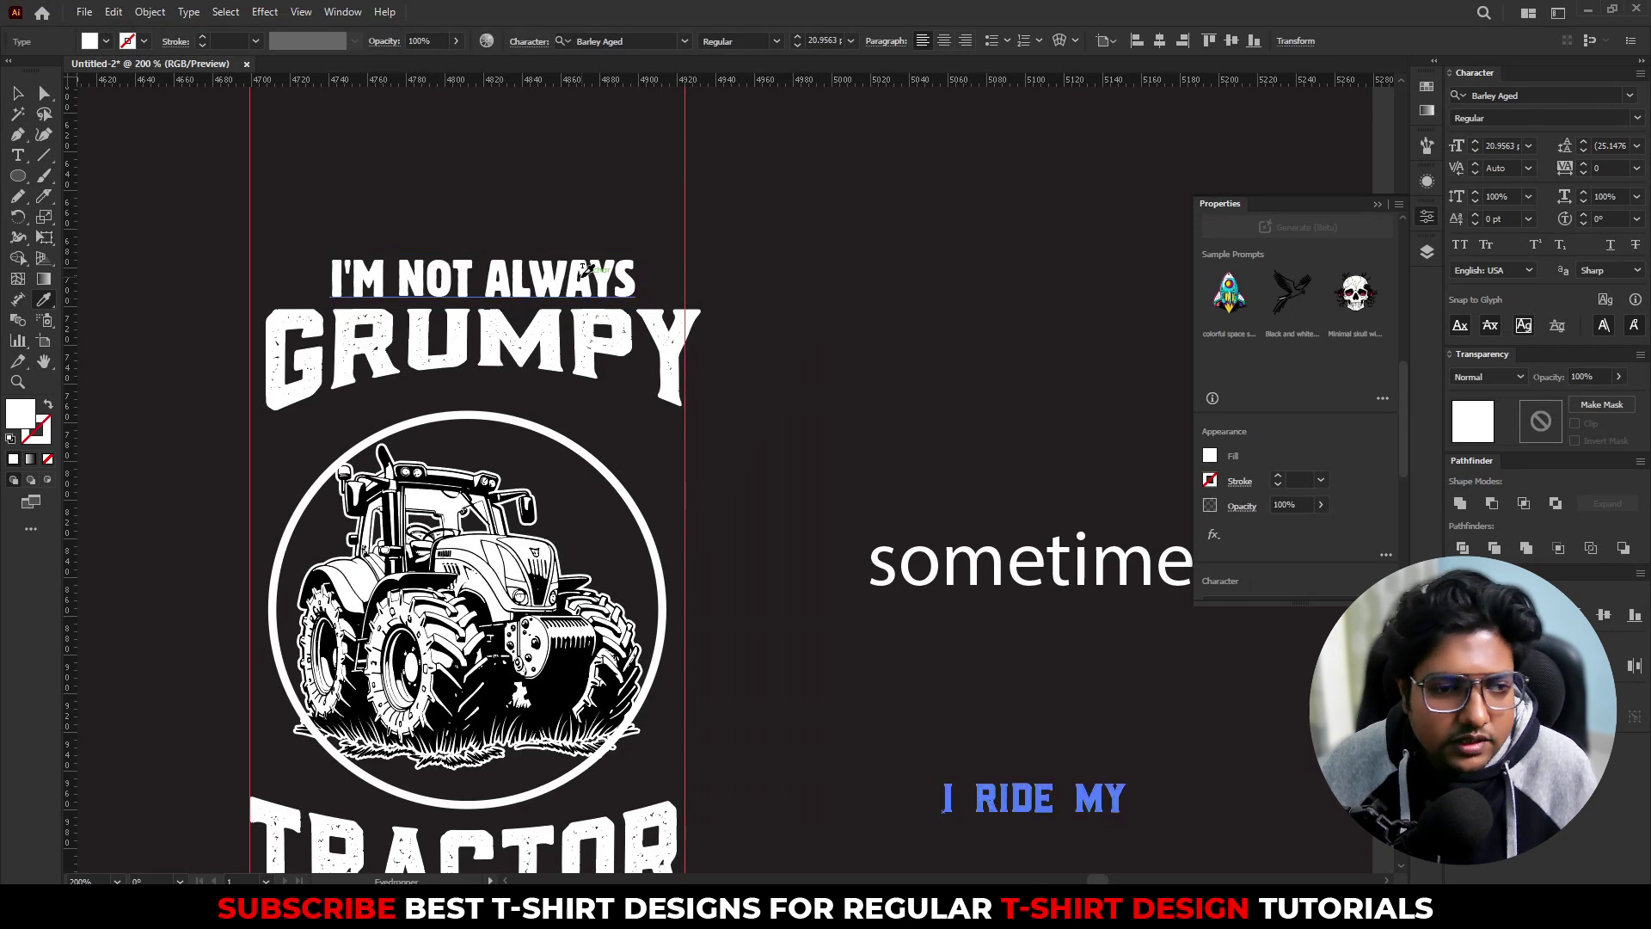
{"action": "left_click", "coordinate": [807, 579]}
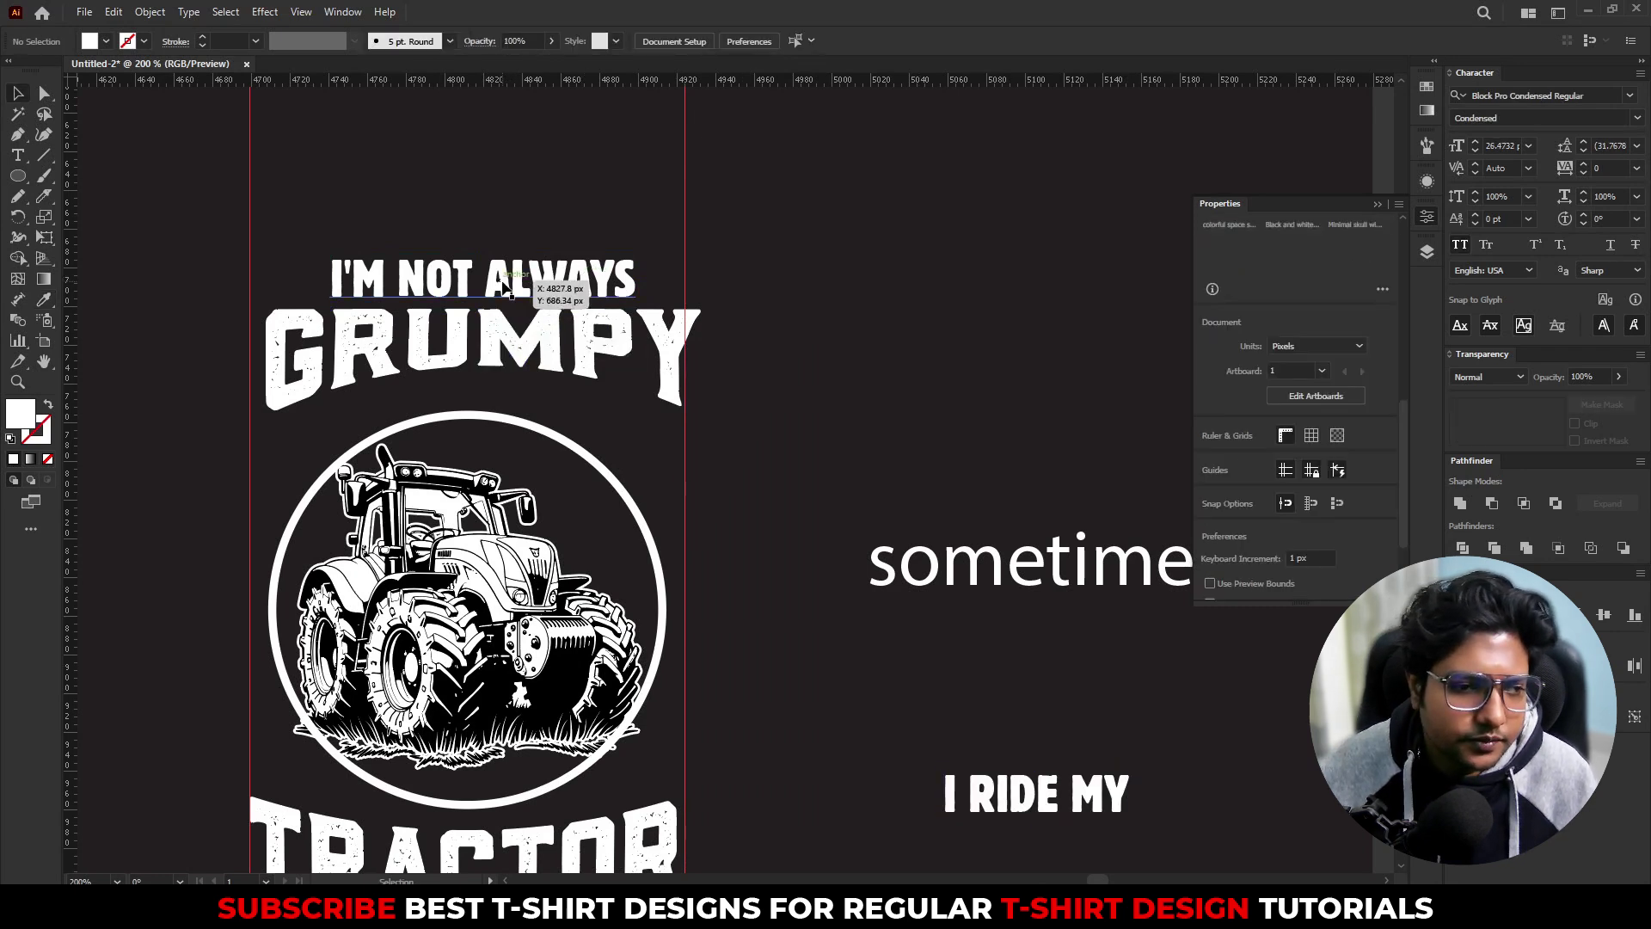
Step: Move I'M NOT ALWAYS and GRUMPY down together by about 20 px so GRUMPY hugs the upper arc of the circle
{"action": "left_click", "coordinate": [518, 279]}
{"action": "left_click", "coordinate": [540, 352], "text": "shift"}
{"action": "key", "text": "shift+Down"}
{"action": "key", "text": "shift+Down"}
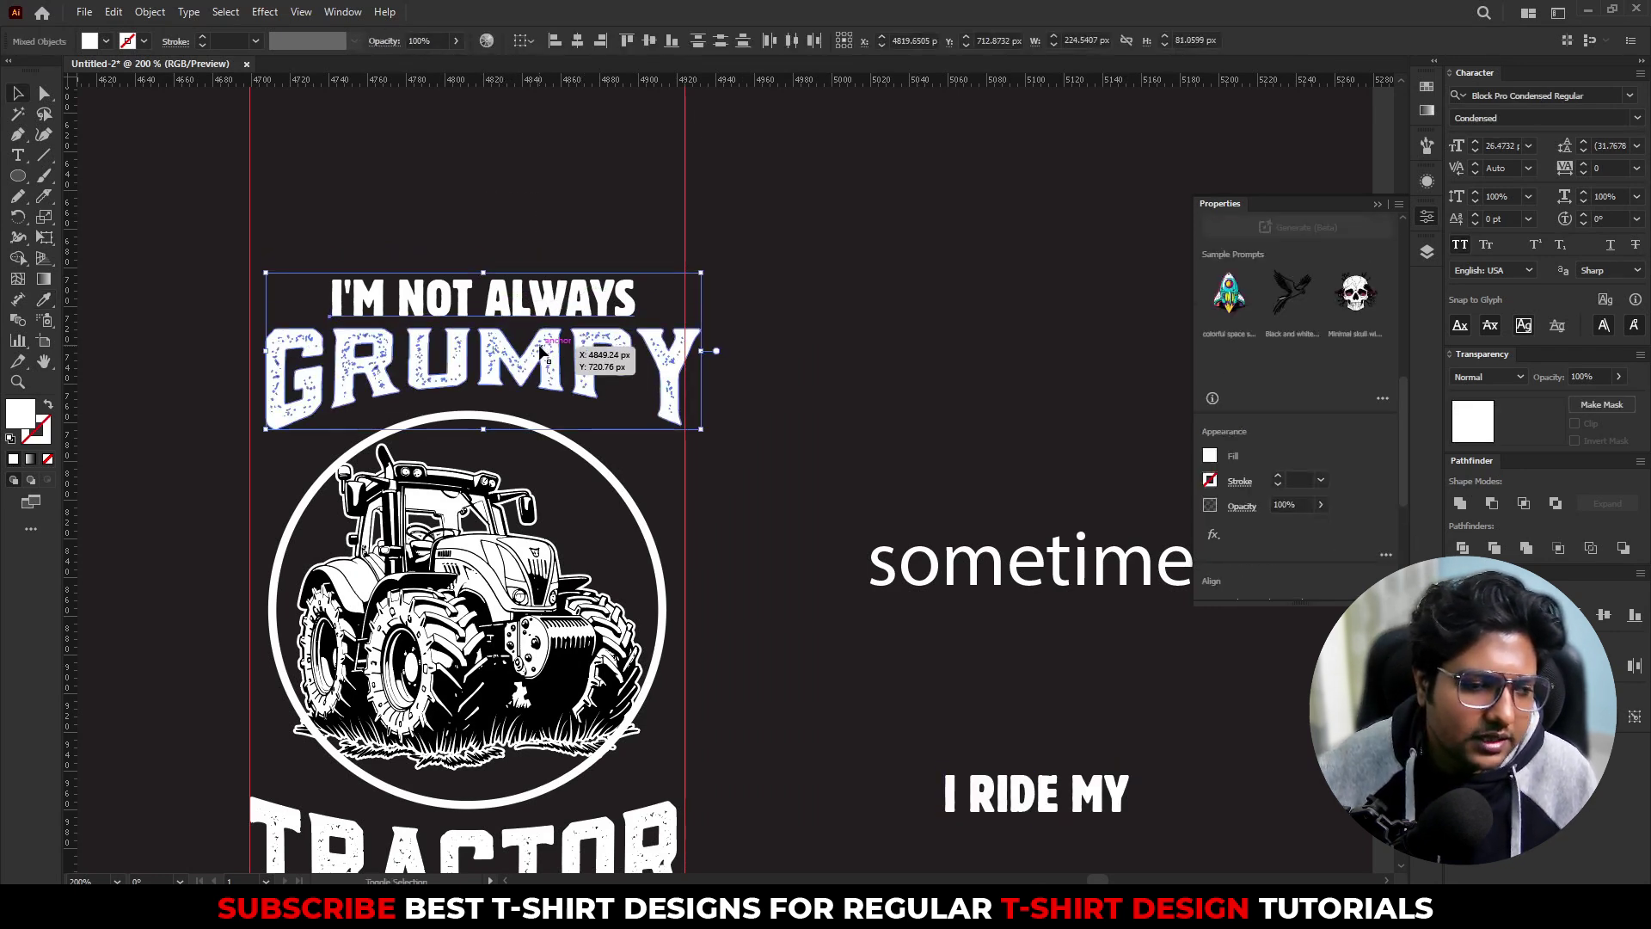
{"action": "scroll", "coordinate": [811, 498], "scroll_direction": "down", "scroll_amount": 3}
{"action": "scroll", "coordinate": [811, 498], "scroll_direction": "left", "scroll_amount": 2}
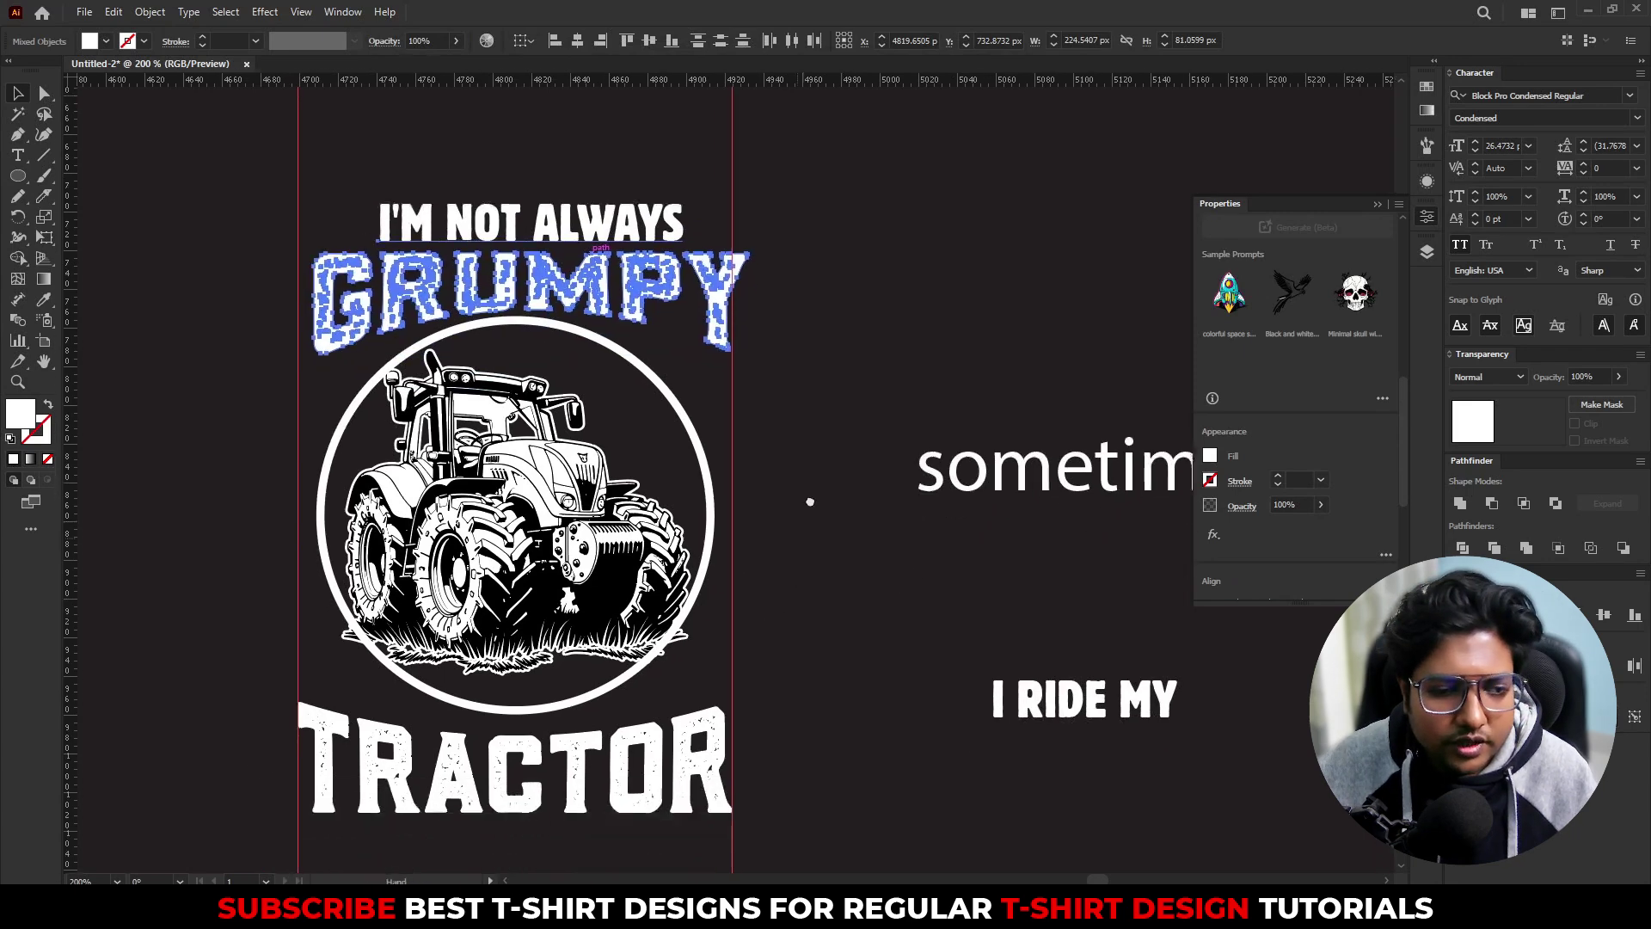
{"action": "left_click", "coordinate": [828, 610]}
Step: Move the "sometimes" and I RIDE MY texts closer to the tractor design
{"action": "left_click_drag", "start_coordinate": [1120, 408], "coordinate": [989, 460]}
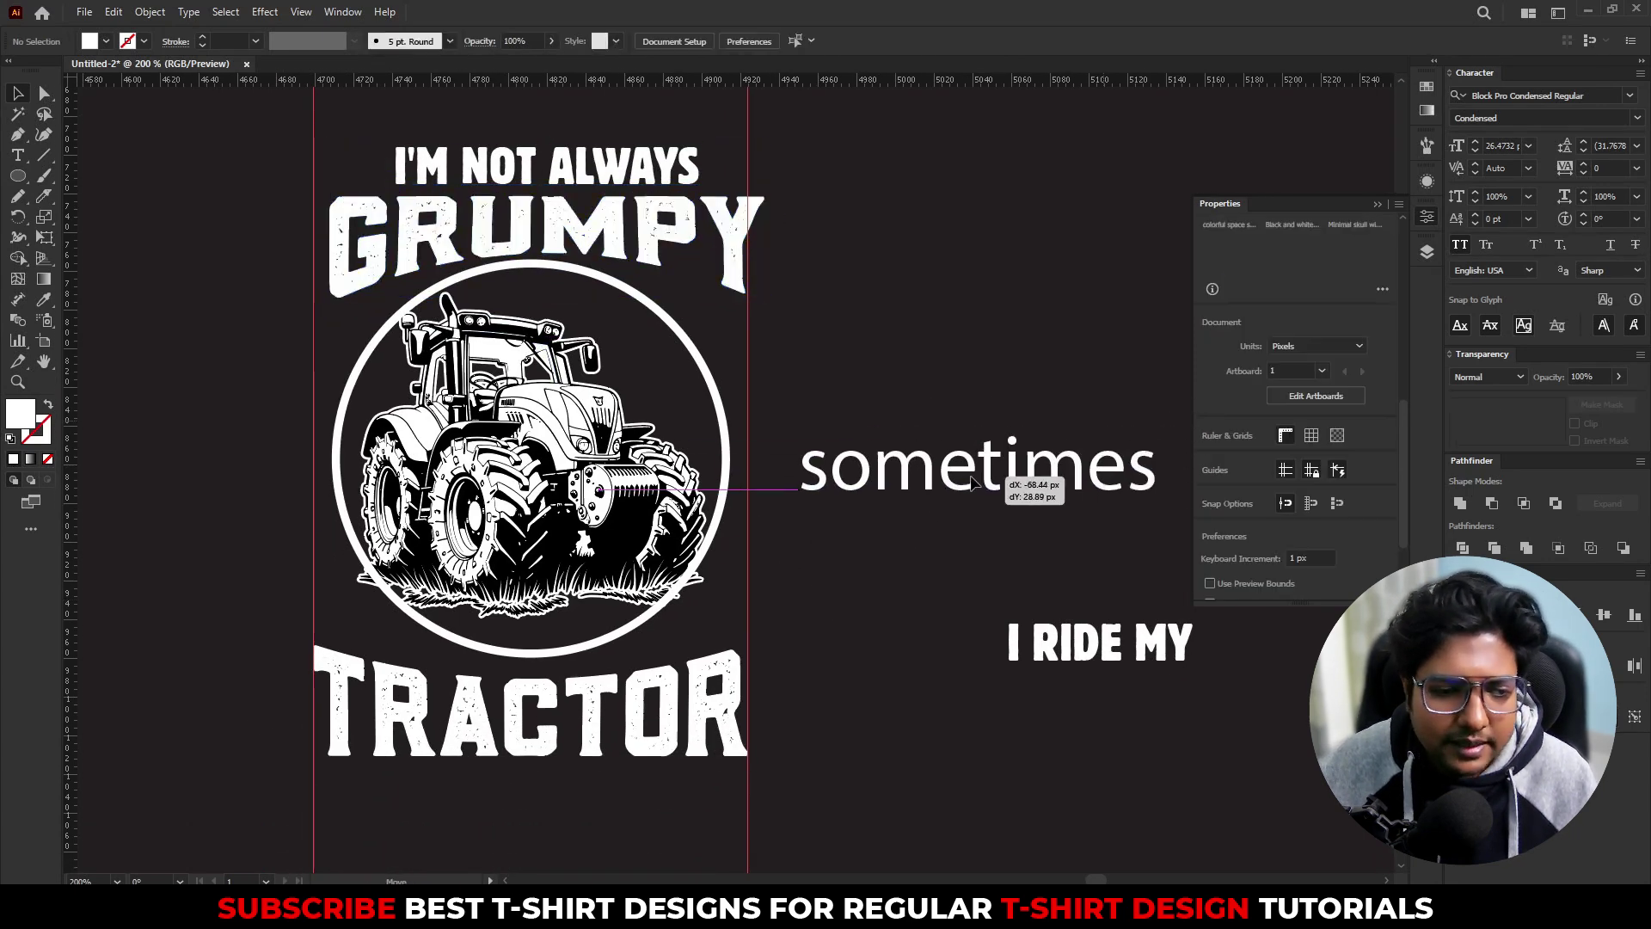
{"action": "left_click_drag", "start_coordinate": [1138, 648], "coordinate": [1010, 660]}
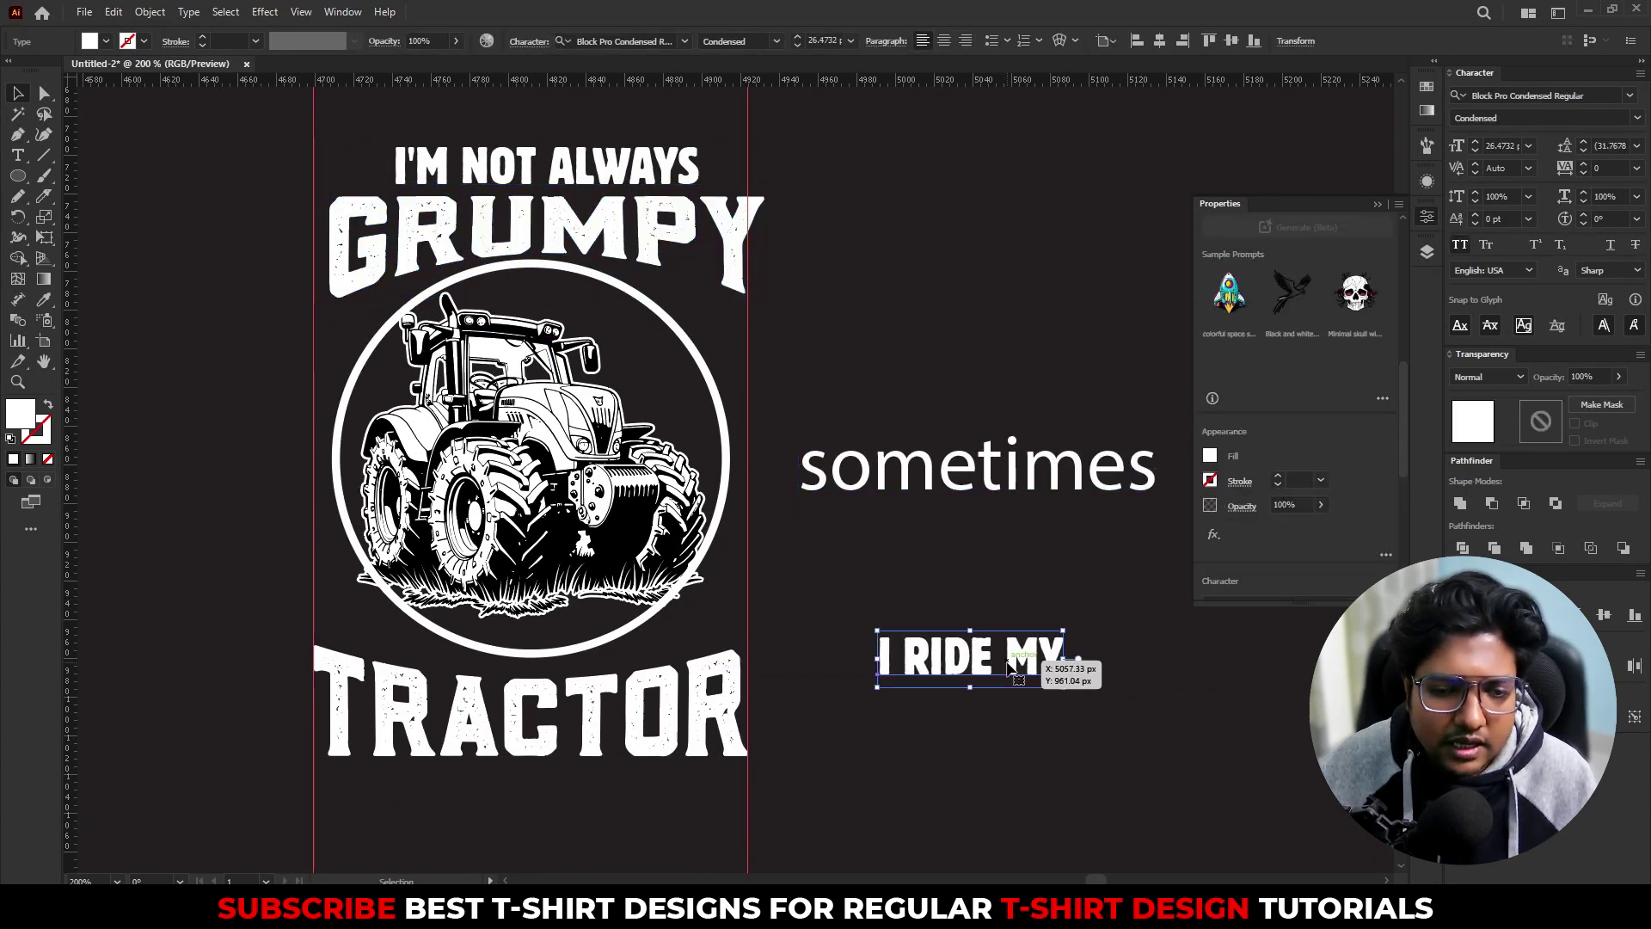
{"action": "left_click", "coordinate": [605, 643]}
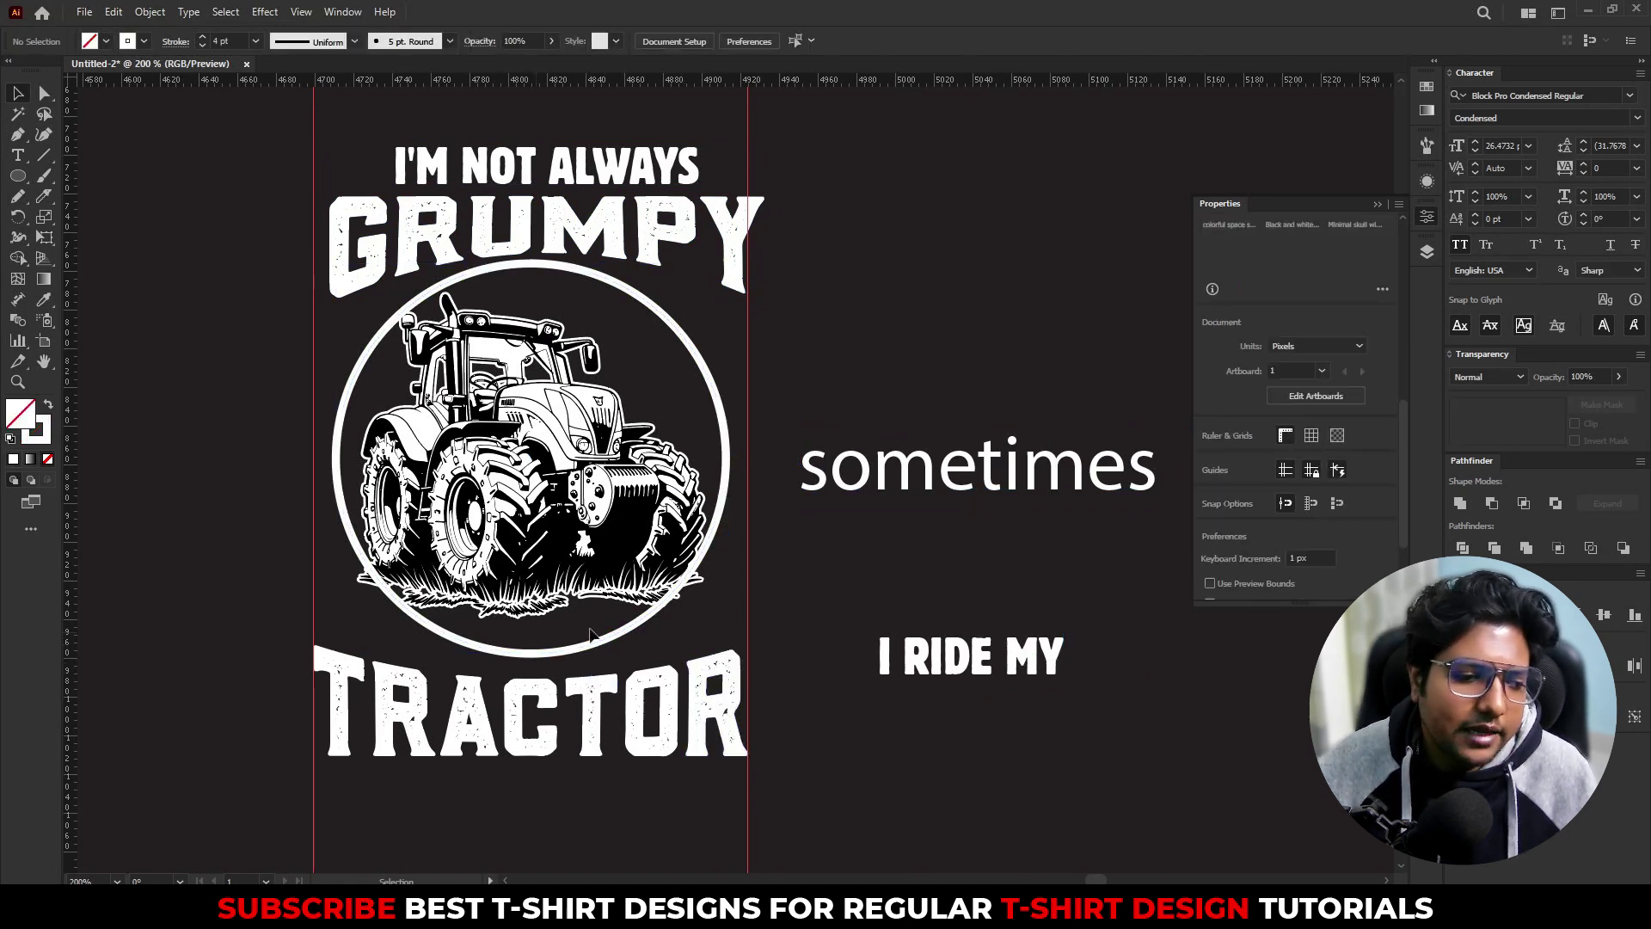
{"action": "left_click", "coordinate": [885, 658]}
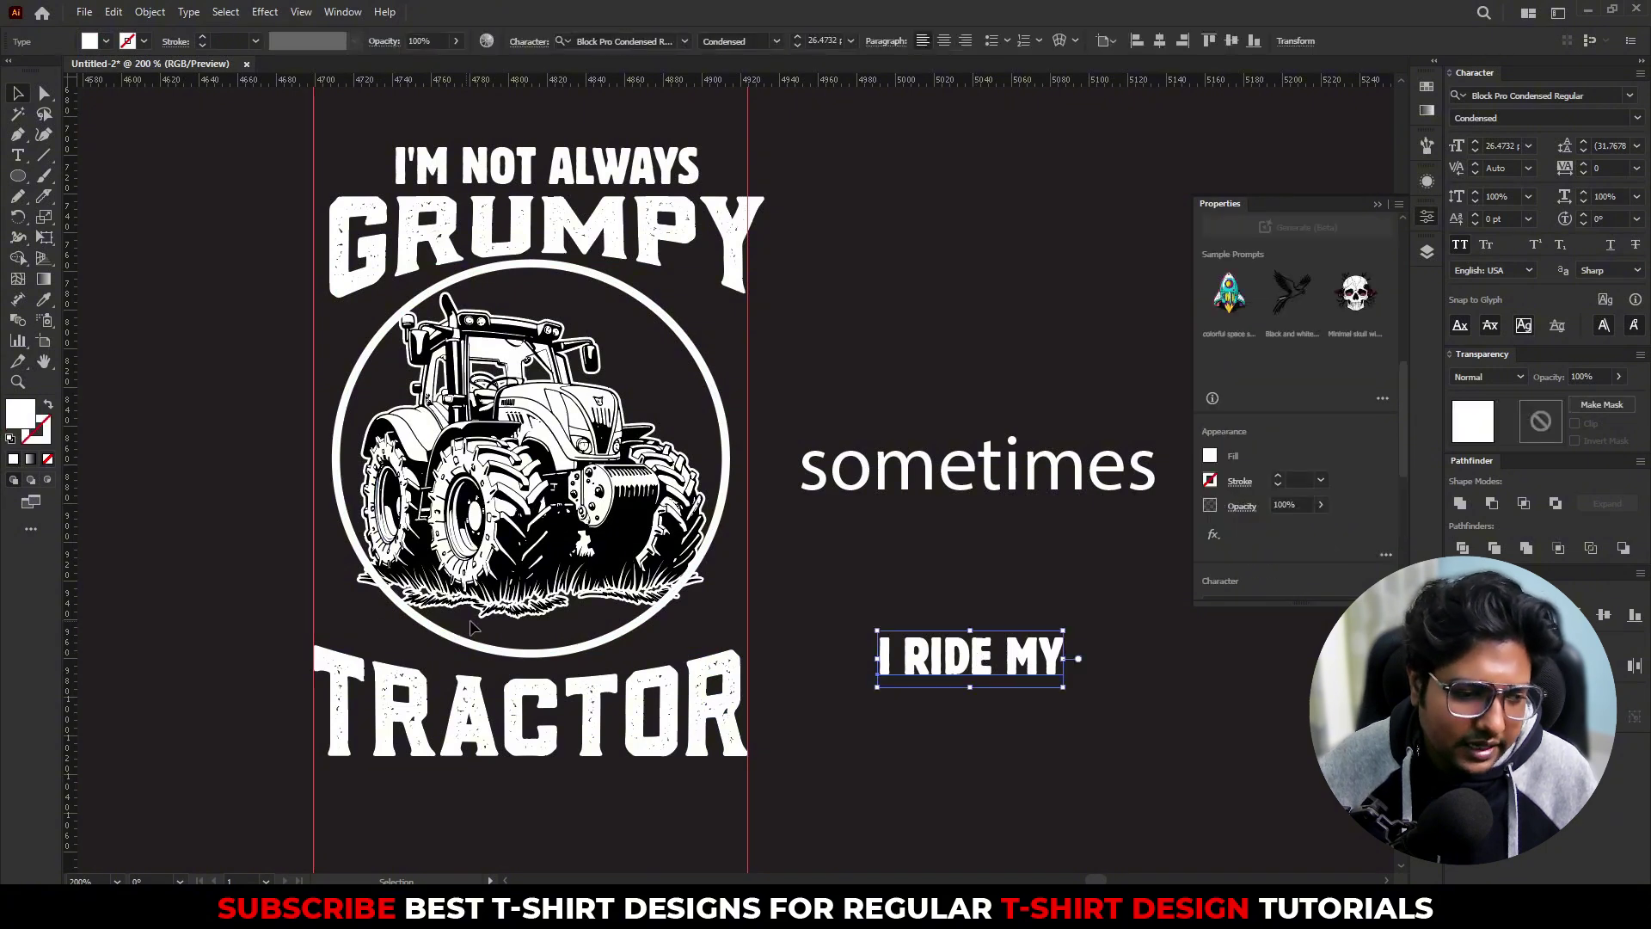
{"action": "left_click", "coordinate": [577, 636]}
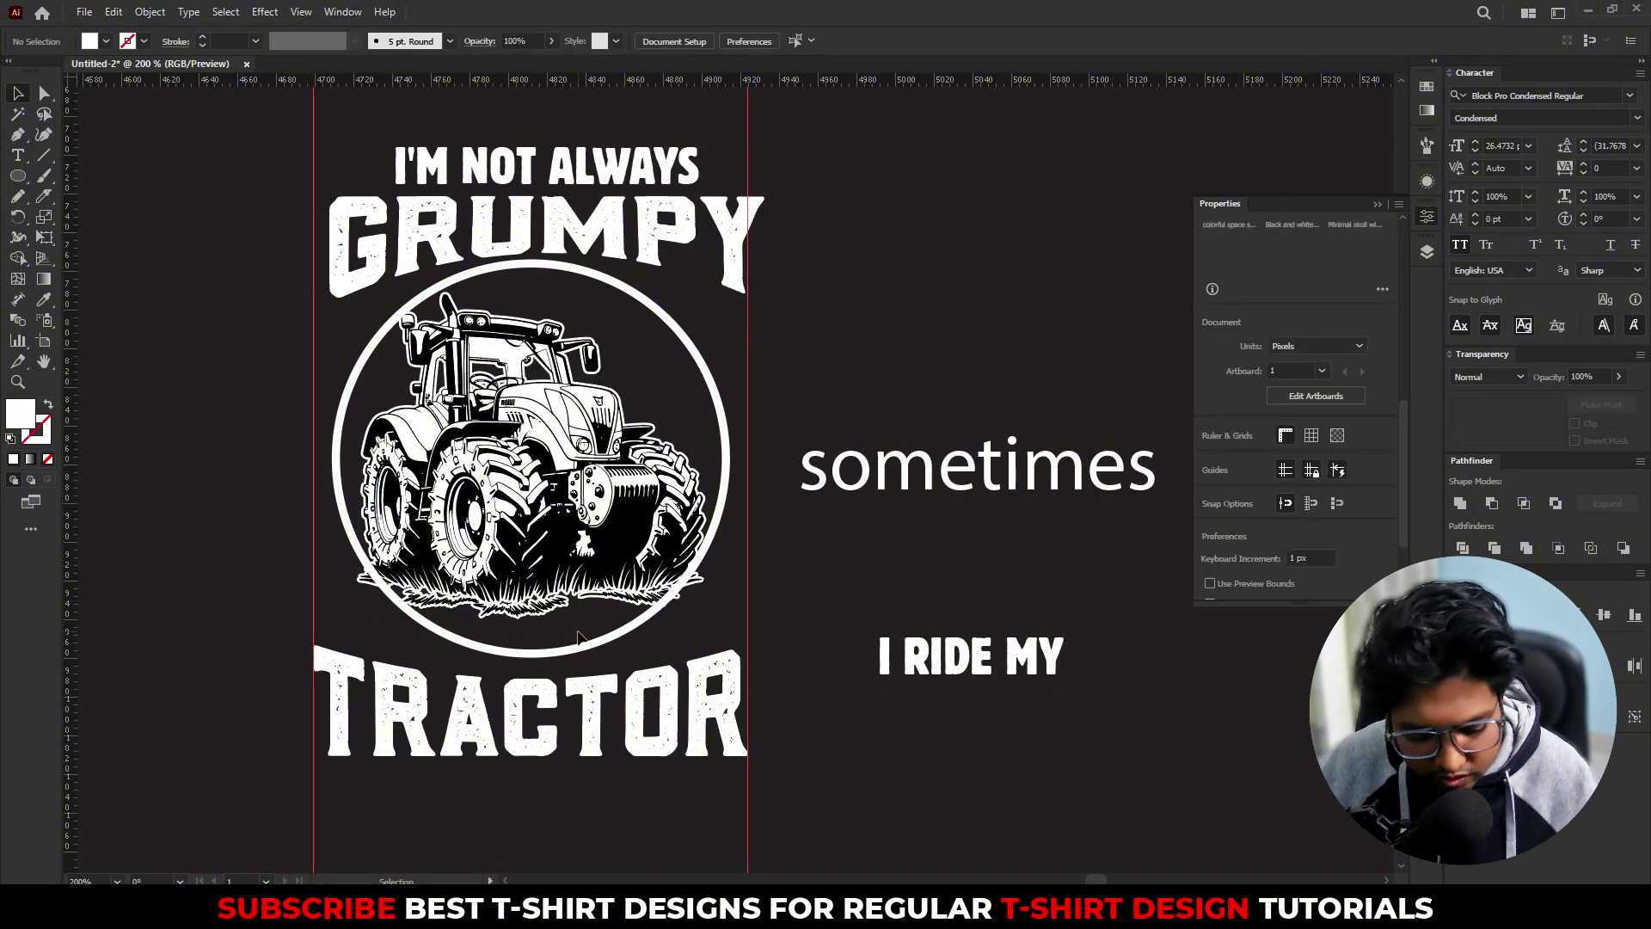
Step: Draw a horizontal line about 190 px long across the tractor's base and give it the circle's 4 pt white stroke
{"action": "left_click", "coordinate": [44, 156]}
{"action": "left_click_drag", "start_coordinate": [346, 574], "coordinate": [741, 588]}
{"action": "key", "text": "i"}
{"action": "left_click", "coordinate": [738, 410]}
{"action": "key", "text": "v"}
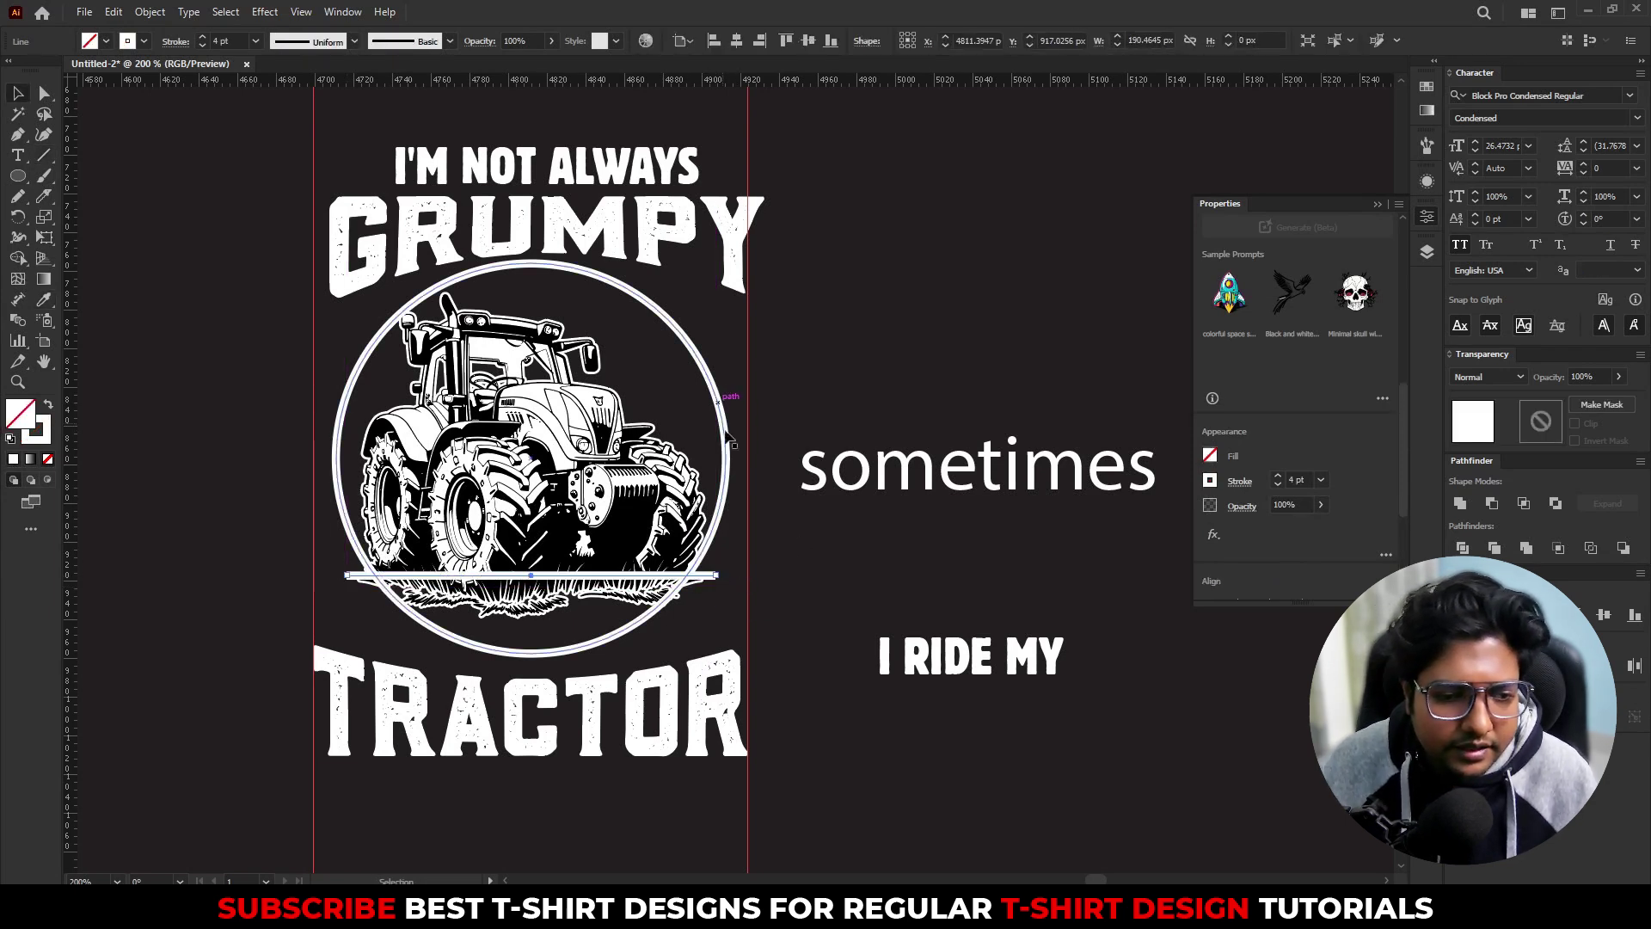
Step: Centre the line horizontally on the circle and lower it 12 px into the grass under the tyres
{"action": "left_click", "coordinate": [729, 428]}
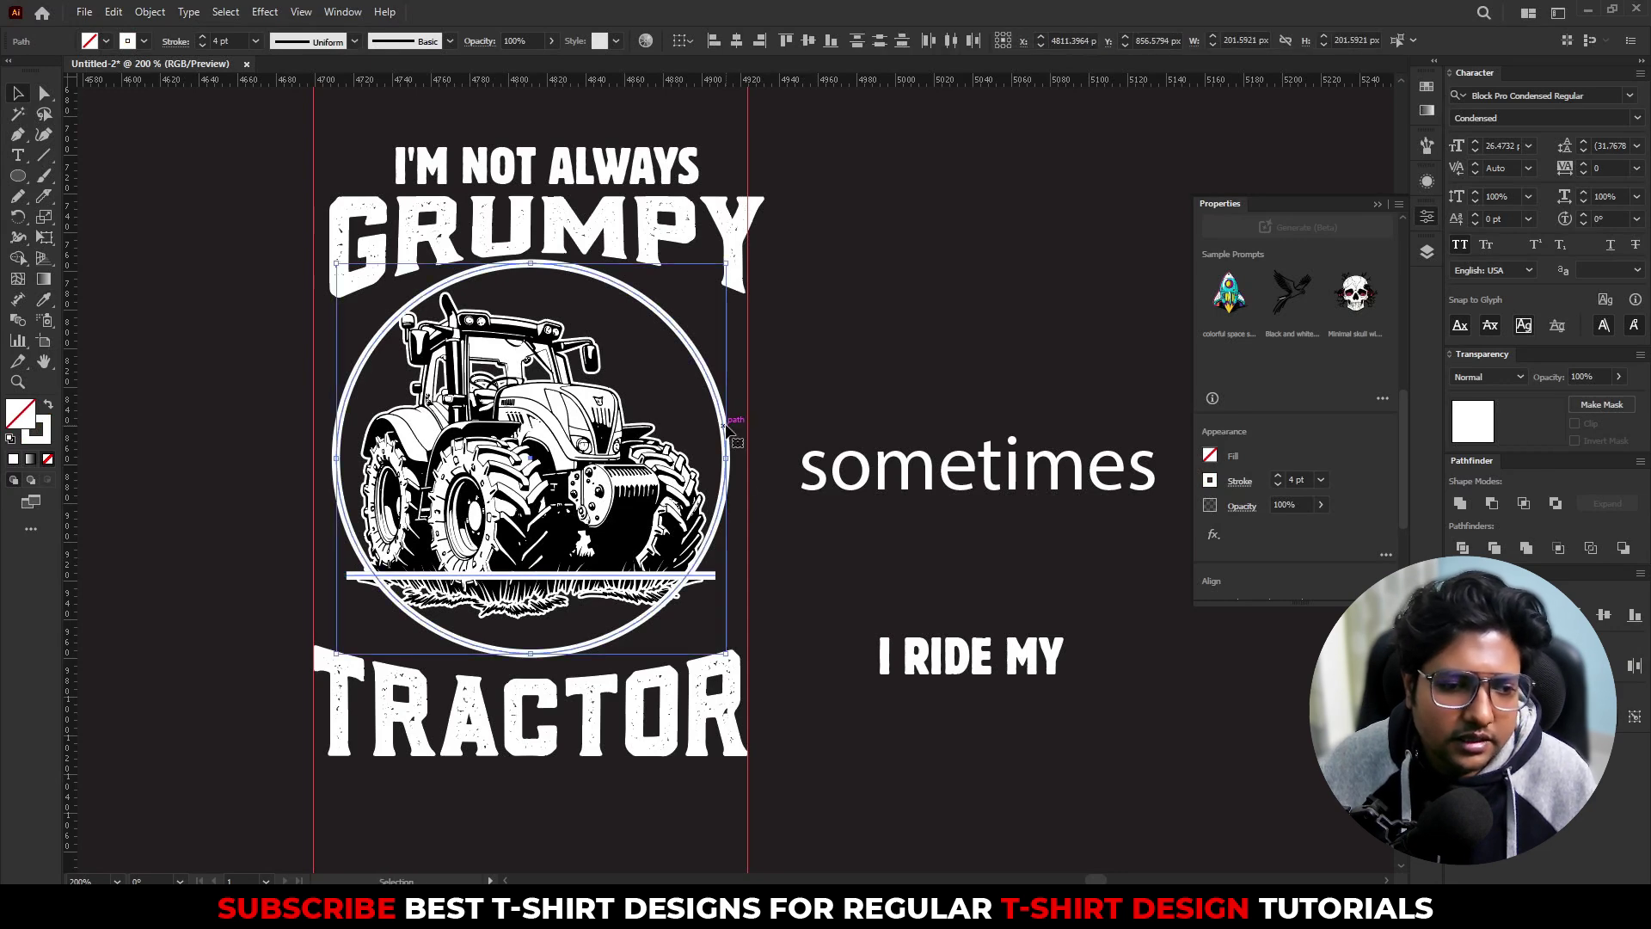
{"action": "left_click", "coordinate": [737, 40]}
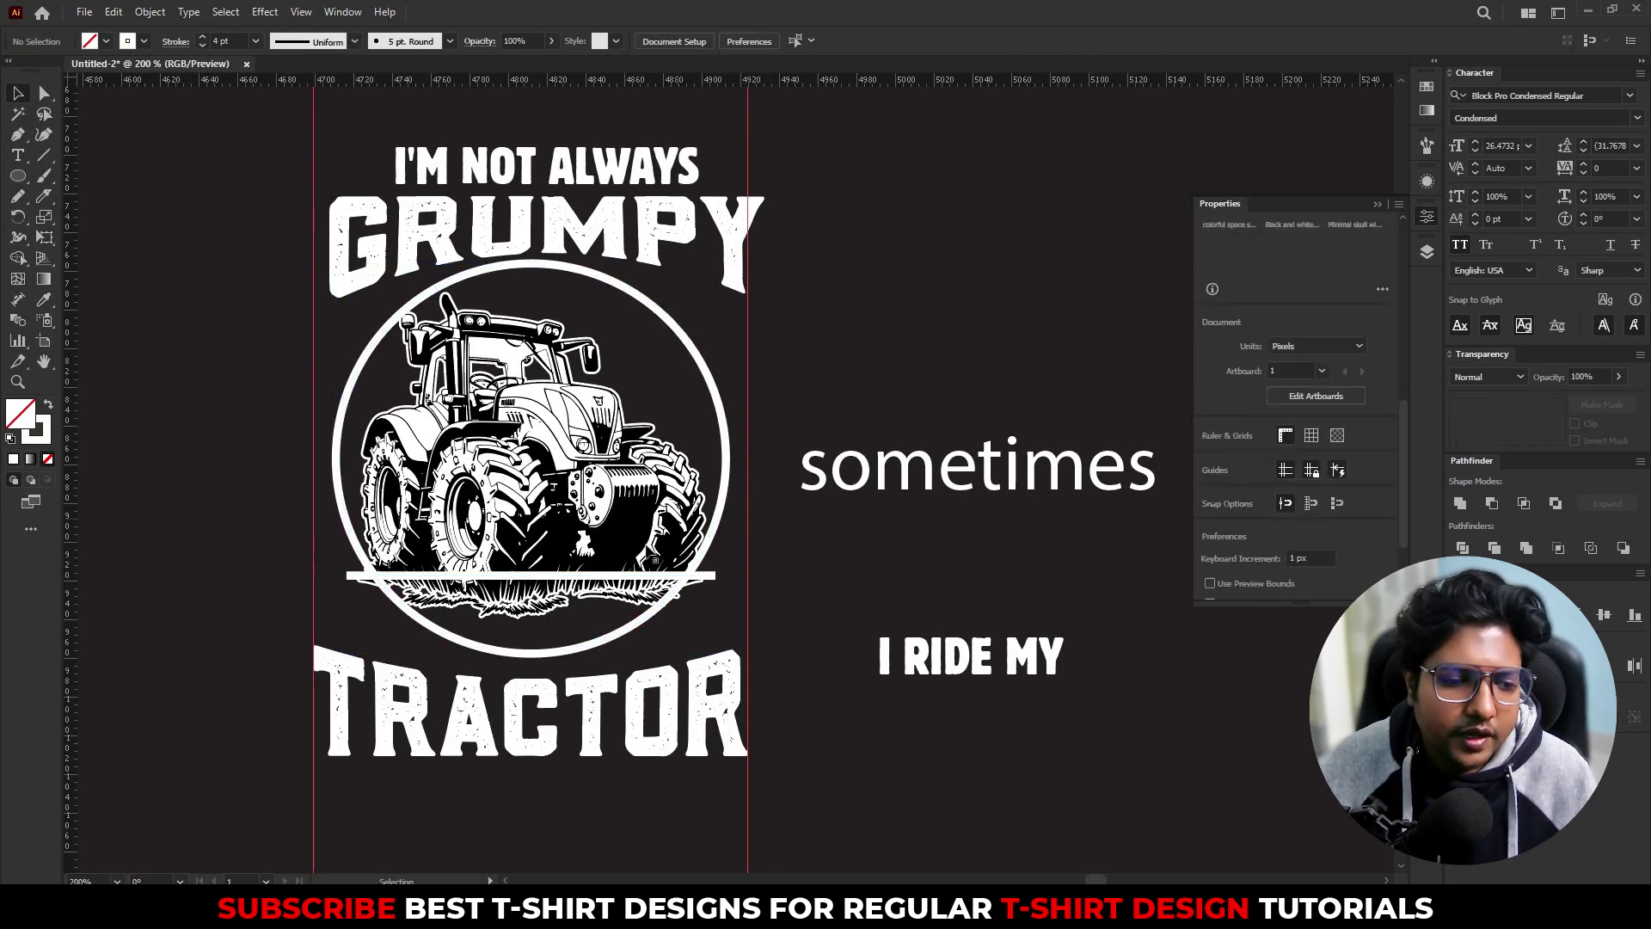
{"action": "key", "text": "shift+Down"}
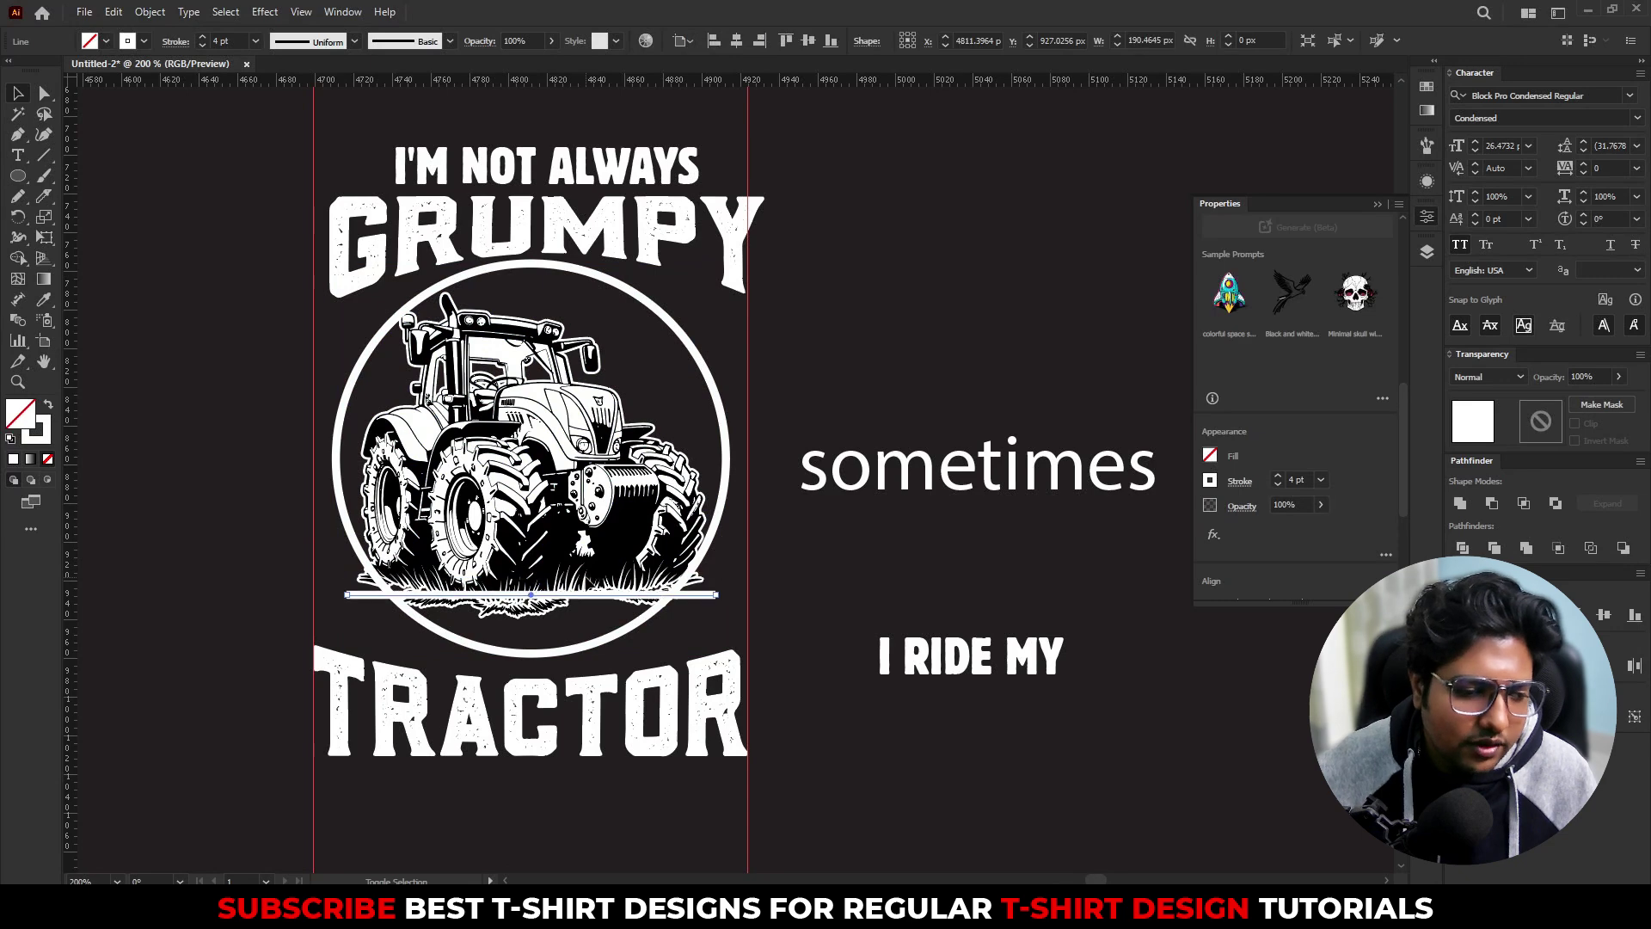
{"action": "key", "text": "Down"}
{"action": "key", "text": "Down"}
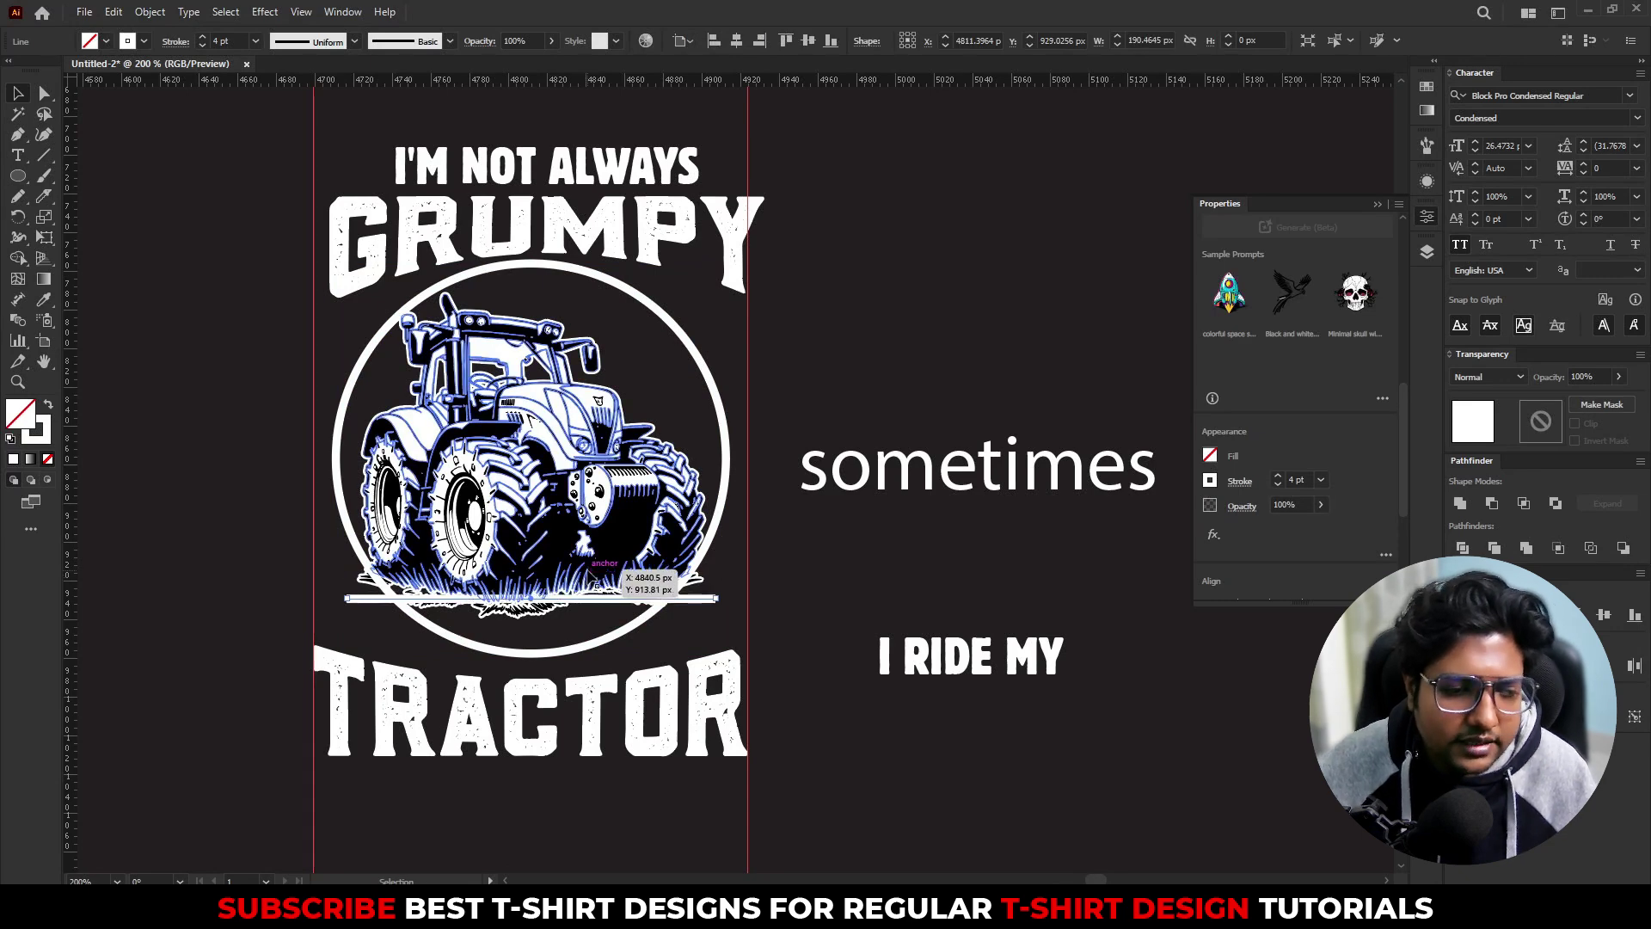
Step: Apply the width profile that tapers to points at both ends to the ground line
{"action": "left_click", "coordinate": [353, 42]}
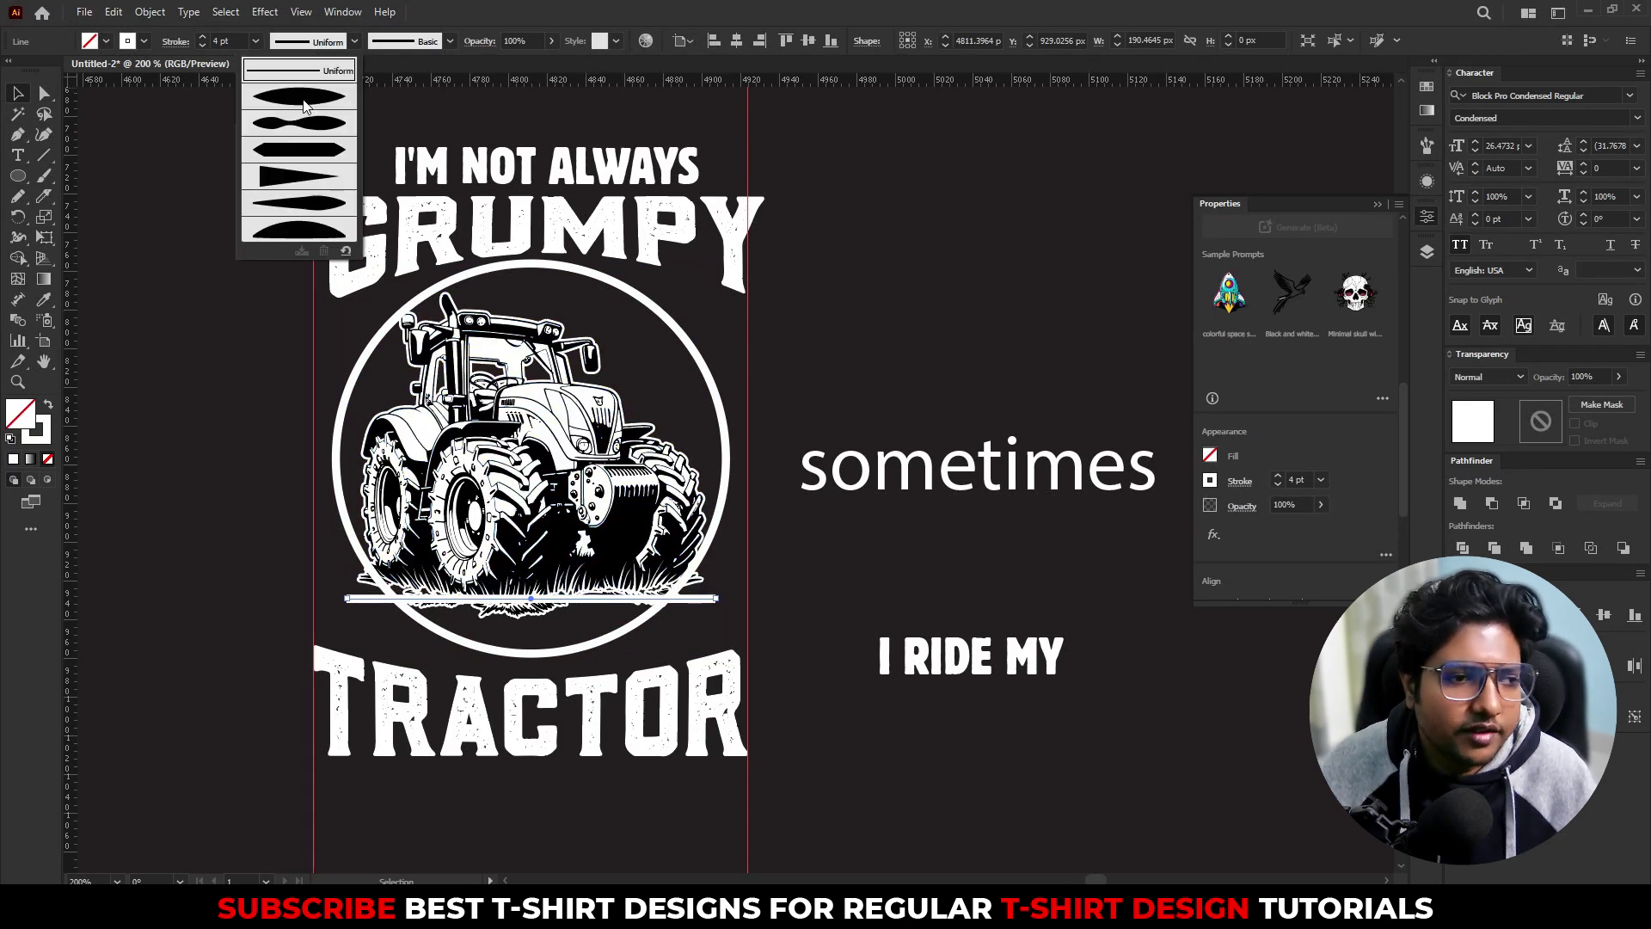
{"action": "left_click", "coordinate": [304, 105]}
{"action": "left_click", "coordinate": [752, 636]}
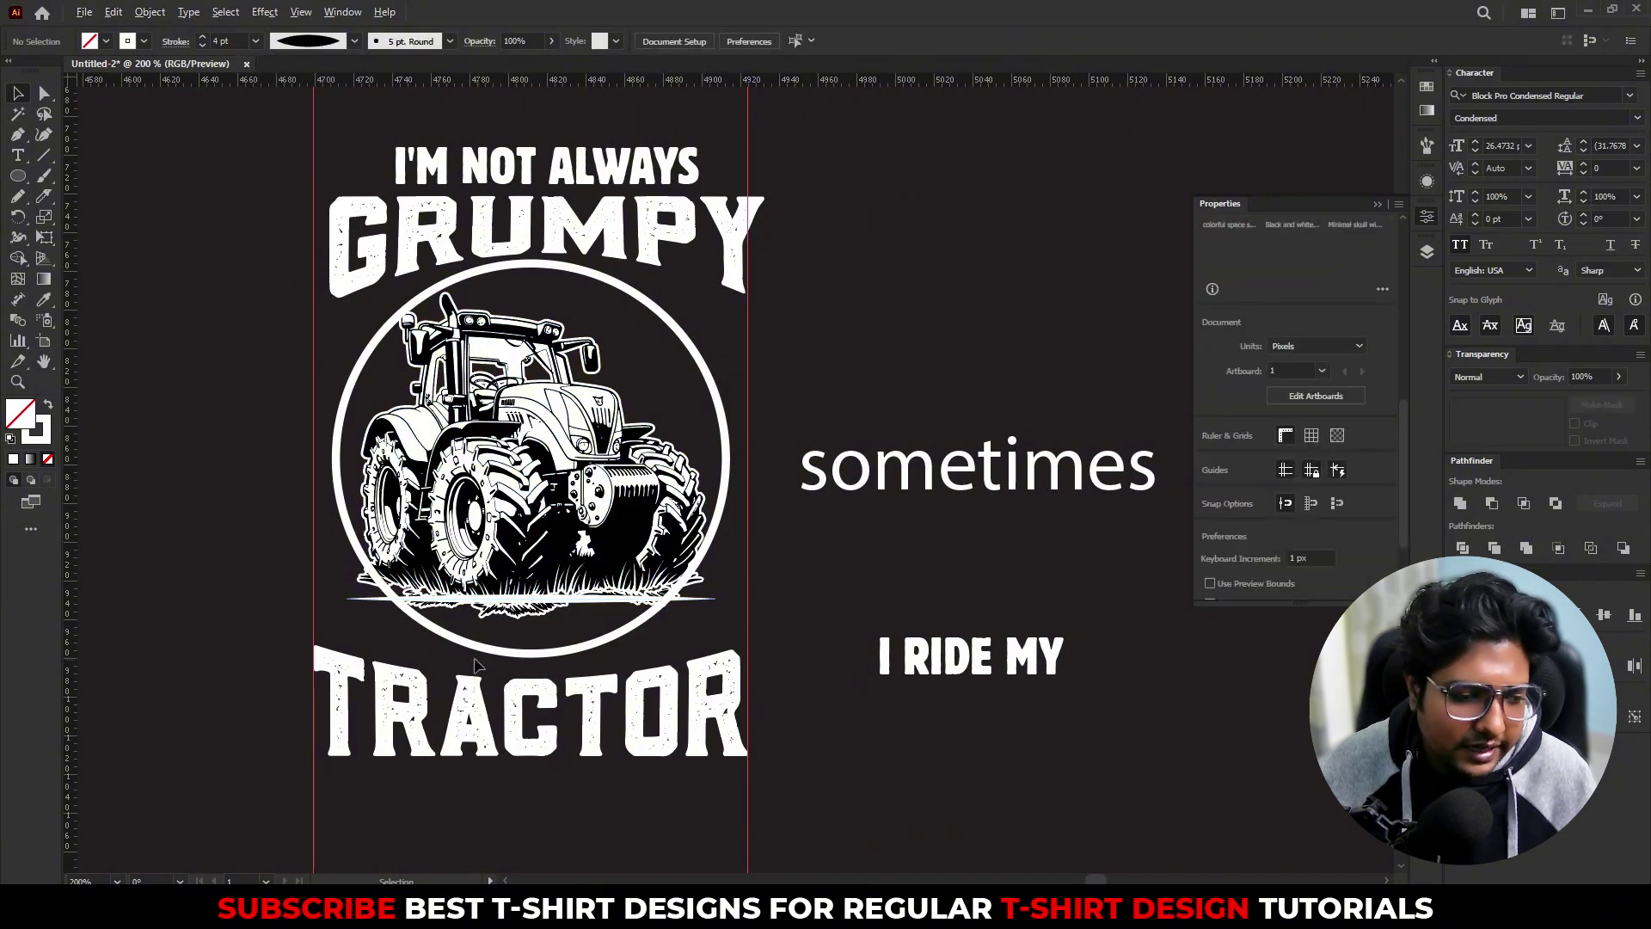
Step: Copy the circle around the tractor
{"action": "scroll", "coordinate": [476, 665], "scroll_direction": "up", "scroll_amount": 2}
{"action": "scroll", "coordinate": [853, 617], "scroll_direction": "down", "scroll_amount": 1}
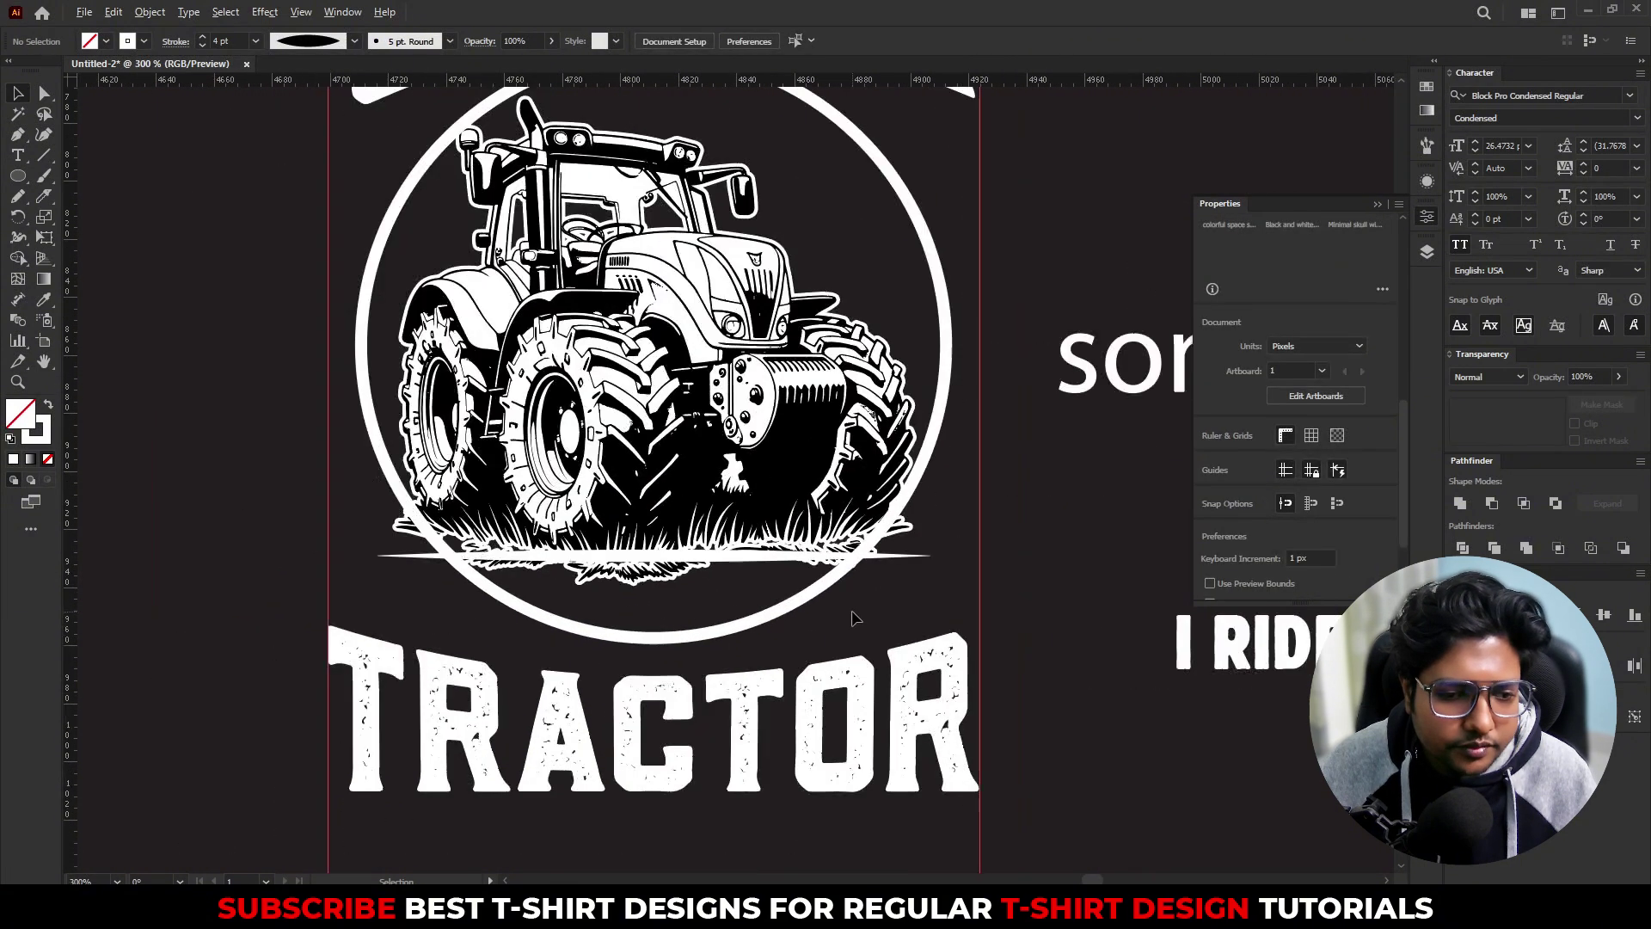
{"action": "left_click", "coordinate": [947, 385]}
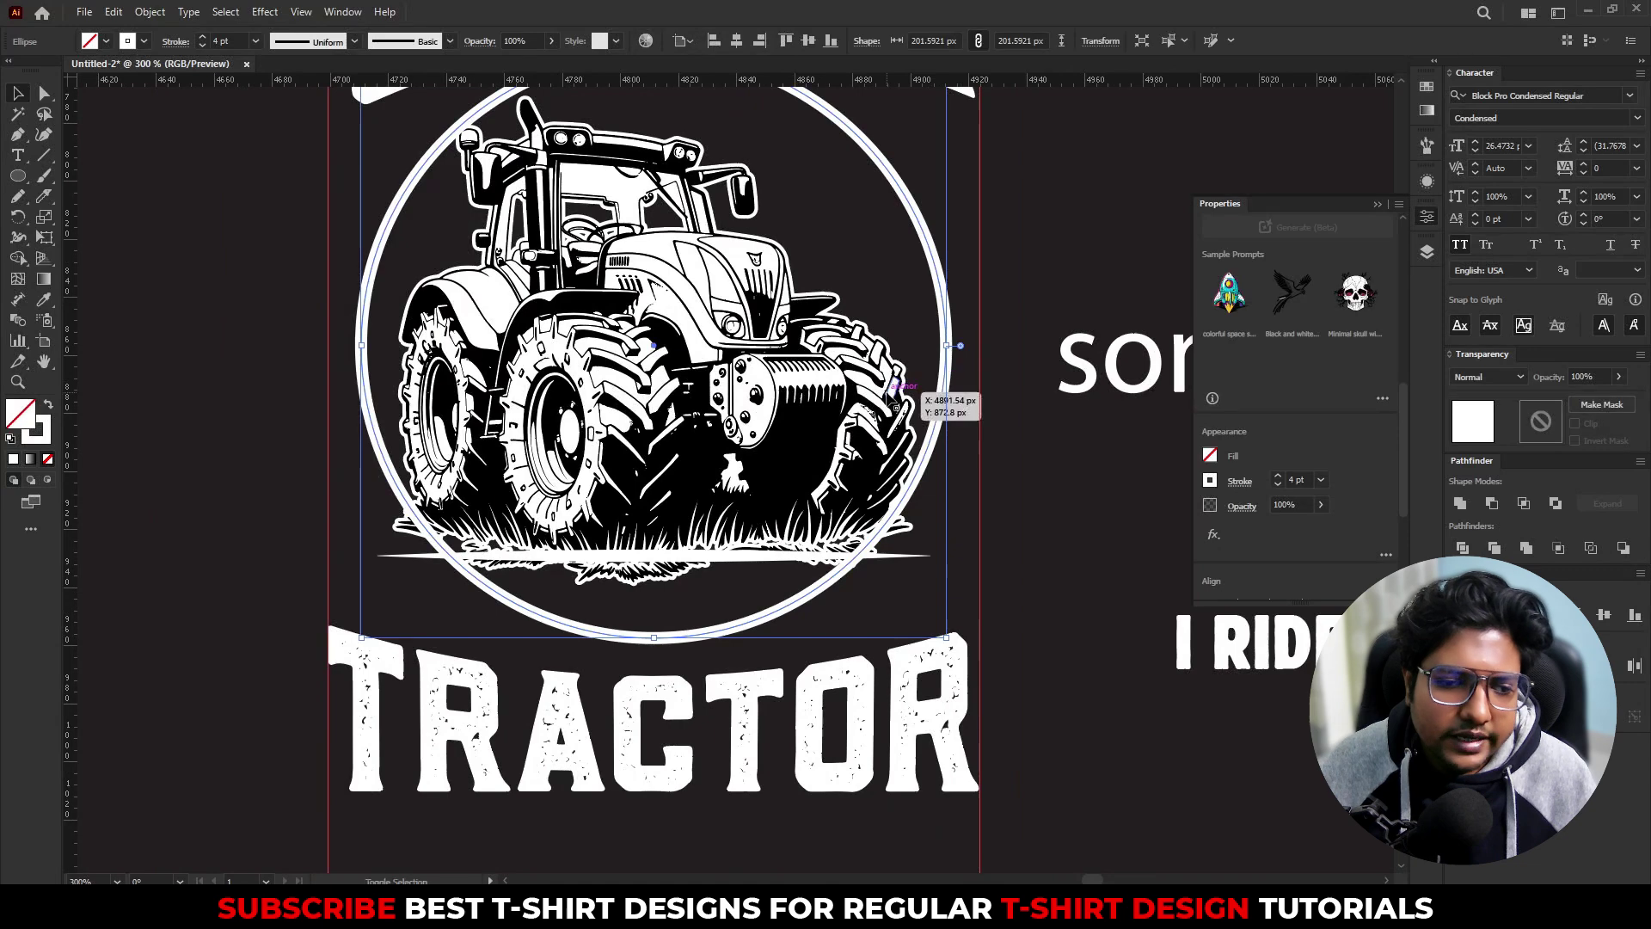
{"action": "left_click", "coordinate": [894, 404]}
{"action": "scroll", "coordinate": [937, 292], "scroll_direction": "up", "scroll_amount": 1}
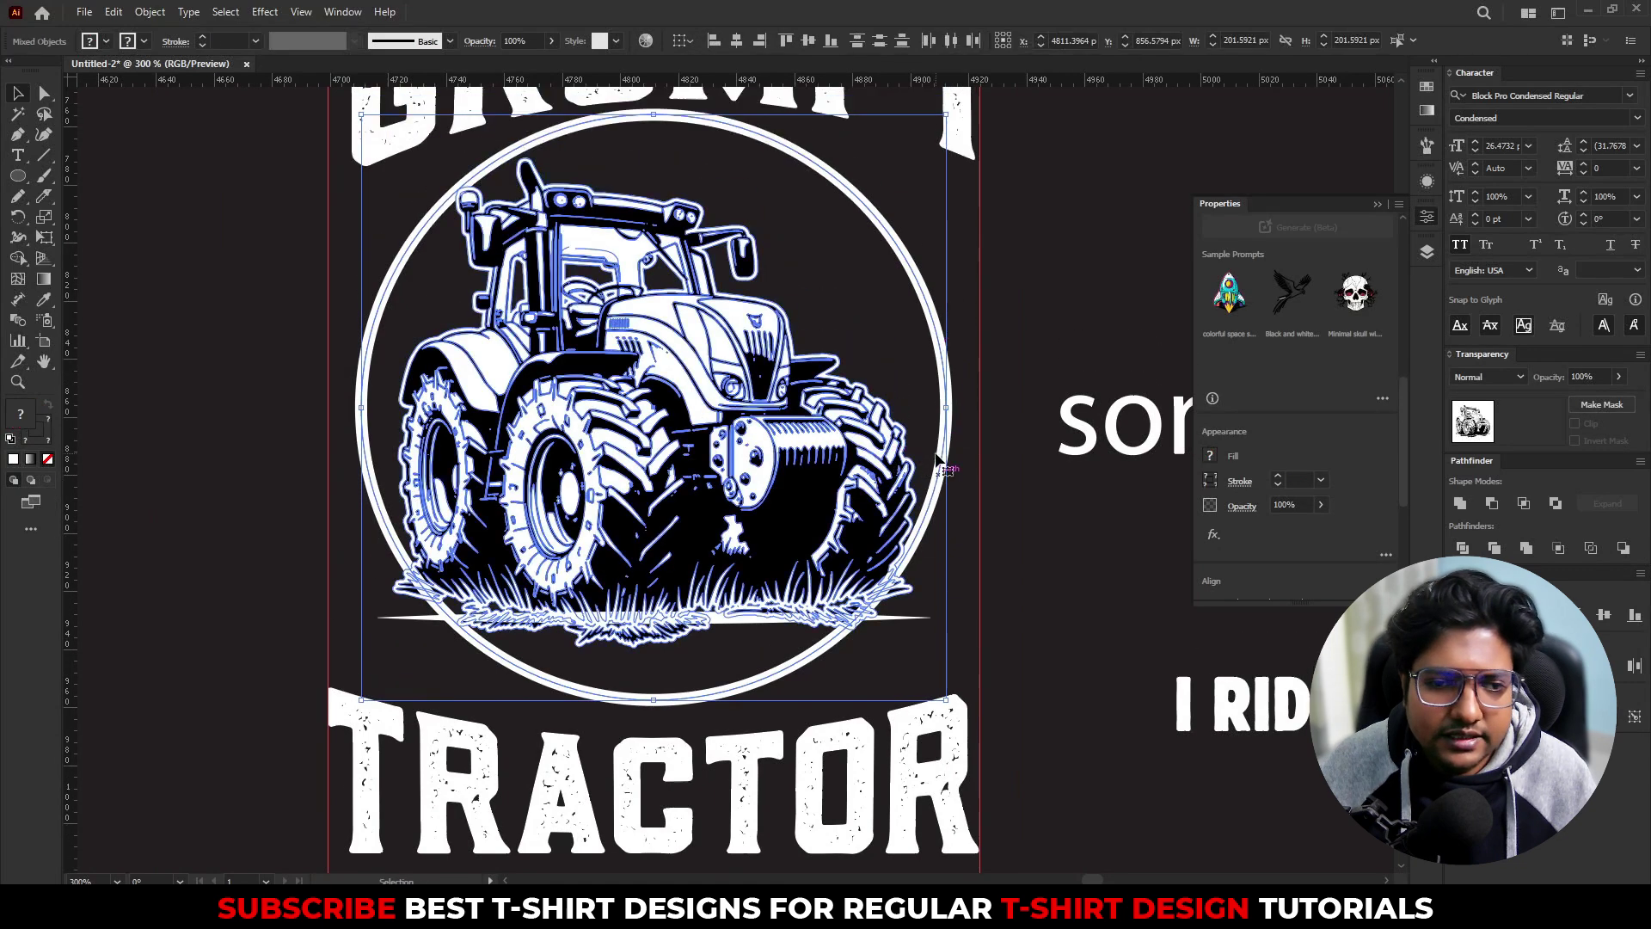
{"action": "left_click", "coordinate": [909, 294]}
{"action": "left_click", "coordinate": [911, 285]}
{"action": "key", "text": "a"}
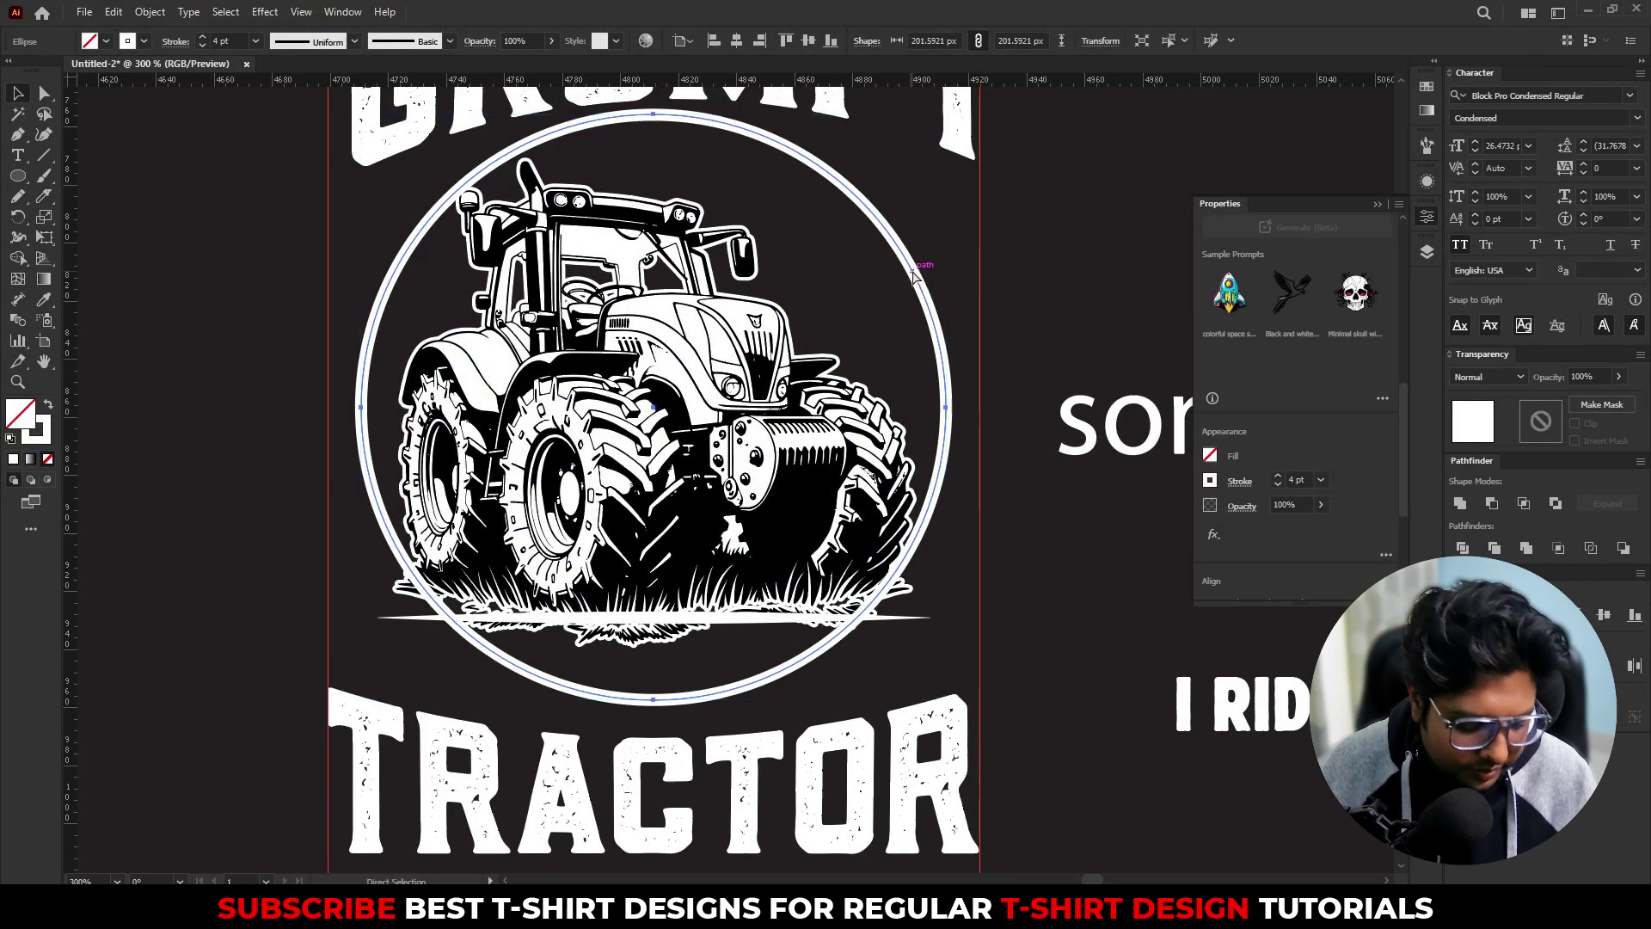
{"action": "key", "text": "v"}
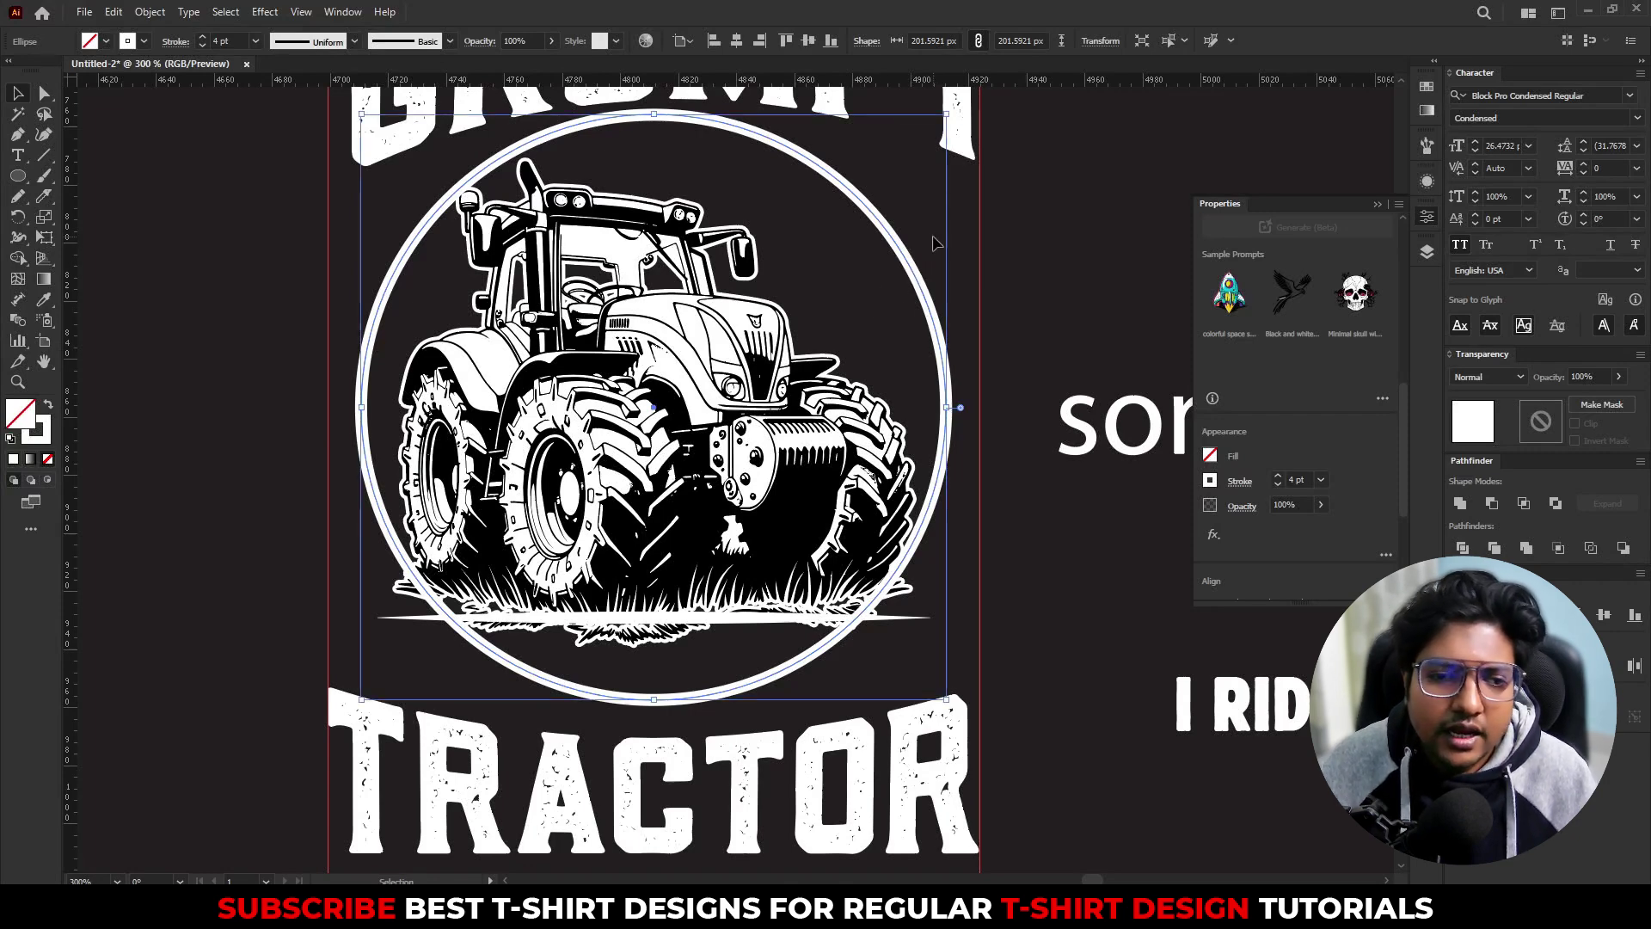
Step: Make a clipping mask from the circle and the tractor
{"action": "left_click", "coordinate": [679, 363], "text": "shift"}
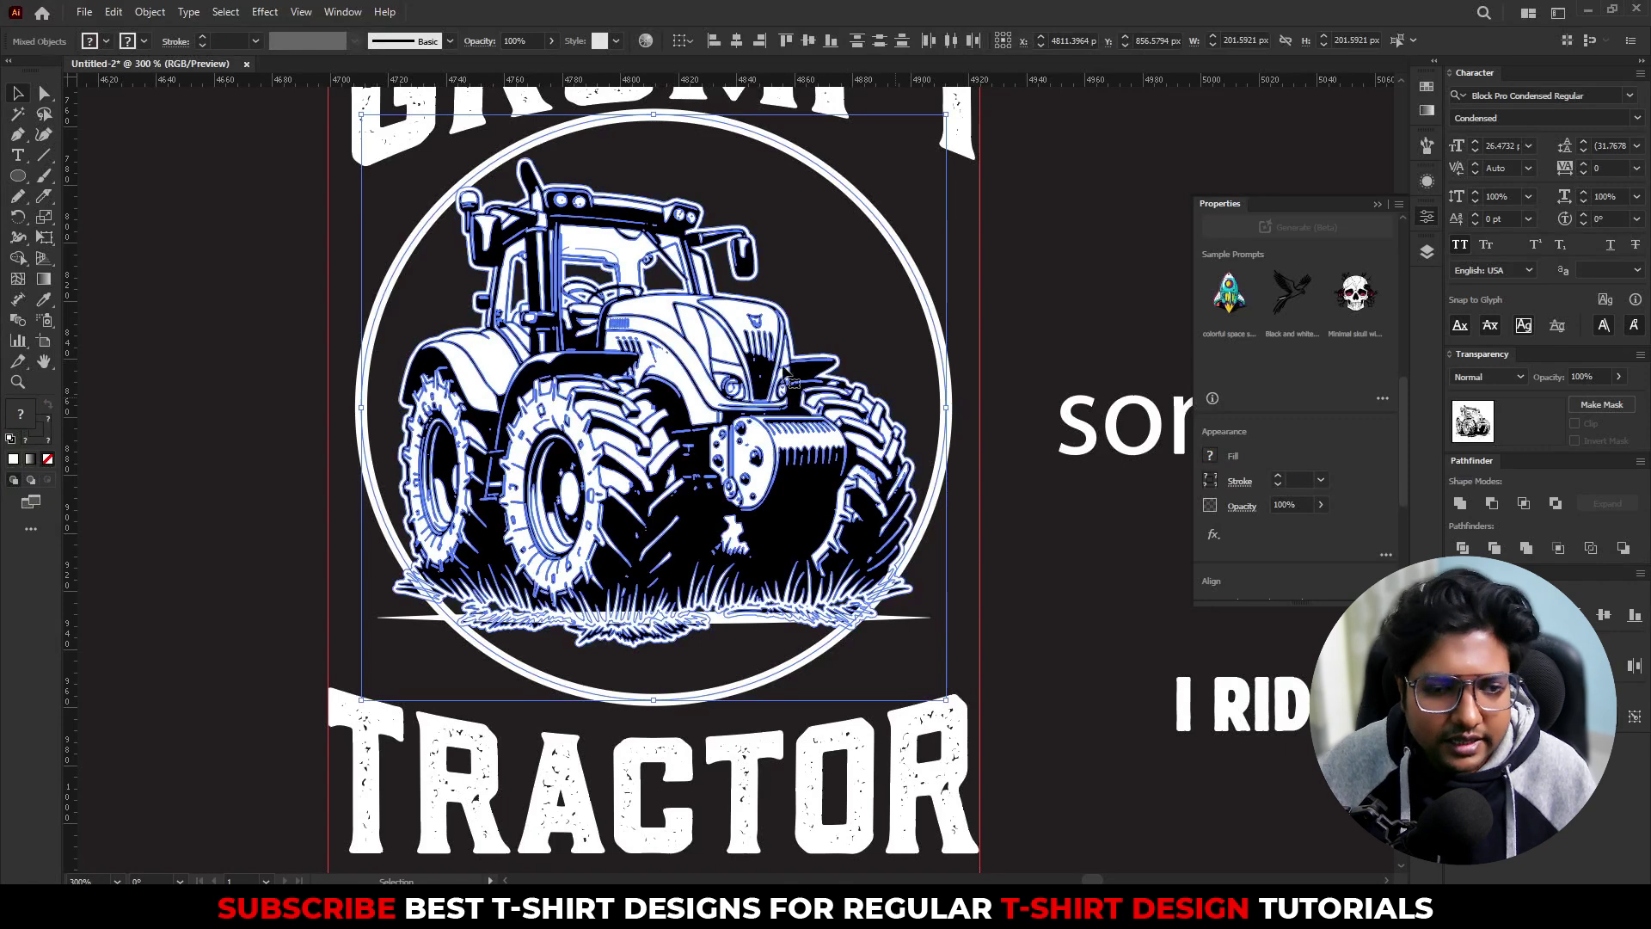
{"action": "right_click", "coordinate": [731, 354]}
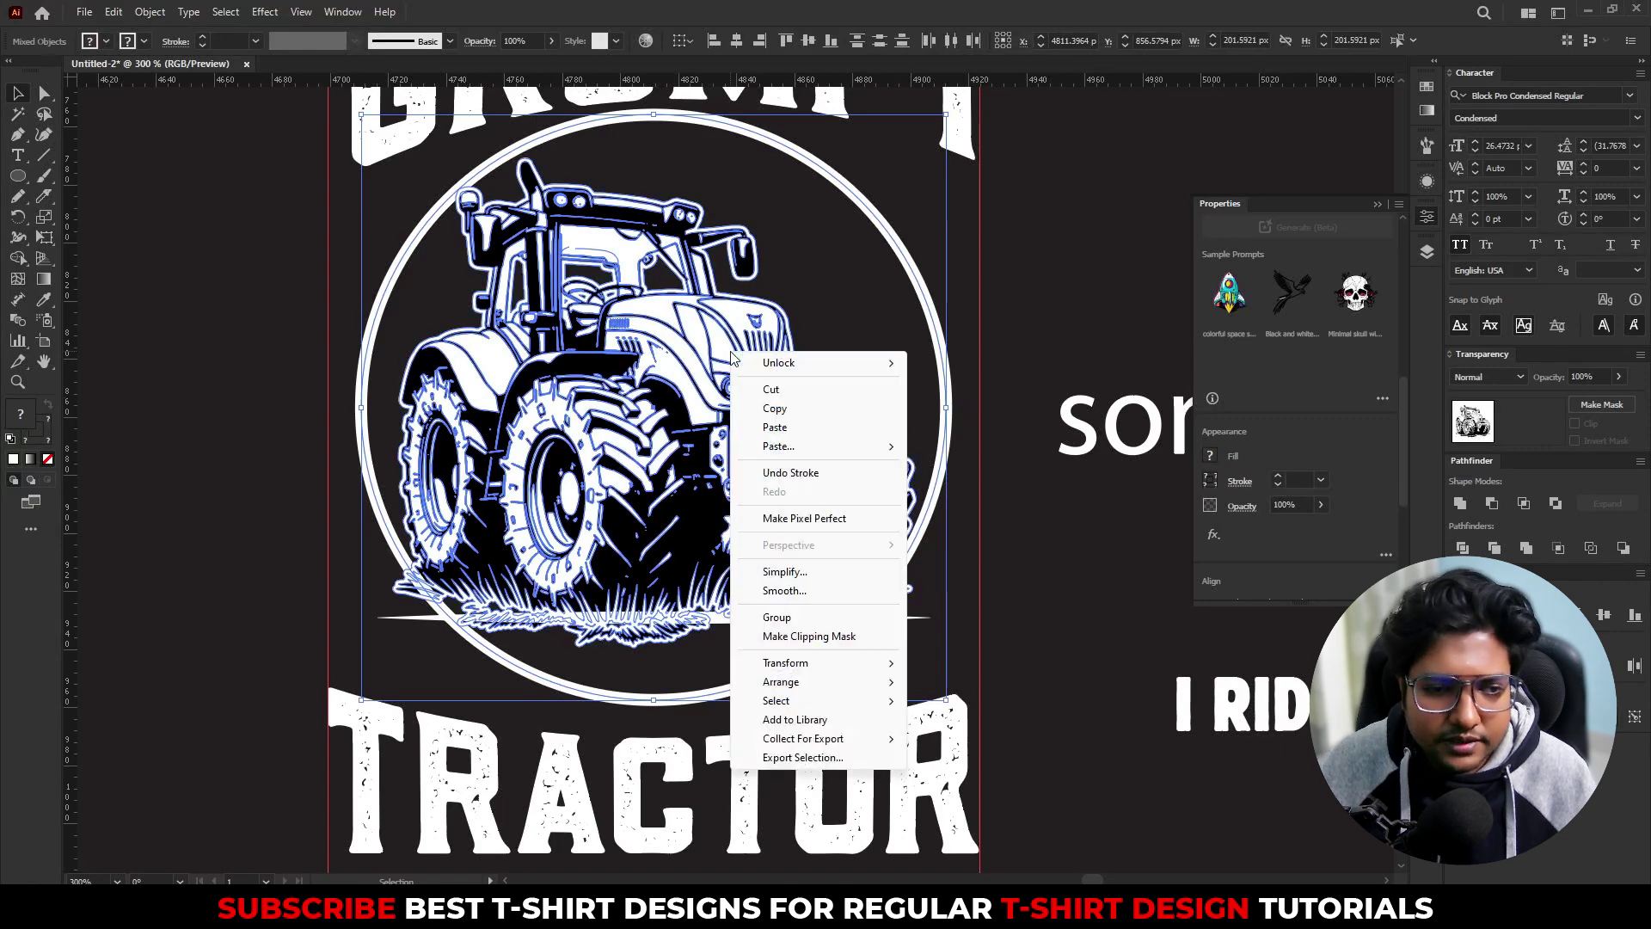
{"action": "left_click", "coordinate": [804, 638]}
{"action": "left_click", "coordinate": [1039, 560]}
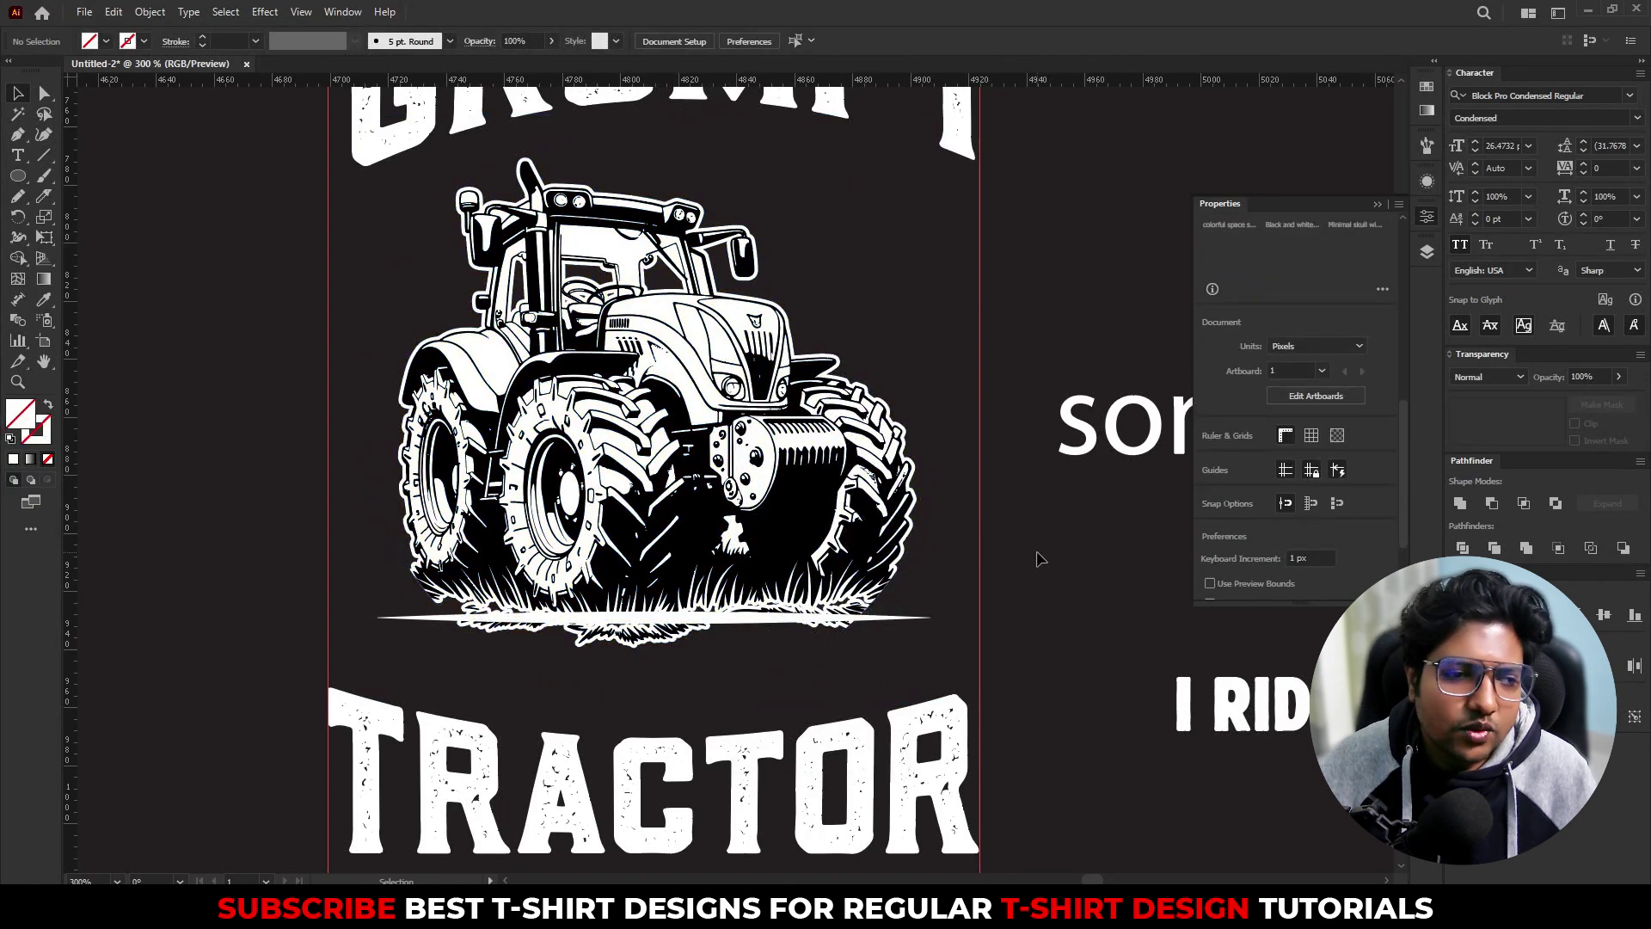
Step: Paste the copied white-stroked circle in place in front of the clipped tractor
{"action": "left_click", "coordinate": [757, 490]}
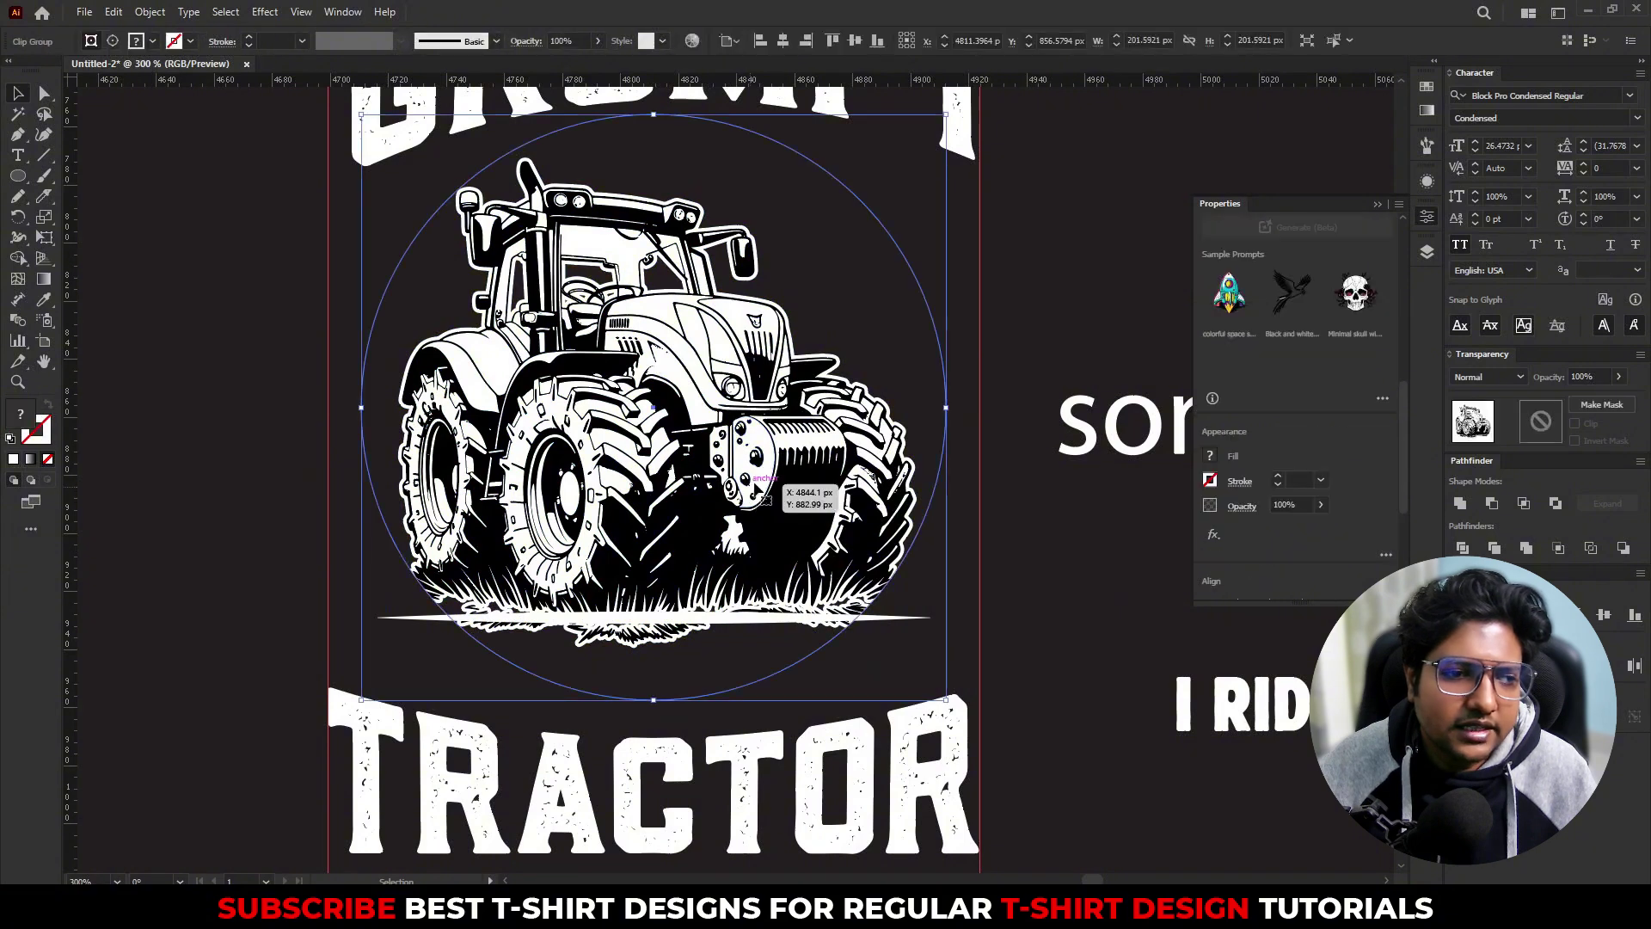
{"action": "left_click", "coordinate": [869, 319]}
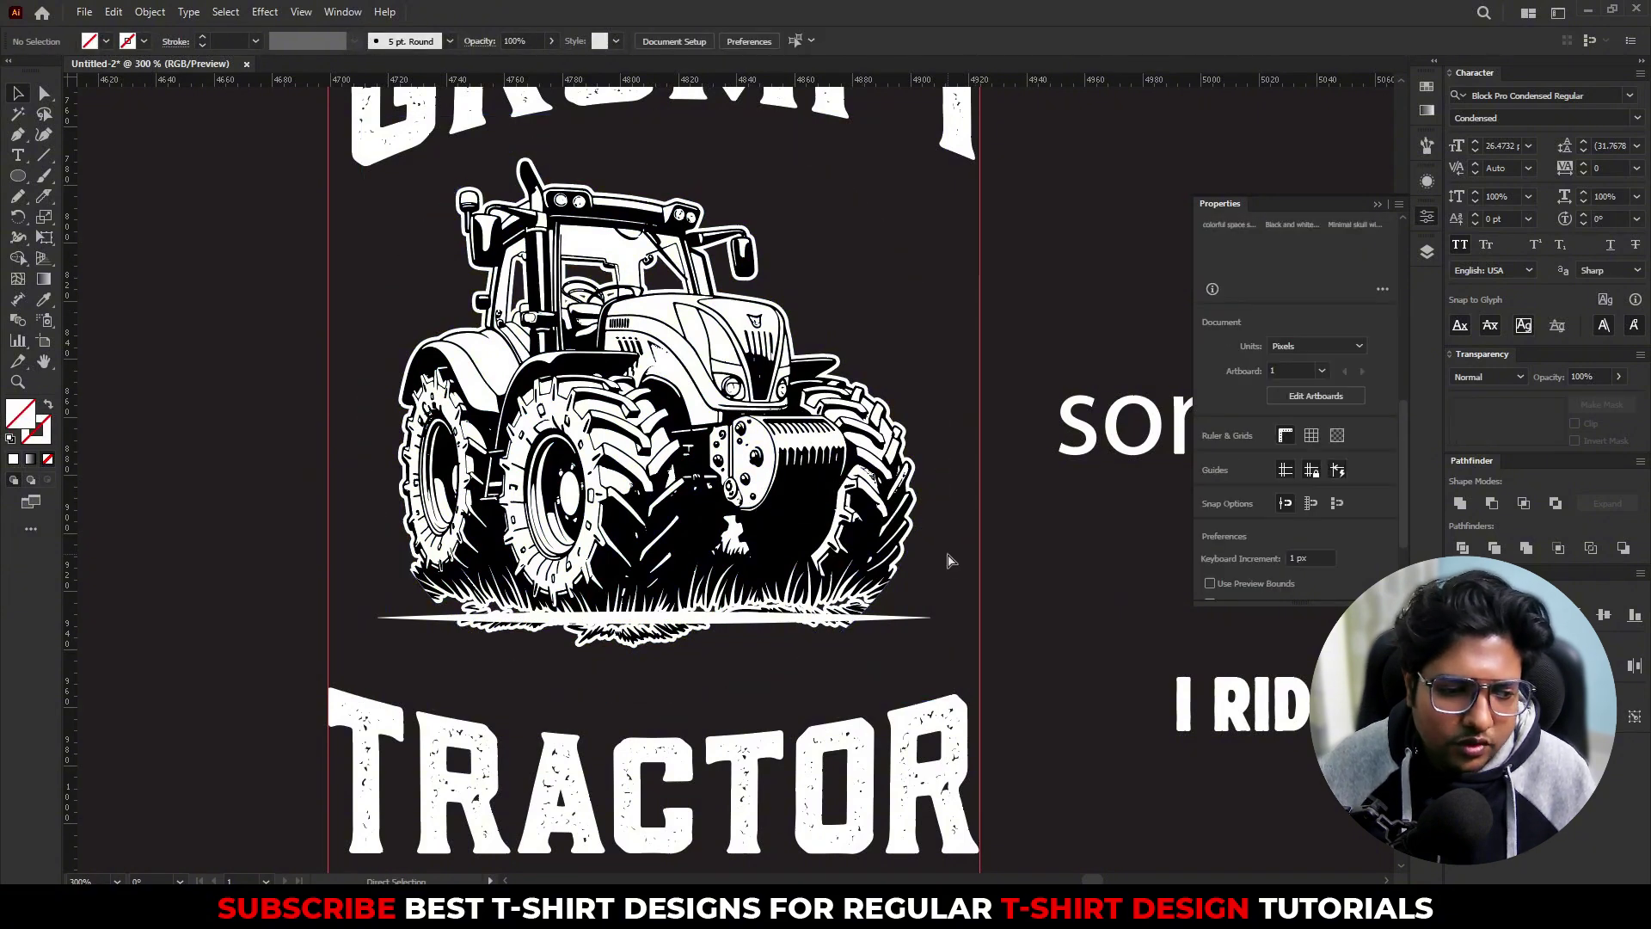
{"action": "key", "text": "ctrl+f"}
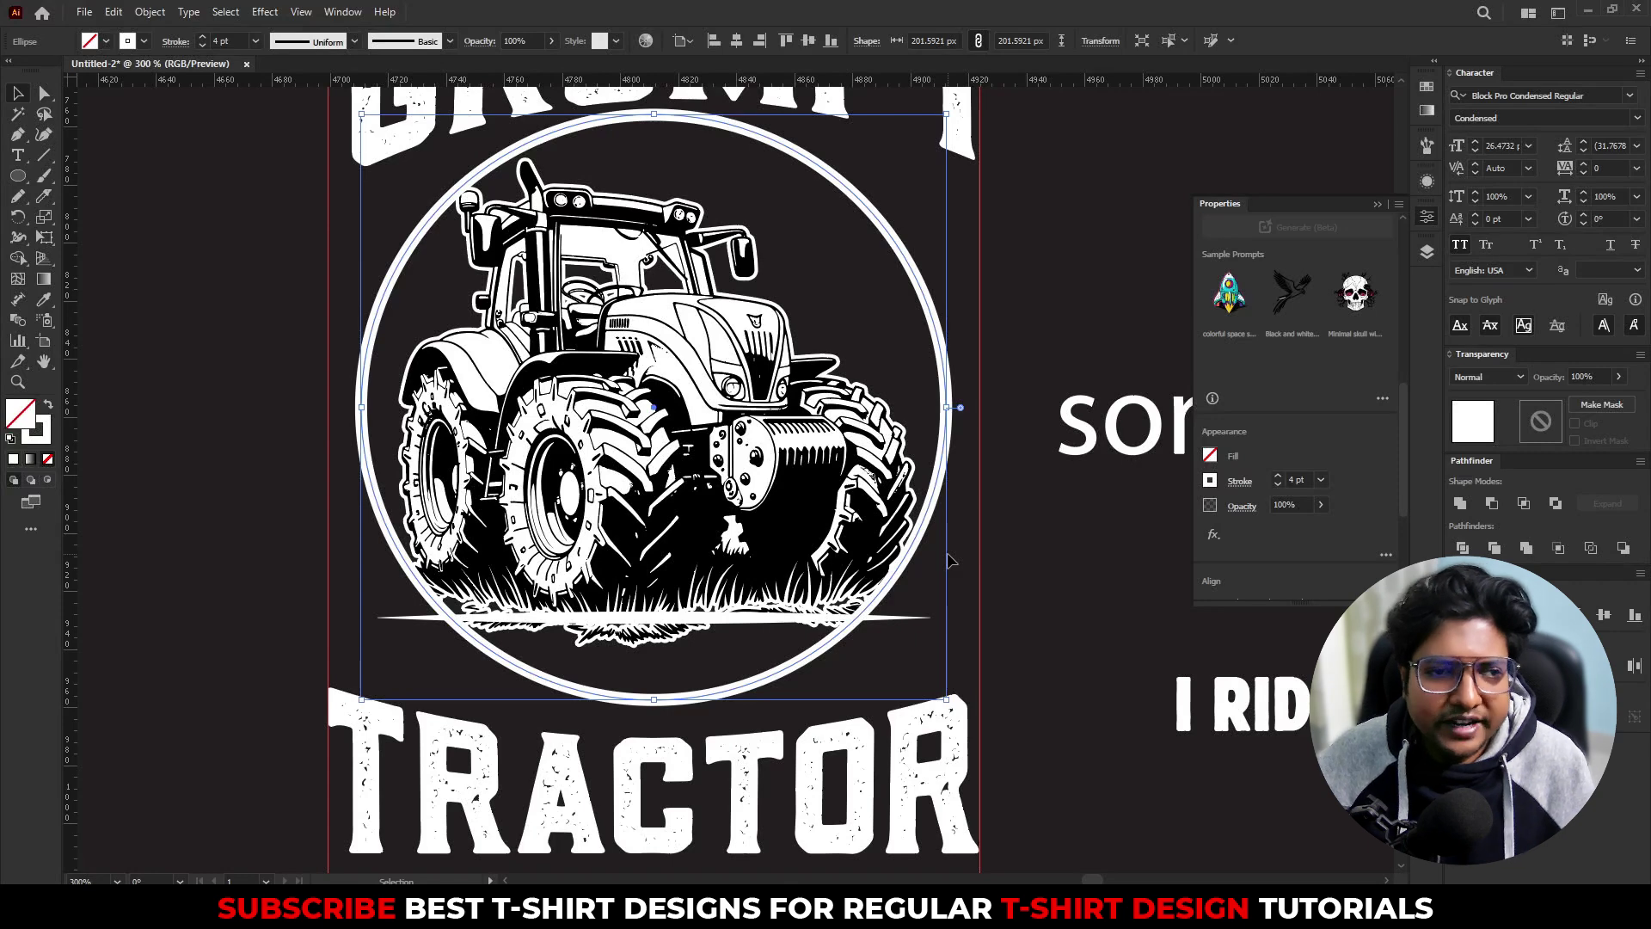
{"action": "left_click", "coordinate": [948, 560]}
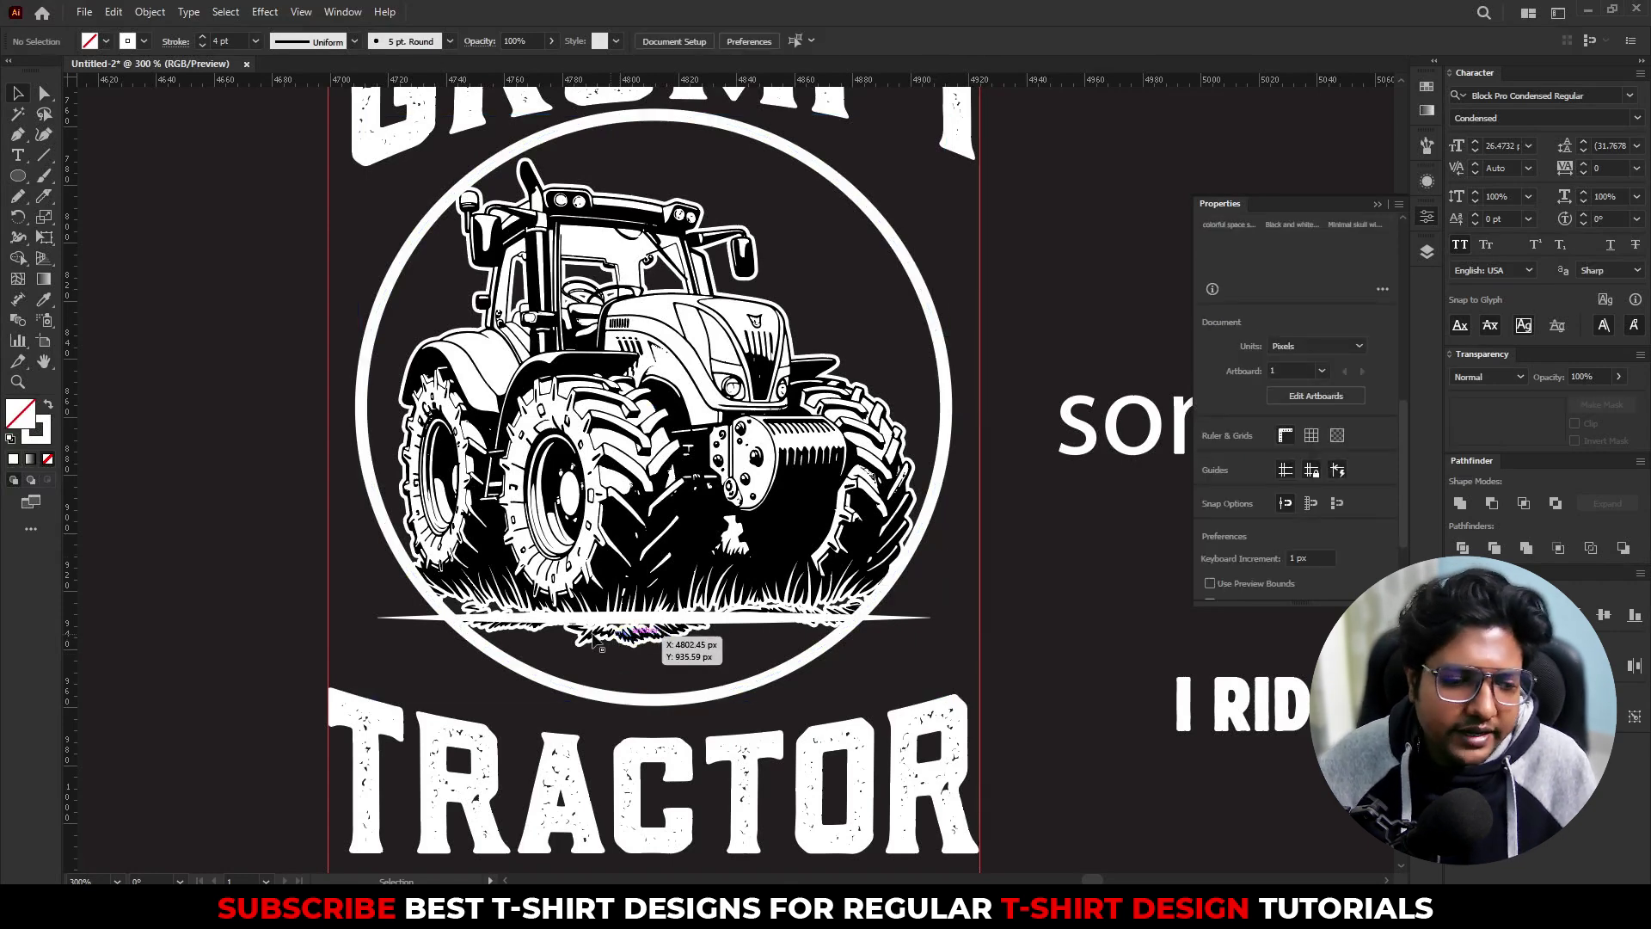
Step: Isolate the clipped tractor artwork and erase the grass that hangs below the ground line
{"action": "double_click", "coordinate": [644, 649]}
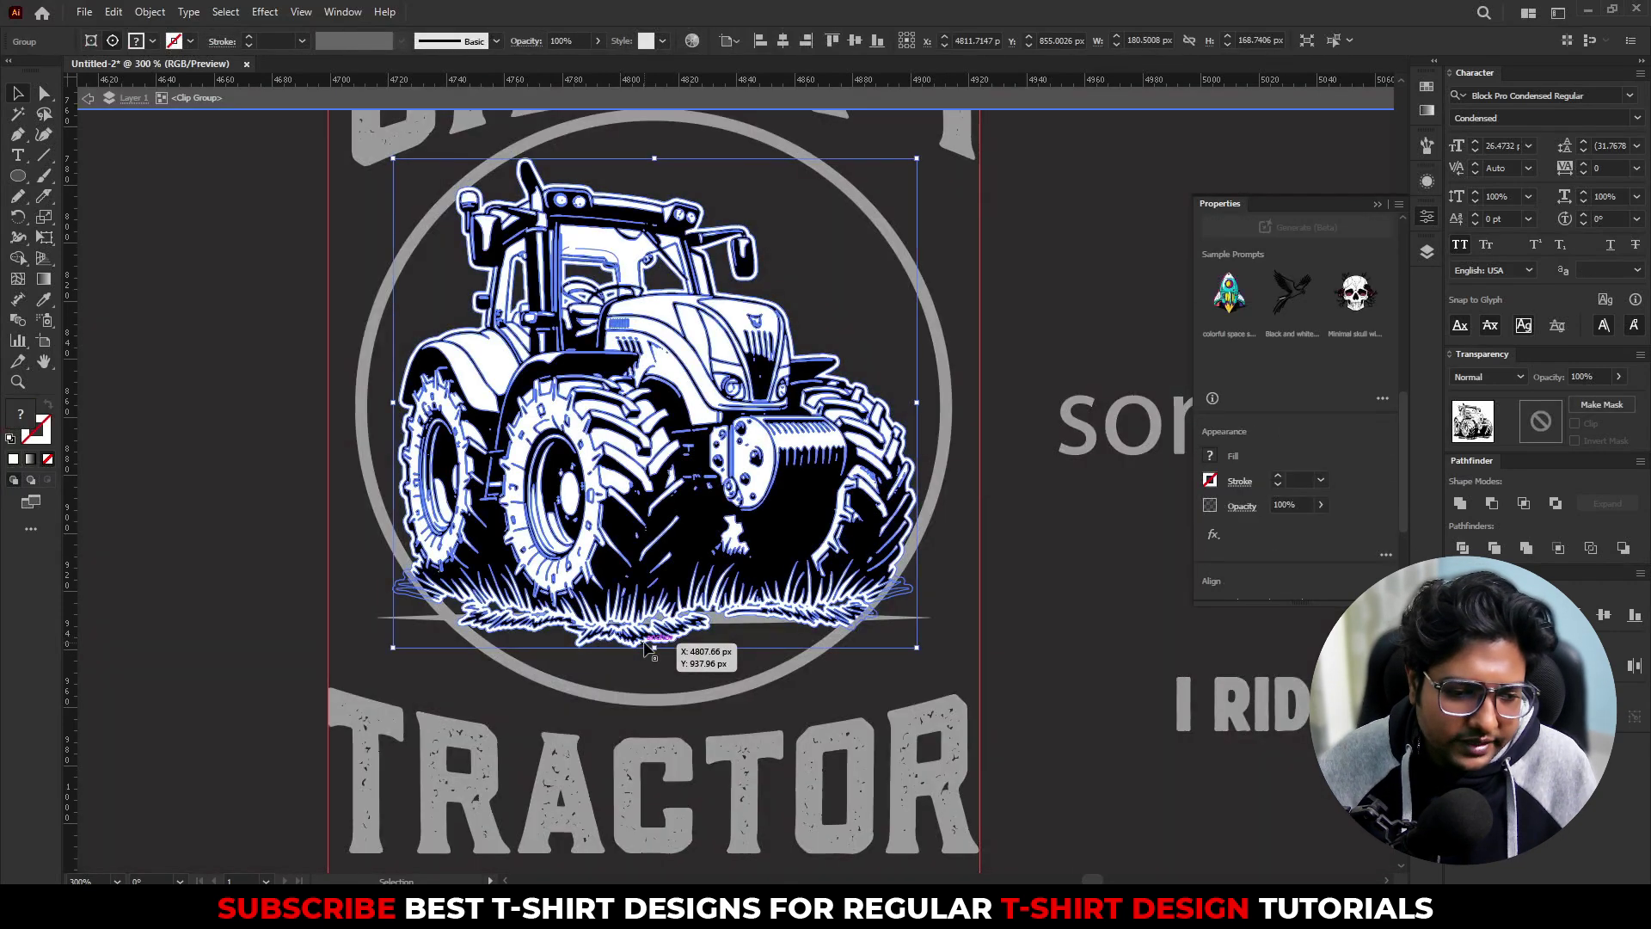
{"action": "key", "text": "shift+e"}
{"action": "mouse_move", "coordinate": [981, 706]}
{"action": "left_mouse_down"}
{"action": "mouse_move", "coordinate": [370, 613]}
{"action": "mouse_move", "coordinate": [403, 629]}
{"action": "left_mouse_up"}
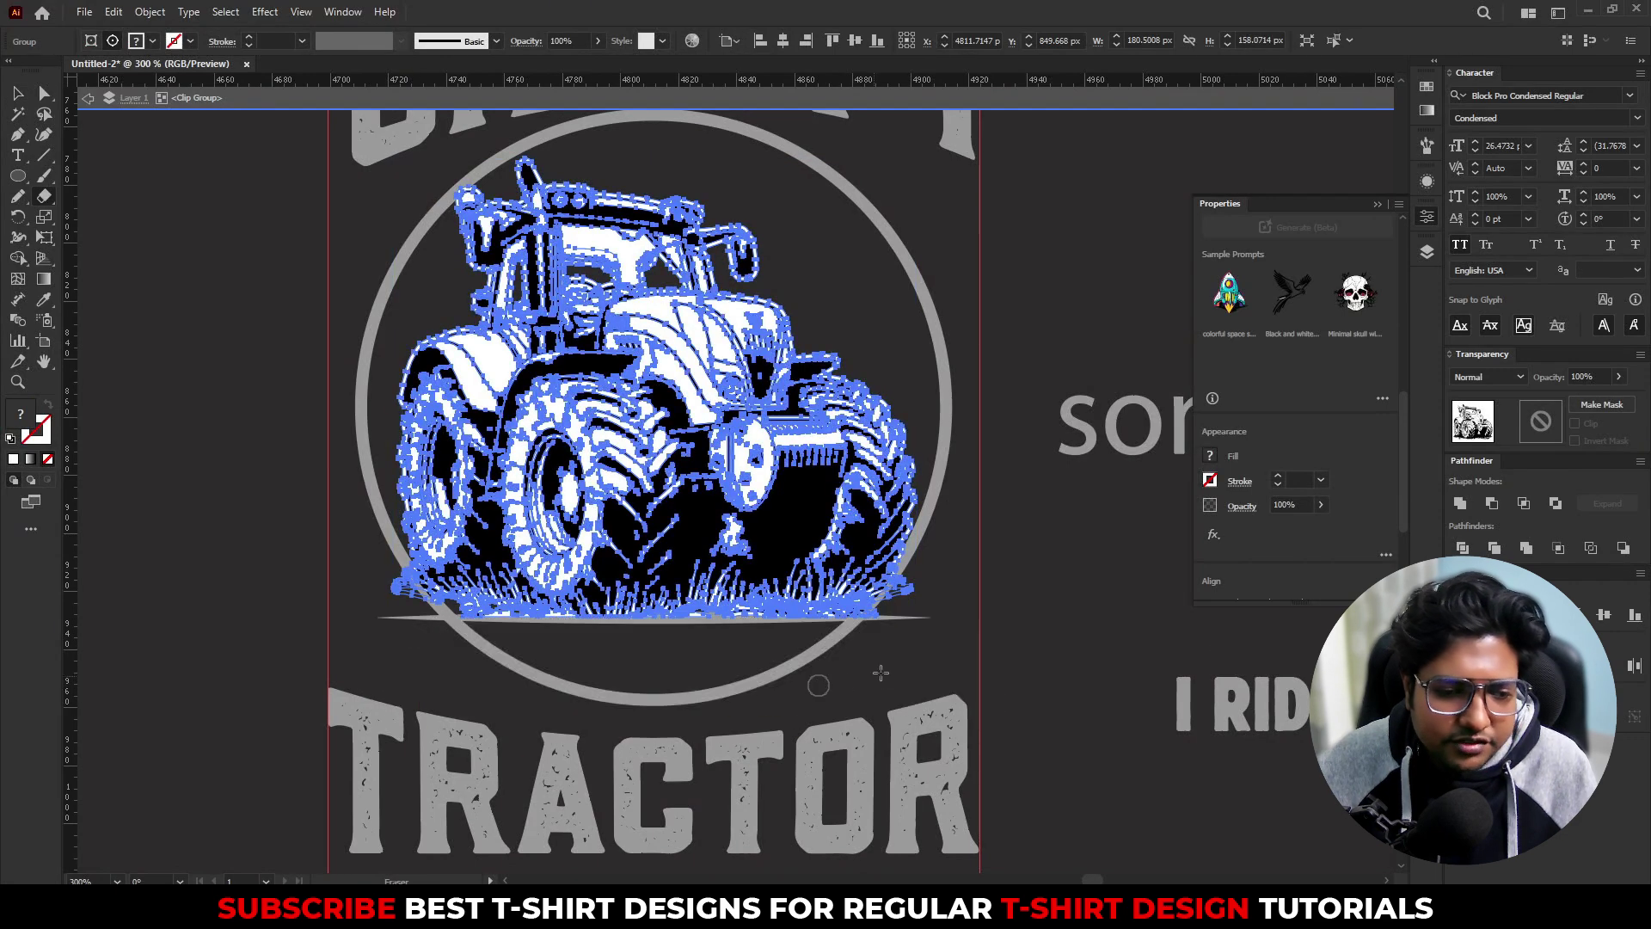
{"action": "key", "text": "v"}
{"action": "double_click", "coordinate": [884, 669]}
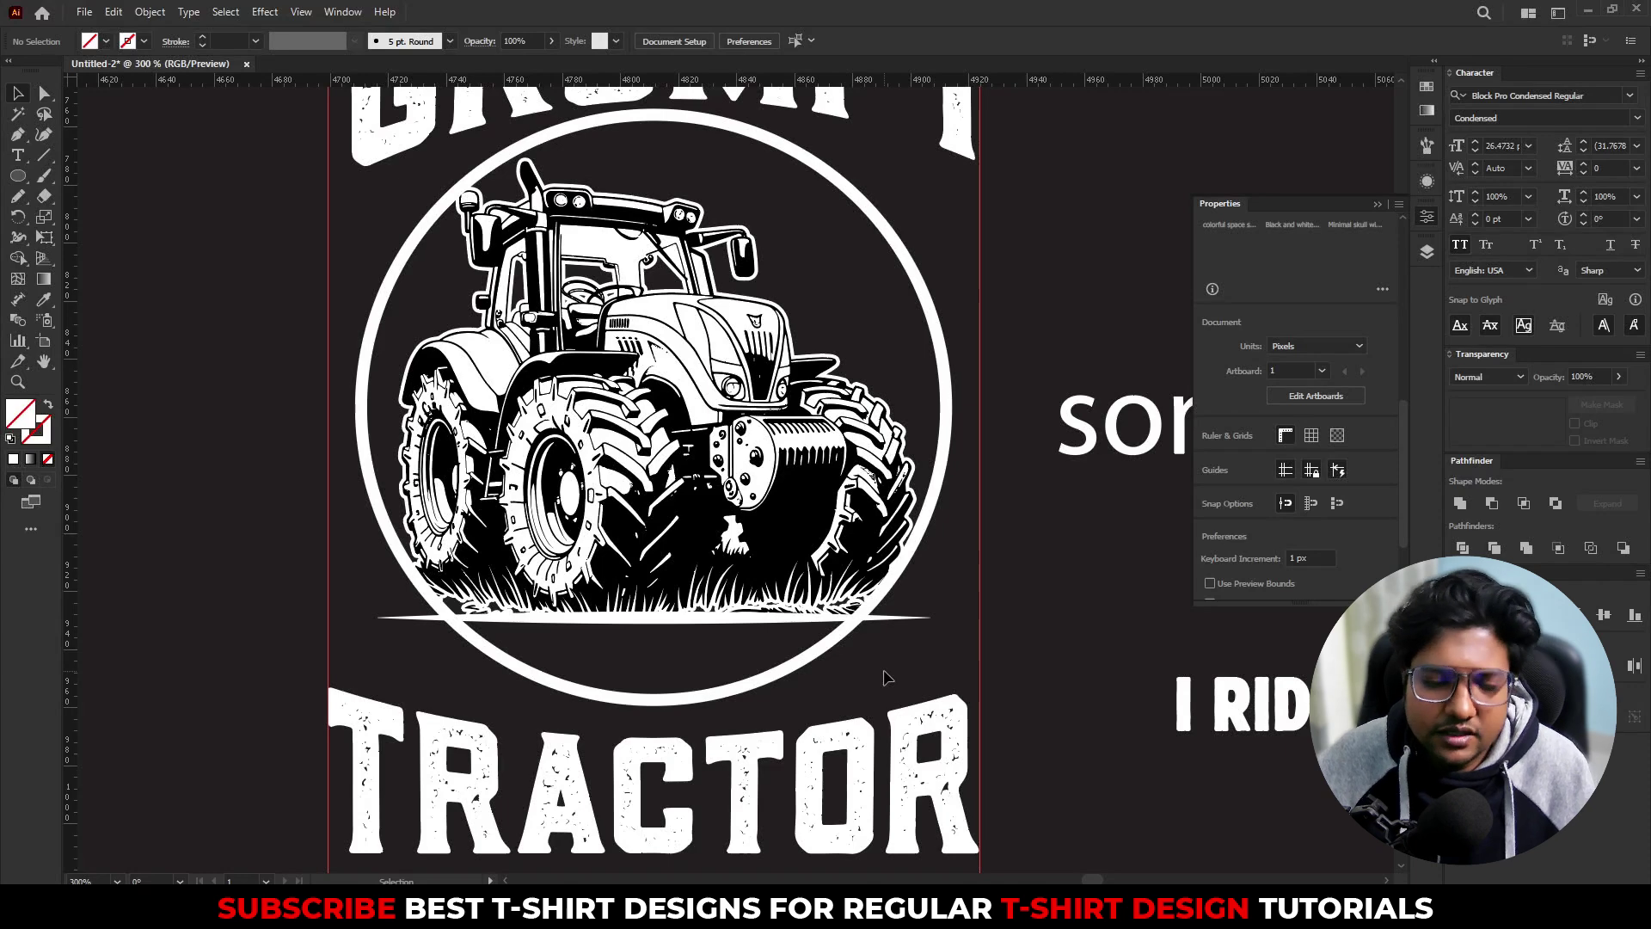
Step: Expand the fill and stroke of the white circle around the tractor
{"action": "left_click", "coordinate": [824, 674]}
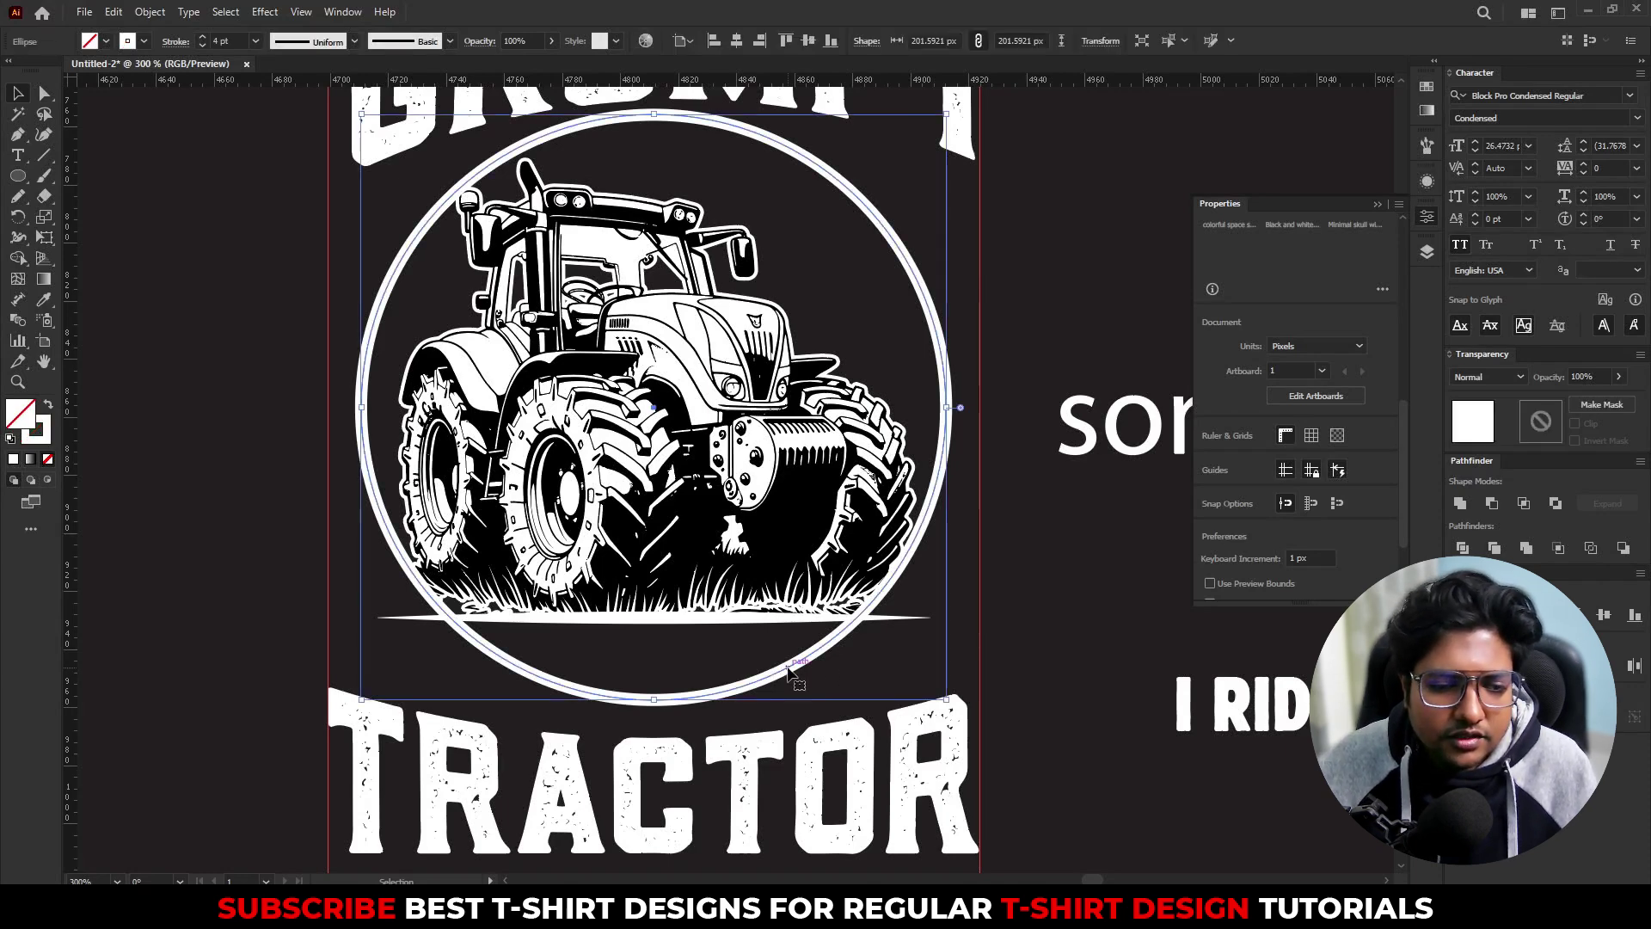
{"action": "key", "text": "a"}
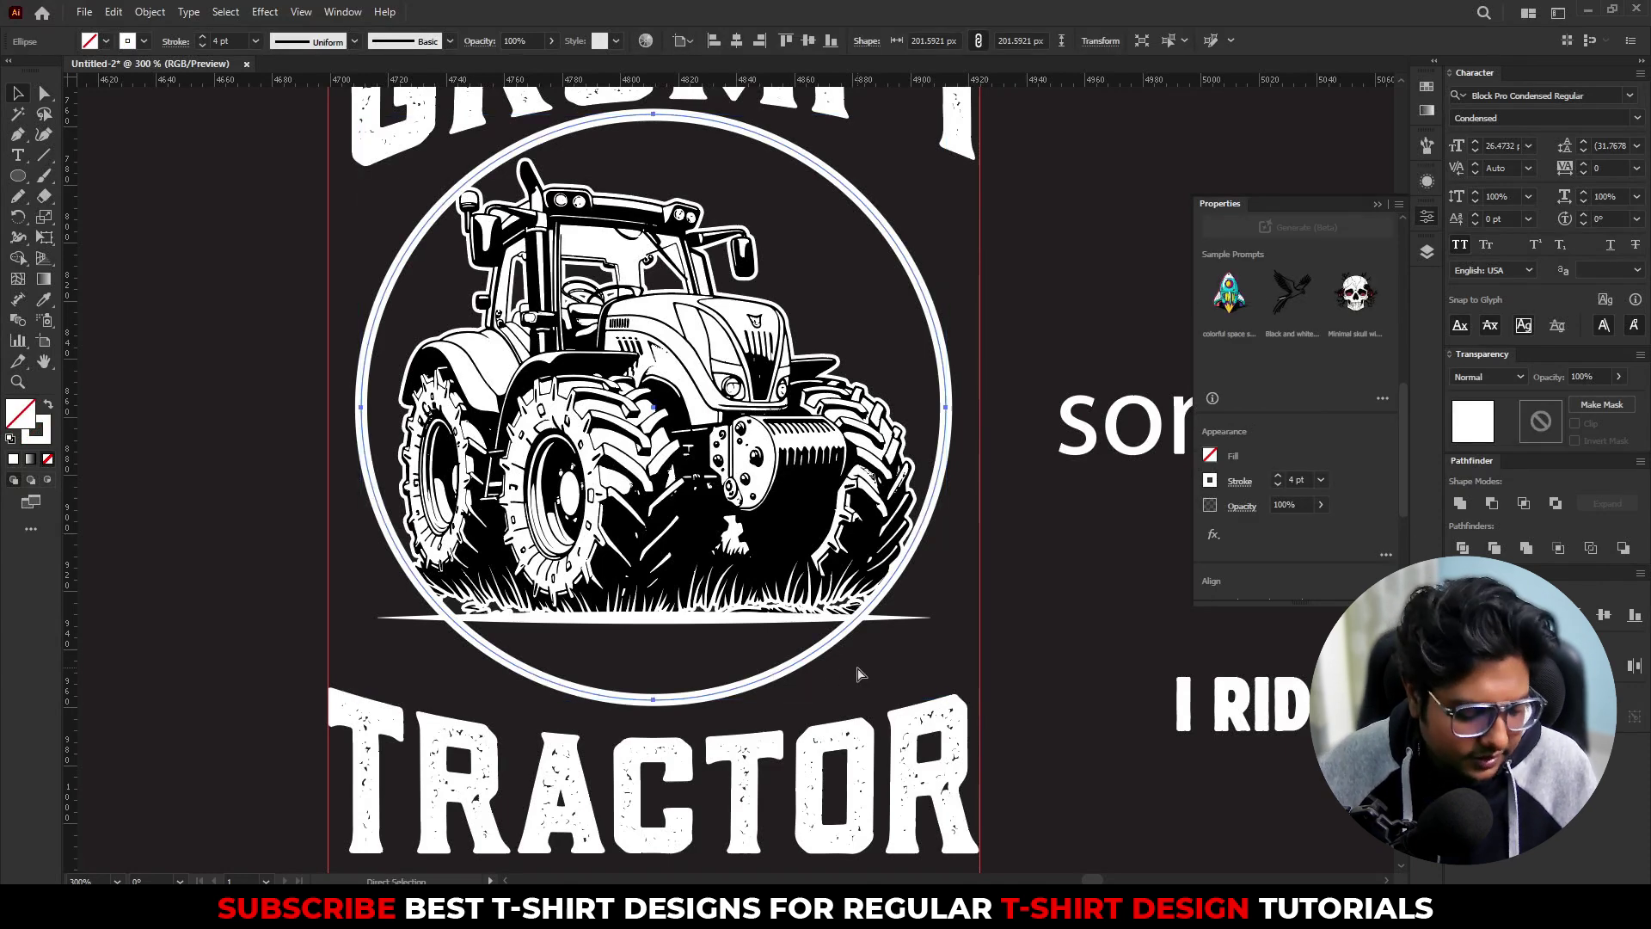
{"action": "key", "text": "alt+o"}
{"action": "key", "text": "x"}
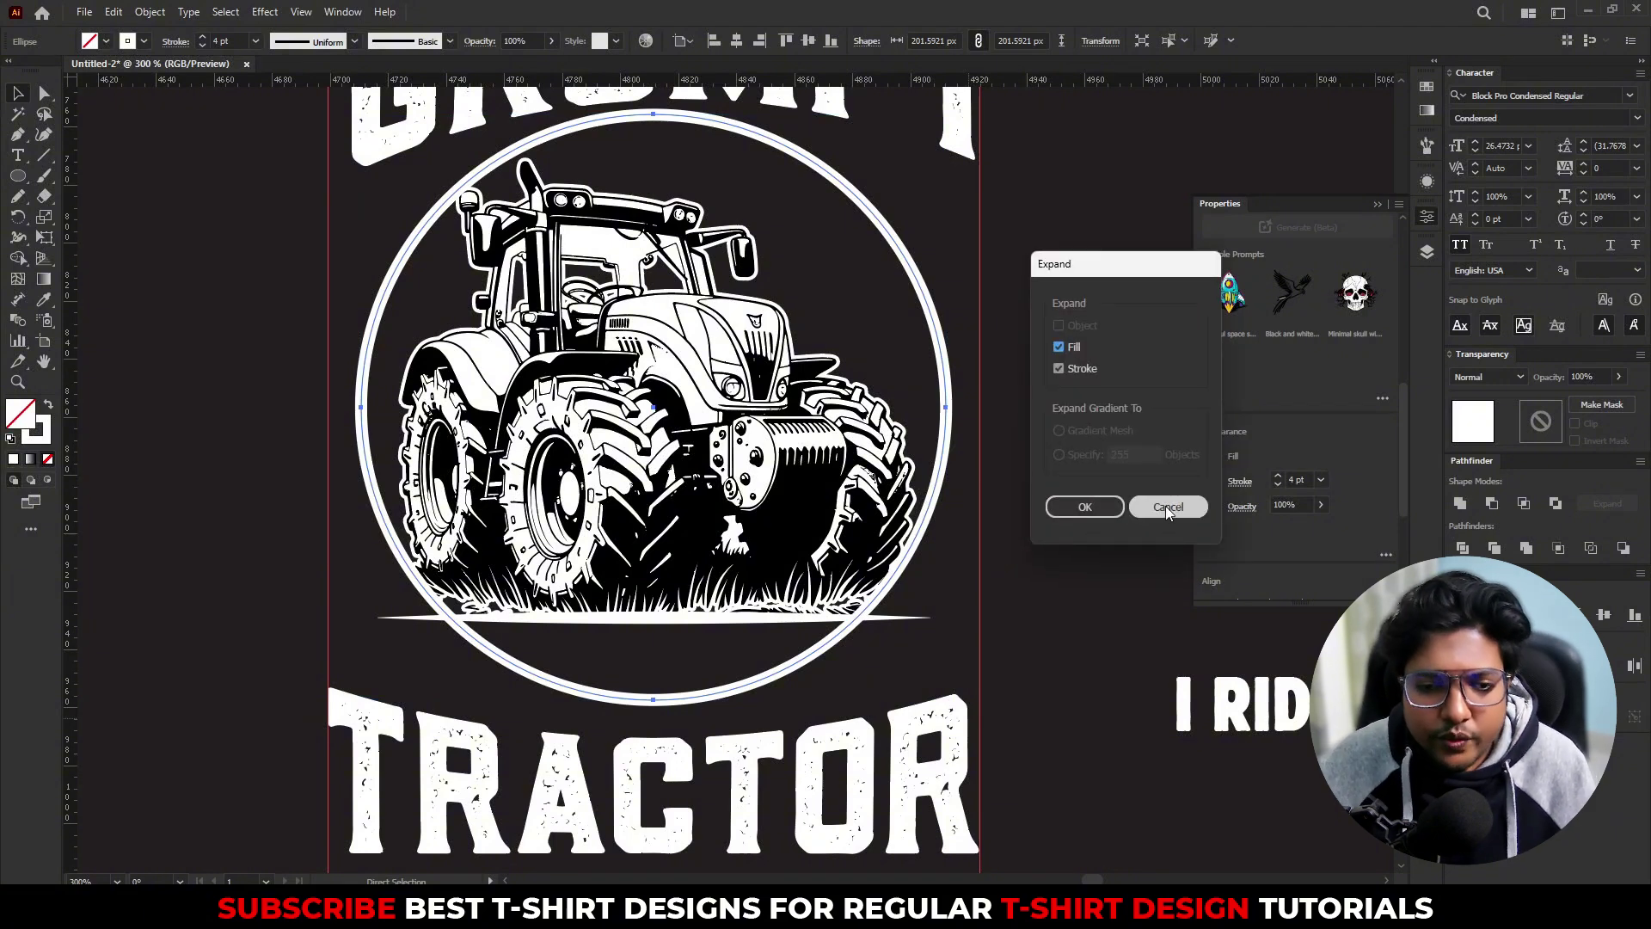
{"action": "left_click", "coordinate": [1084, 507]}
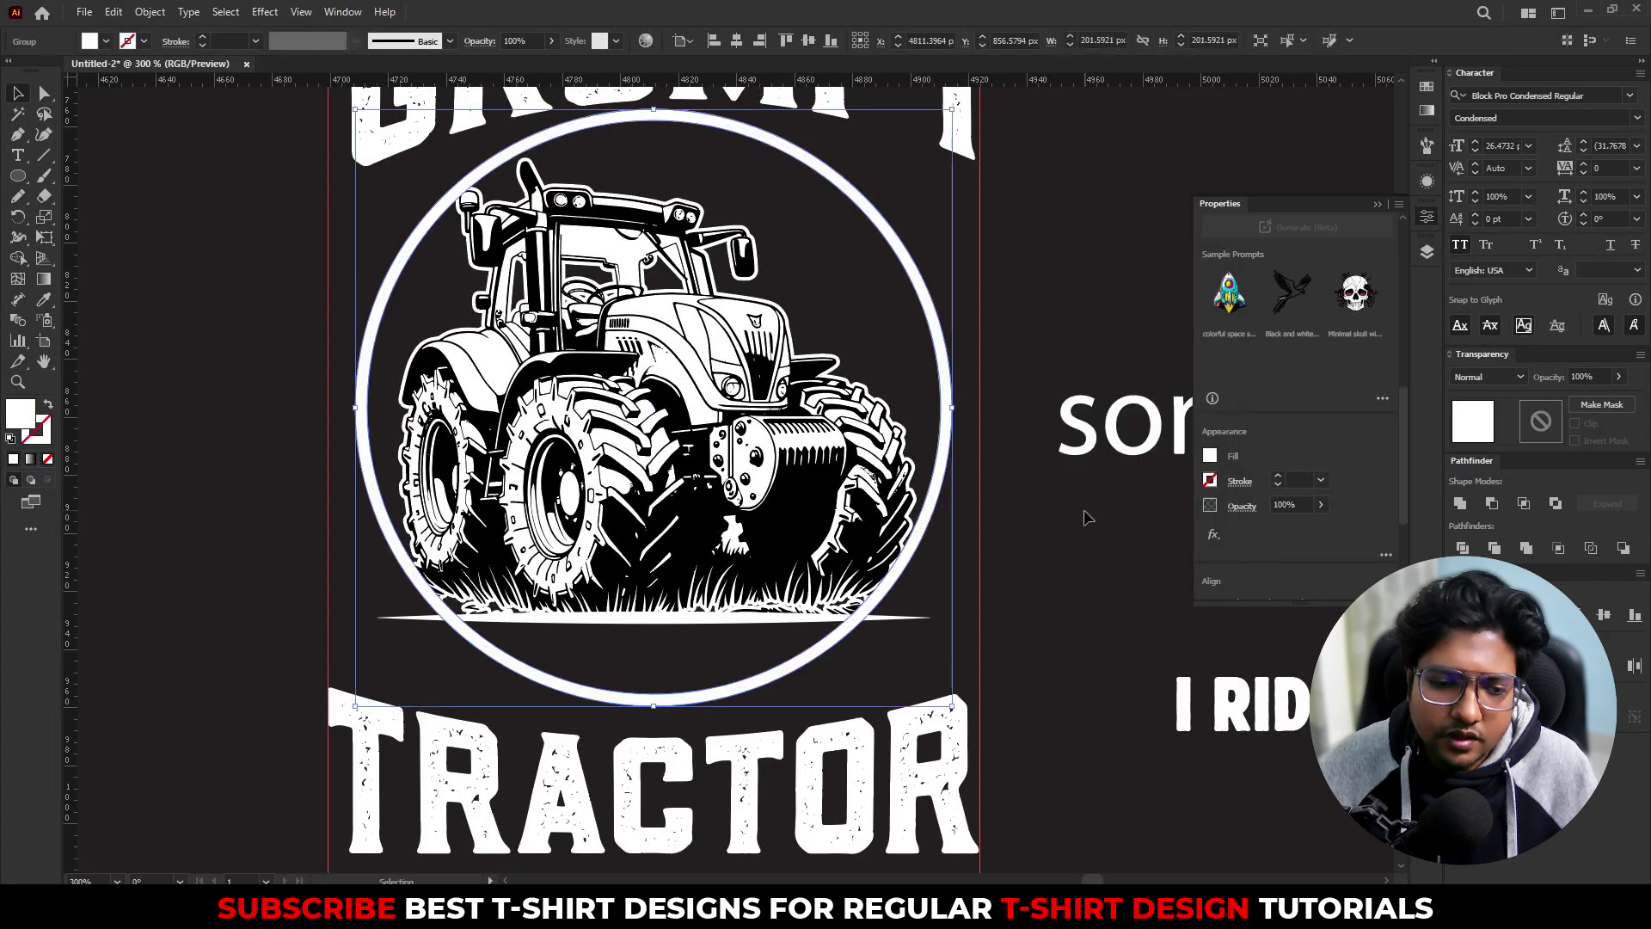
Step: Erase the part of the expanded circle that lies below the ground line
{"action": "key", "text": "shift+e"}
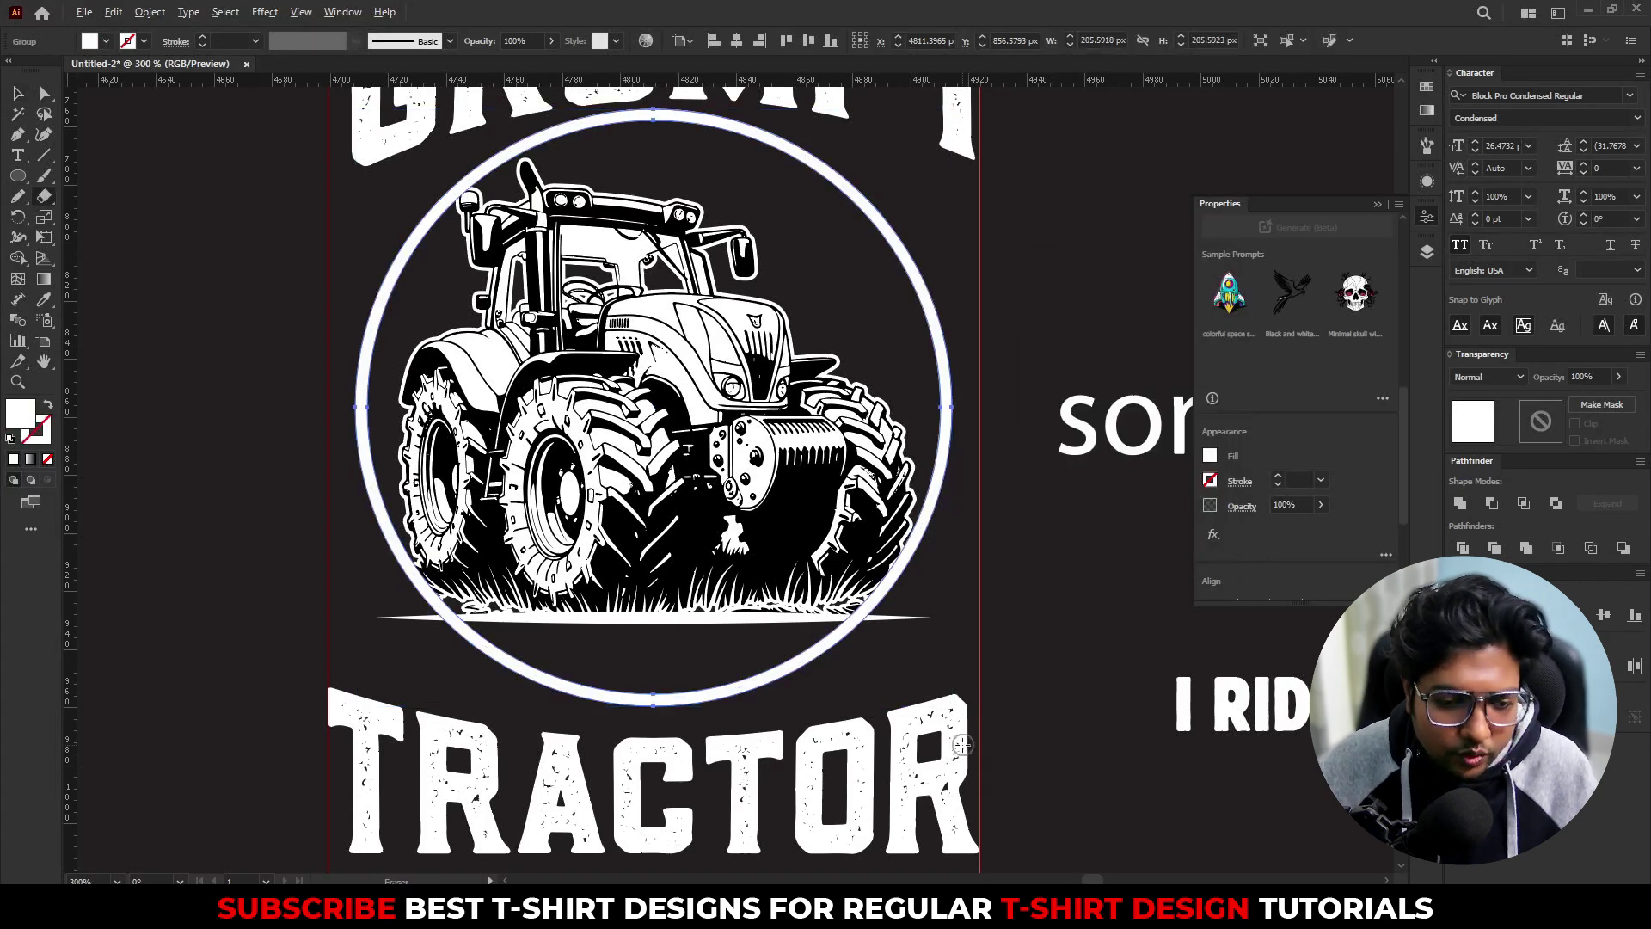
{"action": "left_click_drag", "start_coordinate": [956, 744], "coordinate": [340, 618]}
{"action": "key", "text": "v"}
{"action": "left_click", "coordinate": [976, 701]}
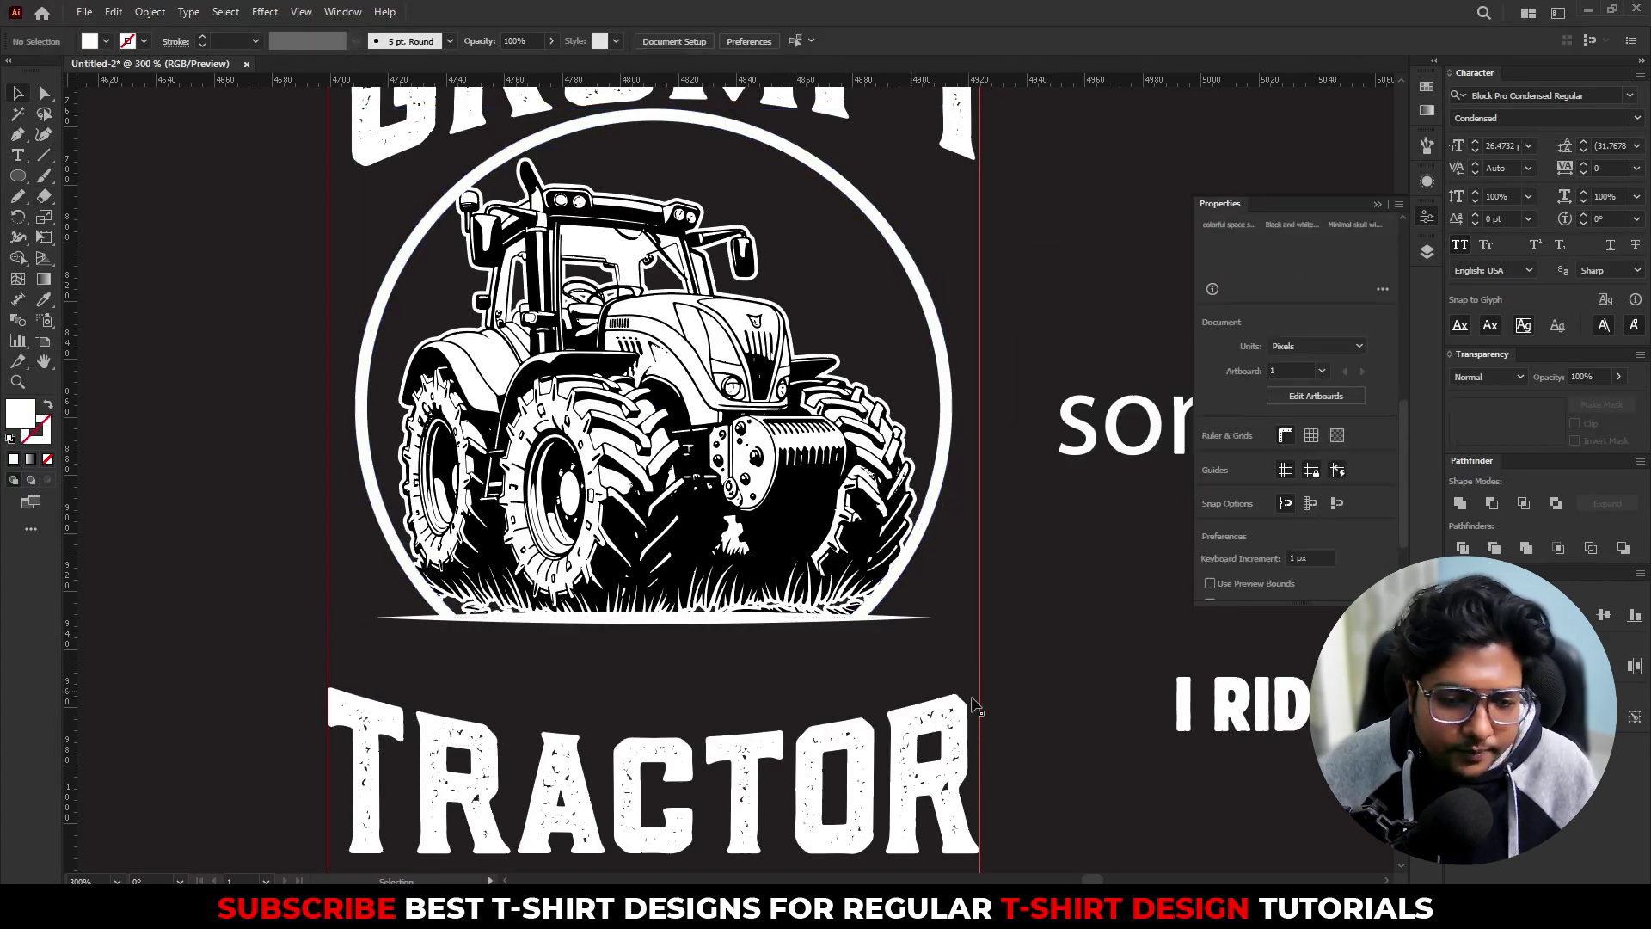
Step: Place the slogan "SOMETIMES I RIDE MY" on one line between the ground line and the TRACTOR lettering
{"action": "mouse_move", "coordinate": [1230, 728]}
{"action": "left_mouse_down"}
{"action": "mouse_move", "coordinate": [626, 634]}
{"action": "mouse_move", "coordinate": [569, 721]}
{"action": "left_mouse_up"}
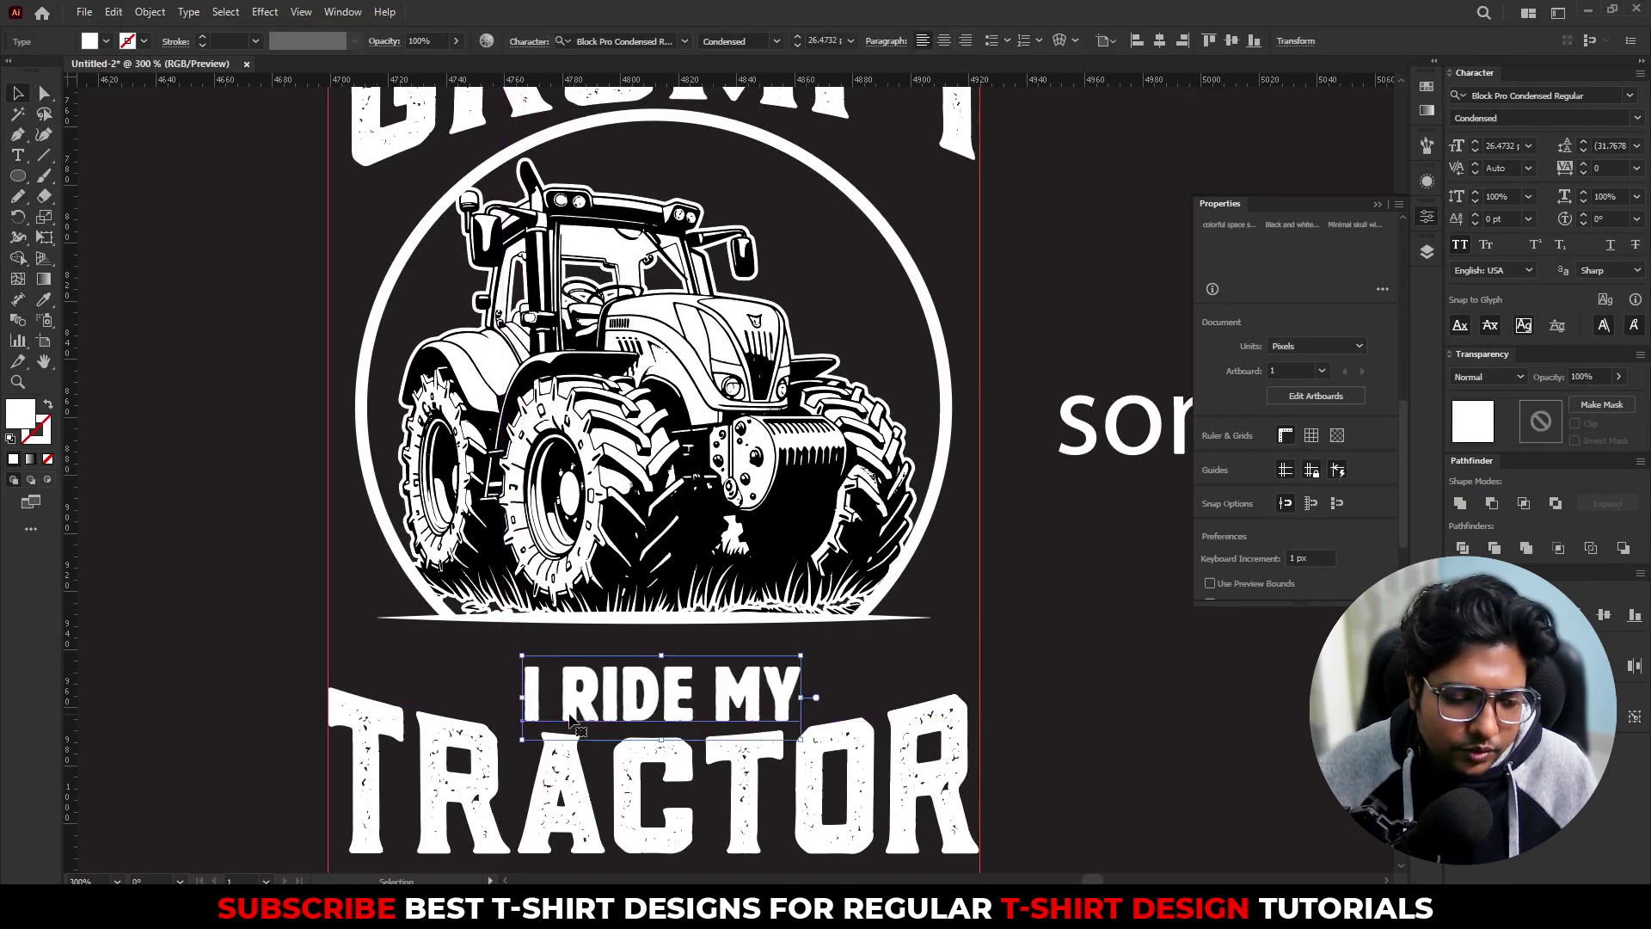
{"action": "left_click", "coordinate": [671, 776], "text": "shift"}
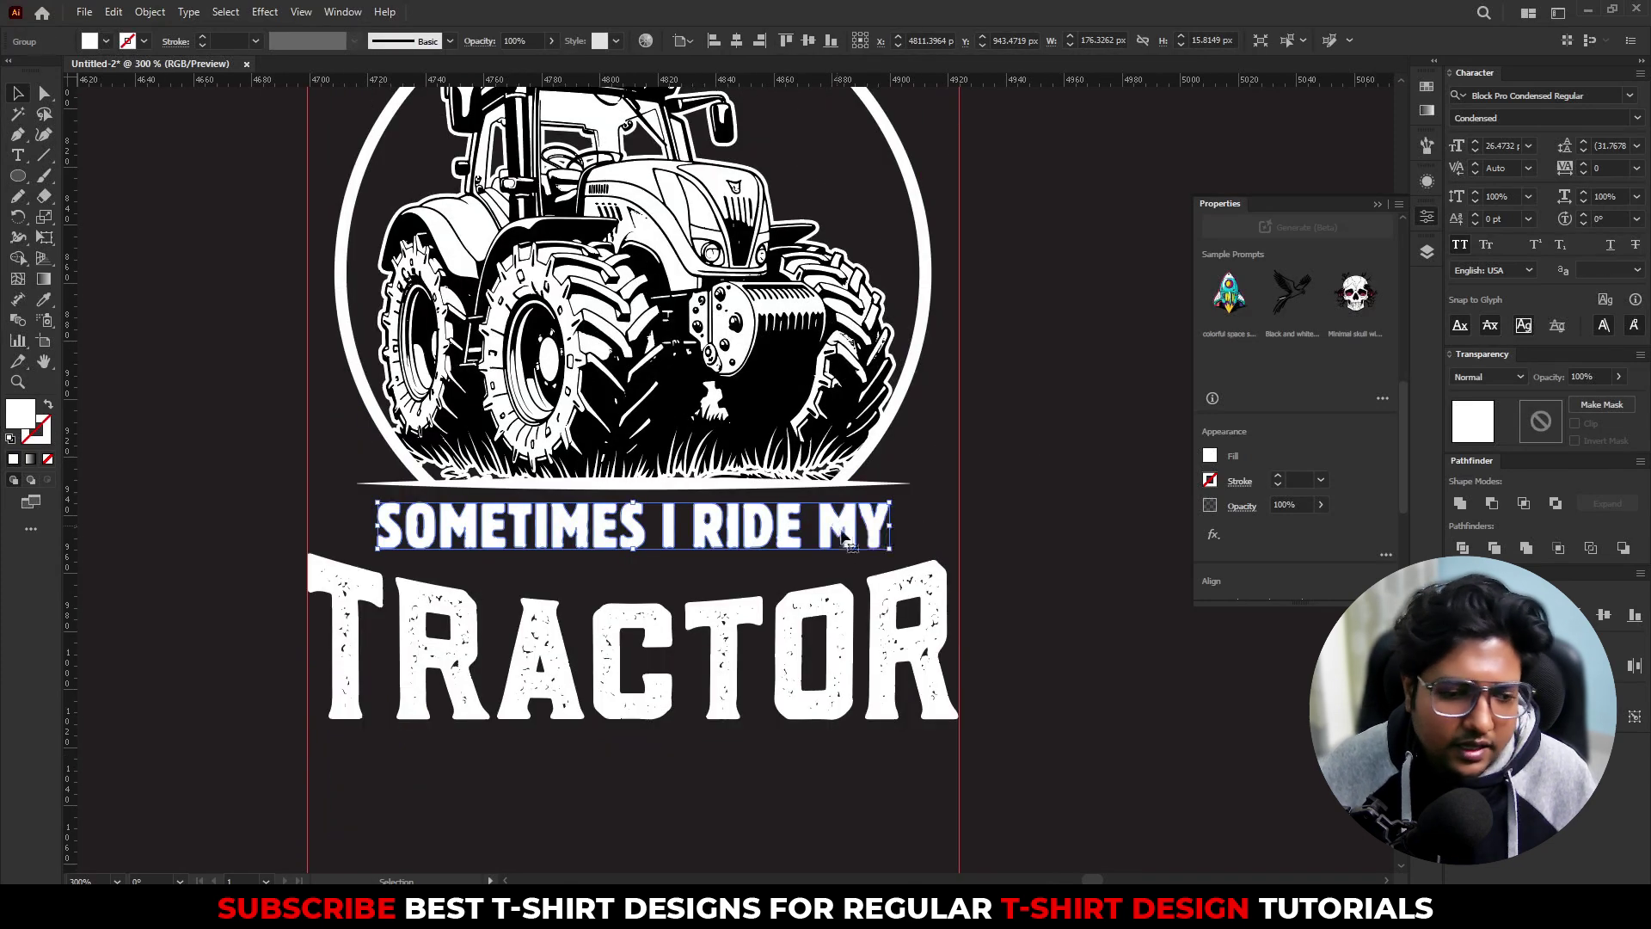
Step: Nudge the TRACTOR lettering vertically so it sits tightly beneath "SOMETIMES I RIDE MY"
{"action": "left_click", "coordinate": [834, 621]}
{"action": "key", "text": "Down"}
{"action": "key", "text": "Down"}
{"action": "key", "text": "Down"}
{"action": "key", "text": "Down"}
{"action": "key", "text": "Down"}
{"action": "key", "text": "Down"}
{"action": "key", "text": "Down"}
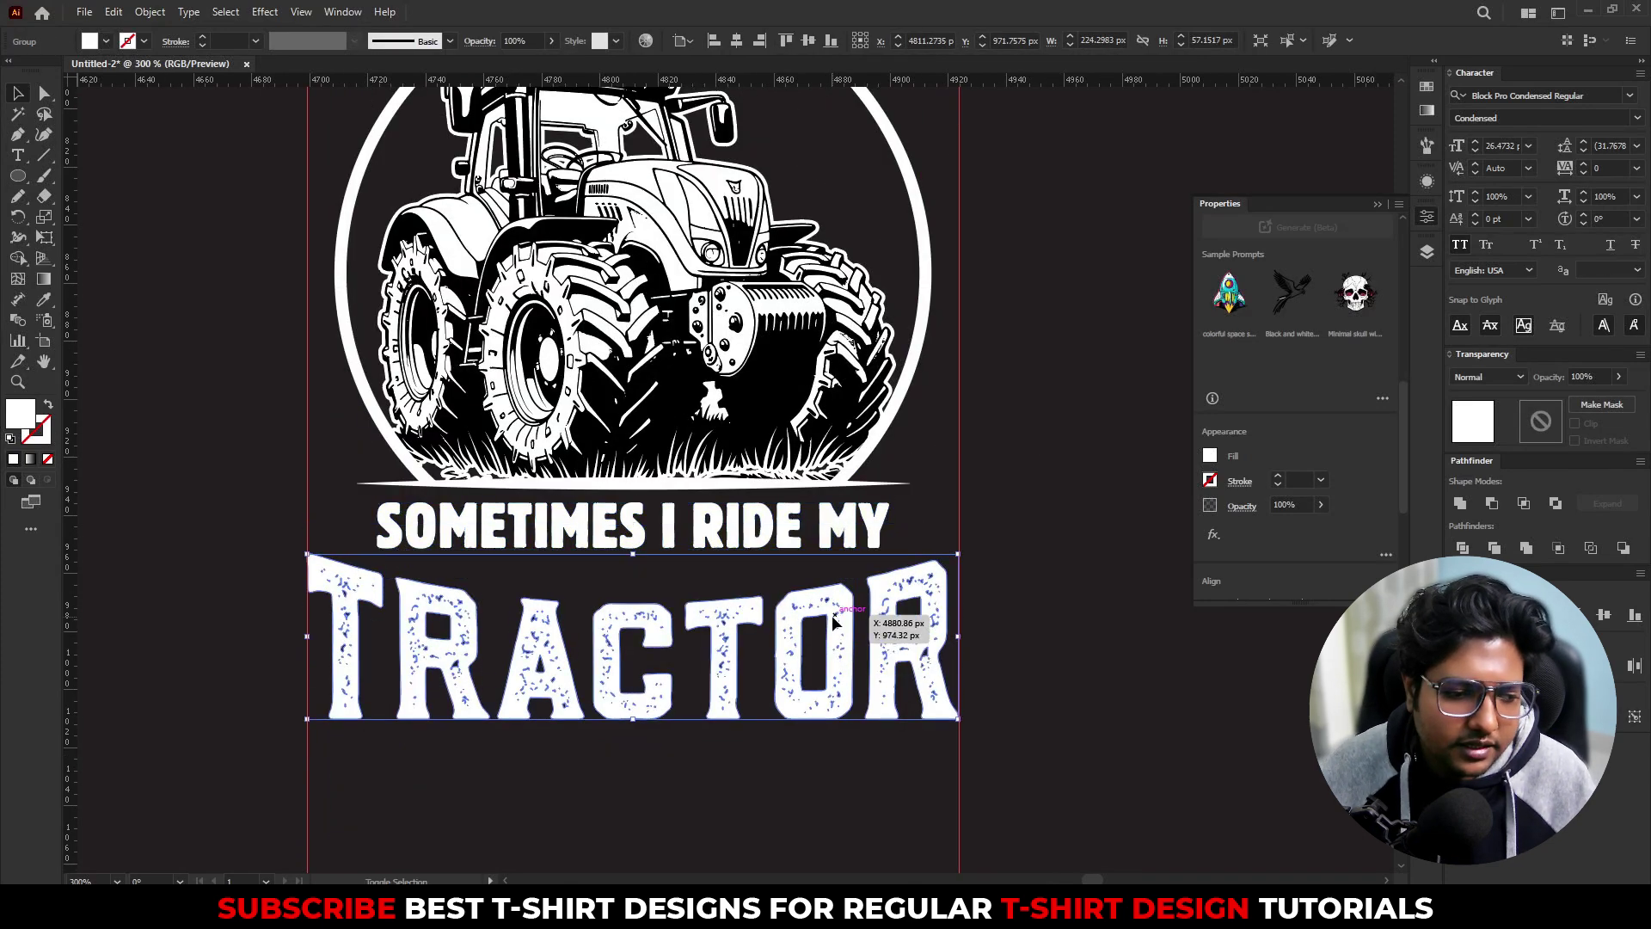
{"action": "left_click", "coordinate": [837, 782]}
{"action": "key", "text": "ctrl+minus"}
{"action": "key", "text": "ctrl+minus"}
{"action": "scroll", "coordinate": [952, 705], "scroll_direction": "up", "scroll_amount": 2}
{"action": "key", "text": "ctrl+plus"}
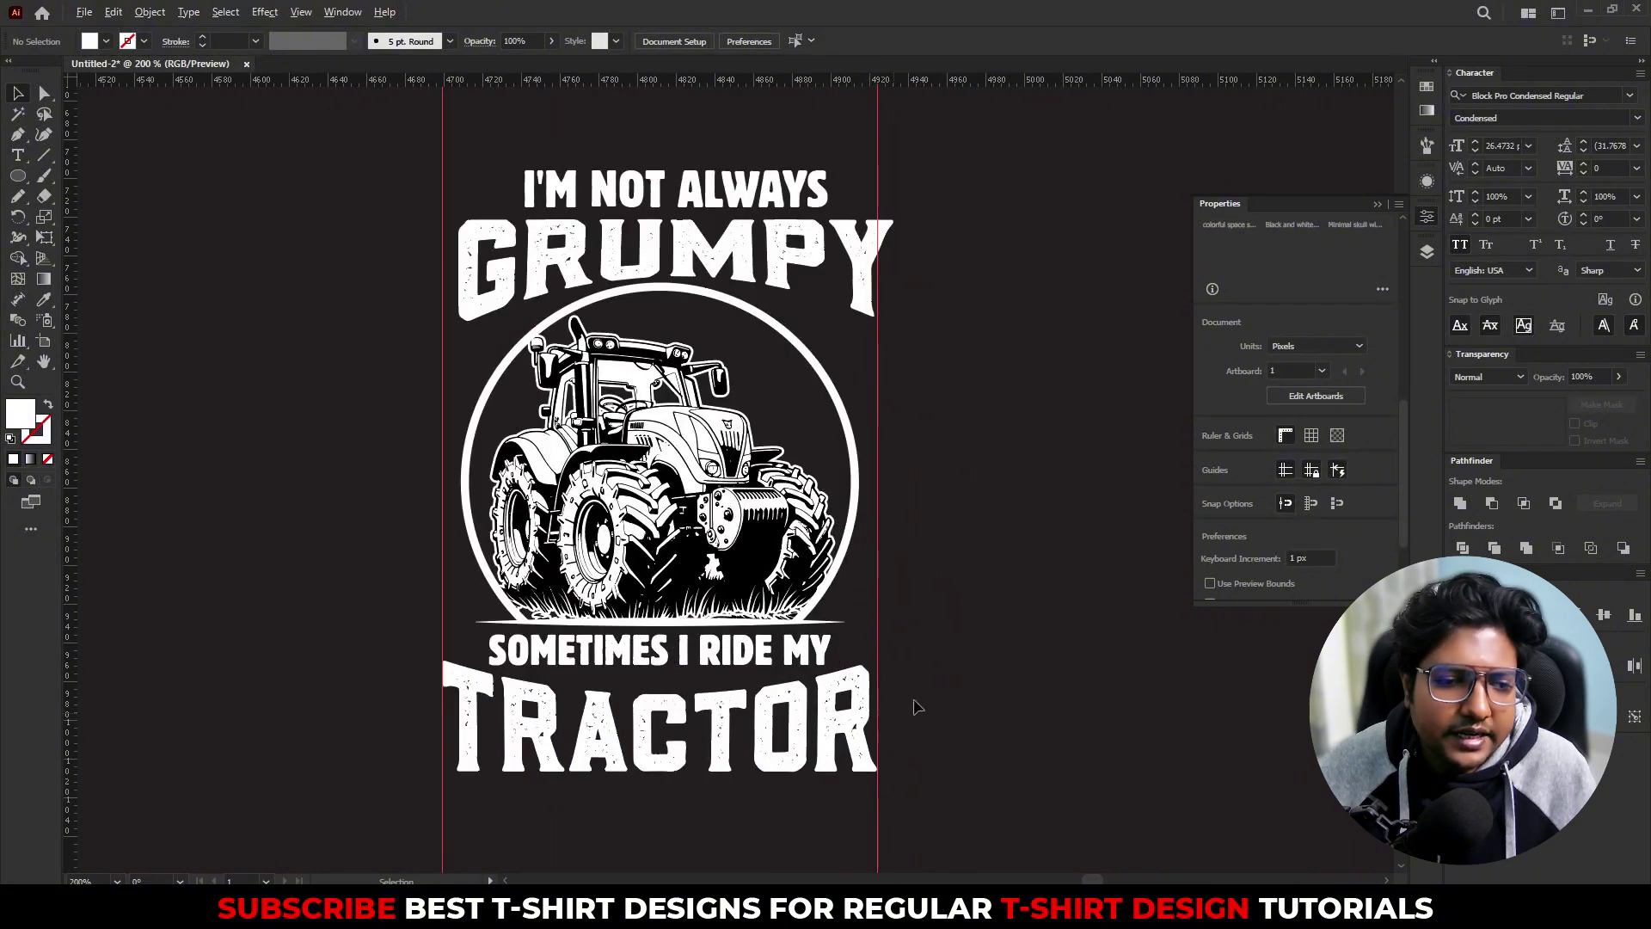
Step: Group the clipped tractor, its circle and the ground line
{"action": "scroll", "coordinate": [987, 633], "scroll_direction": "up", "scroll_amount": 1}
{"action": "scroll", "coordinate": [987, 633], "scroll_direction": "down", "scroll_amount": 1}
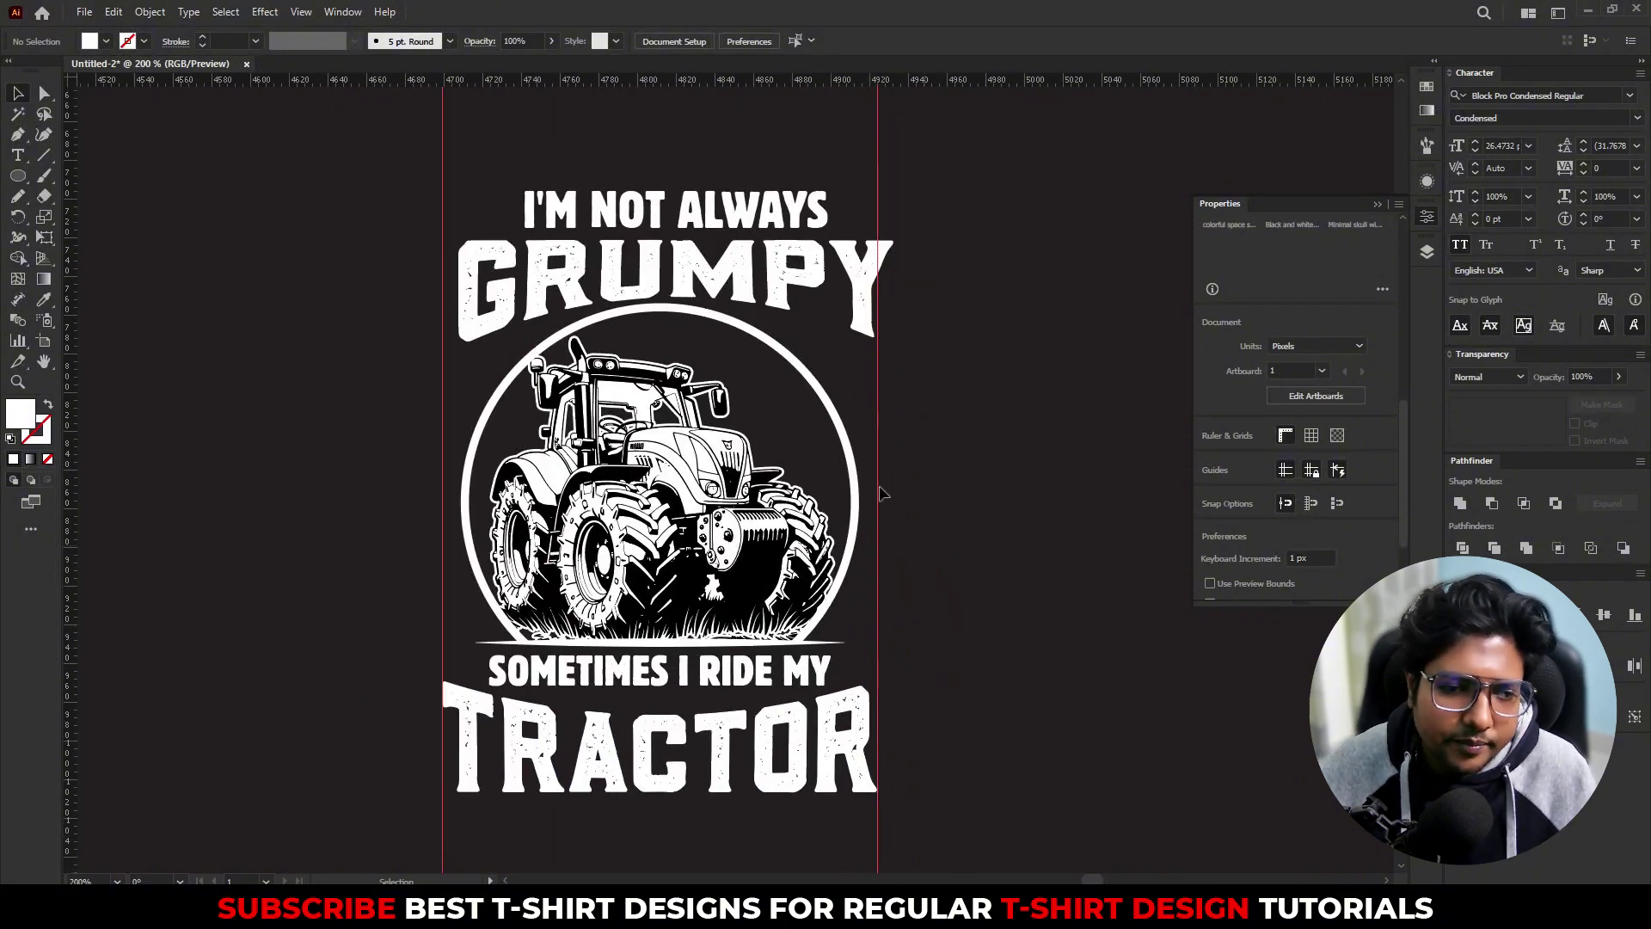
{"action": "left_click", "coordinate": [856, 293]}
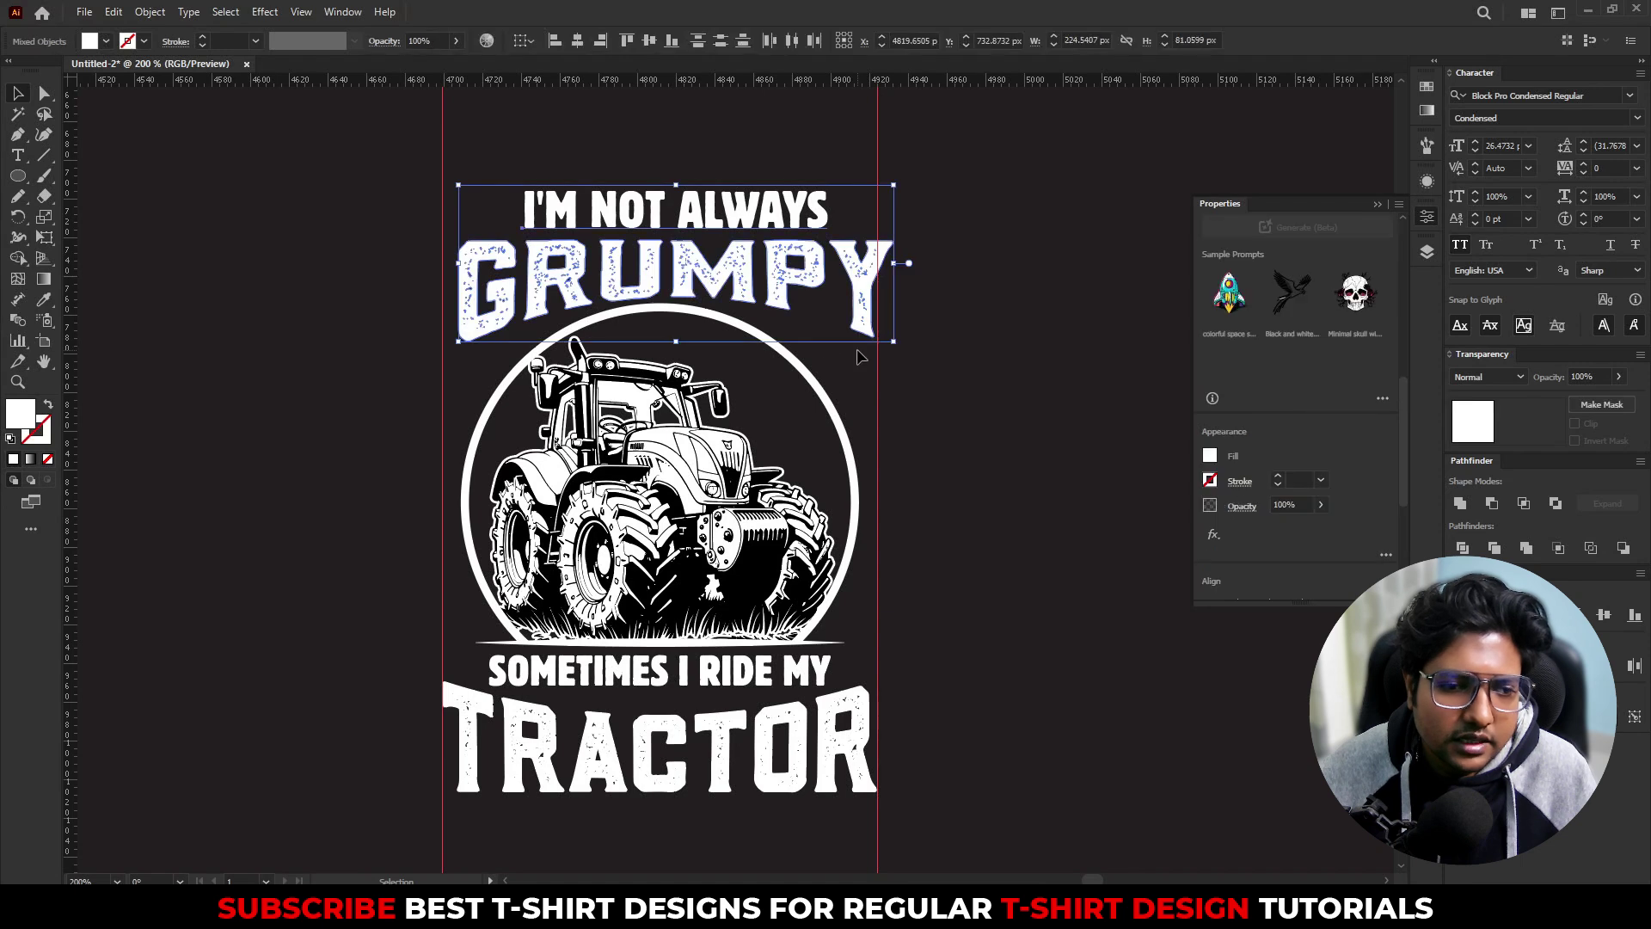
{"action": "left_click", "coordinate": [854, 379]}
{"action": "left_click", "coordinate": [540, 568]}
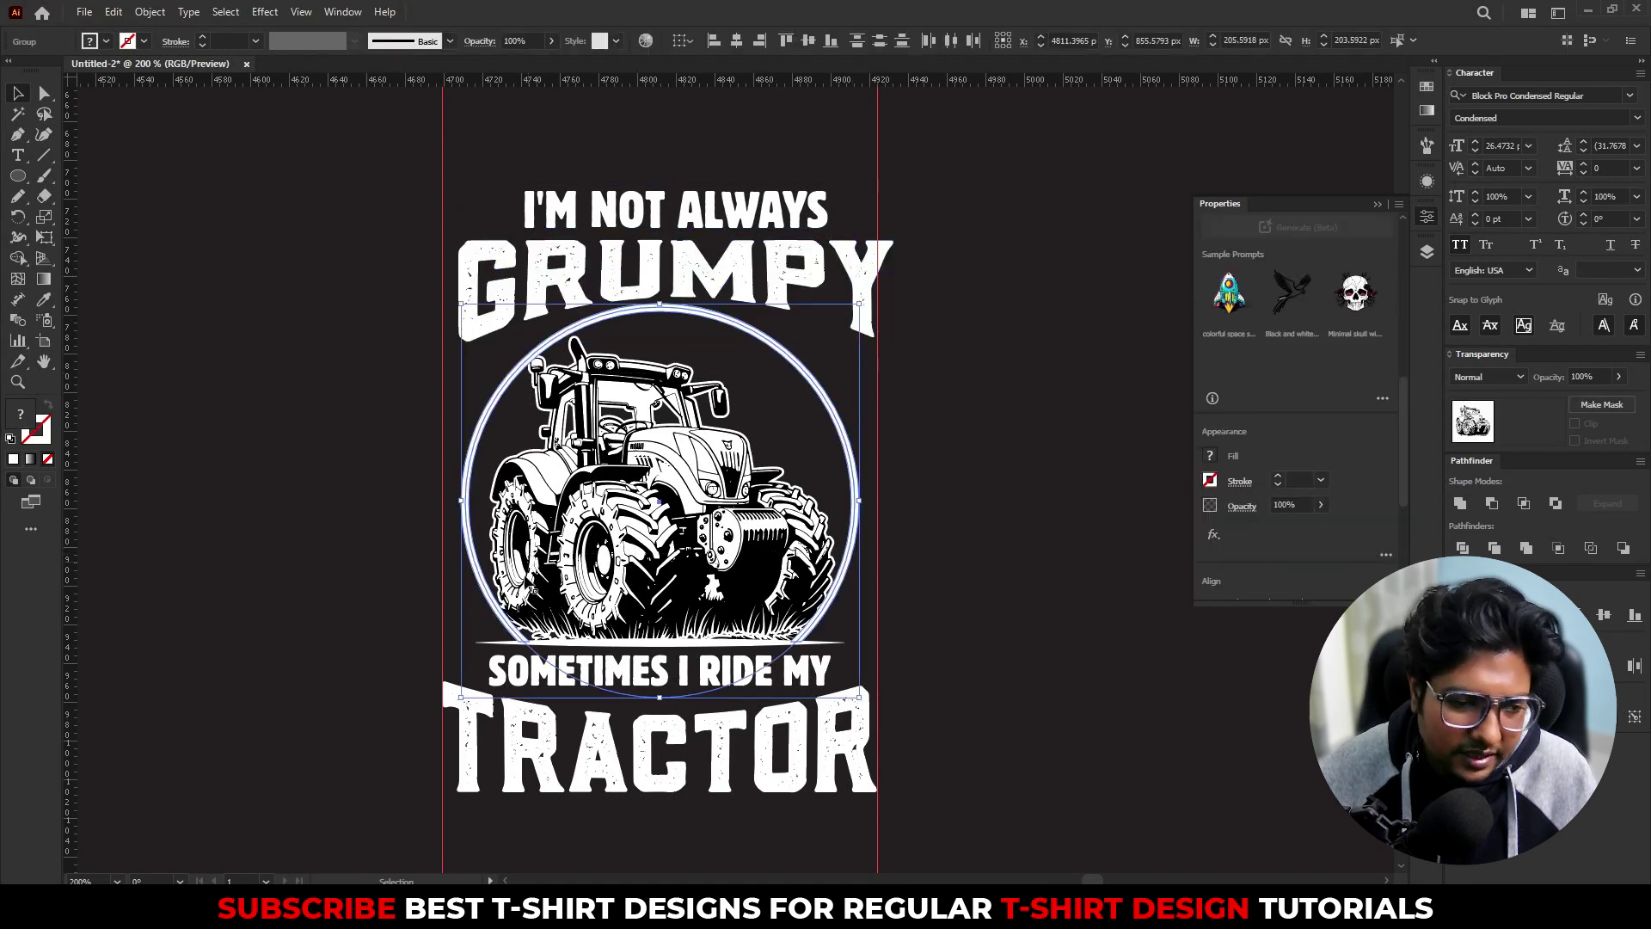
{"action": "key", "text": "ctrl+g"}
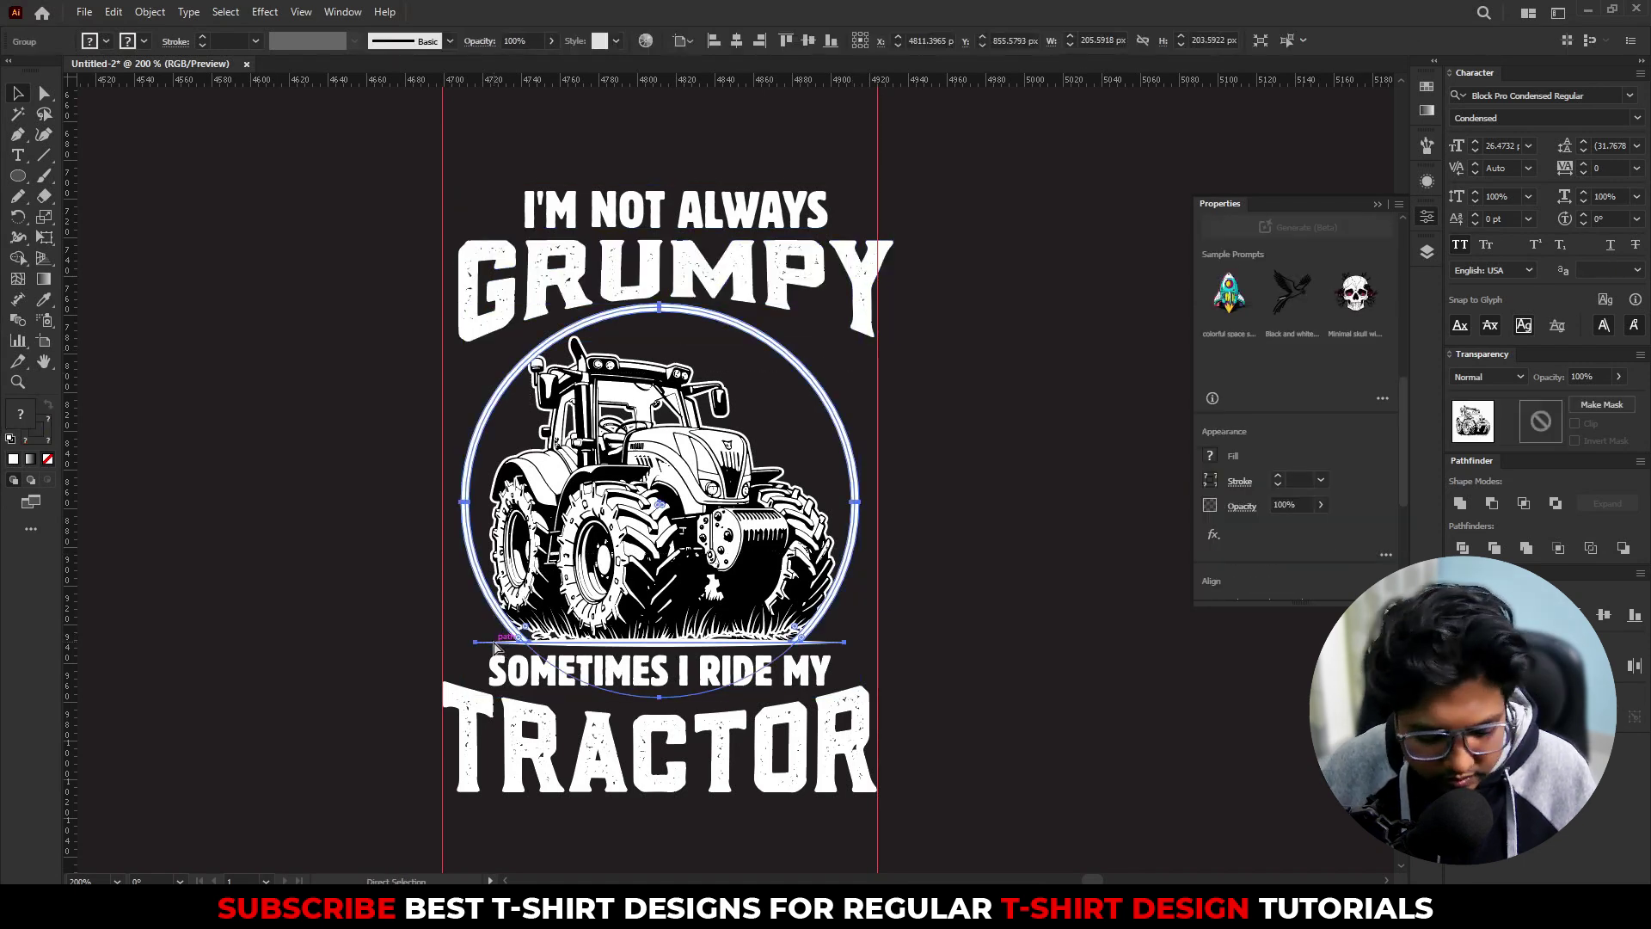
Step: Centre all slogan text and the tractor group horizontally with one another
{"action": "left_click_drag", "start_coordinate": [593, 162], "coordinate": [756, 810]}
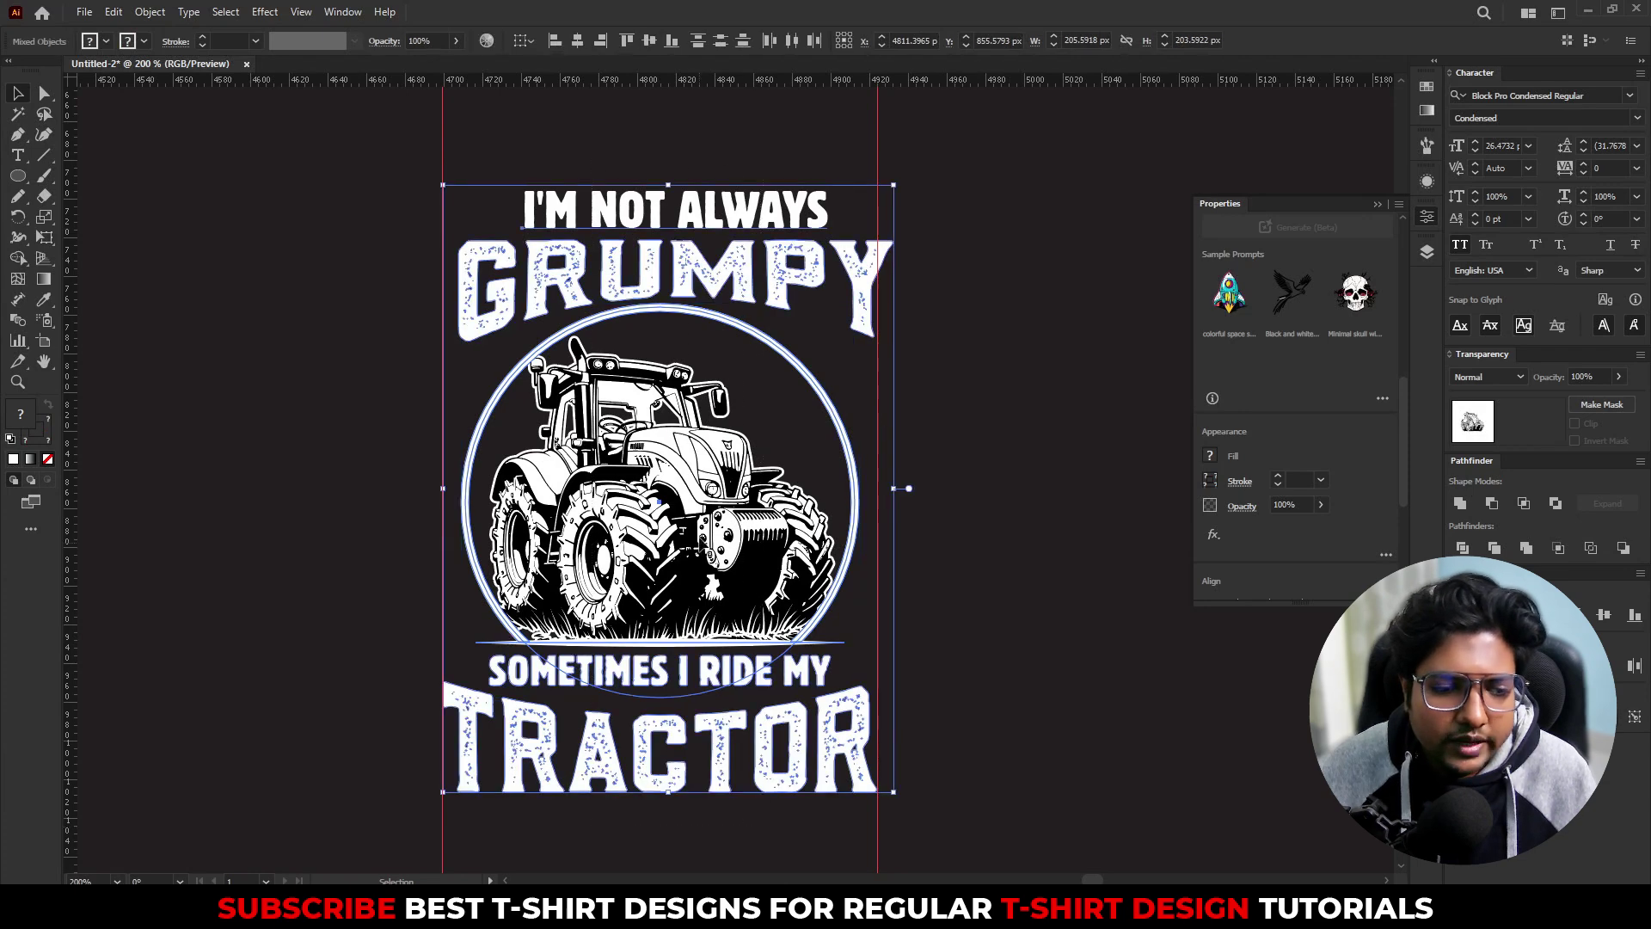
{"action": "left_click", "coordinate": [578, 43]}
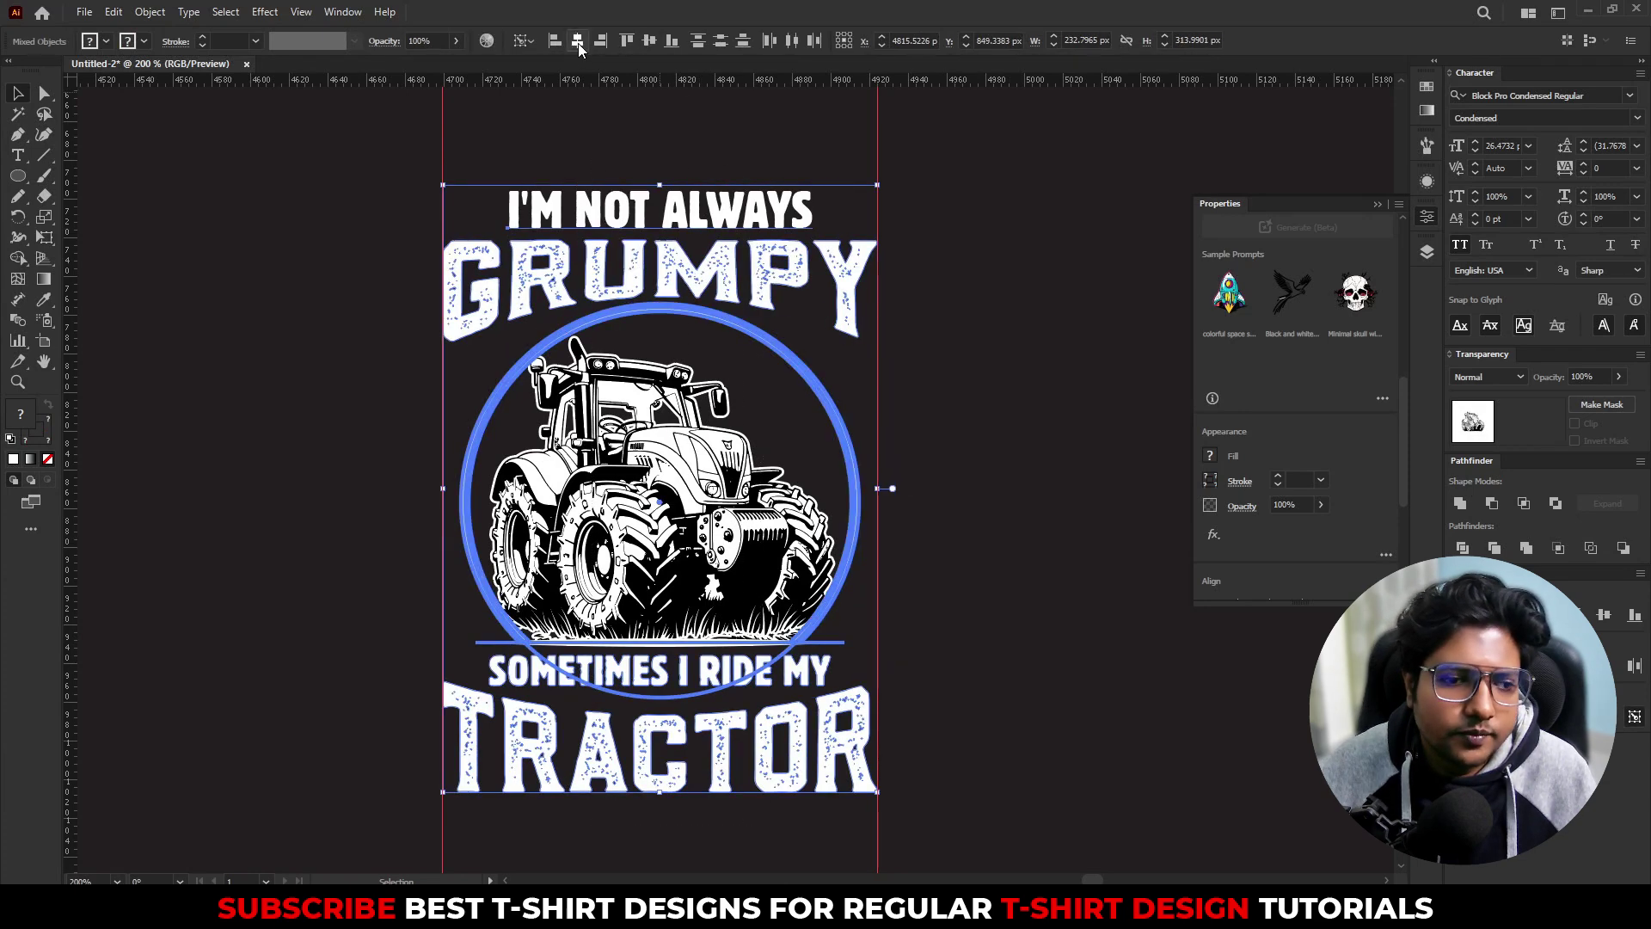
{"action": "left_click", "coordinate": [978, 432]}
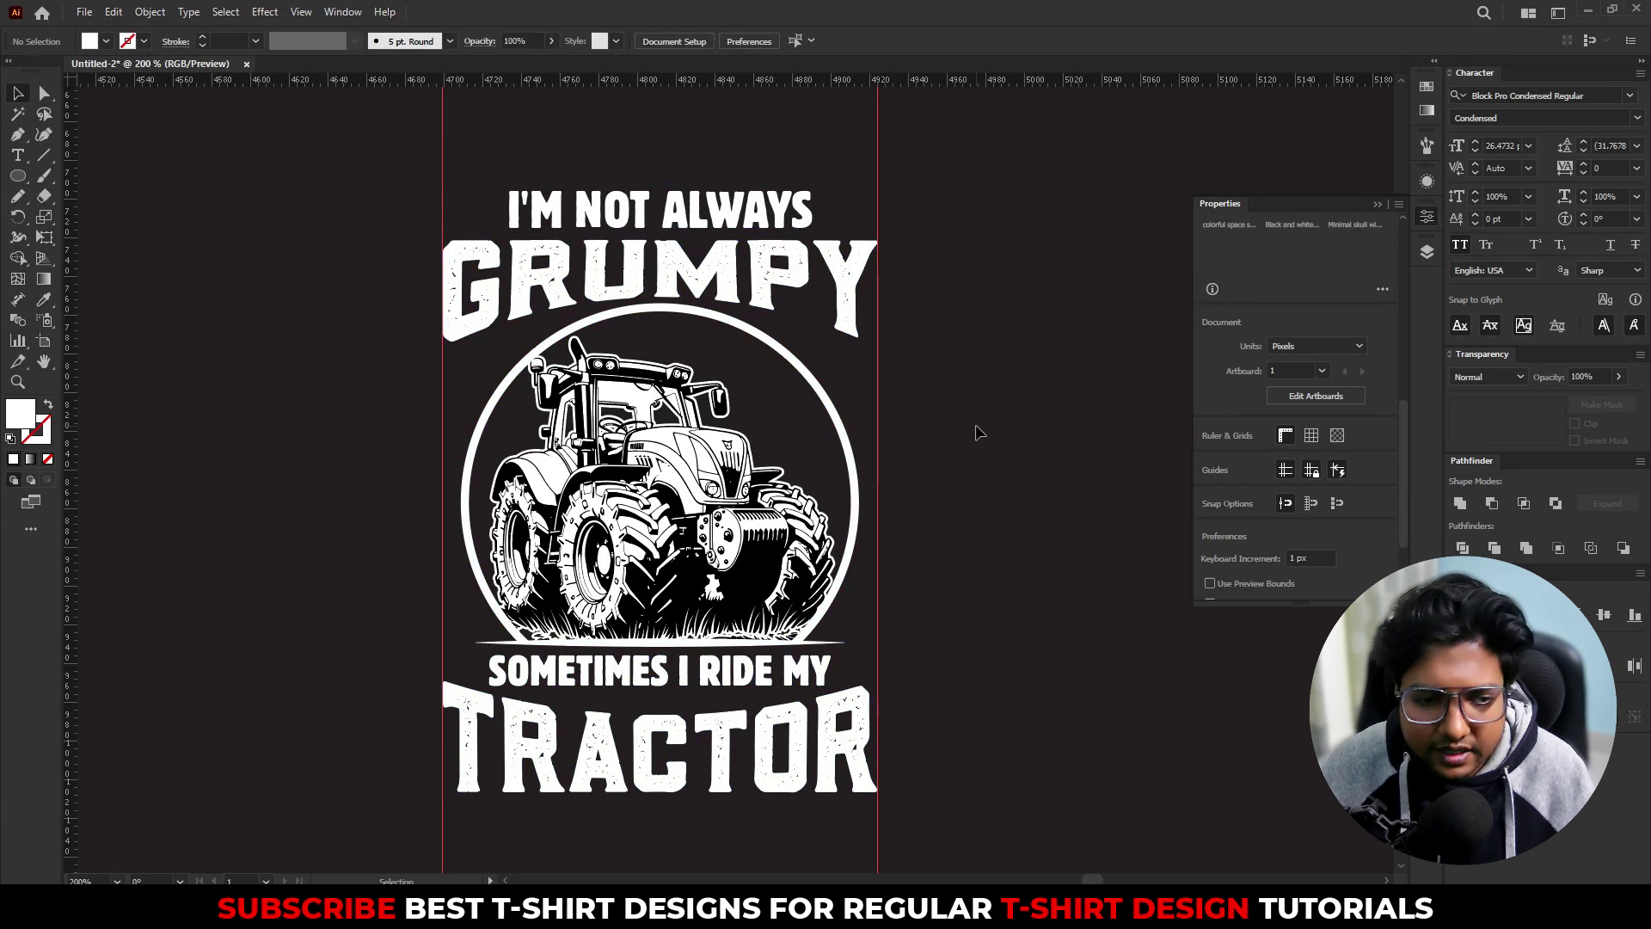
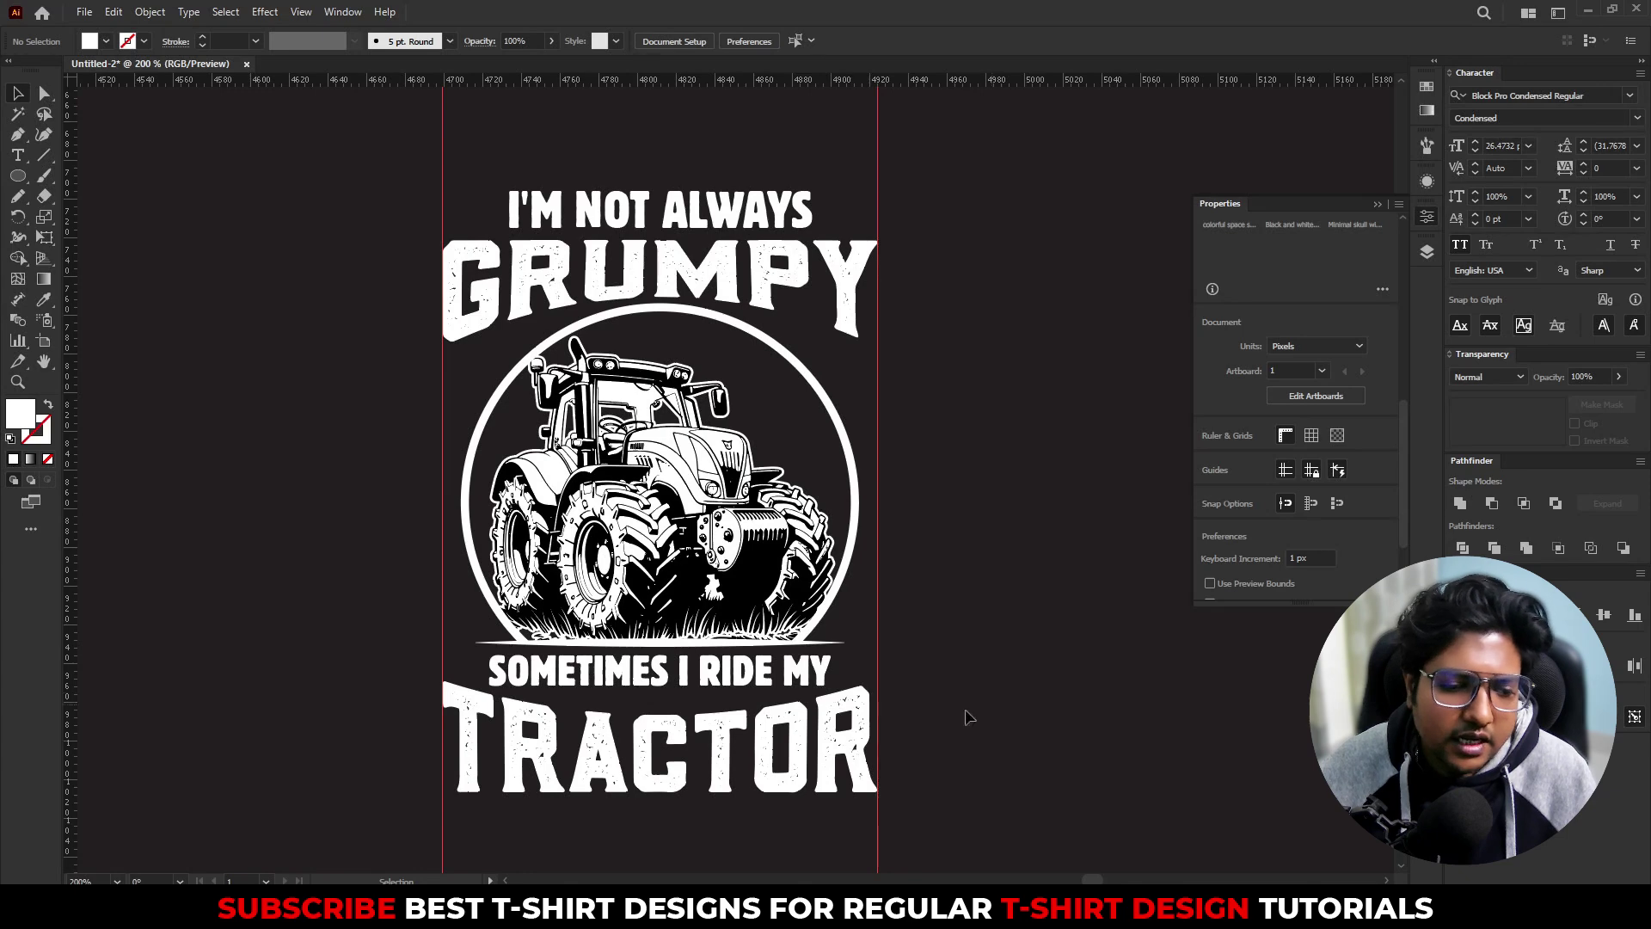
Step: Draw a horizontal line about 76 px long beneath "SOMETIMES I RIDE MY" and give it a 2 pt white stroke
{"action": "scroll", "coordinate": [679, 727], "scroll_direction": "up", "scroll_amount": 2}
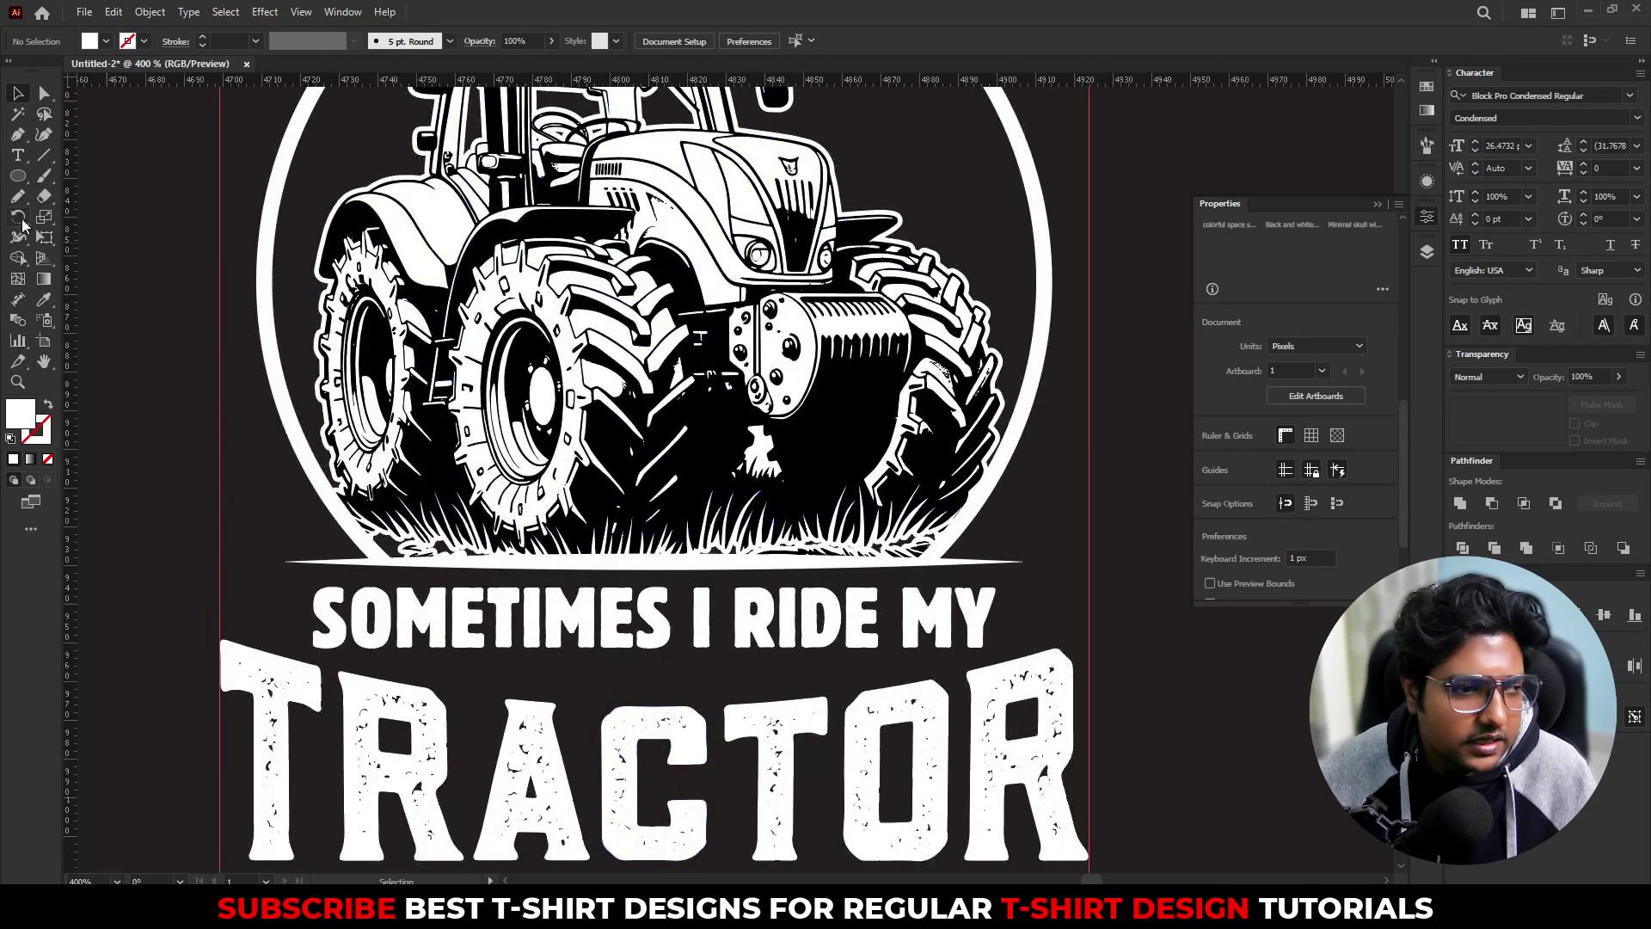
{"action": "left_click", "coordinate": [45, 175]}
{"action": "left_click", "coordinate": [38, 158]}
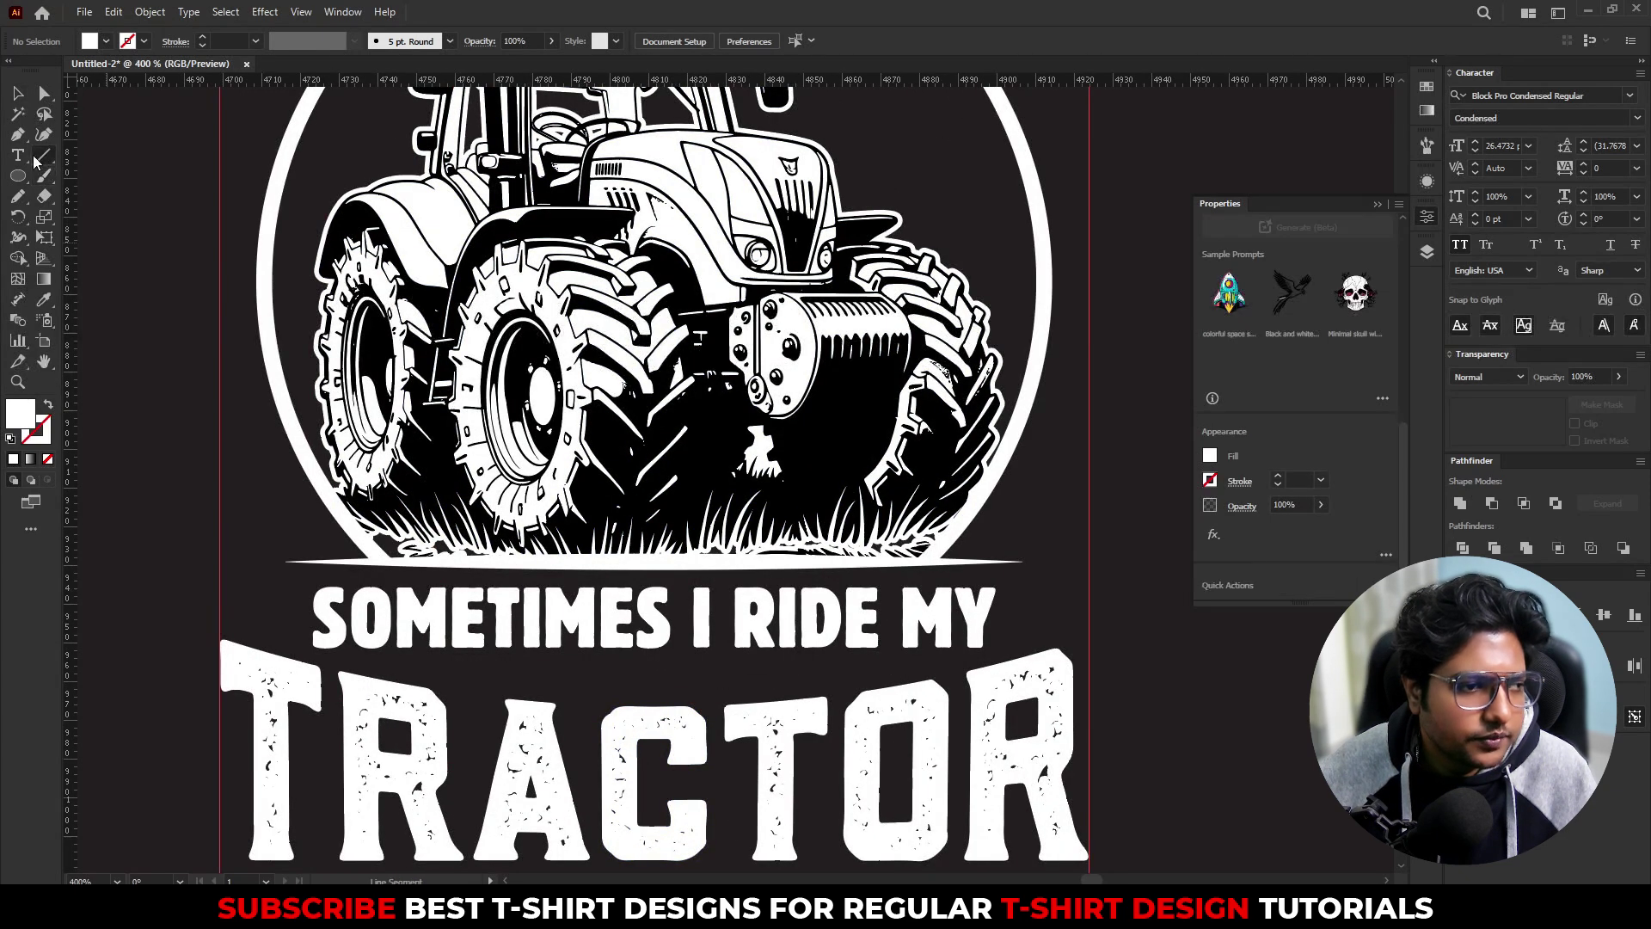
{"action": "left_click_drag", "start_coordinate": [499, 672], "coordinate": [796, 672]}
{"action": "key", "text": "v"}
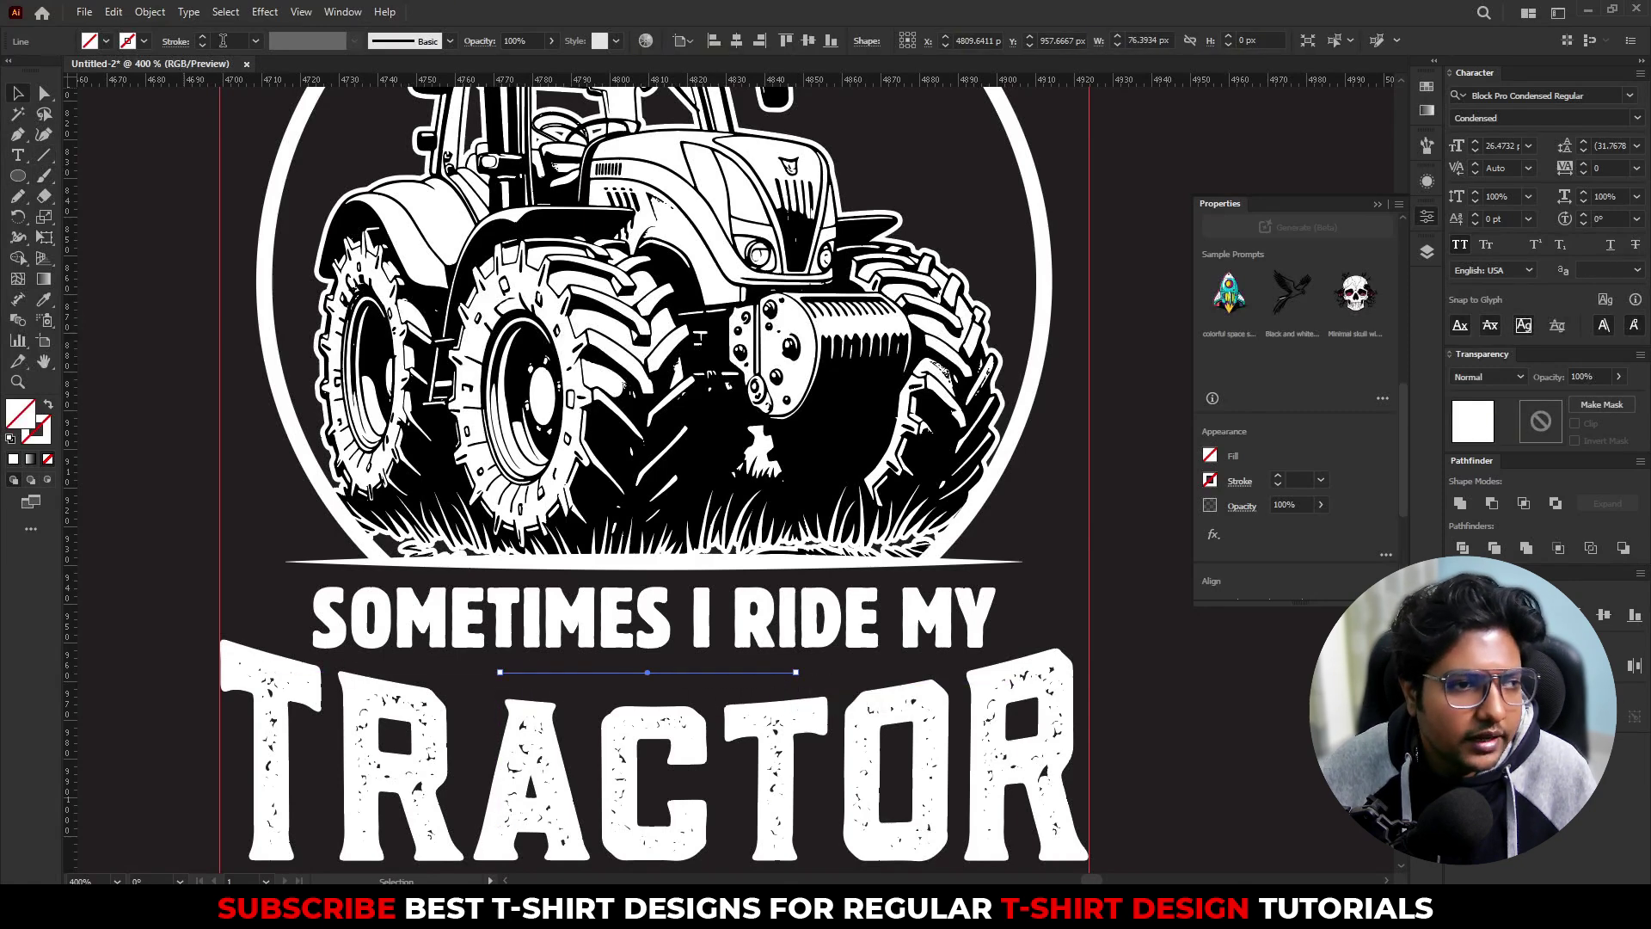
{"action": "left_click", "coordinate": [223, 40]}
{"action": "type", "text": "2"}
{"action": "key", "text": "Return"}
{"action": "scroll", "coordinate": [653, 679], "scroll_direction": "up", "scroll_amount": 1}
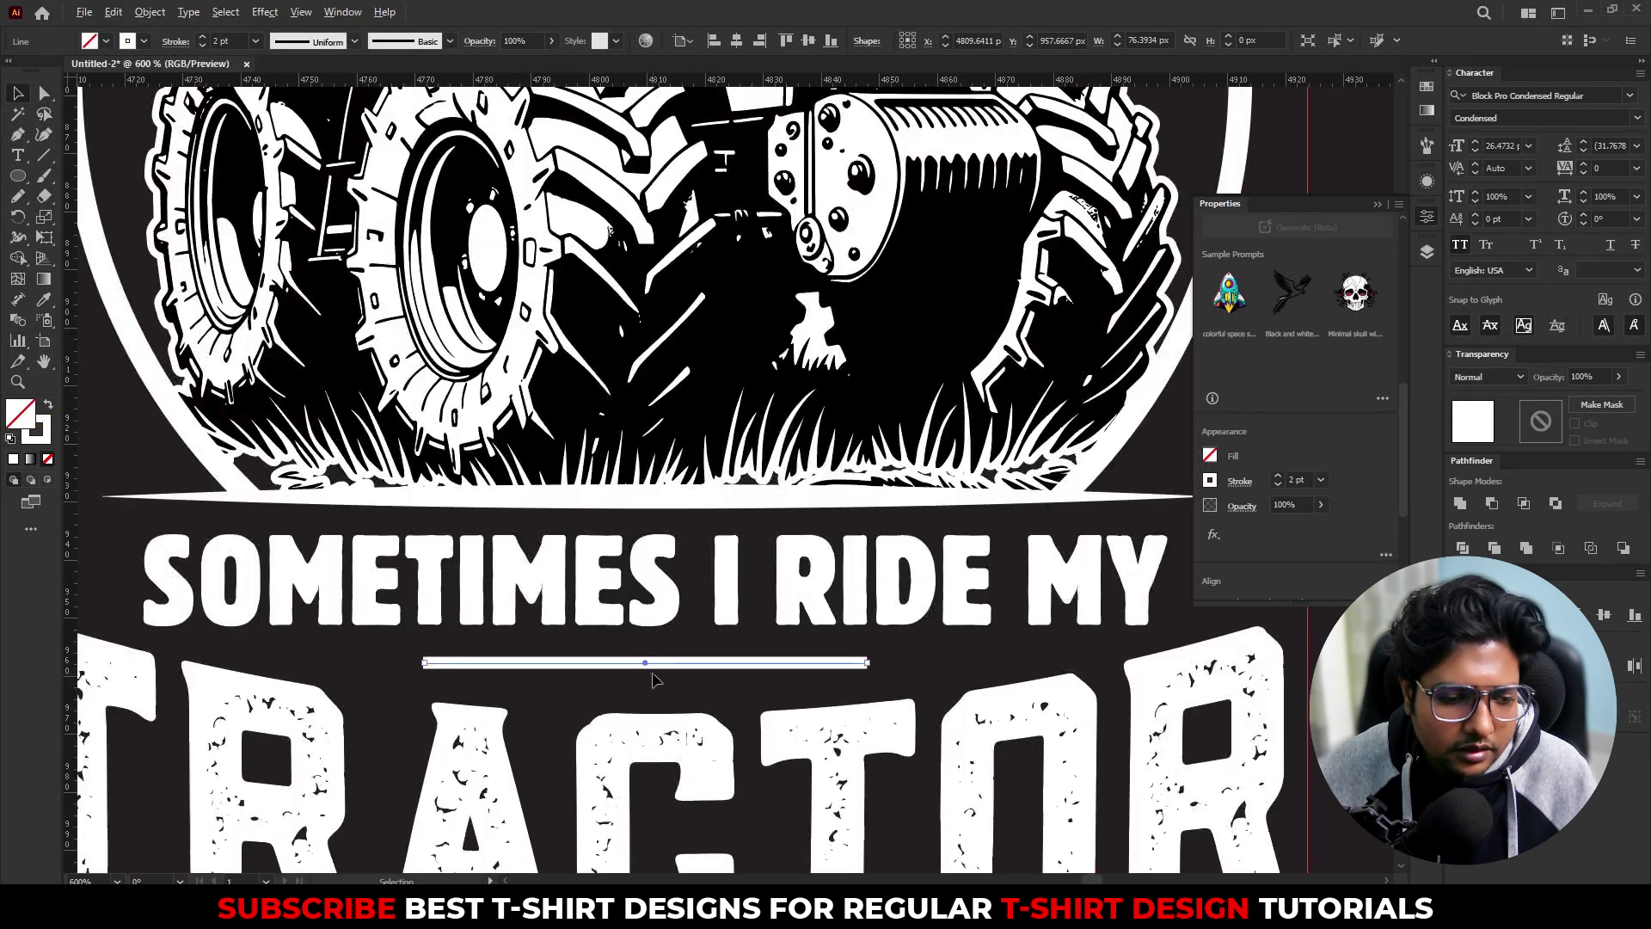
Step: Duplicate the short white line about 4 px below itself and shorten the copy
{"action": "left_click", "coordinate": [700, 675]}
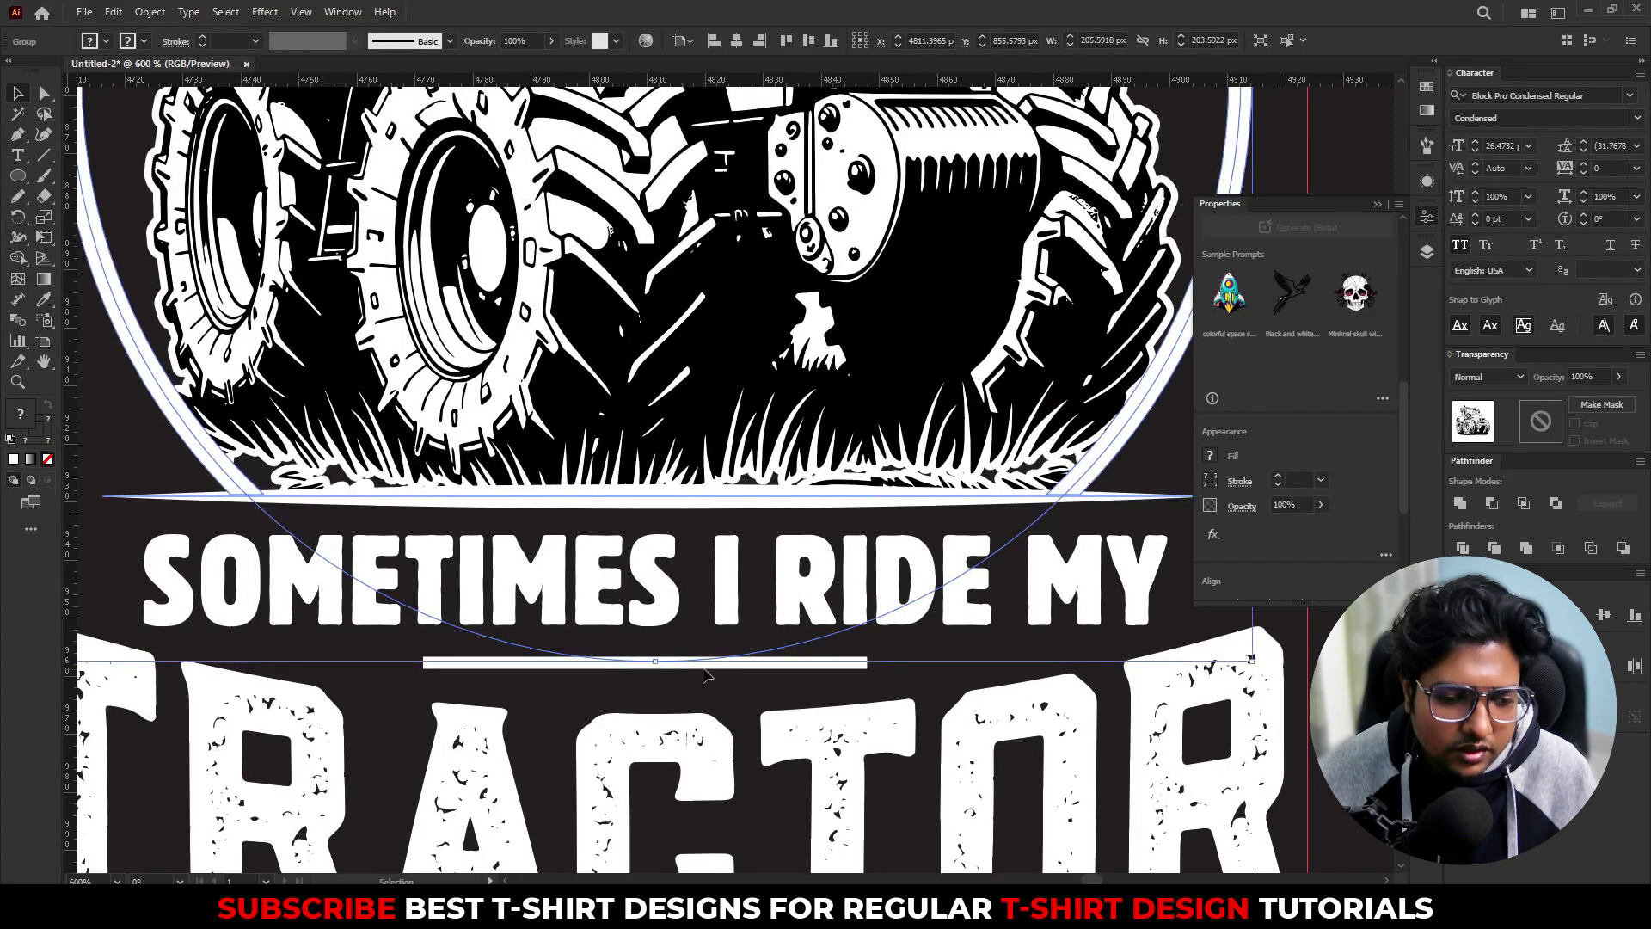
{"action": "double_click", "coordinate": [703, 660]}
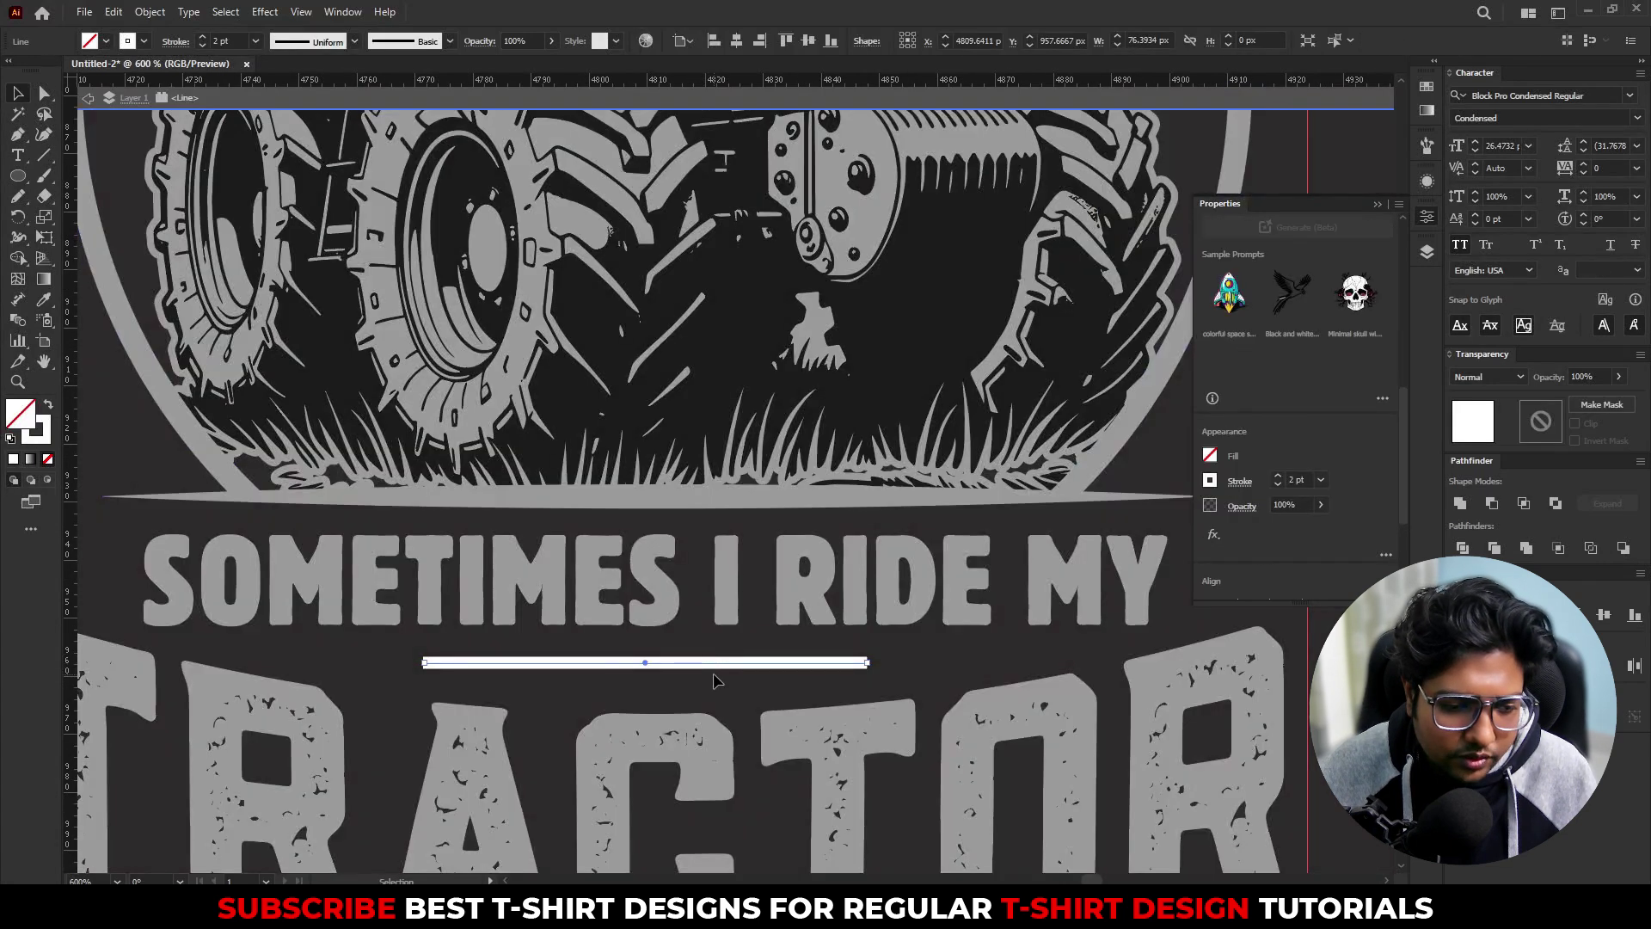
{"action": "left_click_drag", "start_coordinate": [704, 664], "coordinate": [750, 679]}
{"action": "left_click_drag", "start_coordinate": [866, 678], "coordinate": [766, 678]}
Step: Centre the two short lines horizontally and apply the width profile that tapers to points at both ends
{"action": "left_click", "coordinate": [658, 651], "text": "shift"}
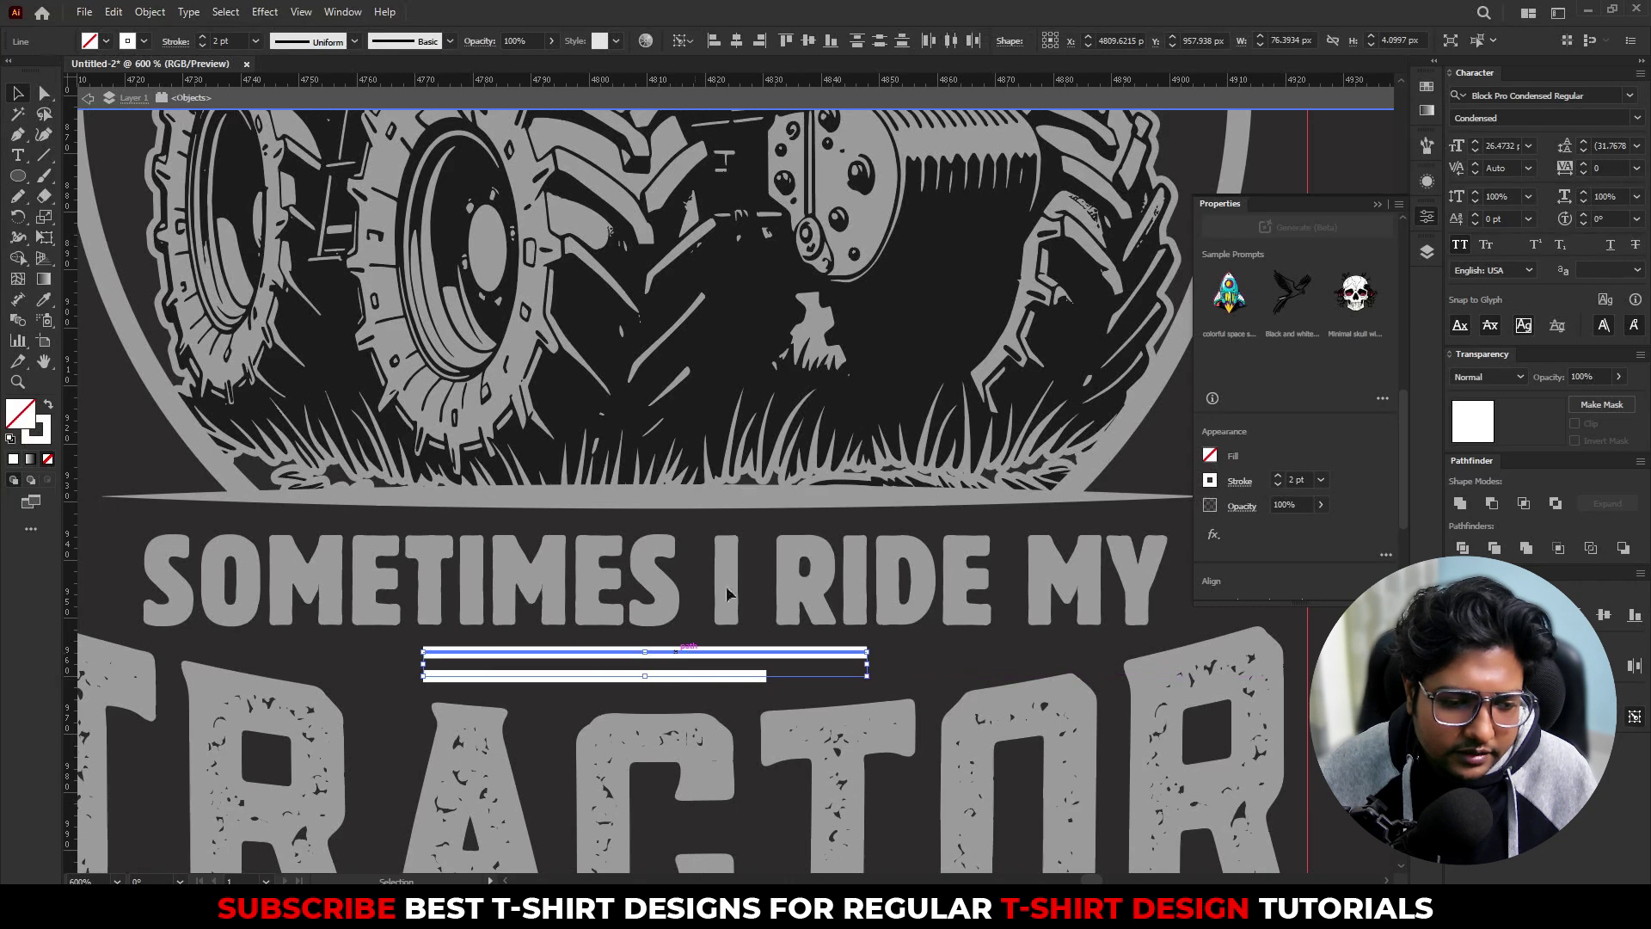
{"action": "left_click", "coordinate": [737, 43]}
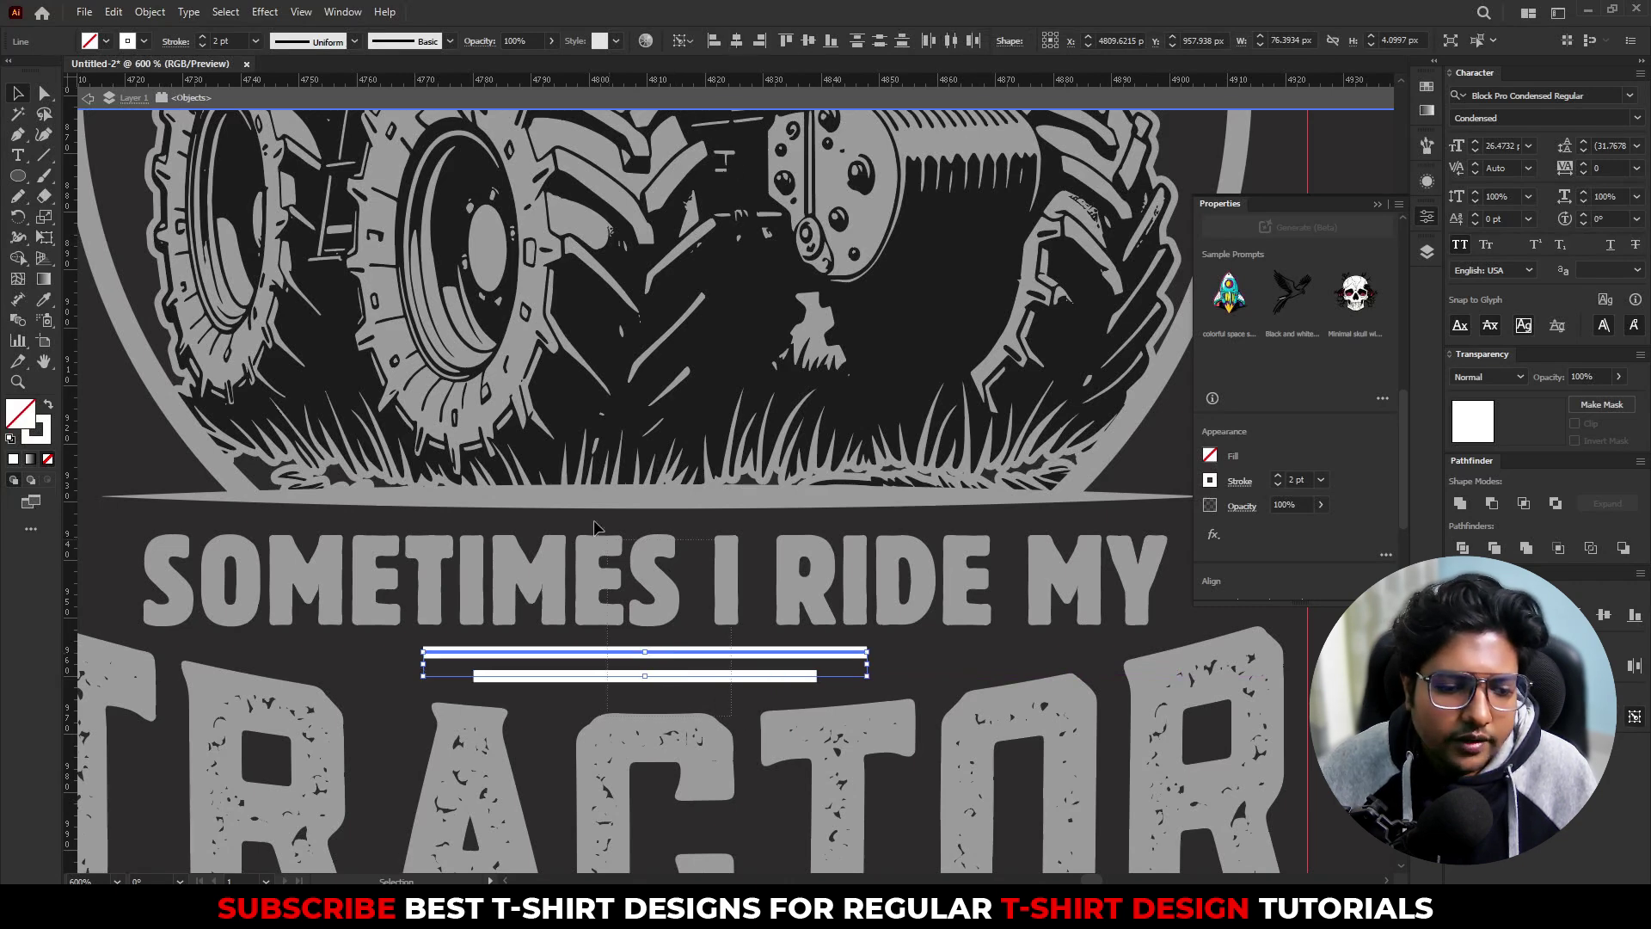
{"action": "left_click", "coordinate": [303, 45]}
{"action": "left_click", "coordinate": [311, 108]}
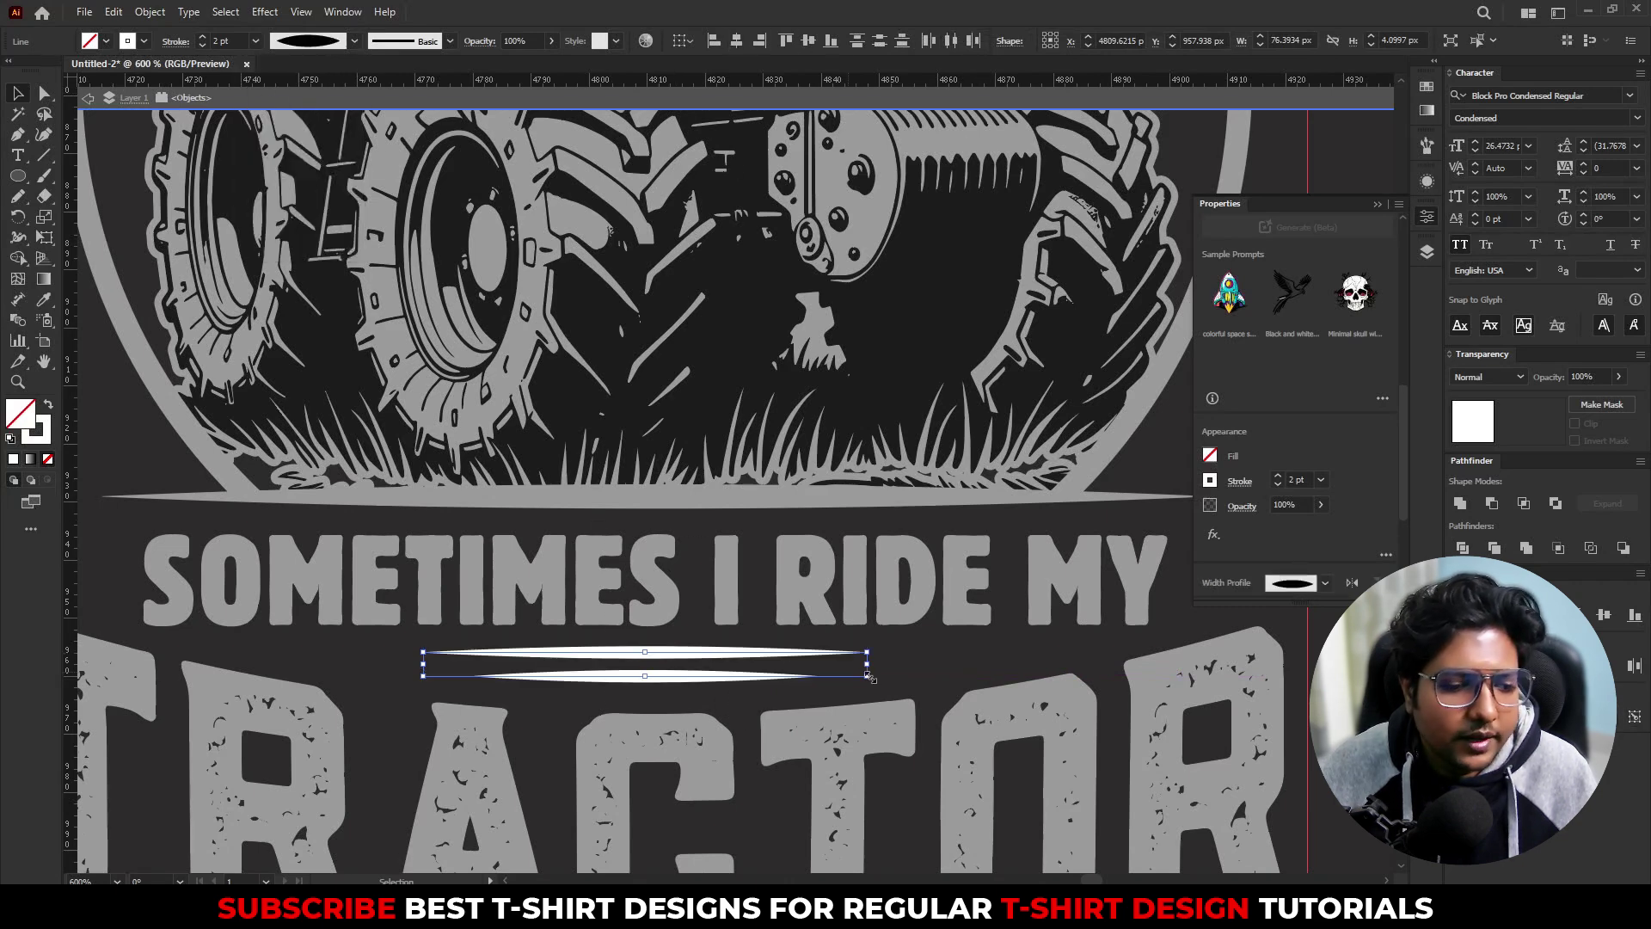
{"action": "double_click", "coordinate": [926, 679]}
{"action": "scroll", "coordinate": [721, 679], "scroll_direction": "down", "scroll_amount": 3}
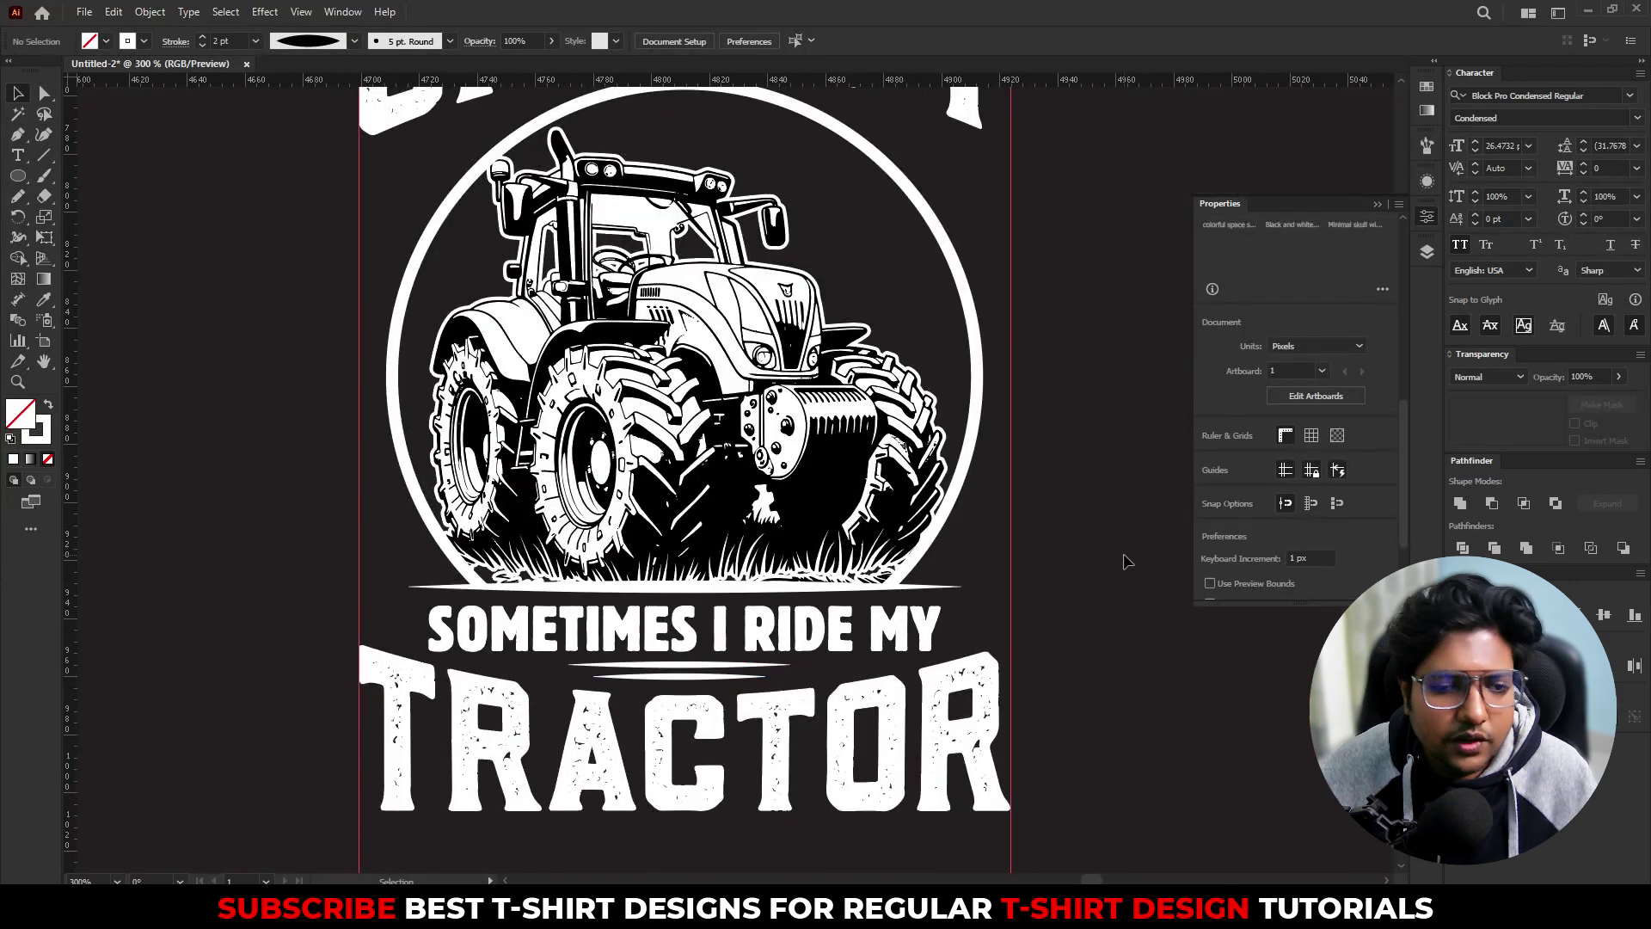
{"action": "scroll", "coordinate": [1057, 591], "scroll_direction": "down", "scroll_amount": 1}
Step: Draw a circle about 181 px in diameter in the empty space beside the design, with white fill and no stroke
{"action": "left_click_drag", "start_coordinate": [1059, 479], "coordinate": [943, 542]}
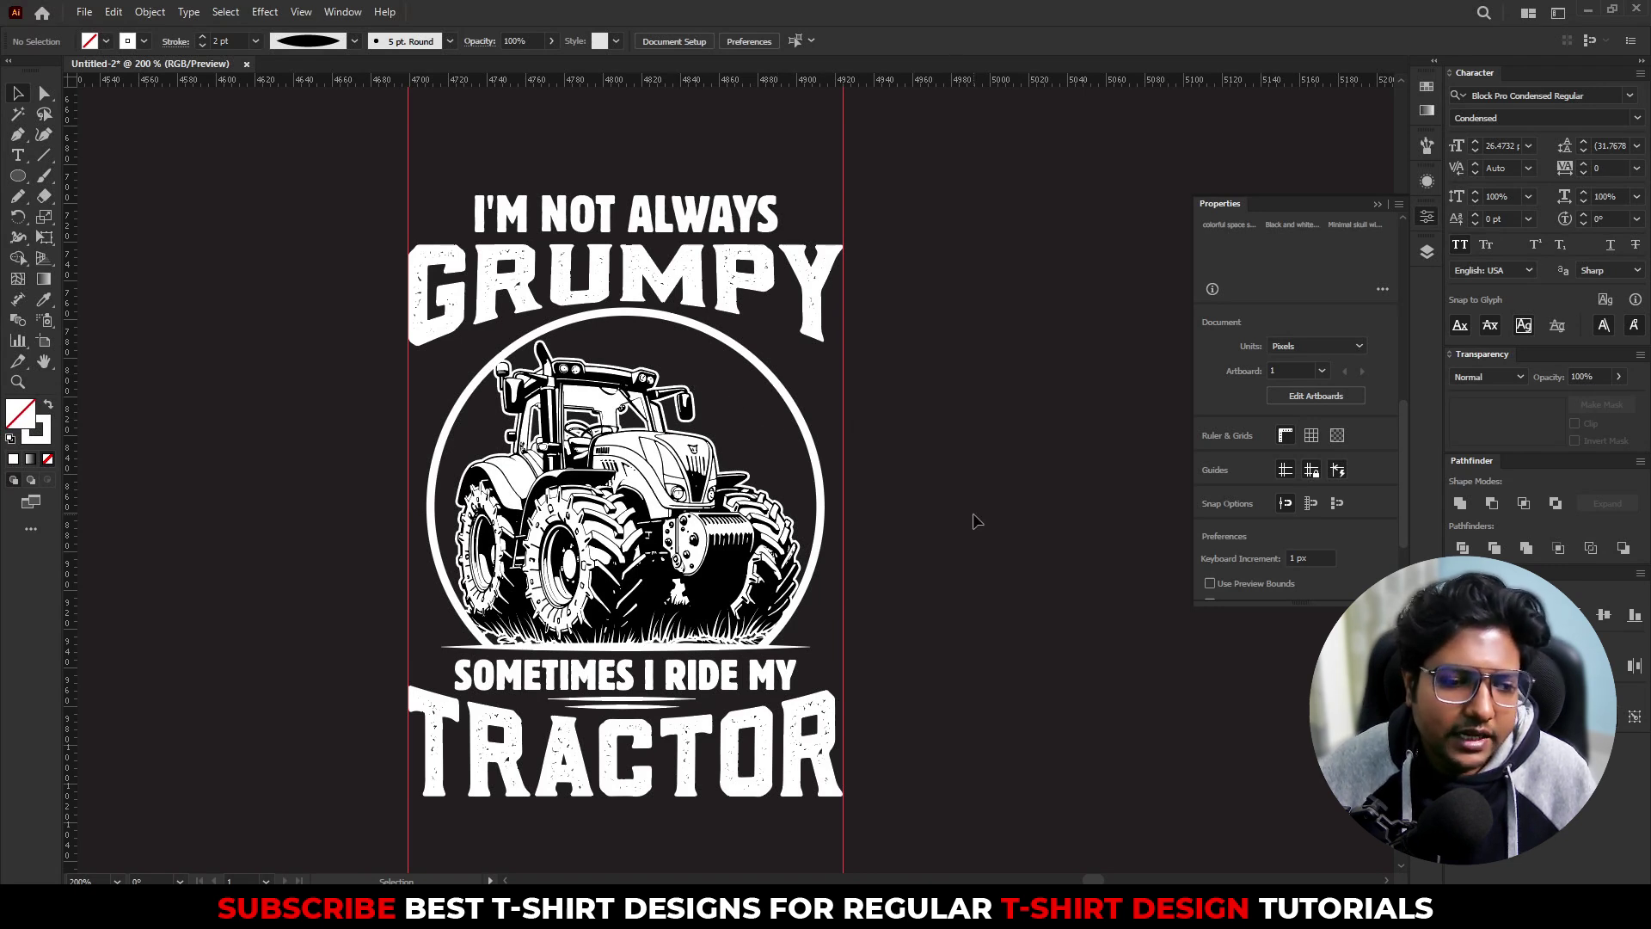
{"action": "left_click_drag", "start_coordinate": [1029, 559], "coordinate": [867, 524]}
{"action": "left_click", "coordinate": [17, 176]}
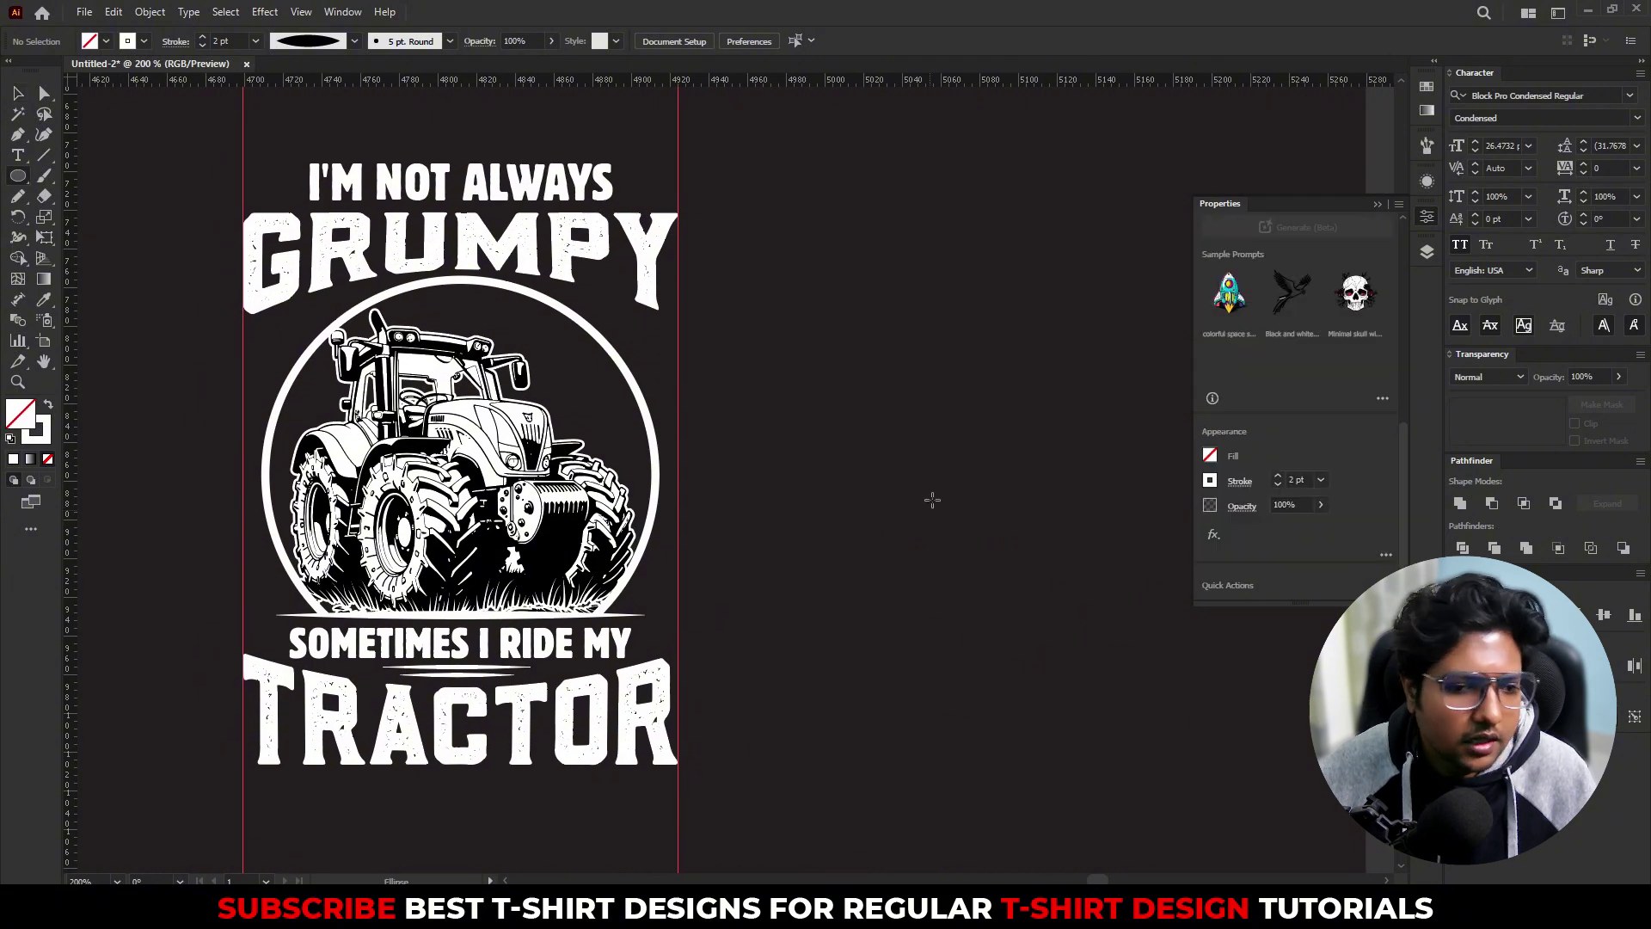
{"action": "left_click_drag", "start_coordinate": [907, 439], "coordinate": [1082, 590]}
{"action": "key", "text": "shift+x"}
{"action": "key", "text": "v"}
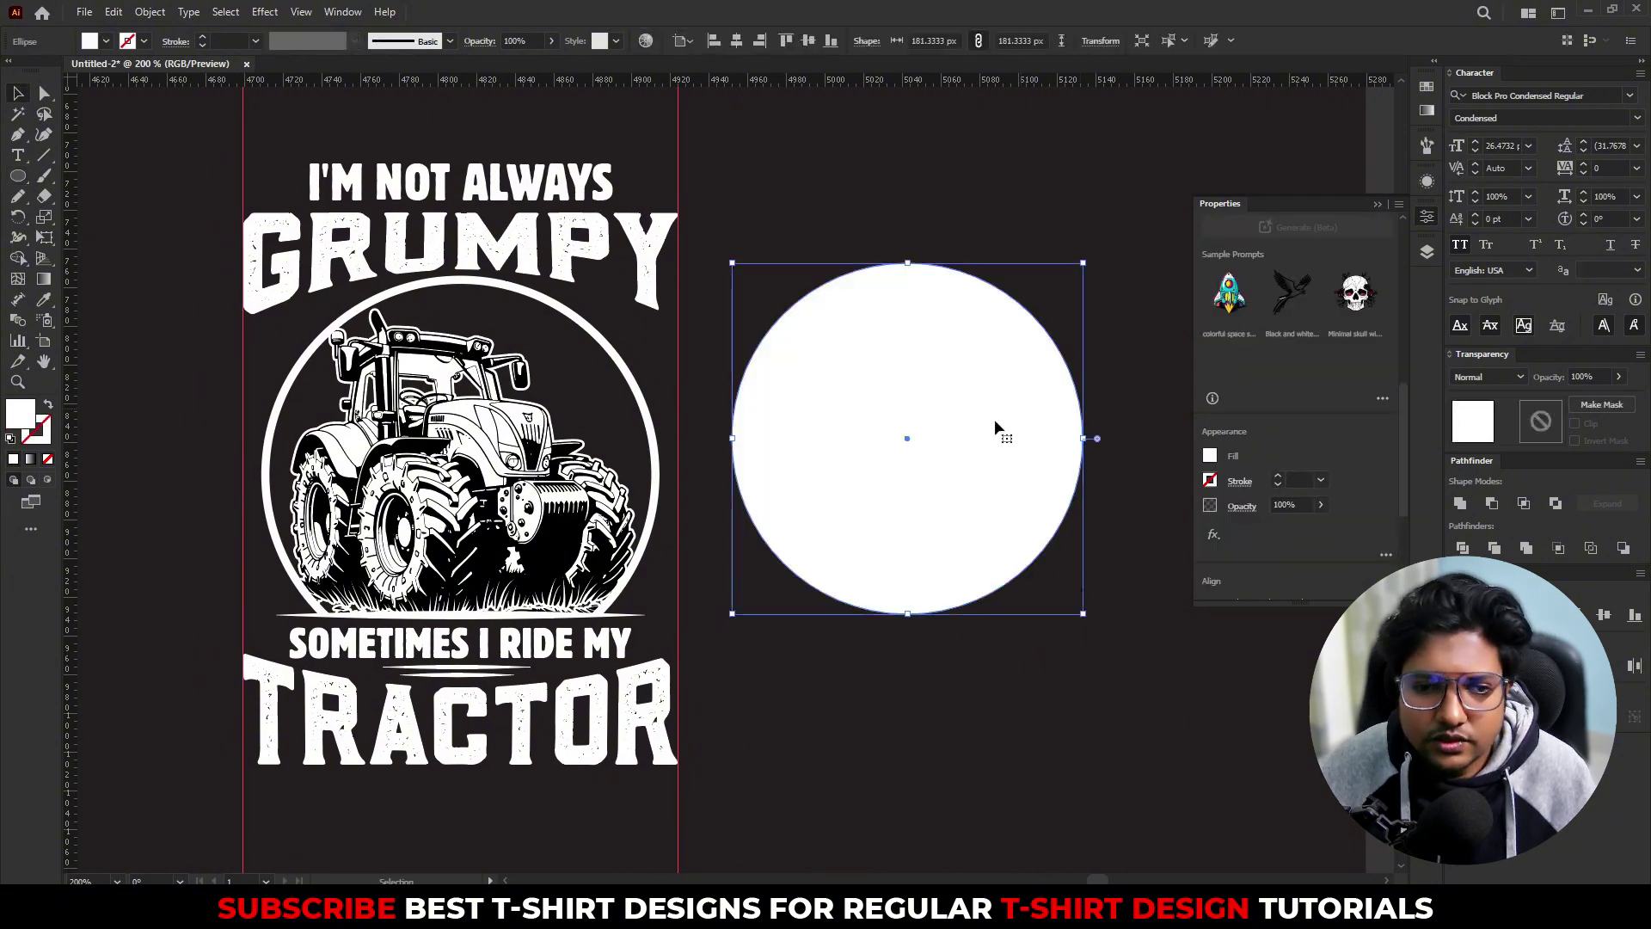
Step: Fill the circle with a radial gradient from black at the centre to white at the edge, with stops near 14% and 95.5%
{"action": "left_click_drag", "start_coordinate": [1009, 435], "coordinate": [989, 437]}
{"action": "left_click", "coordinate": [1427, 111]}
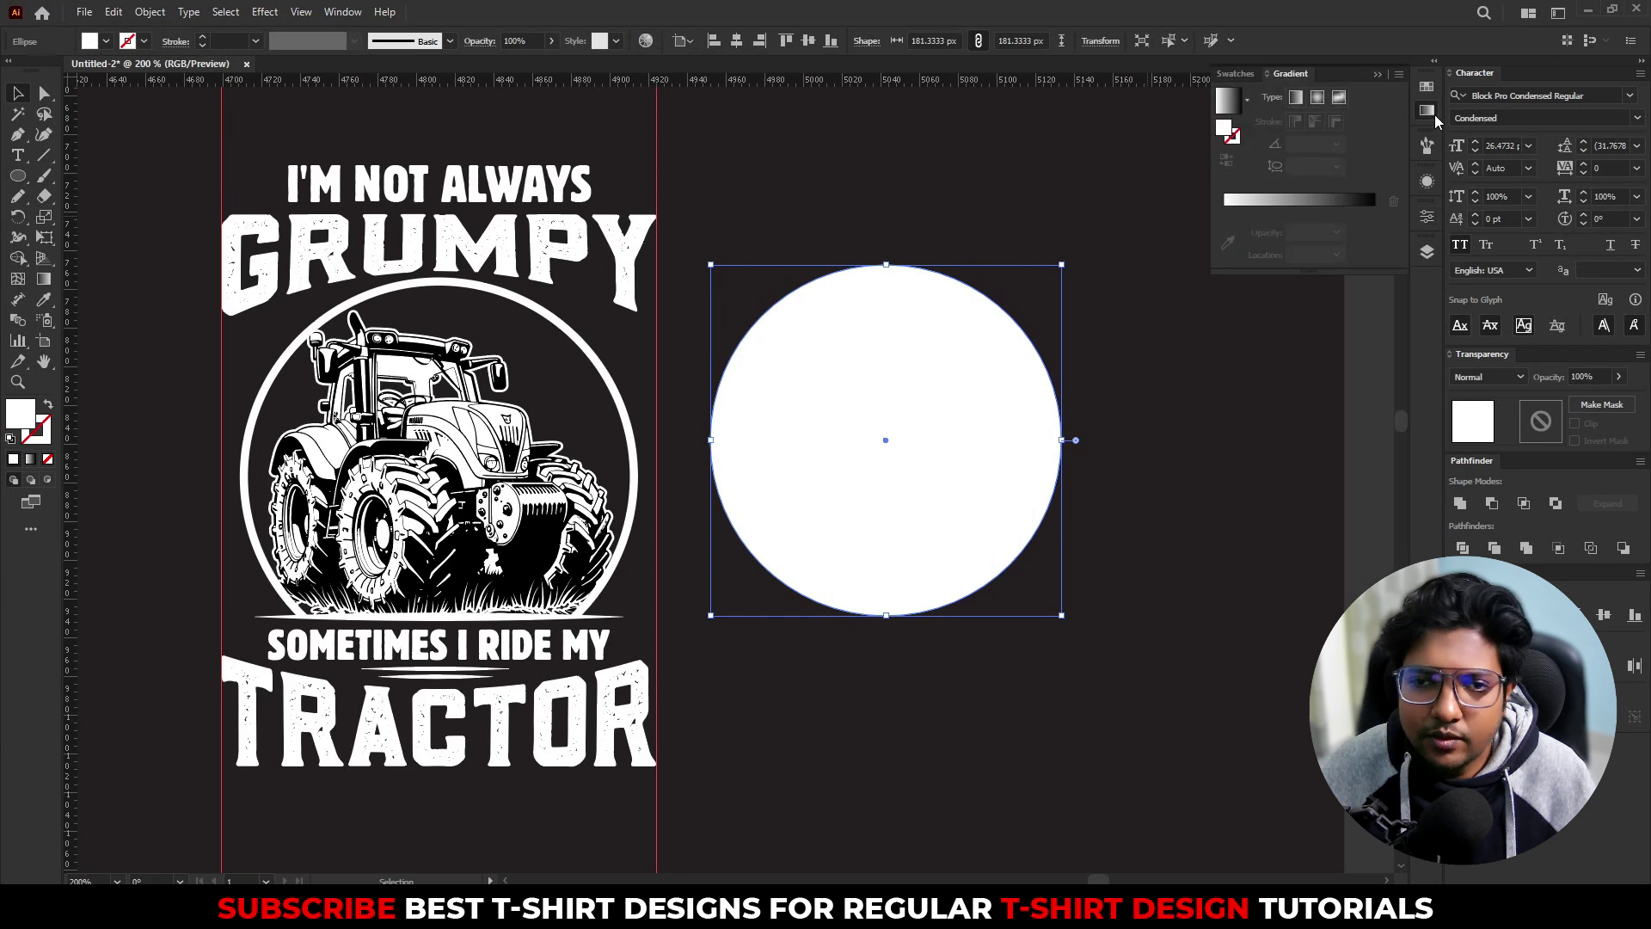
{"action": "left_click", "coordinate": [1280, 200]}
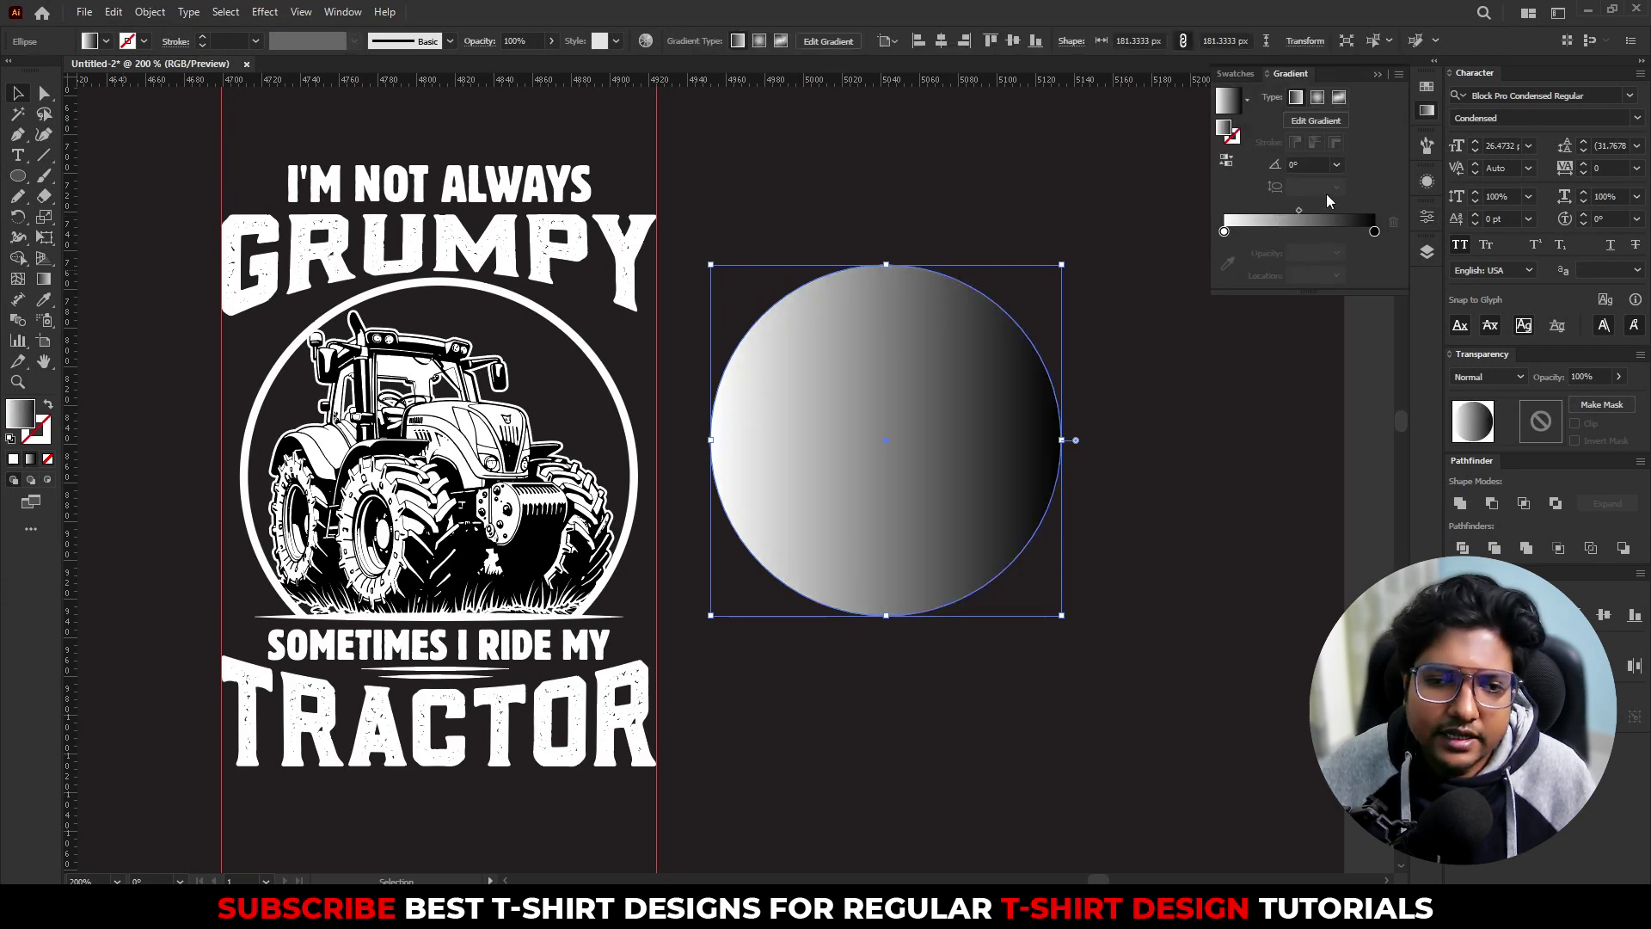
{"action": "left_click", "coordinate": [1318, 98]}
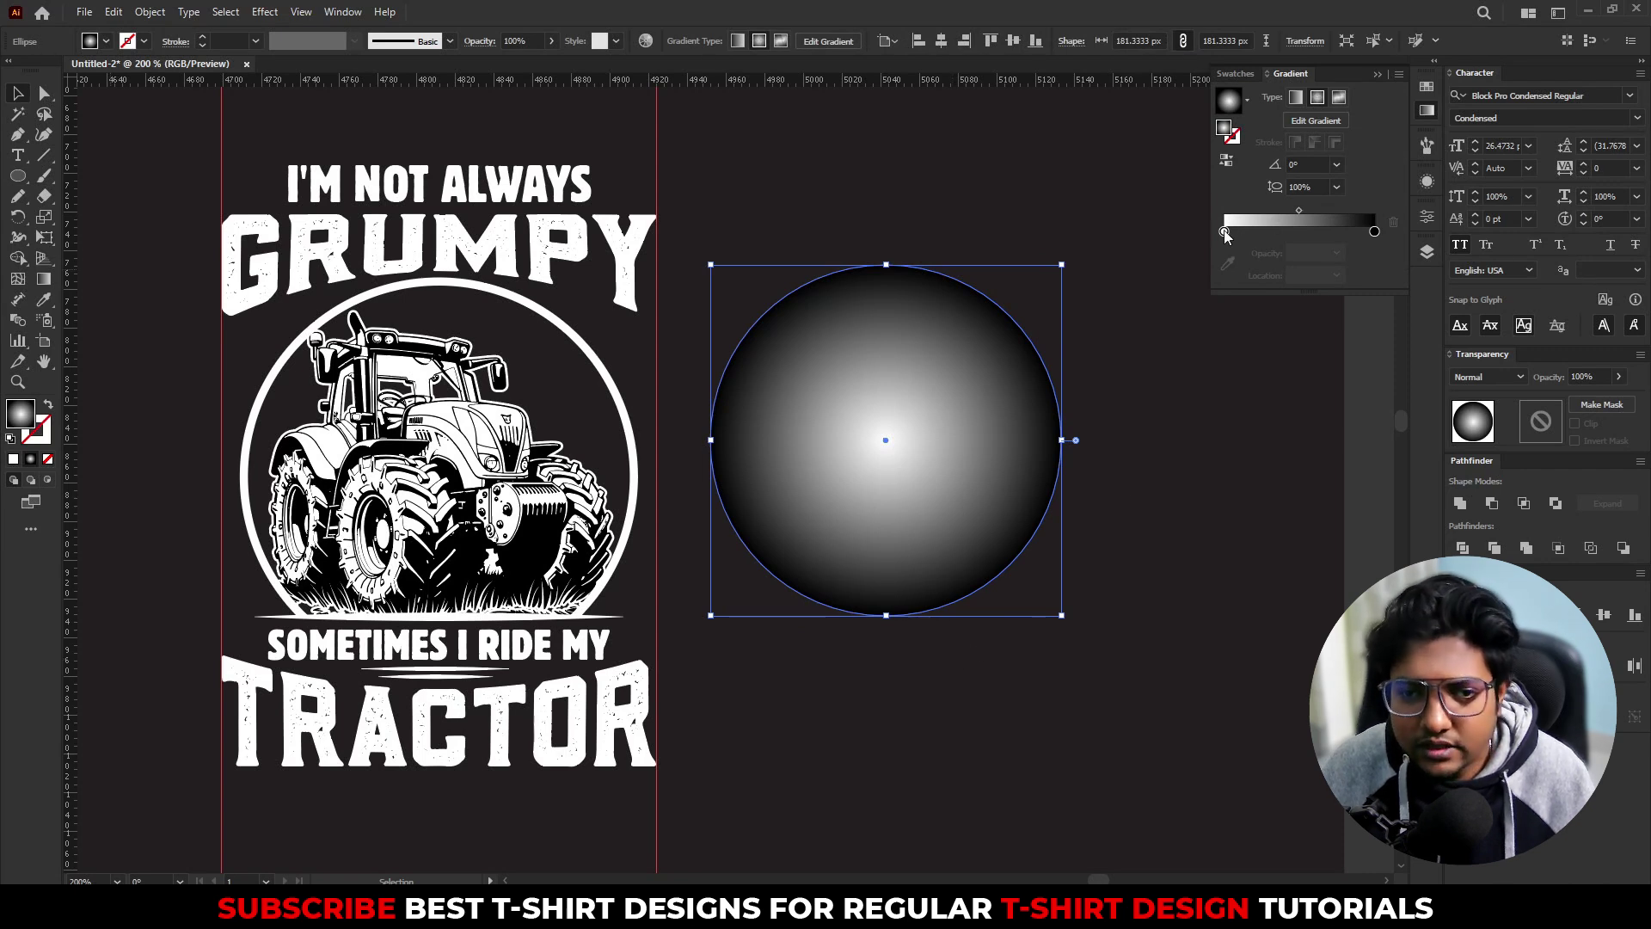
{"action": "left_click_drag", "start_coordinate": [1224, 230], "coordinate": [1369, 230]}
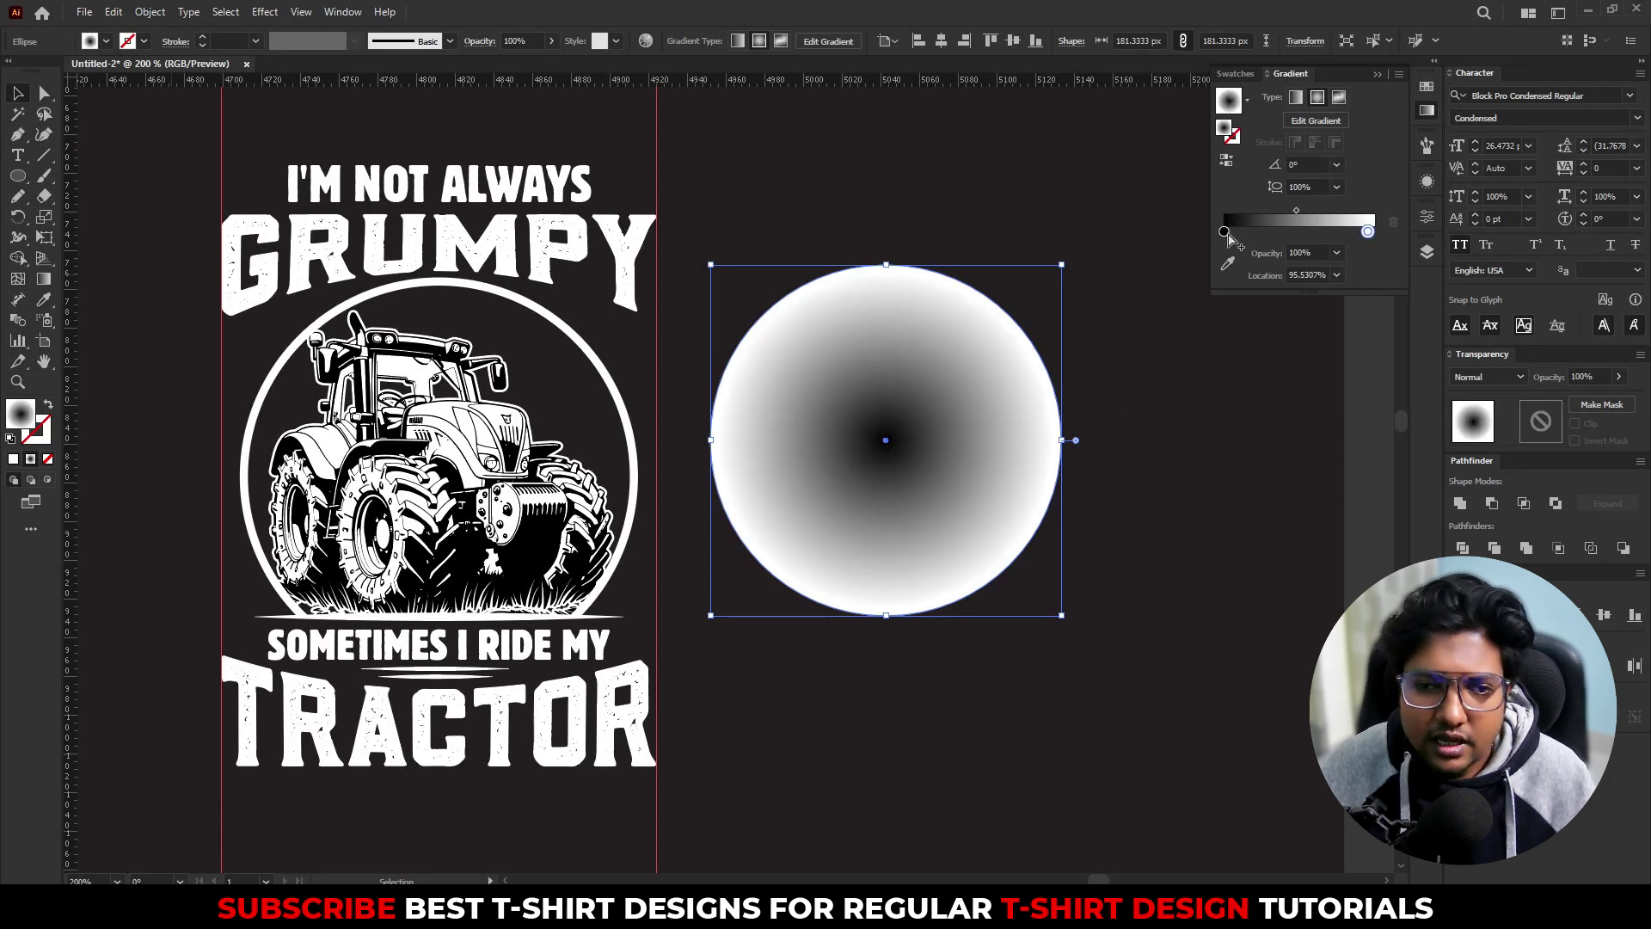
{"action": "left_click_drag", "start_coordinate": [1225, 232], "coordinate": [1245, 233]}
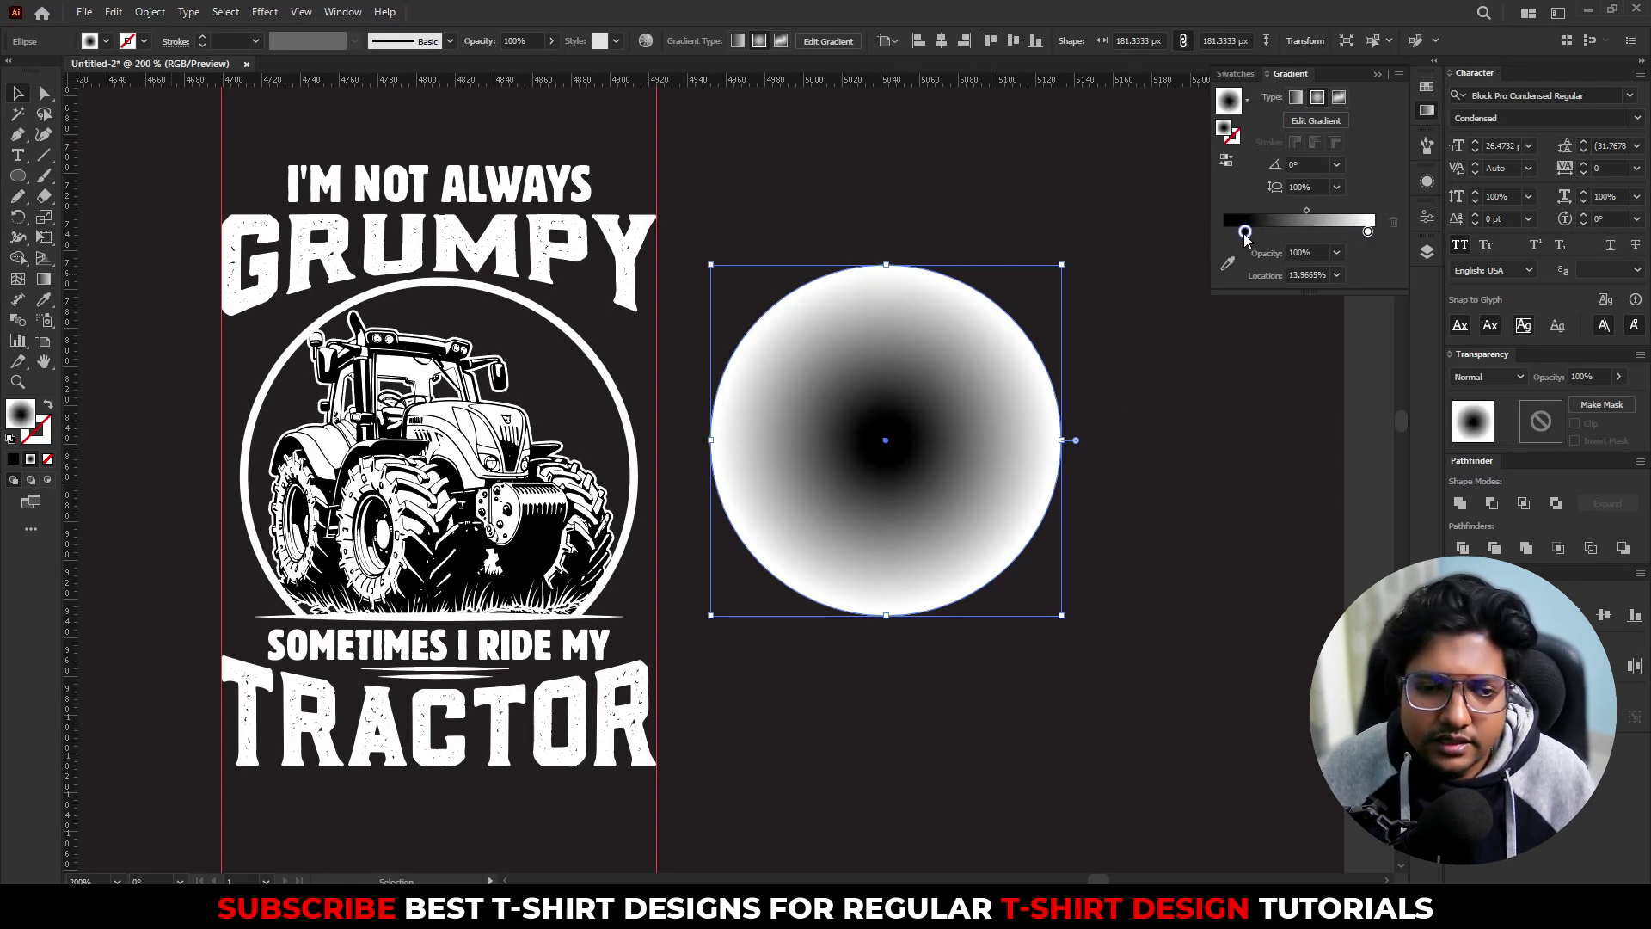
Step: Try a Color Halftone effect on the gradient circle with an 8-pixel maximum radius and 50° screen angles
{"action": "left_click", "coordinate": [262, 12]}
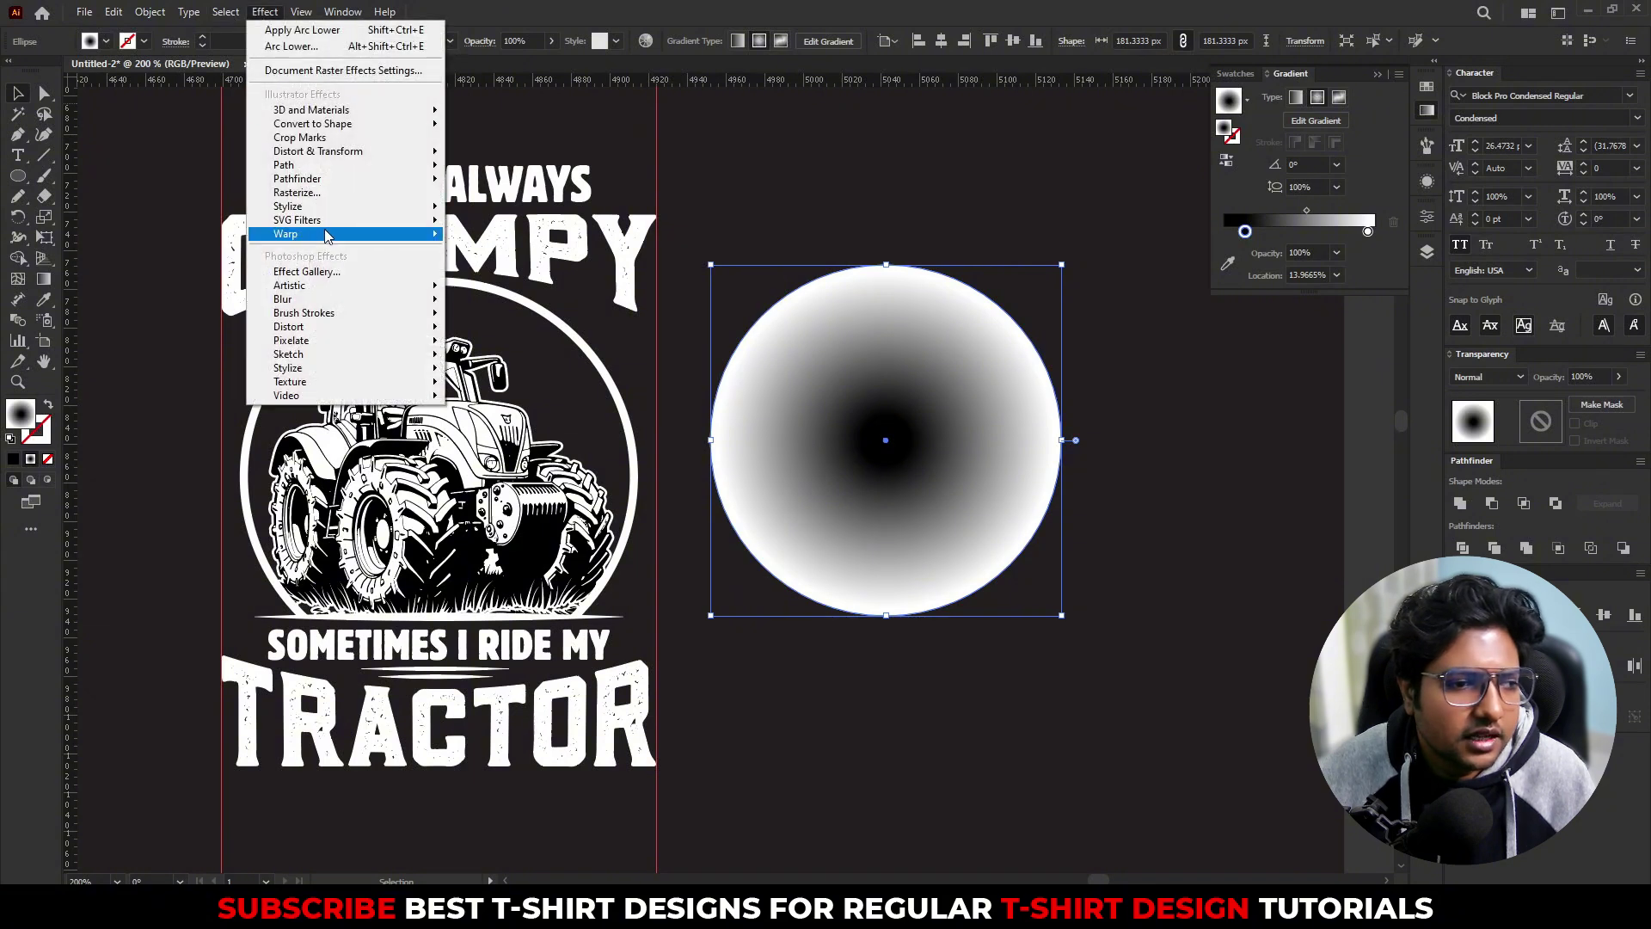
{"action": "mouse_move", "coordinate": [315, 345]}
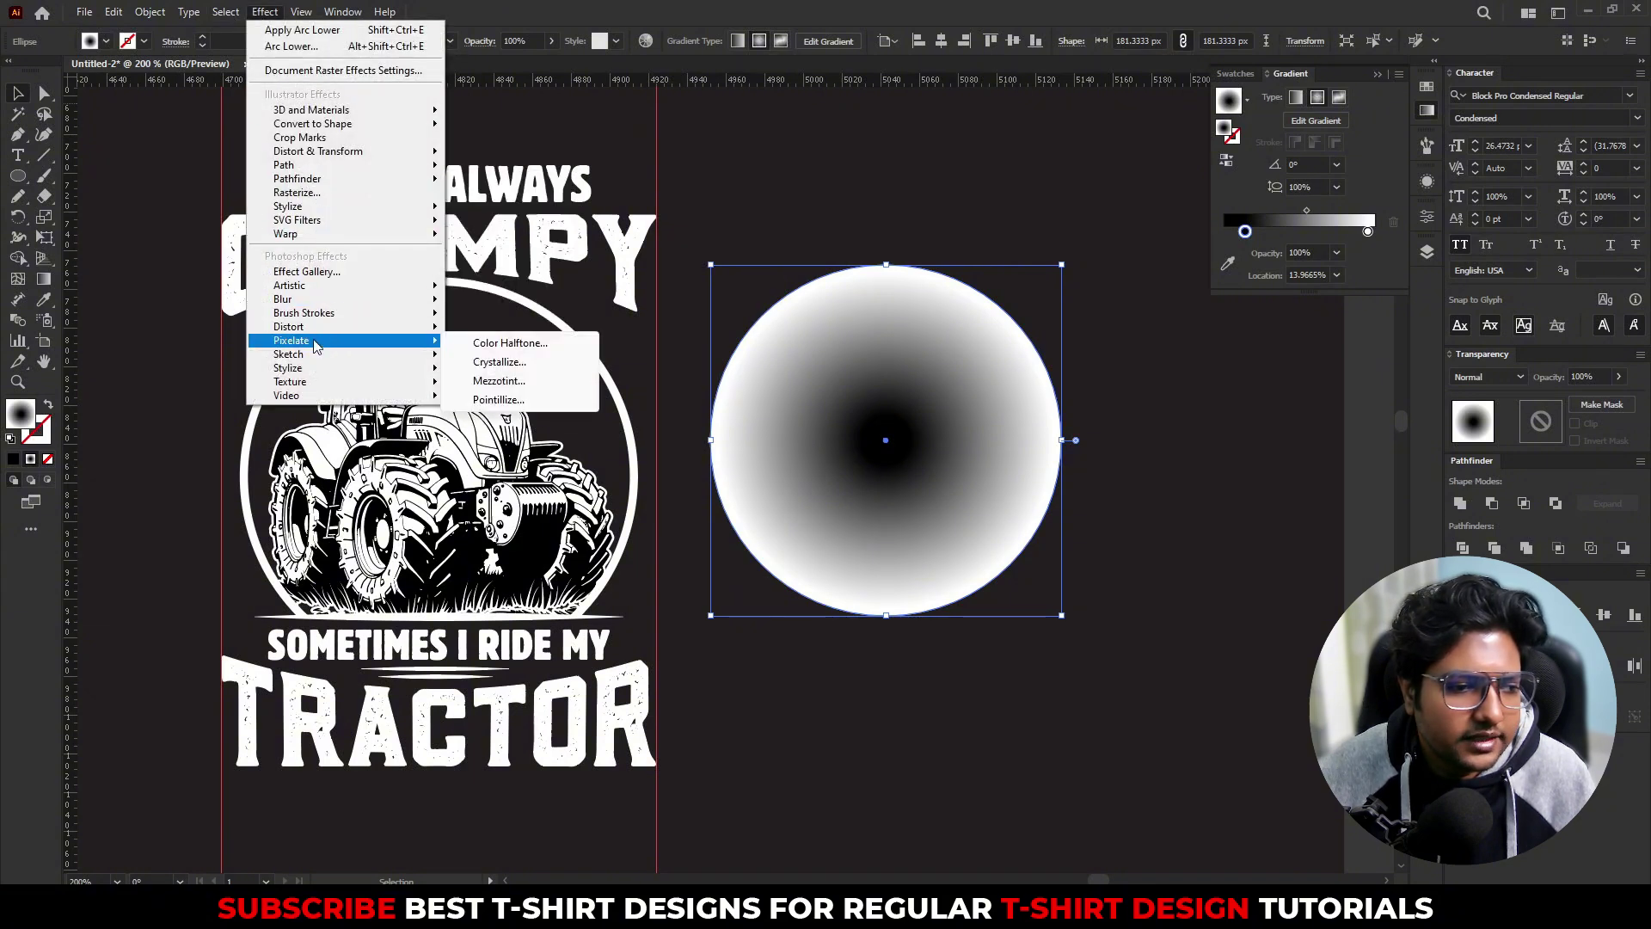
{"action": "left_click", "coordinate": [510, 344]}
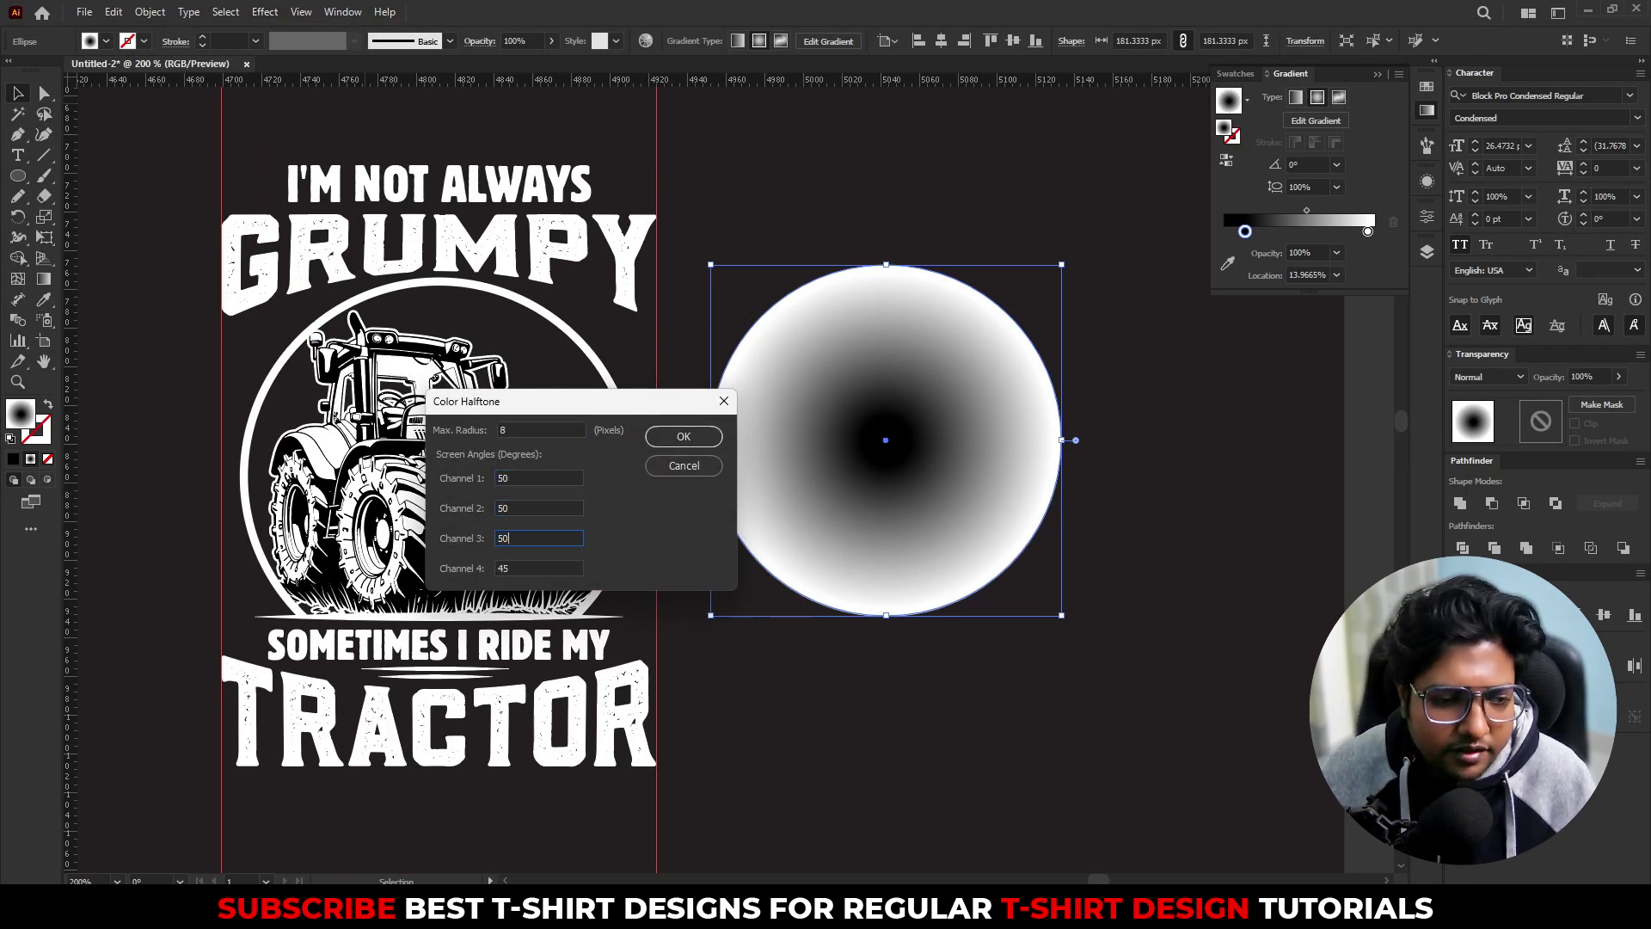
{"action": "key", "text": "Return"}
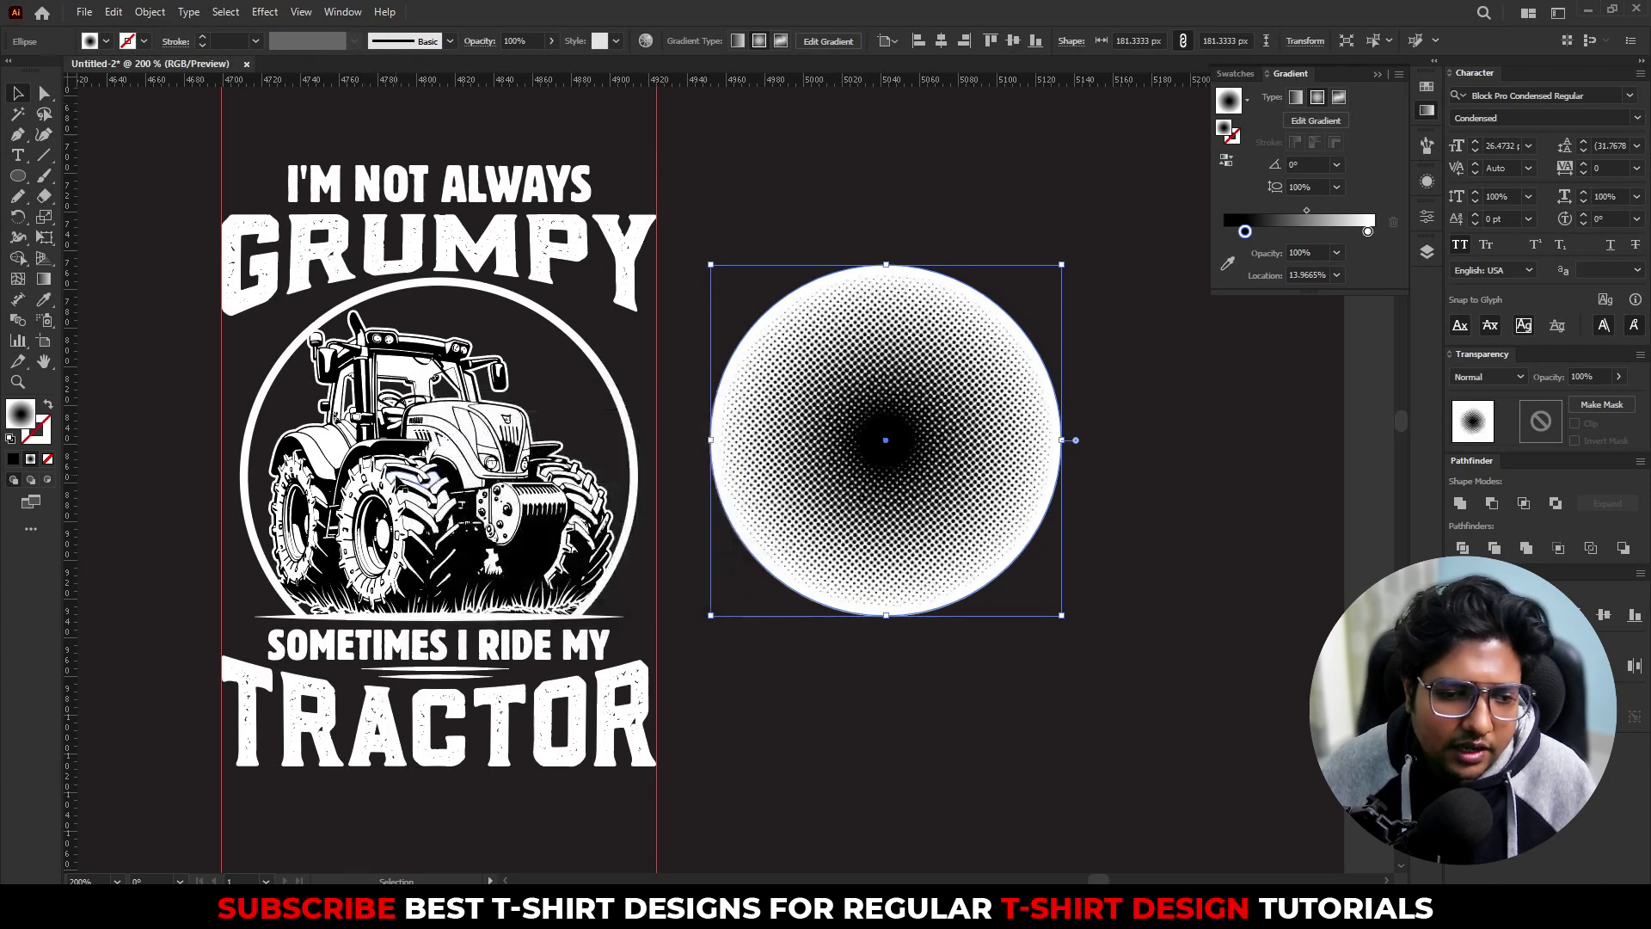
{"action": "key", "text": "ctrl+z"}
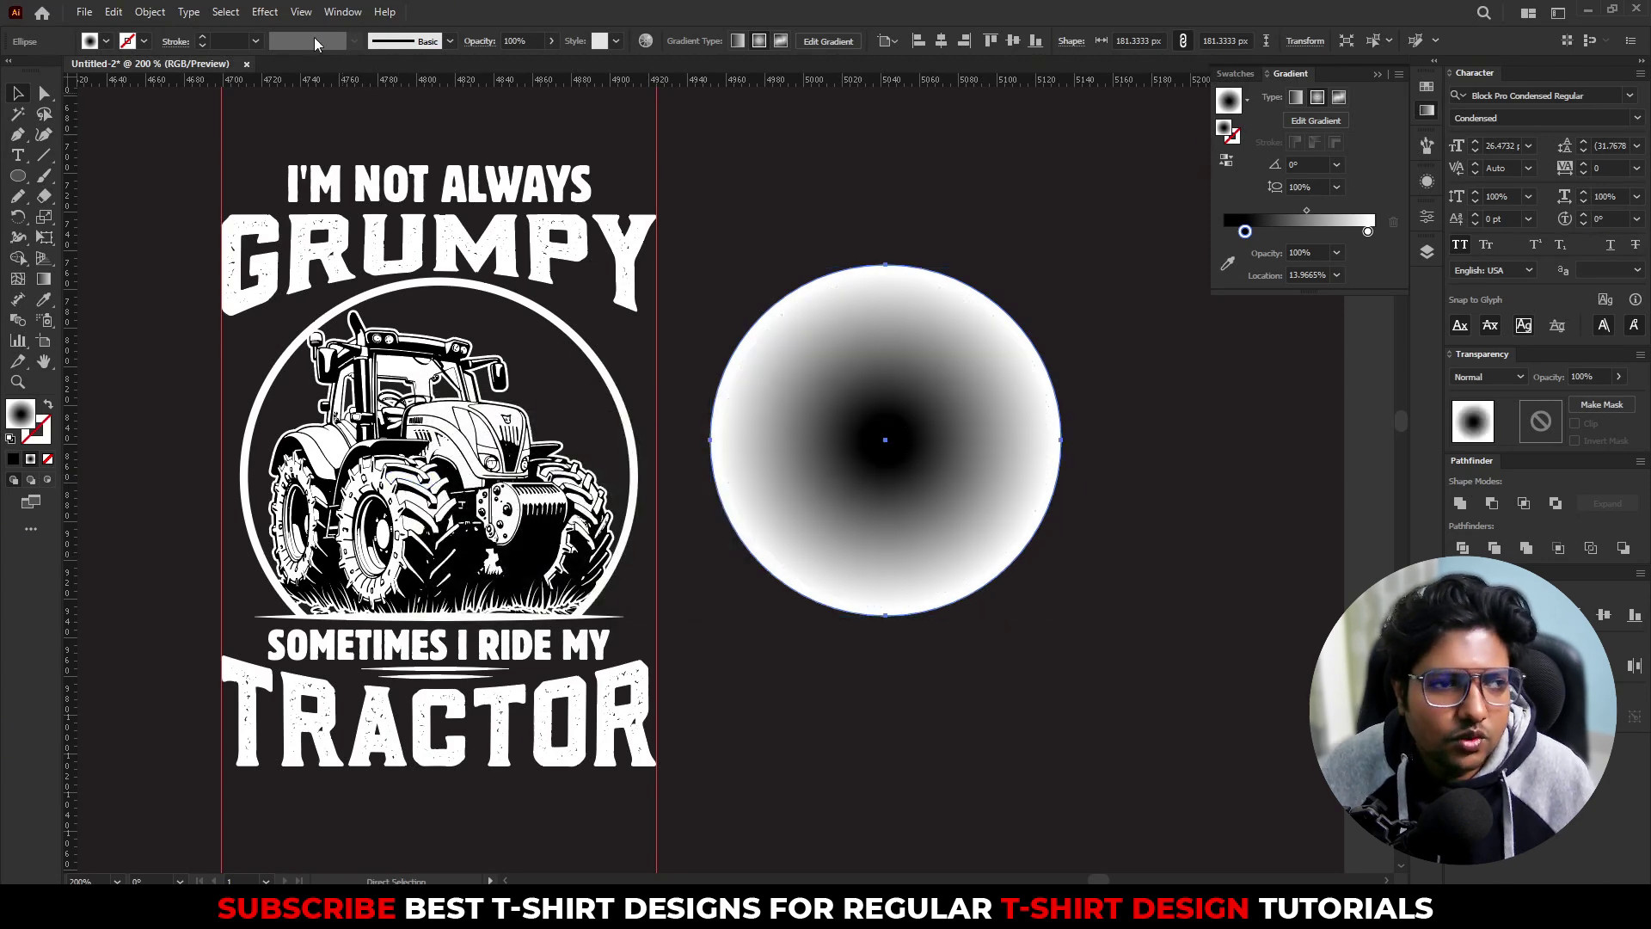
Step: Apply Color Halftone to the gradient circle with a 15-pixel maximum radius and 50° for all four channels, and move it slightly down
{"action": "left_click", "coordinate": [264, 11]}
{"action": "mouse_move", "coordinate": [350, 341]}
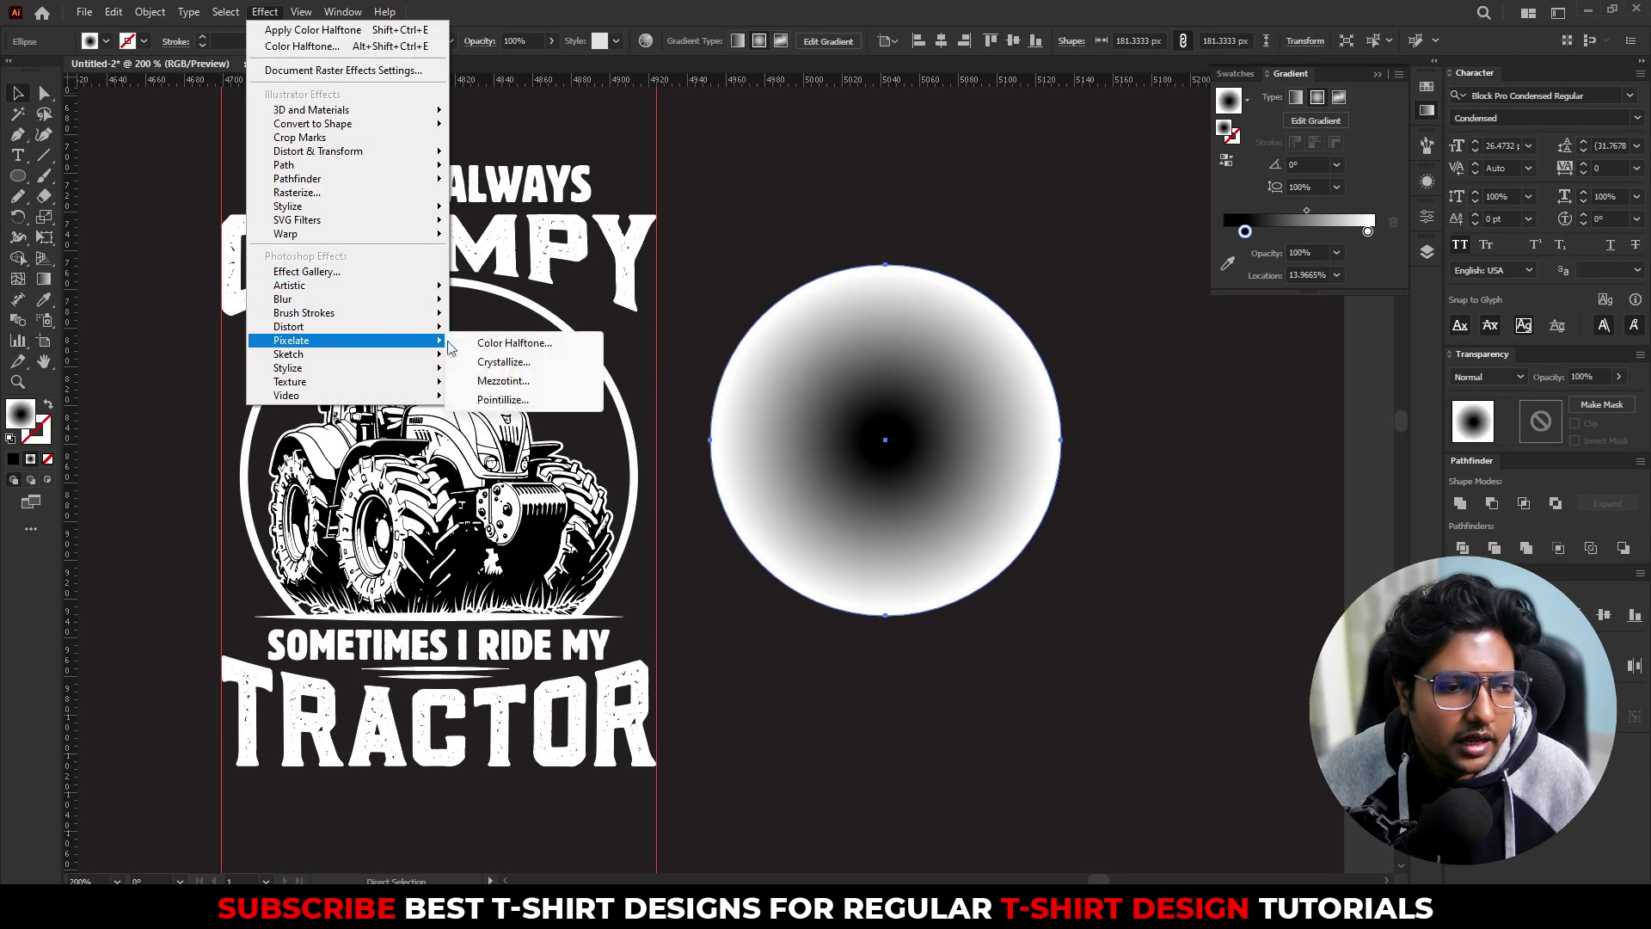
{"action": "left_click", "coordinate": [486, 340]}
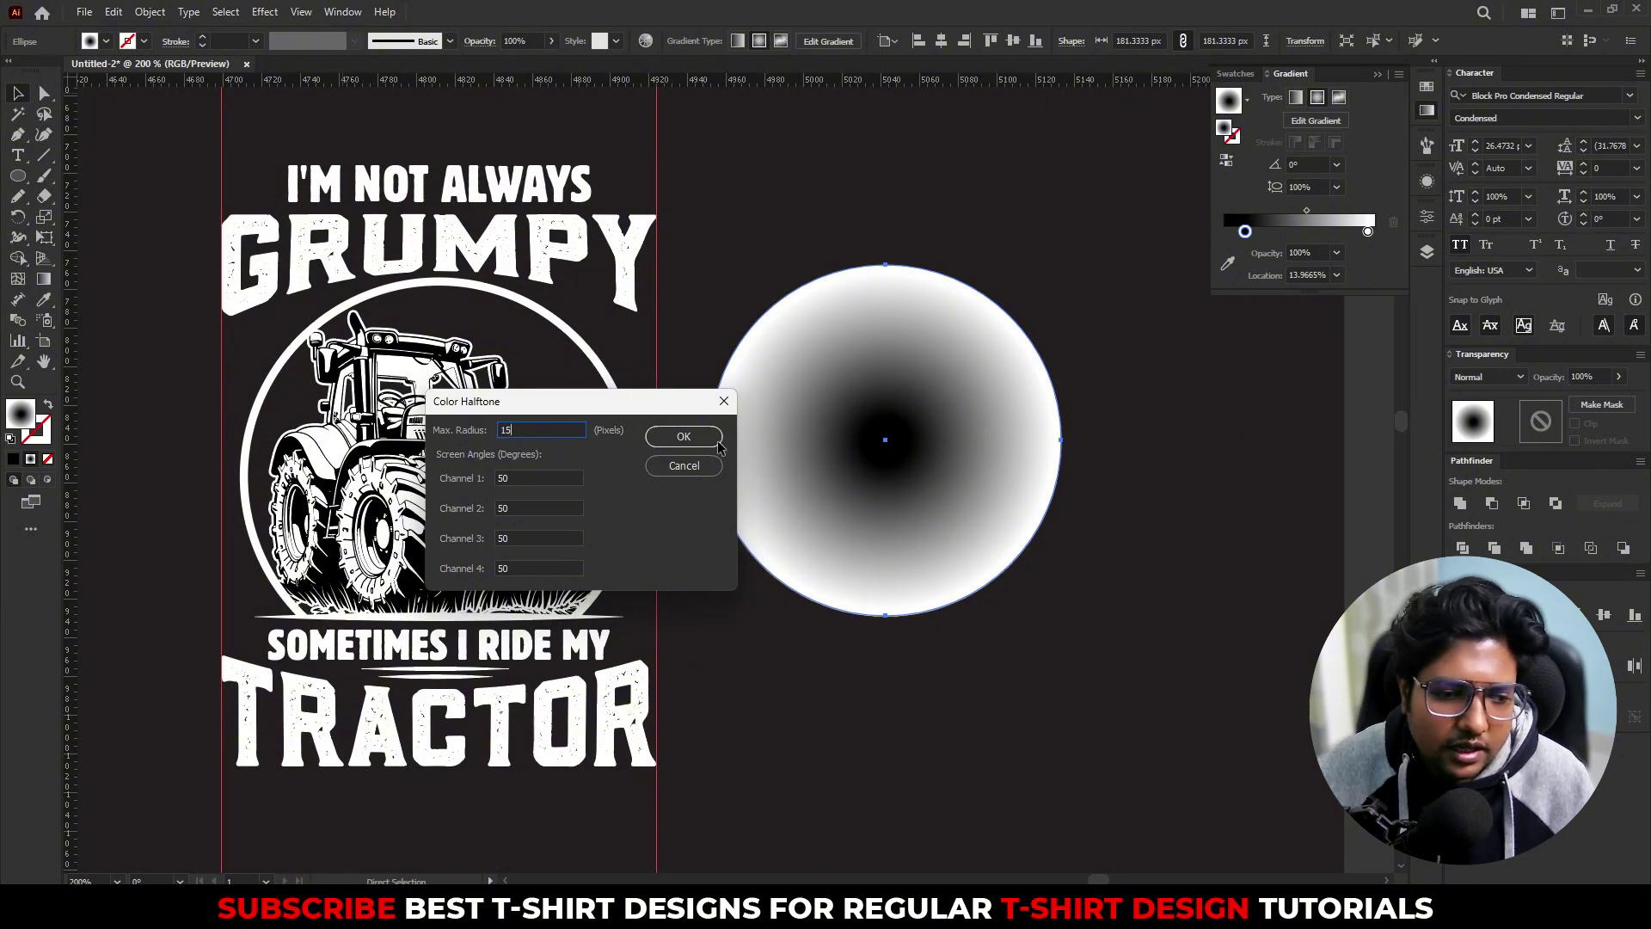
{"action": "left_click", "coordinate": [683, 437]}
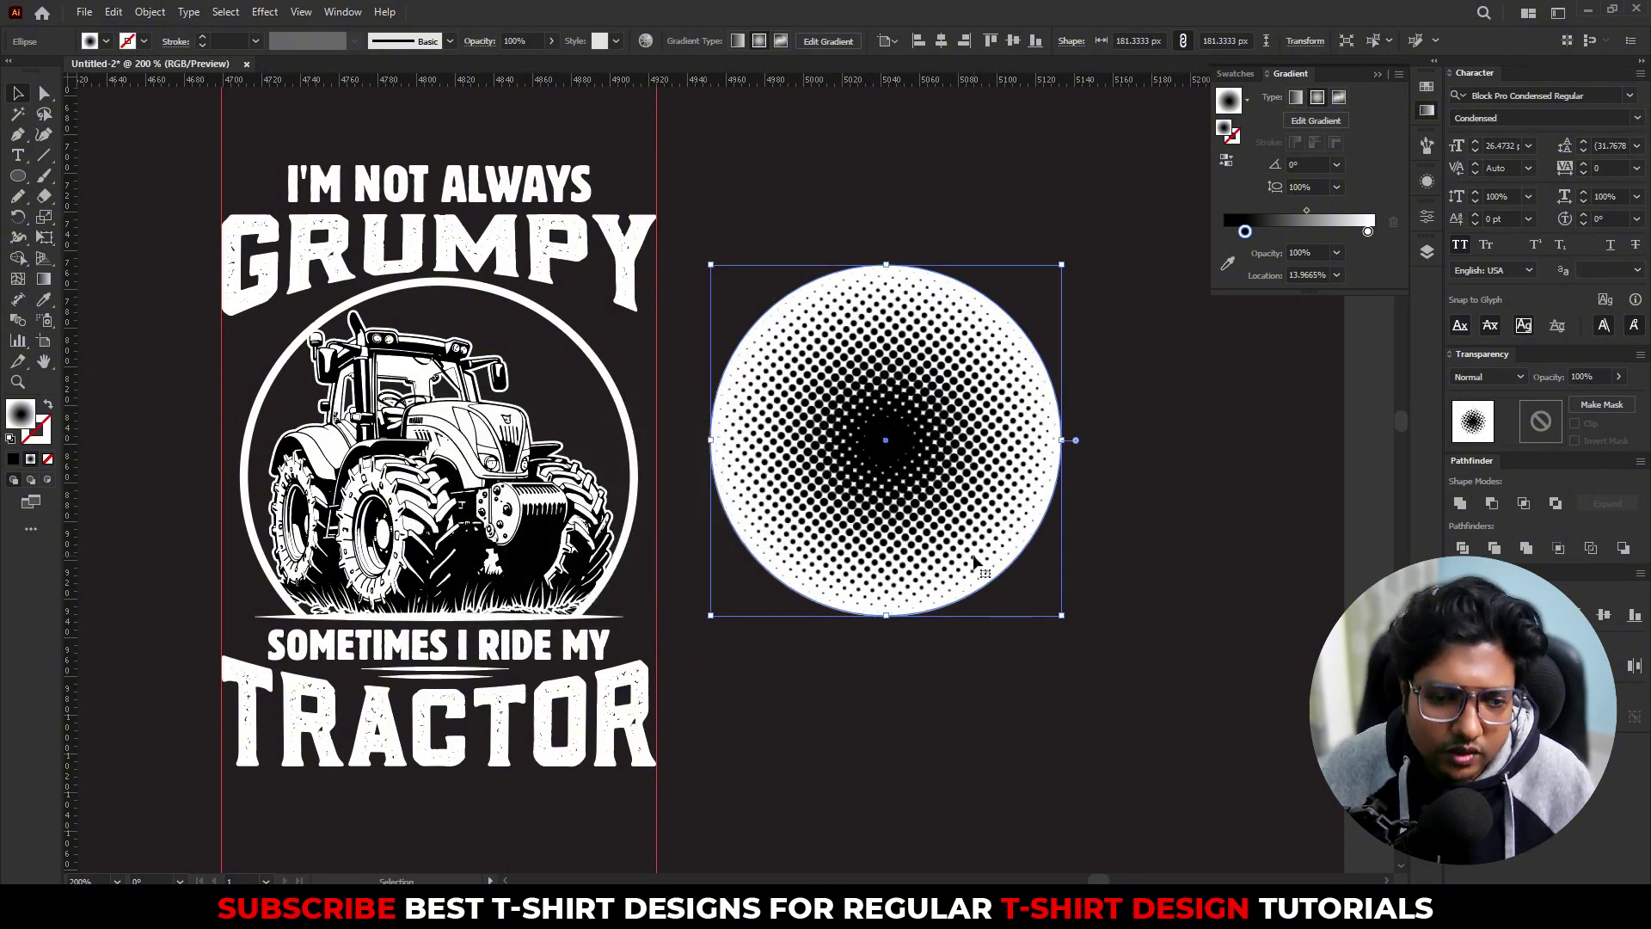
{"action": "left_click_drag", "start_coordinate": [899, 481], "coordinate": [901, 518]}
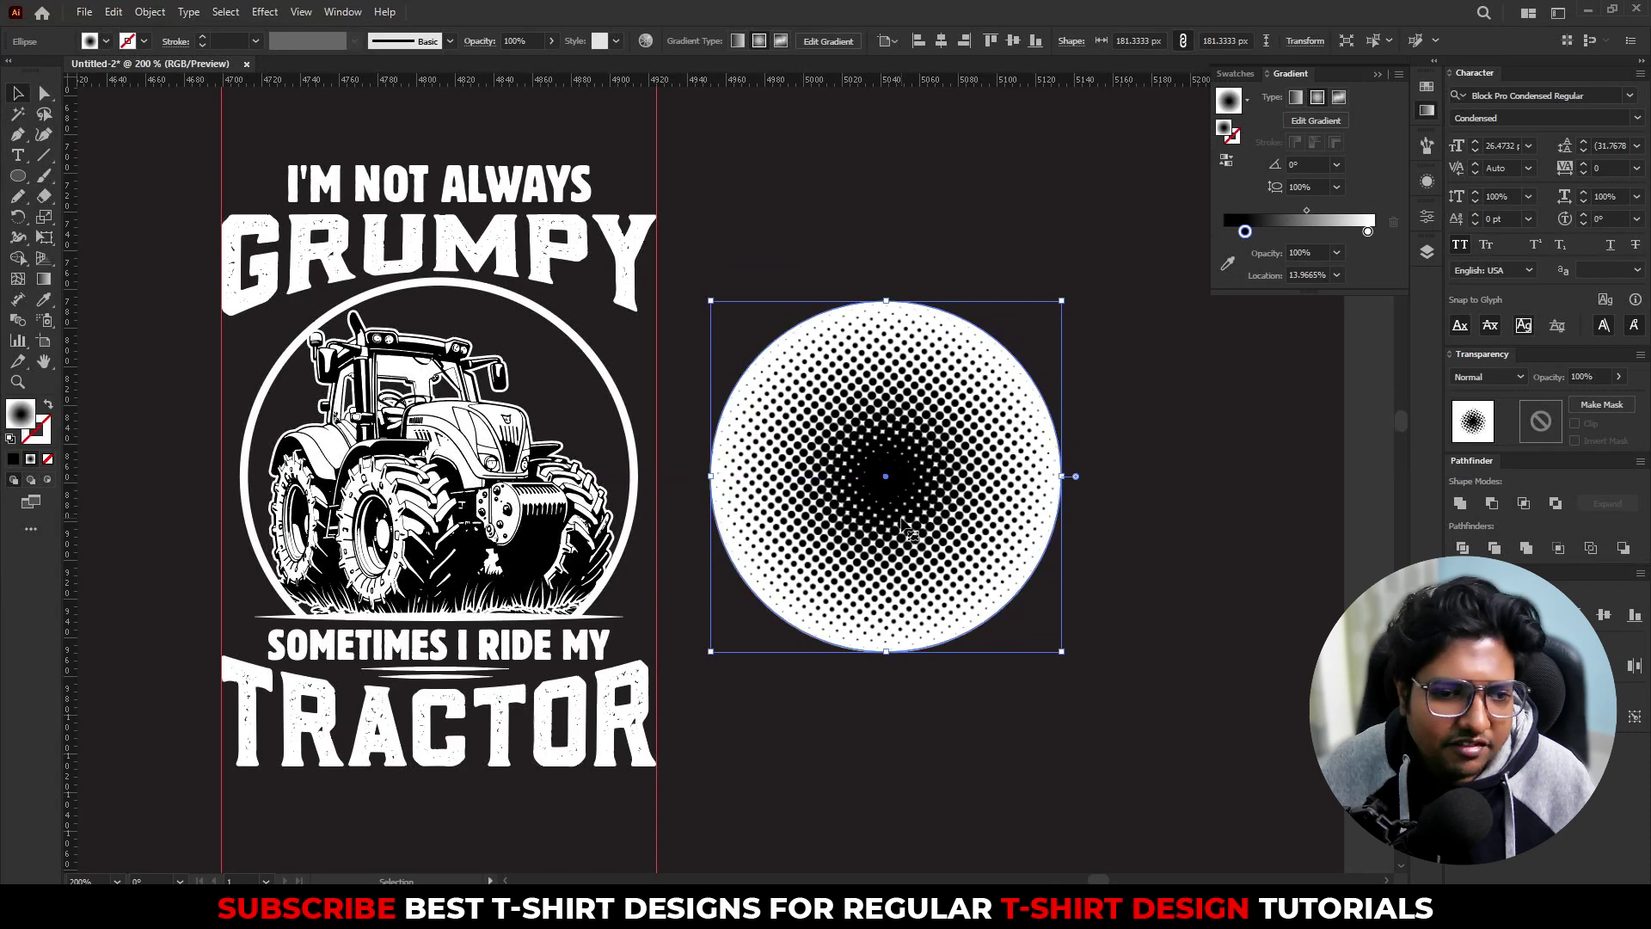
Step: Expand the appearance of the halftone circle, trace it with the default Image Trace preset and expand the tracing into vector paths
{"action": "left_click", "coordinate": [150, 11]}
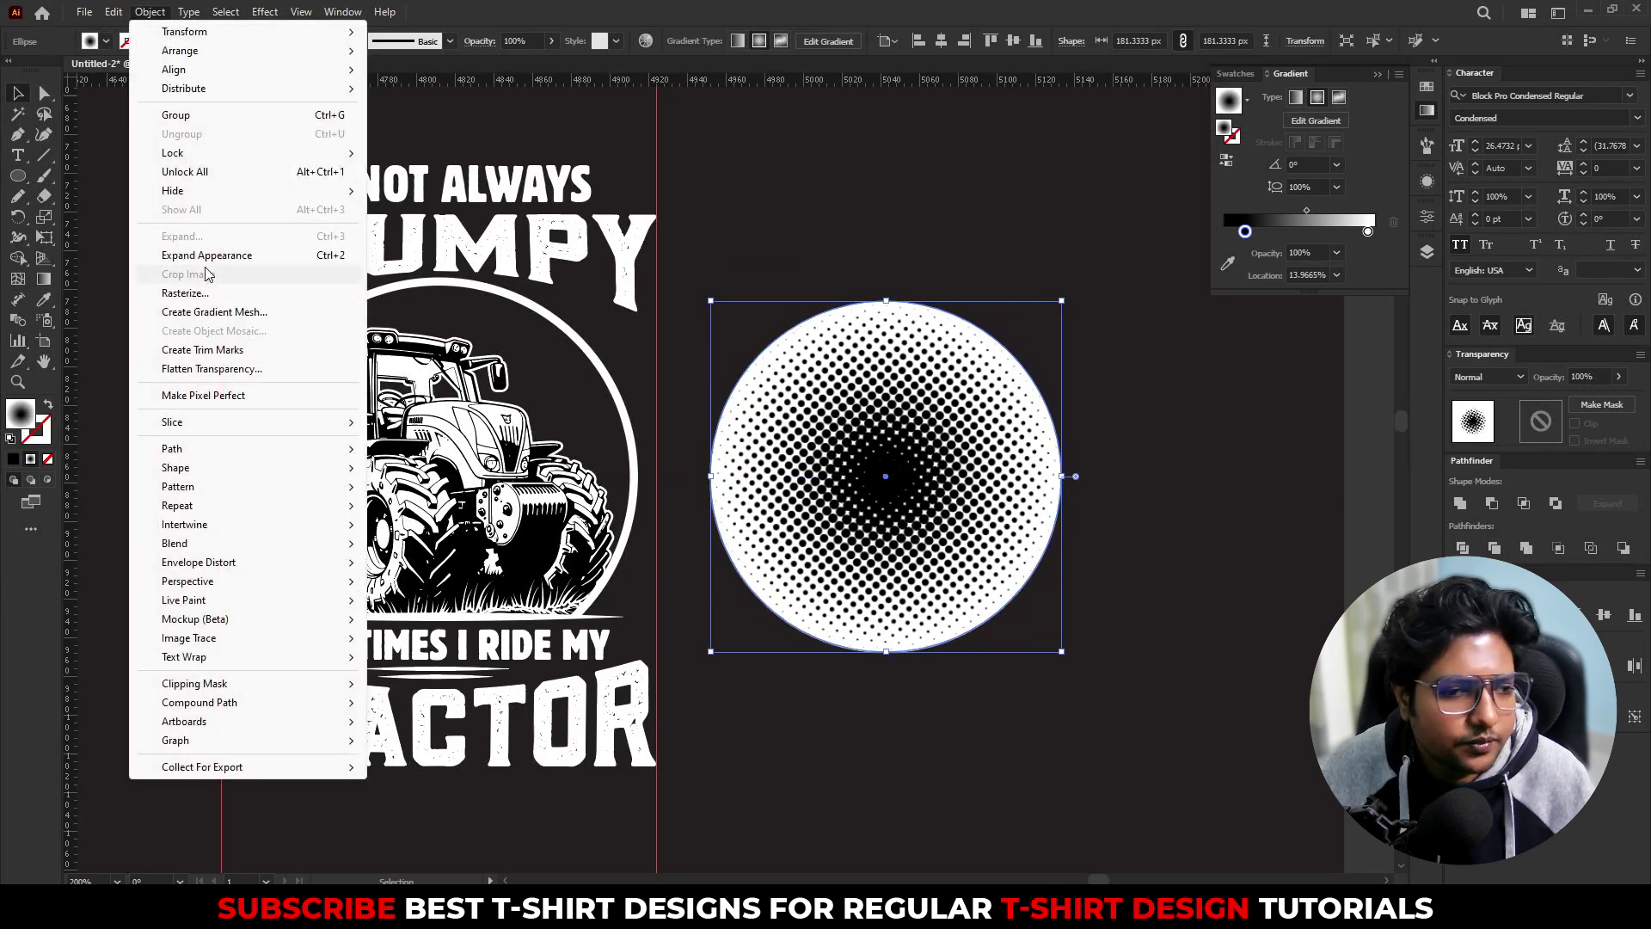
{"action": "left_click", "coordinate": [201, 258]}
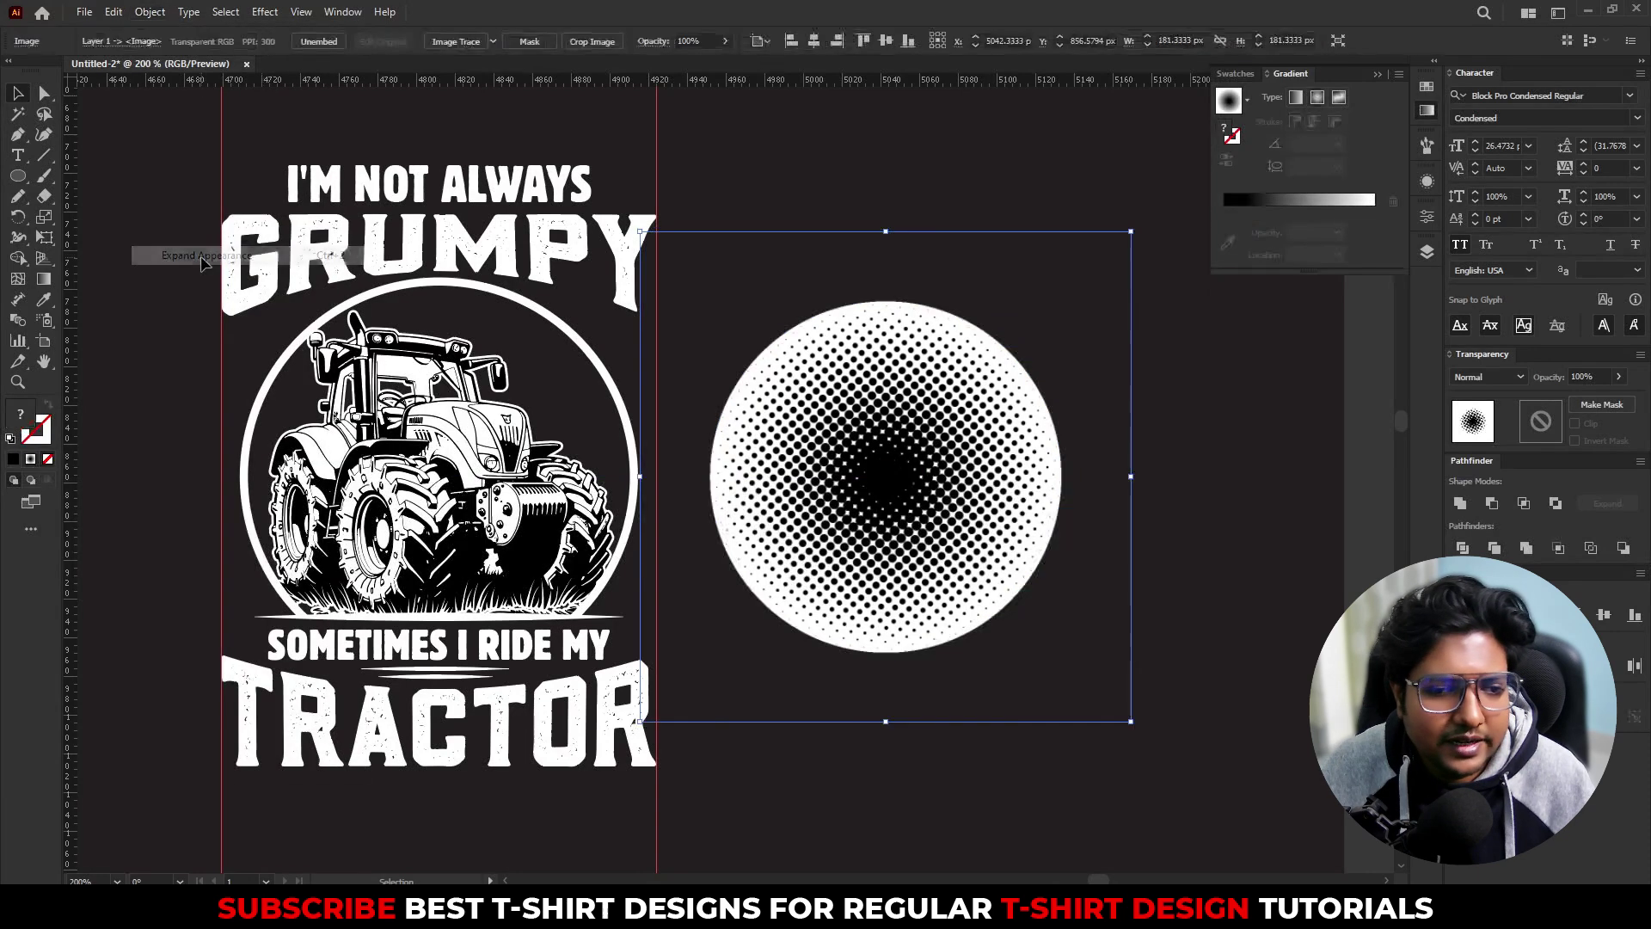
{"action": "left_click", "coordinate": [439, 39]}
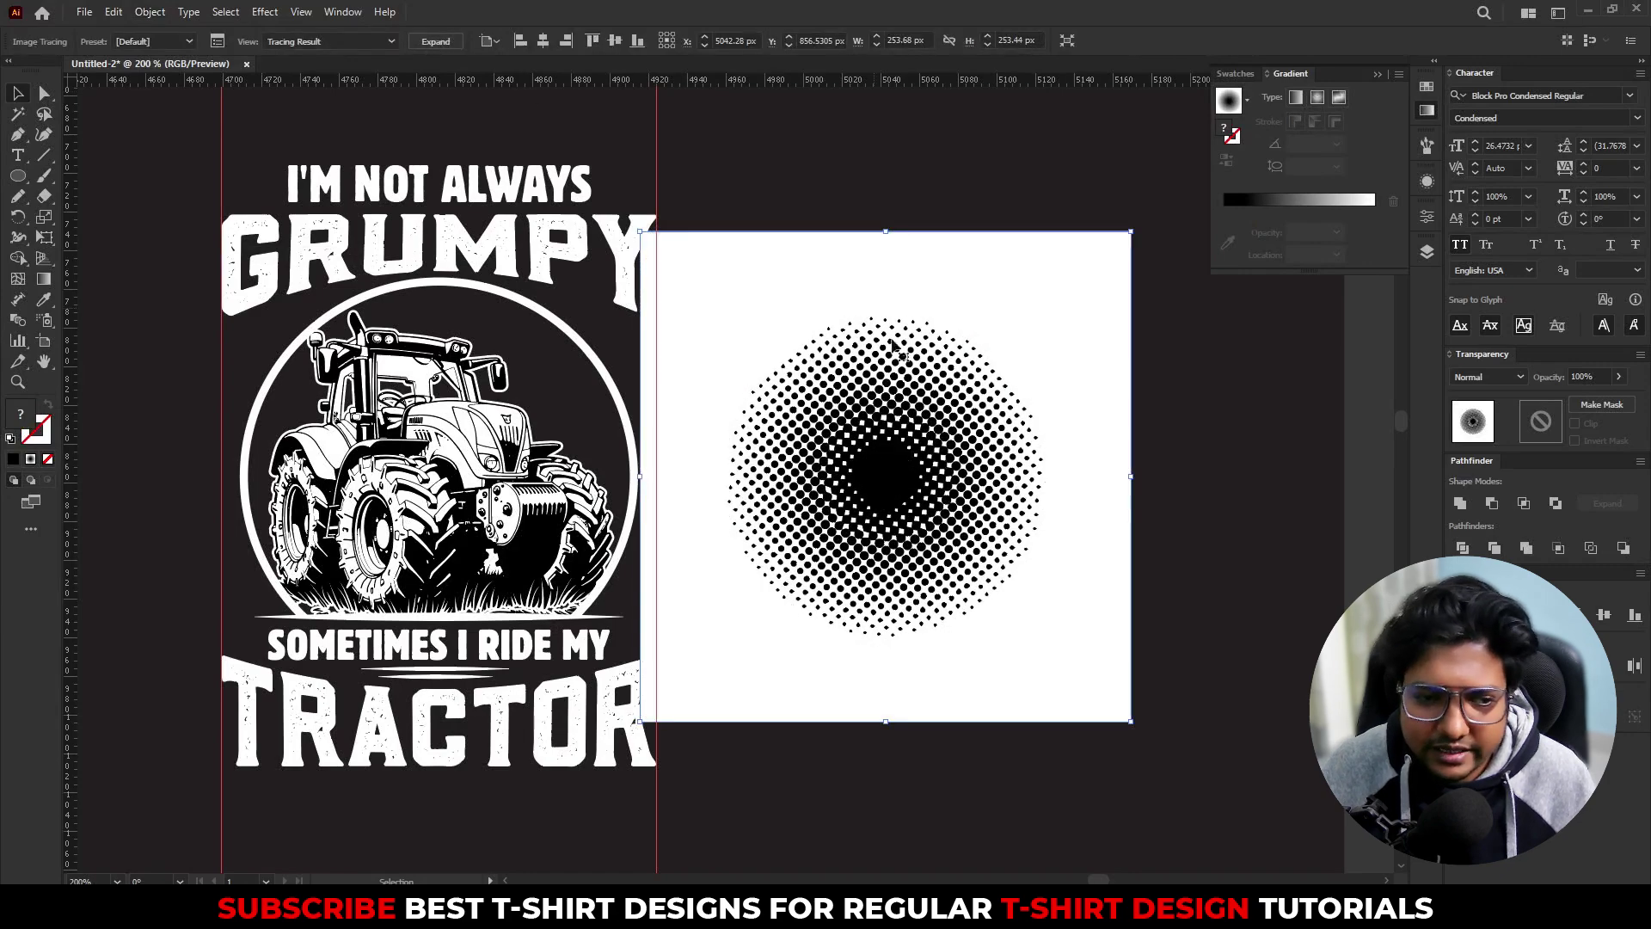
{"action": "scroll", "coordinate": [952, 475], "scroll_direction": "up", "scroll_amount": 5}
{"action": "scroll", "coordinate": [937, 307], "scroll_direction": "down", "scroll_amount": 4}
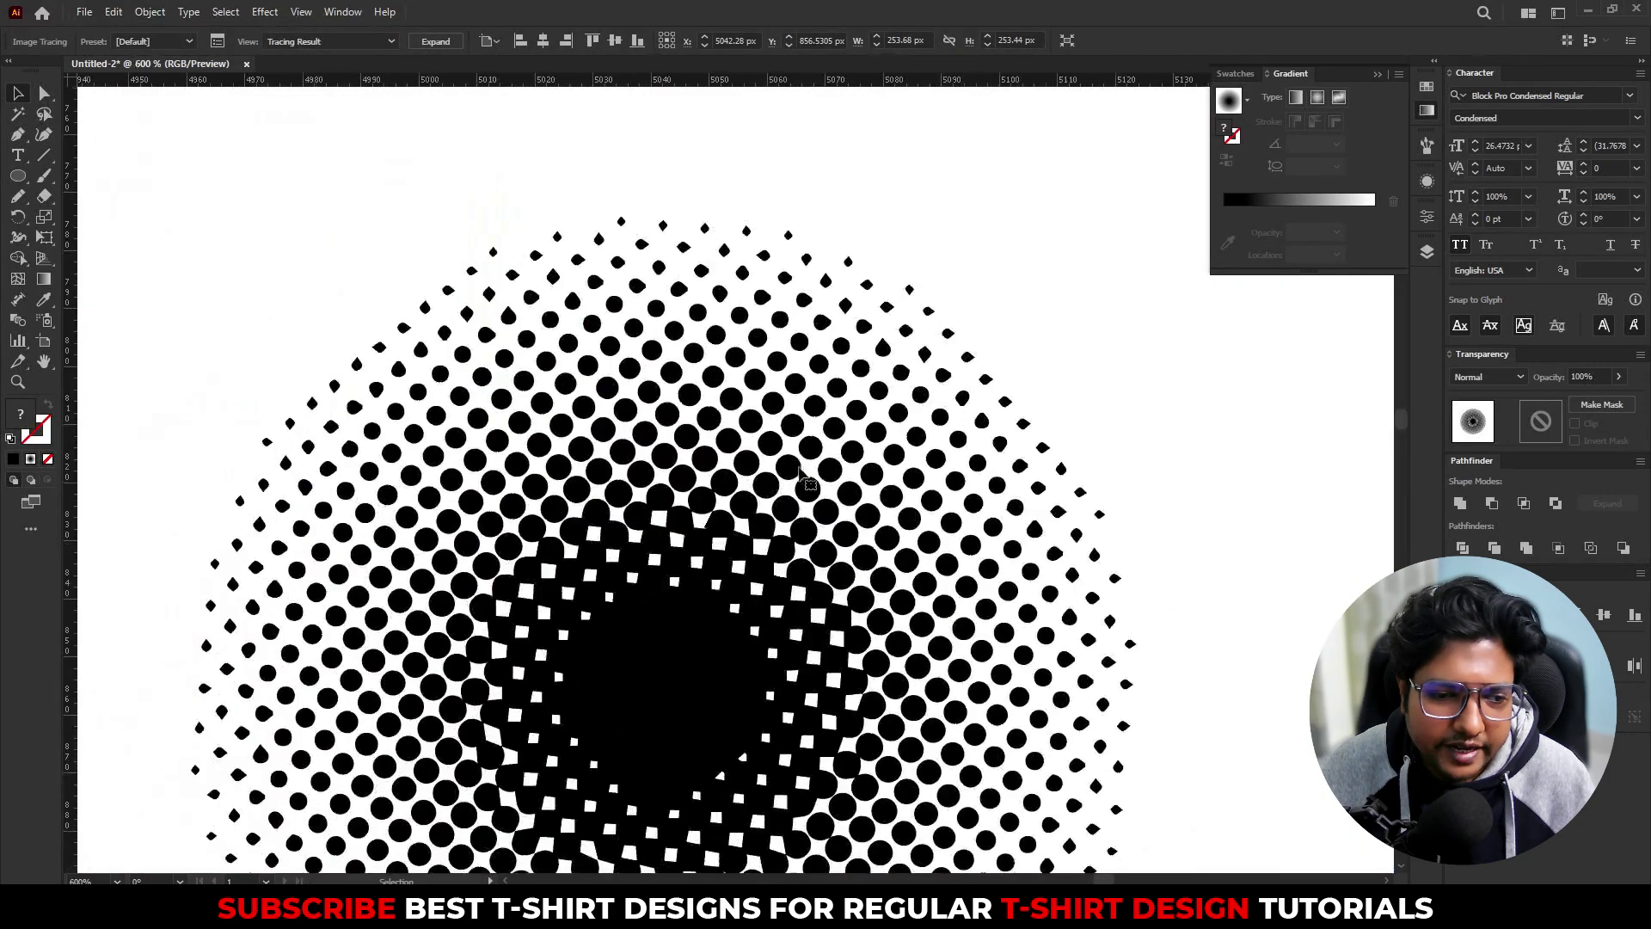
{"action": "left_click", "coordinate": [436, 42]}
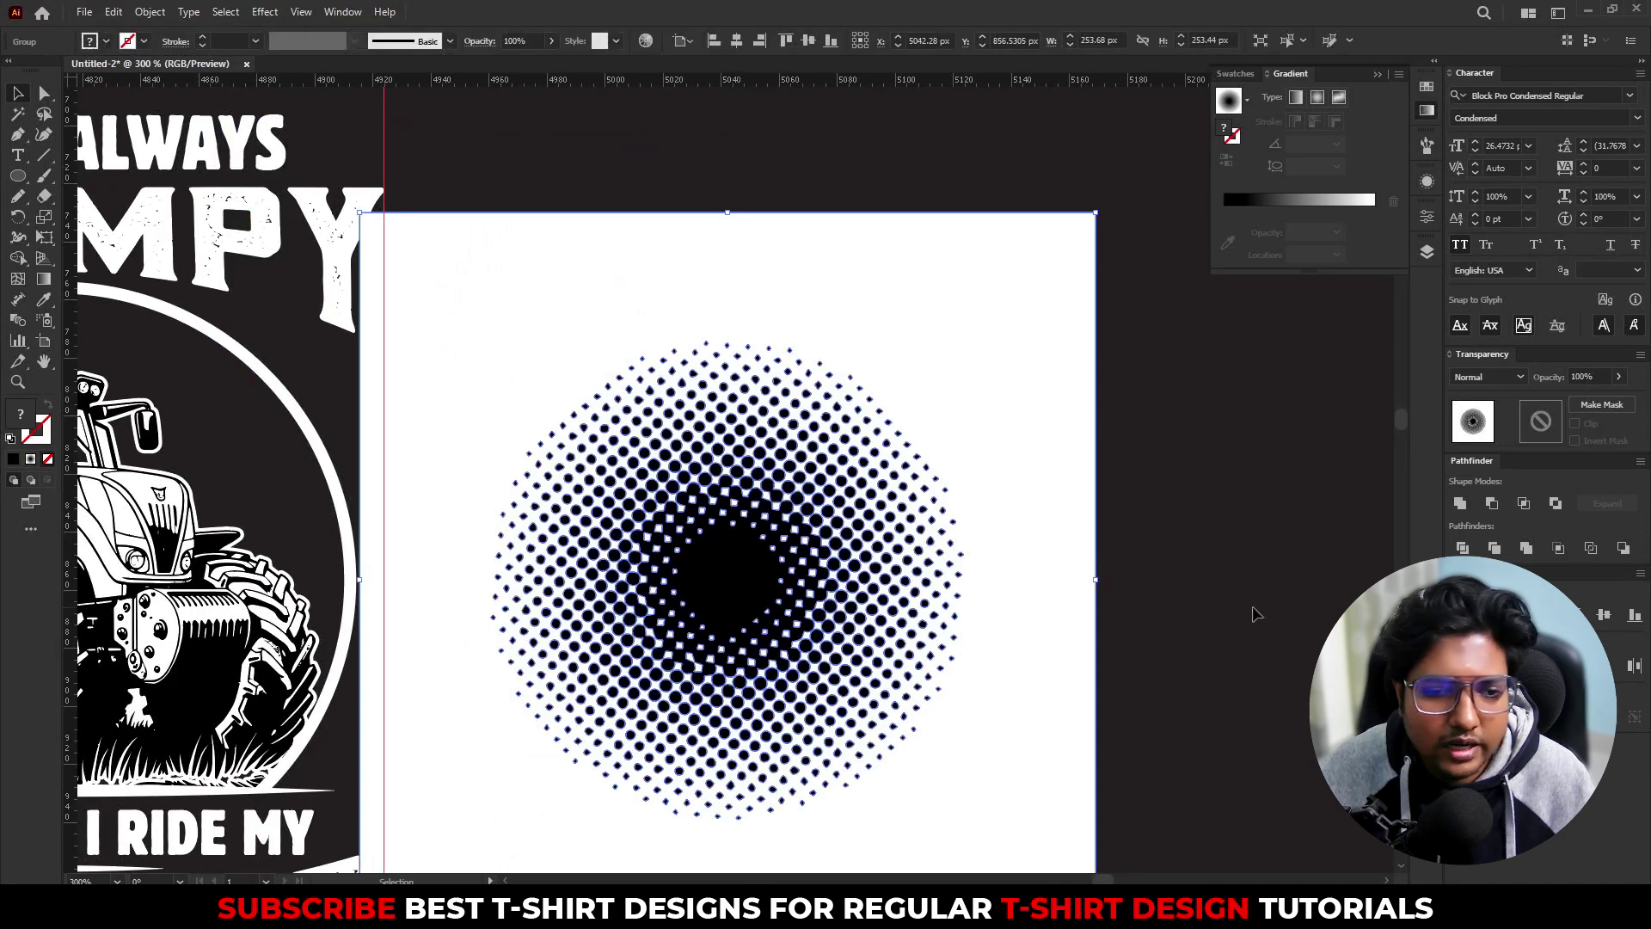
Step: Delete all the white areas from the traced halftone group, keeping only the black dots
{"action": "double_click", "coordinate": [1041, 423]}
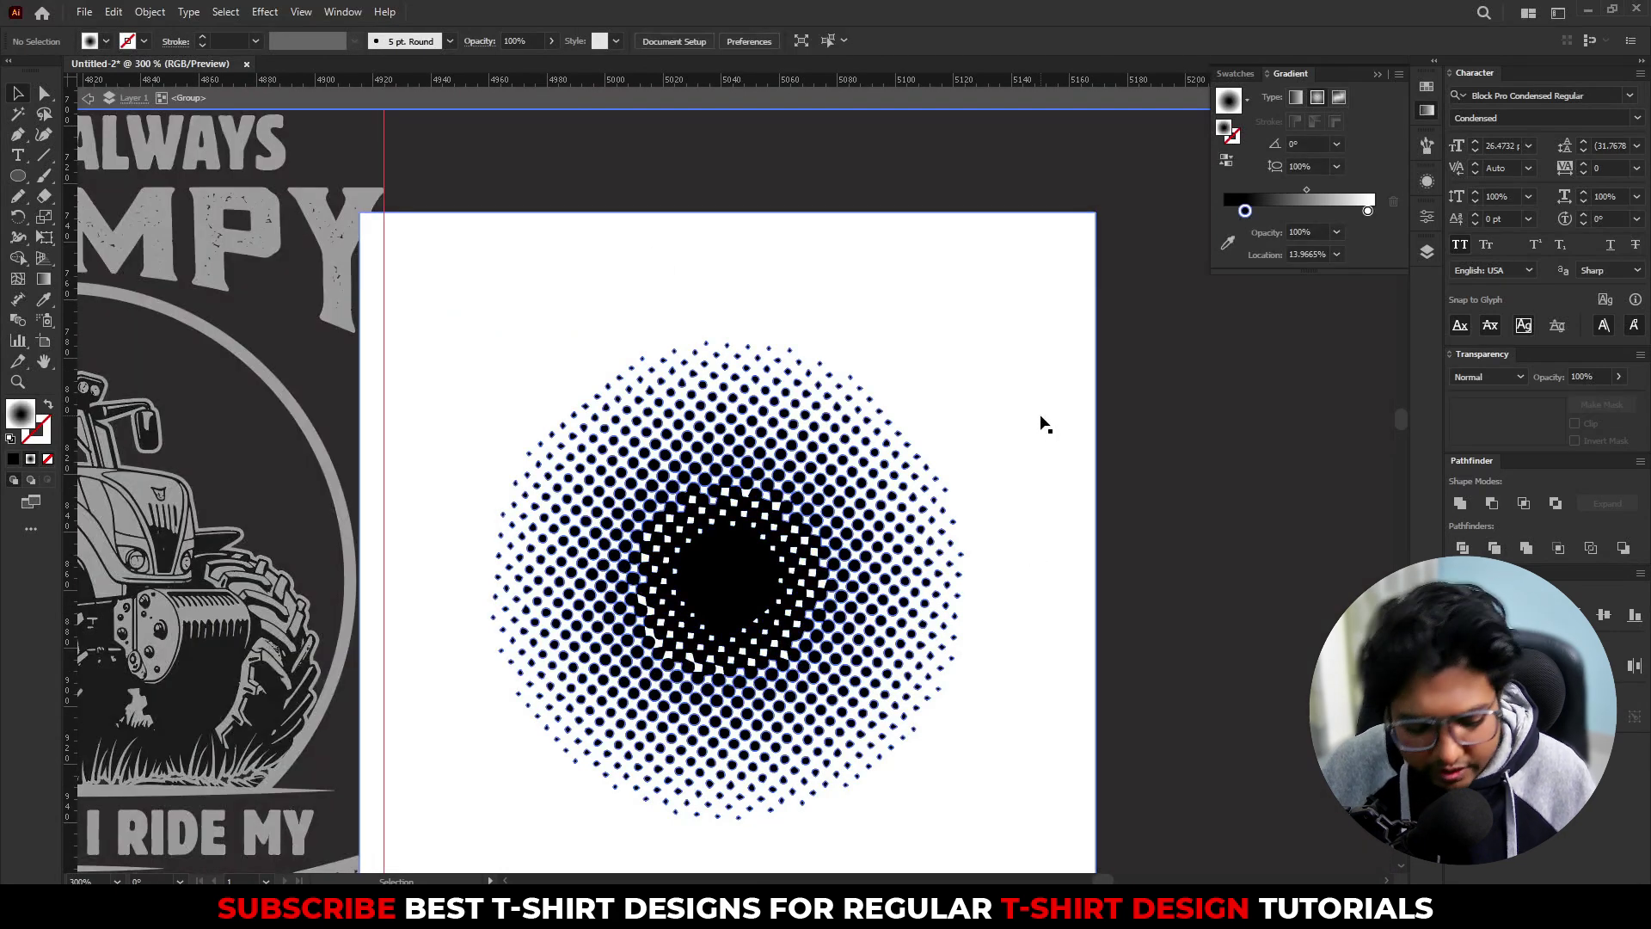
{"action": "left_click", "coordinate": [987, 398]}
{"action": "key", "text": "Delete"}
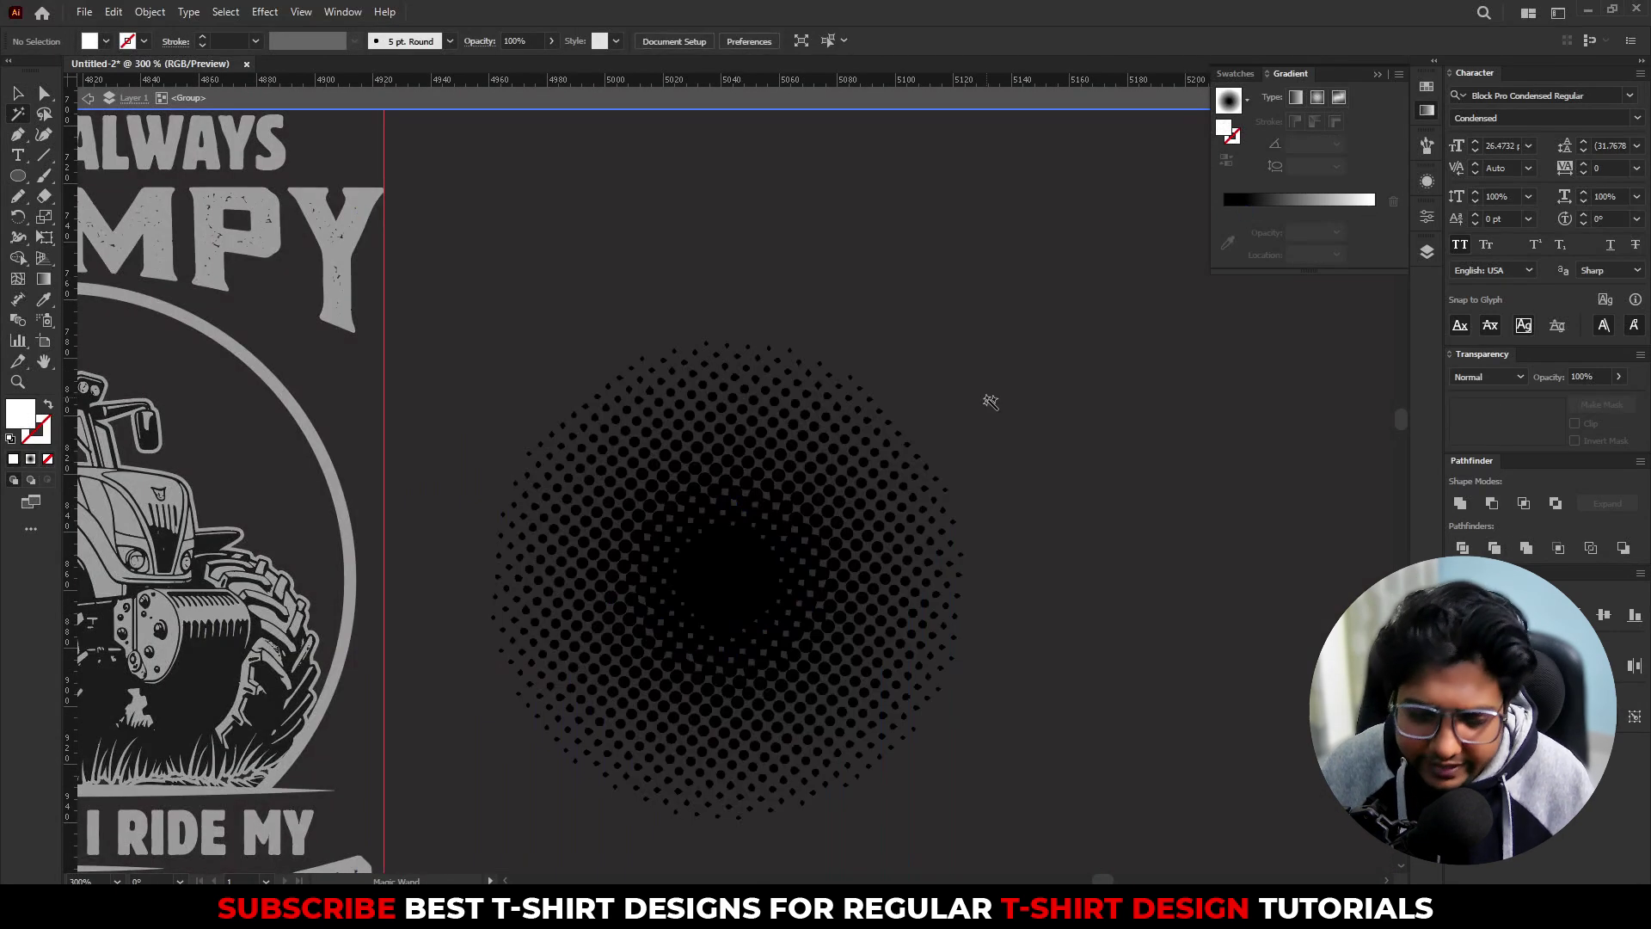
{"action": "key", "text": "Escape"}
Step: Scale the halftone dot group down proportionally to about 59 × 60 px
{"action": "left_click", "coordinate": [963, 580]}
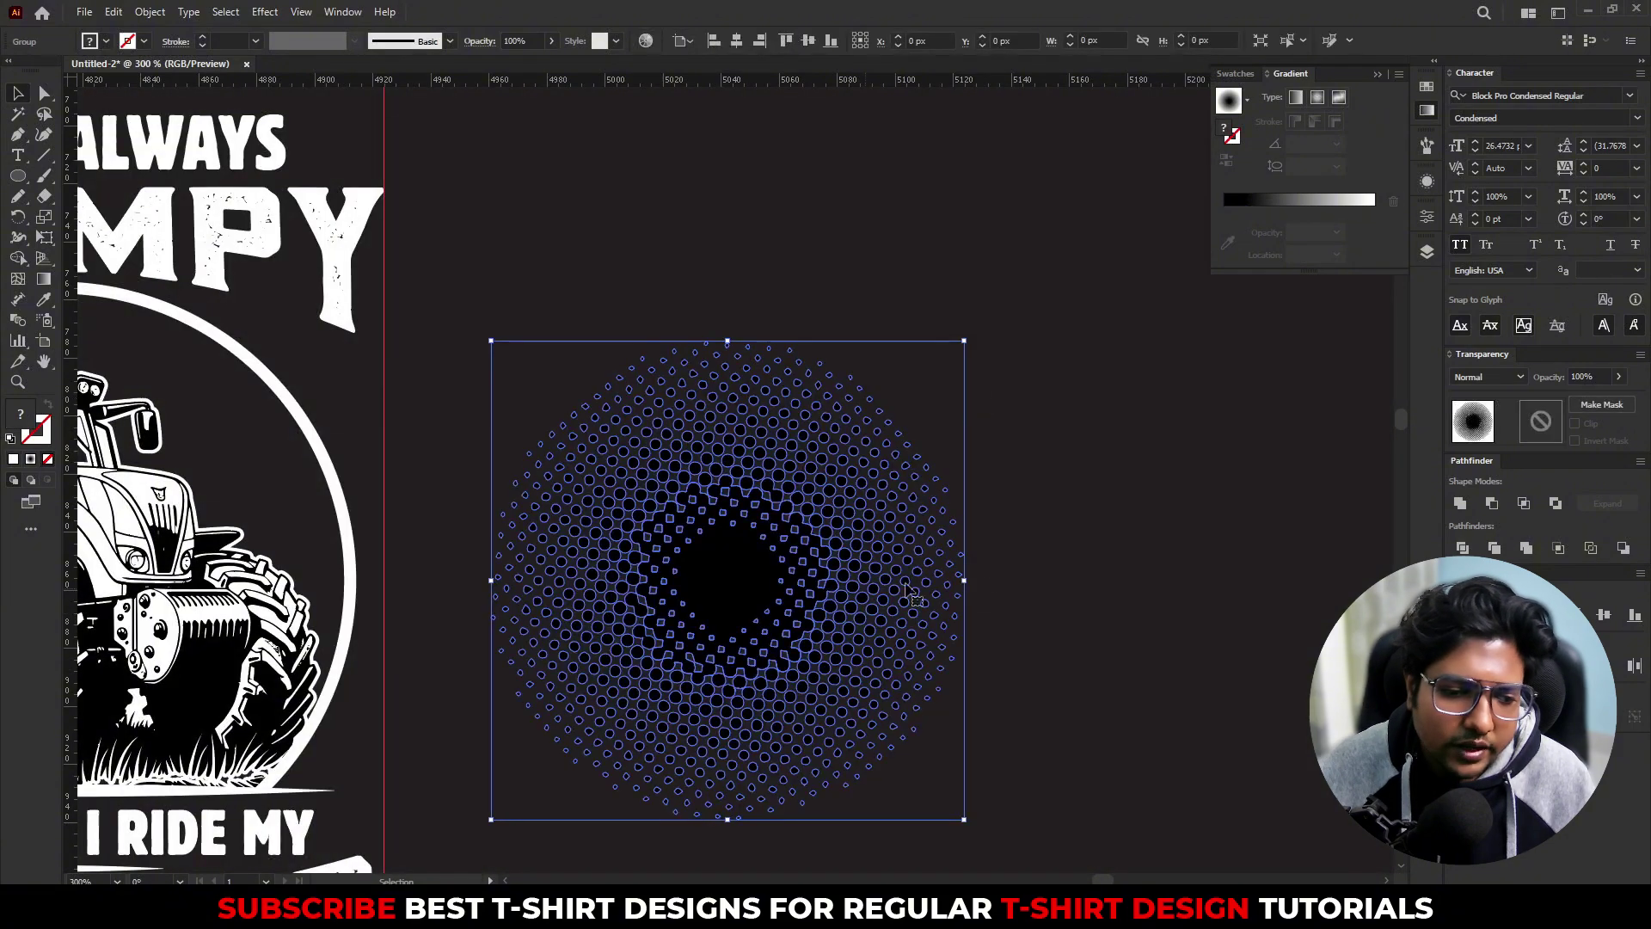
{"action": "scroll", "coordinate": [971, 581], "scroll_direction": "down", "scroll_amount": 2}
{"action": "left_click_drag", "start_coordinate": [979, 580], "coordinate": [860, 585]}
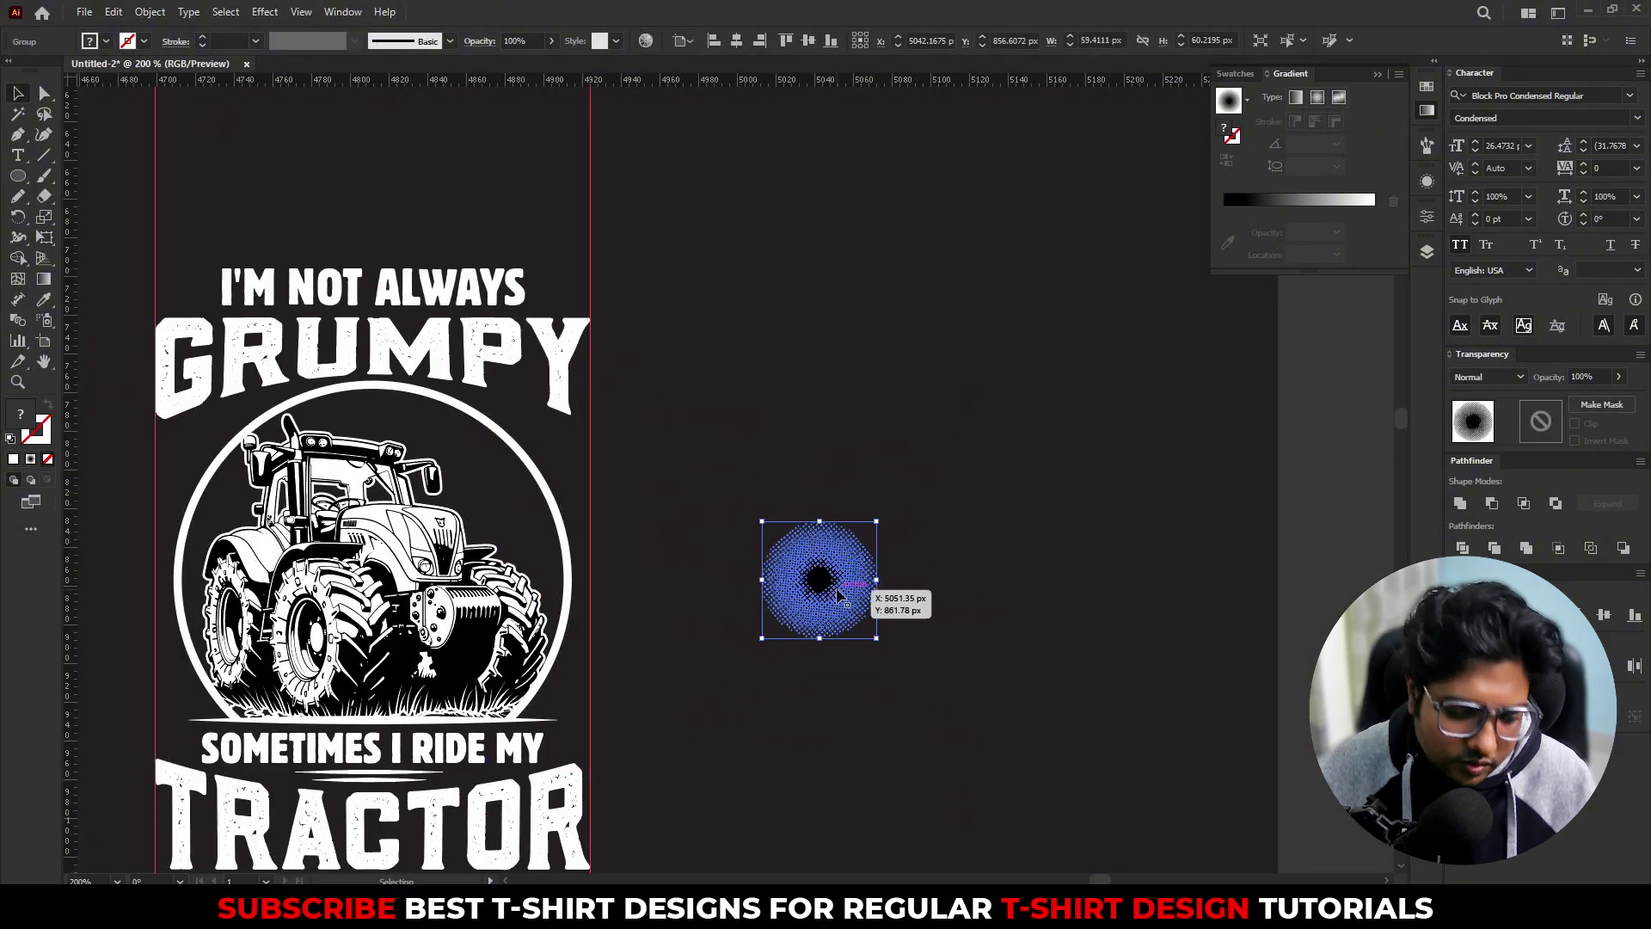
Step: Isolate the clip group holding the tractor and place the halftone dots inside it
{"action": "left_click", "coordinate": [654, 608]}
{"action": "scroll", "coordinate": [653, 608], "scroll_direction": "left", "scroll_amount": 5}
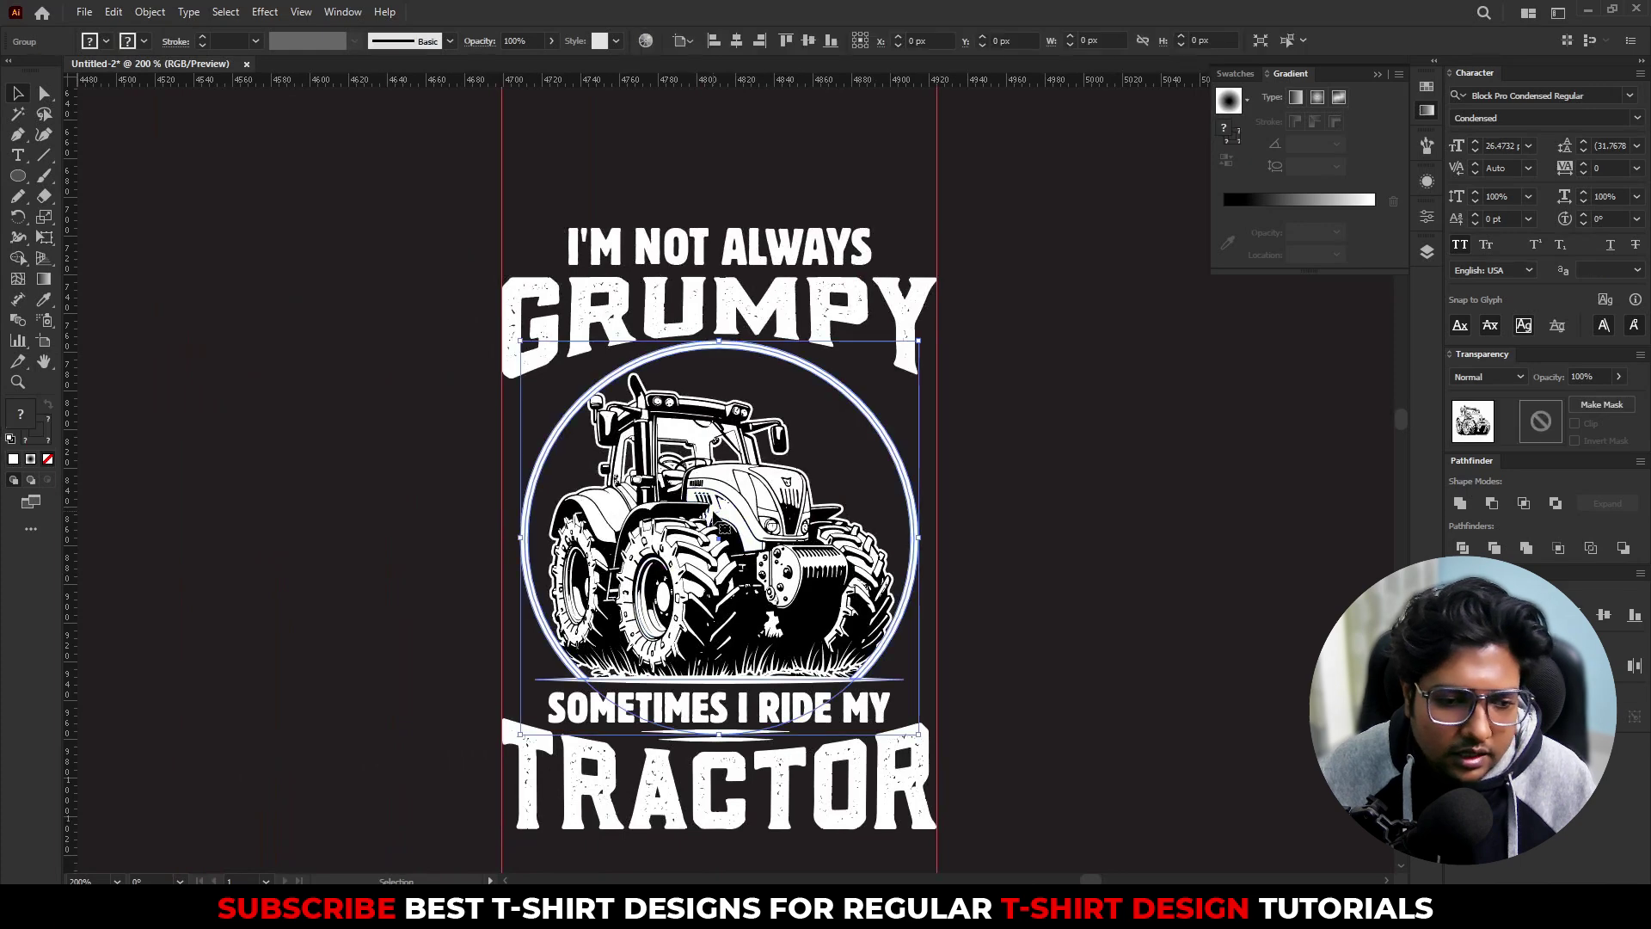
{"action": "double_click", "coordinate": [718, 533]}
{"action": "double_click", "coordinate": [826, 481]}
{"action": "left_click", "coordinate": [827, 481]}
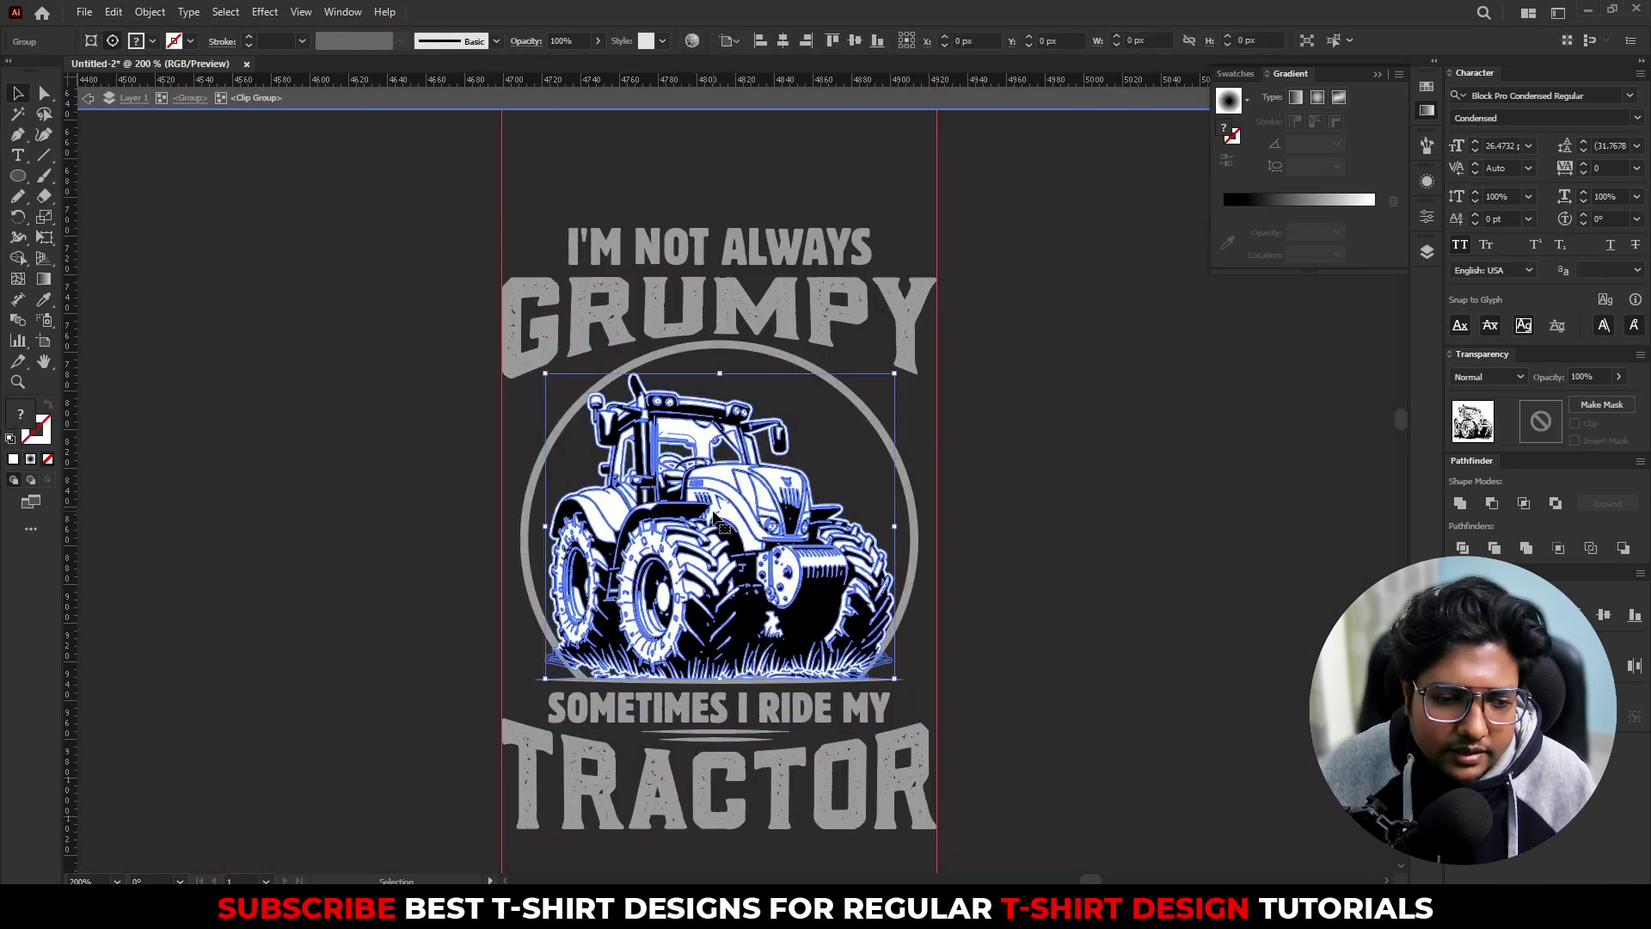
{"action": "key", "text": "ctrl+alt+]"}
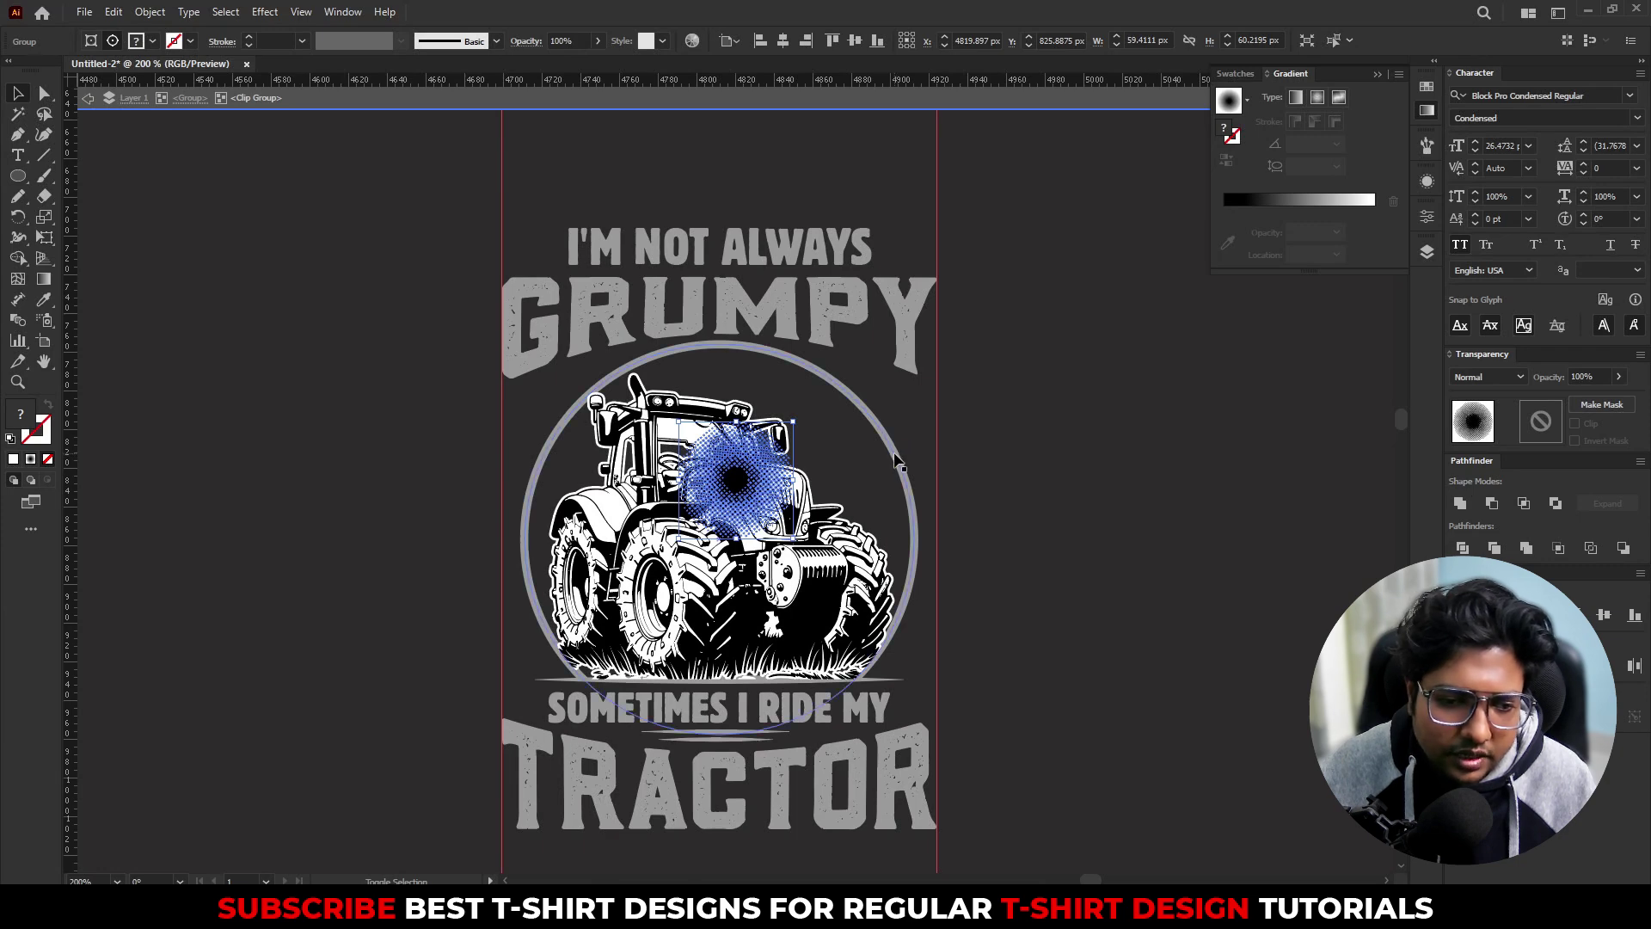
Step: Centre the halftone dots horizontally and vertically on the circular frame around the tractor
{"action": "left_click", "coordinate": [895, 460], "text": "shift"}
{"action": "left_click", "coordinate": [782, 41]}
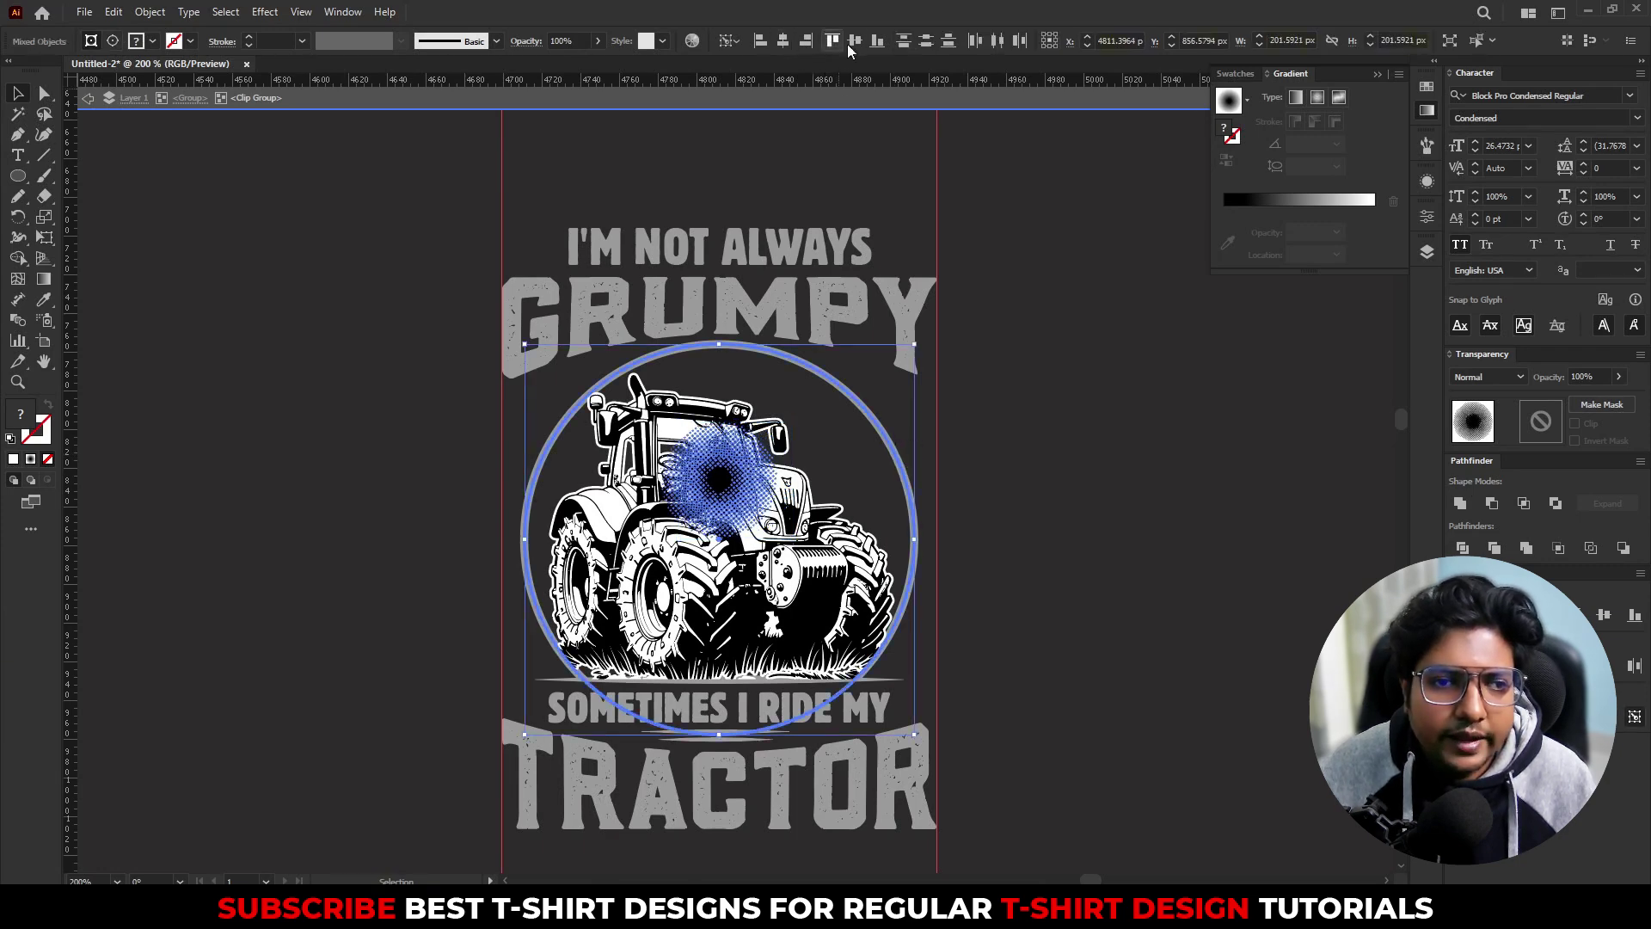
{"action": "left_click", "coordinate": [855, 40]}
{"action": "left_click", "coordinate": [837, 184]}
Step: Enlarge the halftone dots from their centre to about 186 × 188 px and send them to the back behind the tractor
{"action": "left_click", "coordinate": [726, 537]}
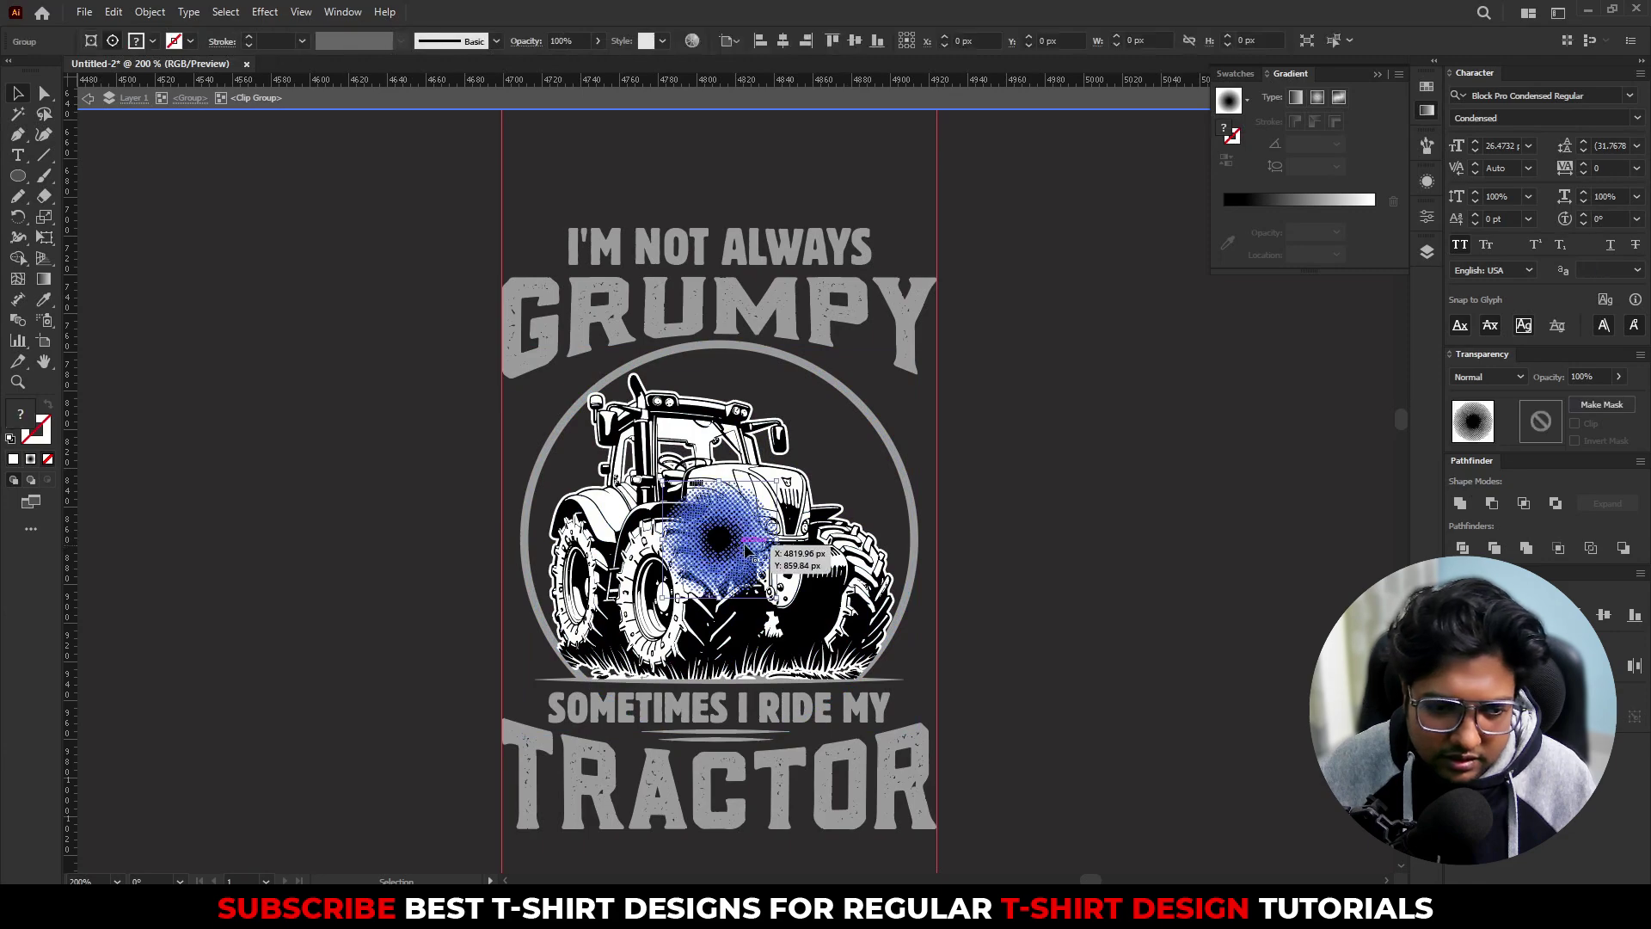
{"action": "left_click_drag", "start_coordinate": [777, 538], "coordinate": [899, 543]}
{"action": "right_click", "coordinate": [823, 522]}
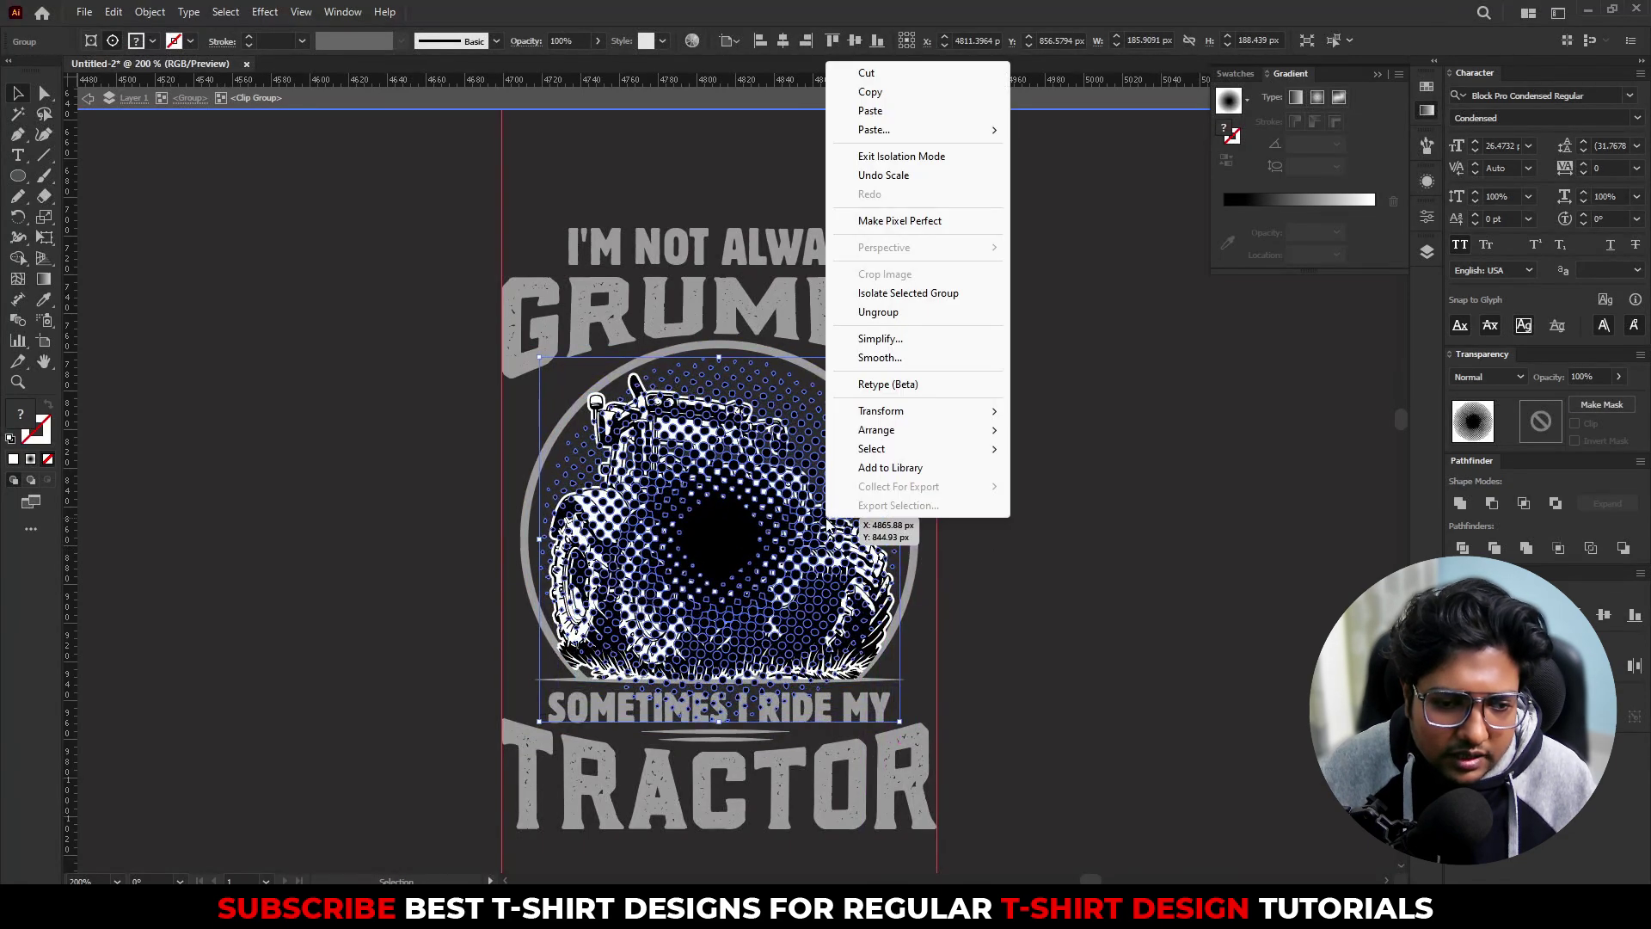
{"action": "mouse_move", "coordinate": [898, 430]}
{"action": "left_click", "coordinate": [1056, 488]}
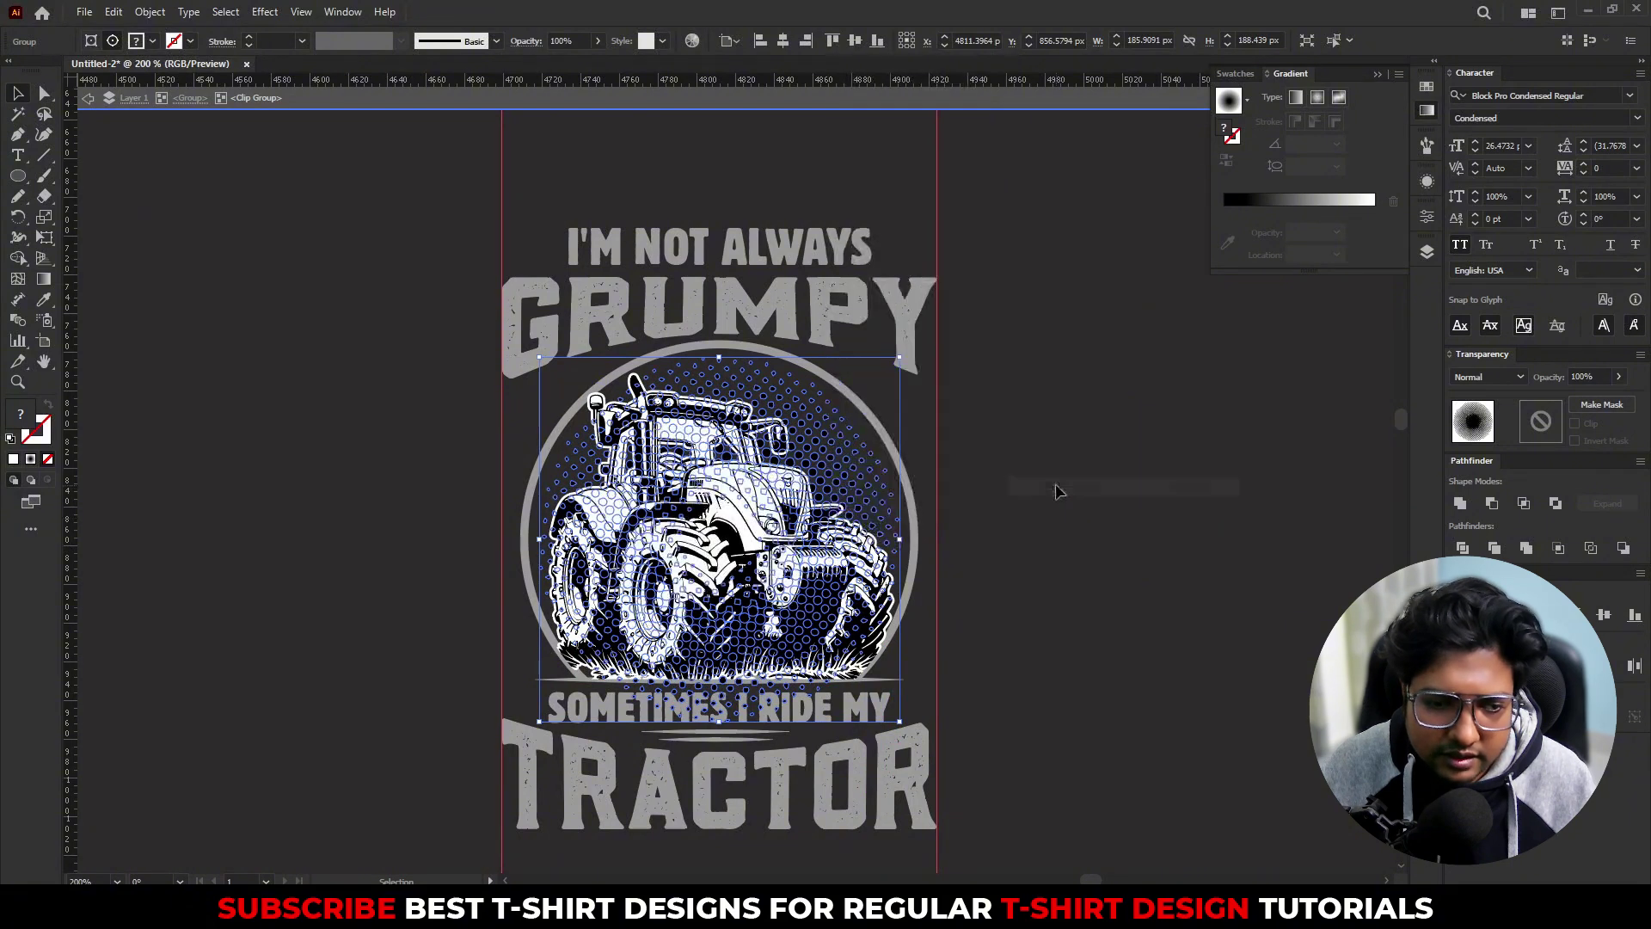
{"action": "left_click", "coordinate": [1055, 484]}
Step: Colour the halftone dots white by sampling the fill of the GRUMPY lettering
{"action": "left_click", "coordinate": [854, 467]}
{"action": "key", "text": "i"}
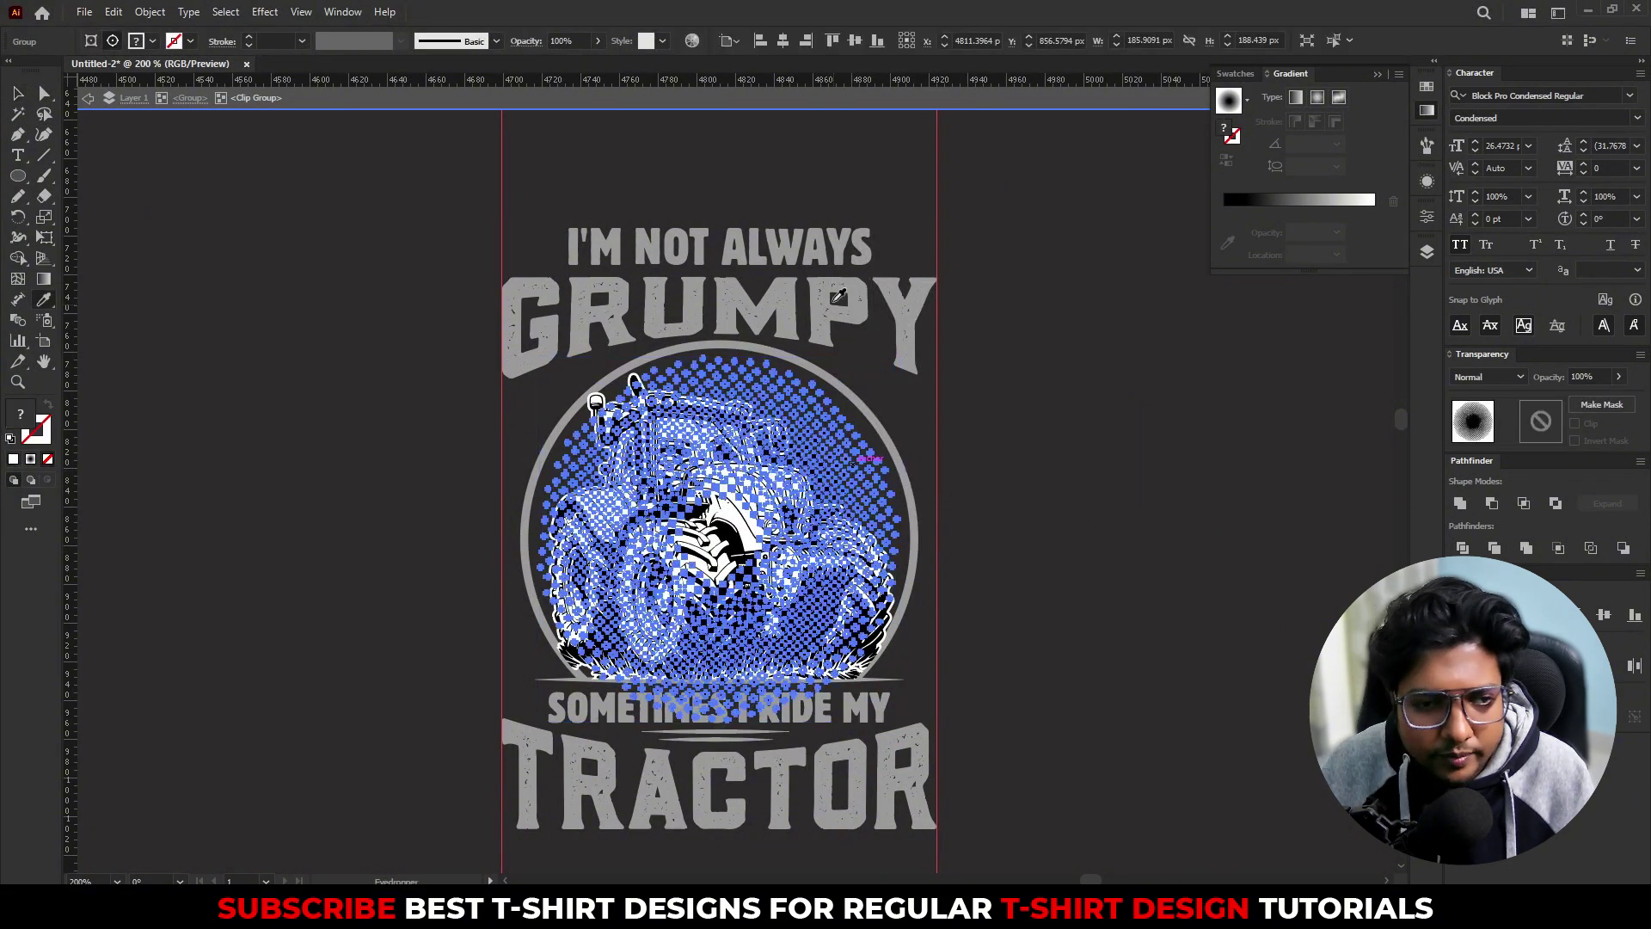
{"action": "left_click", "coordinate": [823, 289]}
{"action": "key", "text": "v"}
{"action": "left_click", "coordinate": [1021, 498]}
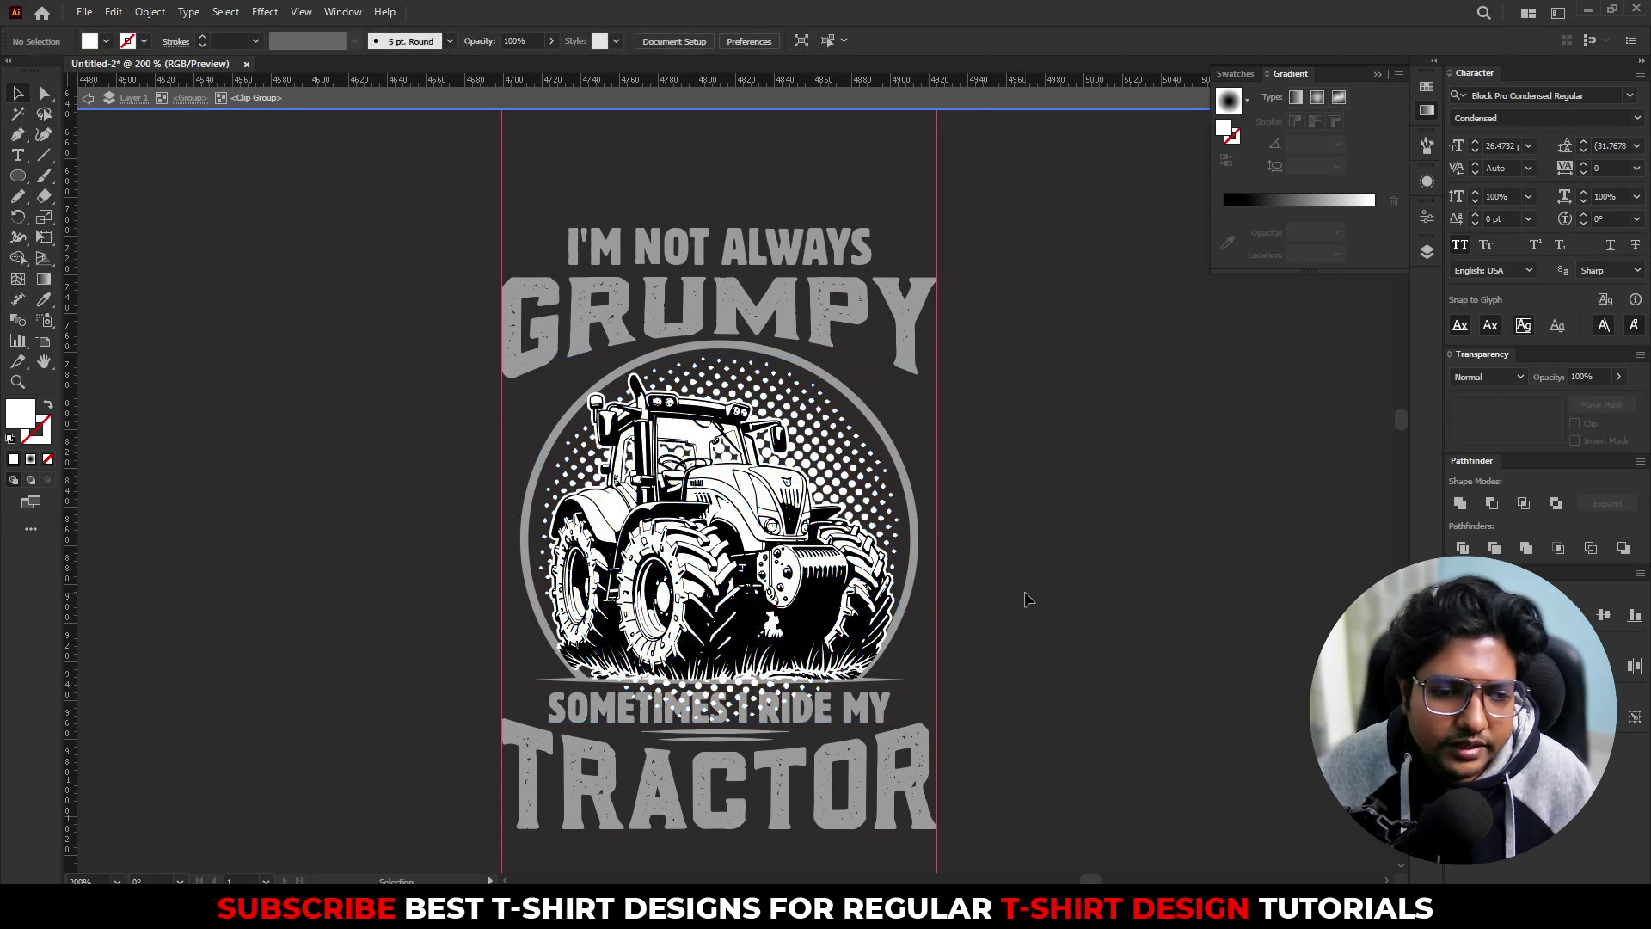
Step: Isolate the tractor group and offset its white silhouette outward by 2 px with round joins
{"action": "scroll", "coordinate": [789, 595], "scroll_direction": "up", "scroll_amount": 1}
{"action": "left_click", "coordinate": [789, 595]}
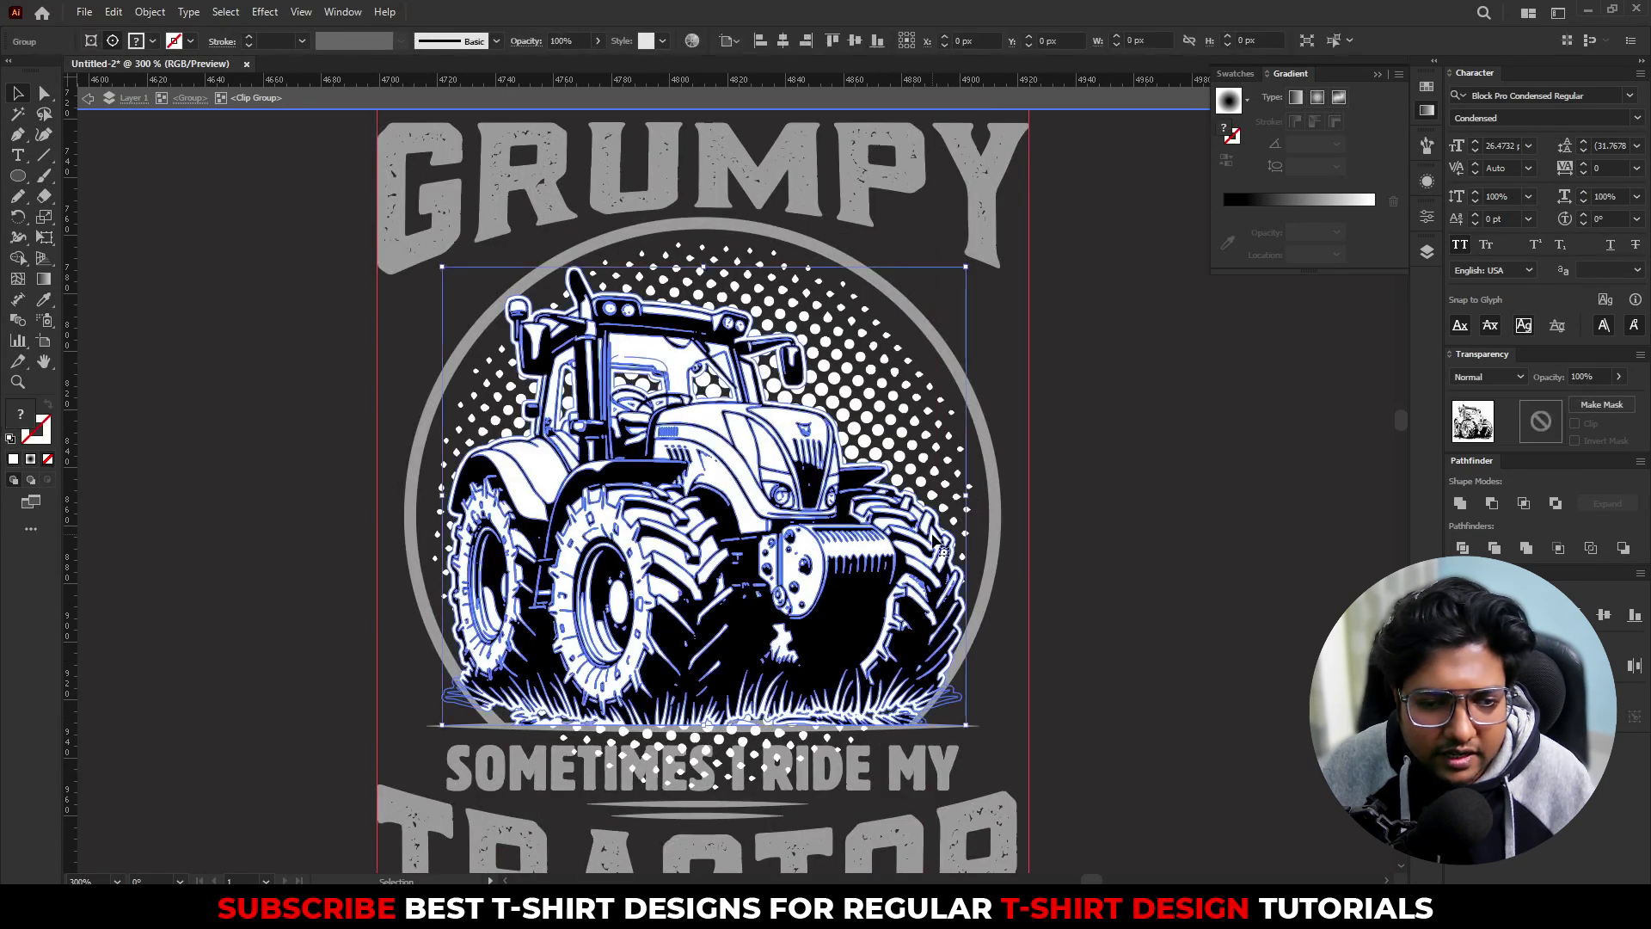
{"action": "double_click", "coordinate": [950, 543]}
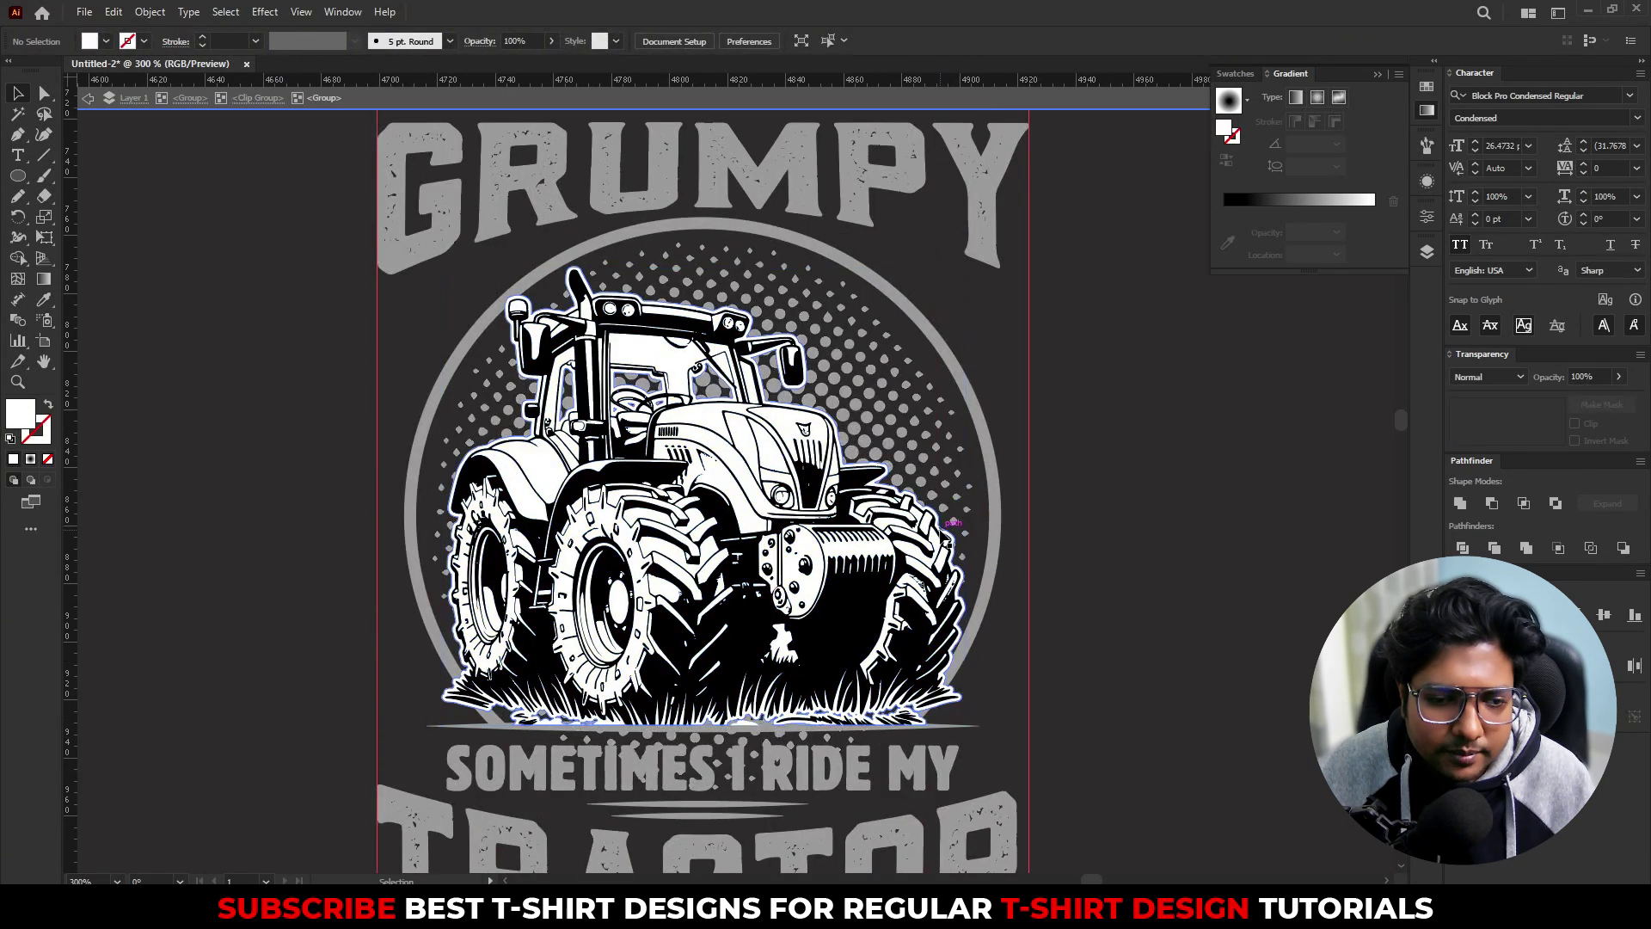
{"action": "key", "text": "ctrl+alt+o"}
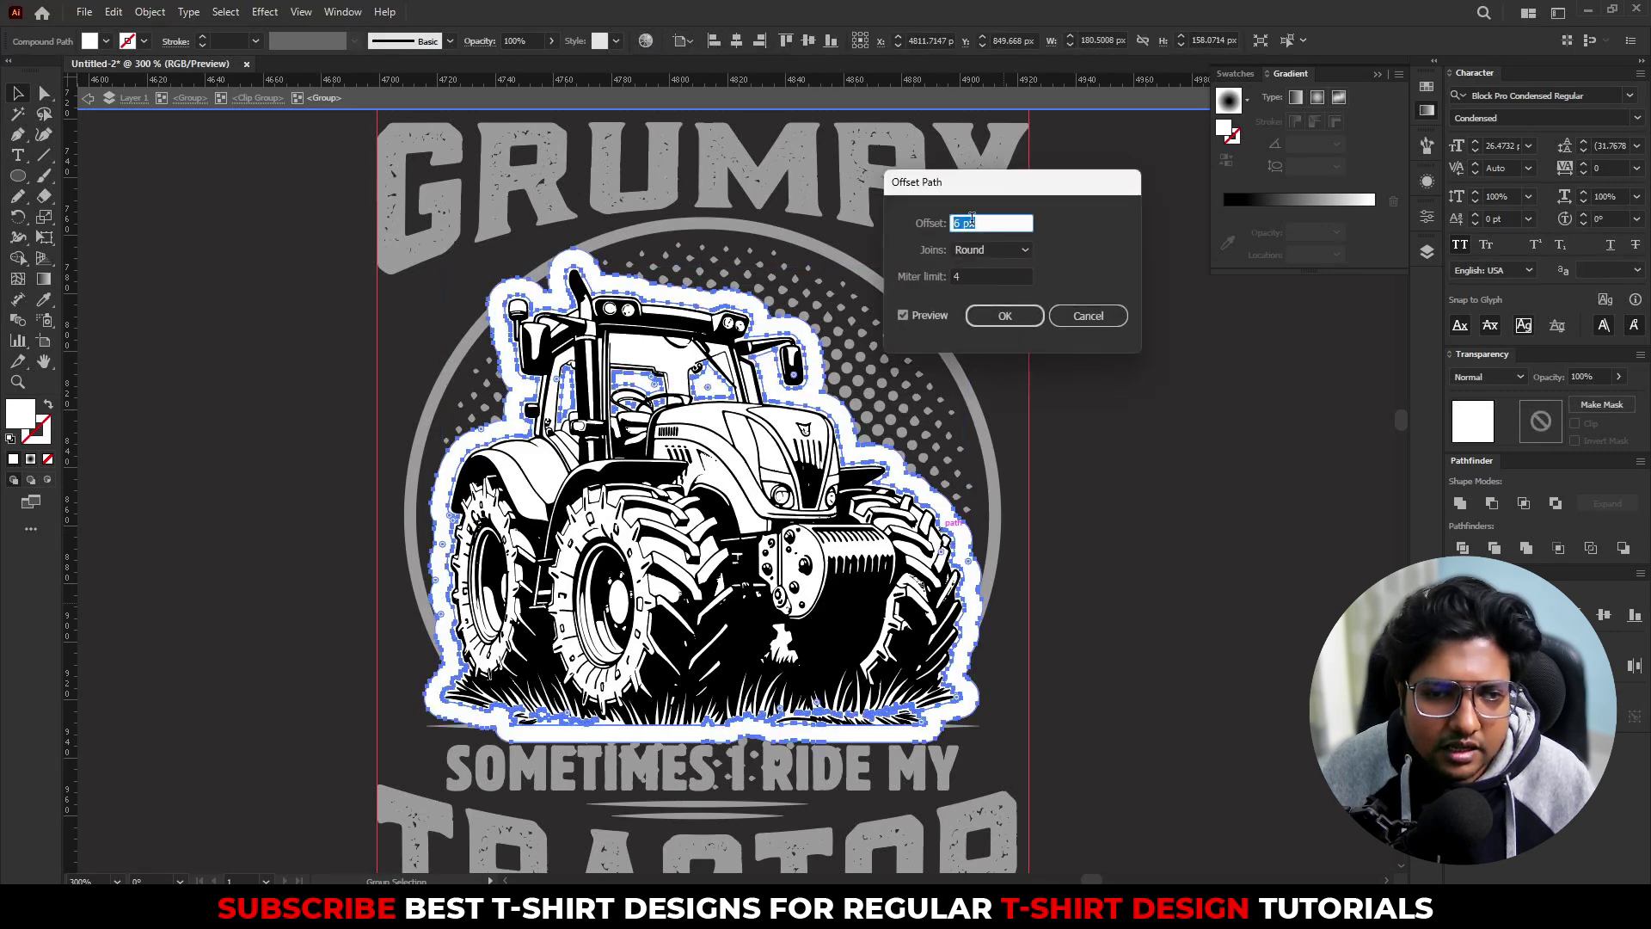
{"action": "key", "text": "Down"}
{"action": "key", "text": "Down"}
{"action": "key", "text": "Down"}
{"action": "key", "text": "Down"}
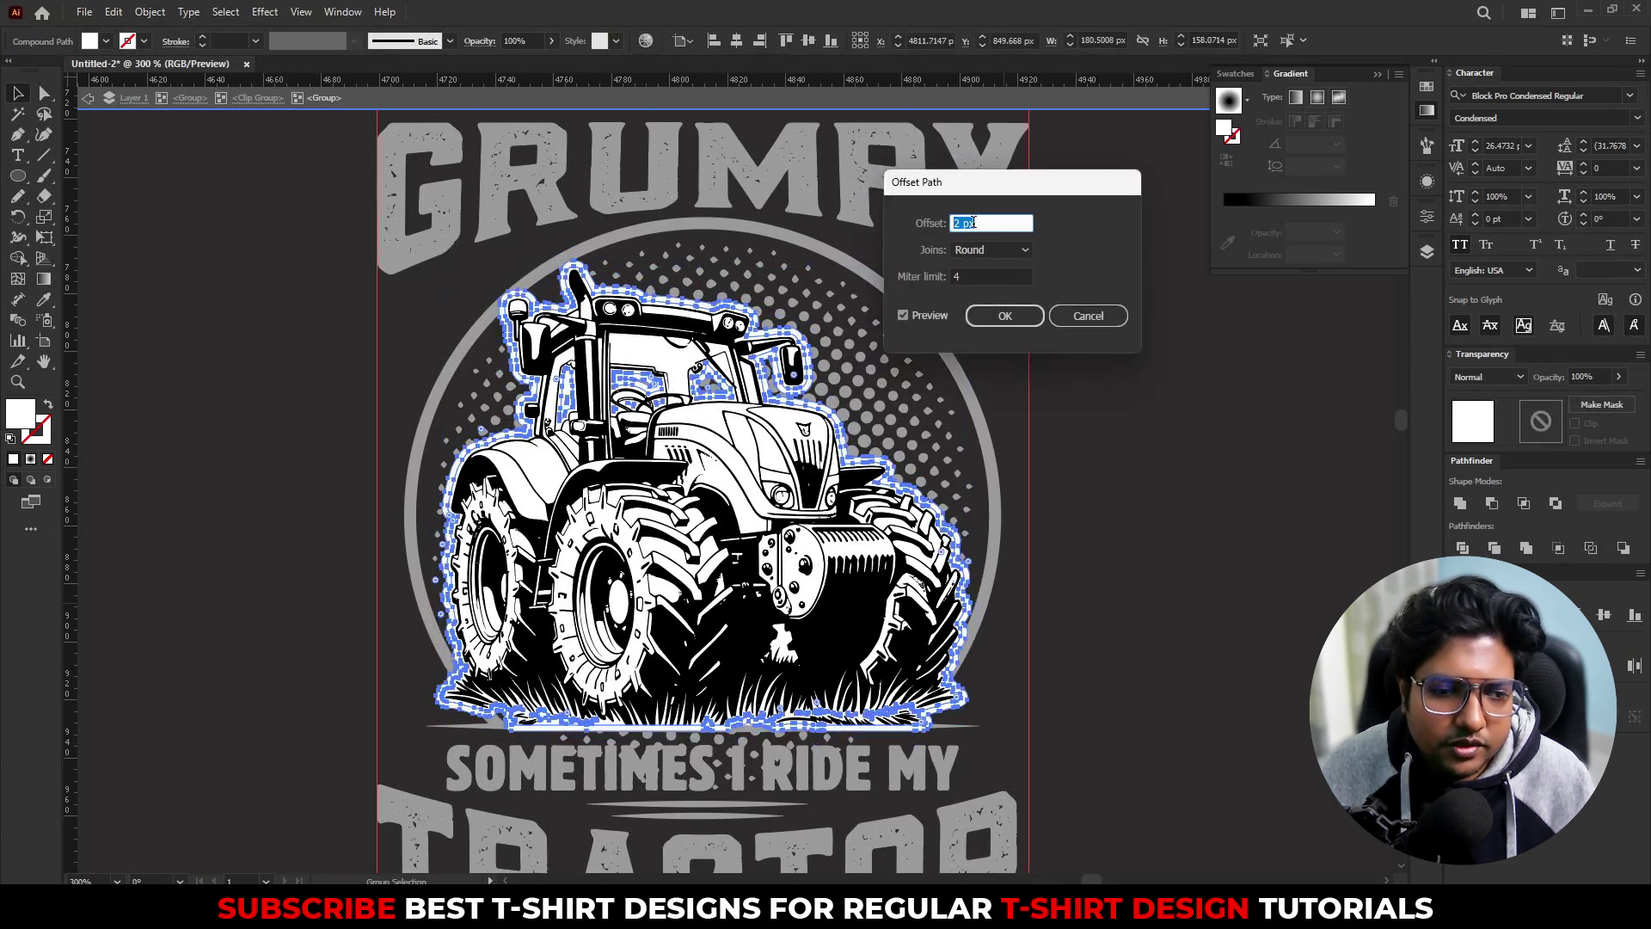
{"action": "left_click", "coordinate": [1004, 315]}
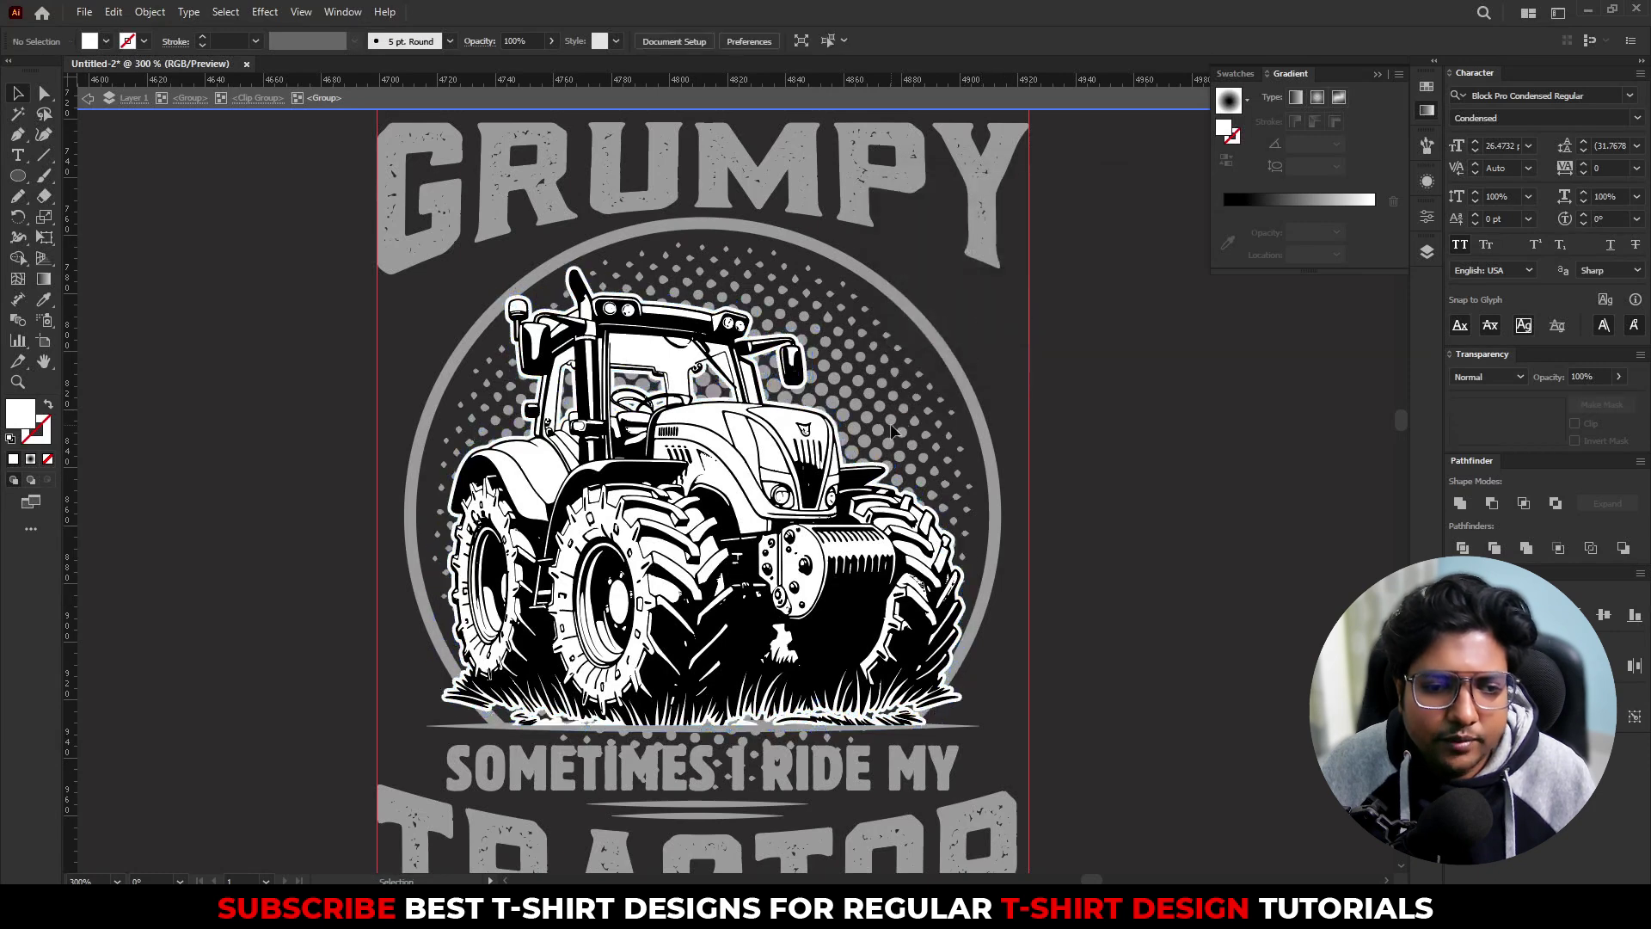
Step: Give the halftone dots an opacity mask without clipping and place the tractor's offset outline inside it
{"action": "double_click", "coordinate": [898, 430]}
{"action": "left_click", "coordinate": [899, 430]}
{"action": "double_click", "coordinate": [899, 430]}
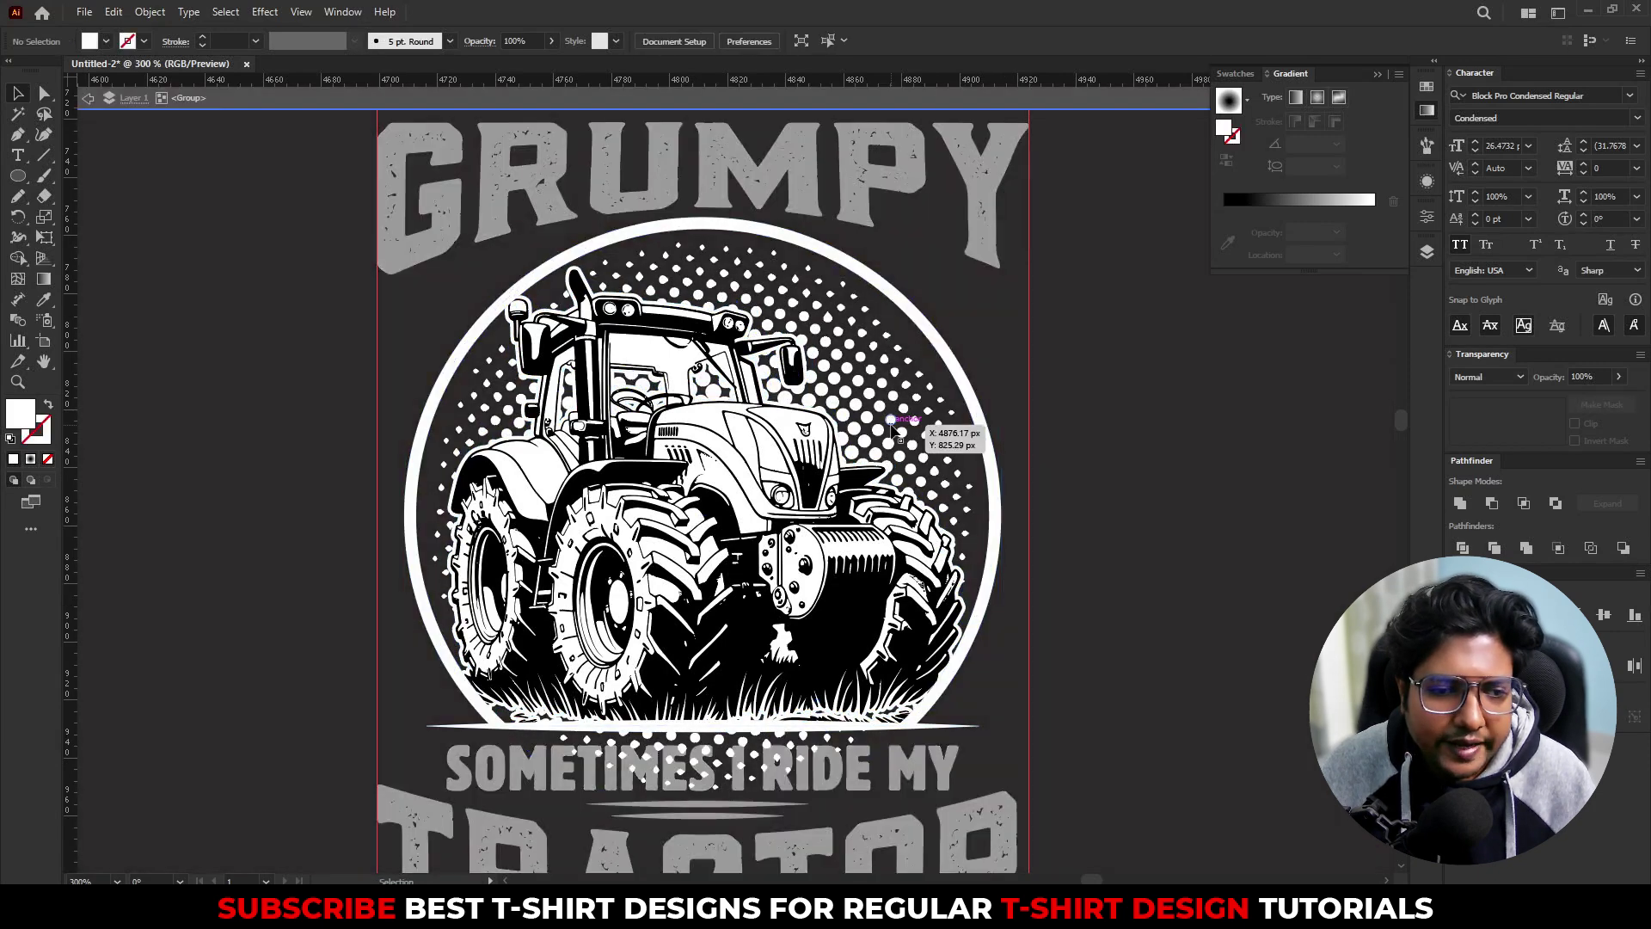
{"action": "double_click", "coordinate": [898, 430]}
{"action": "left_click", "coordinate": [899, 430]}
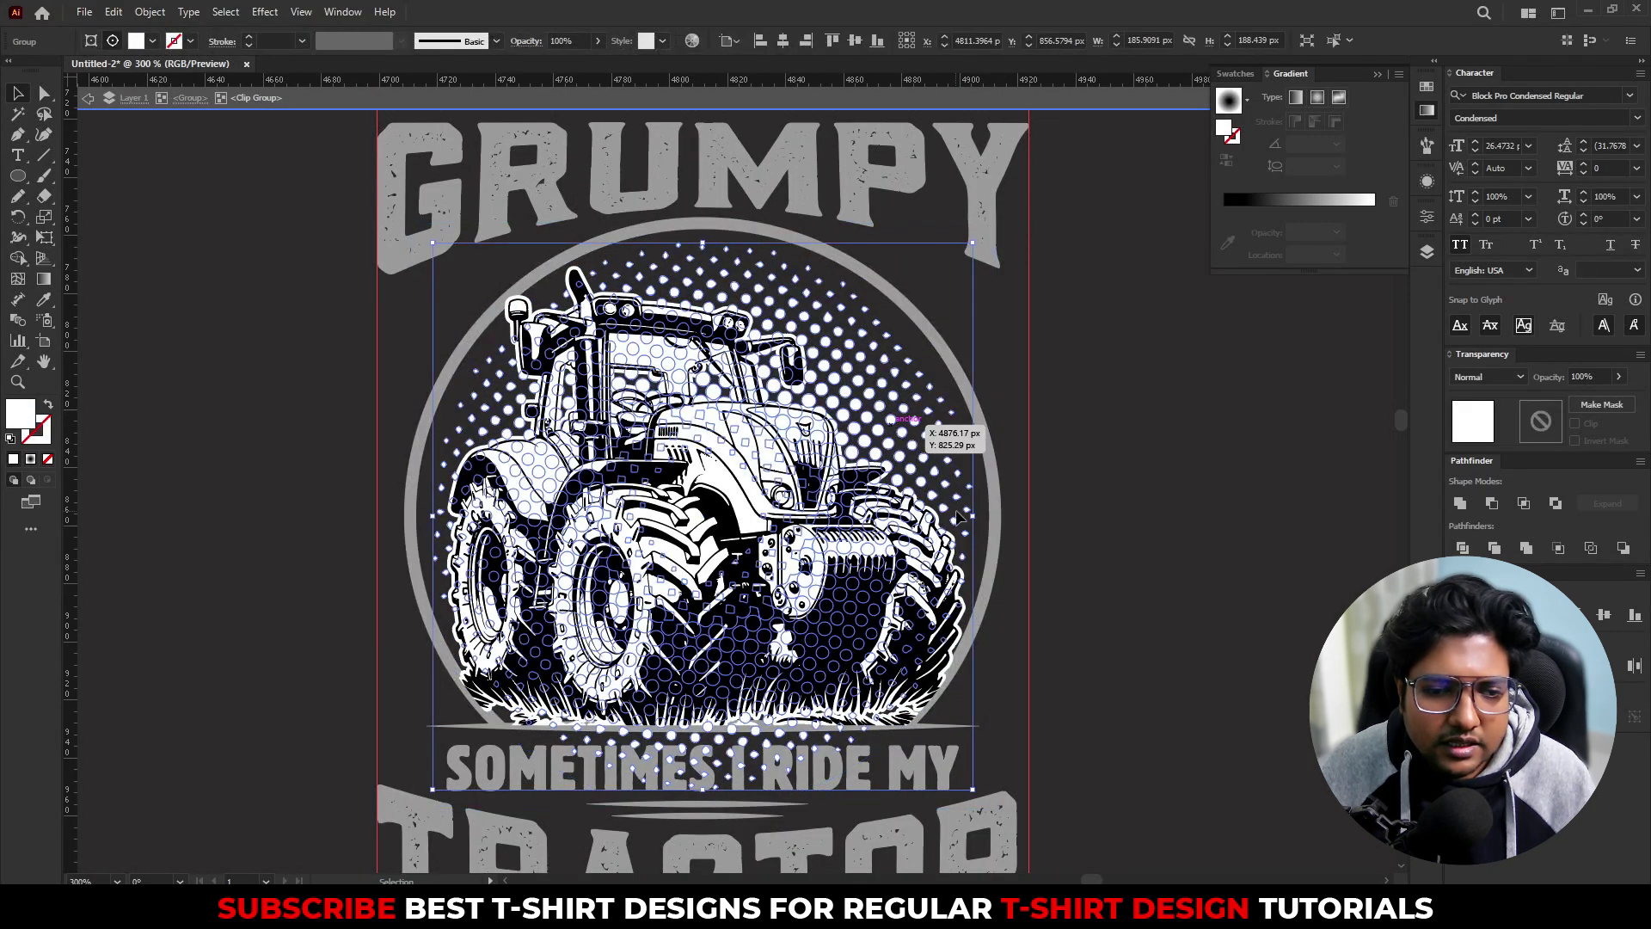
{"action": "left_click_drag", "start_coordinate": [969, 519], "coordinate": [961, 516]}
{"action": "left_click", "coordinate": [1541, 421]}
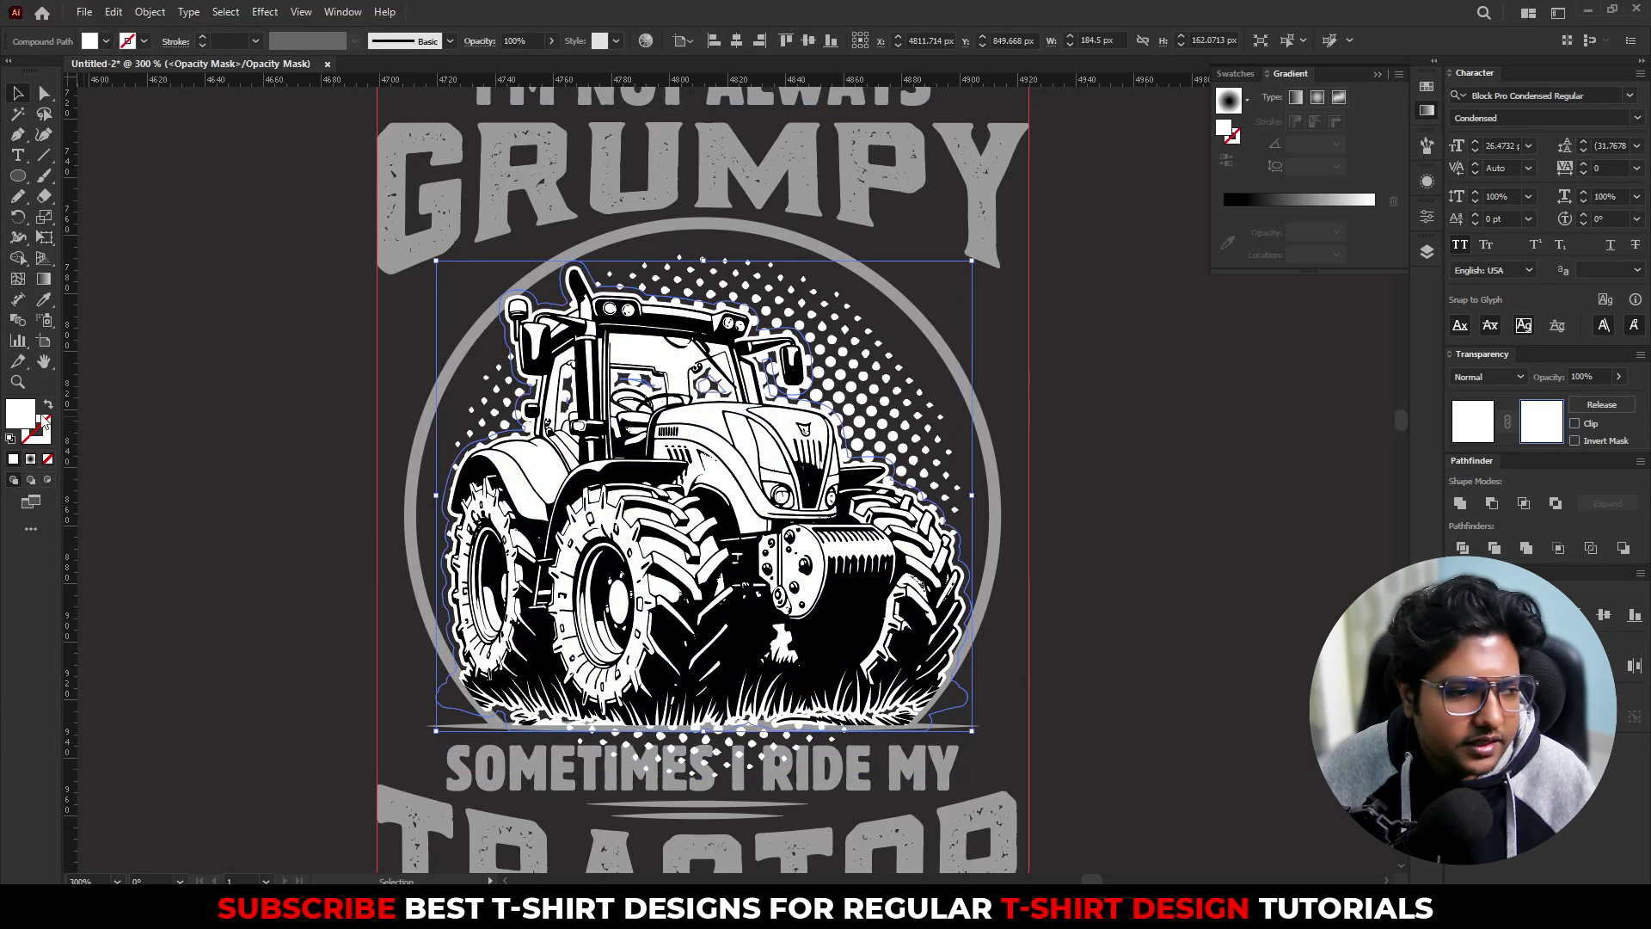
Step: Fill the tractor outline inside the opacity mask with black (000000)
{"action": "left_click", "coordinate": [256, 549]}
{"action": "double_click", "coordinate": [21, 413]}
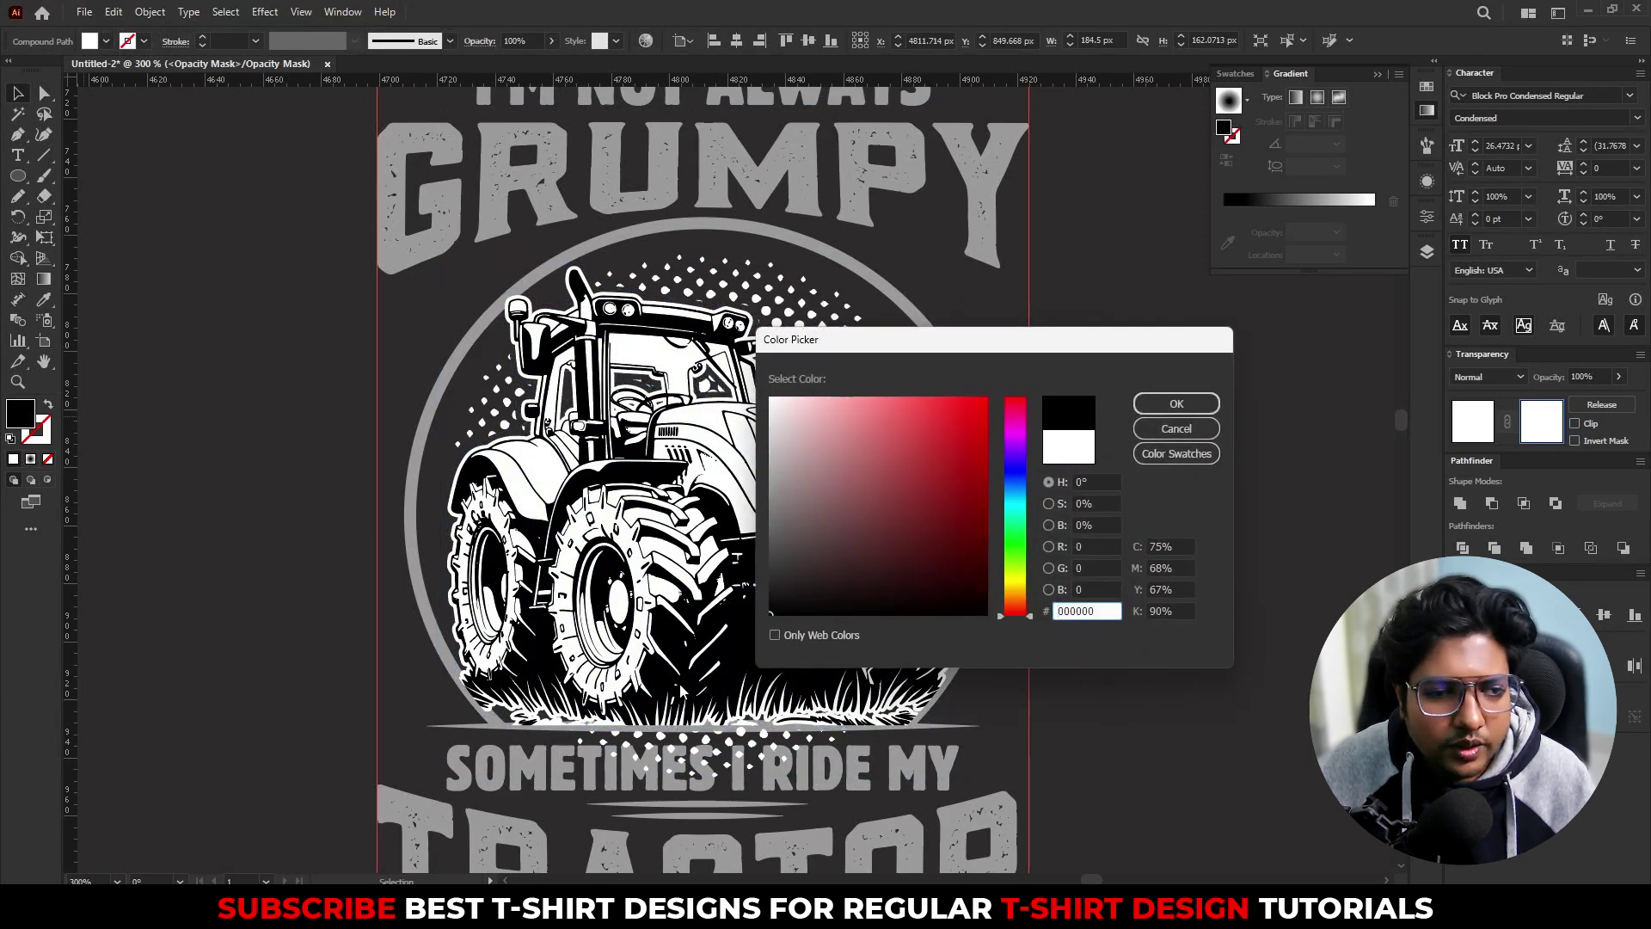
{"action": "left_click", "coordinate": [1171, 401]}
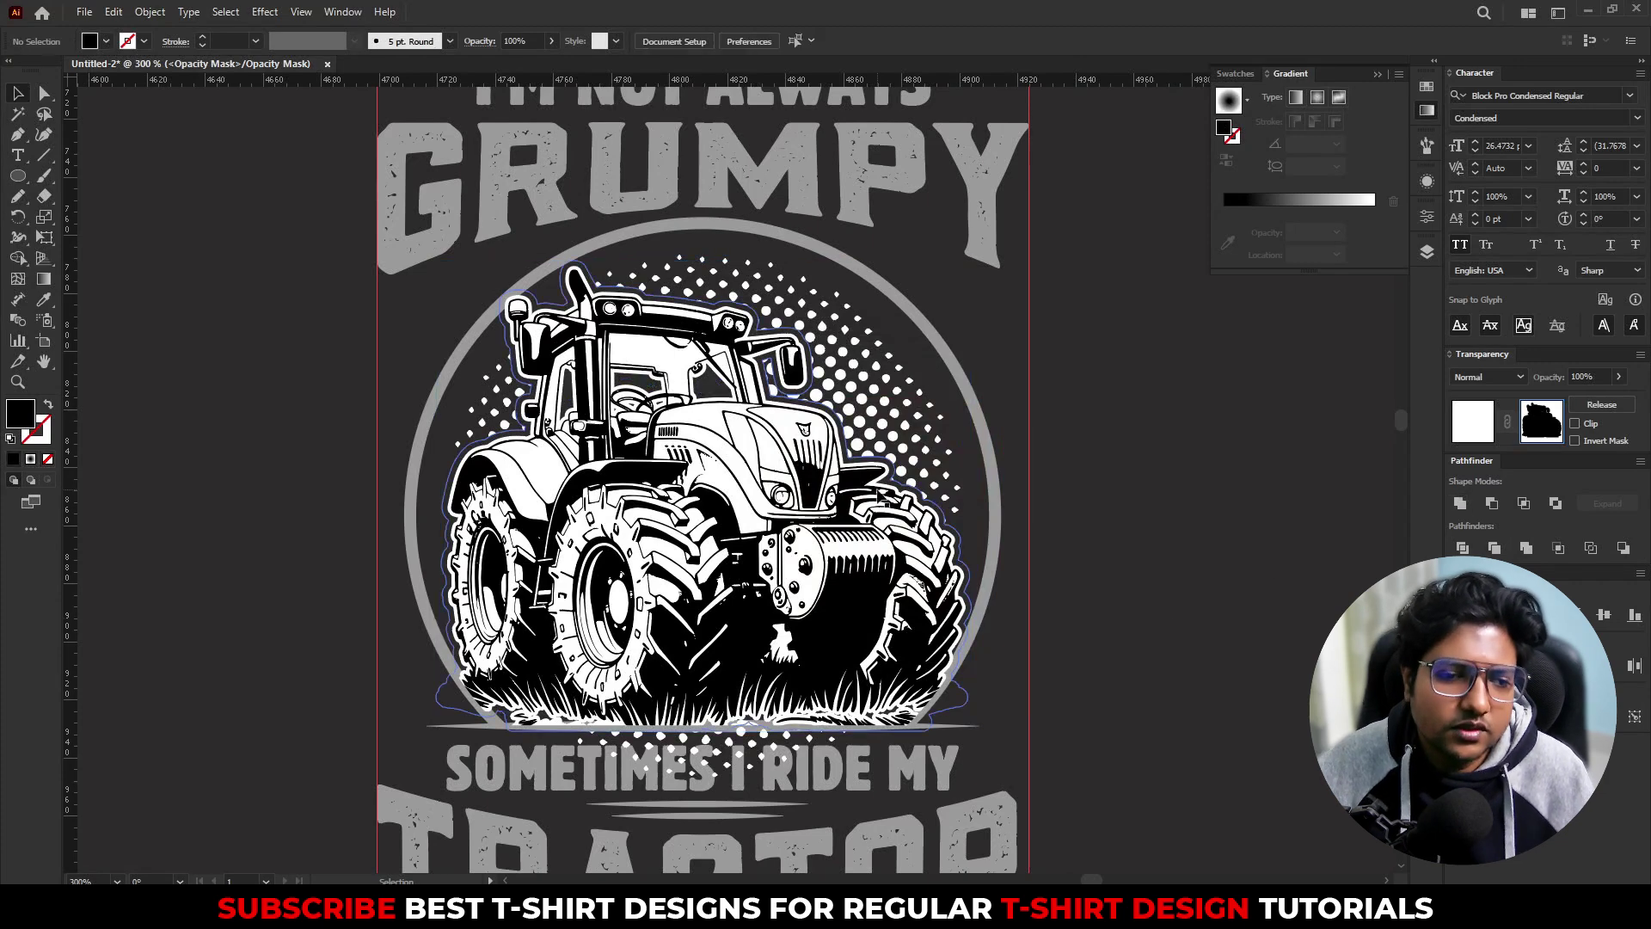
Step: Offset the black mask outline outward once more, then leave mask editing and return to the full artwork
{"action": "key", "text": "ctrl+alt+o"}
{"action": "left_click", "coordinate": [1005, 316]}
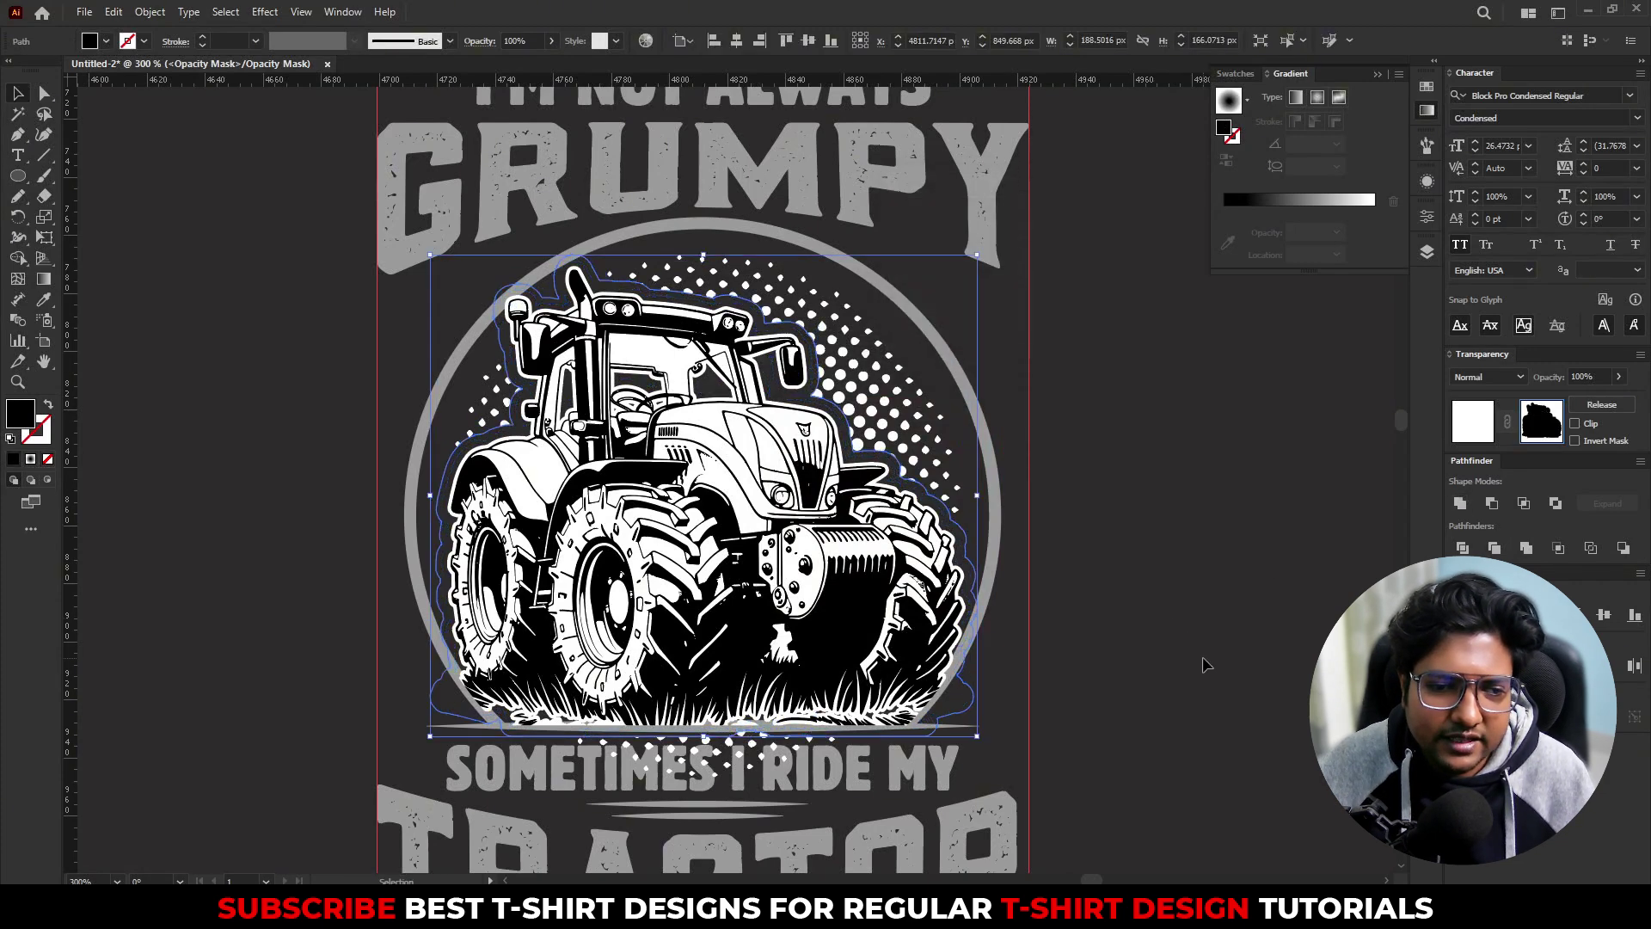
{"action": "key", "text": "ctrl+shift+a"}
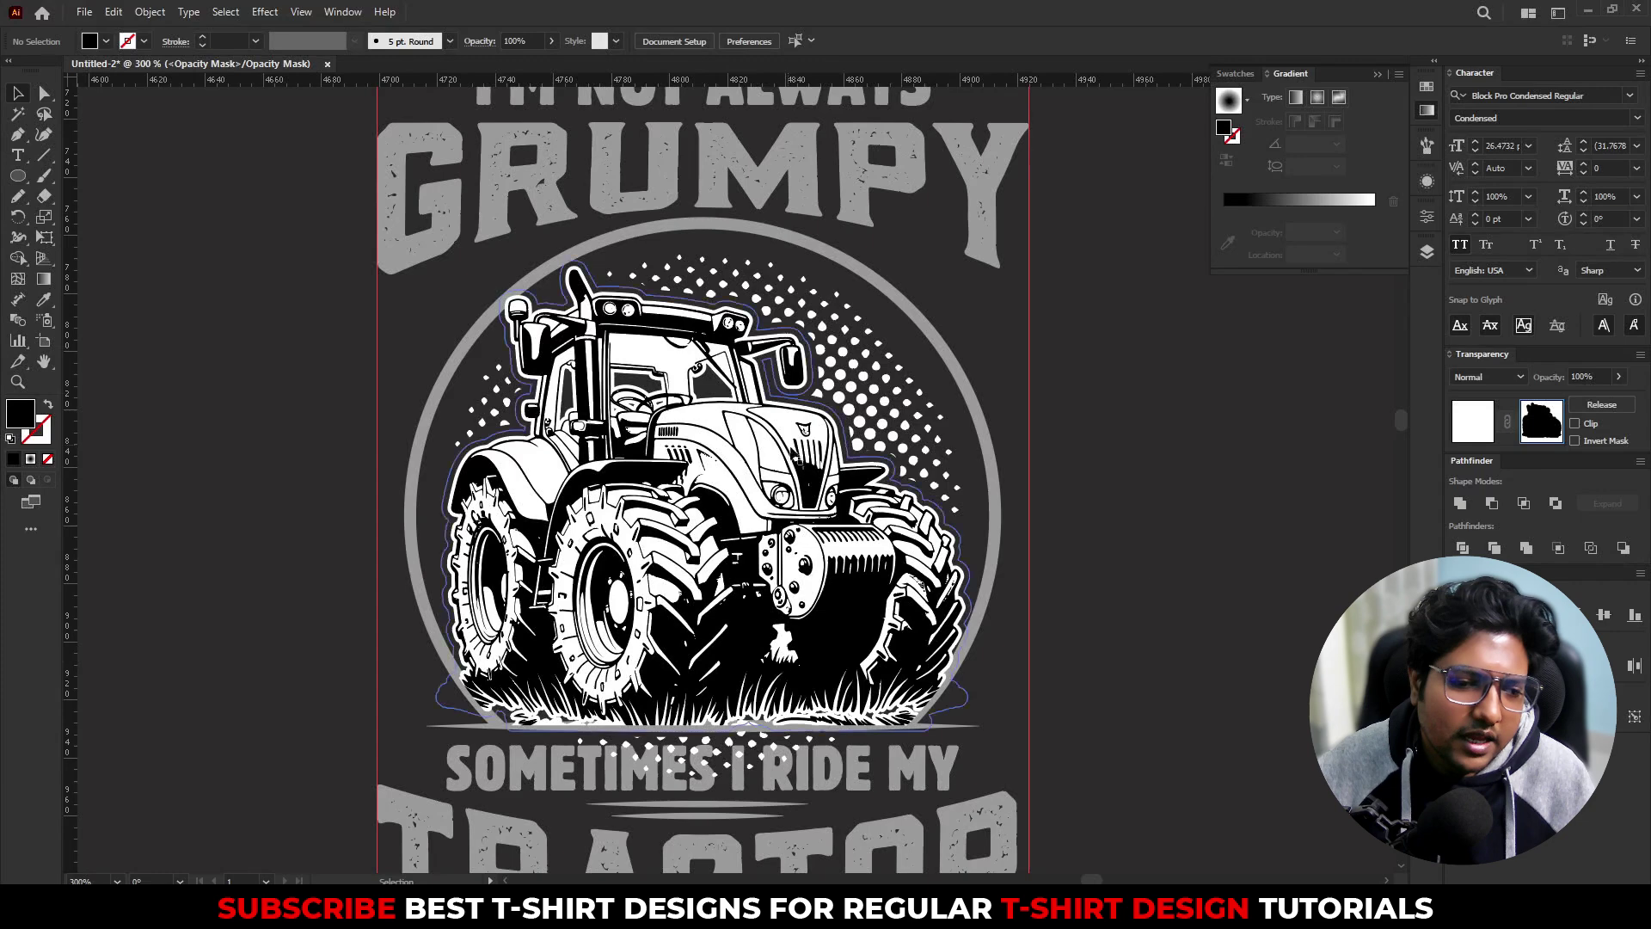
{"action": "left_click", "coordinate": [1472, 421]}
{"action": "key", "text": "ctrl+shift+a"}
{"action": "key", "text": "ctrl+minus"}
{"action": "key", "text": "ctrl+minus"}
{"action": "double_click", "coordinate": [1032, 618]}
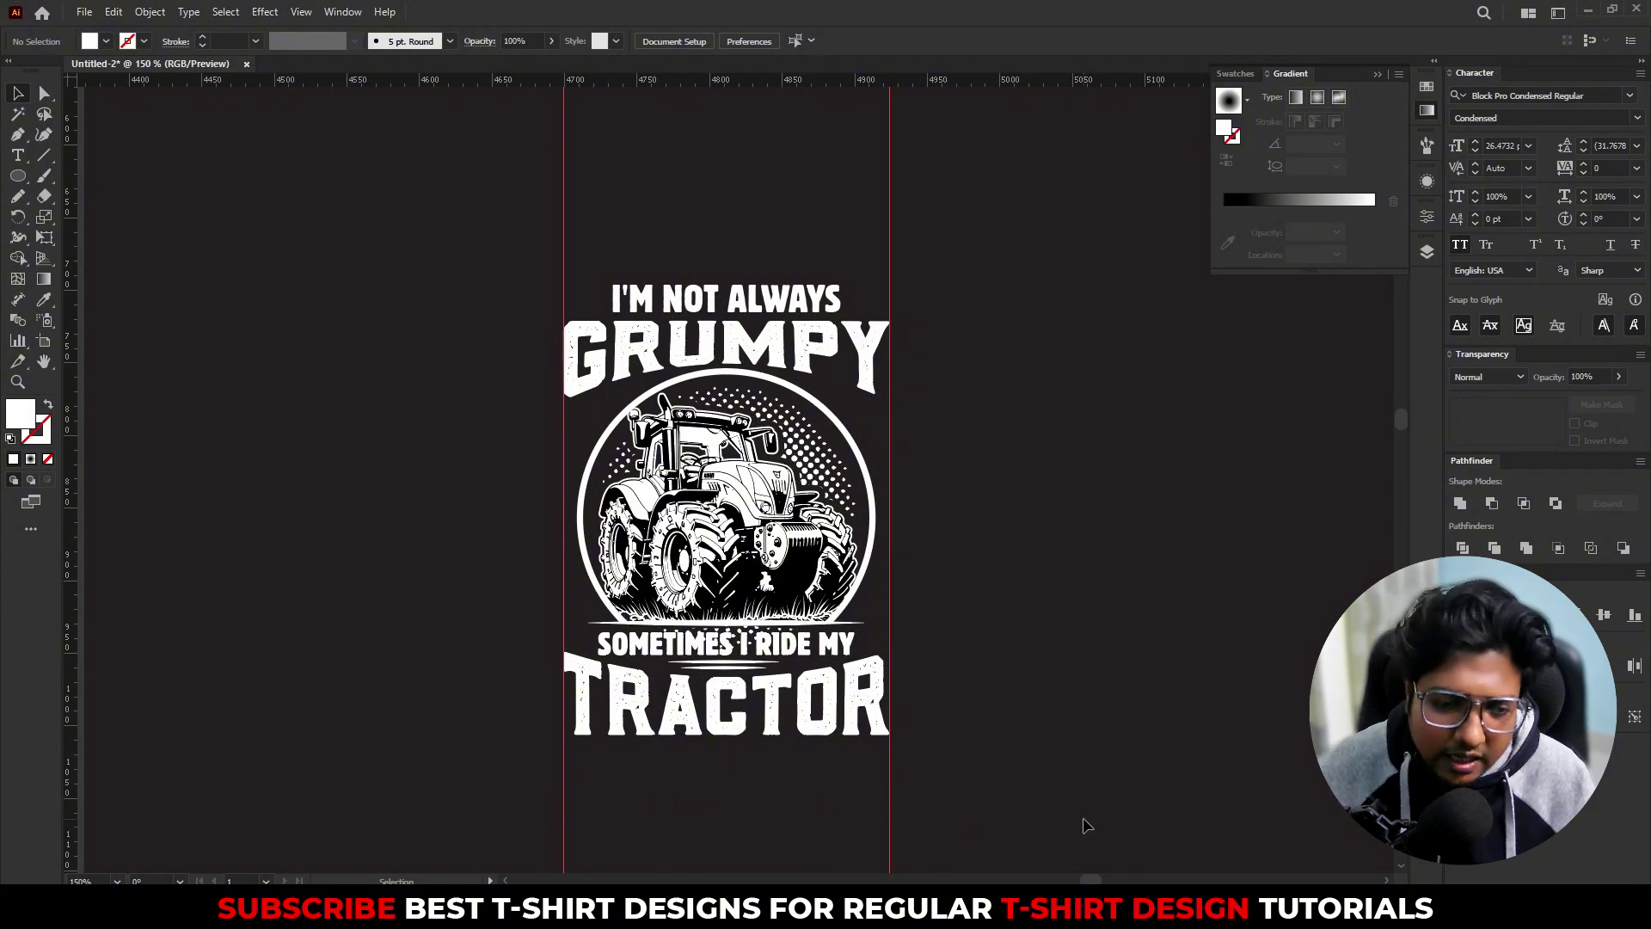
Step: Unlock the guides and delete both vertical guides beside the design
{"action": "right_click", "coordinate": [892, 757]}
{"action": "left_click", "coordinate": [944, 612]}
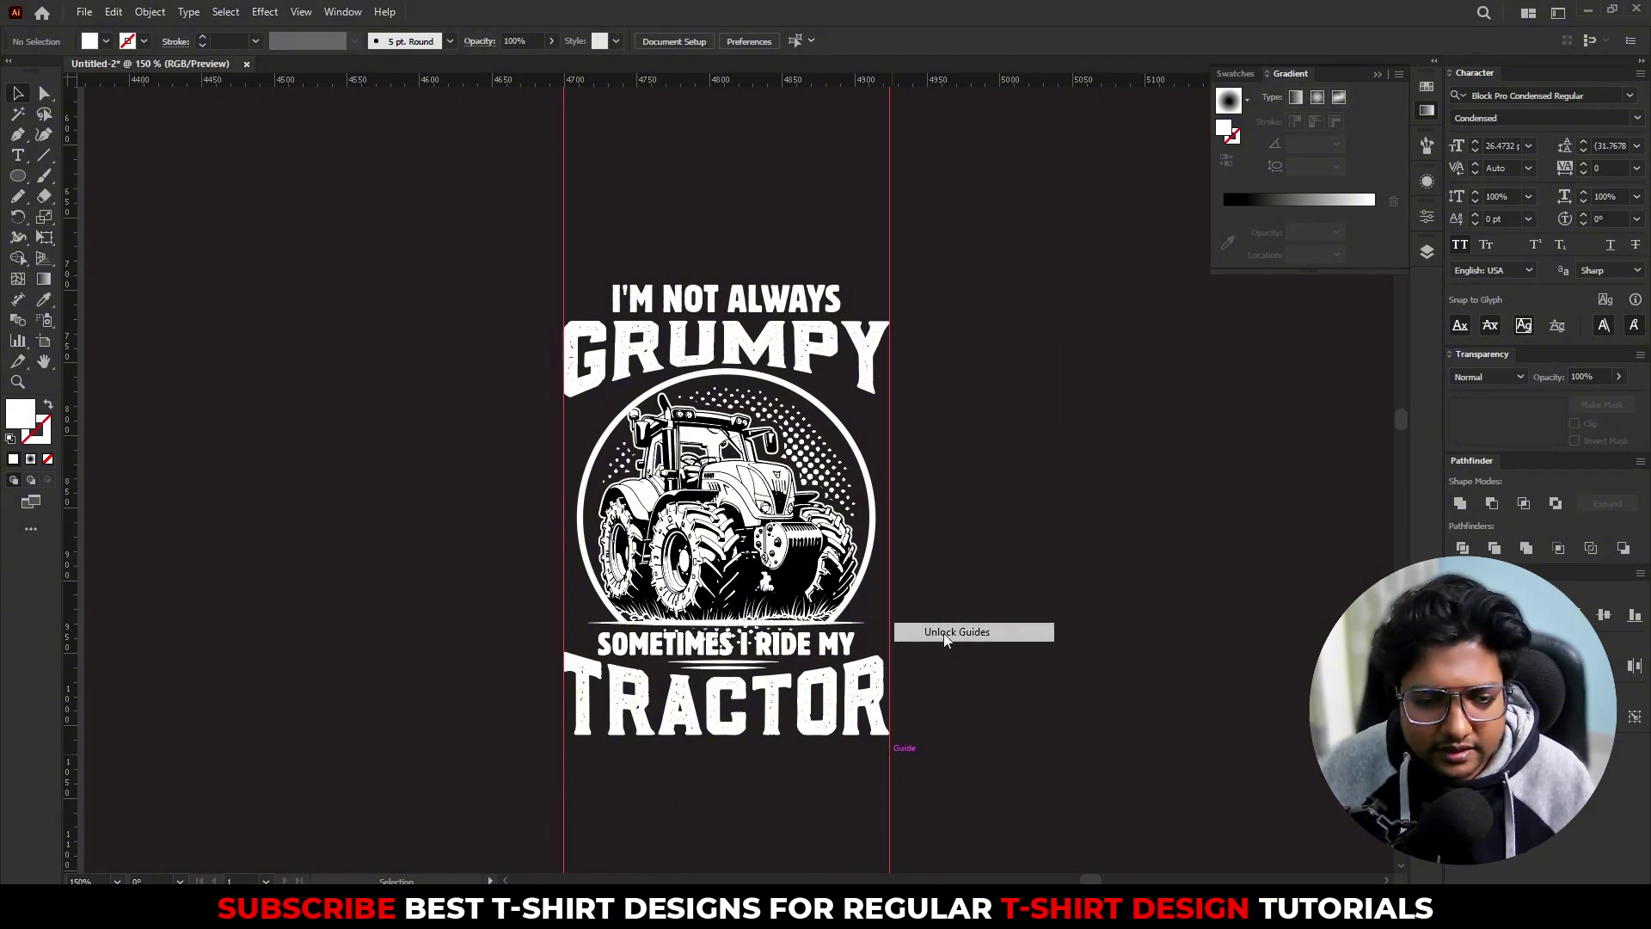
{"action": "left_click", "coordinate": [1179, 811]}
{"action": "left_click", "coordinate": [1179, 811]}
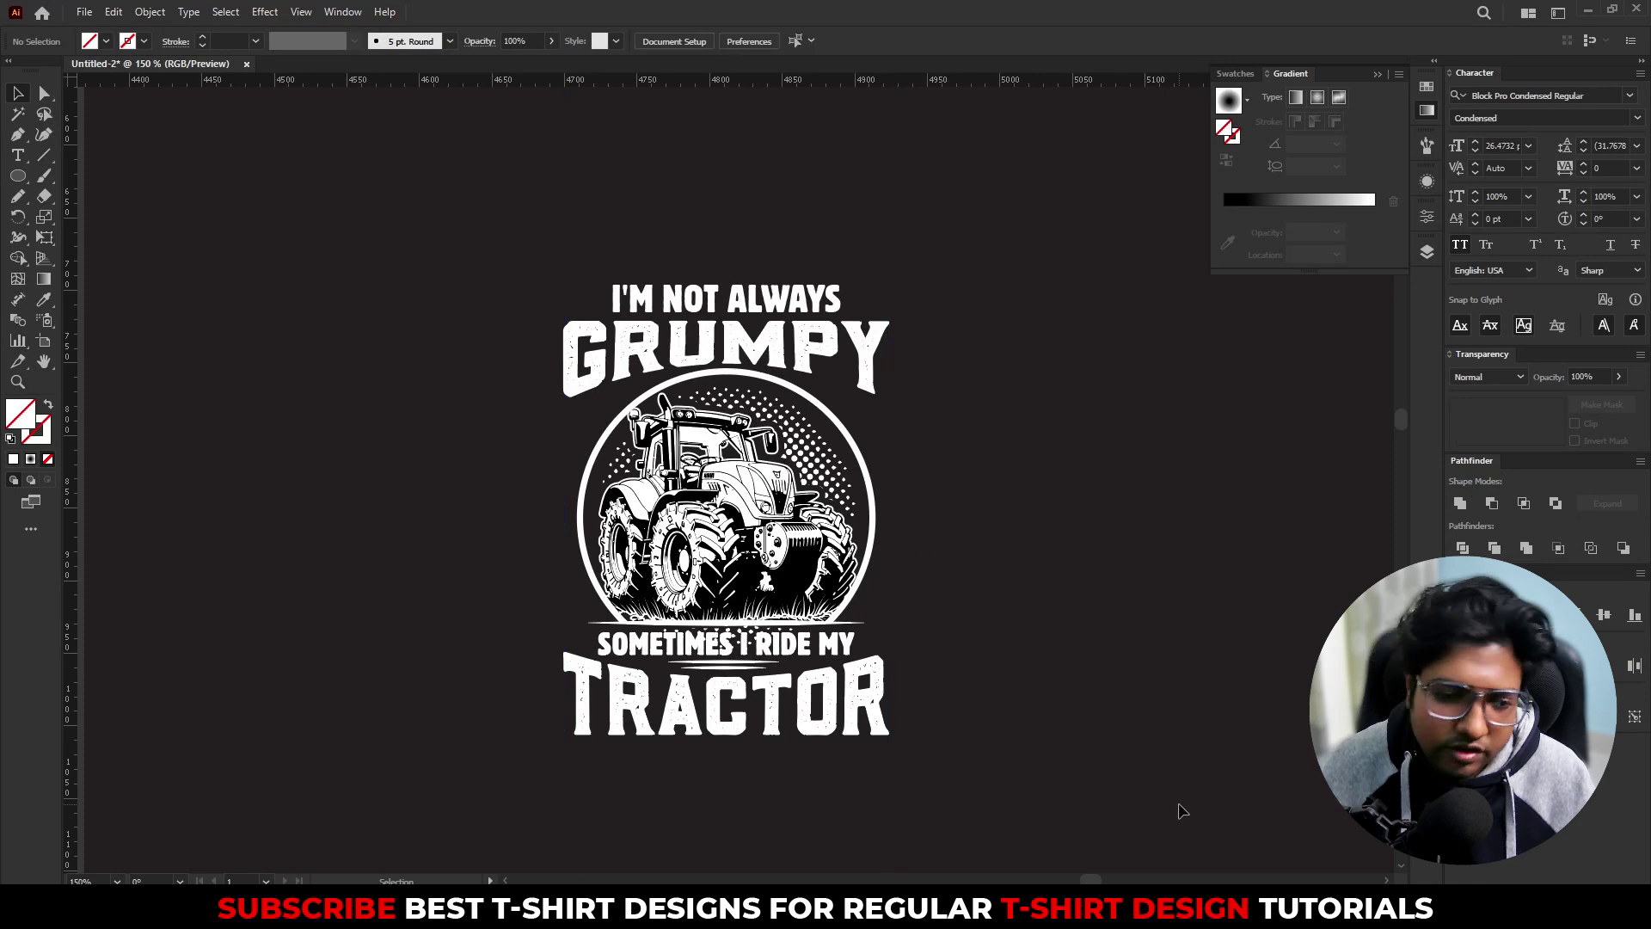
Step: Move the tractor design to the left edge of the dark background and place the reference T-shirt image beside it for comparison
{"action": "scroll", "coordinate": [1003, 601], "scroll_direction": "down", "scroll_amount": 2}
{"action": "left_click", "coordinate": [859, 550]}
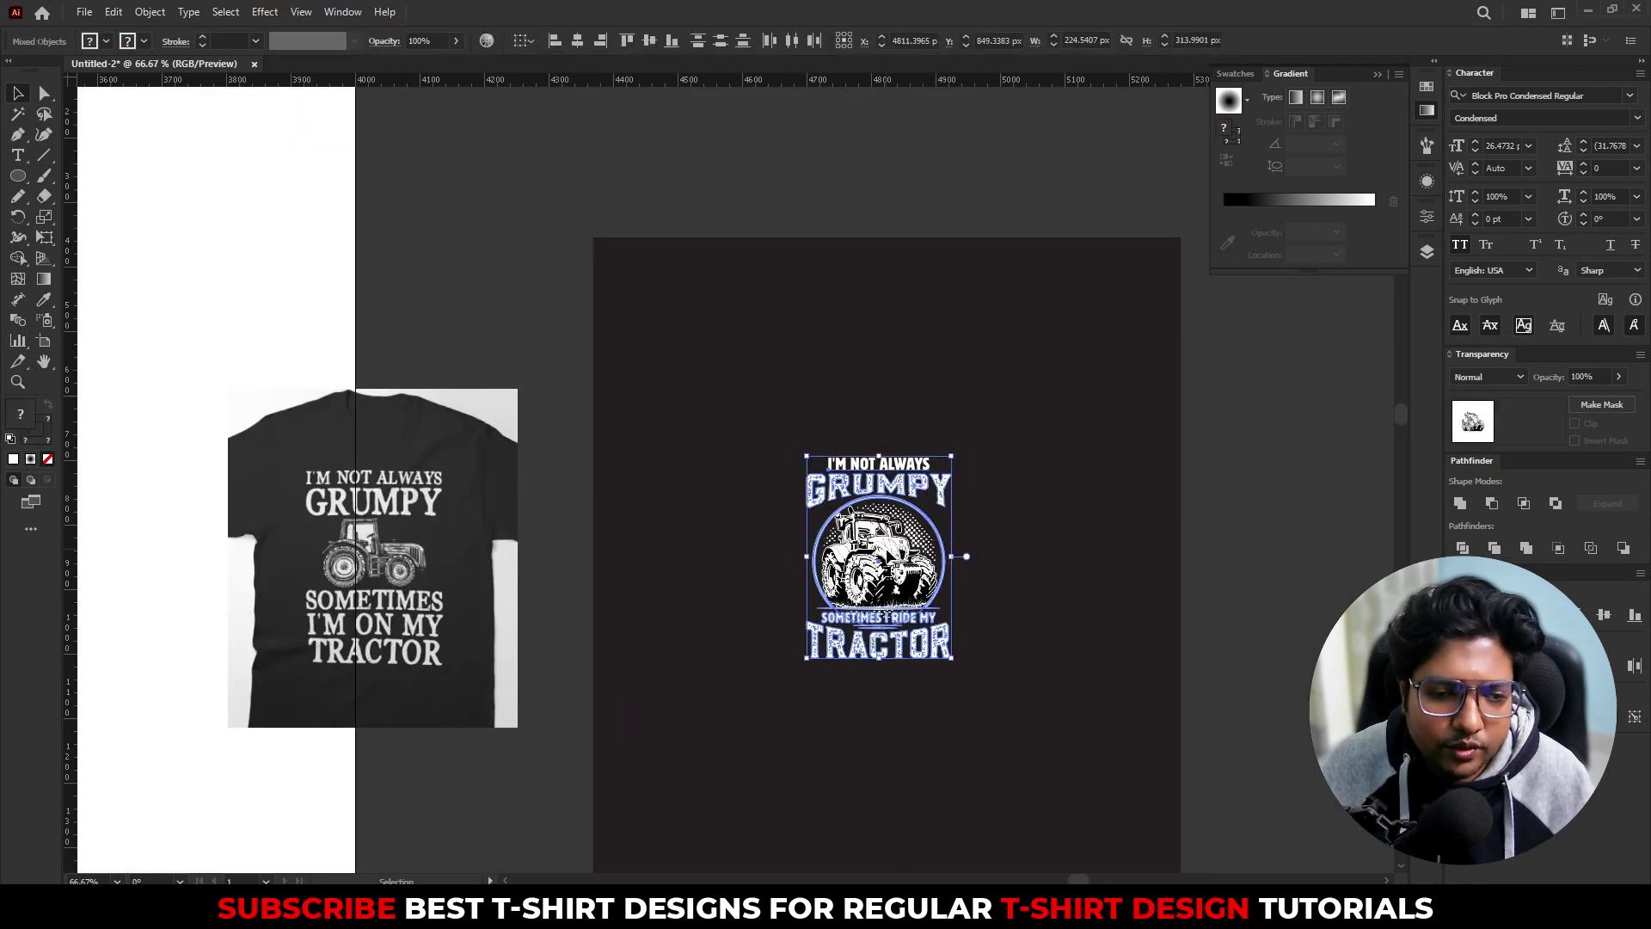
{"action": "left_click_drag", "start_coordinate": [860, 550], "coordinate": [672, 552]}
{"action": "left_click_drag", "start_coordinate": [423, 576], "coordinate": [509, 583]}
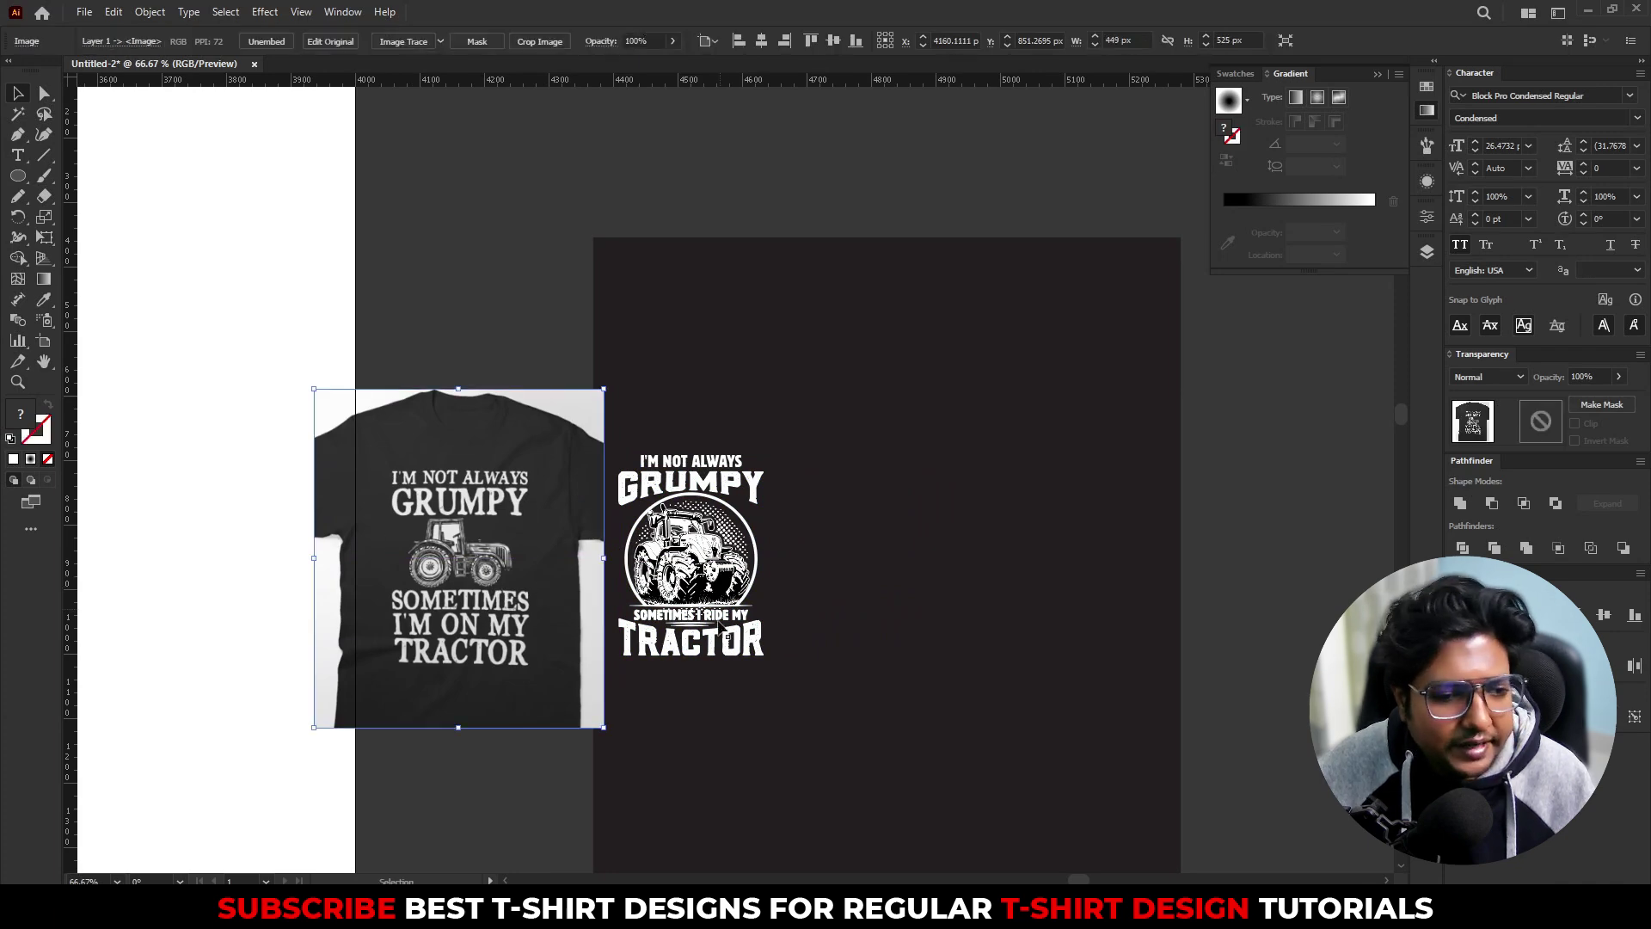
{"action": "left_click", "coordinate": [684, 679]}
{"action": "scroll", "coordinate": [683, 679], "scroll_direction": "up", "scroll_amount": 2}
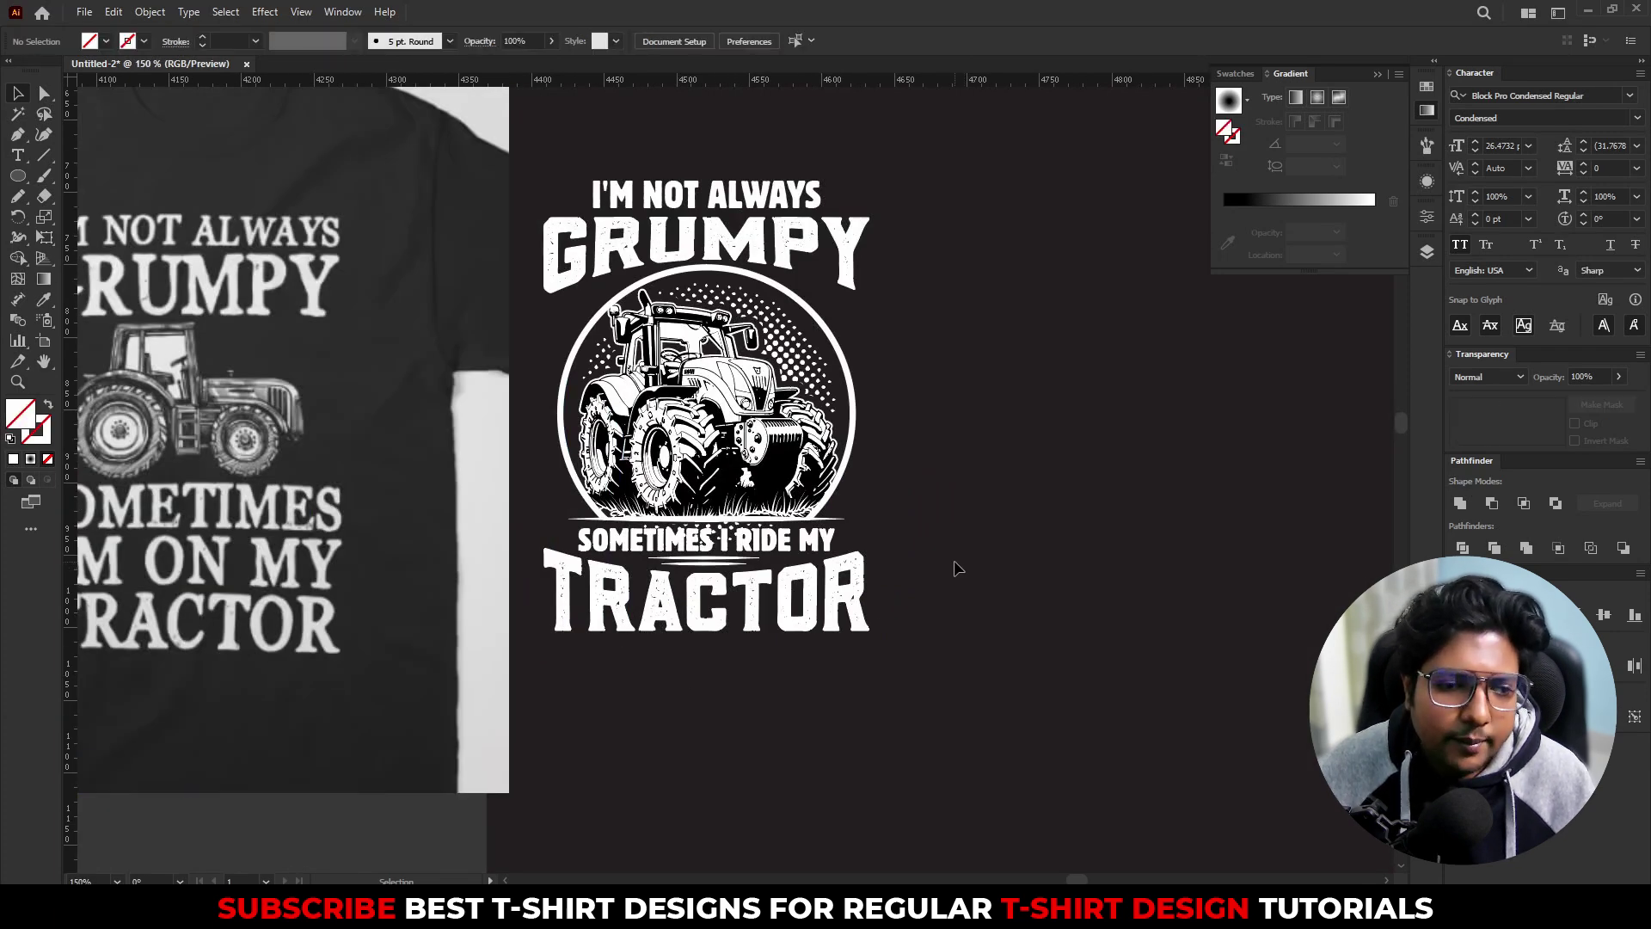
{"action": "scroll", "coordinate": [946, 569], "scroll_direction": "down", "scroll_amount": 2}
{"action": "left_click_drag", "start_coordinate": [490, 602], "coordinate": [327, 602]}
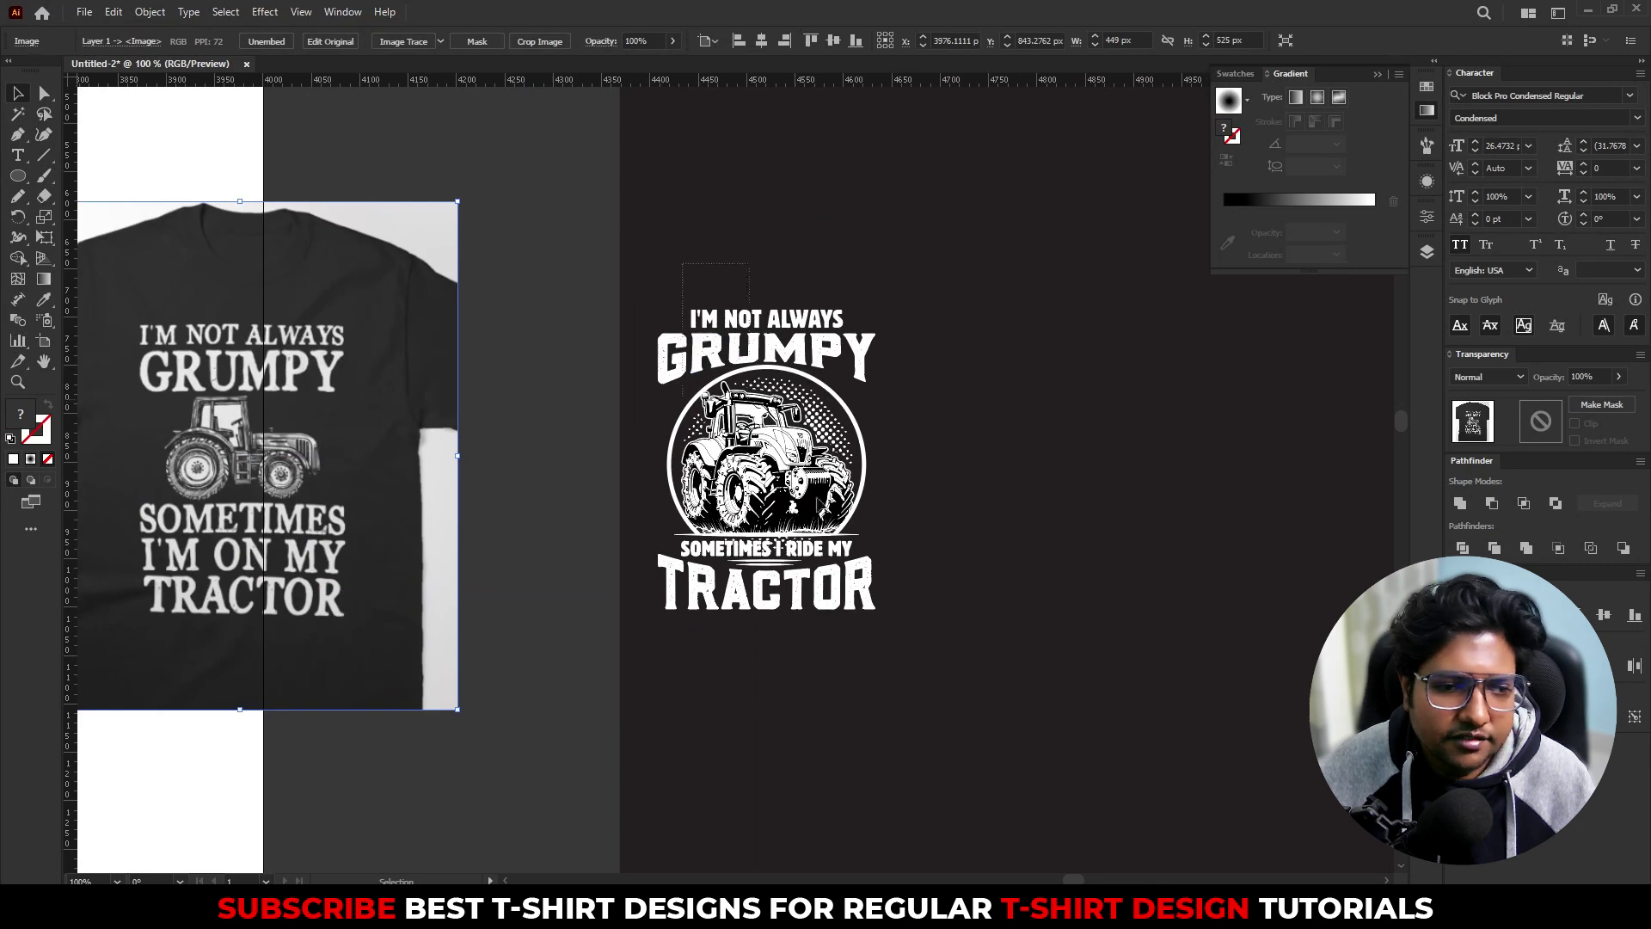
Step: Enlarge the tractor design to about 315 × 440 px and place a duplicate to its right
{"action": "left_click", "coordinate": [868, 482]}
{"action": "left_click_drag", "start_coordinate": [879, 460], "coordinate": [1136, 528]}
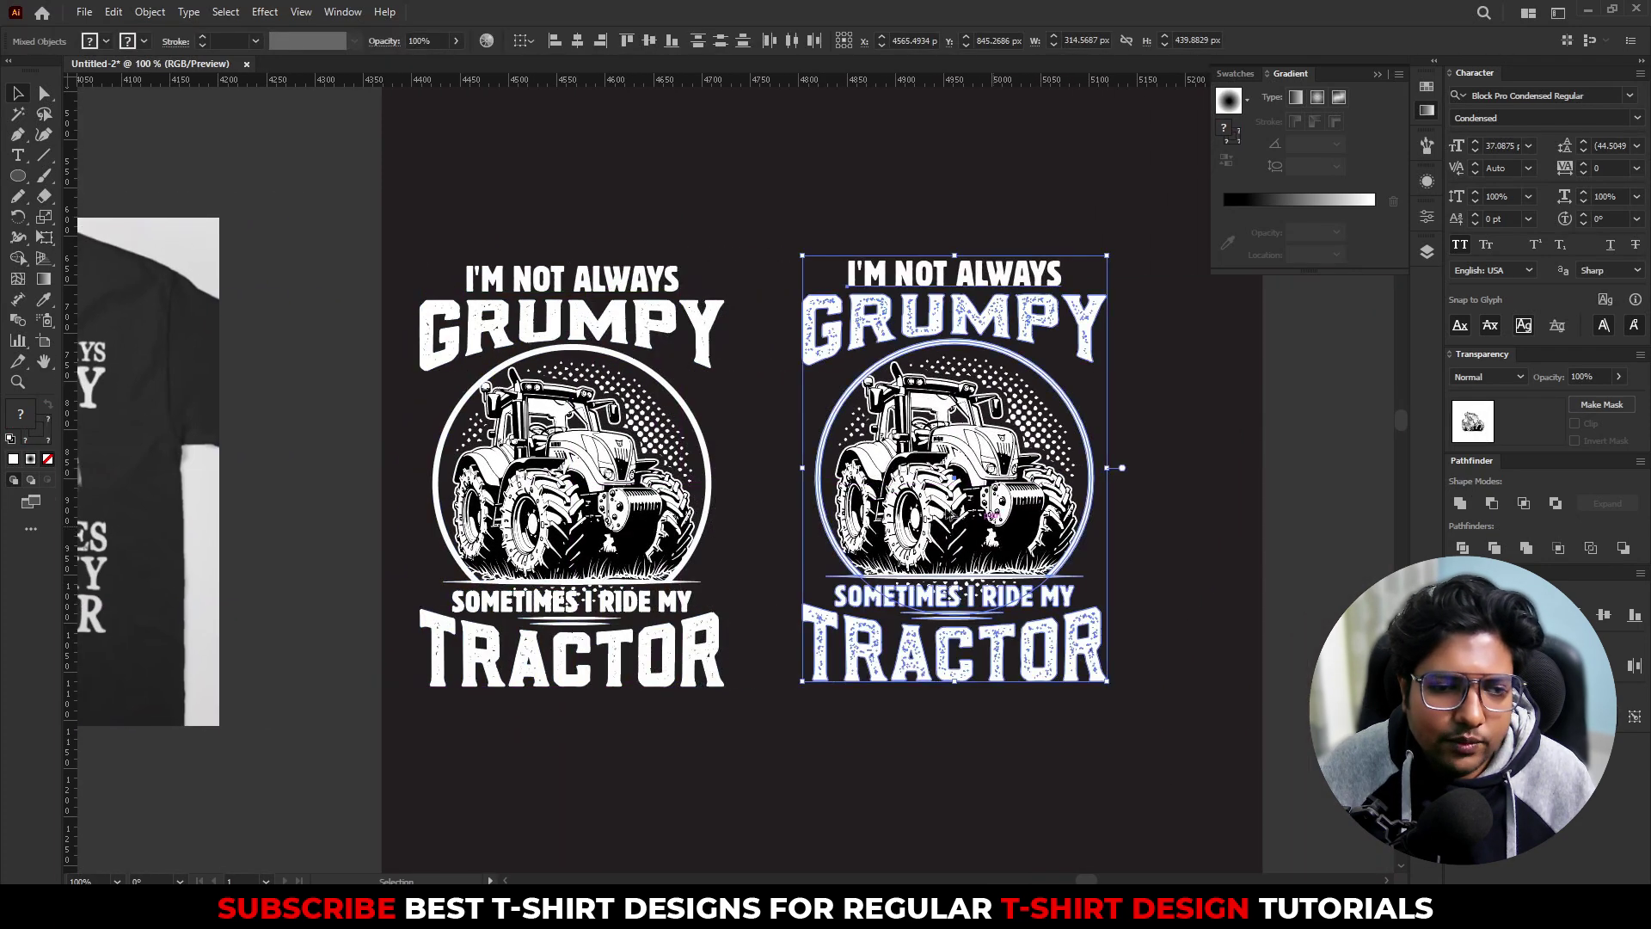
{"action": "left_click", "coordinate": [781, 433]}
Step: Draw a rectangle about 444 × 537 px over the duplicated design and fill it with dark blue
{"action": "key", "text": "m"}
{"action": "left_click_drag", "start_coordinate": [746, 219], "coordinate": [1174, 737]}
{"action": "key", "text": "v"}
{"action": "left_click", "coordinate": [105, 41]}
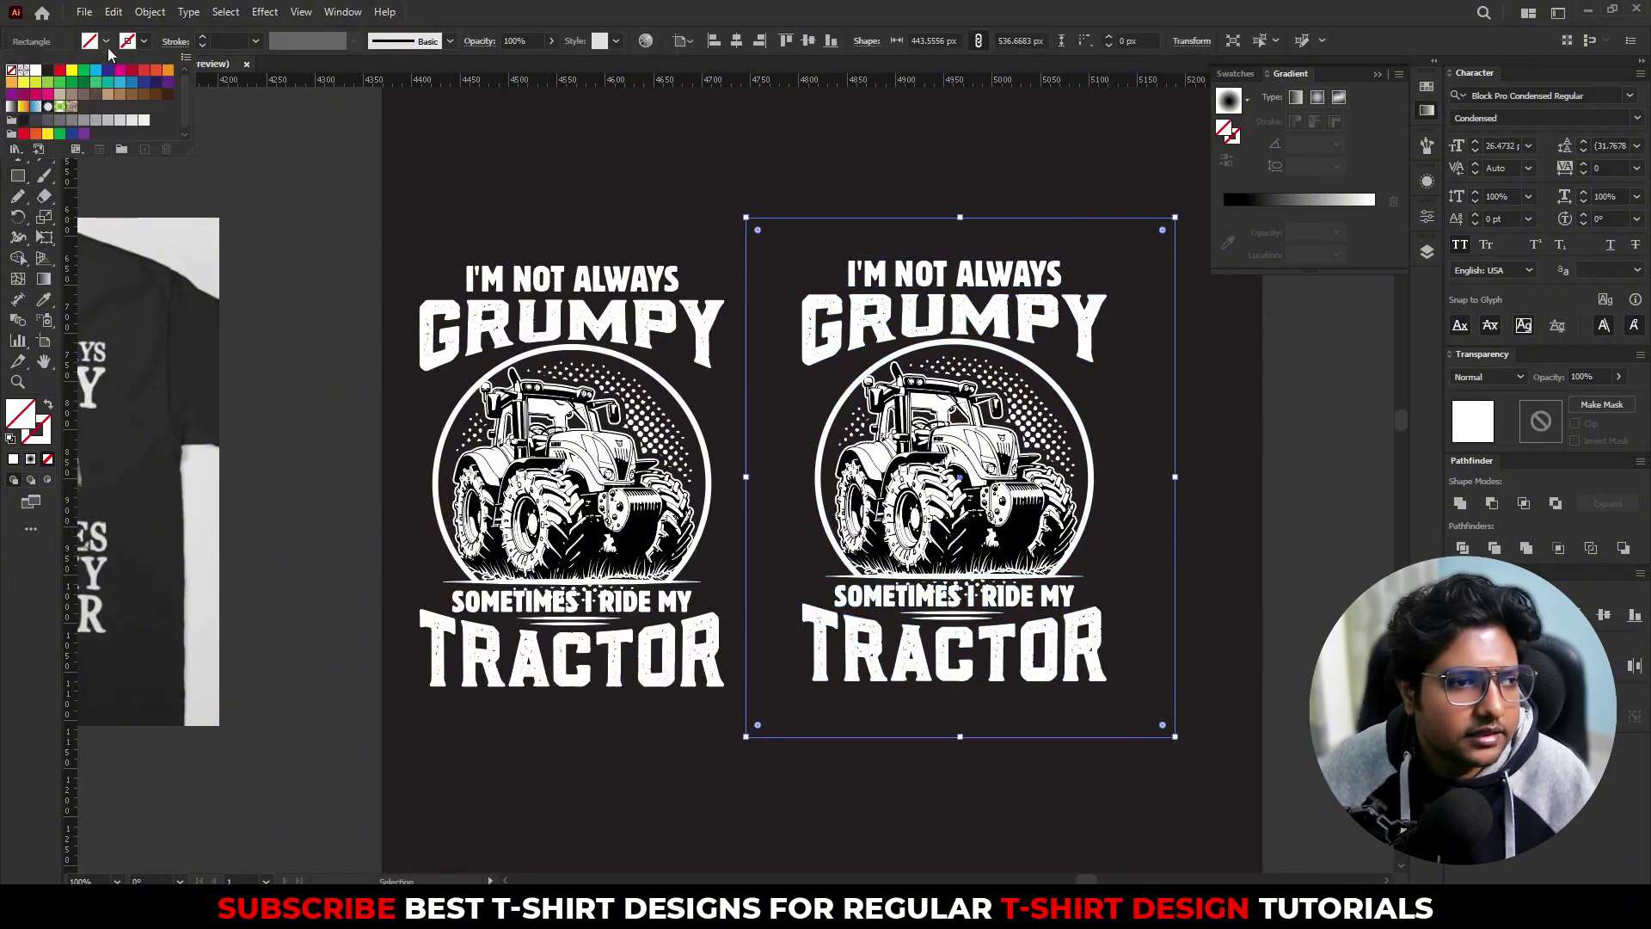
{"action": "left_click", "coordinate": [131, 71]}
{"action": "left_click", "coordinate": [85, 85]}
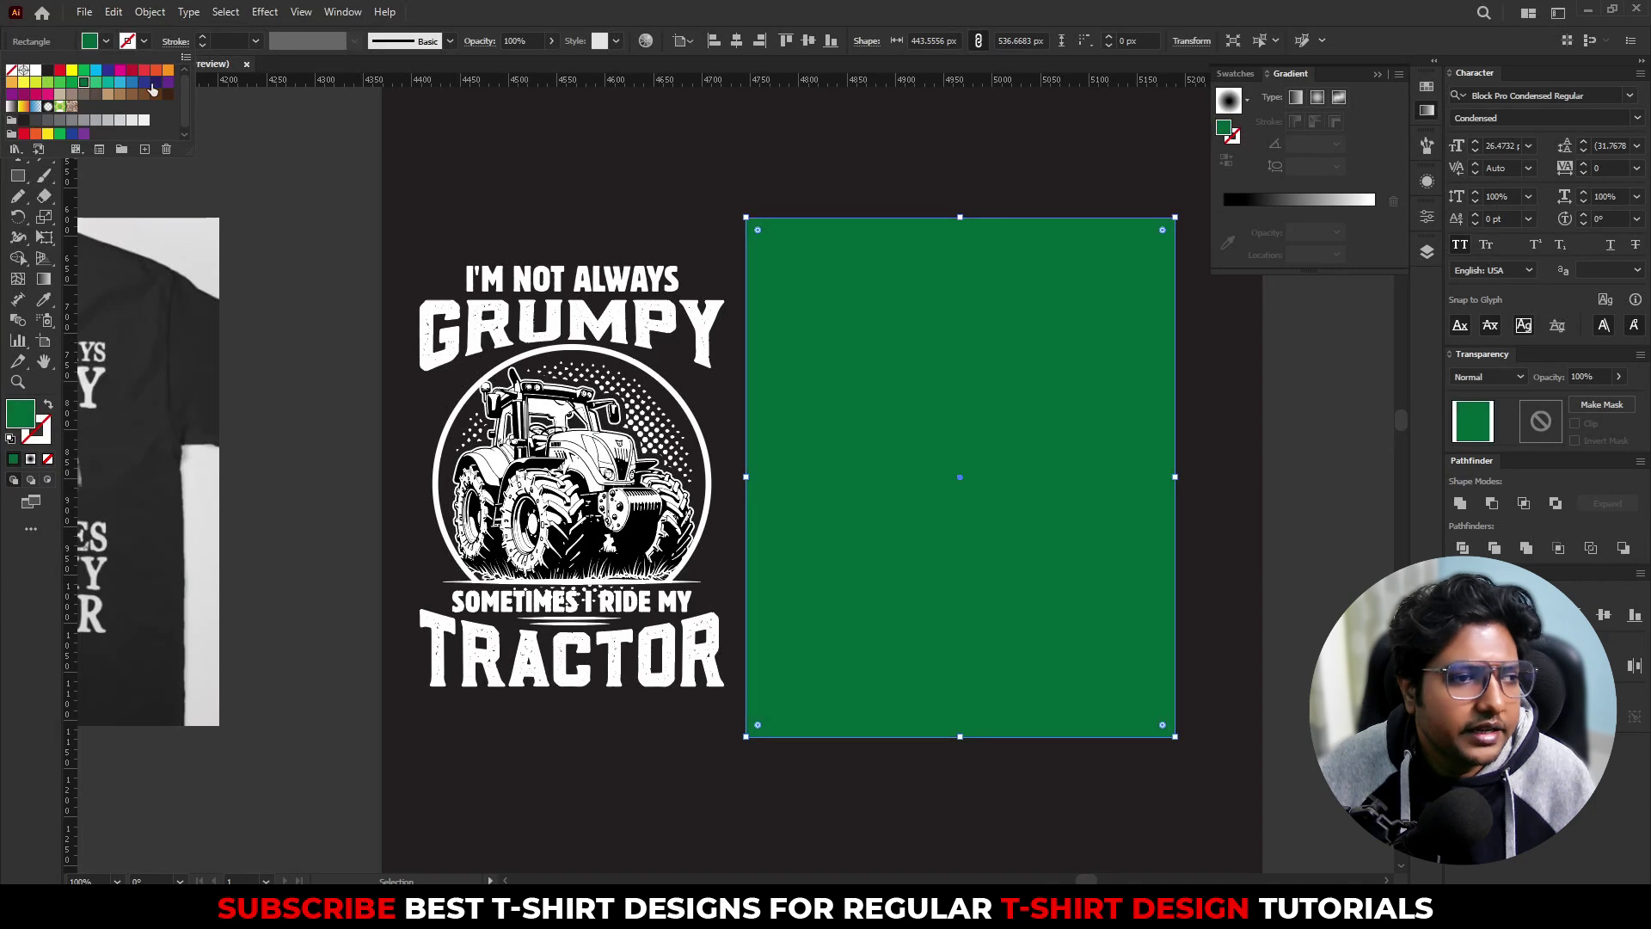
{"action": "left_click", "coordinate": [145, 83]}
Step: Cut the blue rectangle and paste it behind the duplicated design
{"action": "key", "text": "Delete"}
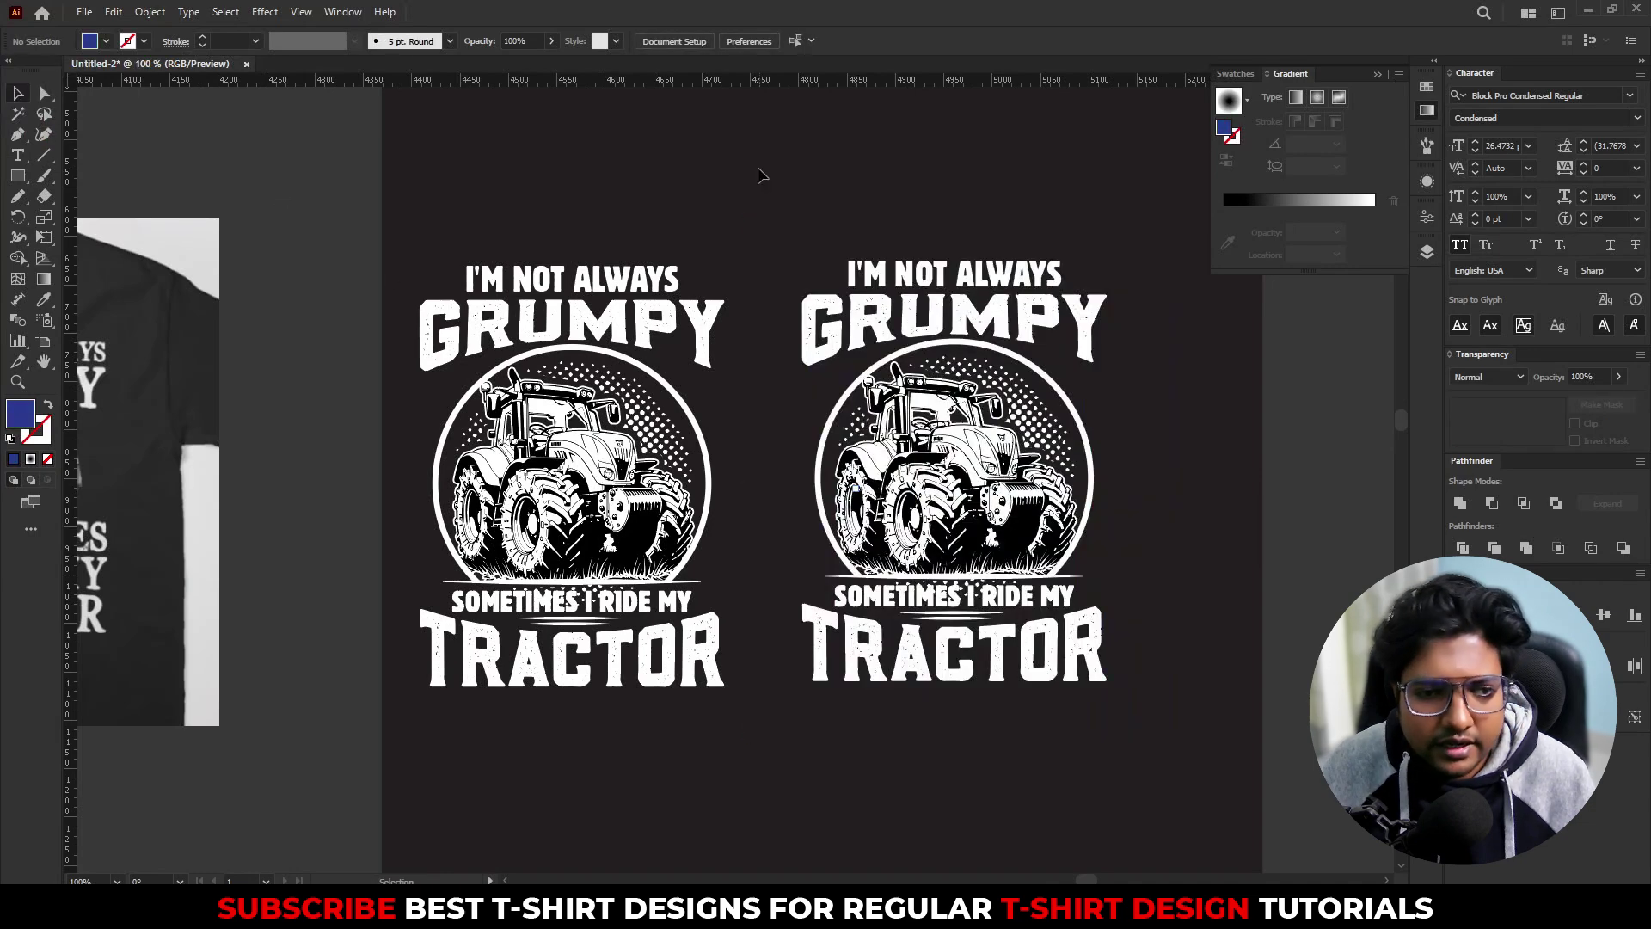
{"action": "left_click_drag", "start_coordinate": [774, 188], "coordinate": [1201, 741]}
{"action": "key", "text": "ctrl+b"}
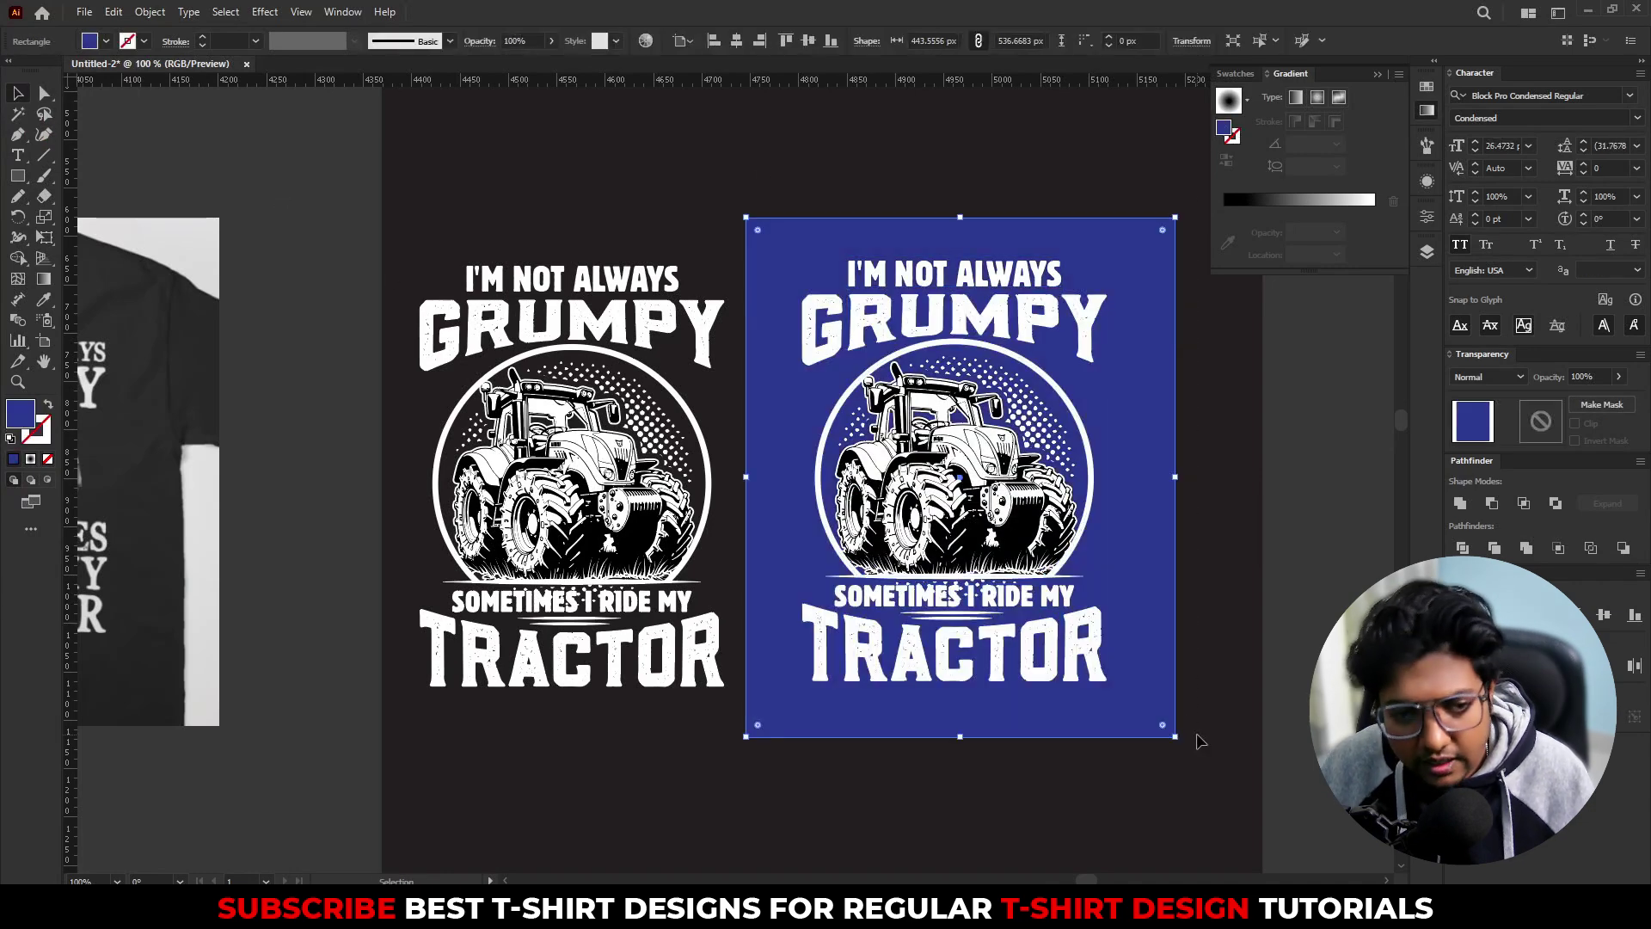
Step: Change the fill of the rectangle behind the duplicated design to dark red
{"action": "scroll", "coordinate": [1251, 569], "scroll_direction": "up", "scroll_amount": 1}
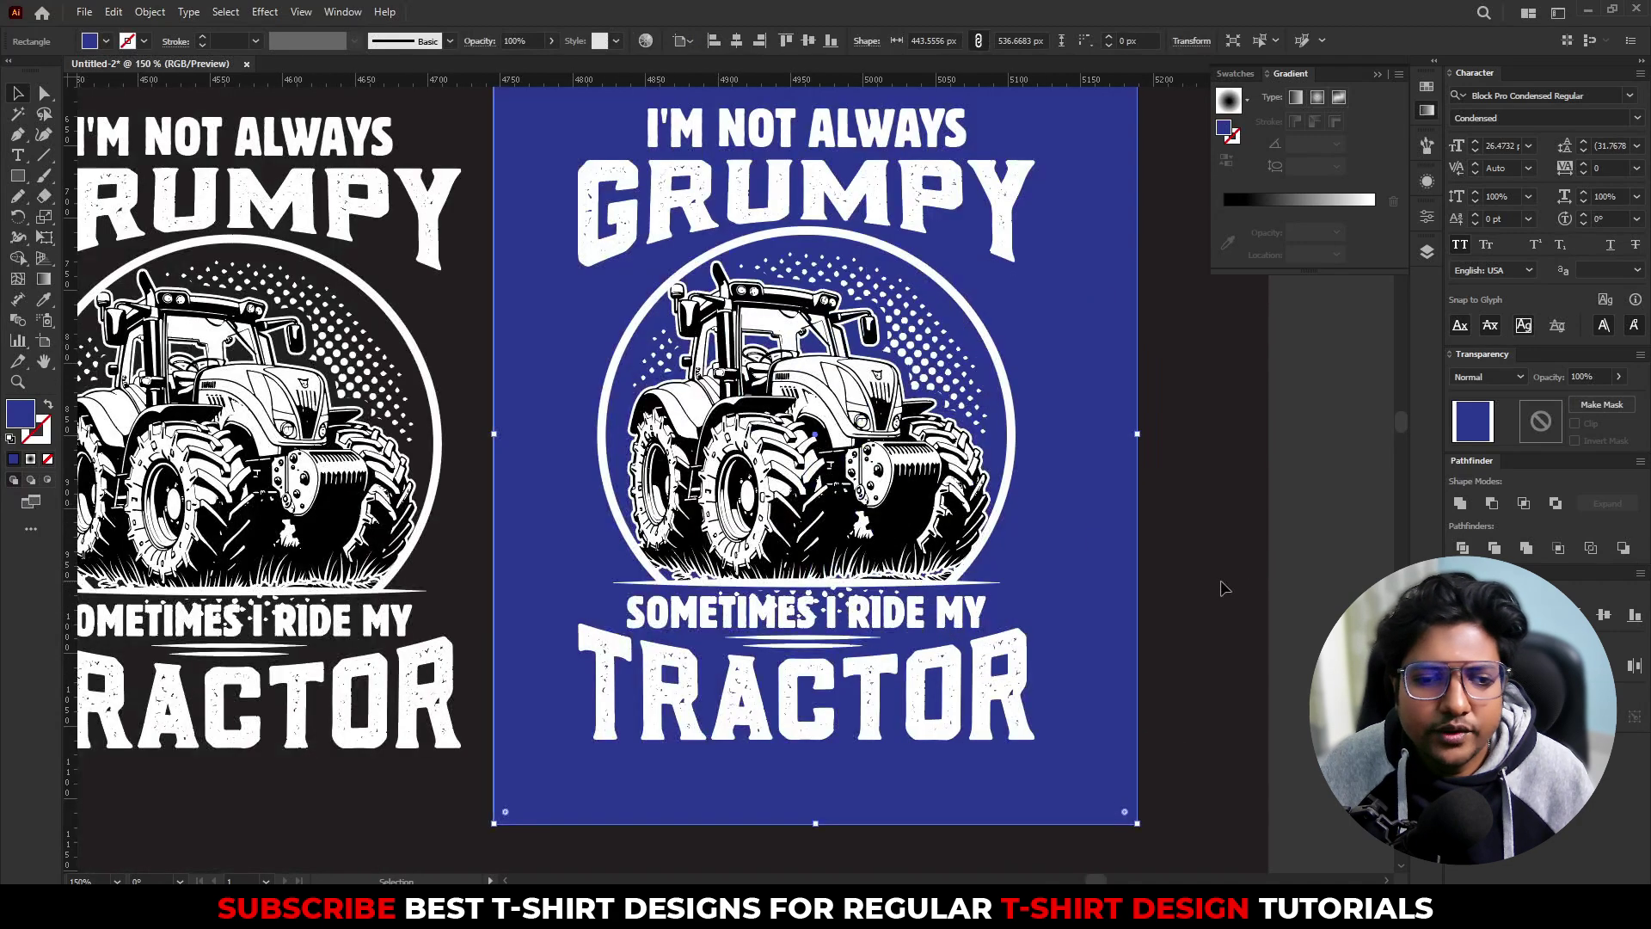
{"action": "left_click", "coordinate": [1225, 589]}
{"action": "scroll", "coordinate": [1195, 615], "scroll_direction": "right", "scroll_amount": 2}
{"action": "left_click", "coordinate": [1024, 564]}
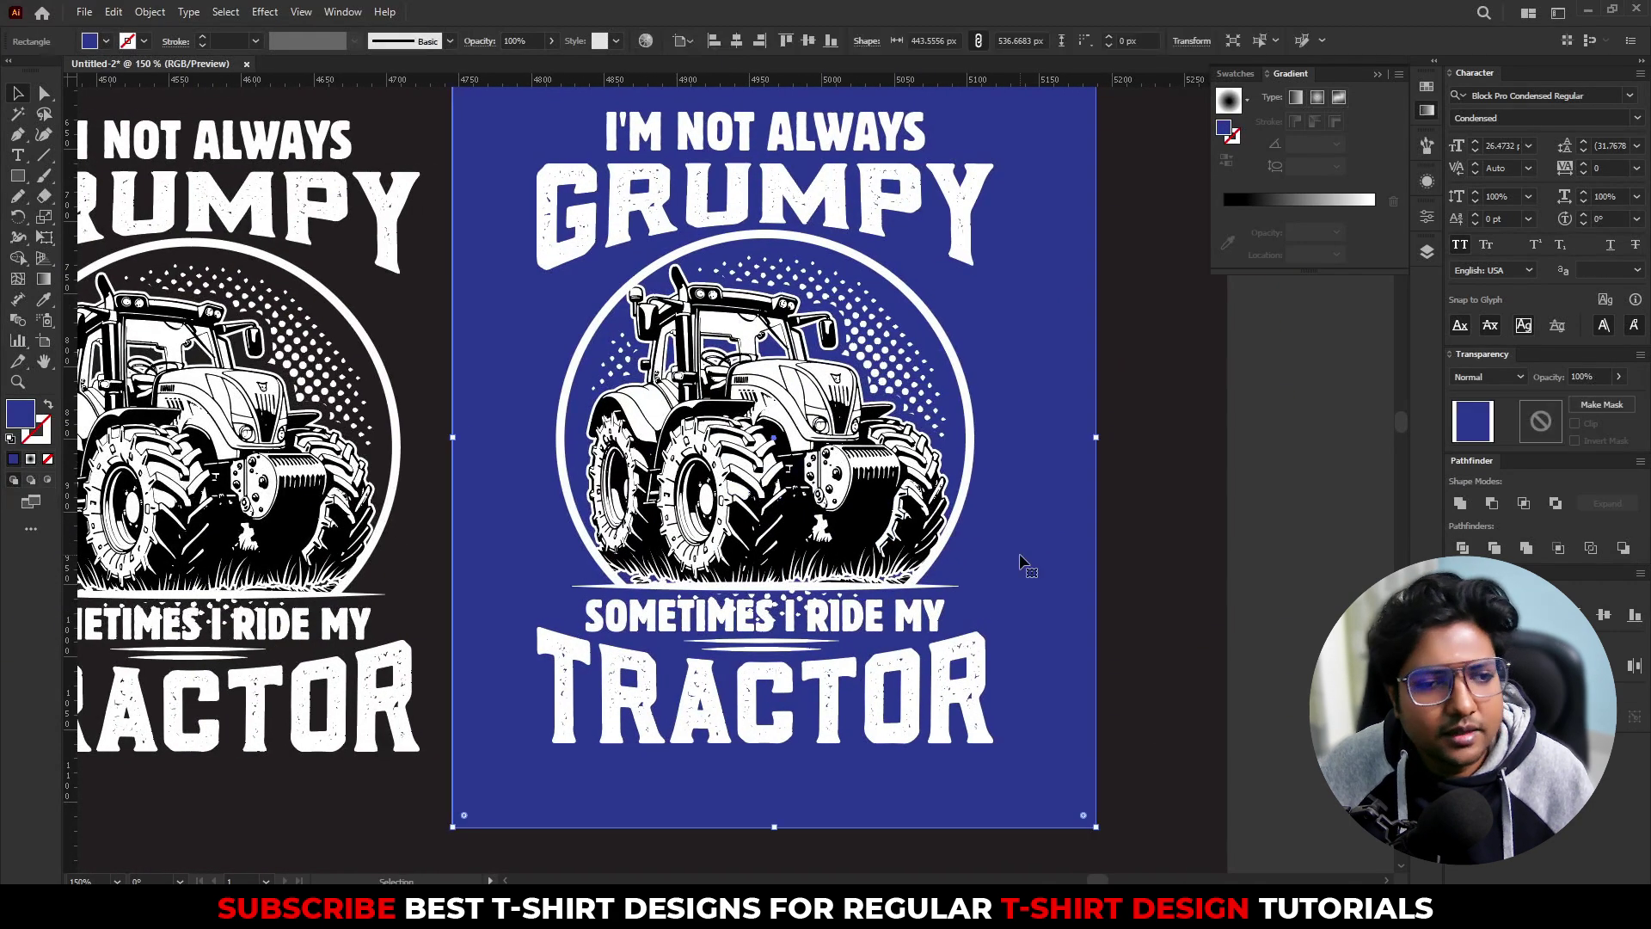
{"action": "left_click_drag", "start_coordinate": [1047, 560], "coordinate": [977, 581]}
{"action": "left_click", "coordinate": [1429, 90]}
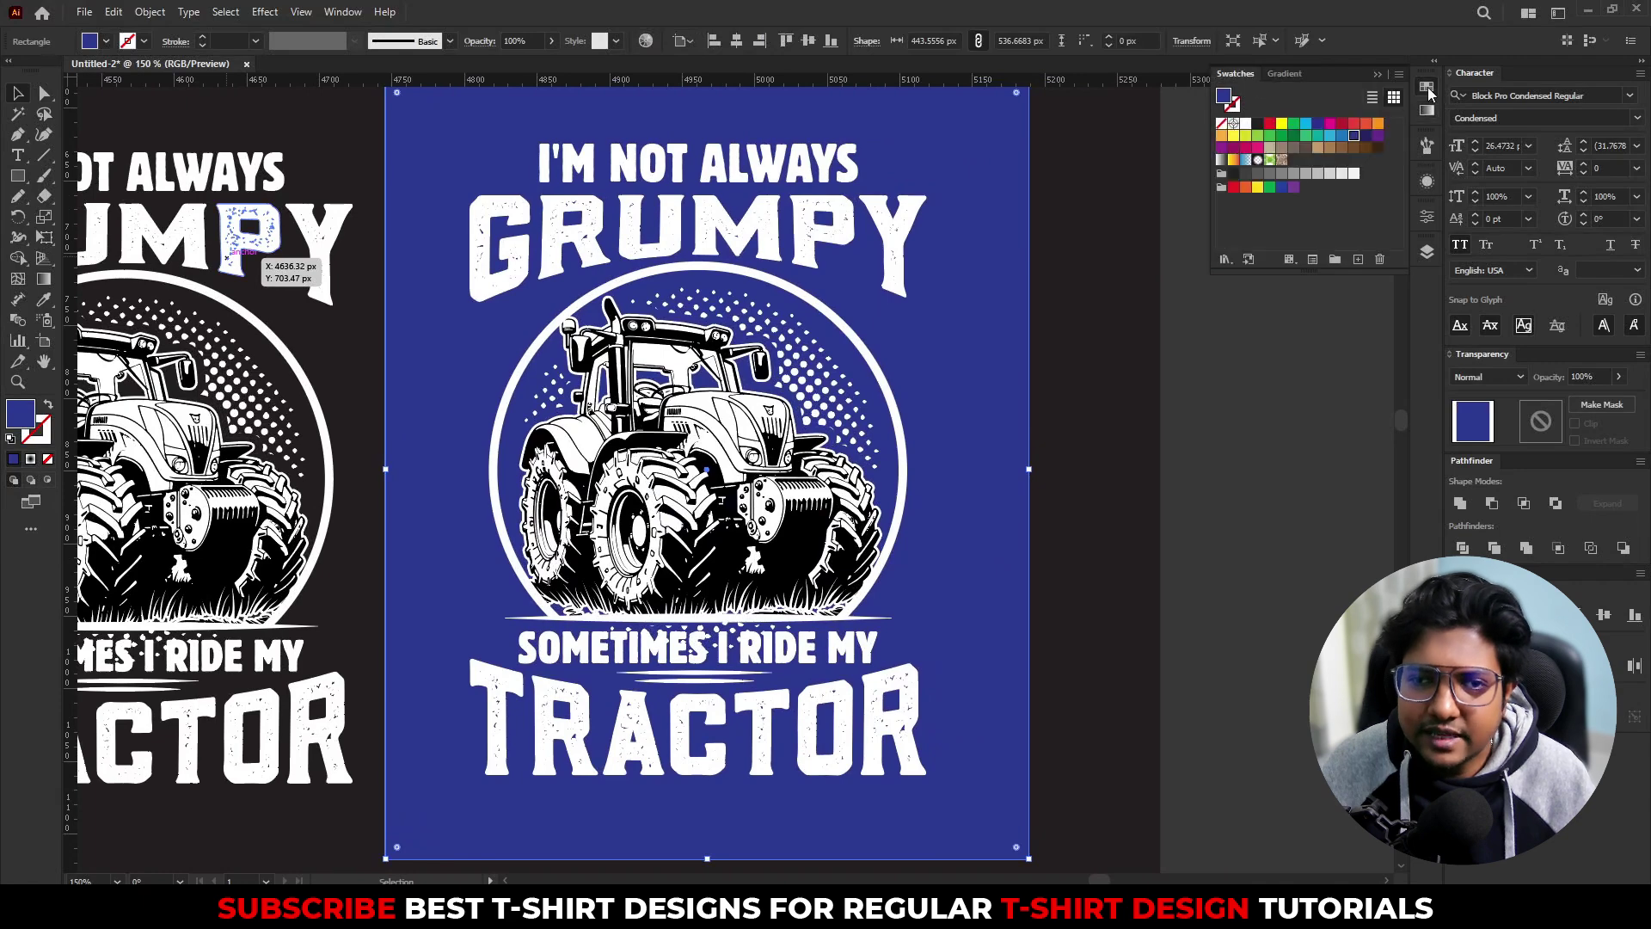
{"action": "left_click", "coordinate": [1340, 124]}
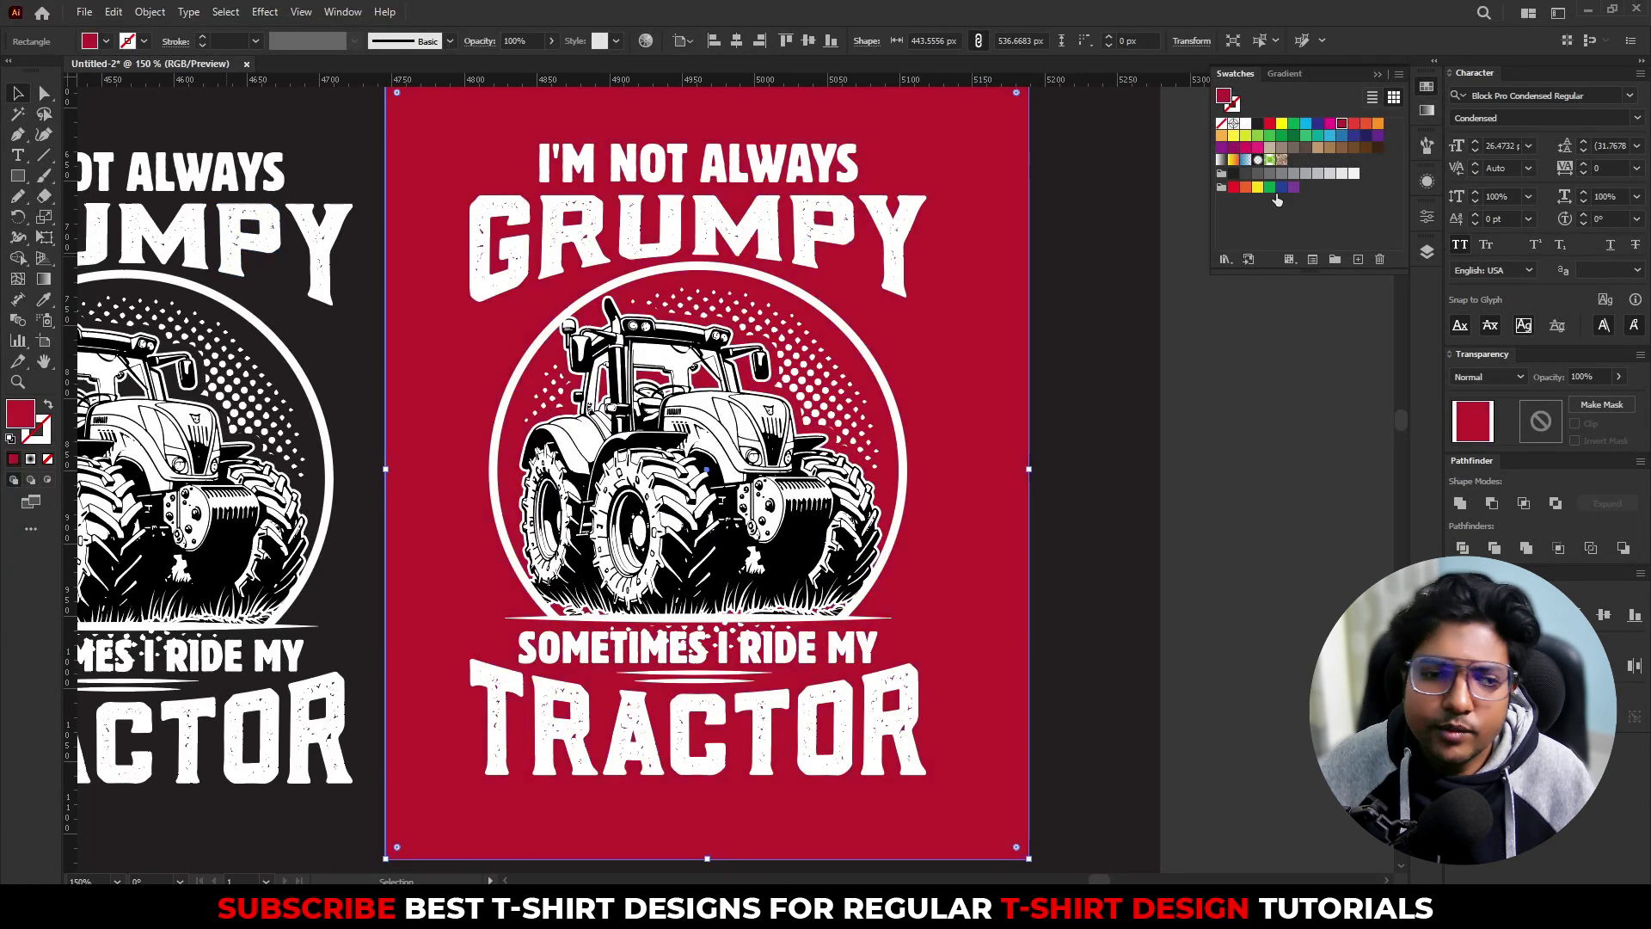
{"action": "left_click", "coordinate": [1086, 571]}
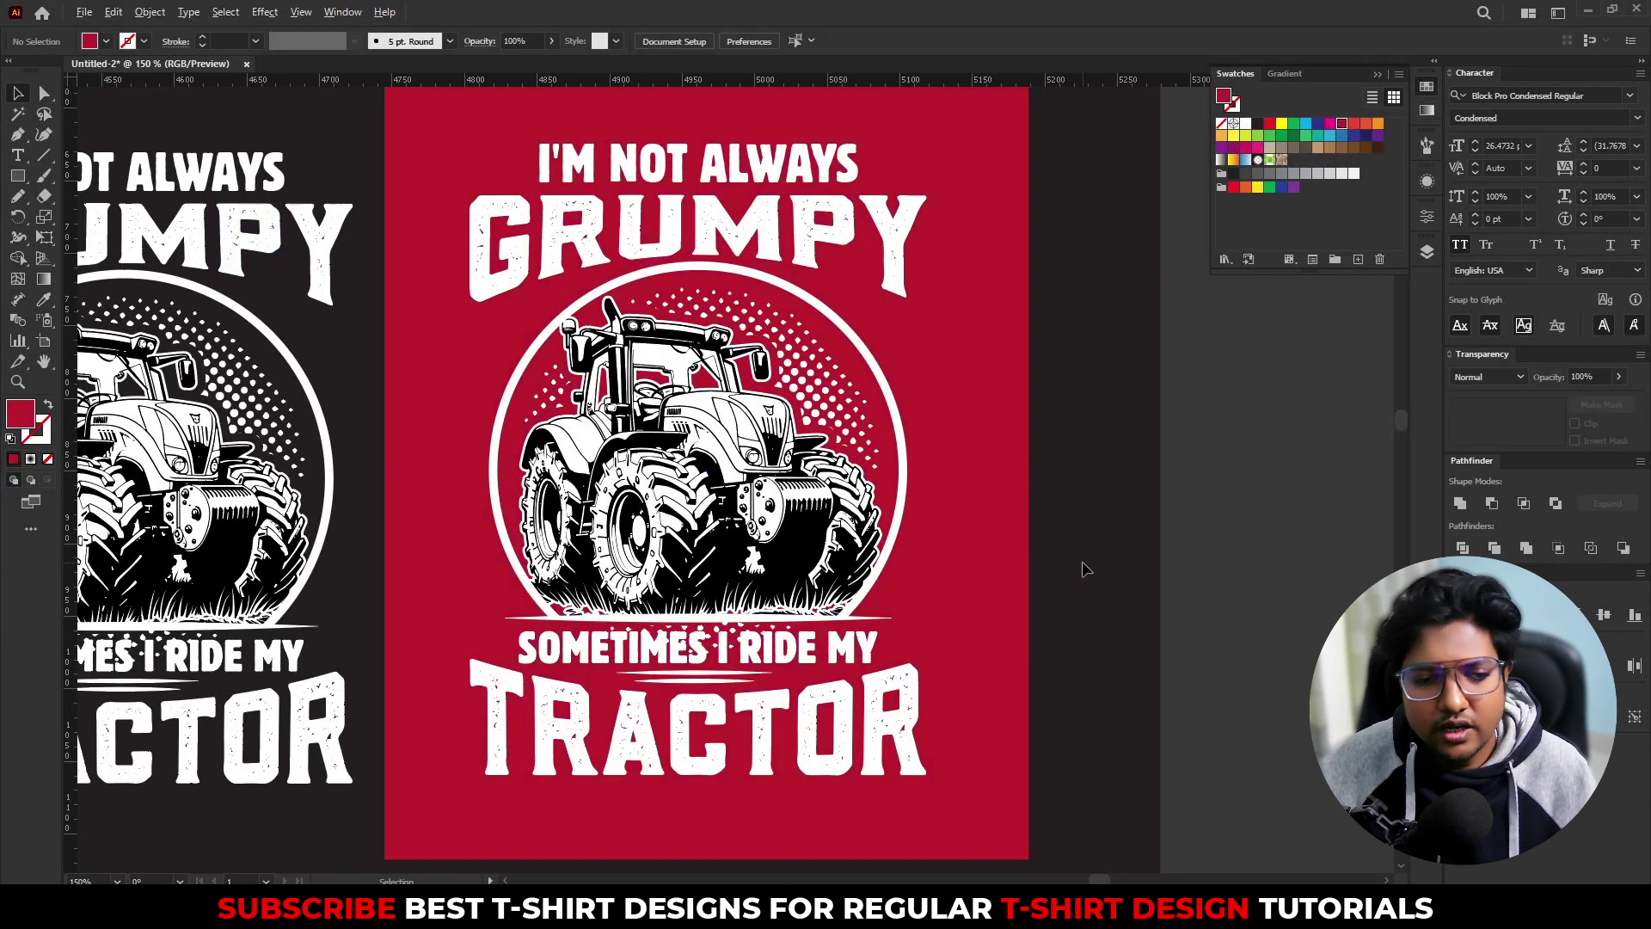
Step: Isolate the tractor artwork nested inside the clip group of the duplicated design and select it
{"action": "scroll", "coordinate": [1086, 571], "scroll_direction": "down", "scroll_amount": 1}
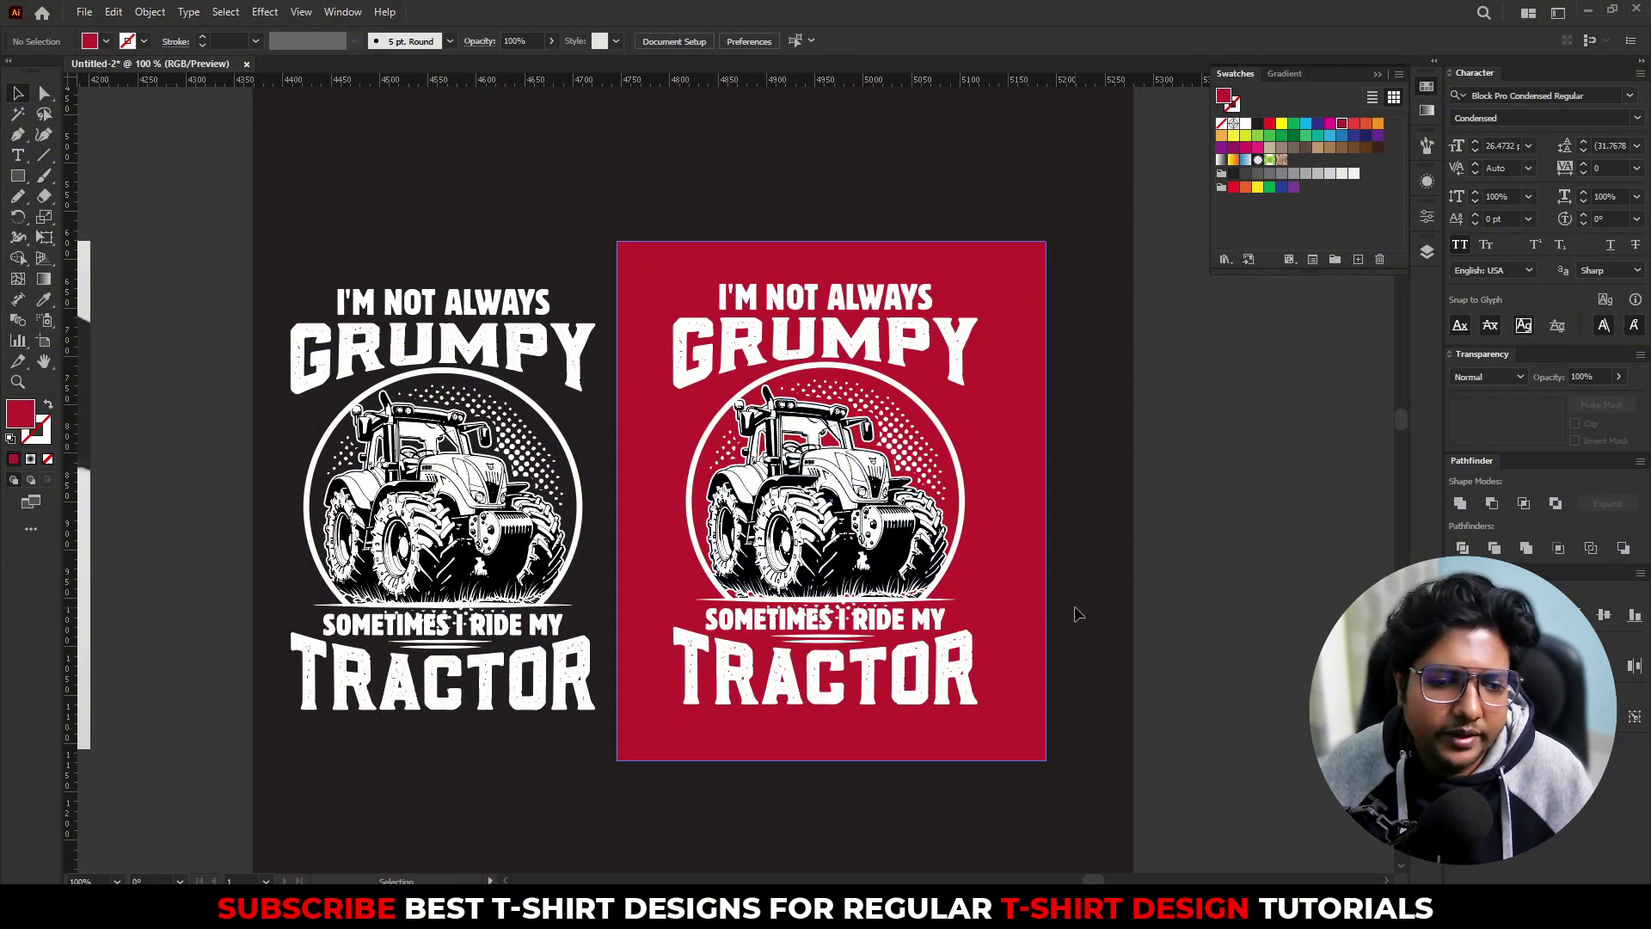
{"action": "scroll", "coordinate": [1075, 609], "scroll_direction": "up", "scroll_amount": 1}
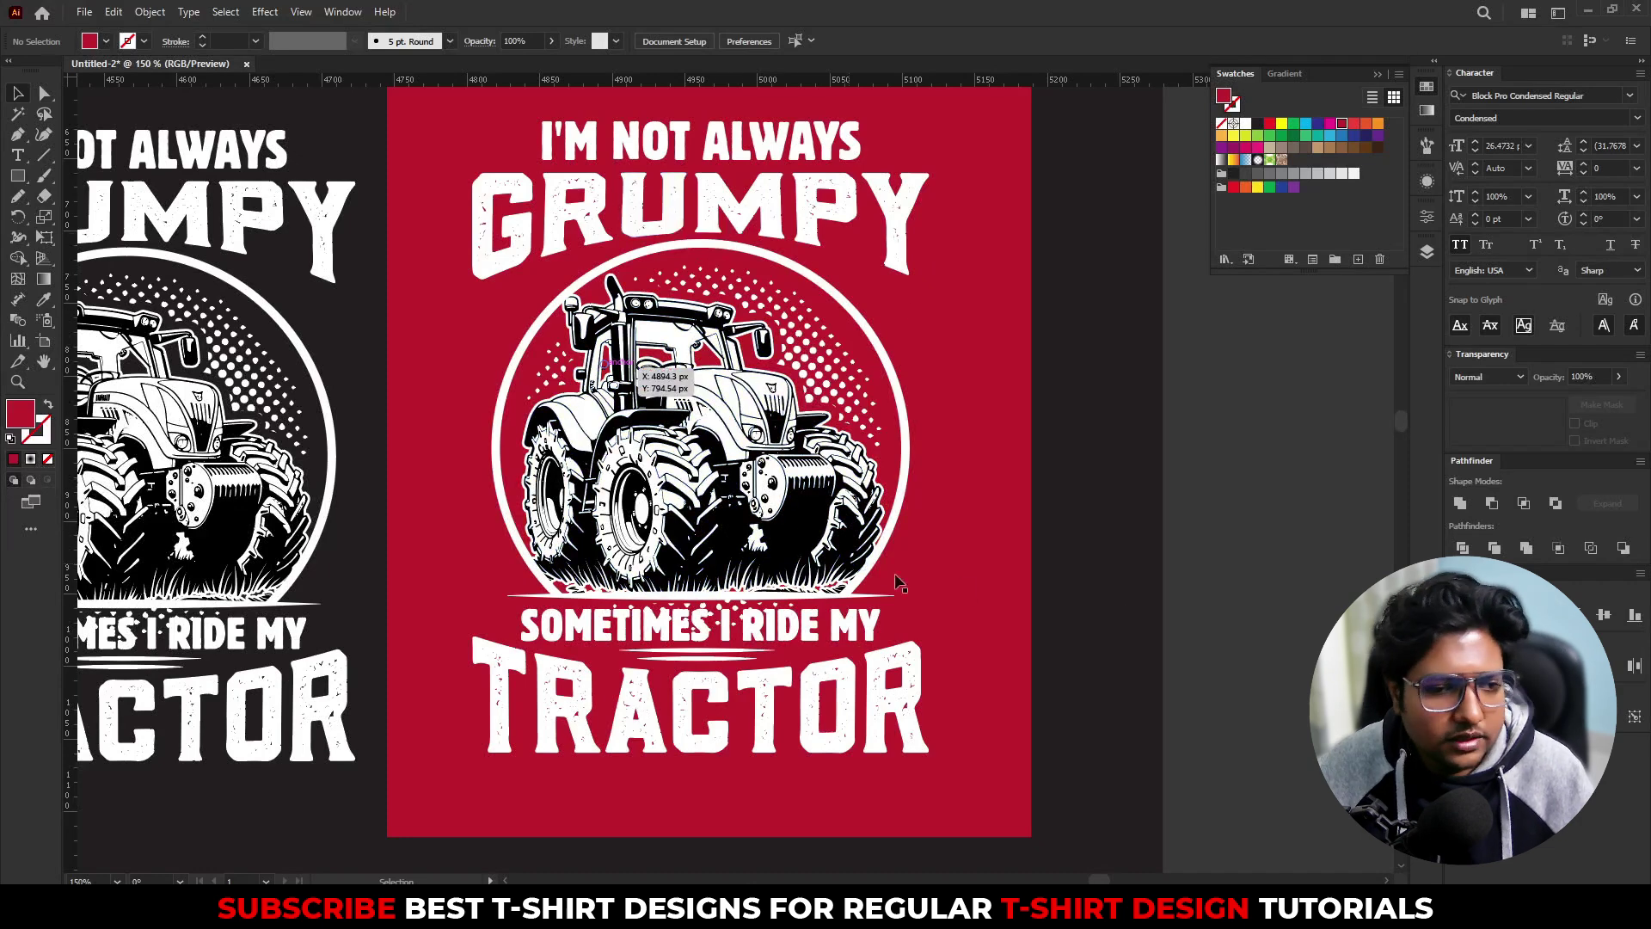
{"action": "double_click", "coordinate": [802, 538]}
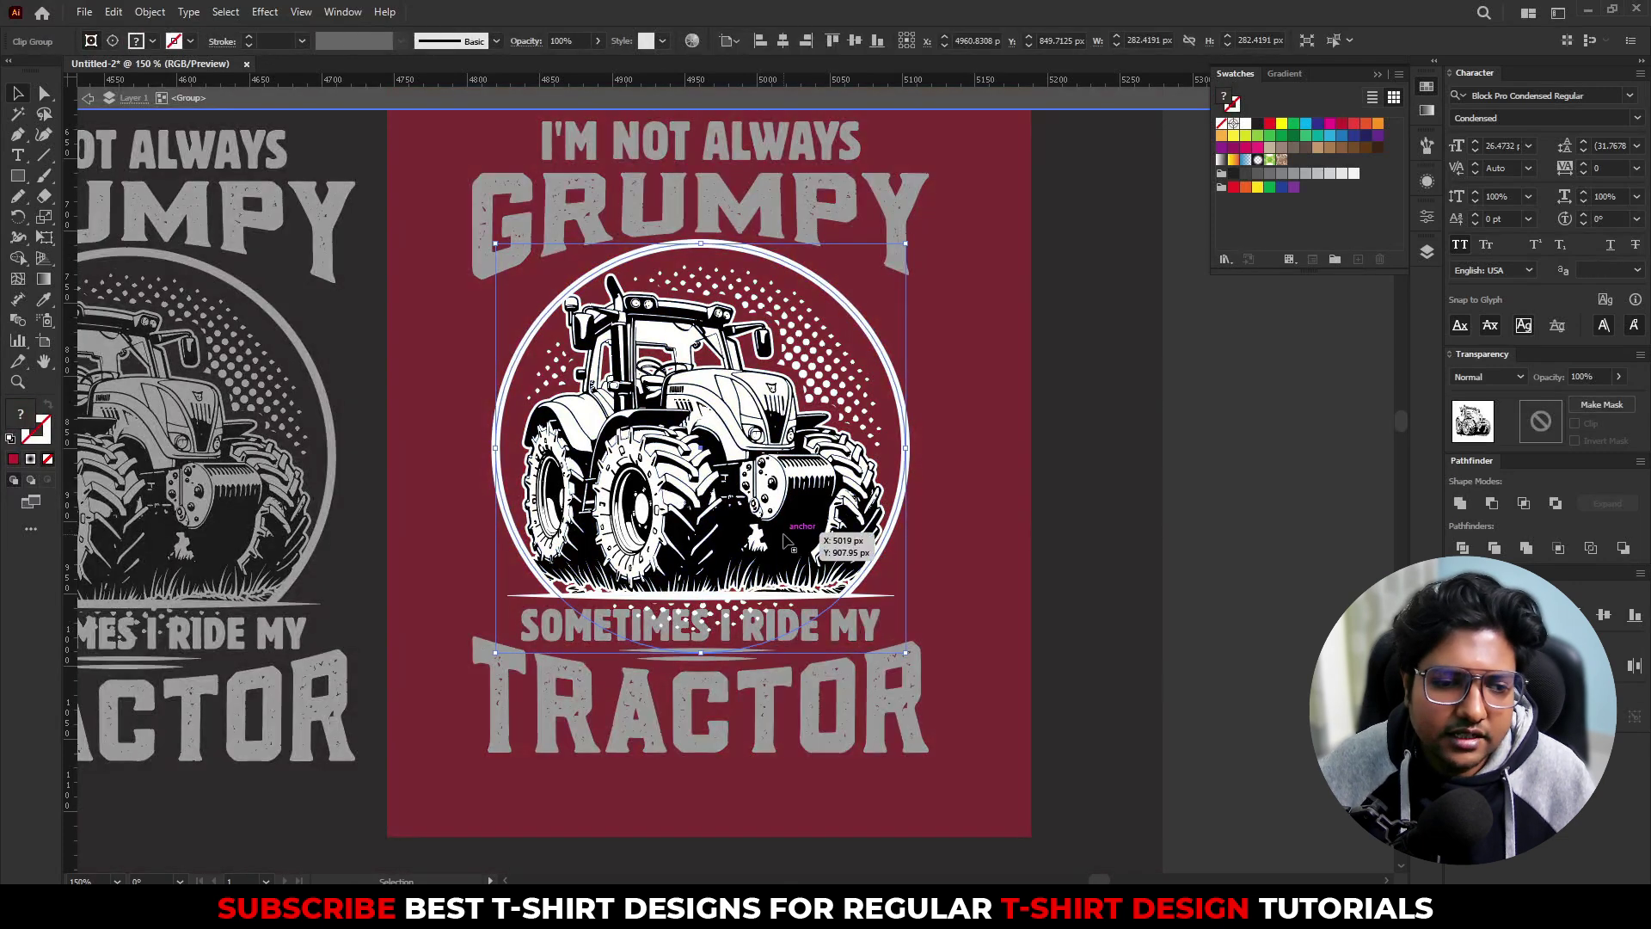
{"action": "double_click", "coordinate": [784, 538]}
{"action": "double_click", "coordinate": [786, 541]}
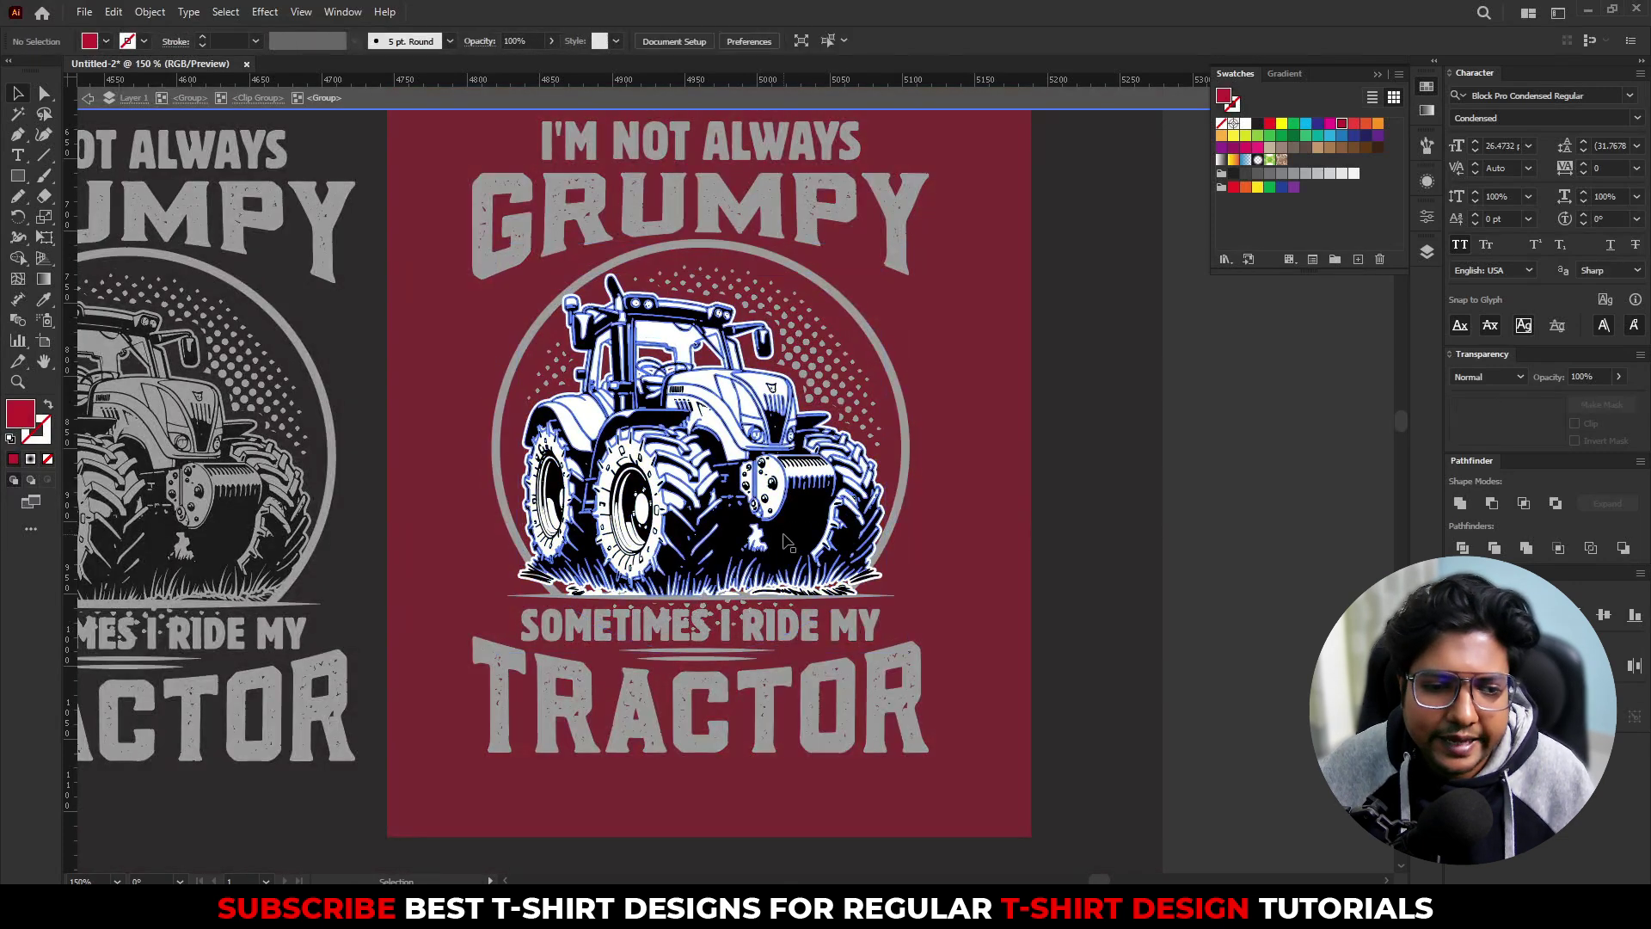
{"action": "mouse_move", "coordinate": [803, 547]}
{"action": "left_mouse_down"}
{"action": "mouse_move", "coordinate": [929, 590]}
{"action": "mouse_move", "coordinate": [798, 541]}
{"action": "left_mouse_up"}
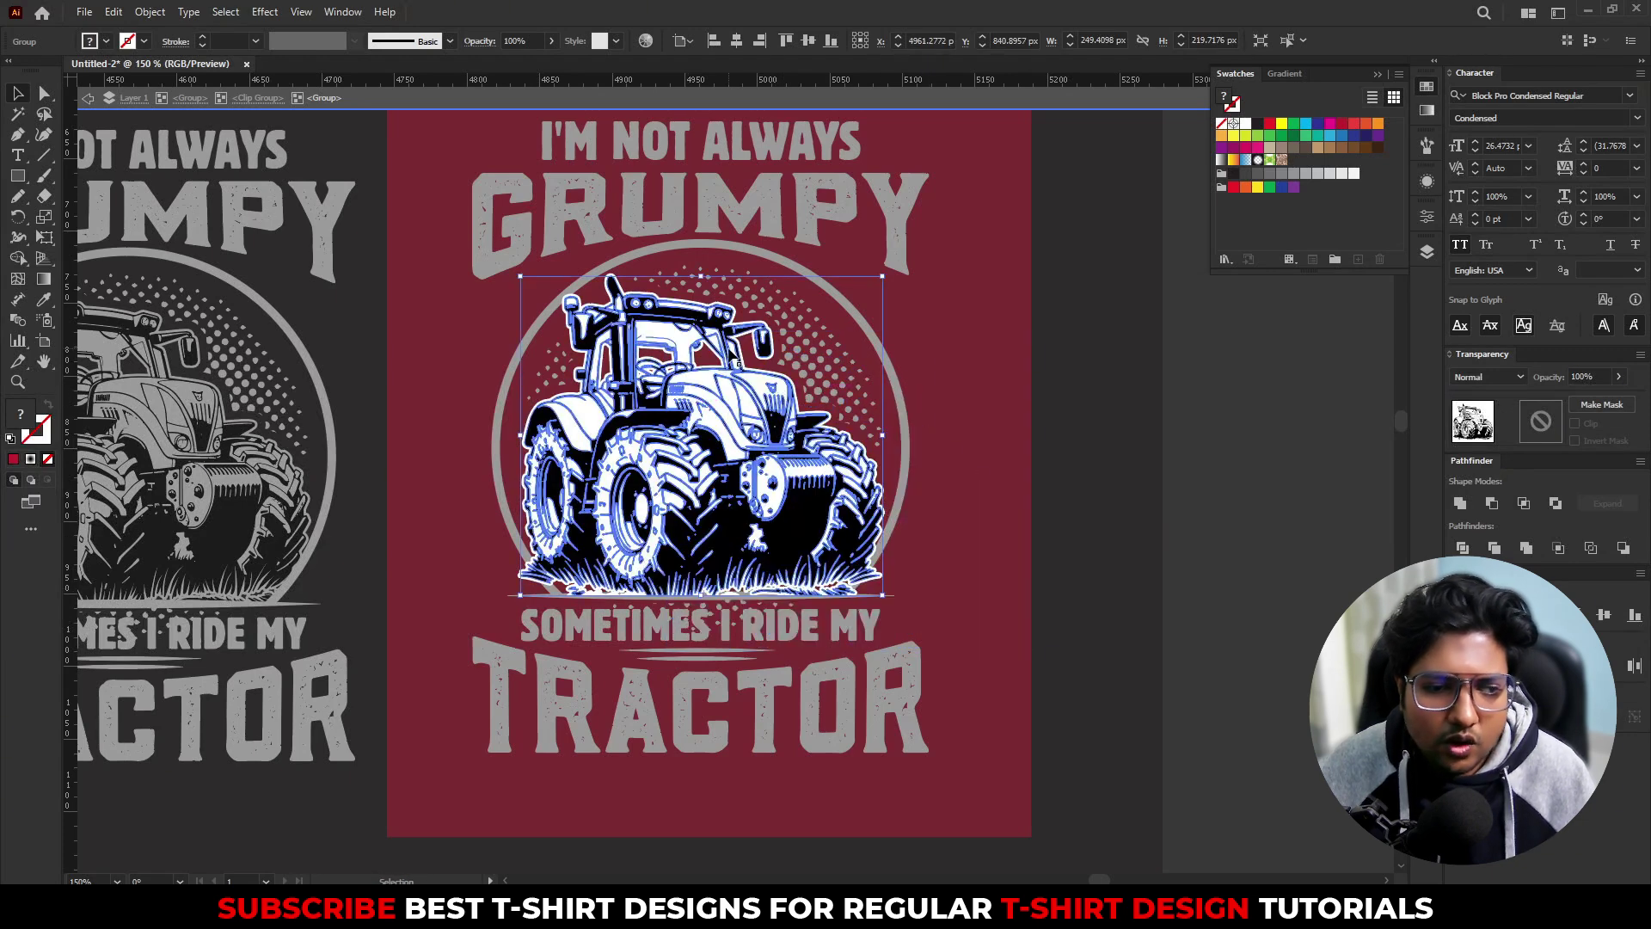
Step: Select all of the tractor's black shapes with the Magic Wand and cut them
{"action": "key", "text": "y"}
{"action": "left_click", "coordinate": [796, 526]}
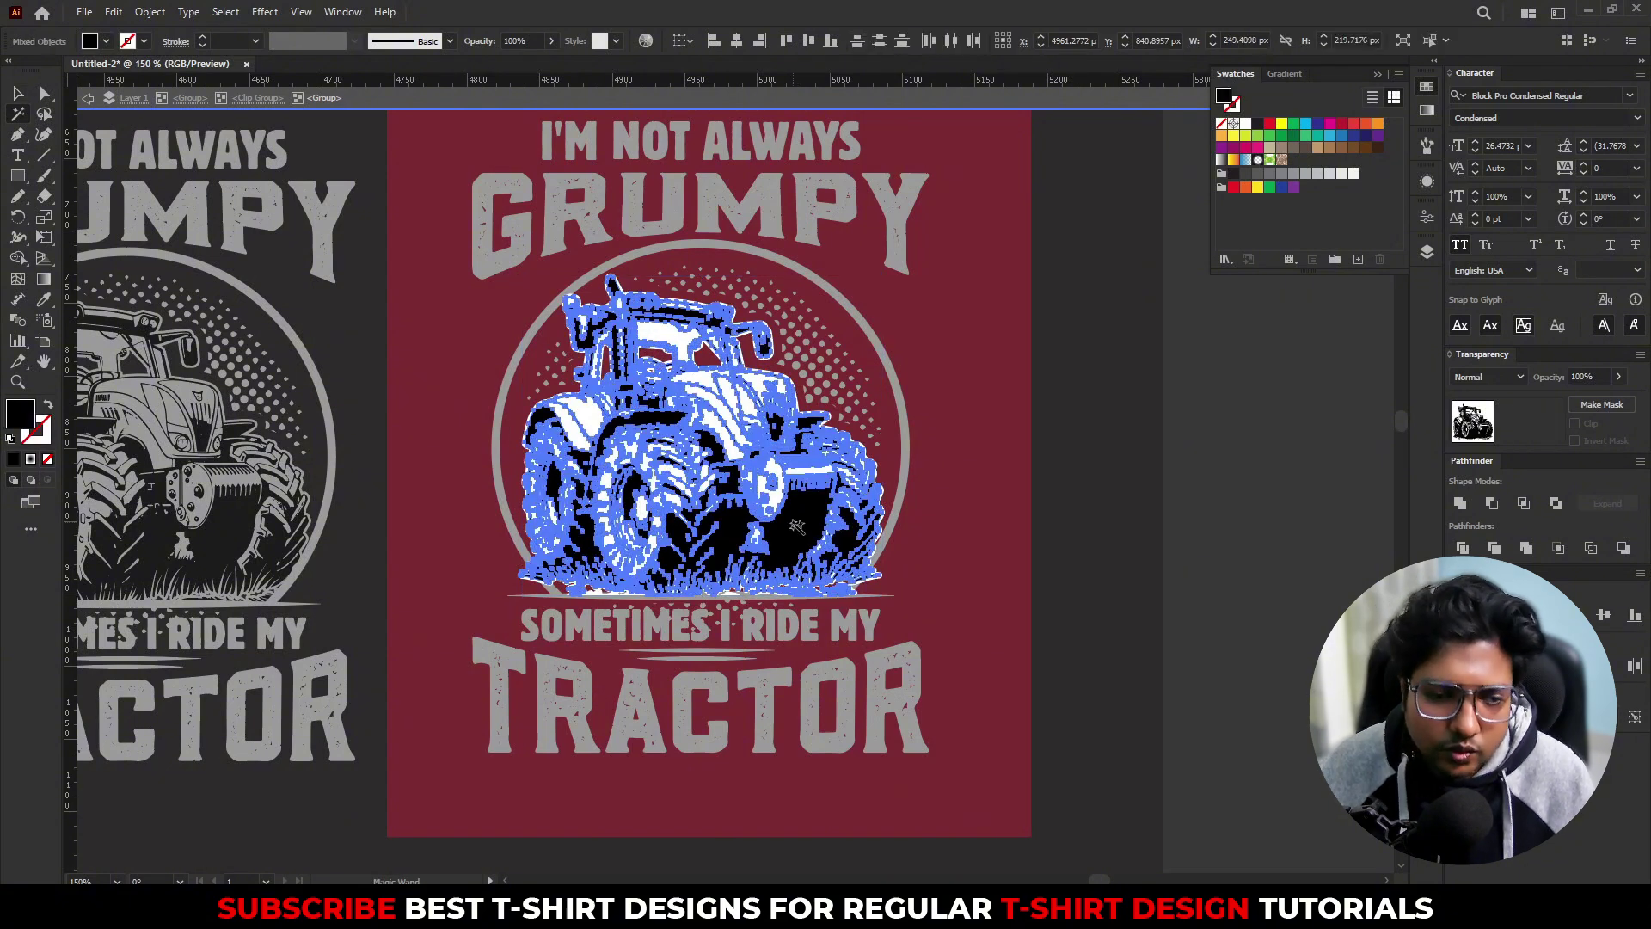
{"action": "key", "text": "v"}
{"action": "key", "text": "Delete"}
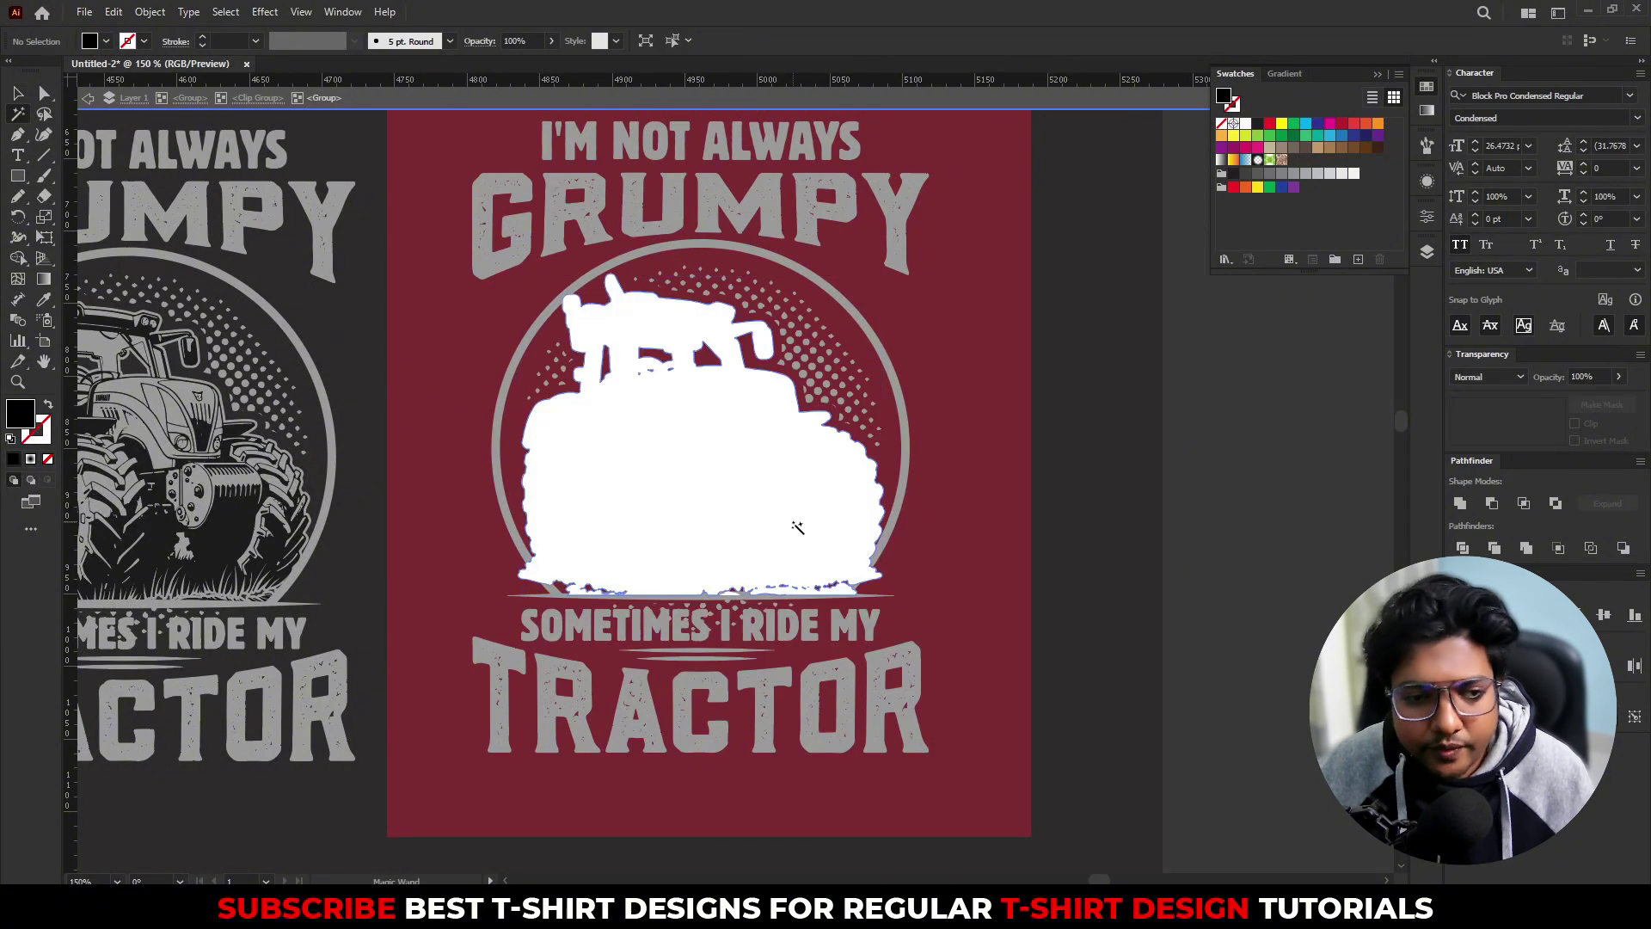
Step: Fill the white silhouette shape behind the tractor with bright green
{"action": "left_click", "coordinate": [750, 364]}
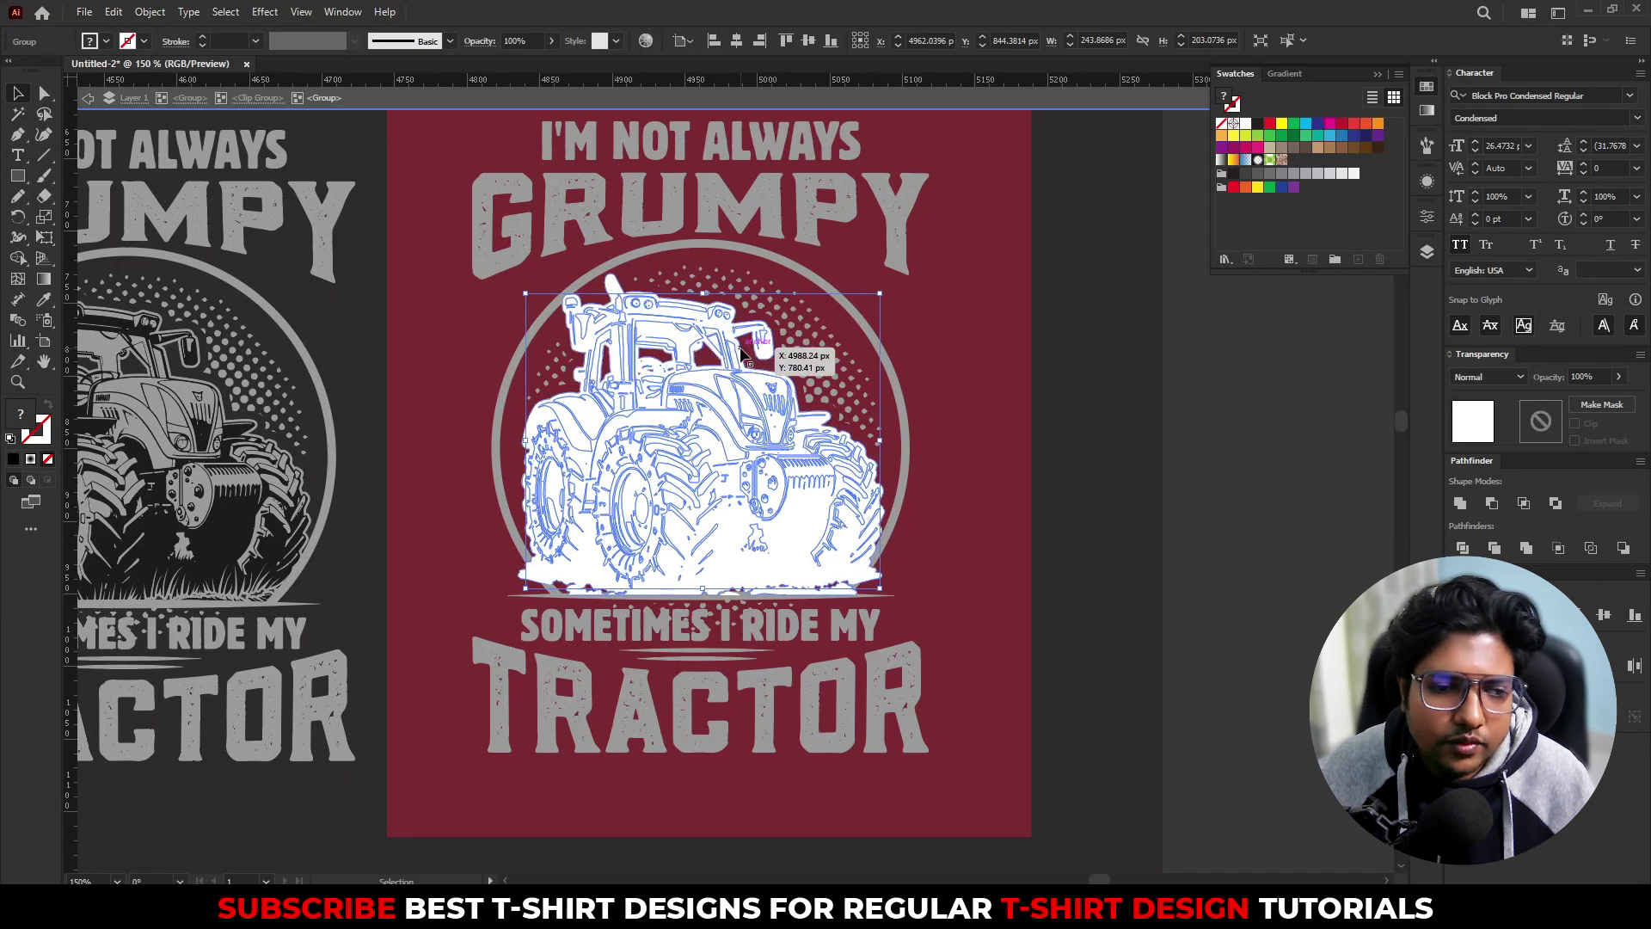
{"action": "key", "text": "ctrl+8"}
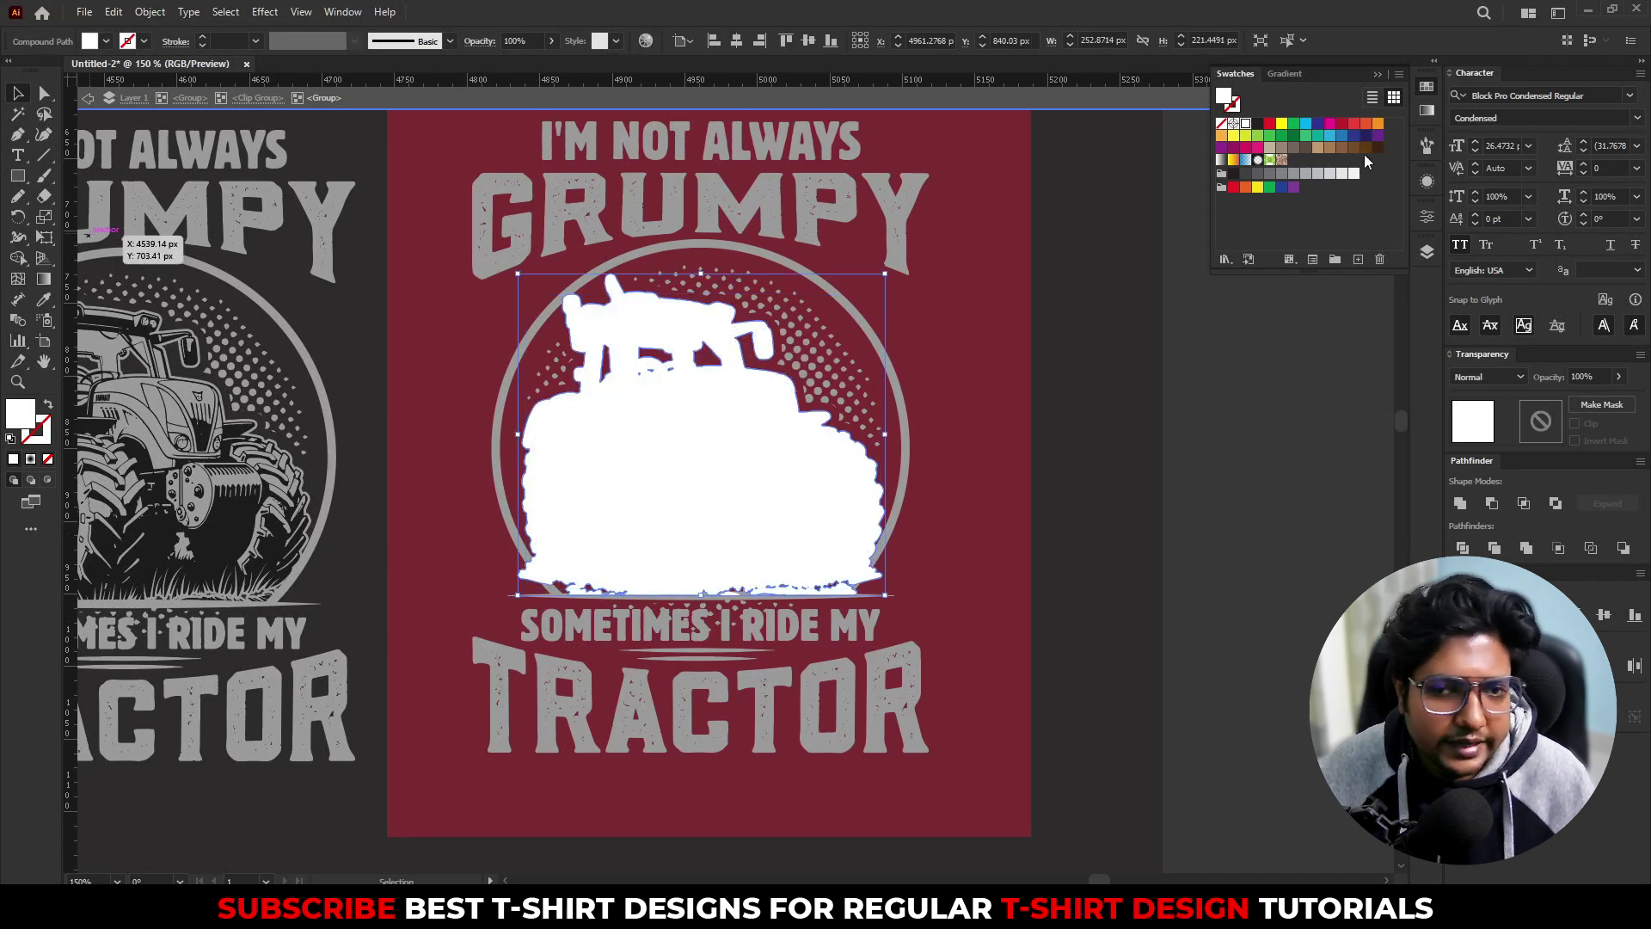
{"action": "left_click", "coordinate": [1269, 136]}
{"action": "left_click", "coordinate": [1018, 440]}
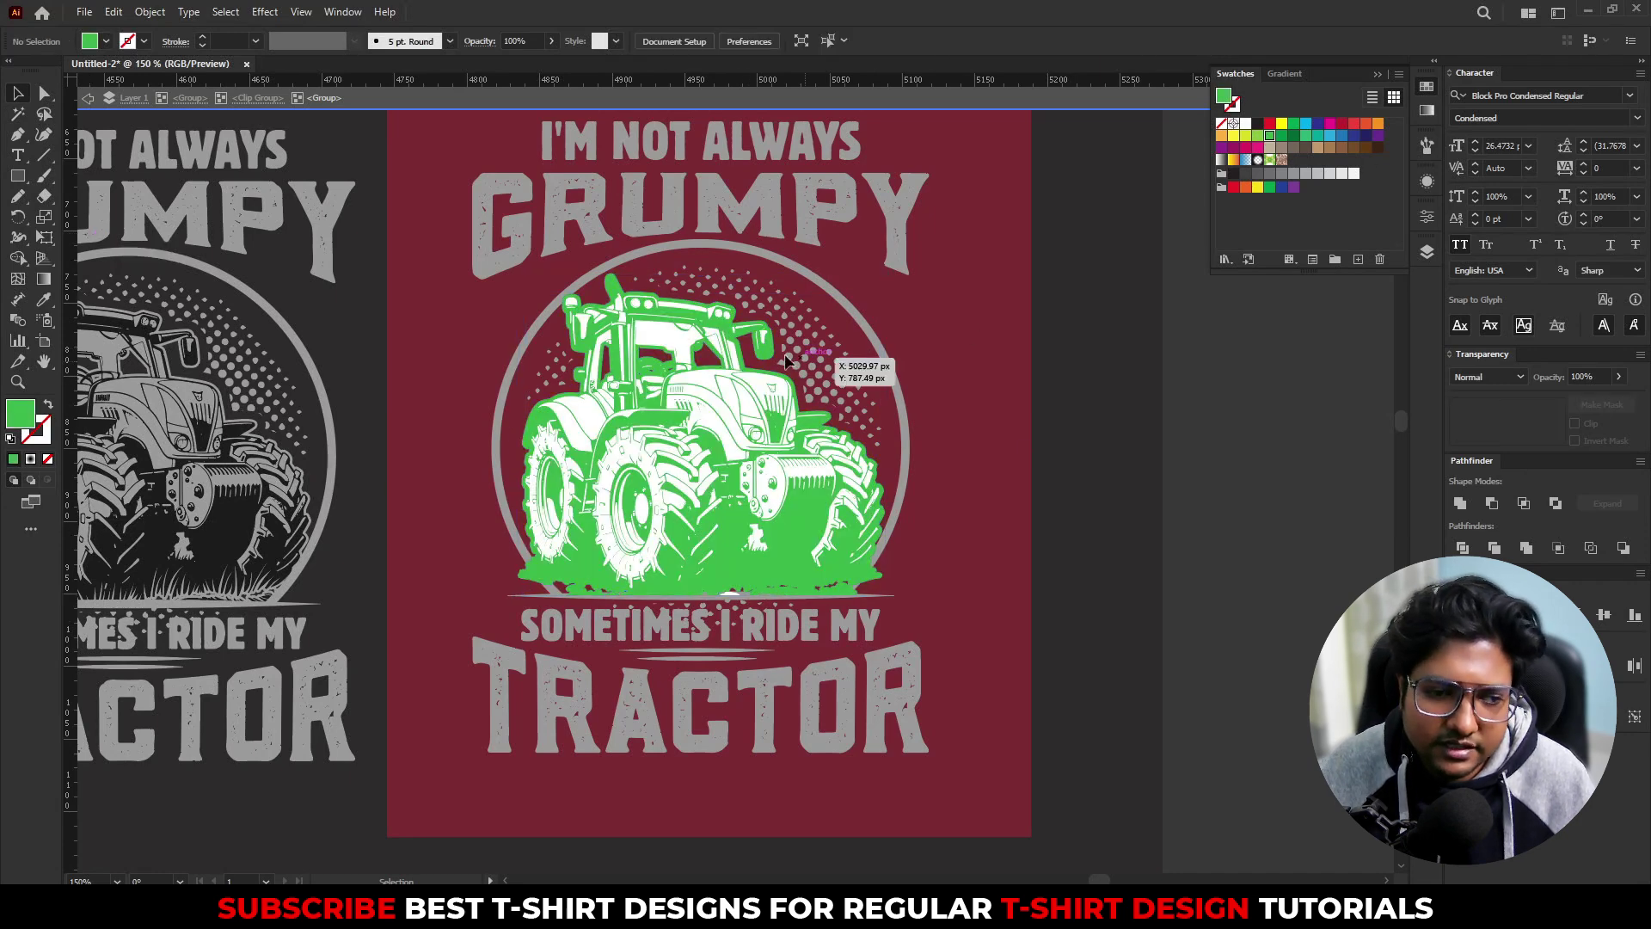
{"action": "scroll", "coordinate": [856, 369], "scroll_direction": "up", "scroll_amount": 3}
{"action": "scroll", "coordinate": [858, 333], "scroll_direction": "down", "scroll_amount": 1}
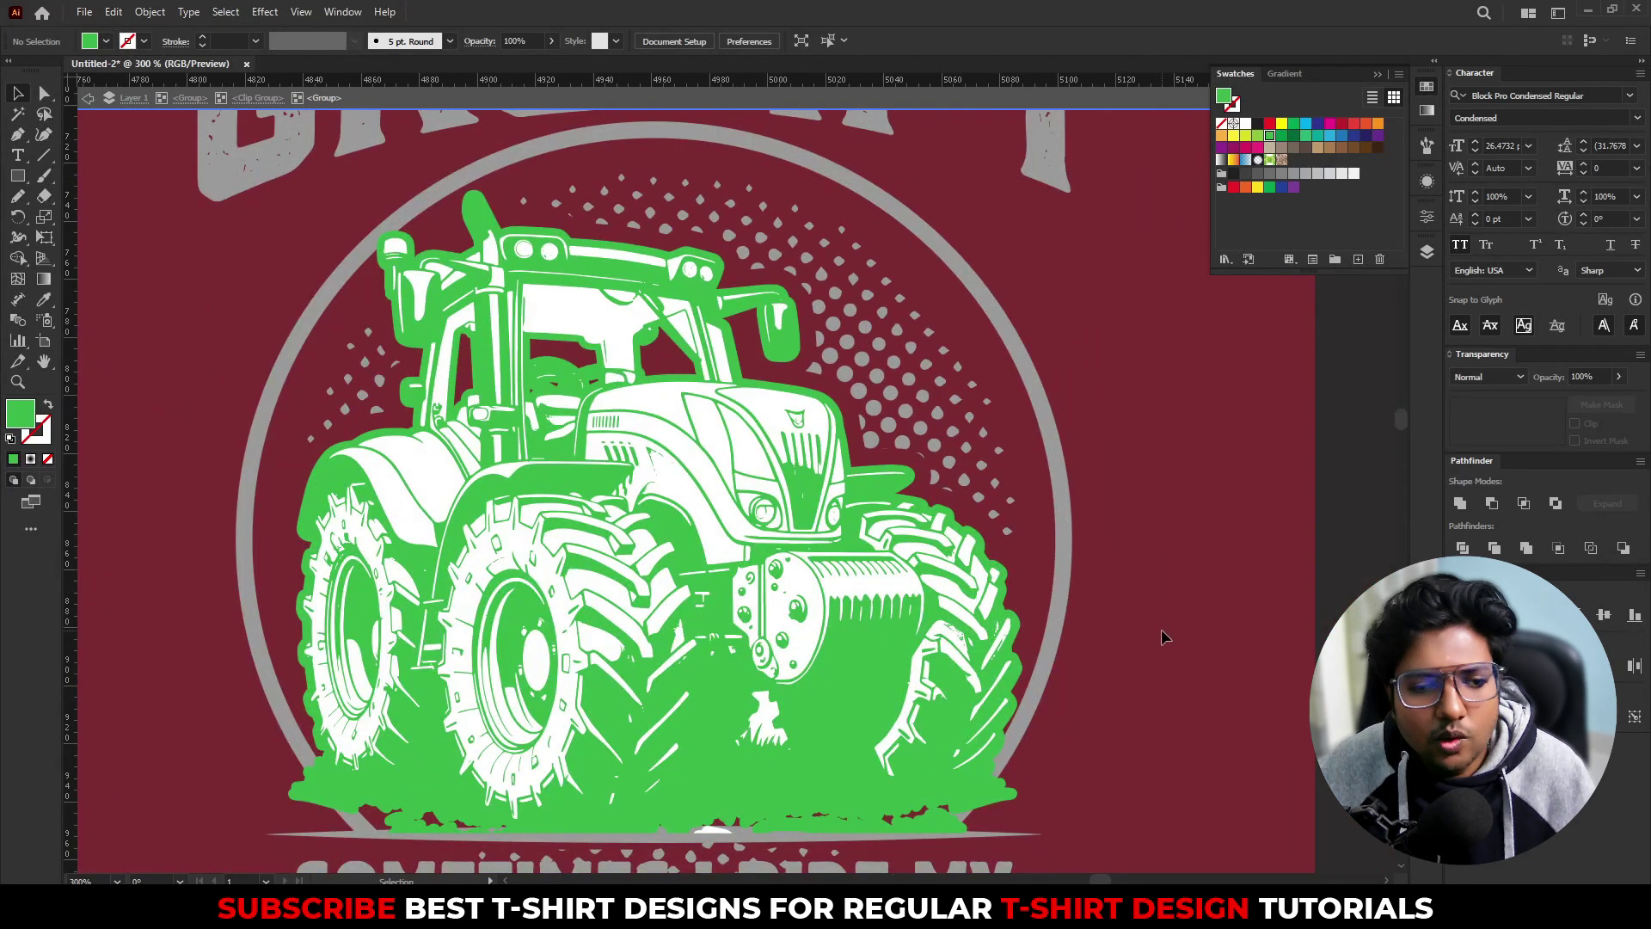
Step: Make an unclipped opacity mask on the tractor silhouette and paste the cut shapes into it in place, filled with black (000000)
{"action": "left_click", "coordinate": [870, 705]}
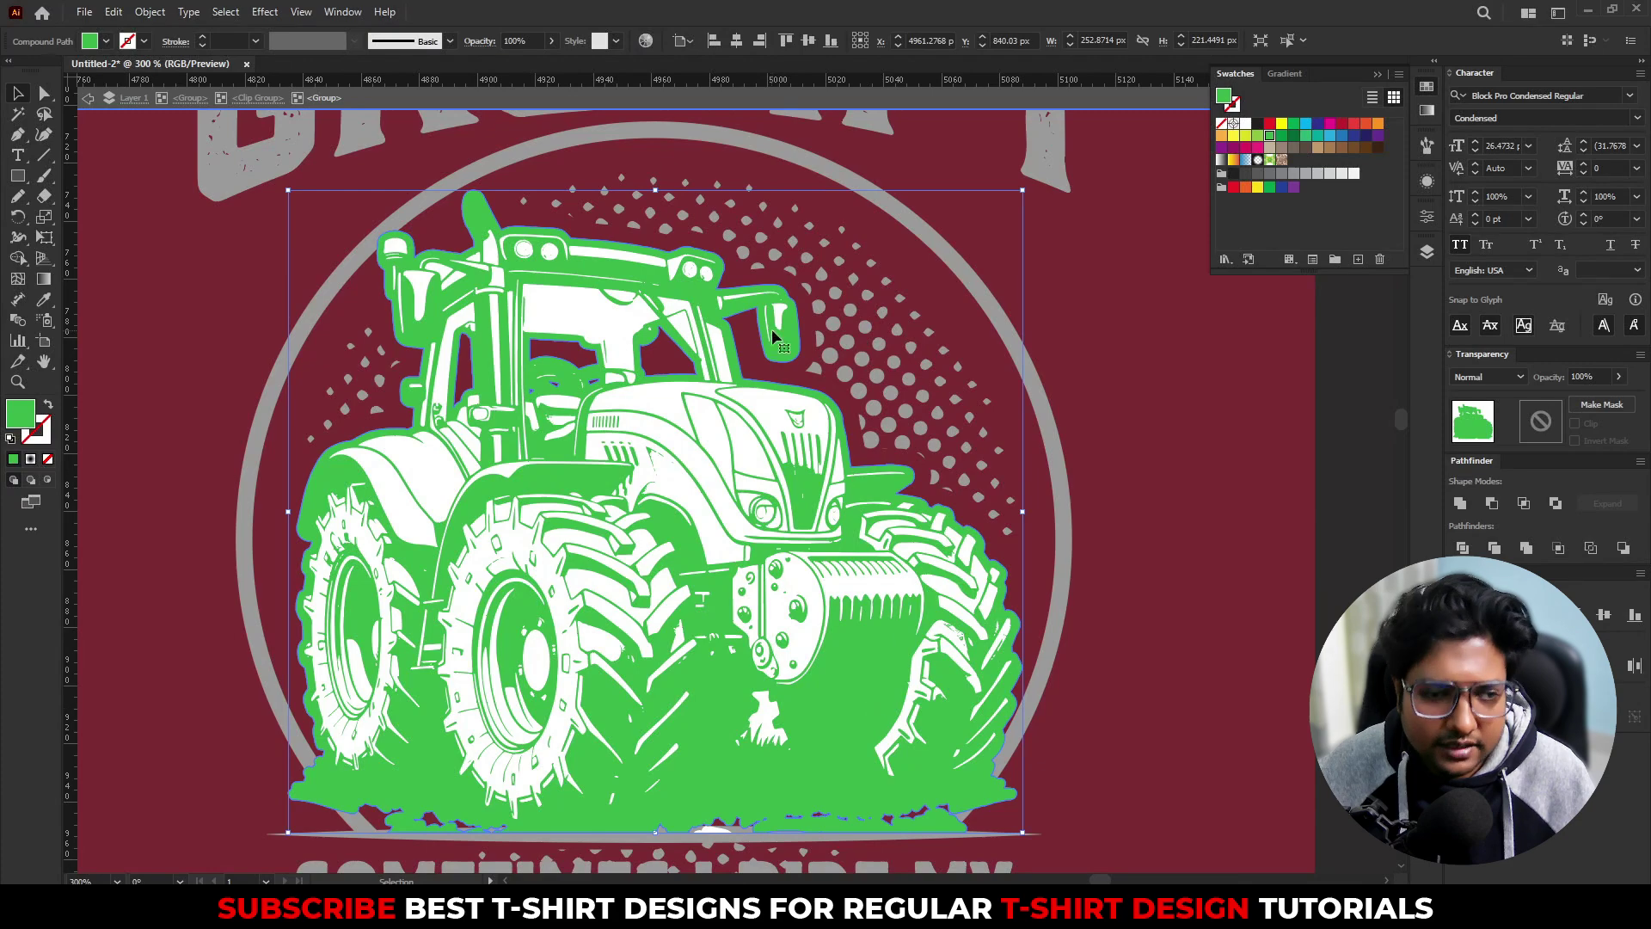
{"action": "left_click", "coordinate": [1541, 420]}
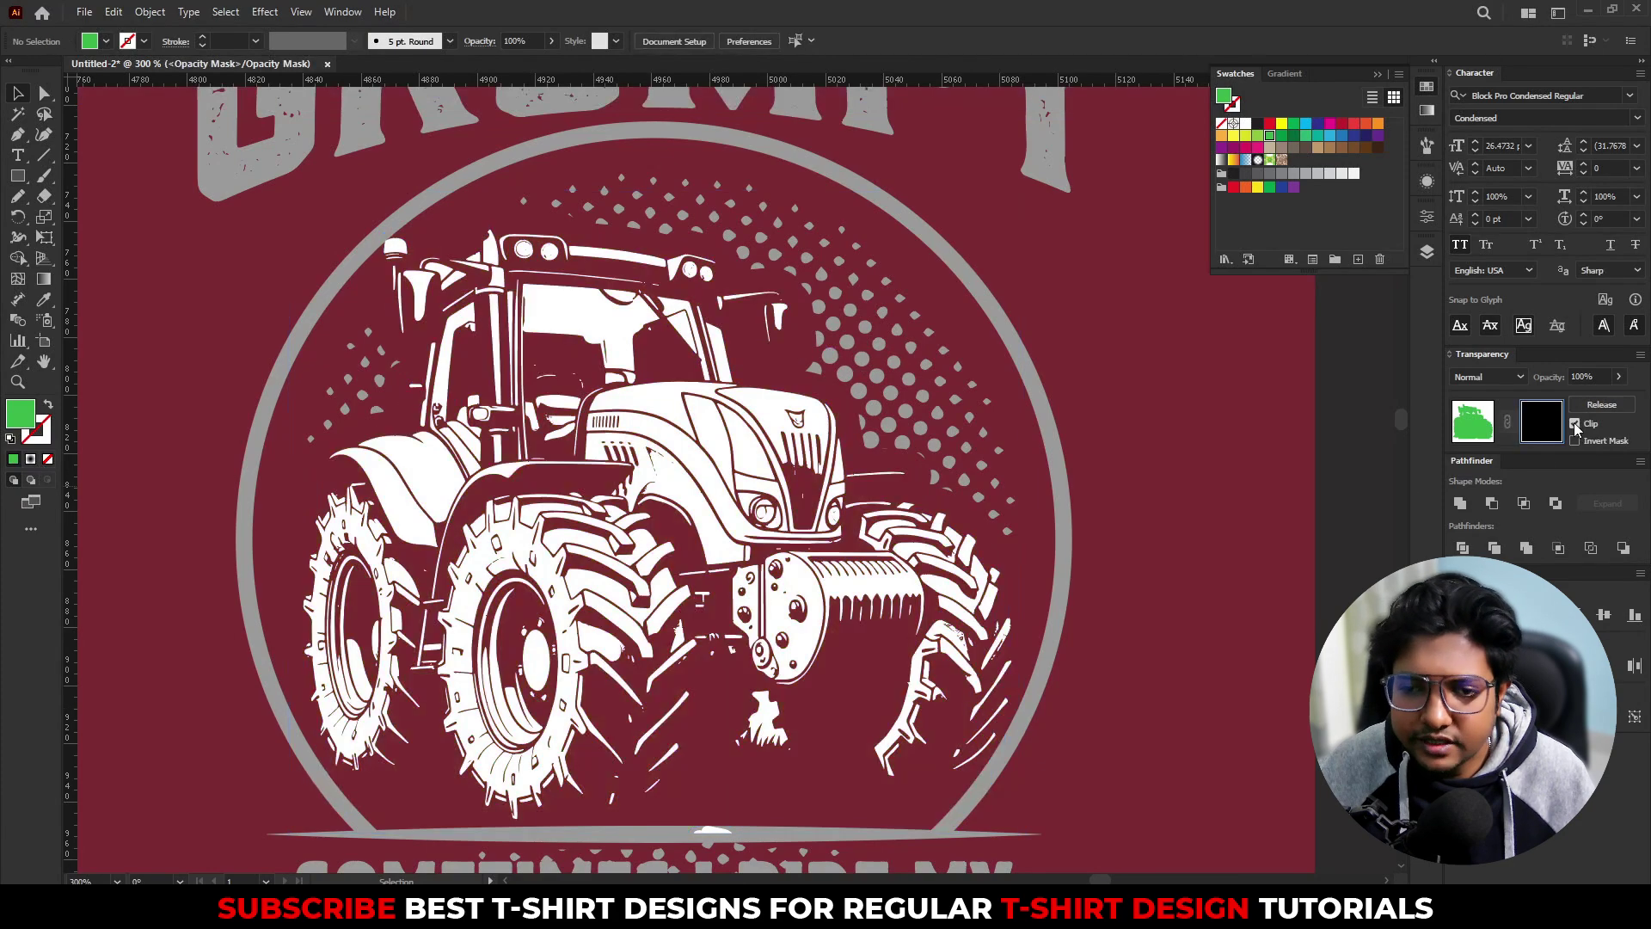
{"action": "key", "text": "ctrl+f"}
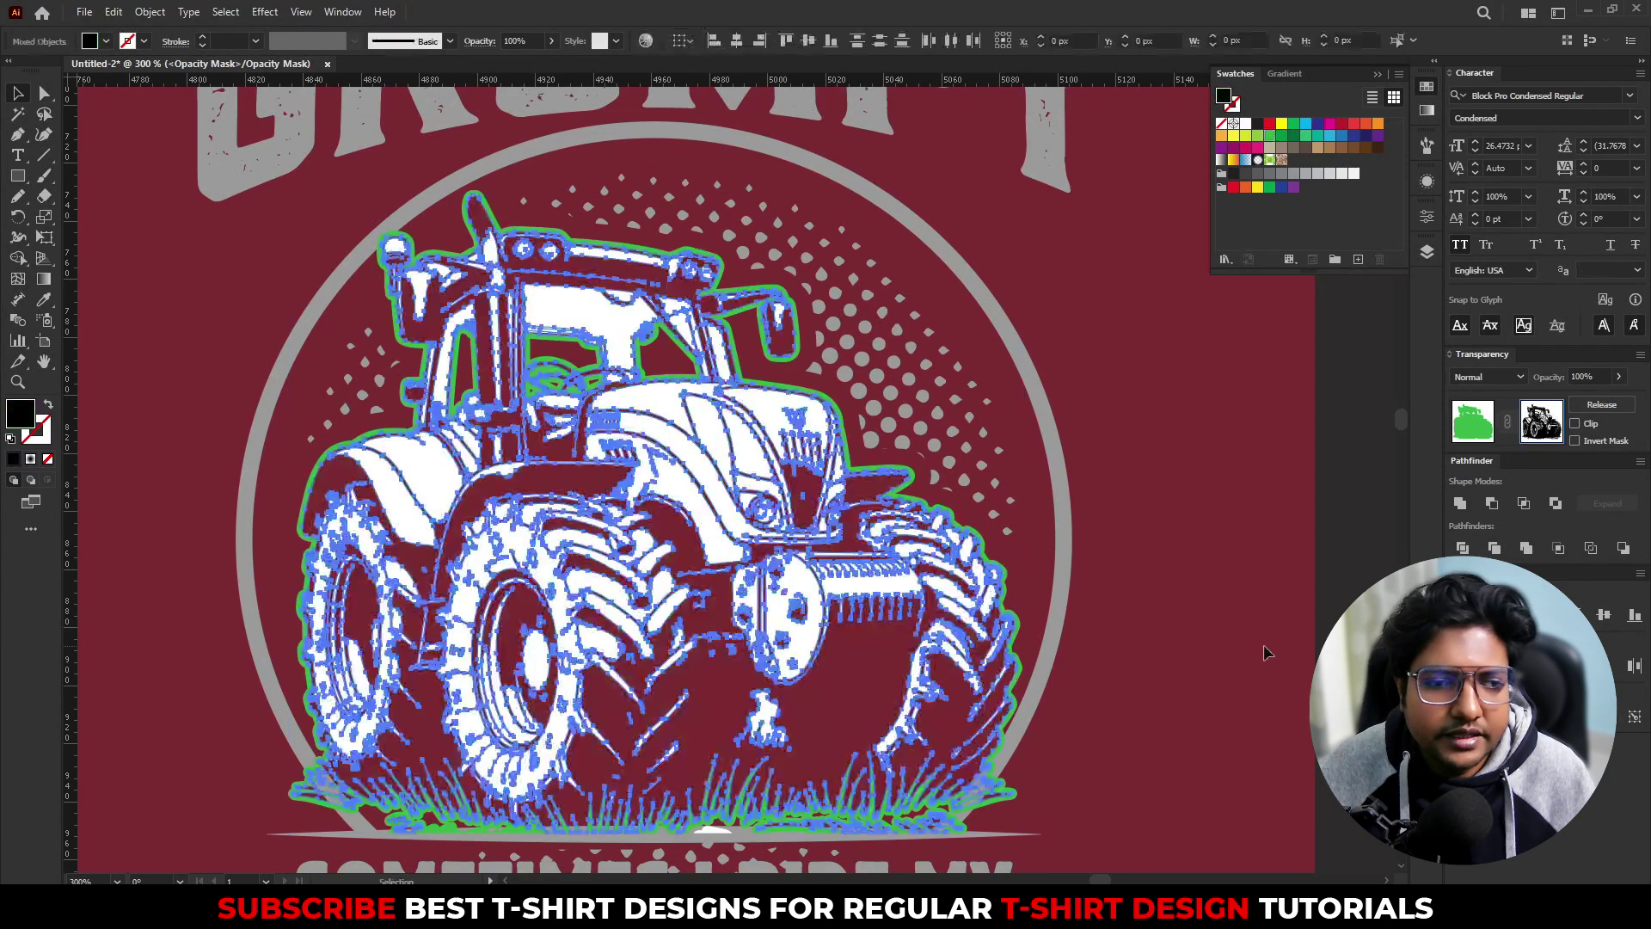
{"action": "double_click", "coordinate": [22, 416]}
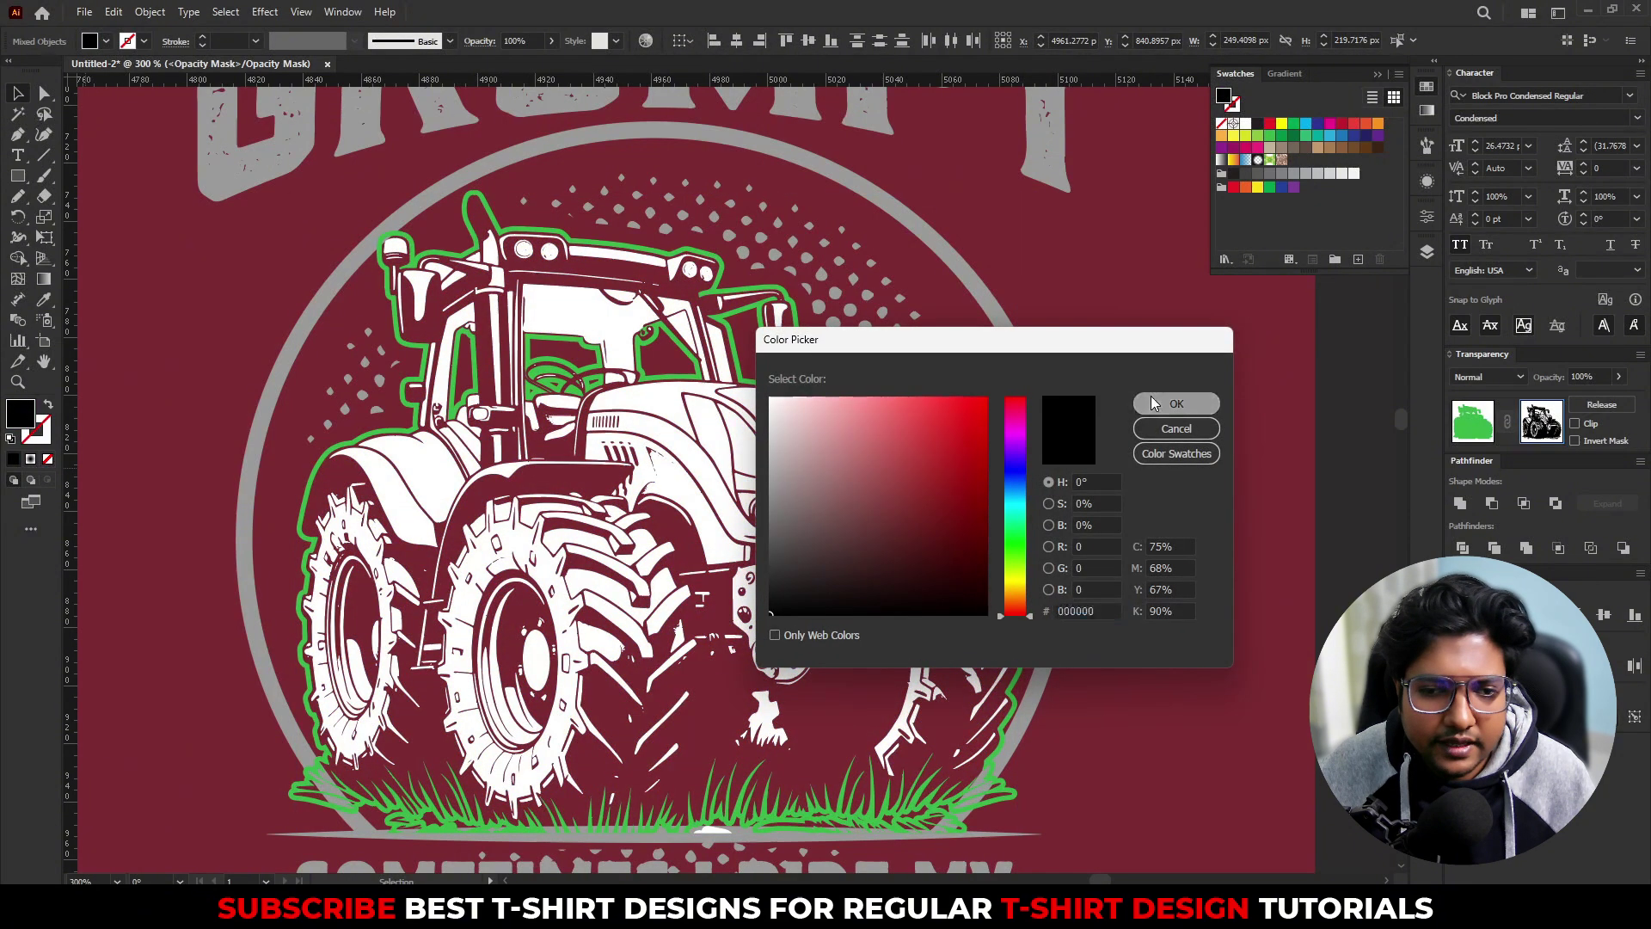
{"action": "left_click", "coordinate": [1176, 403]}
{"action": "left_click", "coordinate": [1473, 421]}
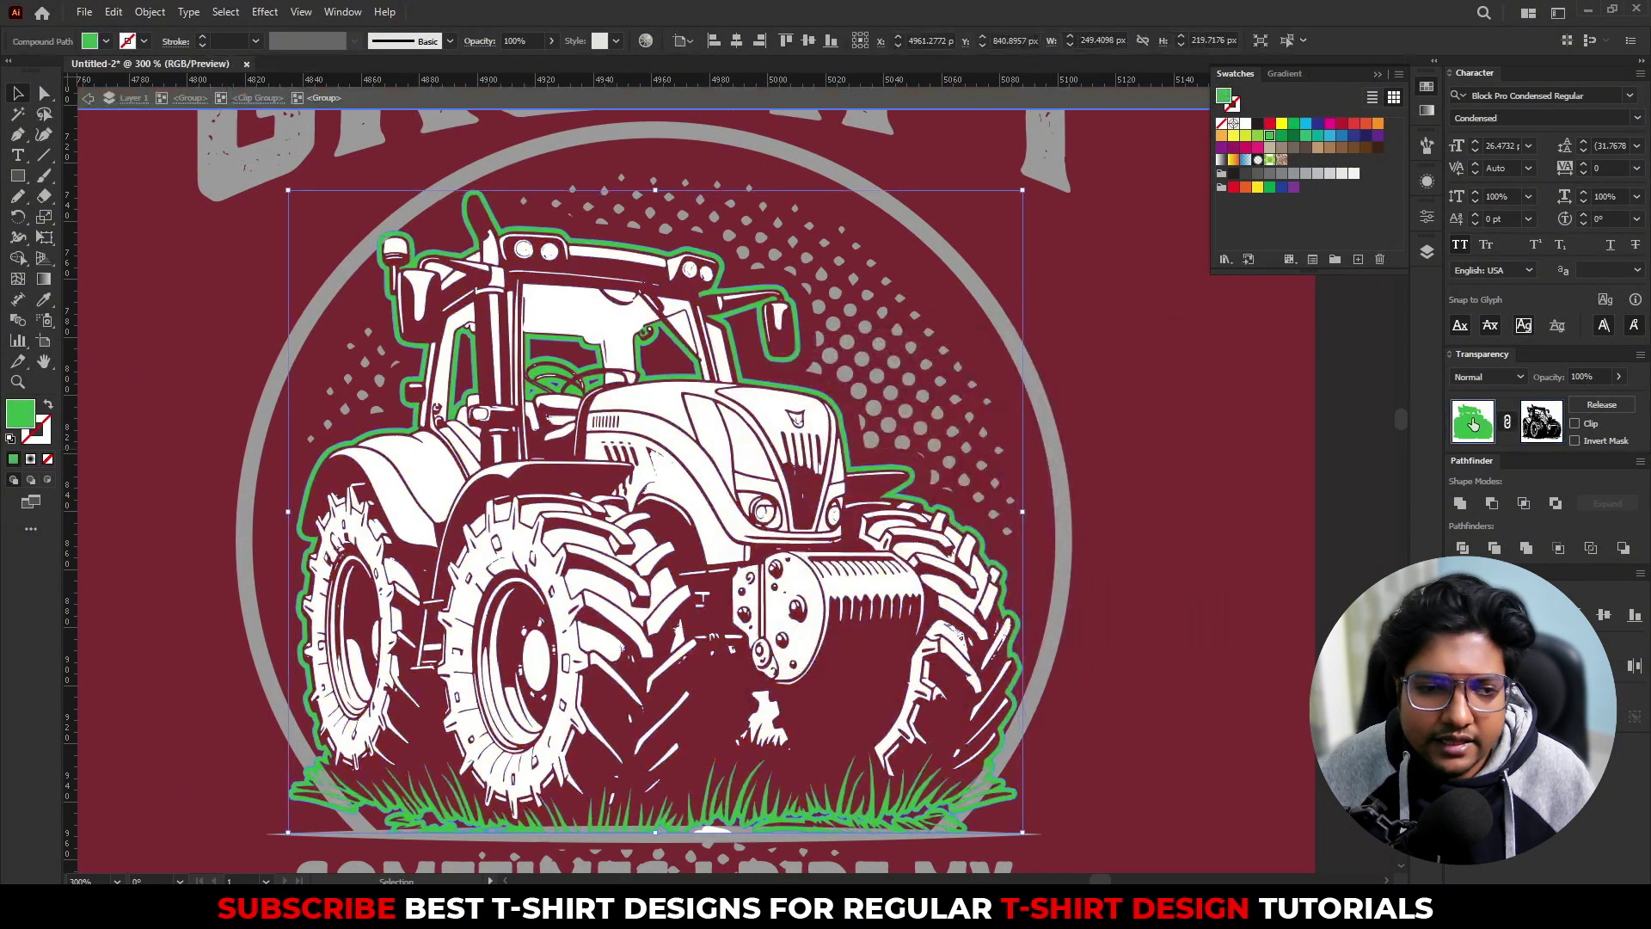
Step: Fill the masked tractor silhouette with white and leave isolation mode
{"action": "left_click", "coordinate": [1246, 124]}
{"action": "key", "text": "ctrl+minus"}
{"action": "key", "text": "ctrl+minus"}
{"action": "double_click", "coordinate": [1008, 590]}
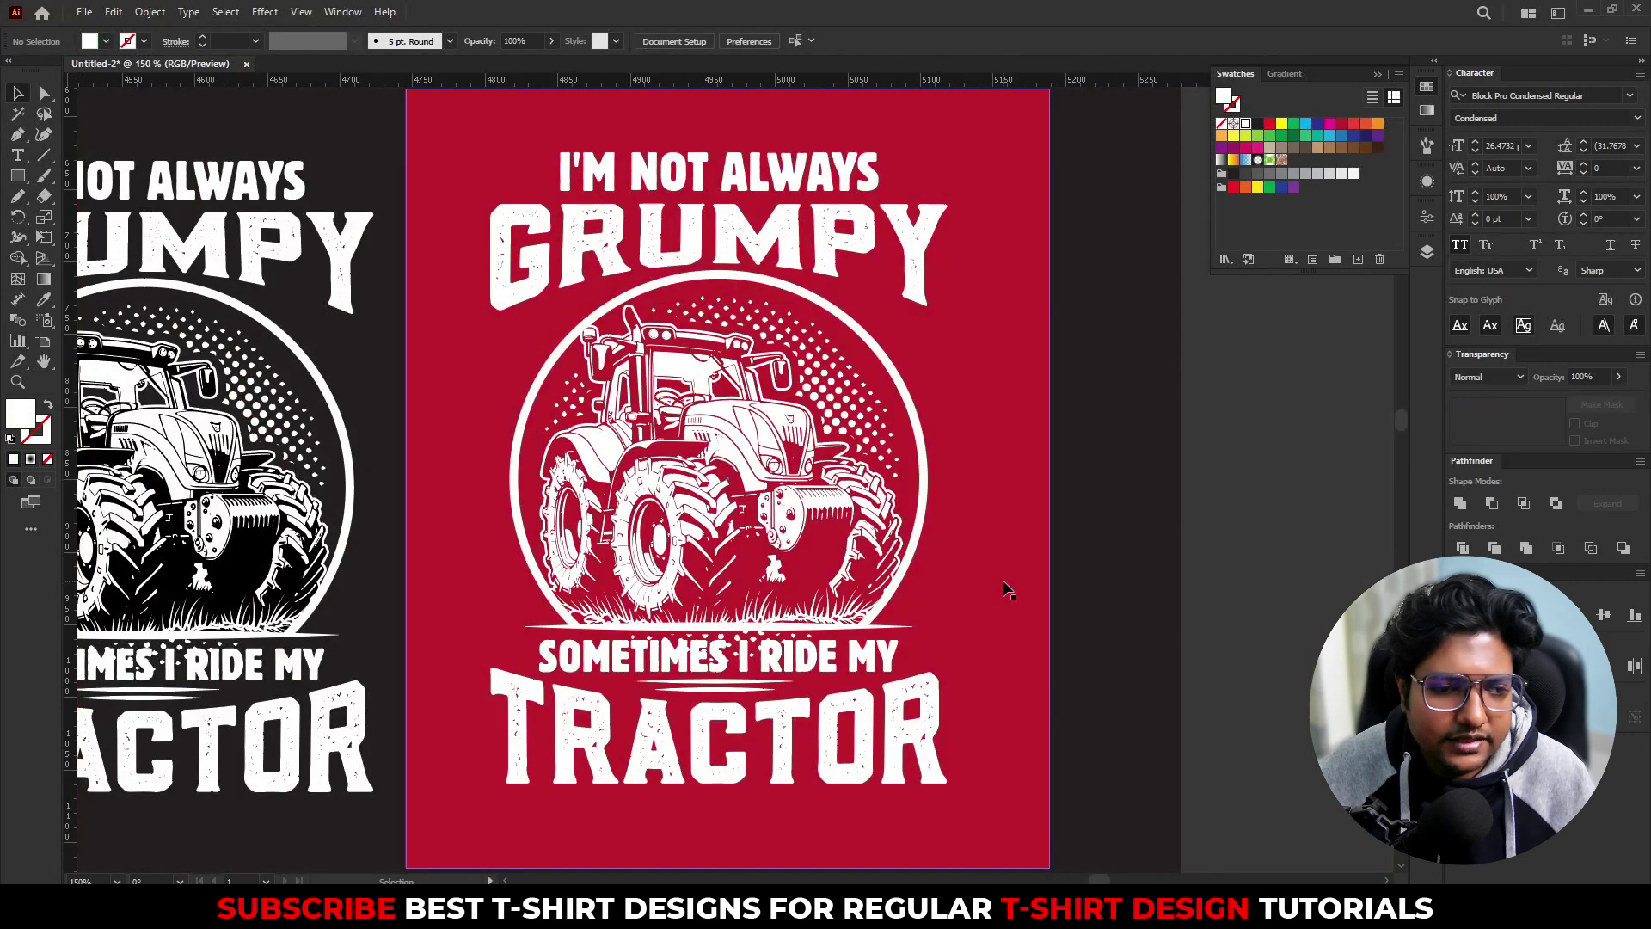
Step: Change the fill of the rectangle behind the duplicated design to dark blue
{"action": "scroll", "coordinate": [1006, 607], "scroll_direction": "left", "scroll_amount": 2}
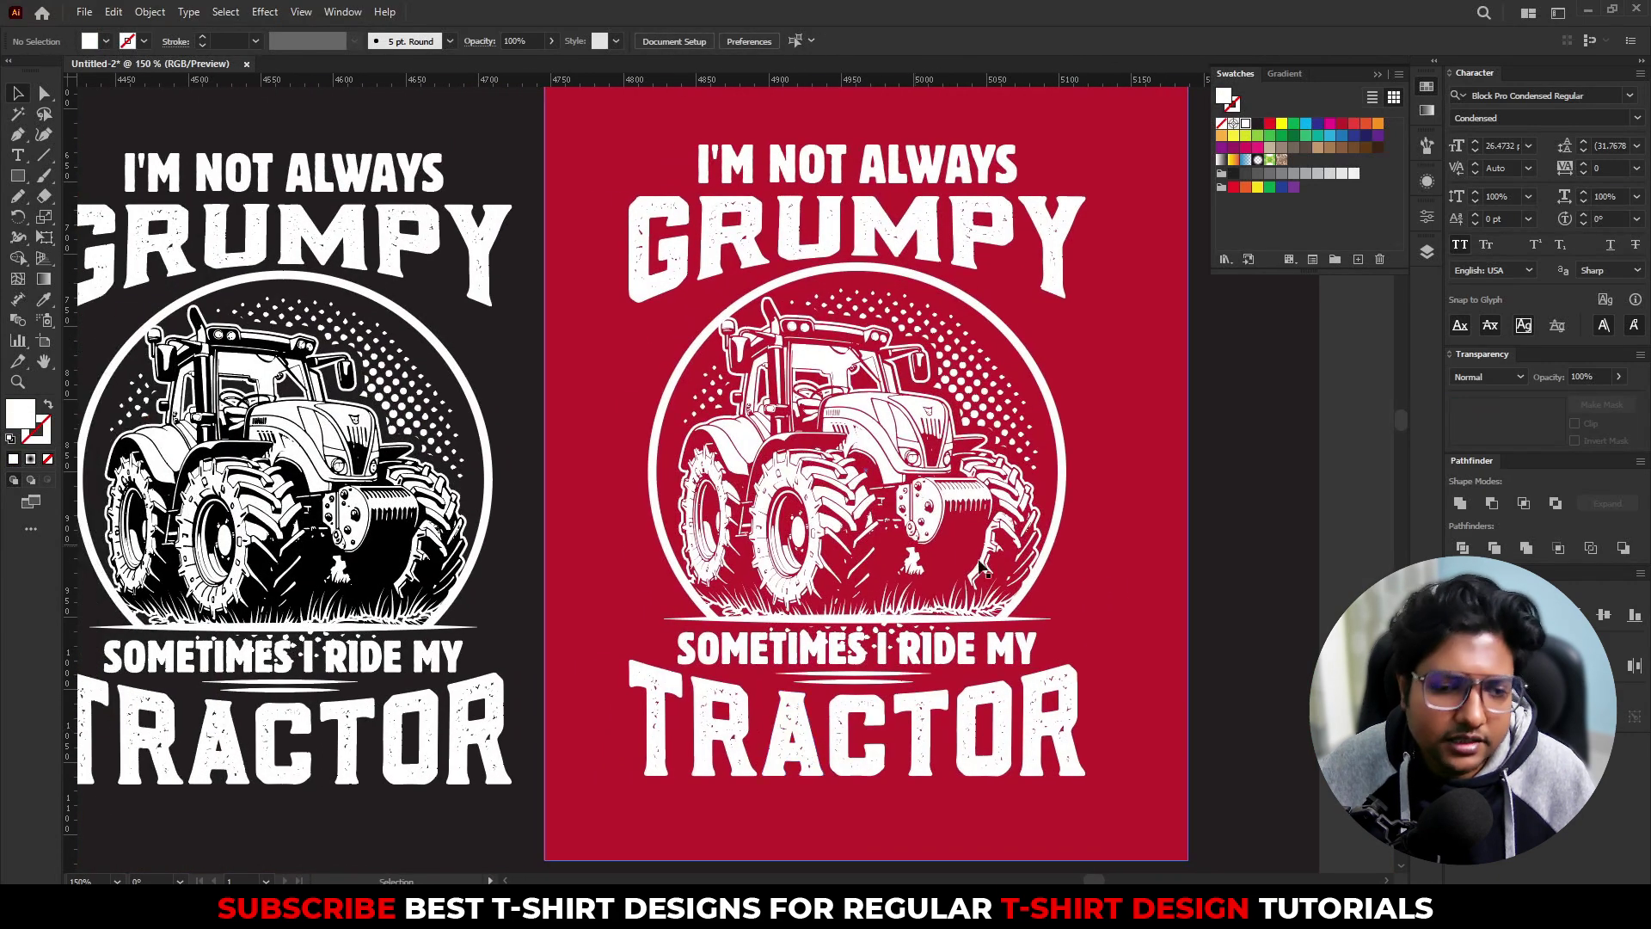
{"action": "left_click", "coordinate": [1136, 580]}
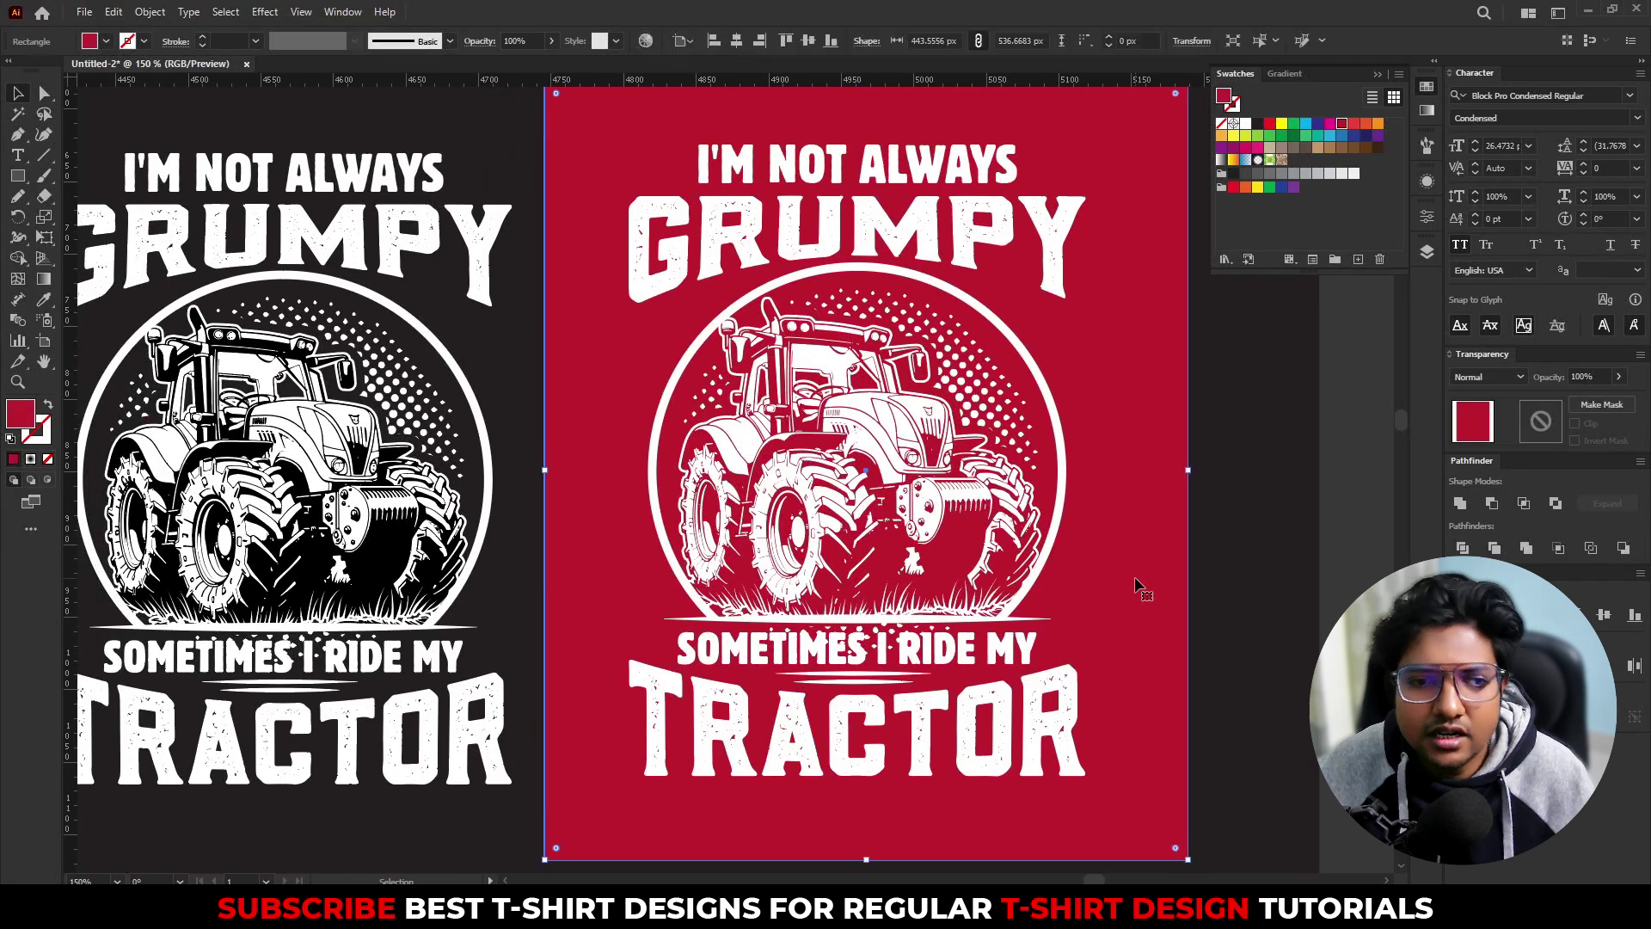
{"action": "left_click", "coordinate": [1364, 136]}
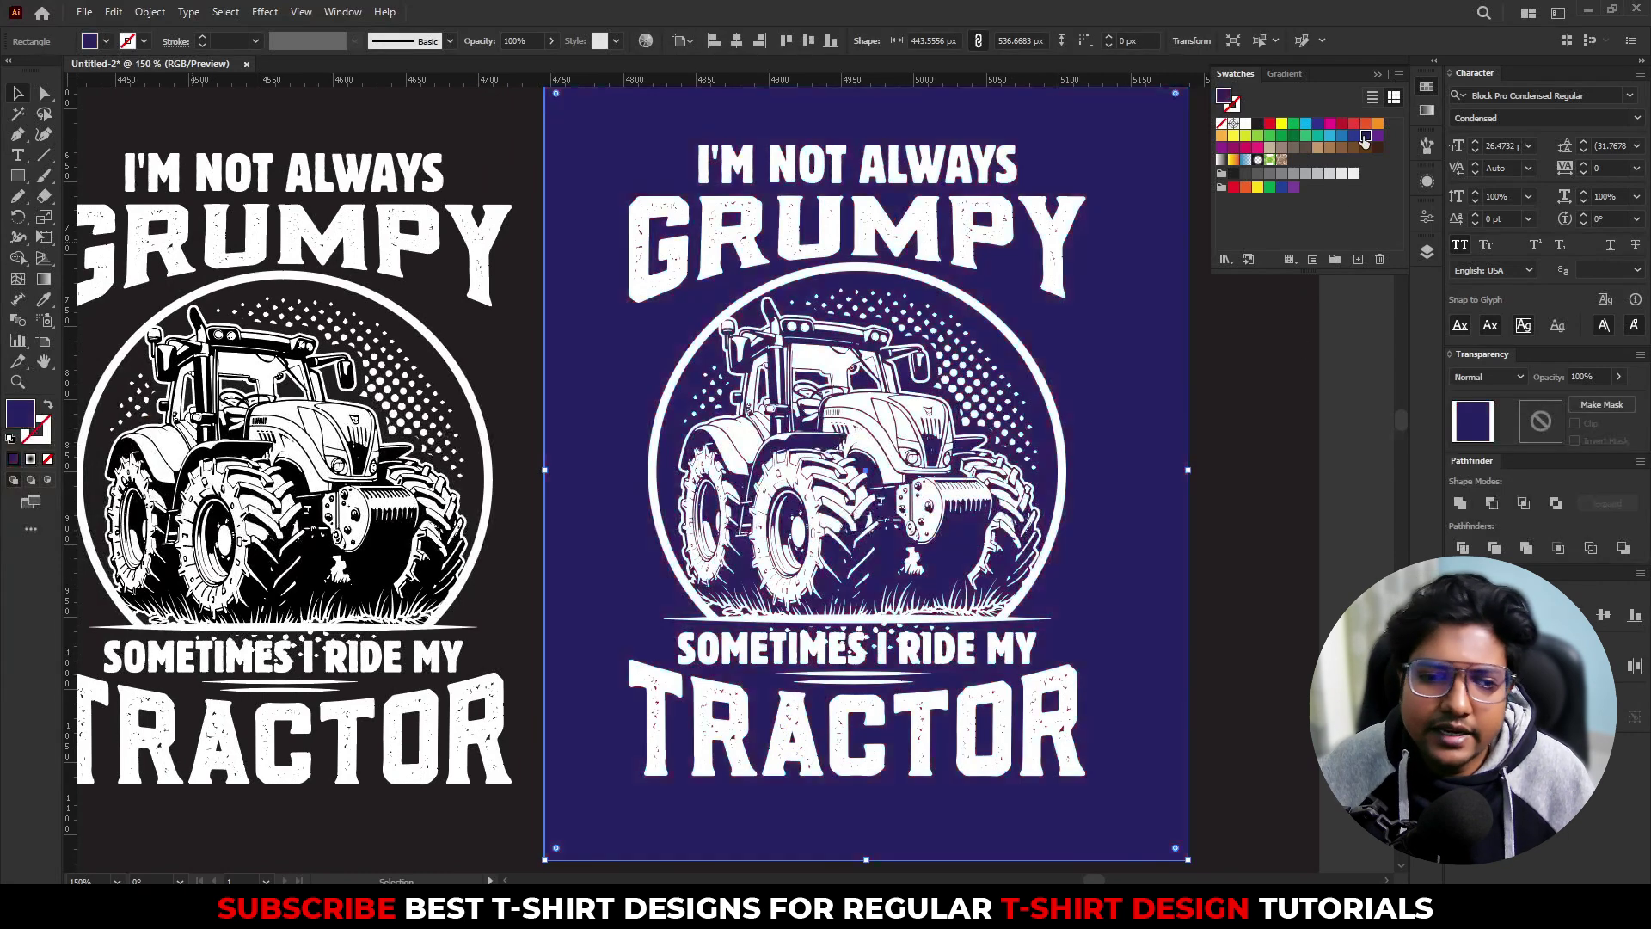
{"action": "left_click", "coordinate": [1238, 456]}
Step: Move the dark blue rectangle behind the original design and arrange it above the dark page background
{"action": "left_click_drag", "start_coordinate": [423, 653], "coordinate": [470, 650]}
{"action": "left_click_drag", "start_coordinate": [649, 580], "coordinate": [103, 590]}
{"action": "key", "text": "ctrl+shift+bracketleft"}
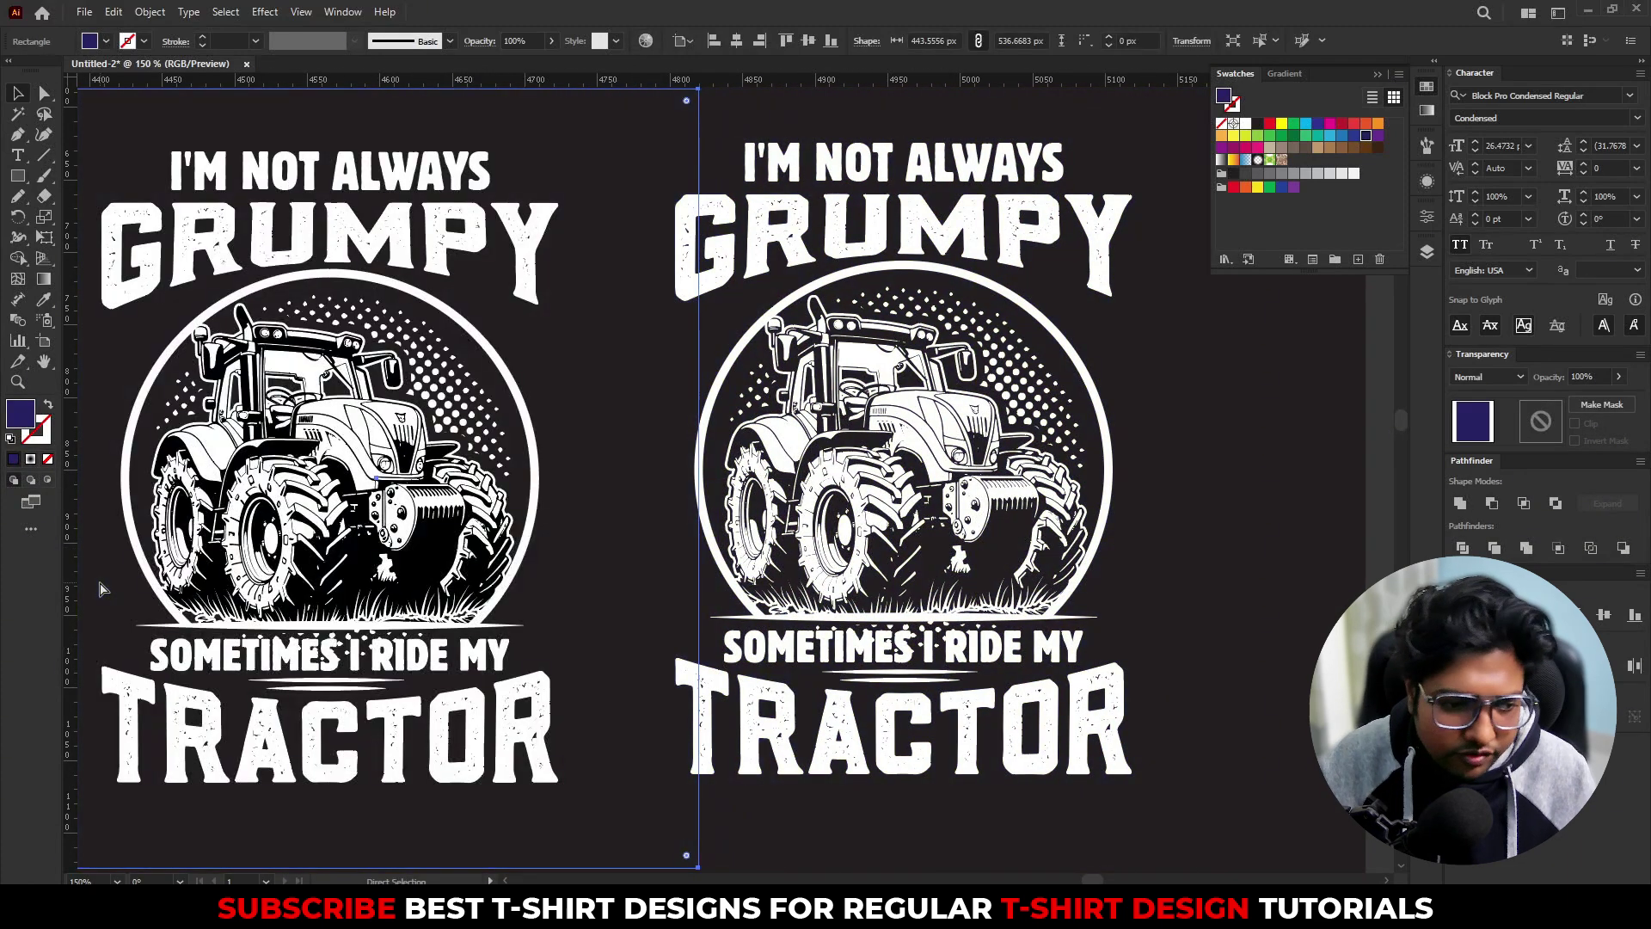
{"action": "key", "text": "ctrl+bracketright"}
{"action": "left_click_drag", "start_coordinate": [587, 589], "coordinate": [695, 589]}
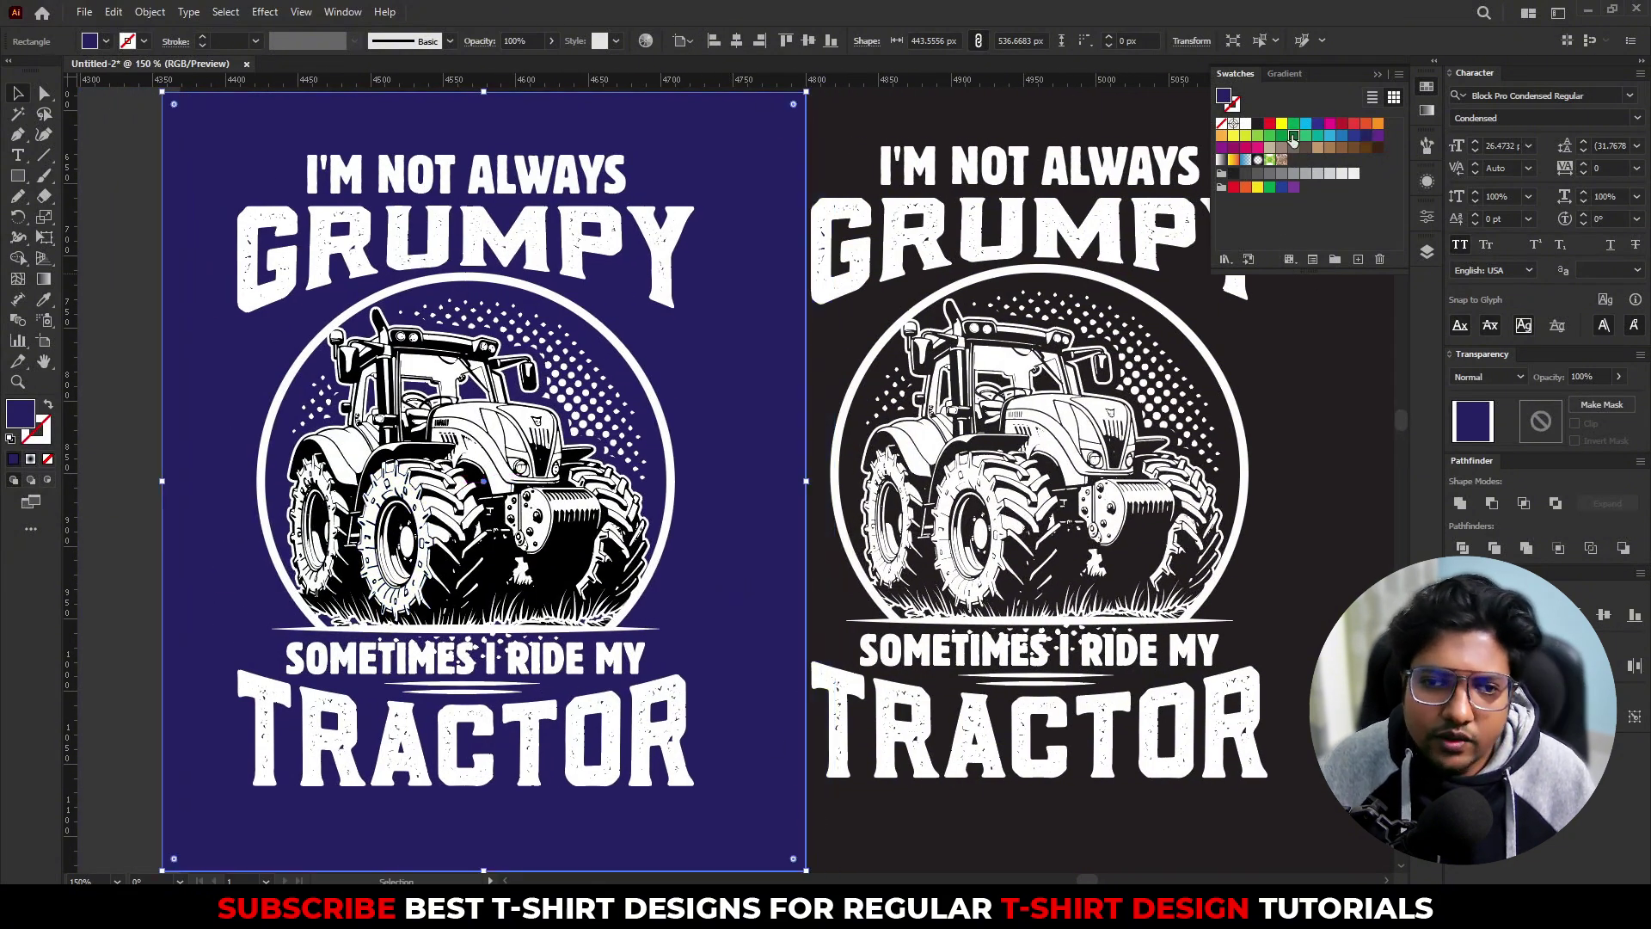
Step: Fill the rectangle with dark green and move it back behind the duplicated design
{"action": "left_click", "coordinate": [1293, 140]}
{"action": "left_click", "coordinate": [1333, 276]}
{"action": "left_click_drag", "start_coordinate": [759, 813], "coordinate": [1236, 801]}
{"action": "scroll", "coordinate": [1228, 756], "scroll_direction": "right", "scroll_amount": 3}
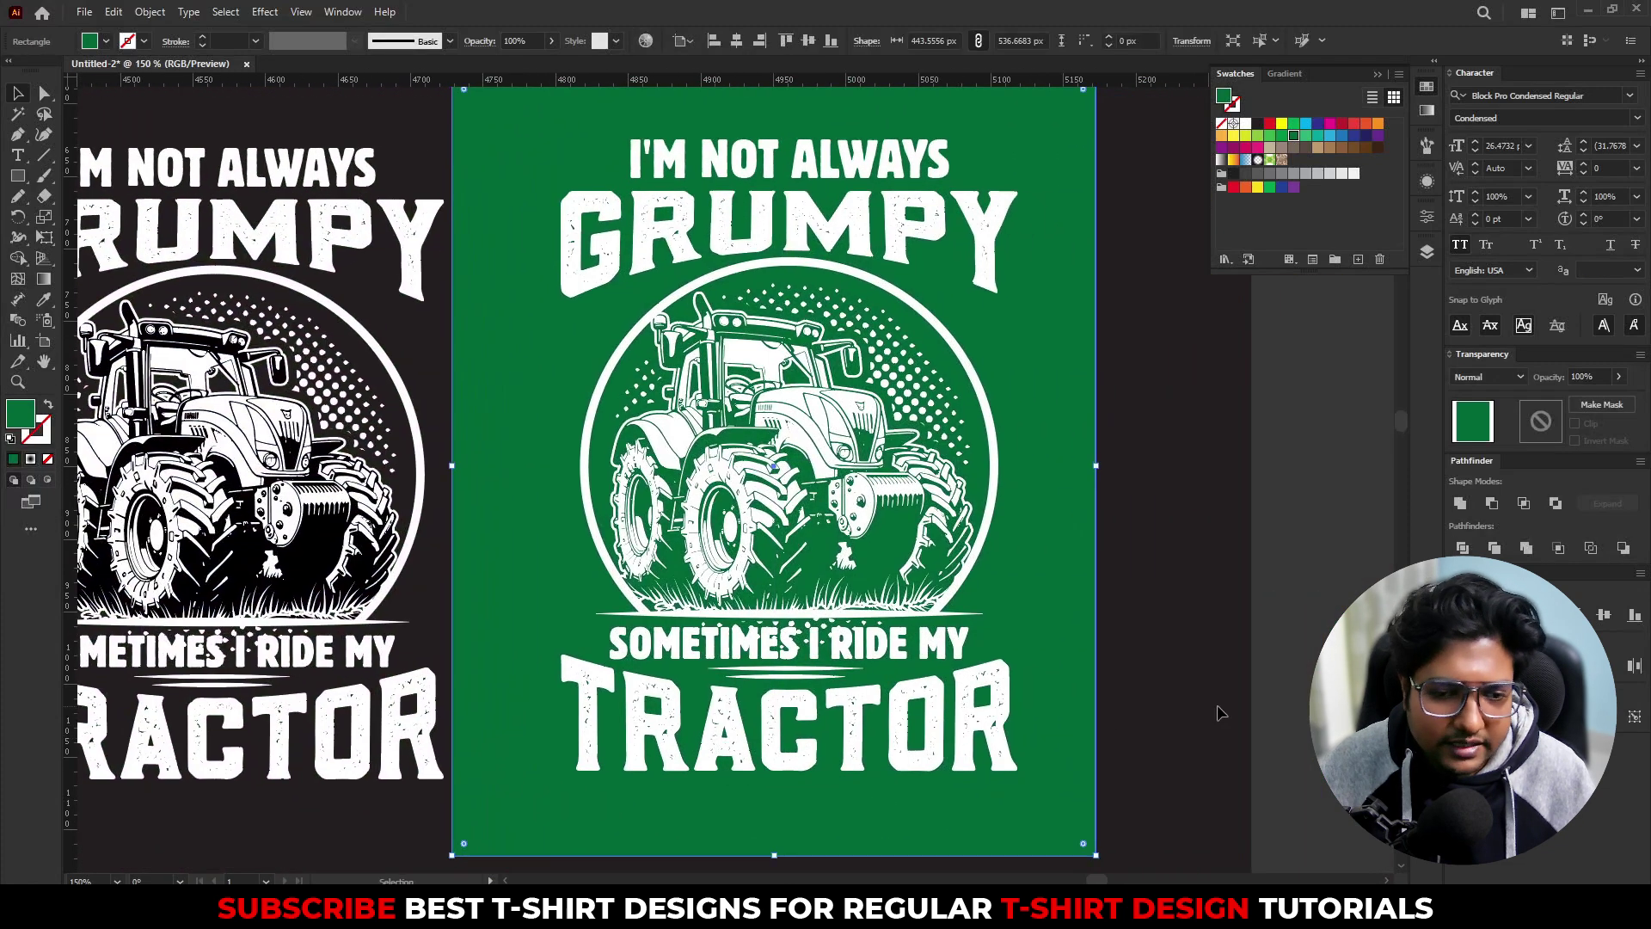
{"action": "left_click", "coordinate": [1220, 711]}
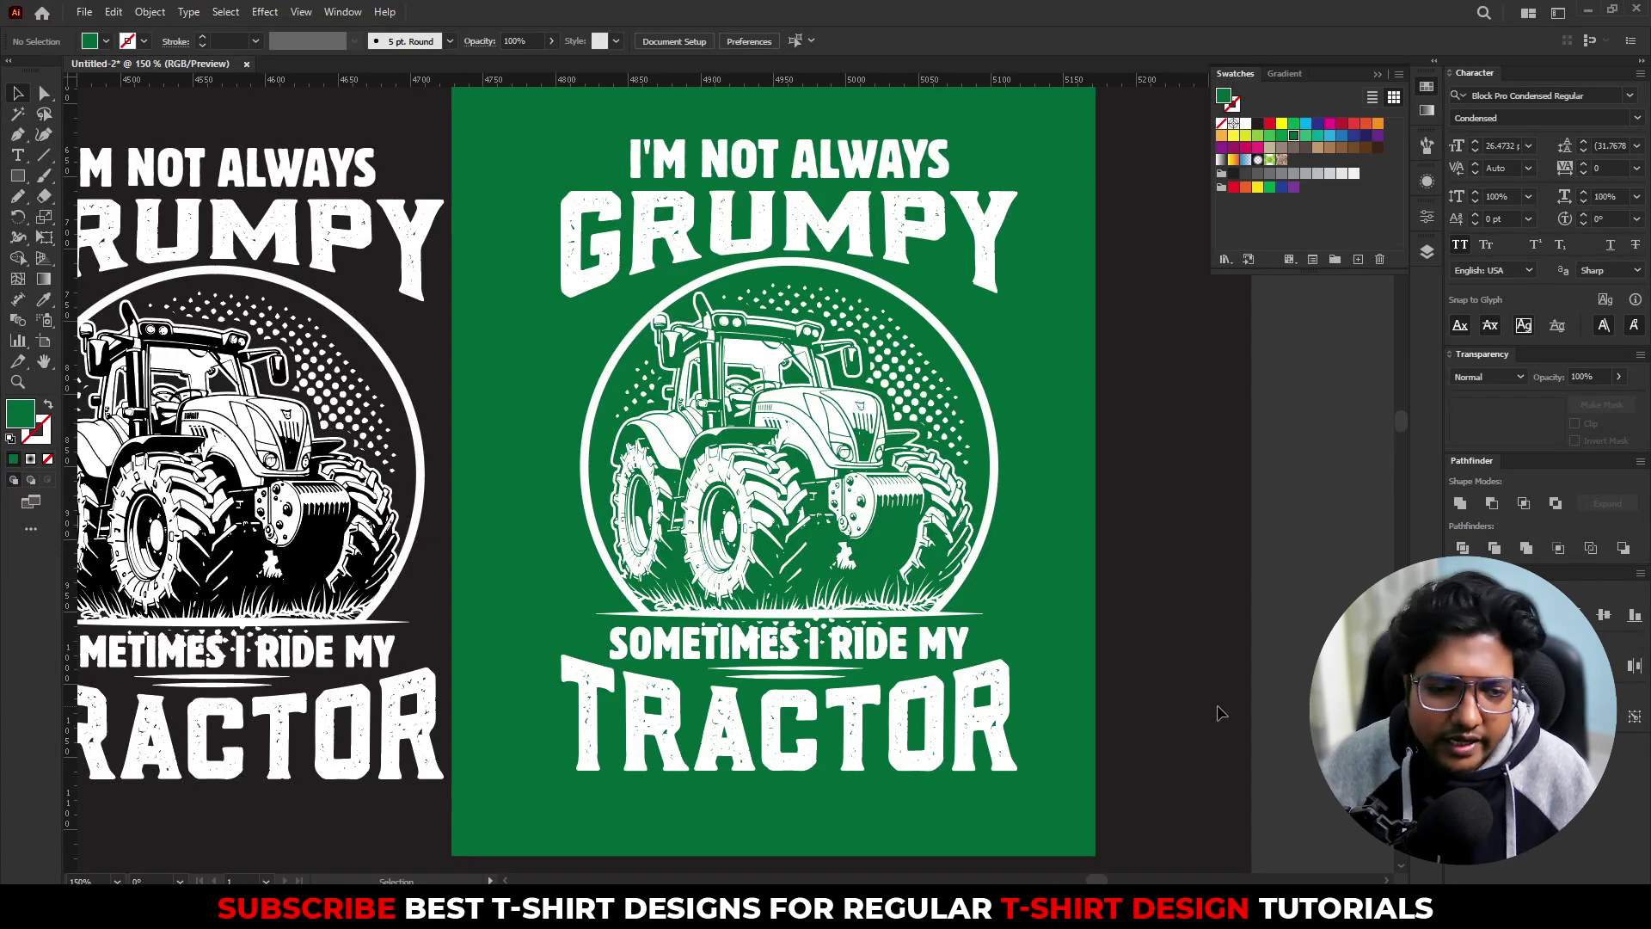
Step: Erase the halftone dots overlapping the SOMETIMES I RIDE MY text in the duplicated design and leave isolation mode
{"action": "double_click", "coordinate": [902, 391]}
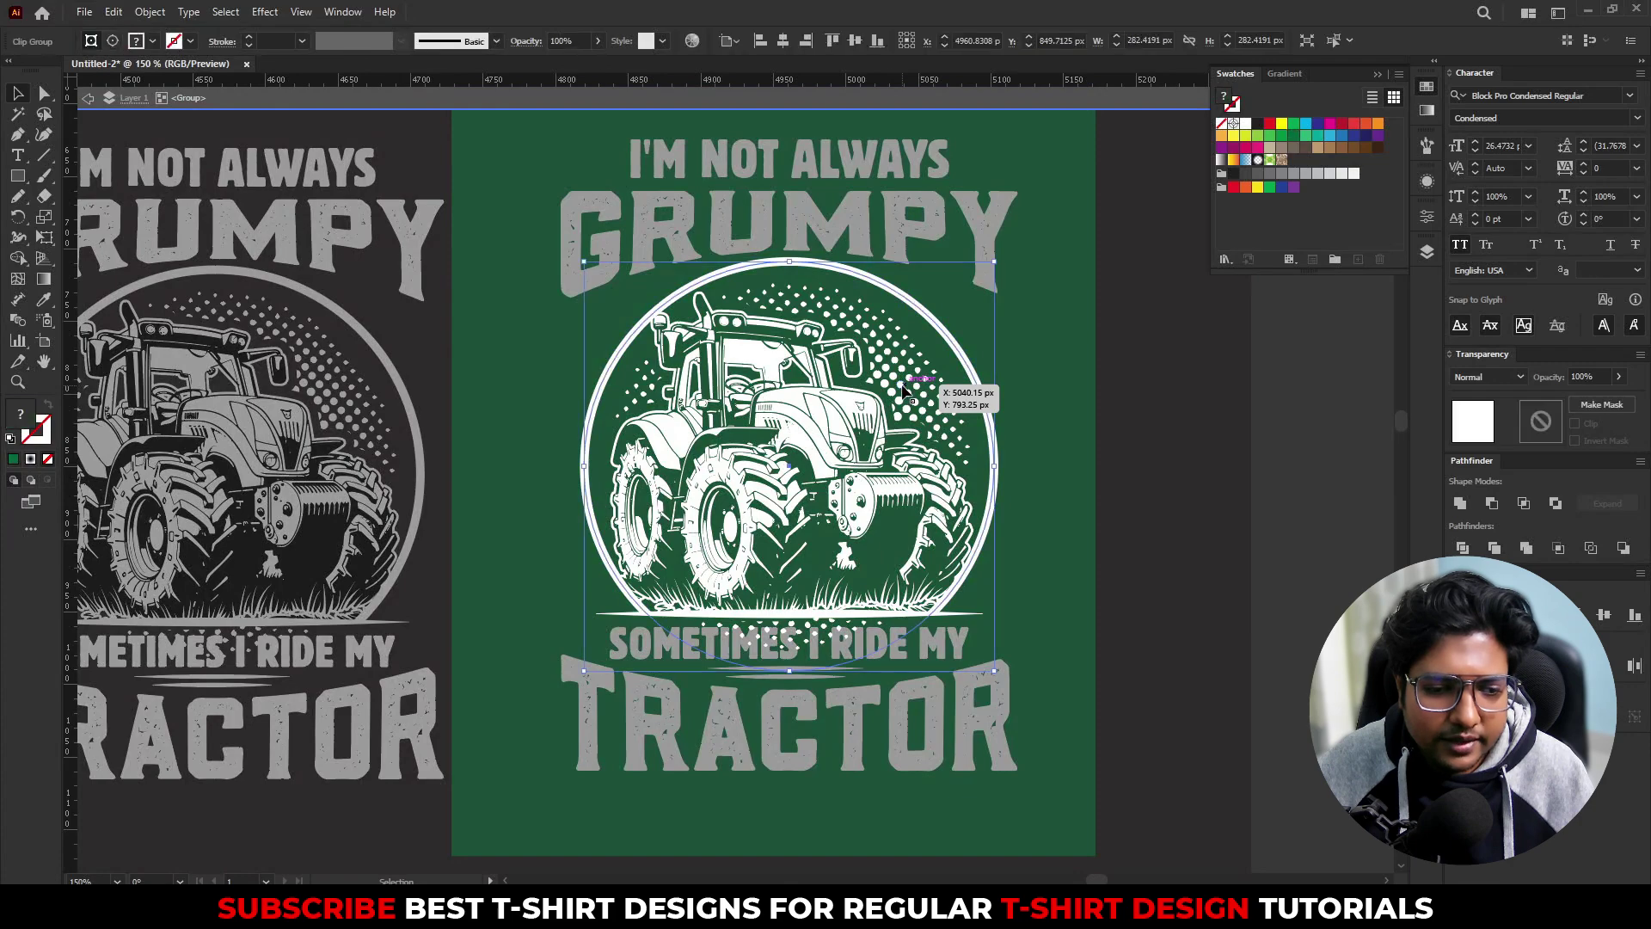
{"action": "double_click", "coordinate": [903, 391]}
{"action": "scroll", "coordinate": [841, 644], "scroll_direction": "up", "scroll_amount": 1}
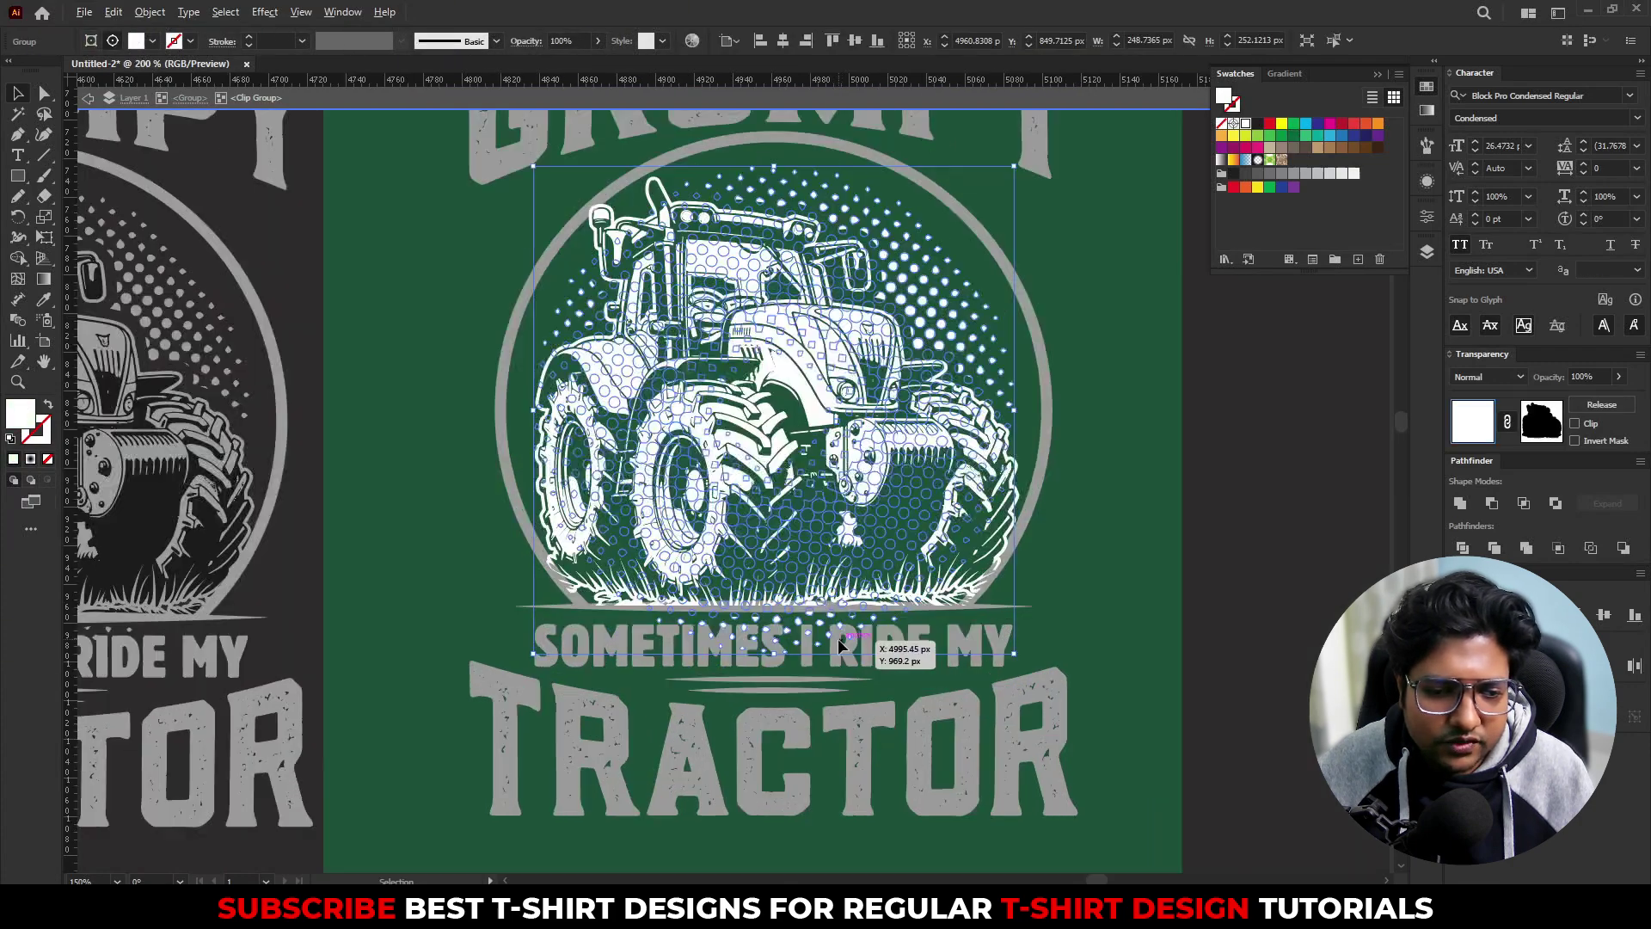
{"action": "scroll", "coordinate": [840, 643], "scroll_direction": "up", "scroll_amount": 1}
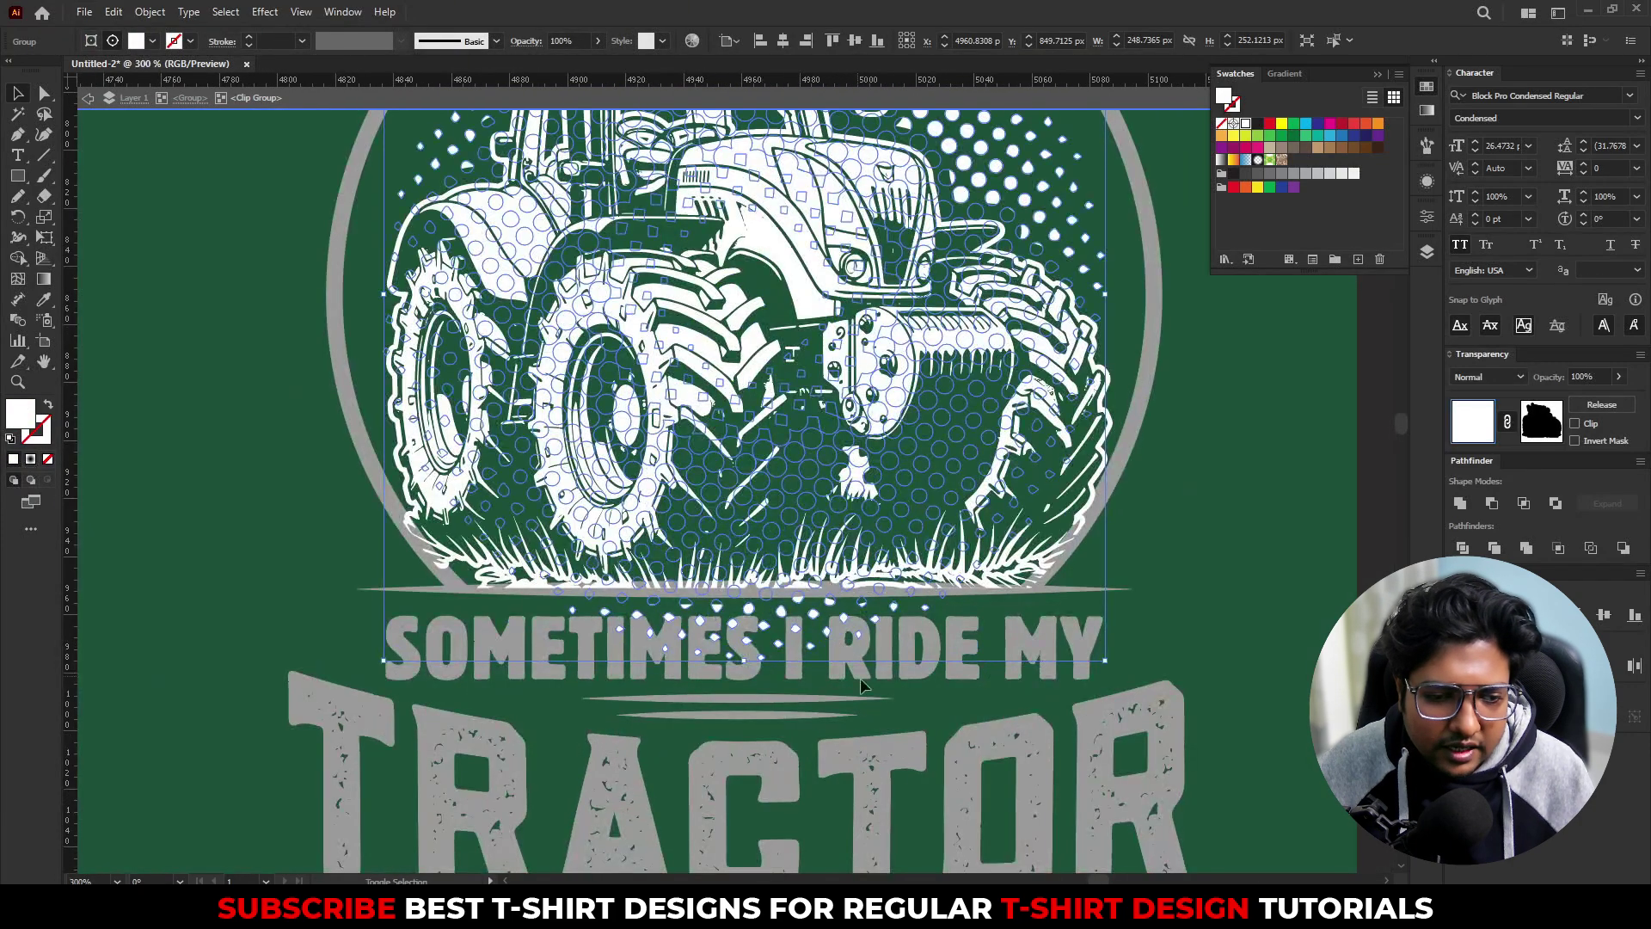
{"action": "key", "text": "shift+e"}
{"action": "left_click_drag", "start_coordinate": [1125, 761], "coordinate": [413, 596]}
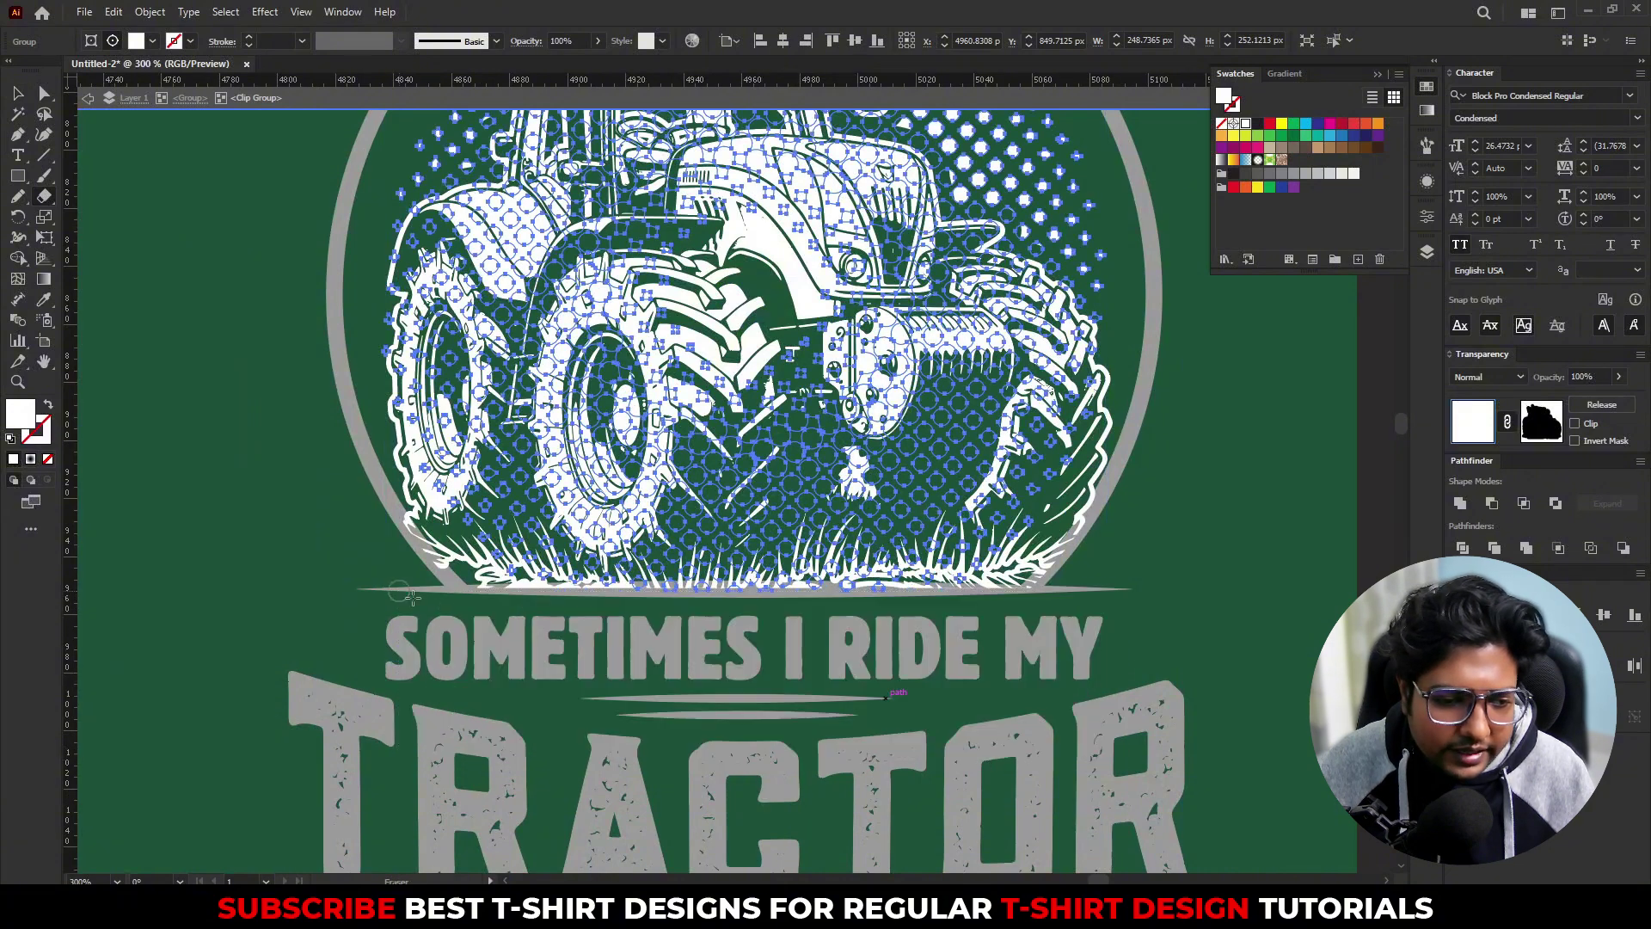
{"action": "key", "text": "v"}
{"action": "double_click", "coordinate": [1215, 575]}
Step: Shift the green rectangle slightly to the right, away from the original design
{"action": "scroll", "coordinate": [1204, 602], "scroll_direction": "down", "scroll_amount": 2}
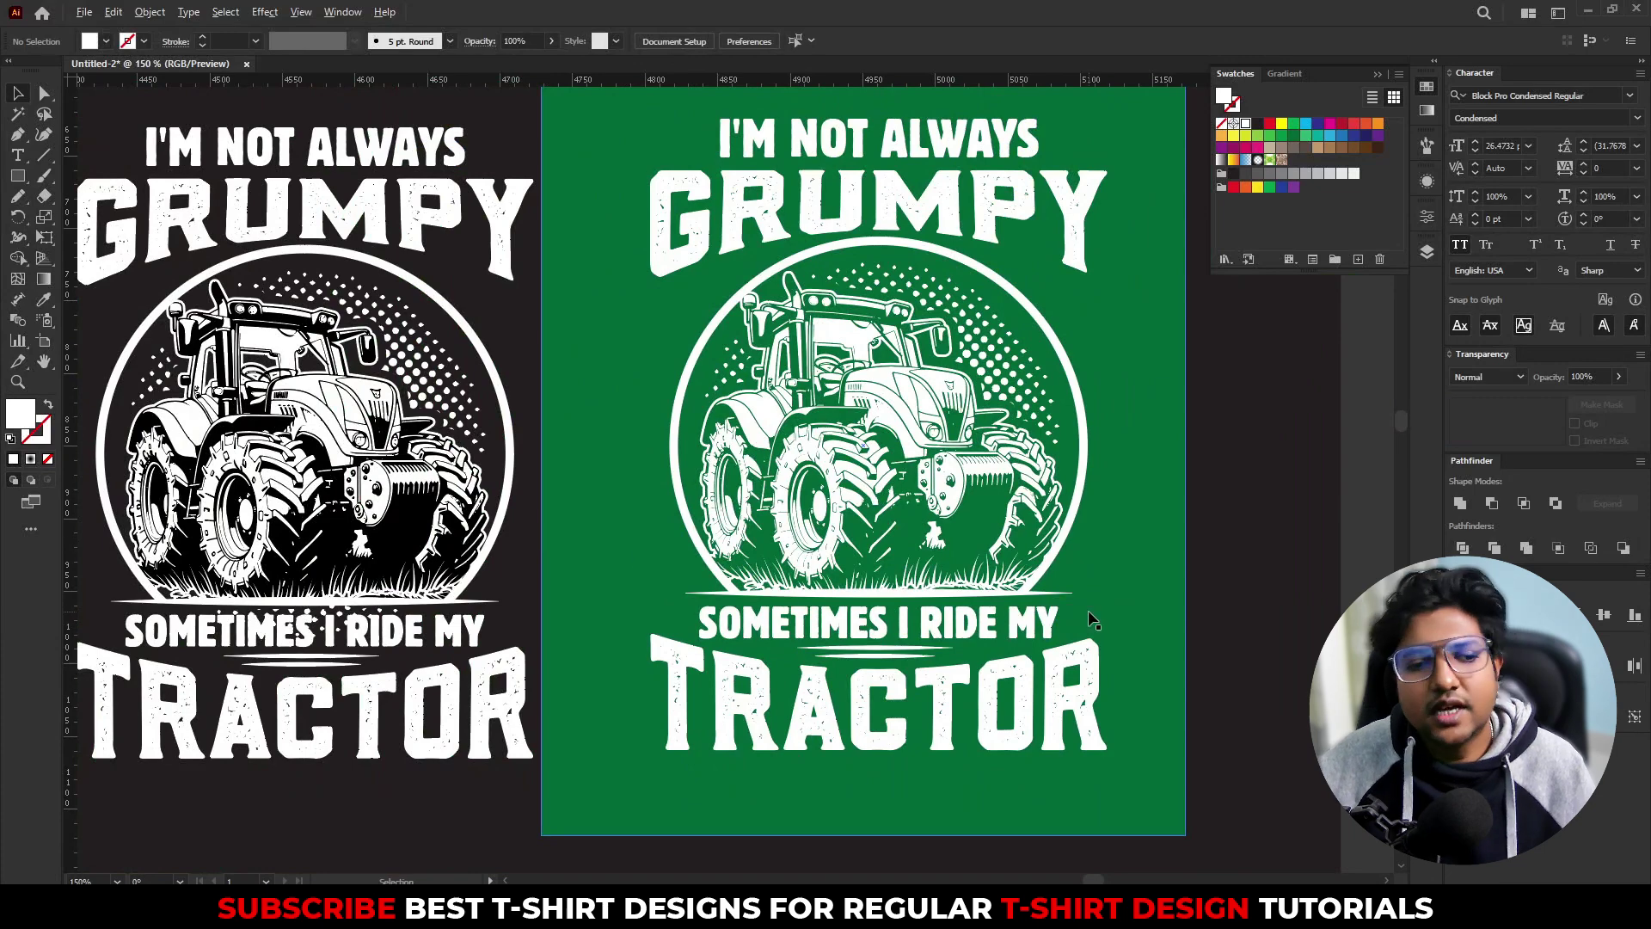
{"action": "scroll", "coordinate": [1090, 619], "scroll_direction": "down", "scroll_amount": 1}
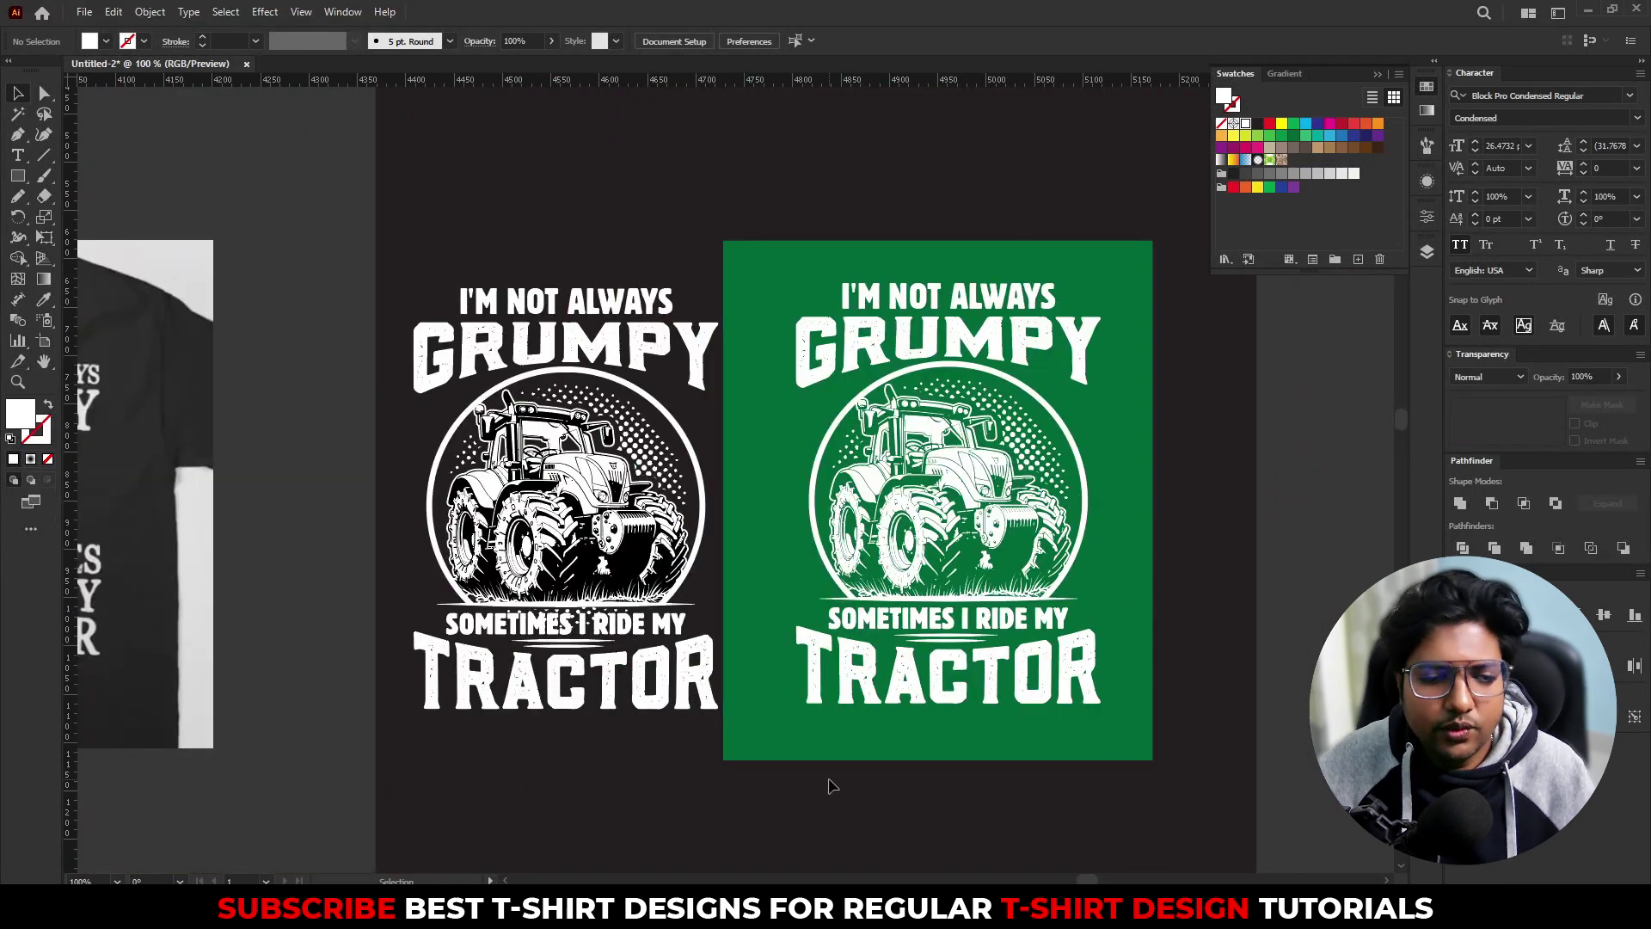
{"action": "left_click_drag", "start_coordinate": [768, 748], "coordinate": [784, 738]}
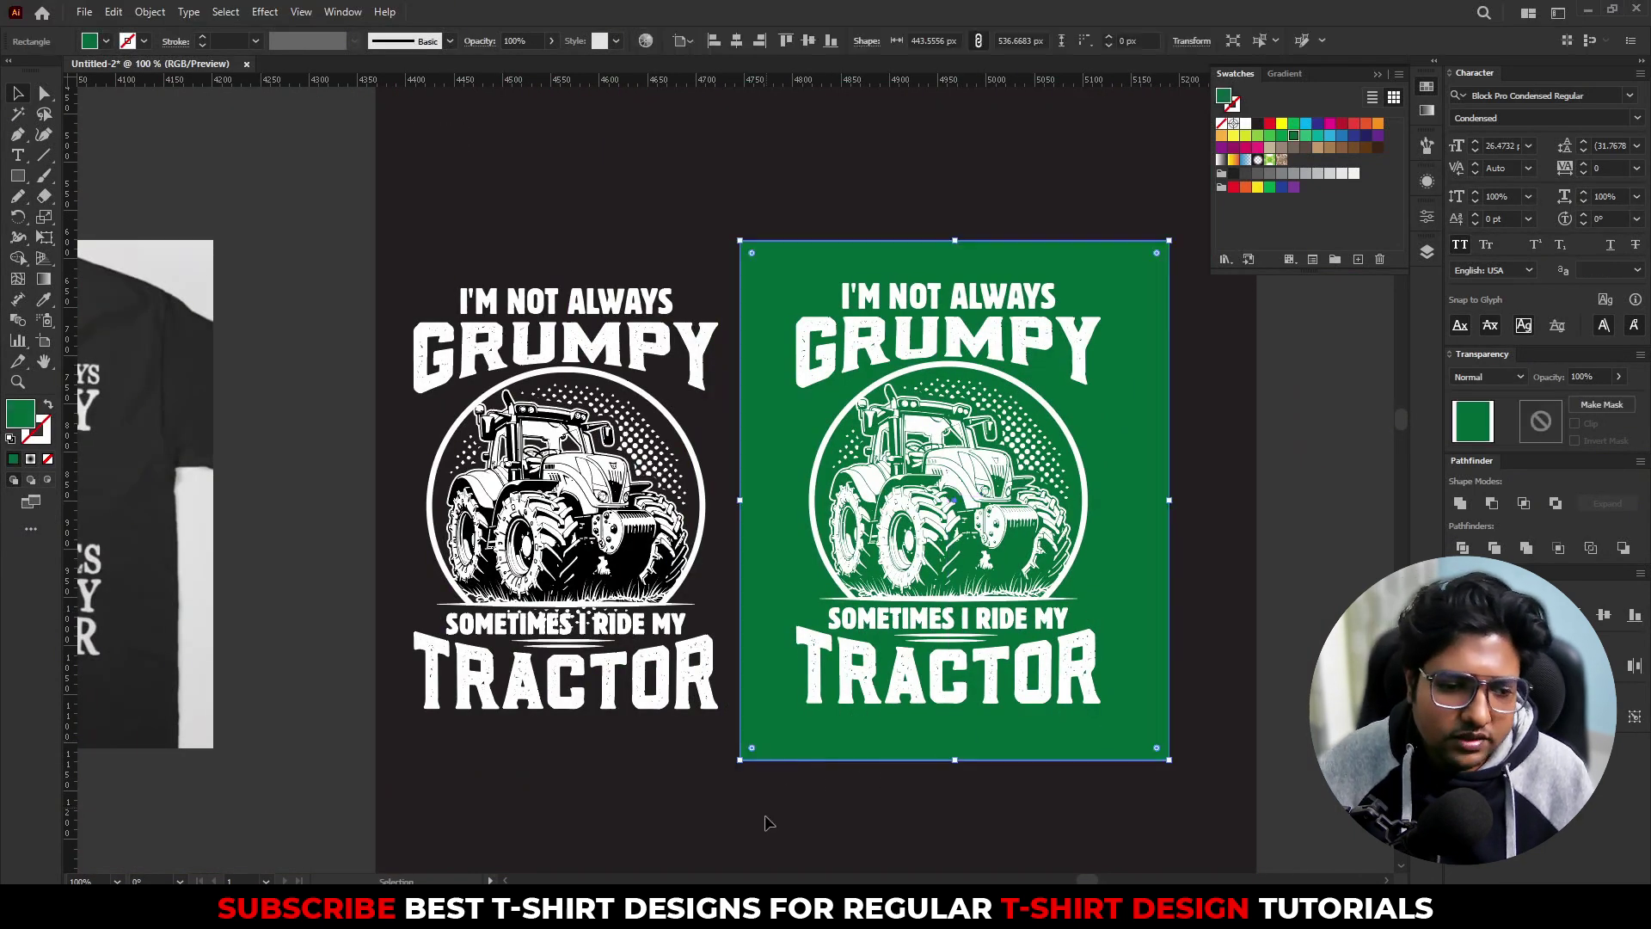
{"action": "left_click", "coordinate": [768, 832]}
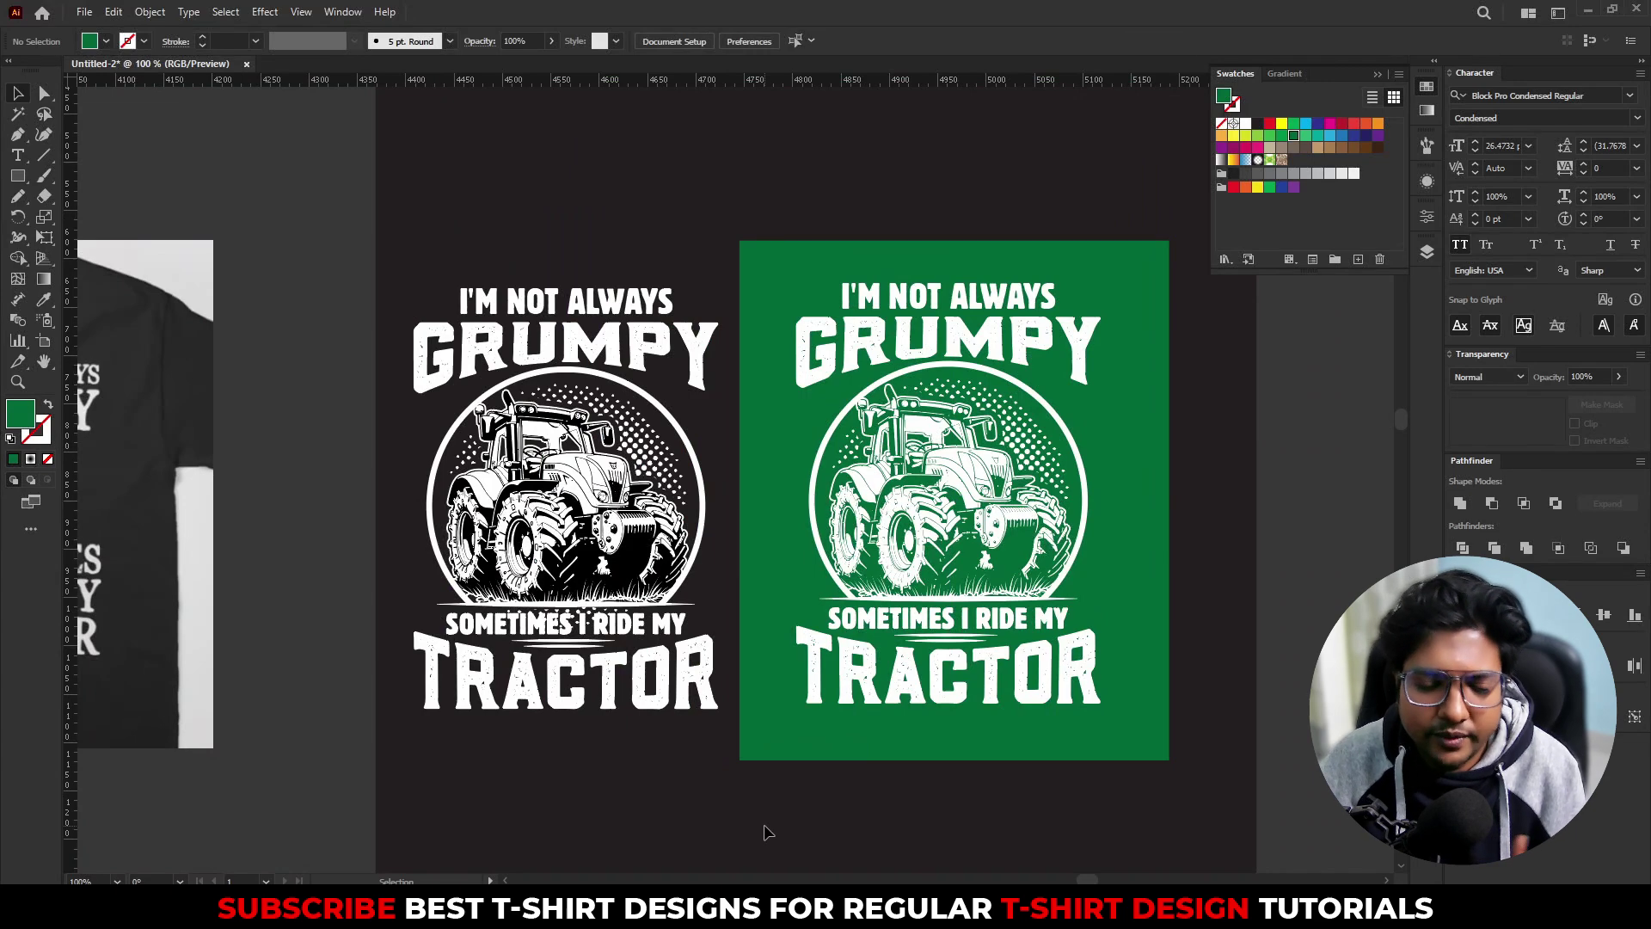